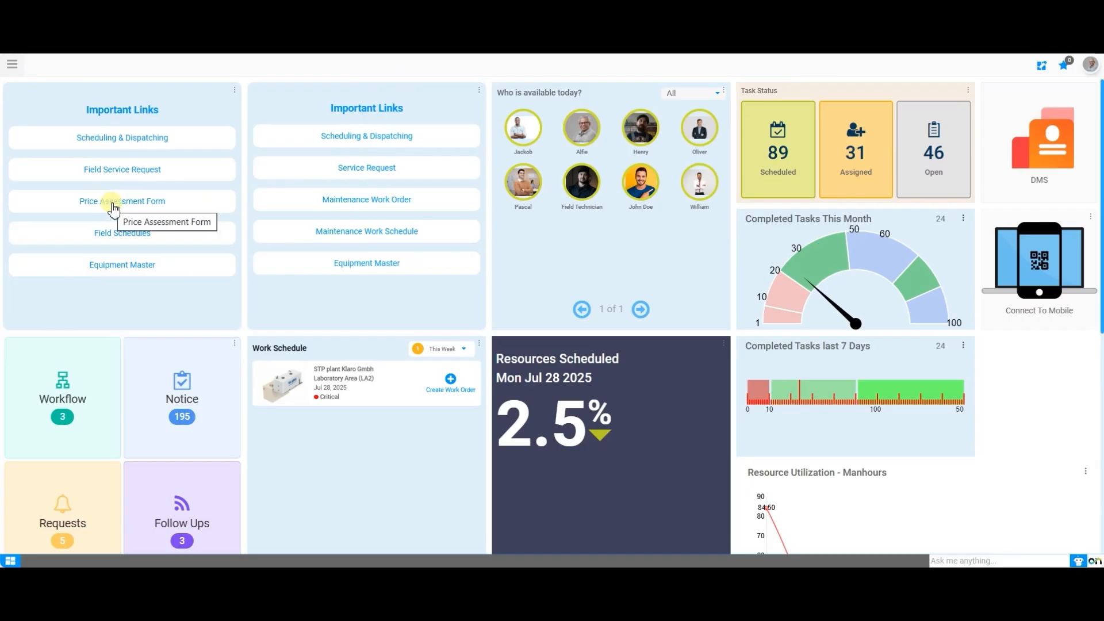
Search the application for "price as" and open the Price Assessment Form
{"action": "left_click", "coordinate": [12, 64]}
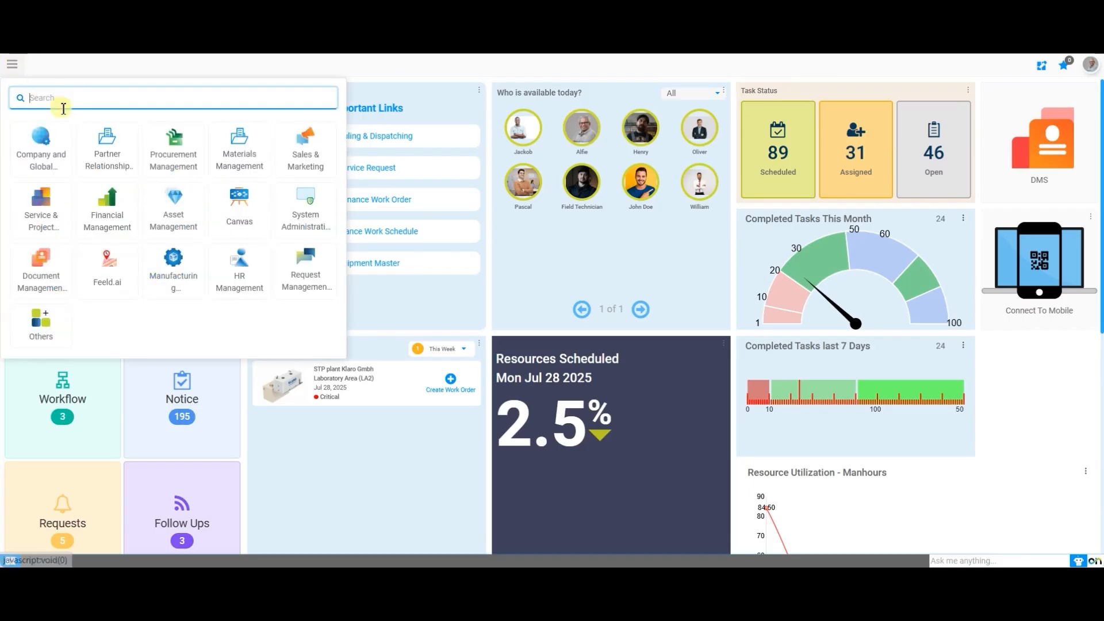
{"action": "type", "text": "price as"}
{"action": "key", "text": "Down"}
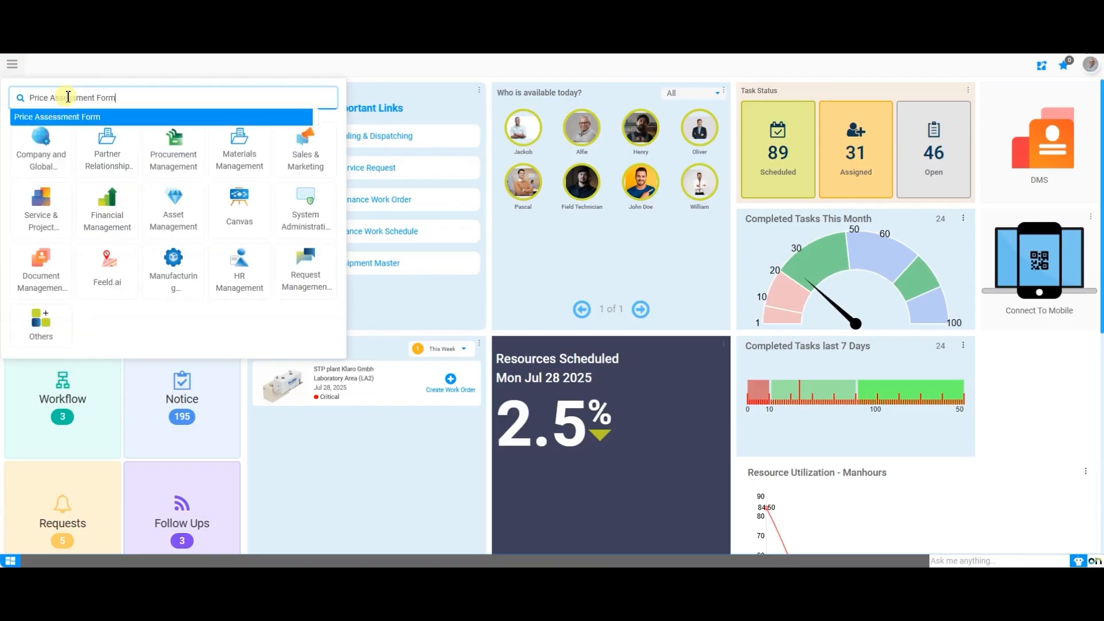
{"action": "key", "text": "Return"}
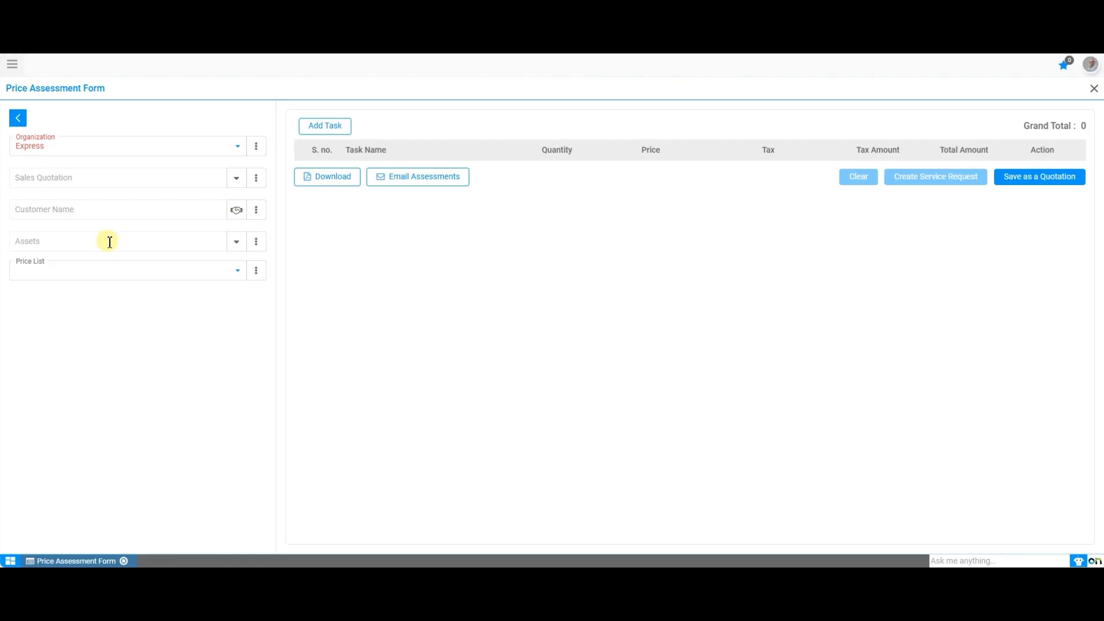
{"action": "left_click", "coordinate": [111, 282]}
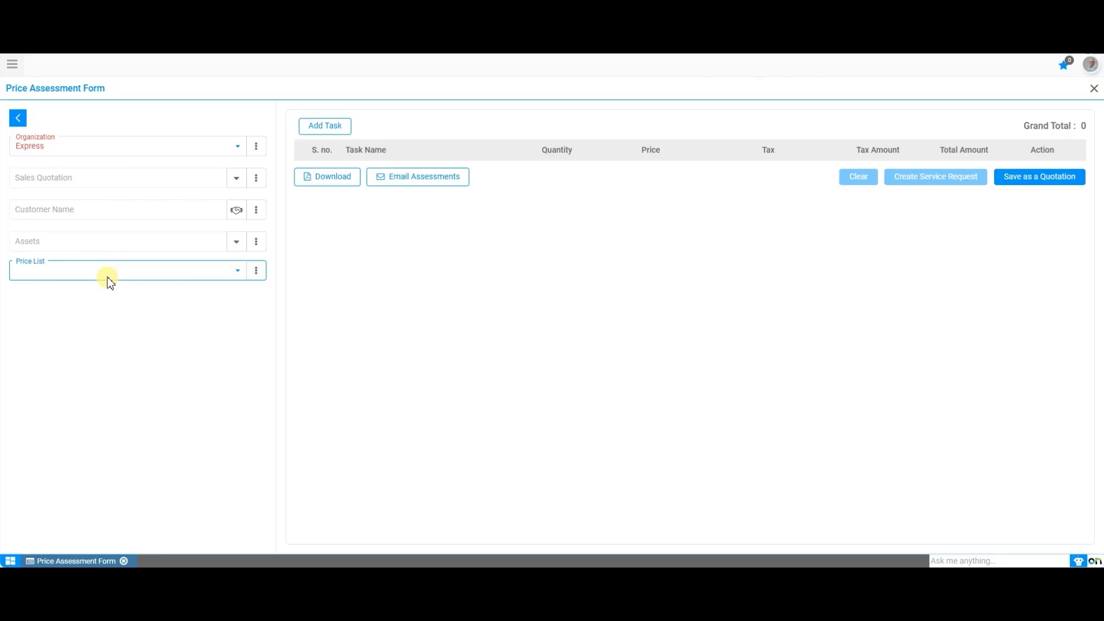
{"action": "left_click", "coordinate": [122, 208]}
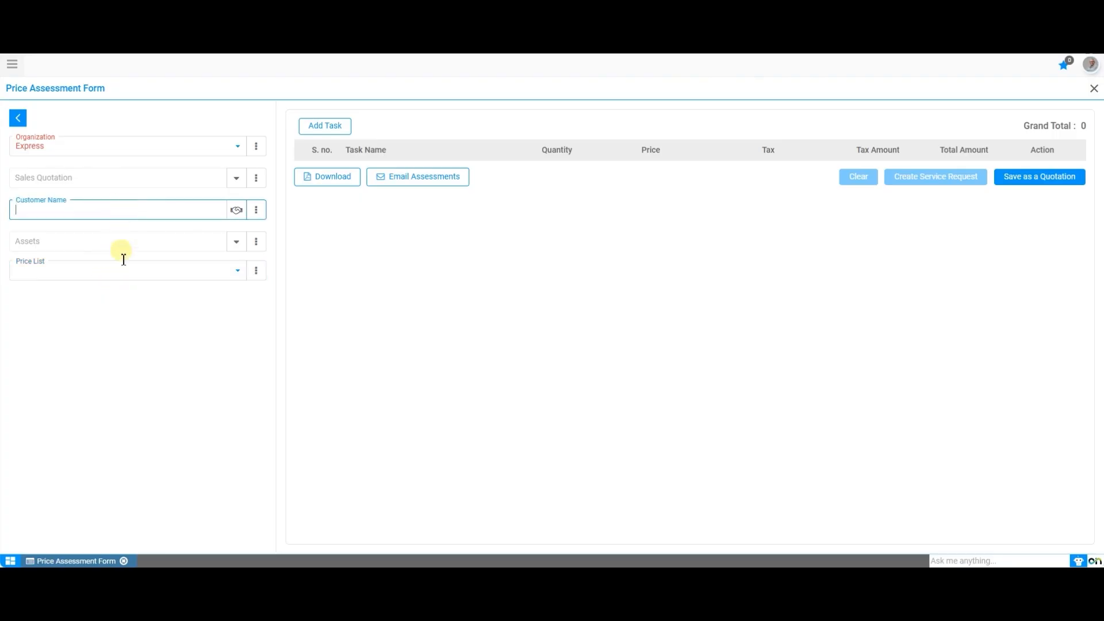
{"action": "left_click", "coordinate": [121, 299]}
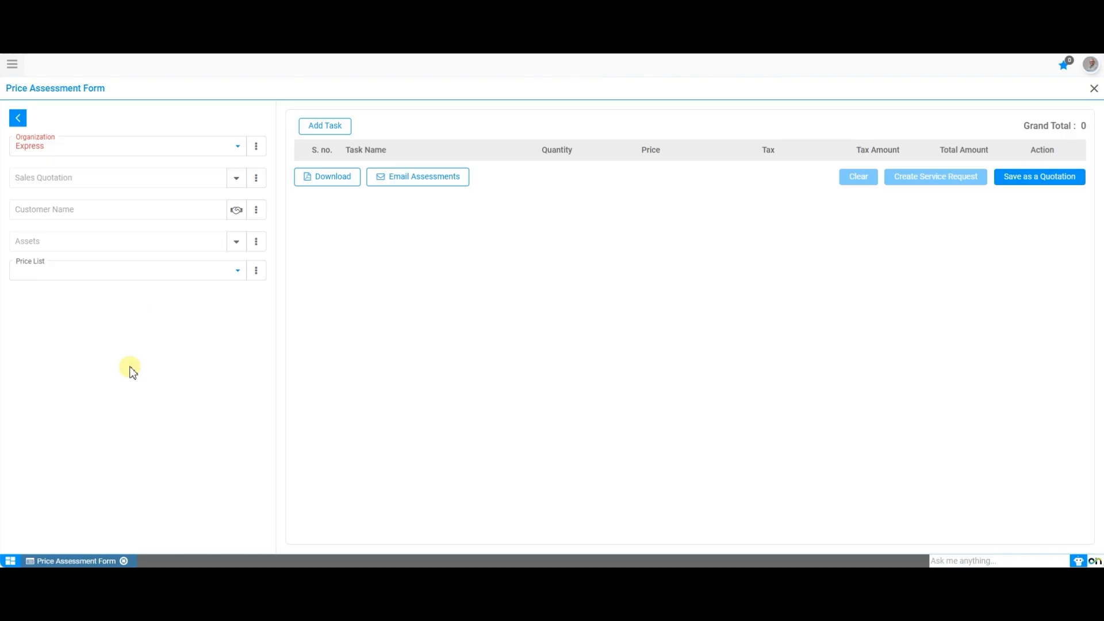
{"action": "left_click", "coordinate": [110, 282]}
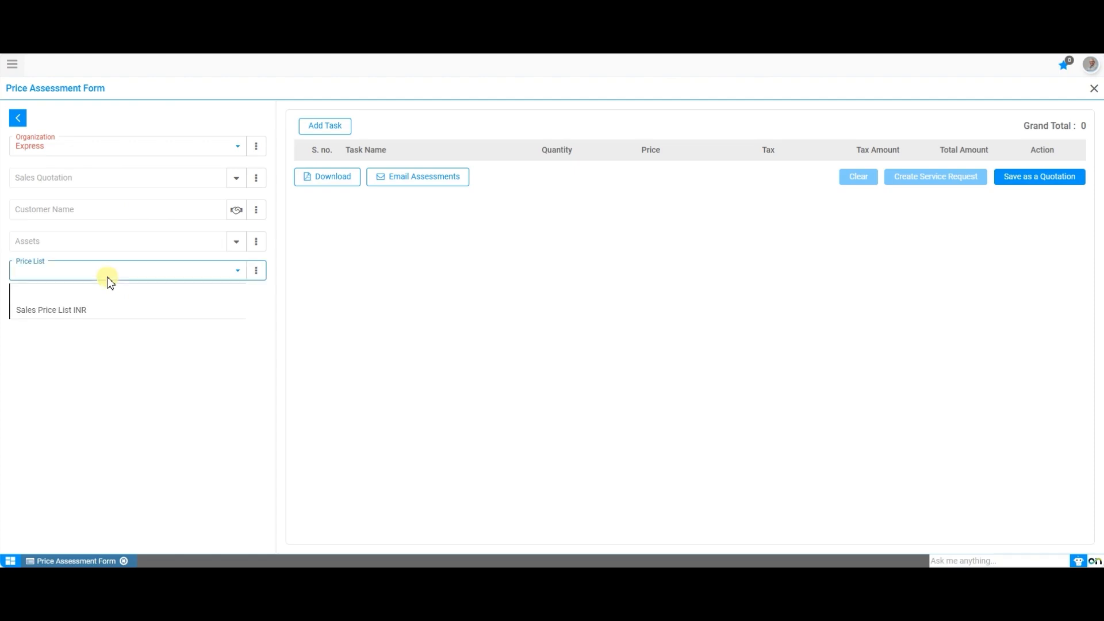
{"action": "left_click", "coordinate": [108, 278]}
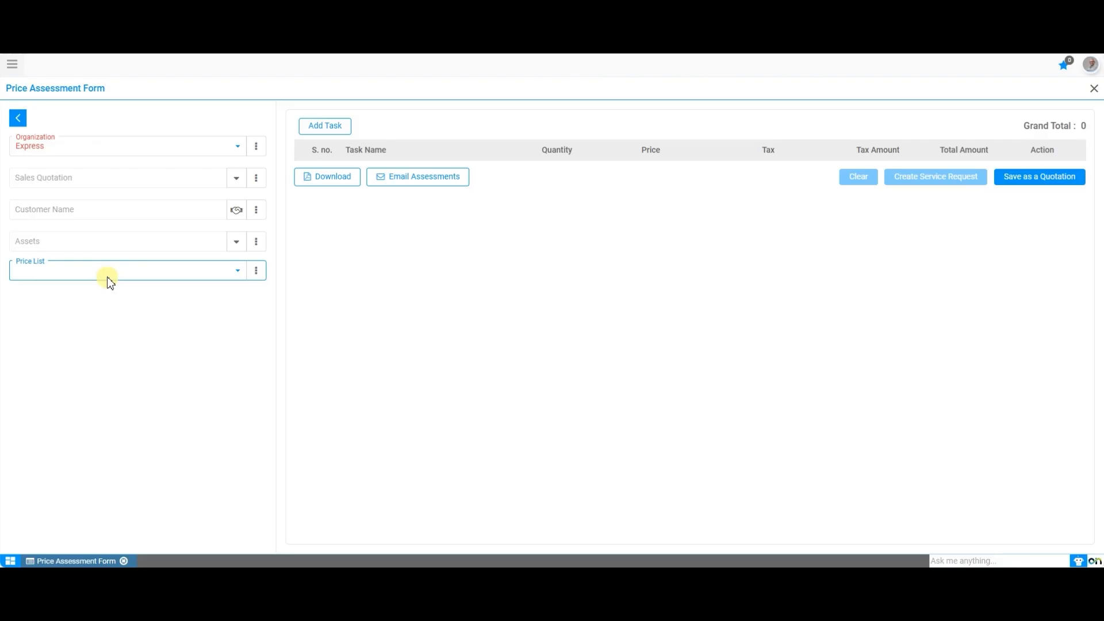
{"action": "left_click", "coordinate": [120, 210]}
{"action": "left_click", "coordinate": [124, 302]}
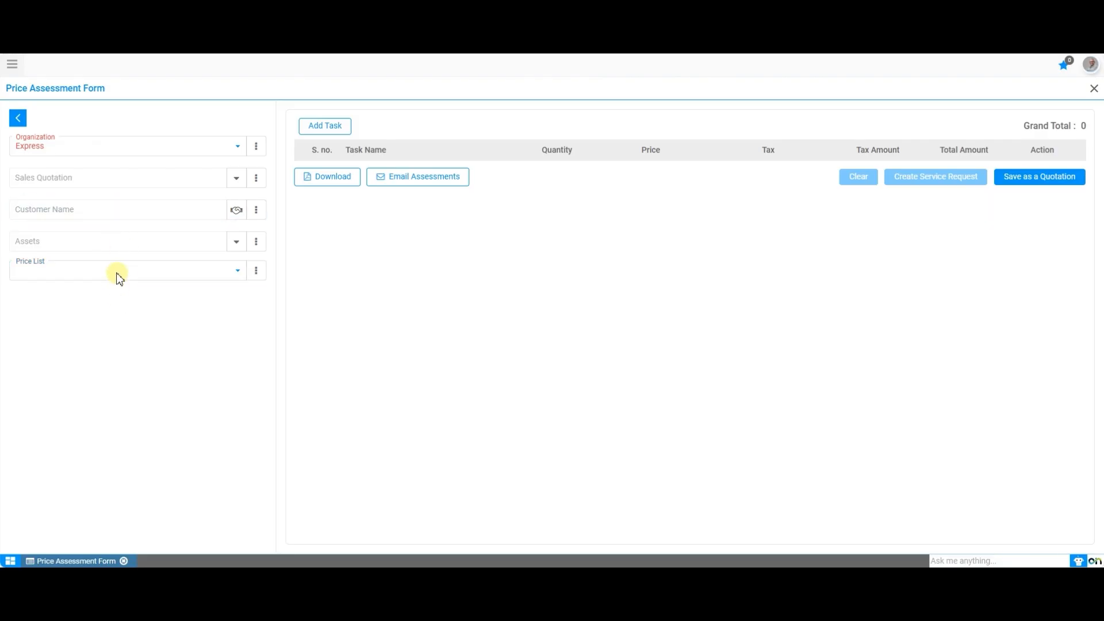
Set the price list to Sales Price List INR and choose the customer from the business partner lookup
{"action": "left_click", "coordinate": [118, 278]}
{"action": "left_click", "coordinate": [117, 322]}
{"action": "left_click", "coordinate": [237, 211]}
{"action": "left_click", "coordinate": [612, 280]}
{"action": "left_click", "coordinate": [783, 429]}
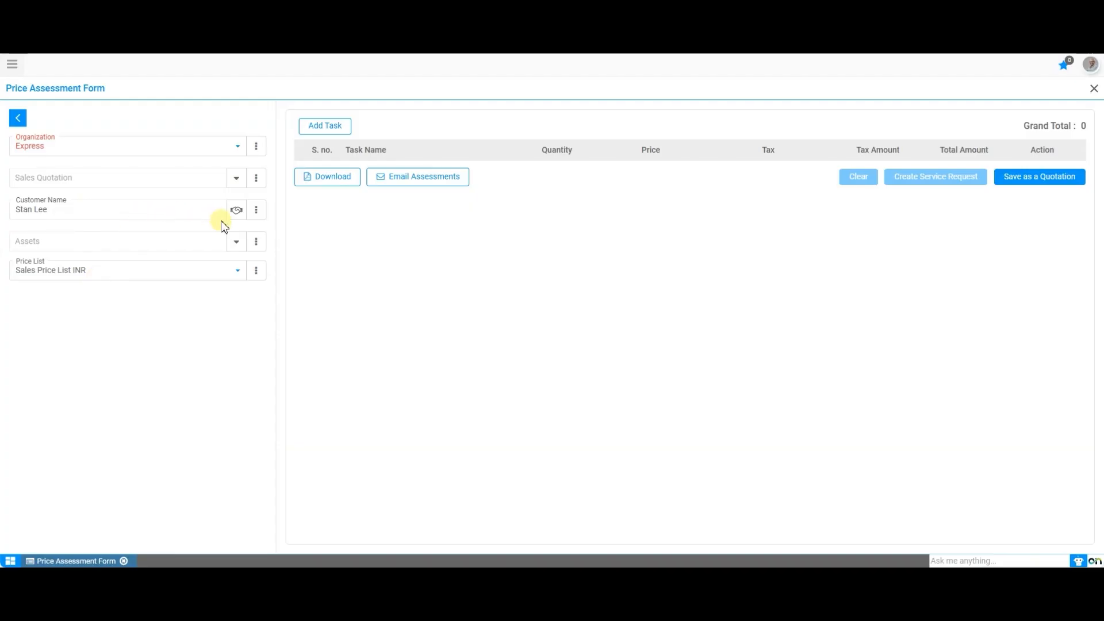
Select asset A1001, Coffee Machine-Melitta Cafina XT6-Kaapi, for the assessment
{"action": "left_click", "coordinate": [237, 241]}
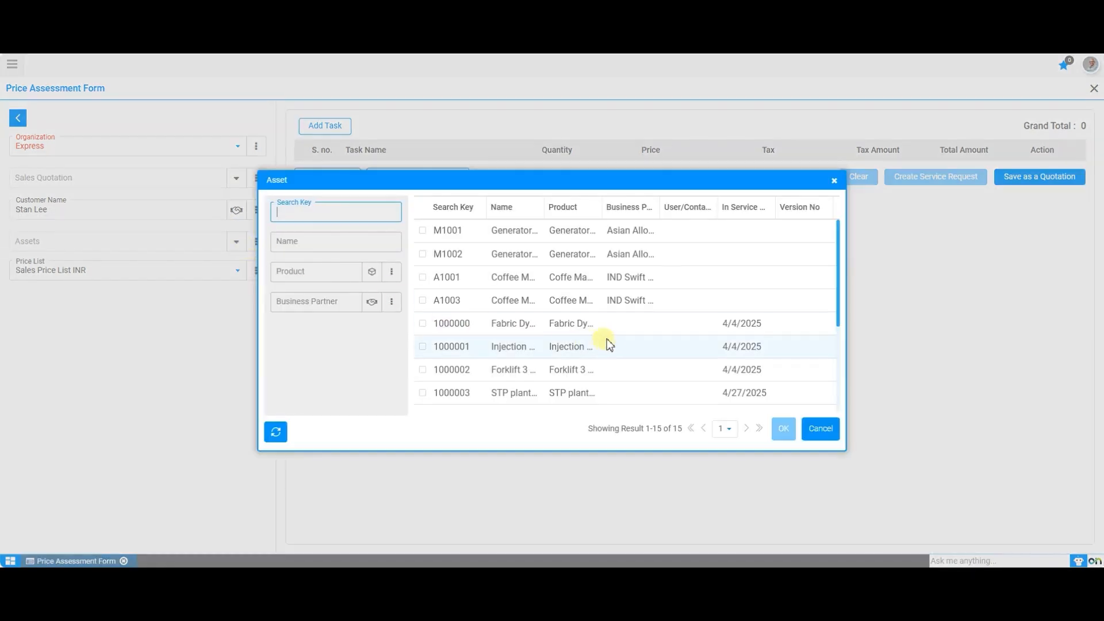
{"action": "left_click", "coordinate": [613, 282]}
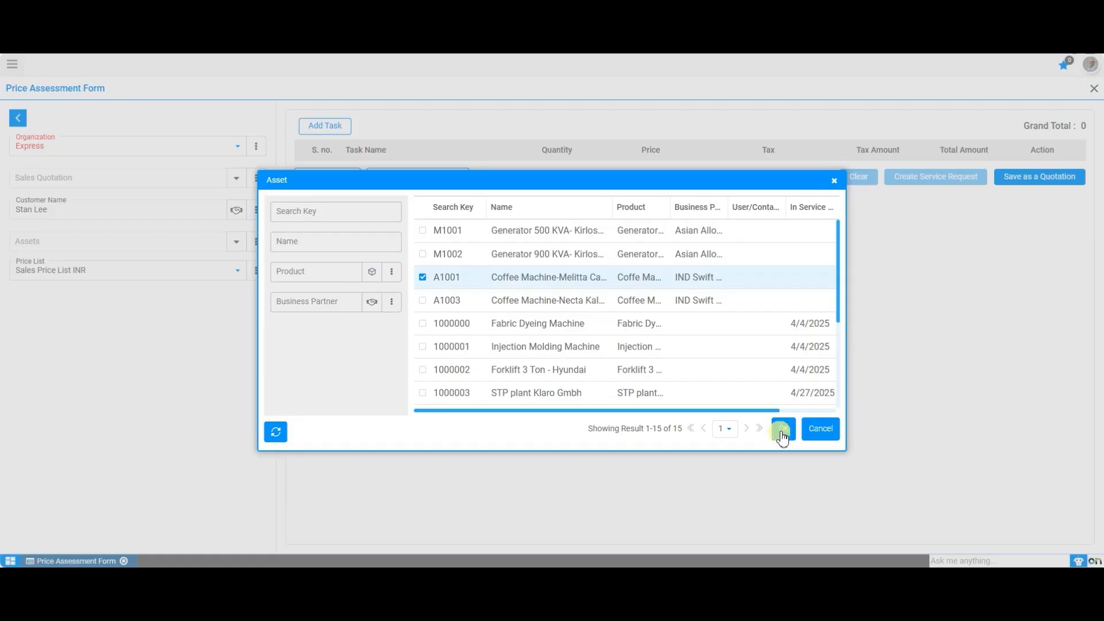
{"action": "left_click", "coordinate": [782, 429]}
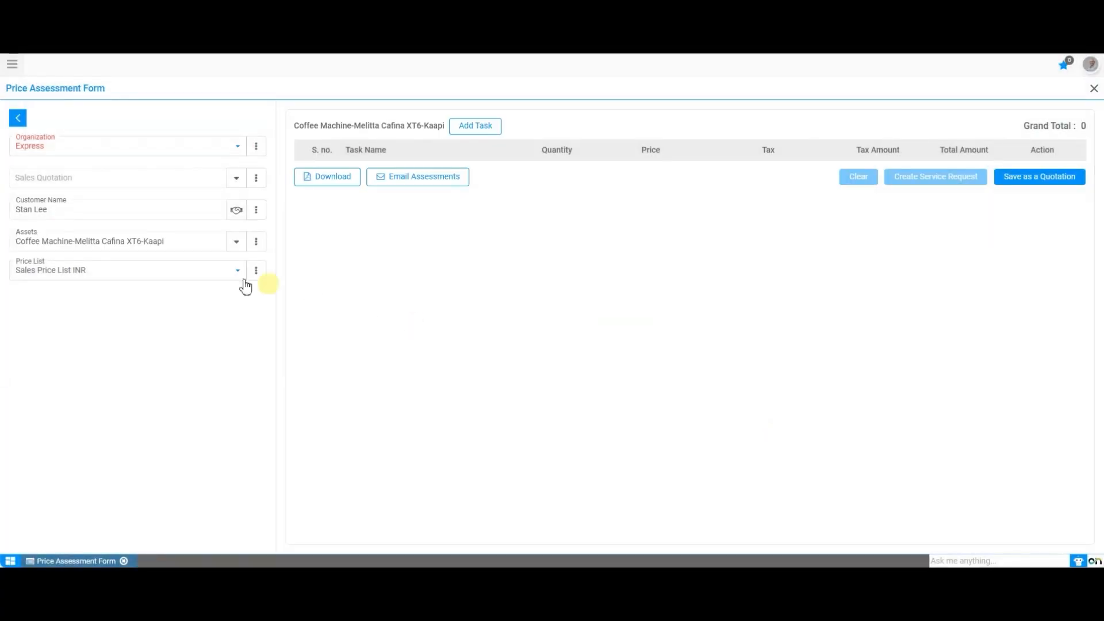
Add only the Basic Inspection of the Machine task from the Basic Inspection and General service tasks group
{"action": "left_click", "coordinate": [481, 132]}
{"action": "left_click", "coordinate": [479, 213]}
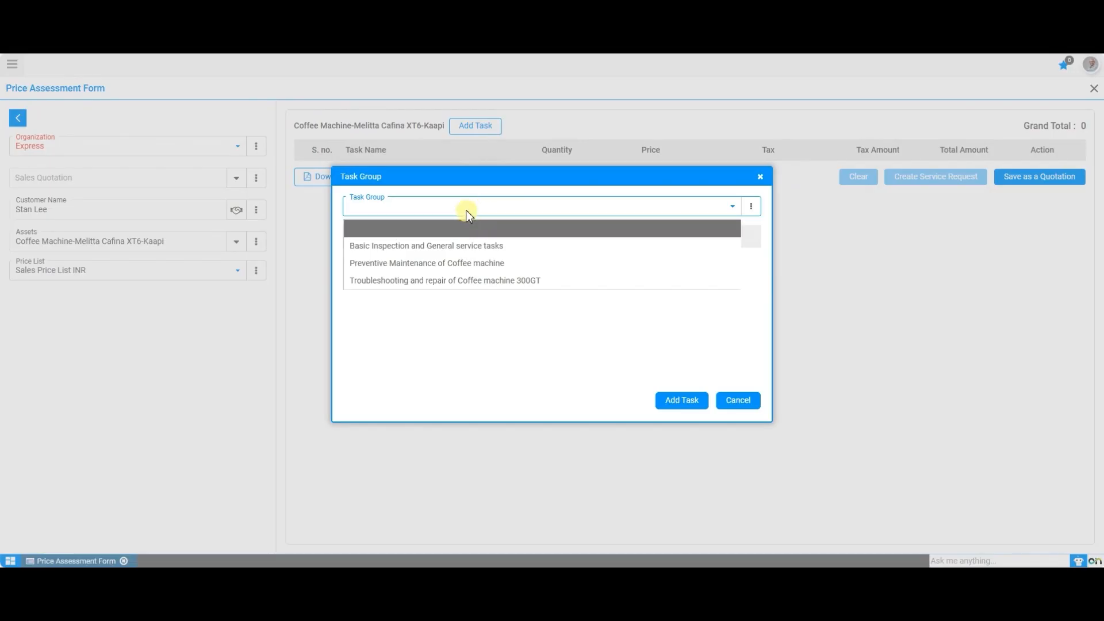
{"action": "left_click", "coordinate": [467, 216]}
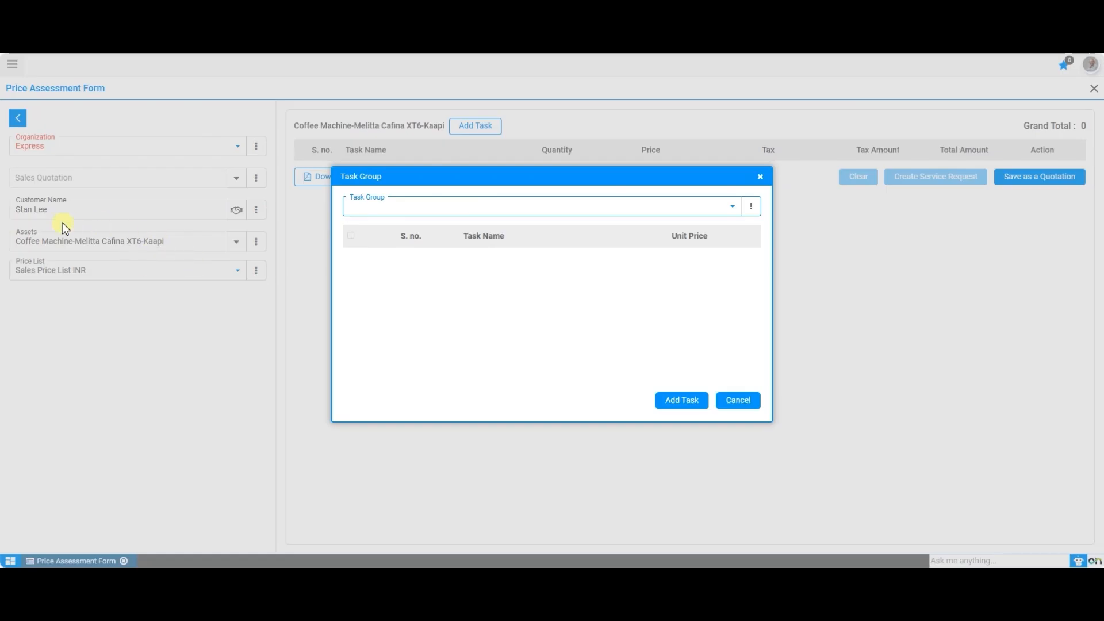
{"action": "left_click", "coordinate": [412, 206]}
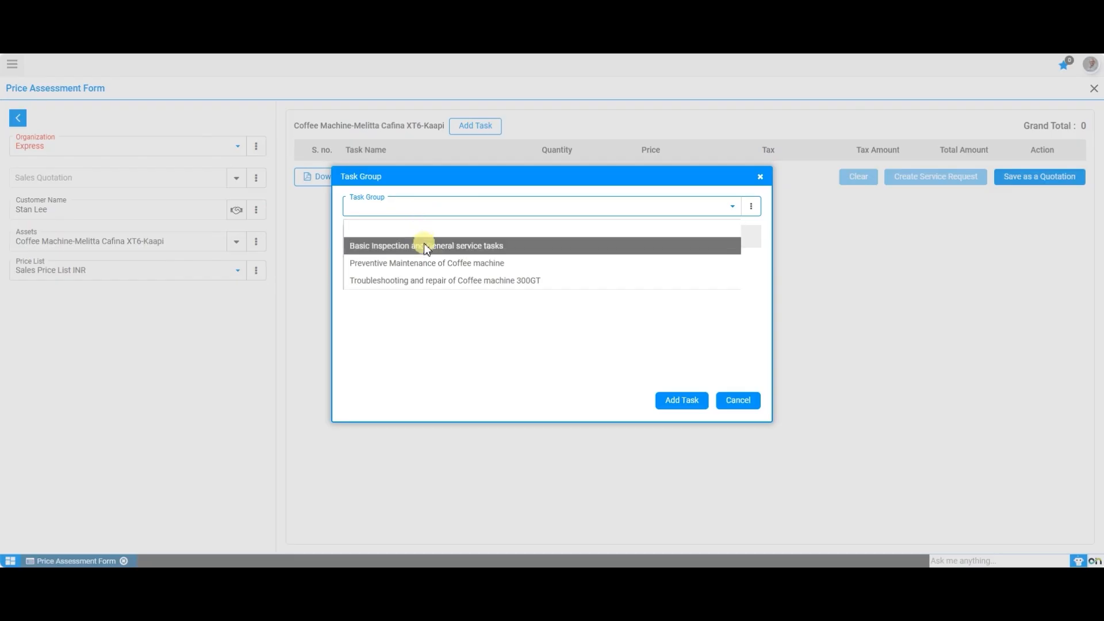
{"action": "left_click", "coordinate": [526, 247]}
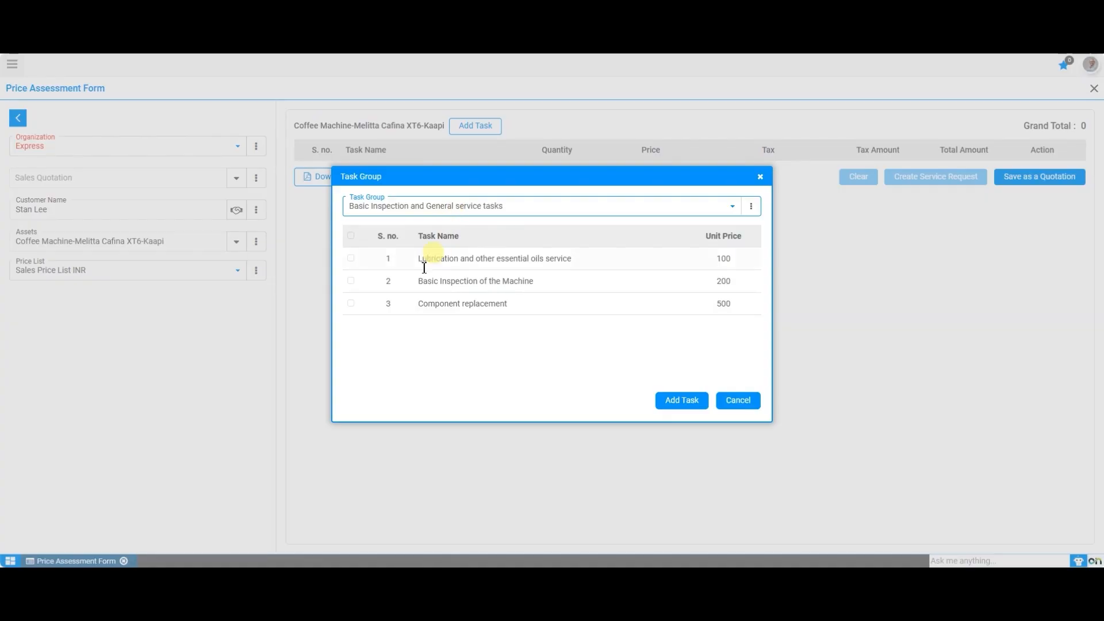
{"action": "left_click", "coordinate": [352, 237]}
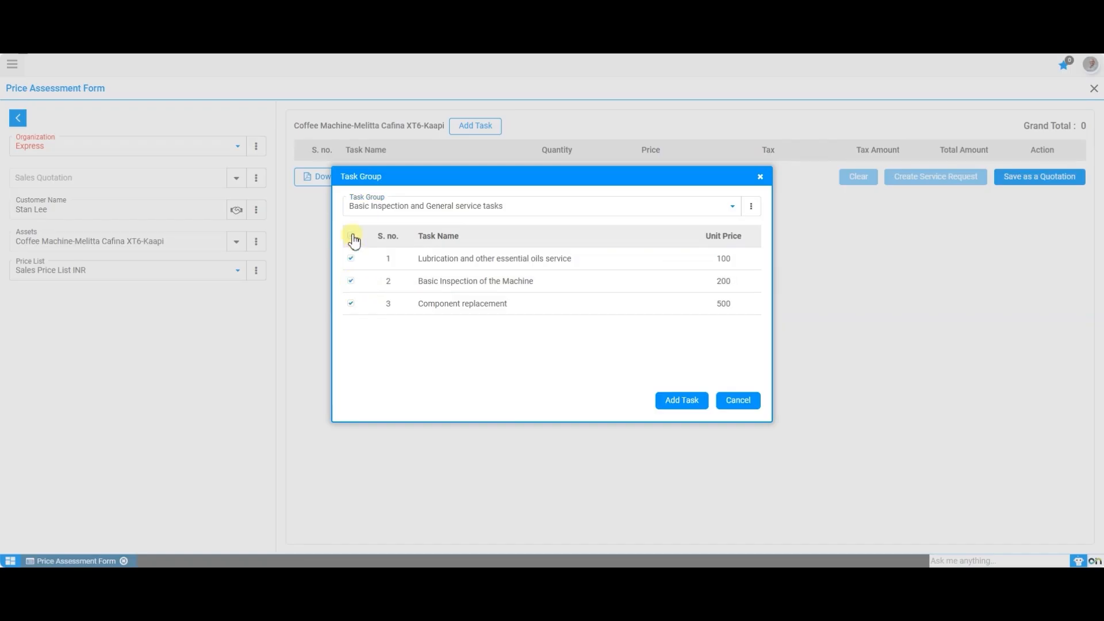
{"action": "left_click", "coordinate": [351, 237]}
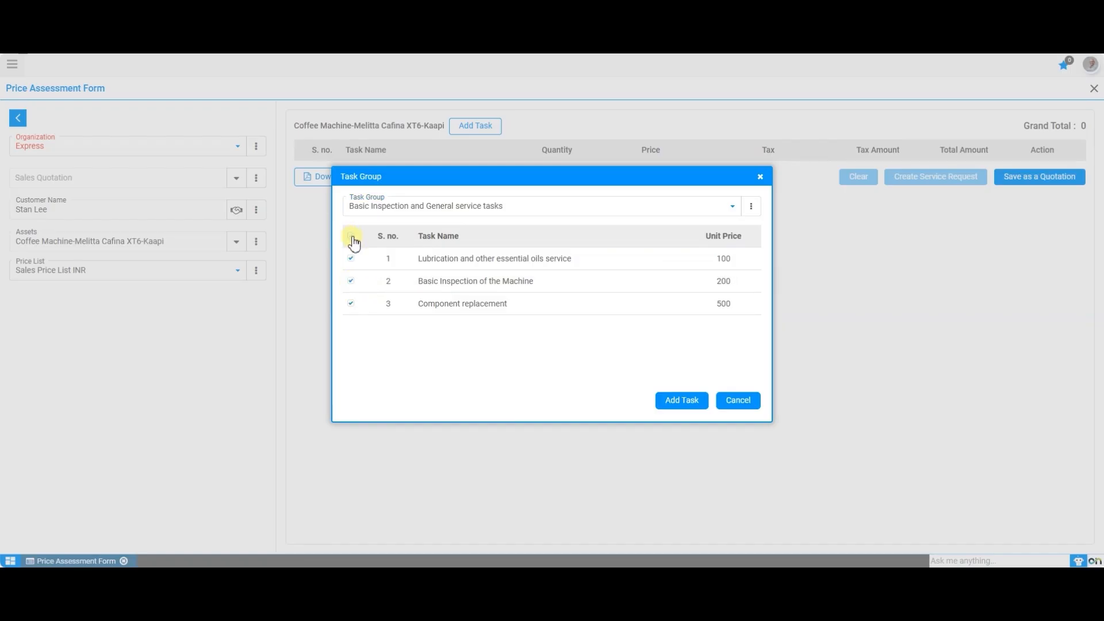
{"action": "left_click", "coordinate": [351, 282]}
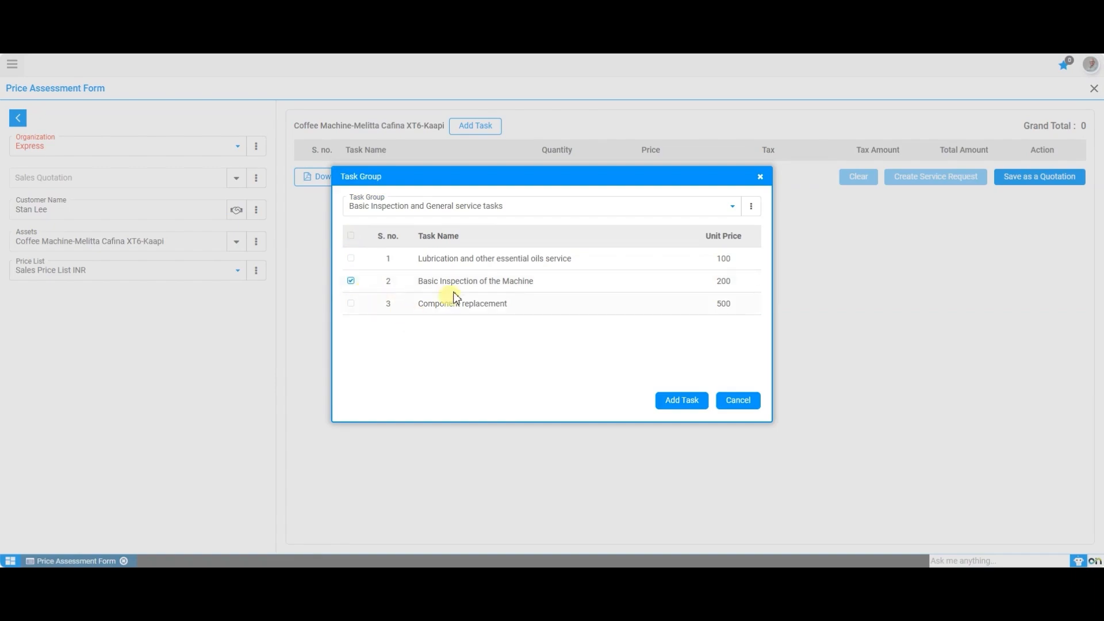
{"action": "left_click", "coordinate": [683, 403]}
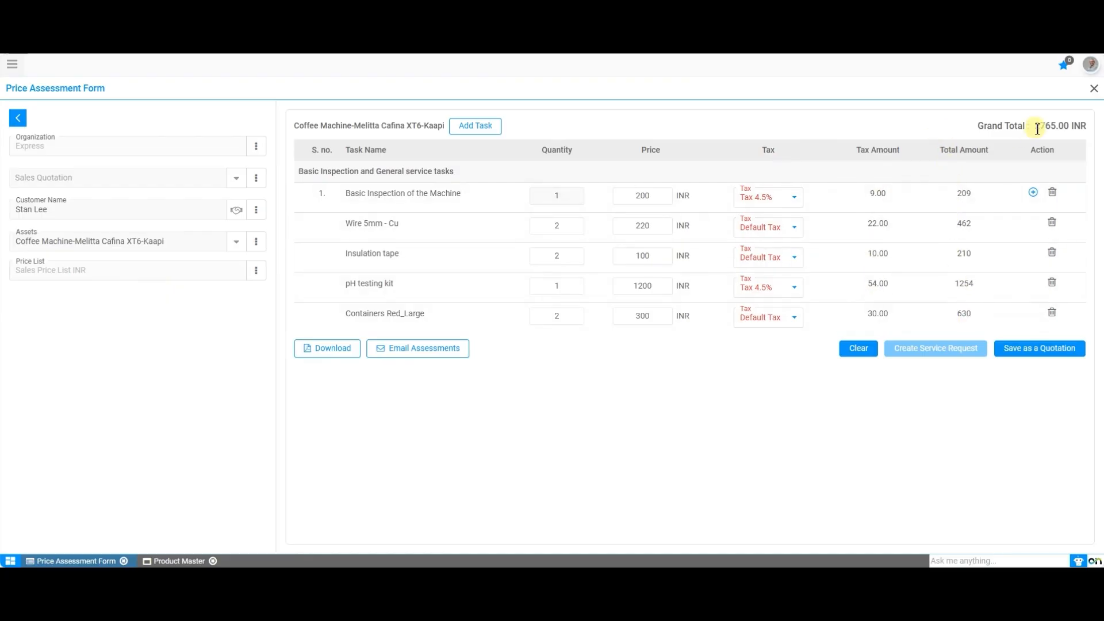
{"action": "left_click_drag", "start_coordinate": [1037, 127], "coordinate": [1086, 123]}
{"action": "left_click", "coordinate": [578, 341]}
Add the spare part Coffee Machine filter - Nylon to the Basic Inspection of the Machine task
{"action": "left_click", "coordinate": [1035, 193]}
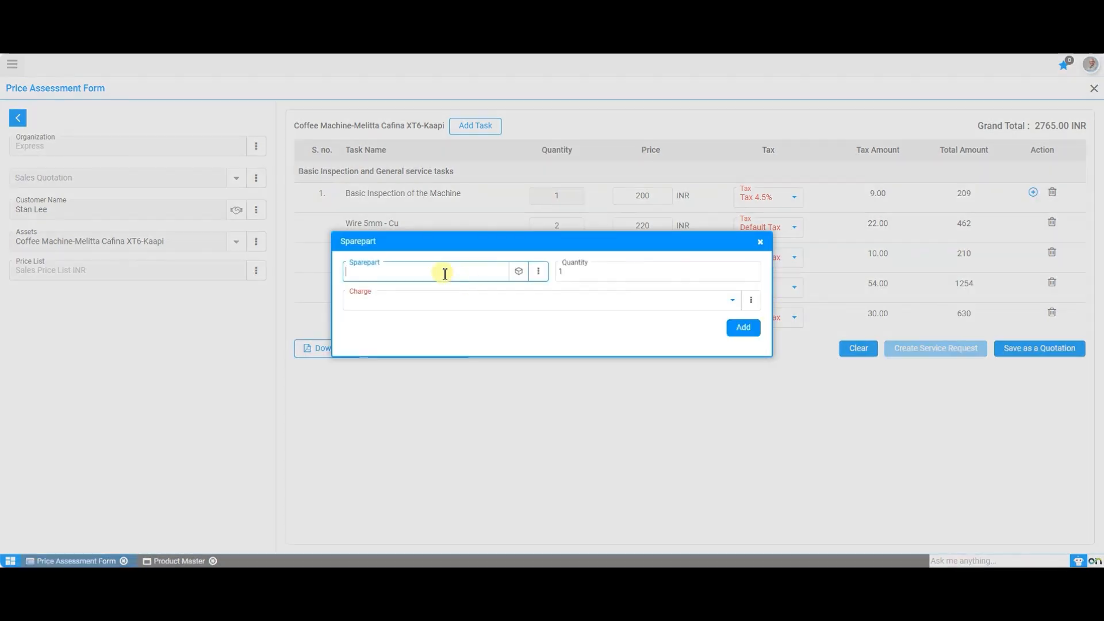
{"action": "type", "text": "coff"}
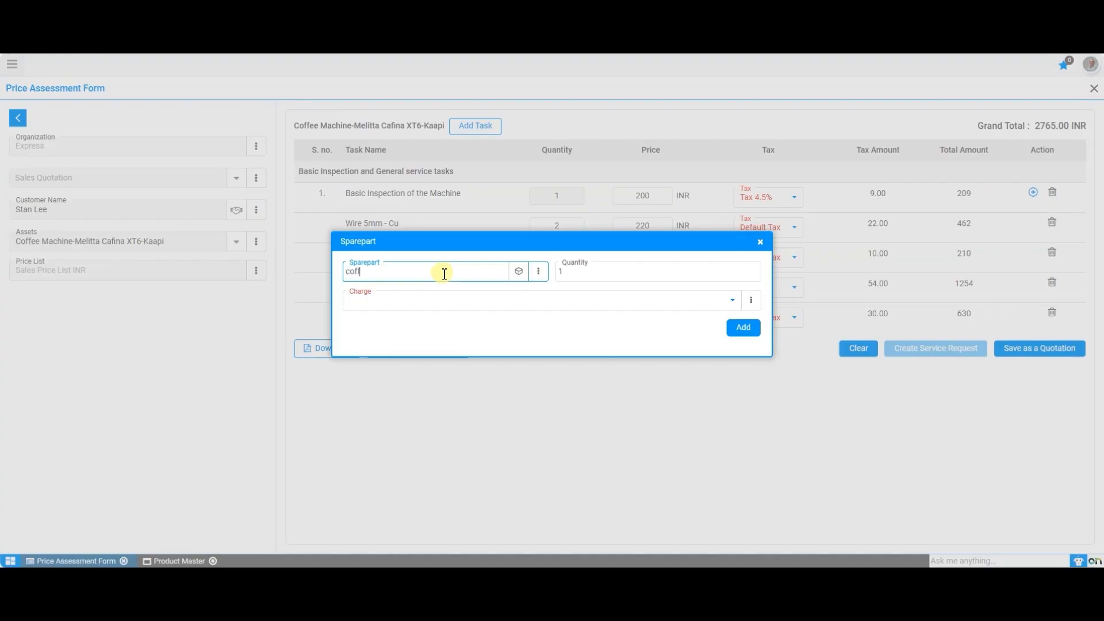
{"action": "left_click", "coordinate": [438, 302]}
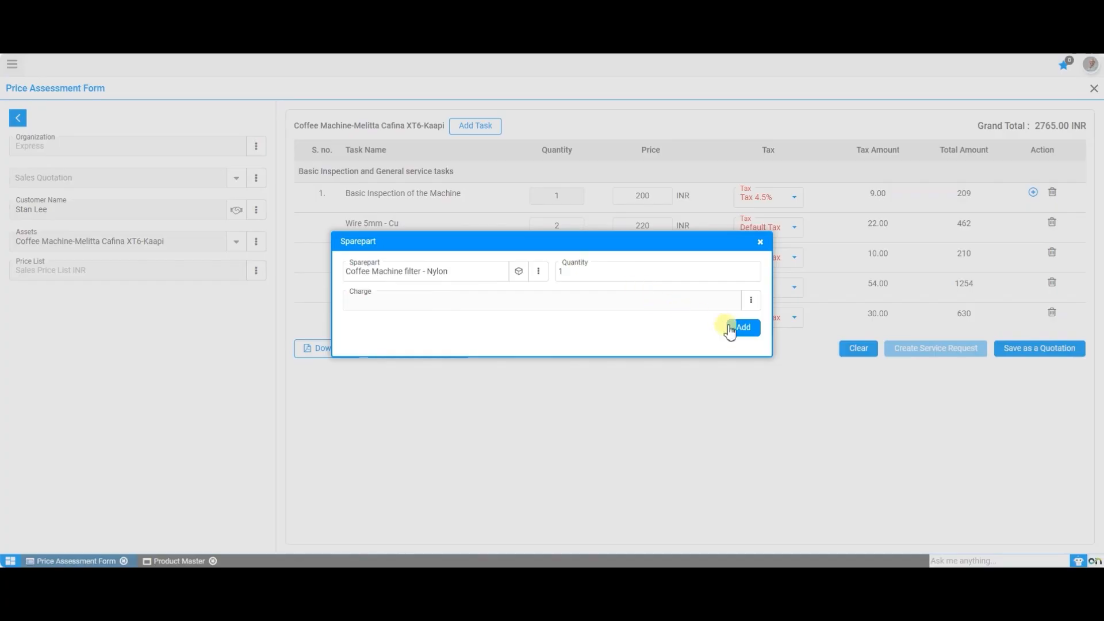
{"action": "left_click", "coordinate": [741, 331]}
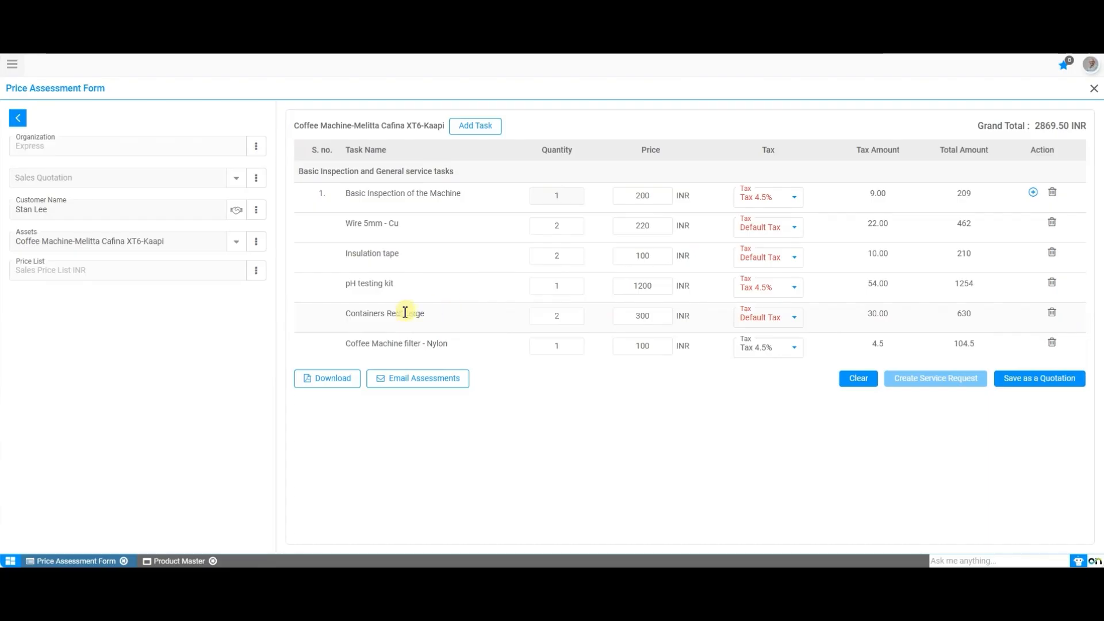
Delete the Containers Red_Large, pH testing kit and Wire 5mm - Cu lines from the assessment
{"action": "left_click", "coordinate": [1053, 315]}
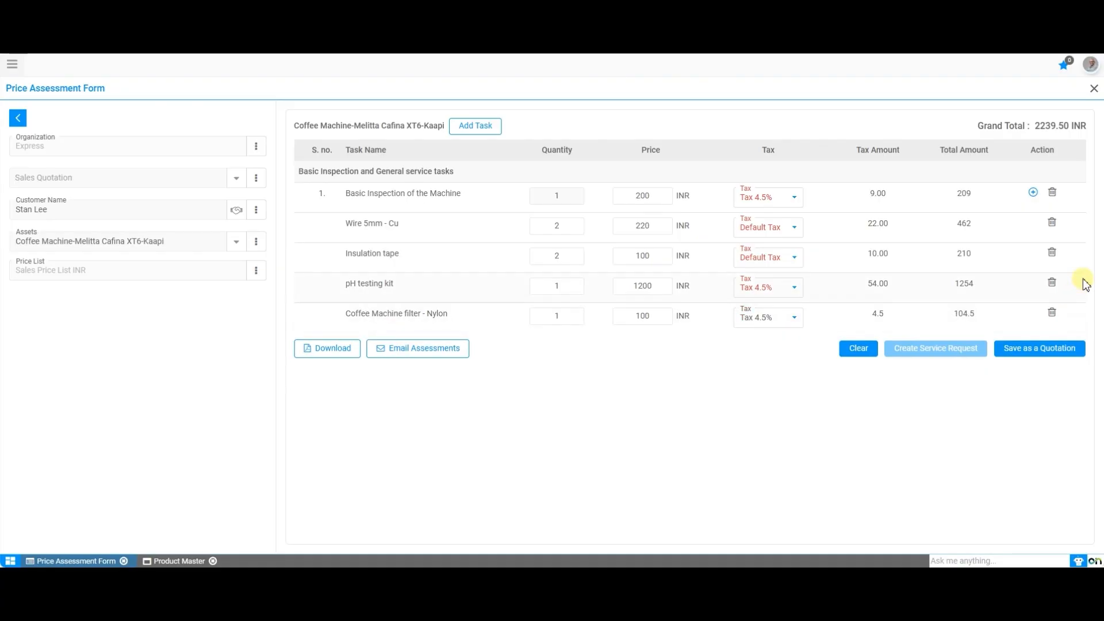
{"action": "left_click", "coordinate": [1053, 283]}
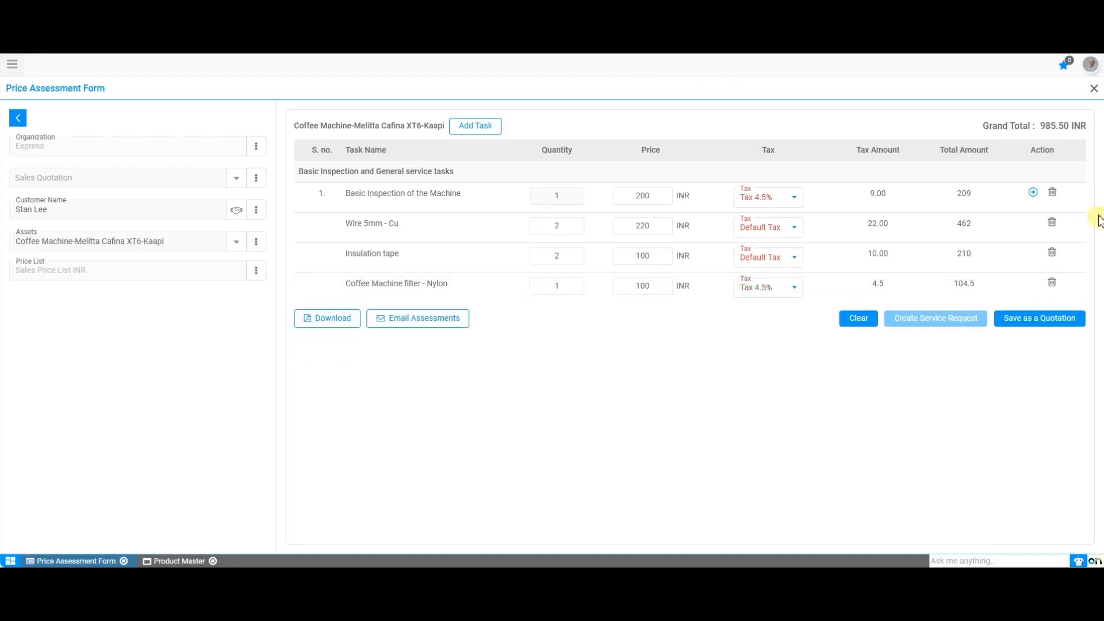
{"action": "left_click", "coordinate": [1054, 224]}
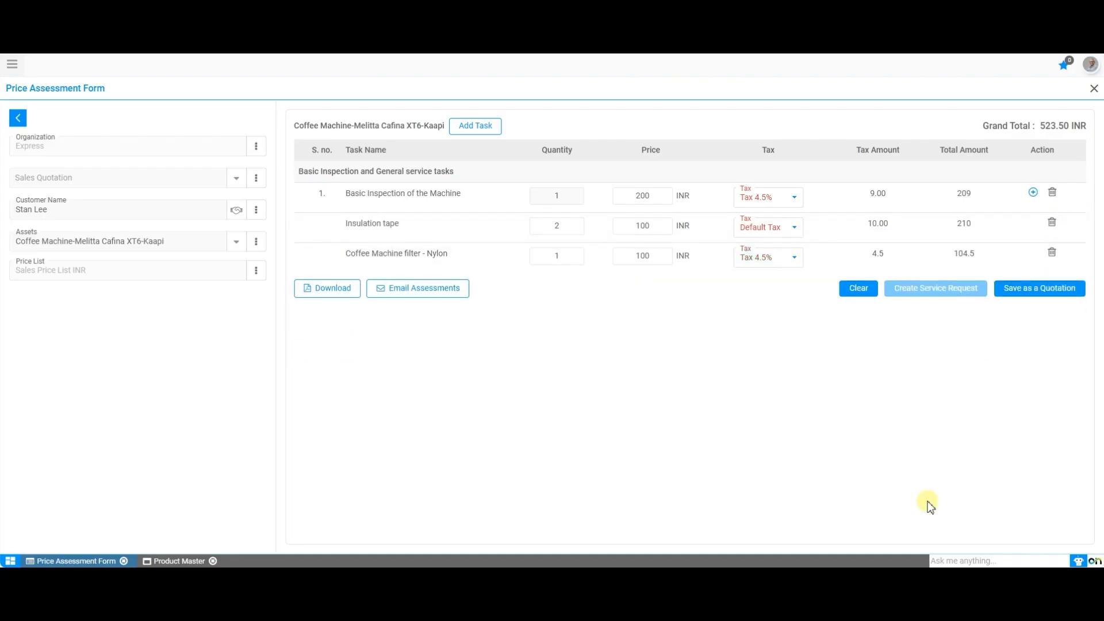
Change the tax on the Insulation tape line to Tax 4.5%
{"action": "left_click", "coordinate": [767, 233]}
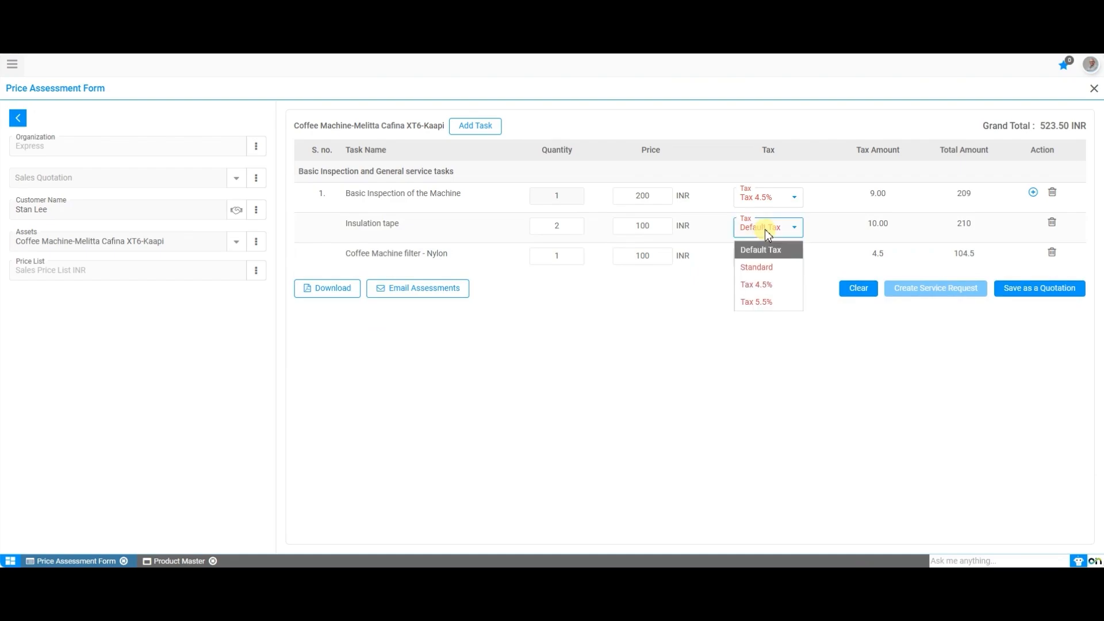
{"action": "left_click", "coordinate": [777, 285]}
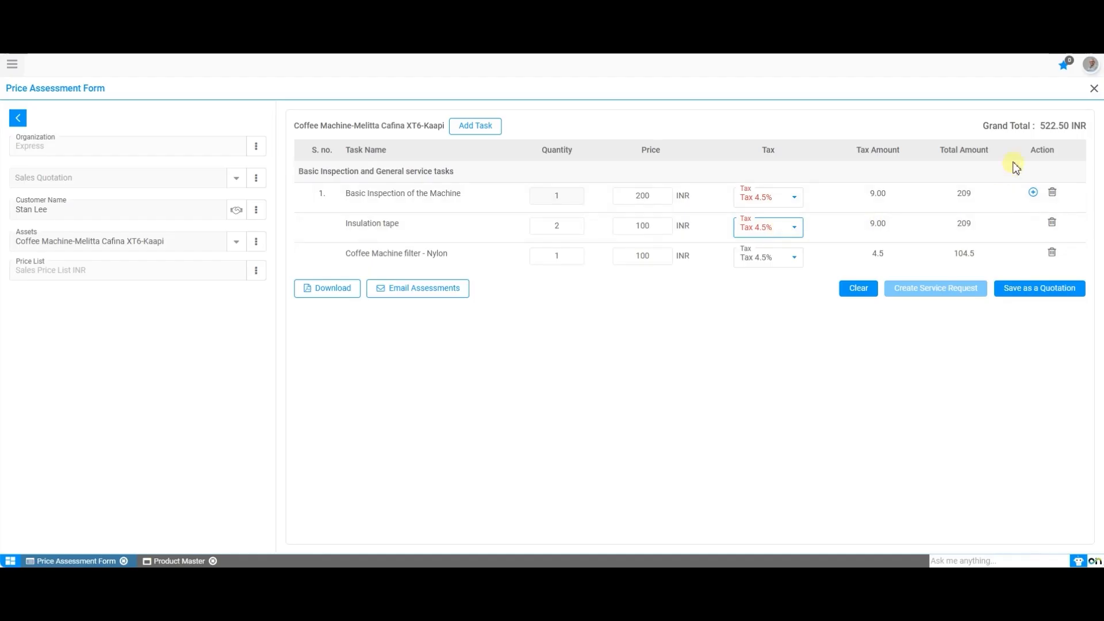
{"action": "left_click", "coordinate": [735, 329]}
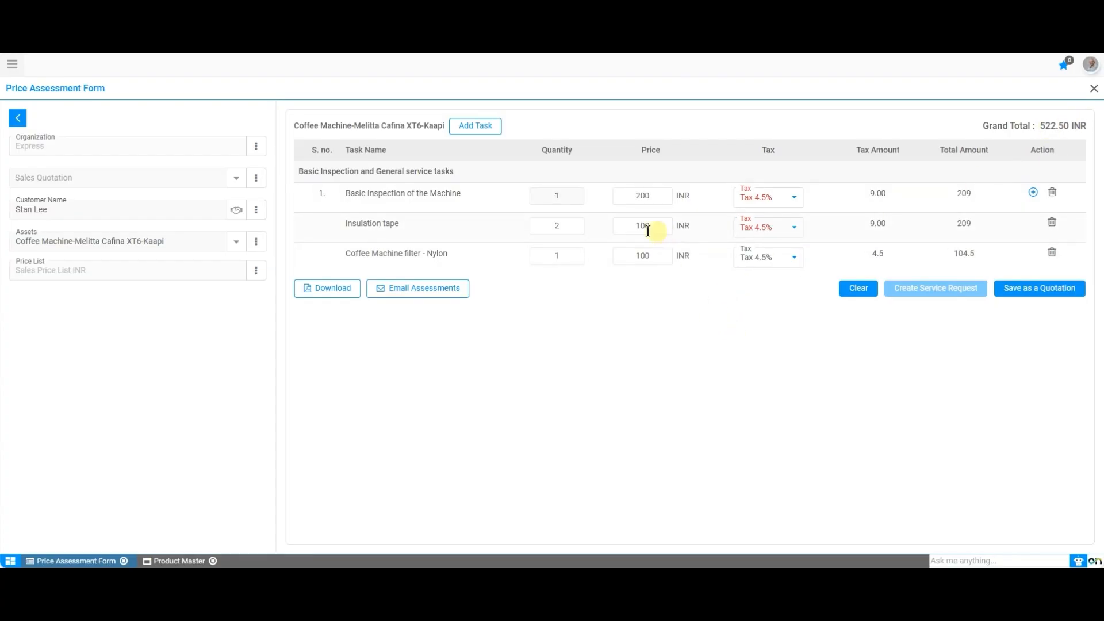
Save the assessment as a quotation, entering "SQ for" plus the customer's name as order reference, and the same with "for the field service request" as description
{"action": "left_click", "coordinate": [1061, 296]}
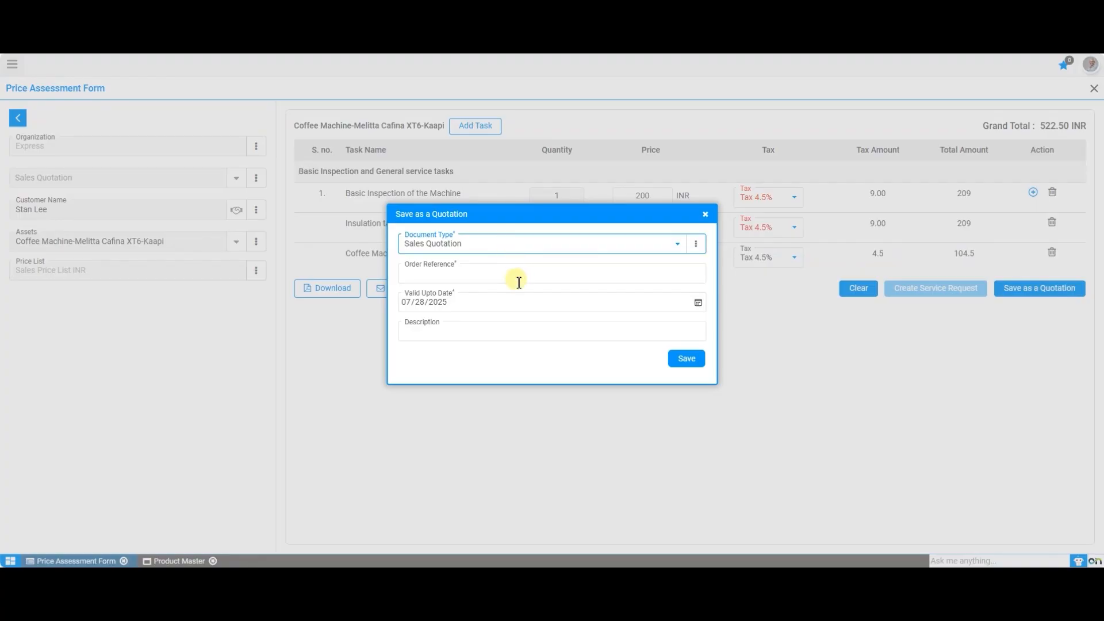
{"action": "left_click", "coordinate": [472, 279]}
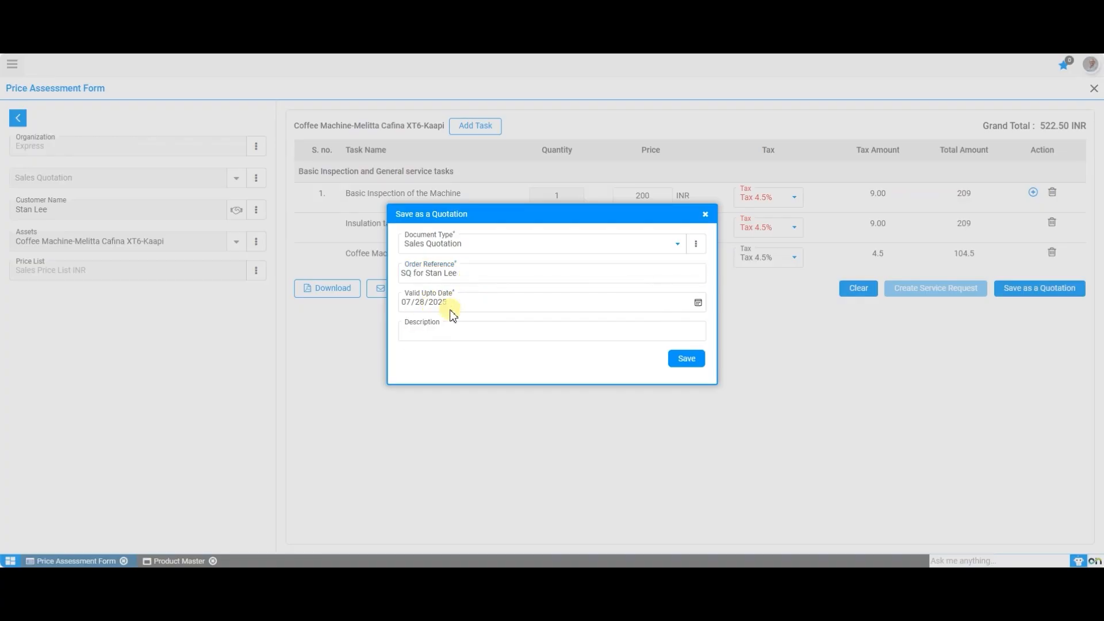
{"action": "left_click", "coordinate": [454, 331]}
{"action": "type", "text": "SQ"}
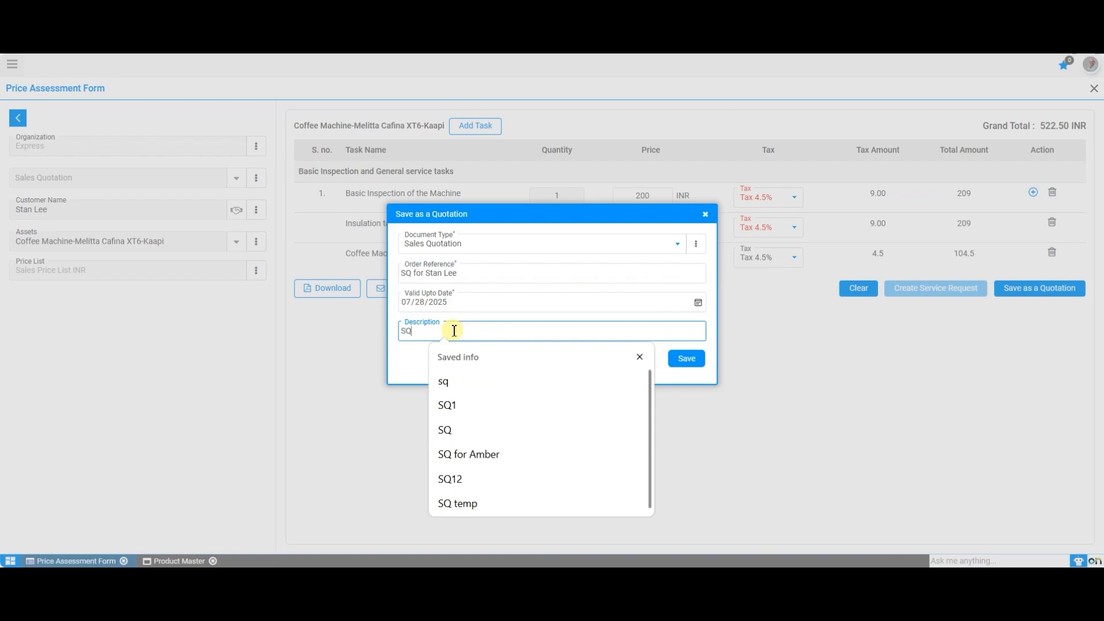
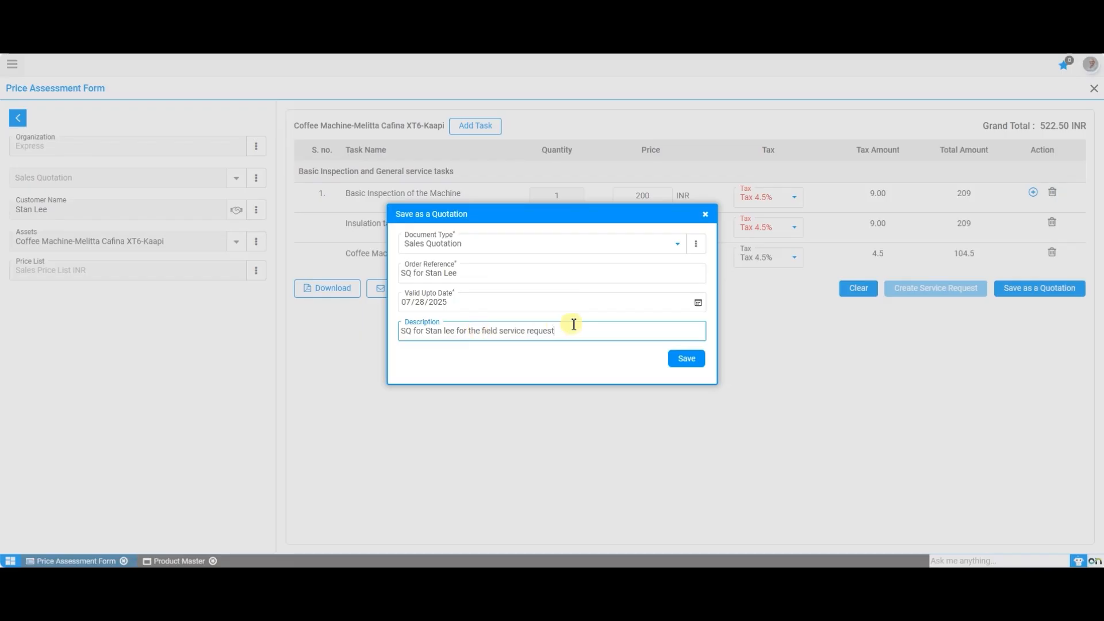
{"action": "left_click", "coordinate": [694, 363]}
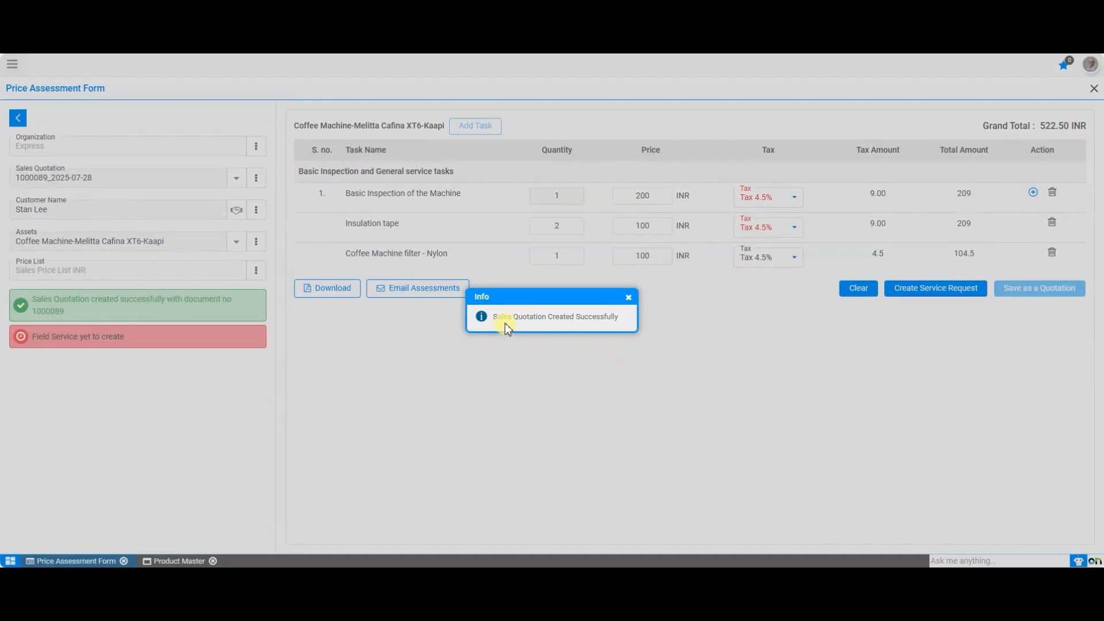
{"action": "left_click", "coordinate": [630, 296]}
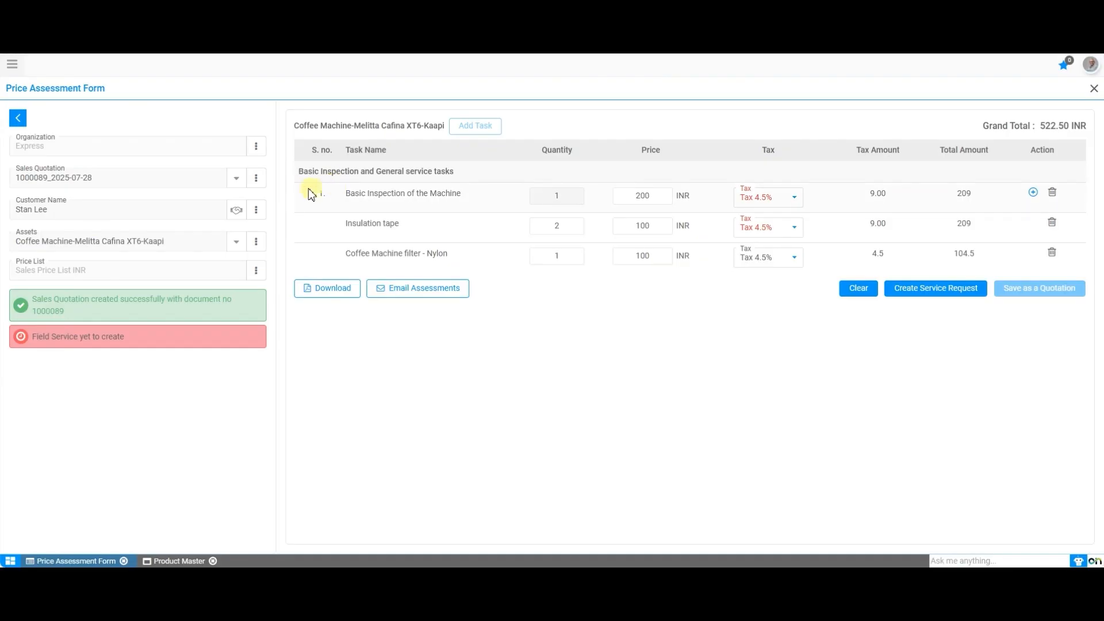
Open the saved sales quotation from the assessment, examine its header and quotation lines, and return to the Price Assessment Form
{"action": "left_click", "coordinate": [257, 180]}
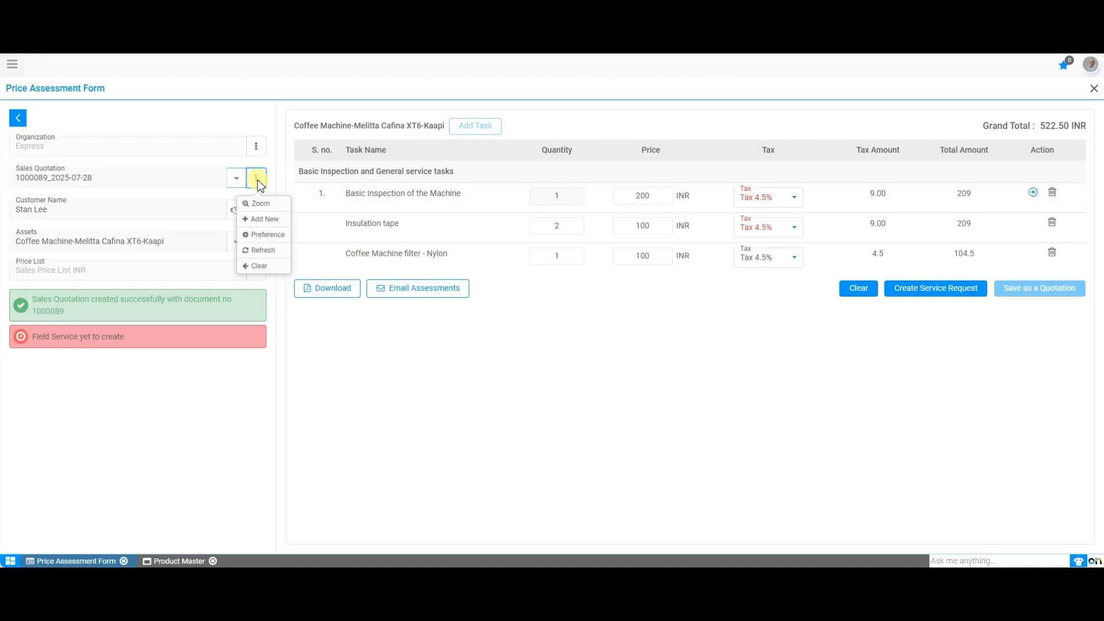
{"action": "left_click", "coordinate": [271, 205]}
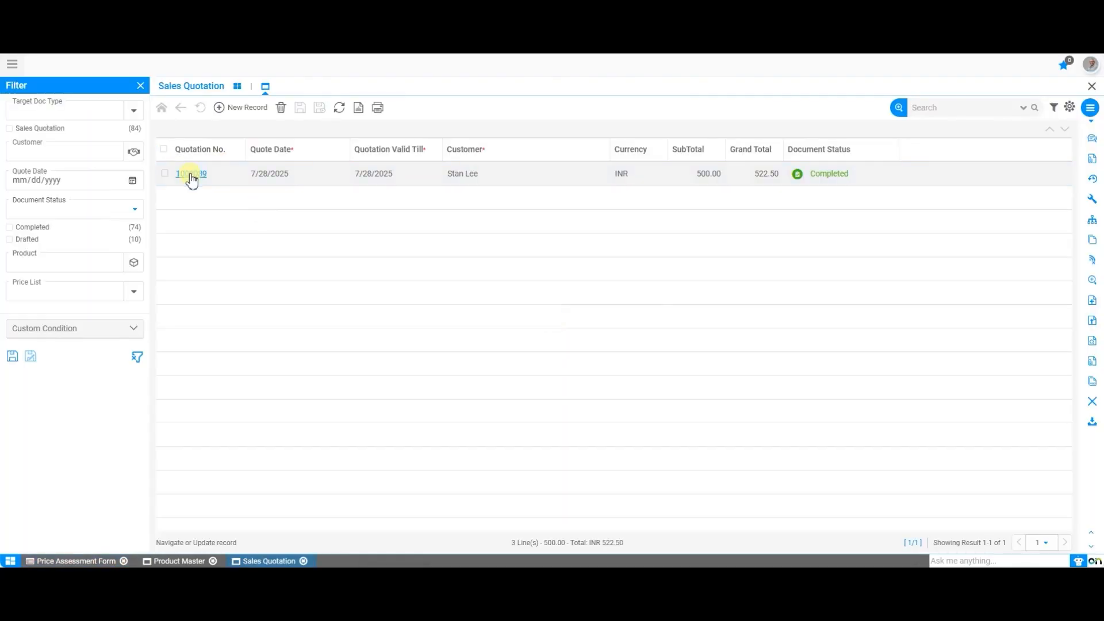
{"action": "left_click", "coordinate": [193, 175]}
{"action": "scroll", "coordinate": [356, 297], "scroll_direction": "down", "scroll_amount": 1}
{"action": "scroll", "coordinate": [415, 312], "scroll_direction": "up", "scroll_amount": 1}
{"action": "scroll", "coordinate": [449, 391], "scroll_direction": "down", "scroll_amount": 1}
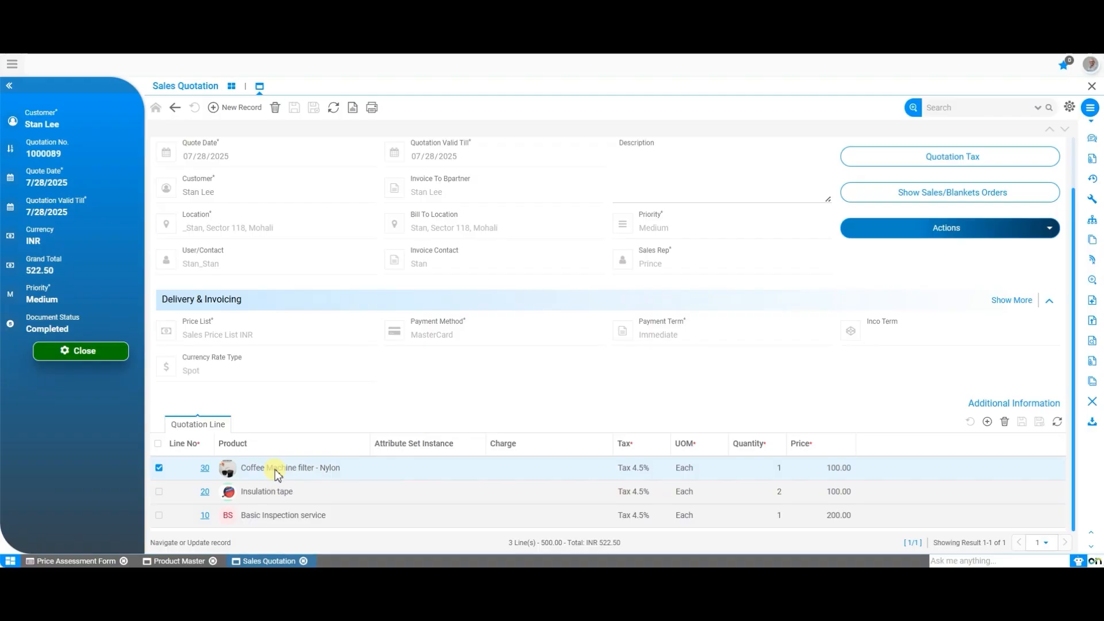
{"action": "scroll", "coordinate": [385, 493], "scroll_direction": "up", "scroll_amount": 1}
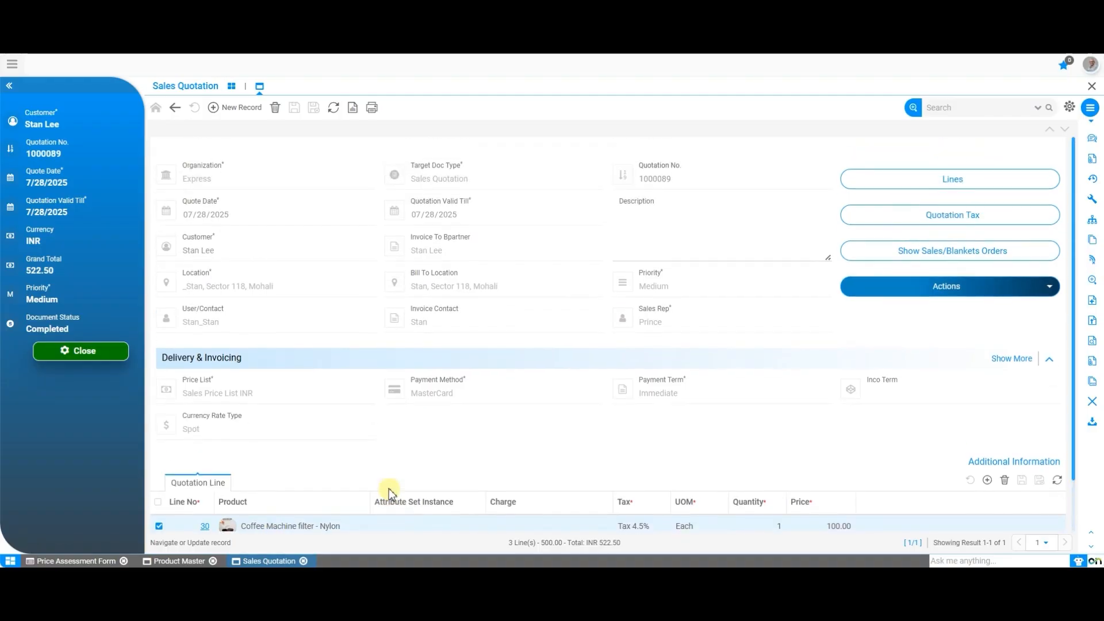
{"action": "left_click", "coordinate": [91, 561]}
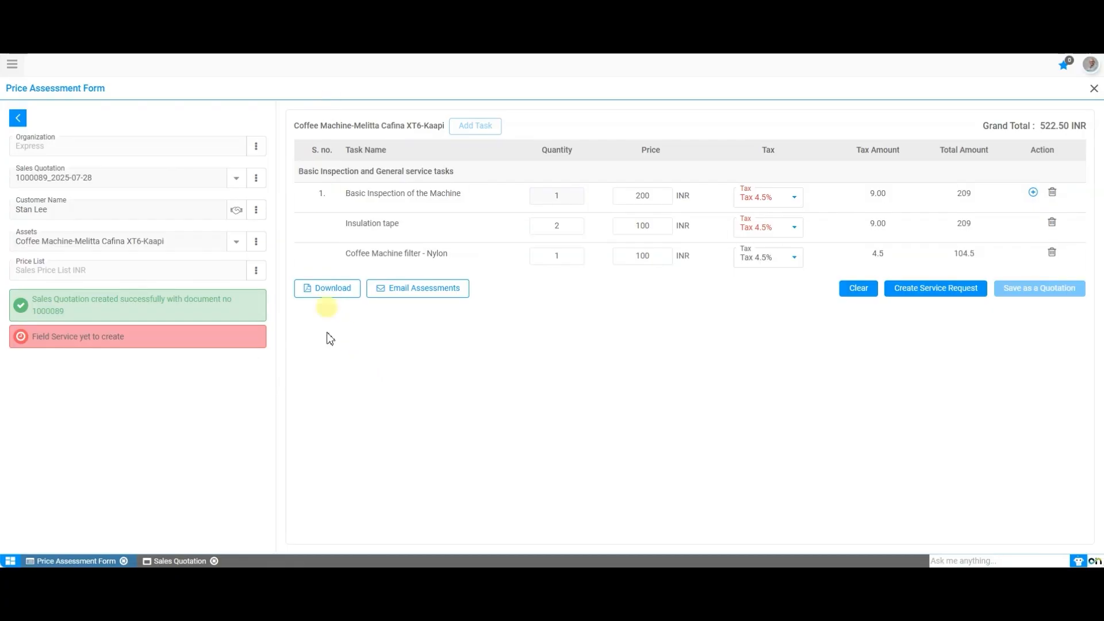
Download the assessment as a sales quotation document, review its item lines and totals, and close it
{"action": "left_click", "coordinate": [322, 290]}
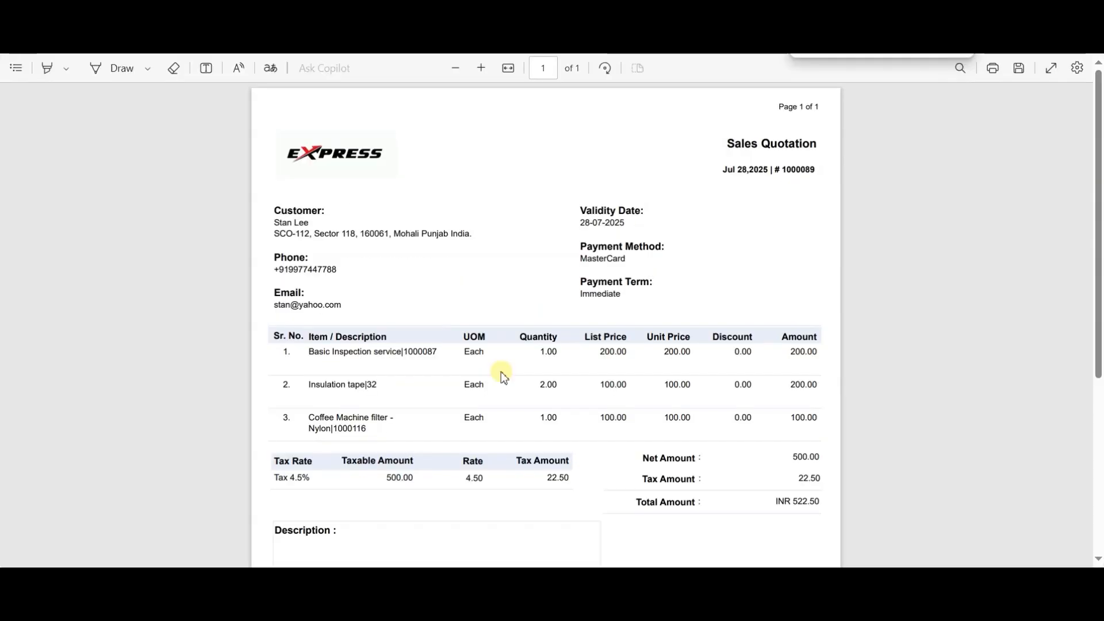
{"action": "scroll", "coordinate": [498, 371], "scroll_direction": "down", "scroll_amount": 5}
{"action": "scroll", "coordinate": [498, 372], "scroll_direction": "up", "scroll_amount": 5}
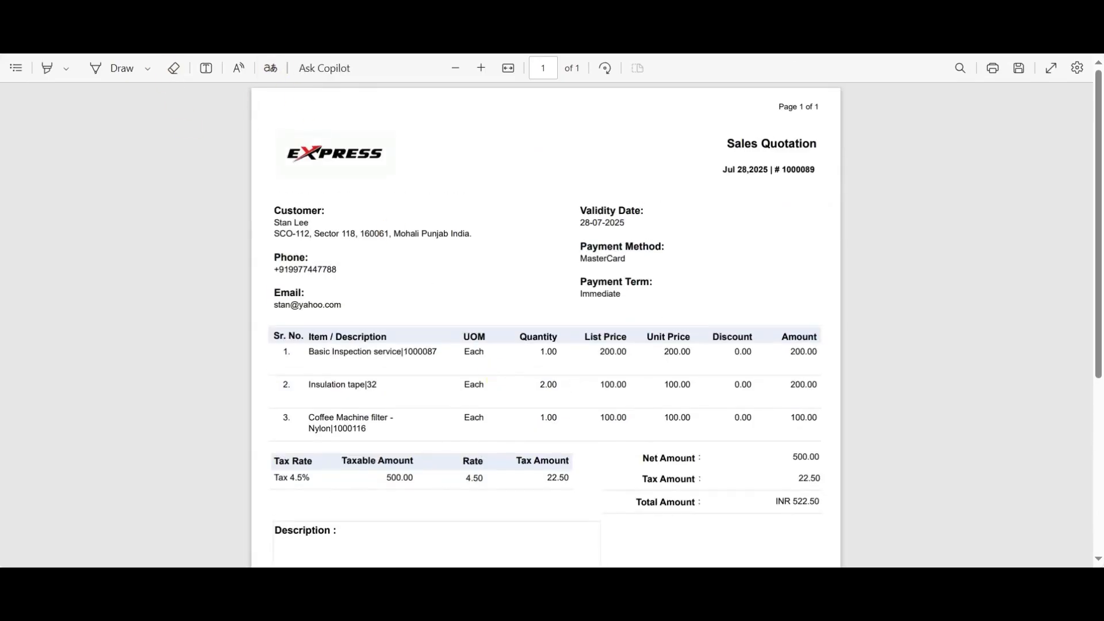
{"action": "key", "text": "ctrl+w"}
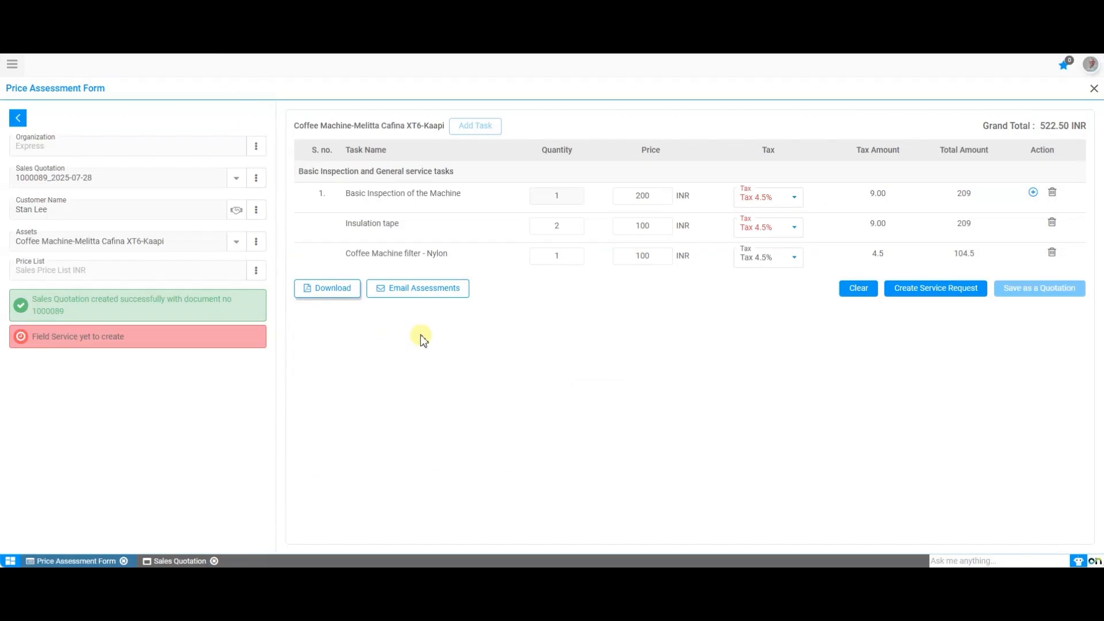
Open a blank email for sending the assessment, look over its recipient and message fields, and return to the Price Assessment Form
{"action": "left_click", "coordinate": [424, 300]}
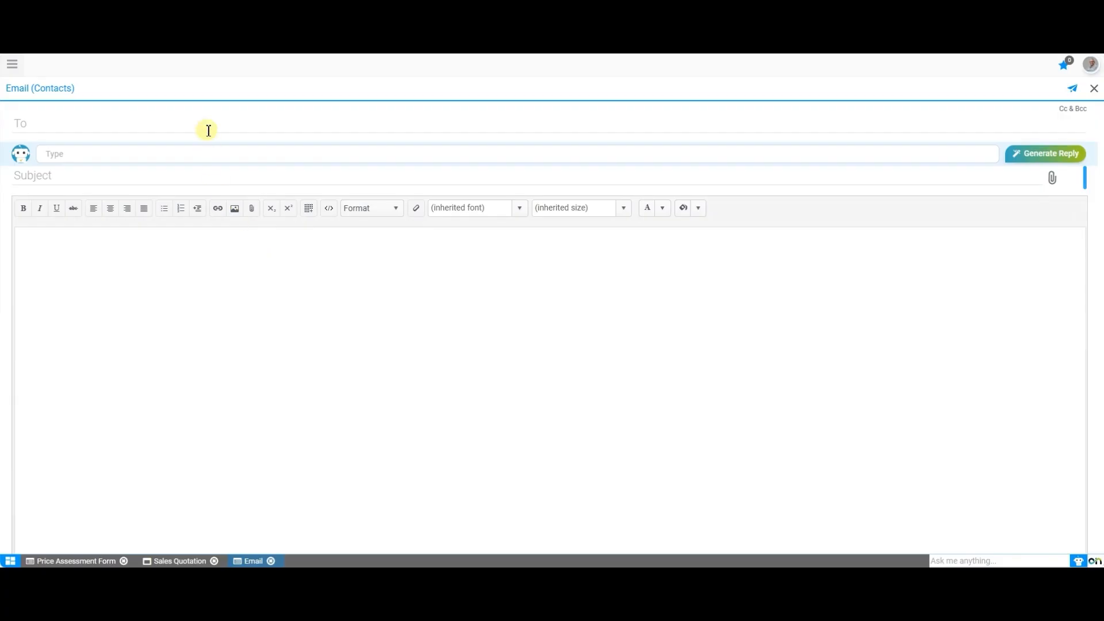
{"action": "left_click", "coordinate": [211, 129]}
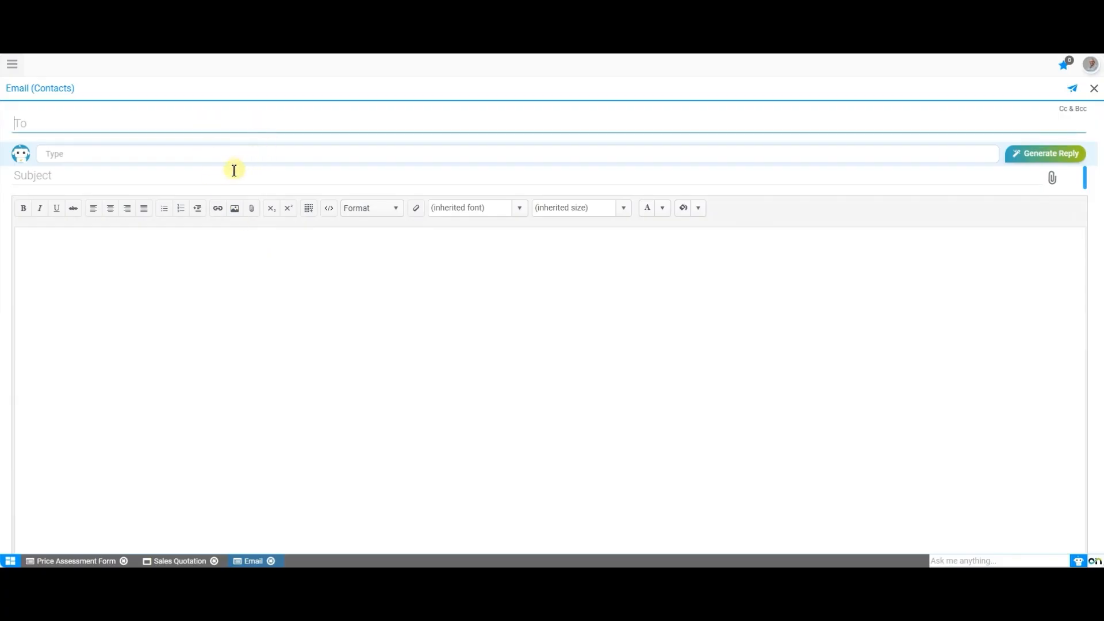
{"action": "left_click", "coordinate": [217, 286]}
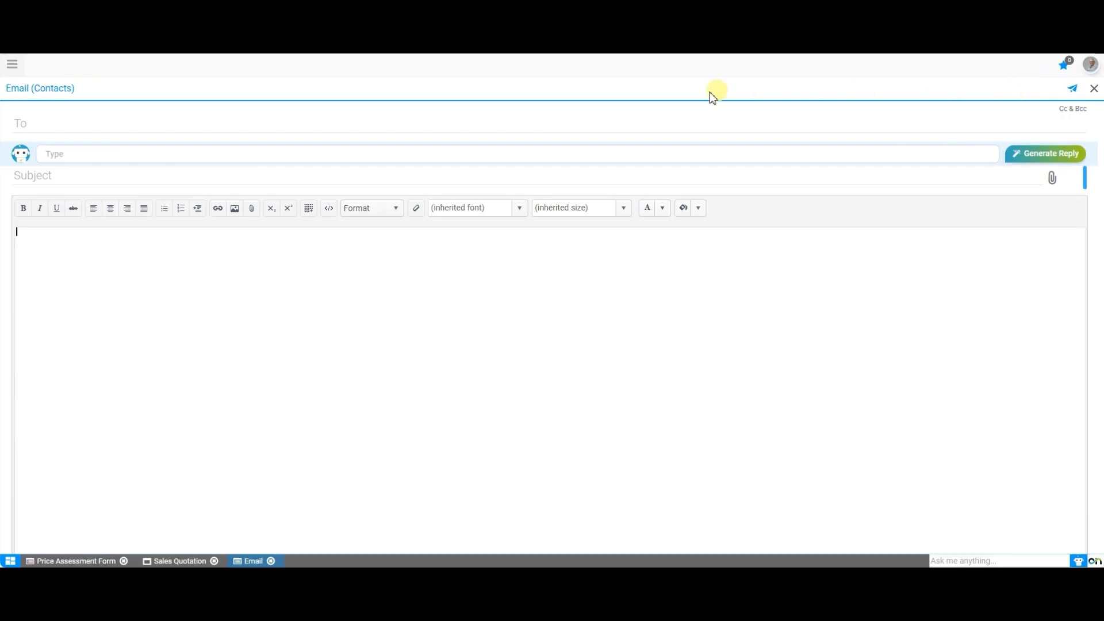
{"action": "left_click", "coordinate": [81, 560]}
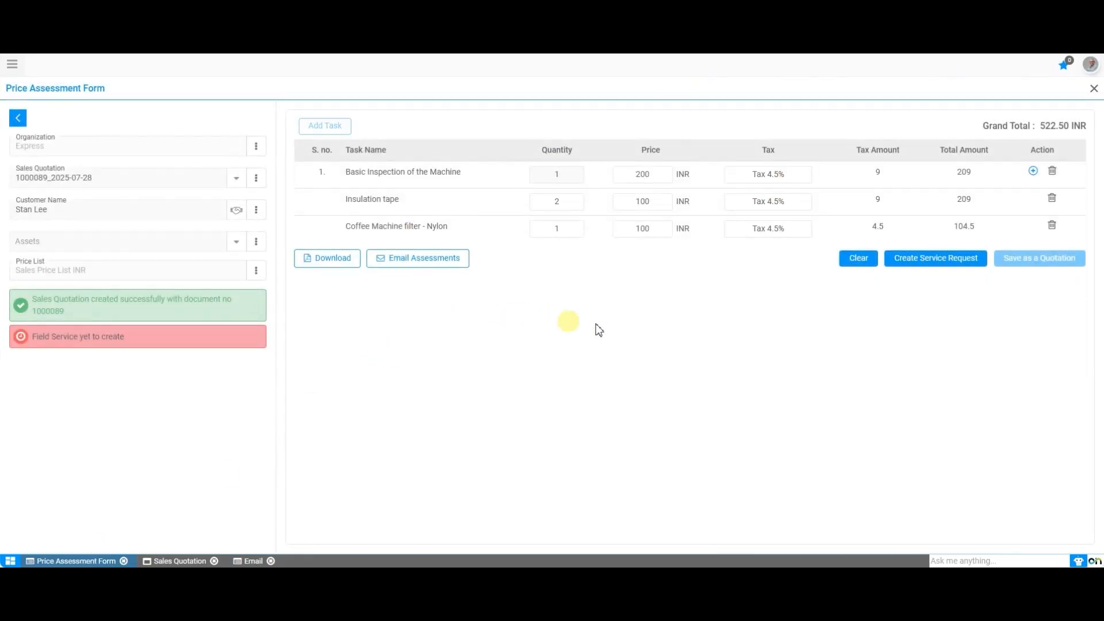
Clear the Price Assessment Form and select the customer again
{"action": "left_click", "coordinate": [867, 263]}
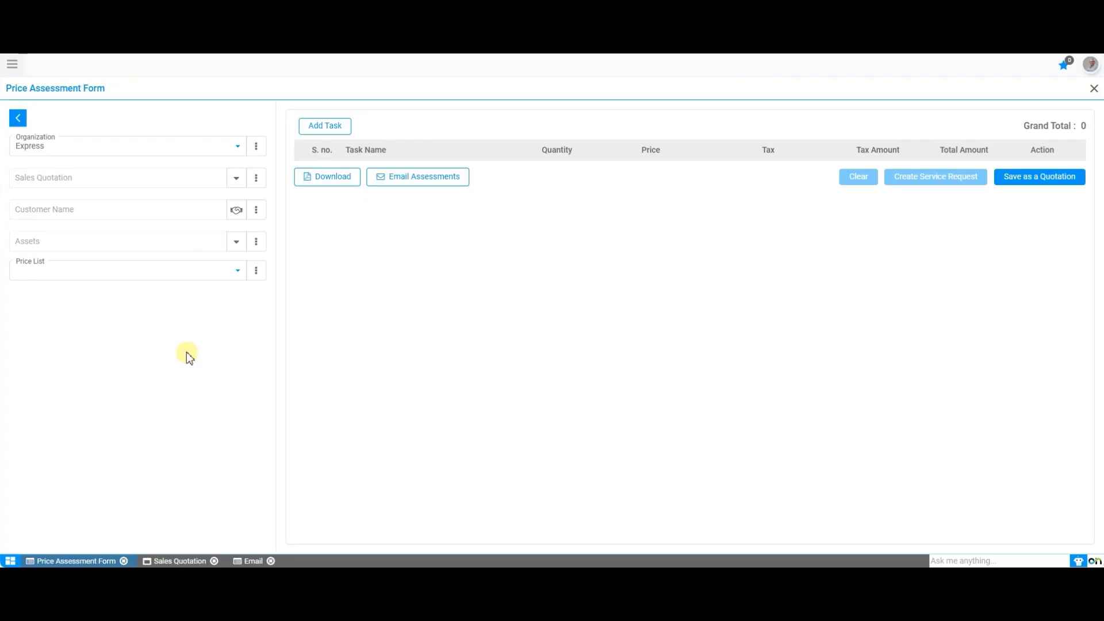
{"action": "left_click", "coordinate": [164, 212]}
{"action": "type", "text": "Sta"}
{"action": "left_click", "coordinate": [123, 227]}
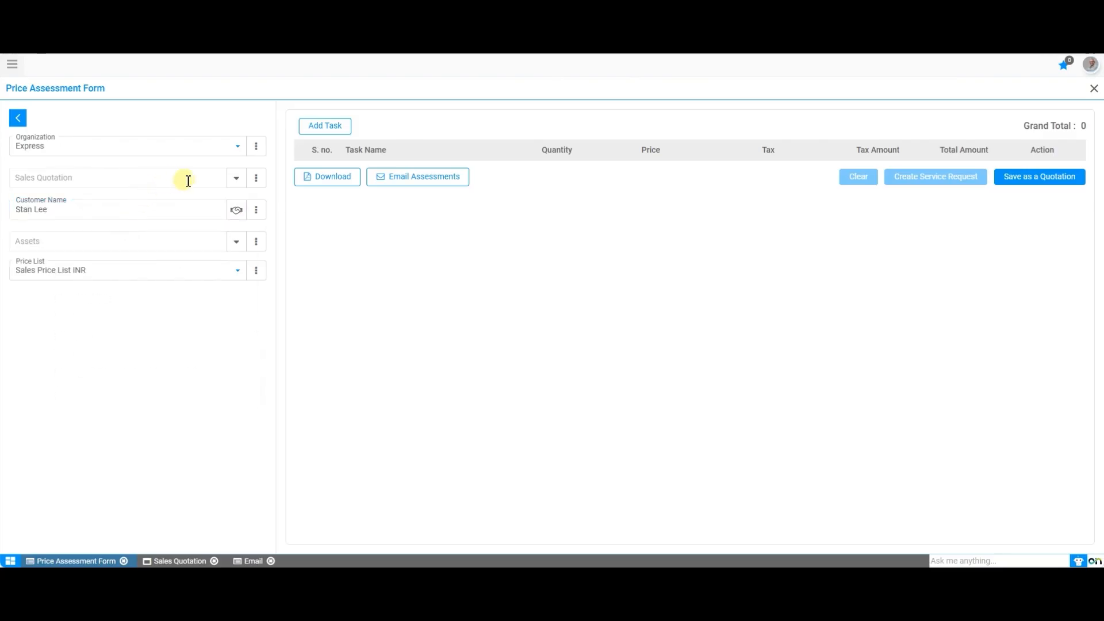
Load the customer's most recent sales quotation, dated 7/28/2025, into the assessment form
{"action": "left_click", "coordinate": [237, 184]}
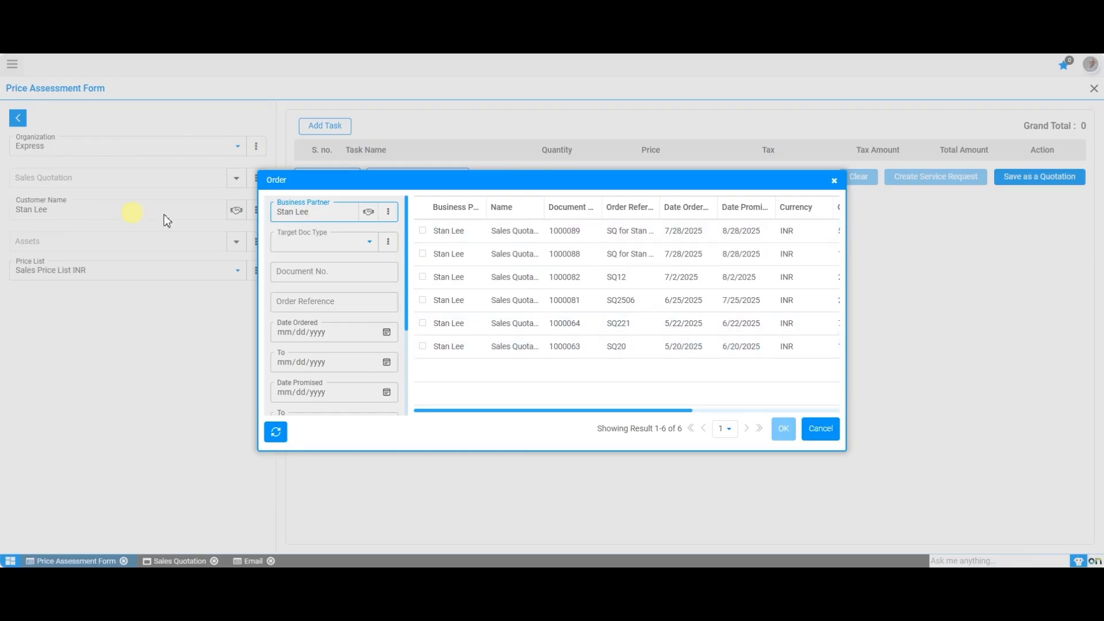
{"action": "left_click", "coordinate": [597, 234]}
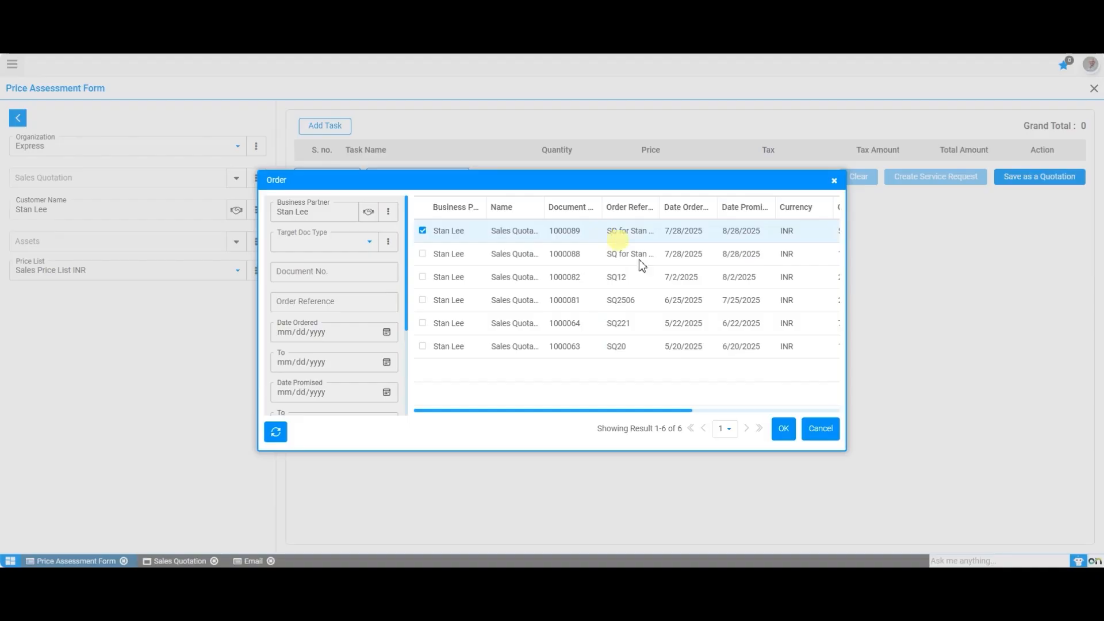
{"action": "left_click", "coordinate": [785, 429]}
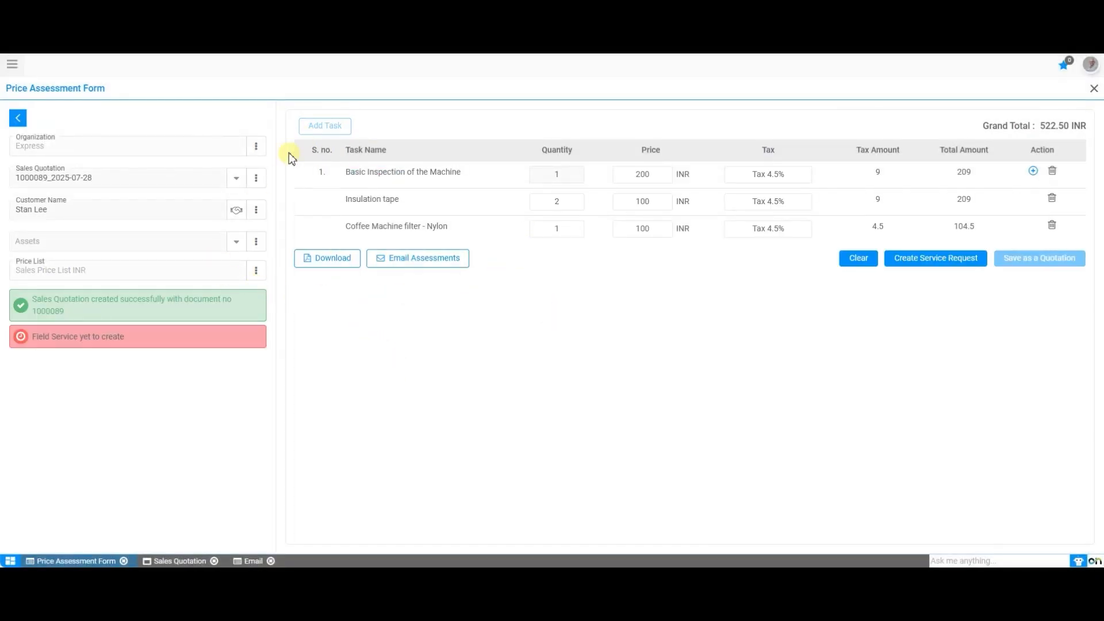
Start a service request from the quotation with document type Inspection Request, priority High and problem Calibration Required
{"action": "left_click", "coordinate": [949, 266]}
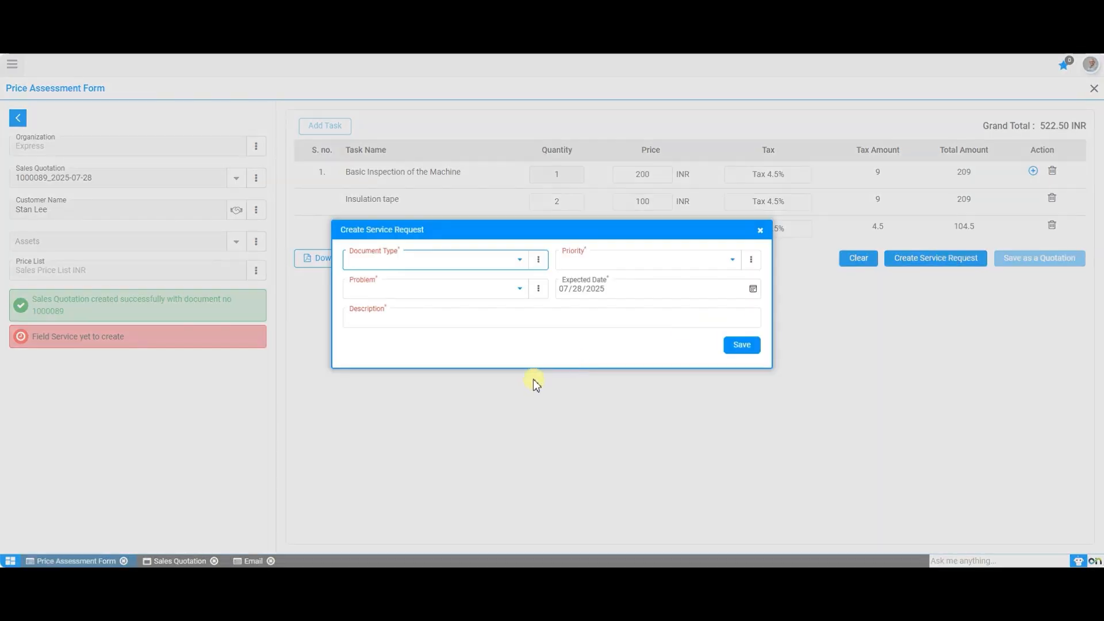
{"action": "left_click", "coordinate": [469, 264]}
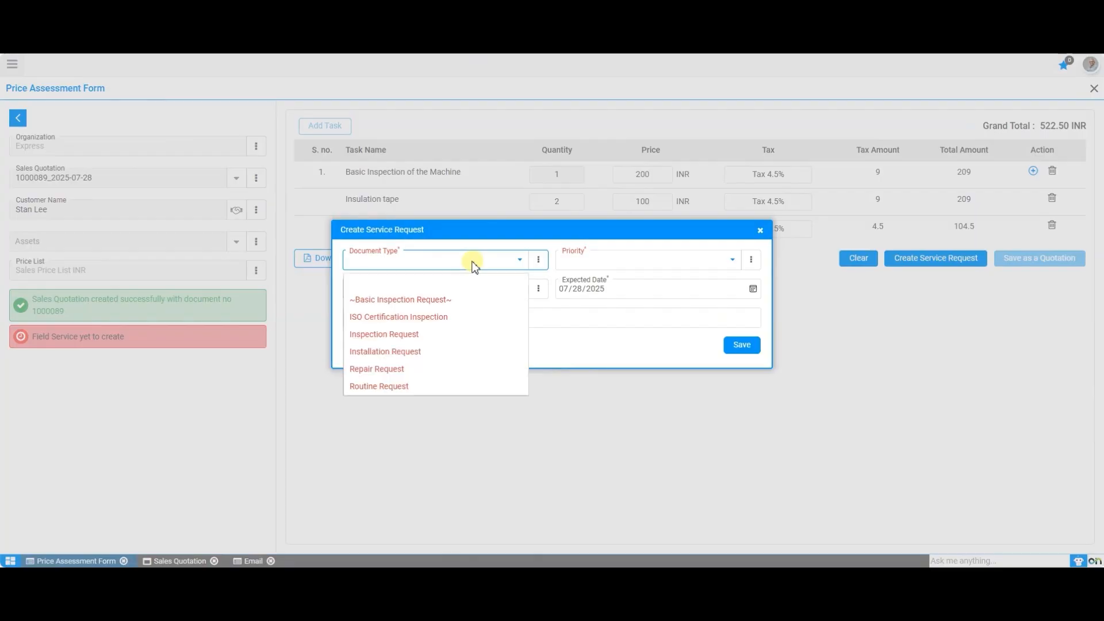
{"action": "left_click", "coordinate": [467, 334]}
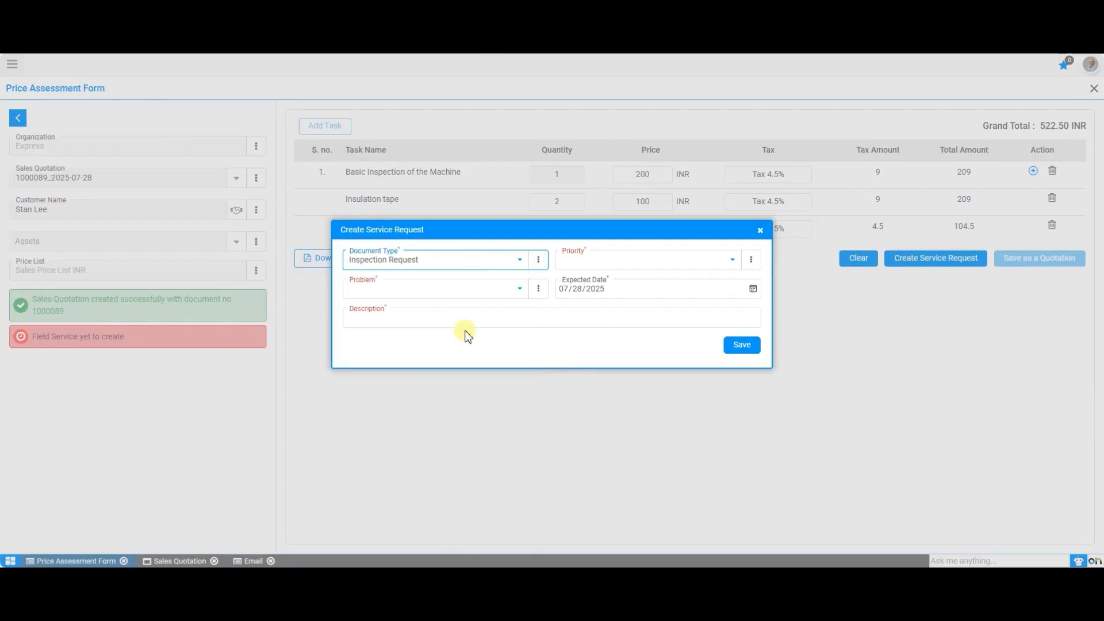
{"action": "left_click", "coordinate": [605, 266]}
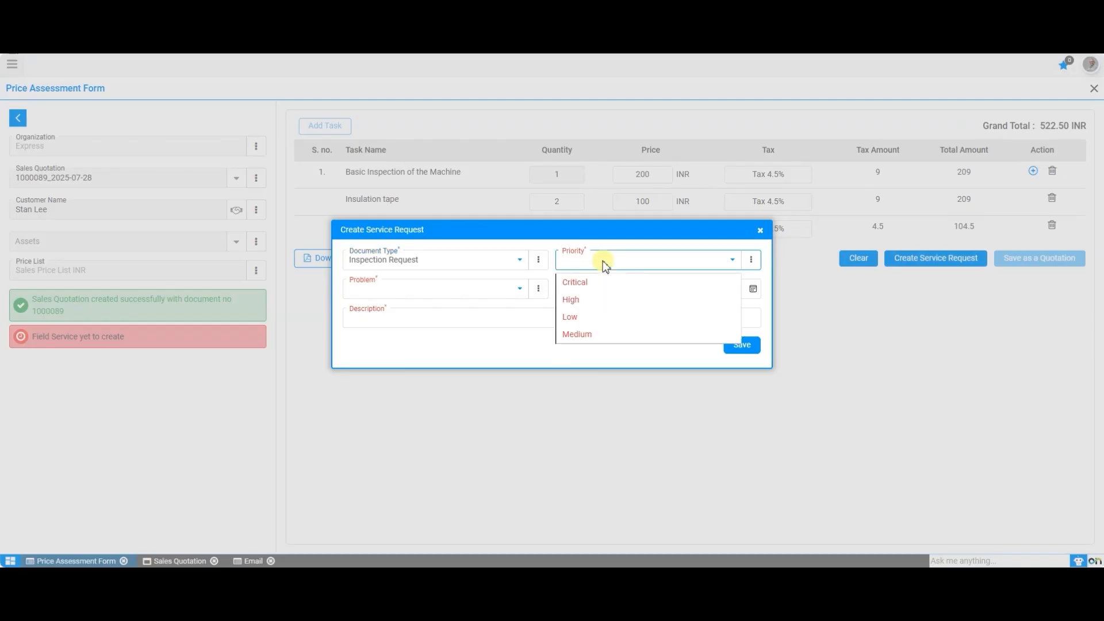
{"action": "left_click", "coordinate": [611, 302]}
{"action": "left_click", "coordinate": [487, 296]}
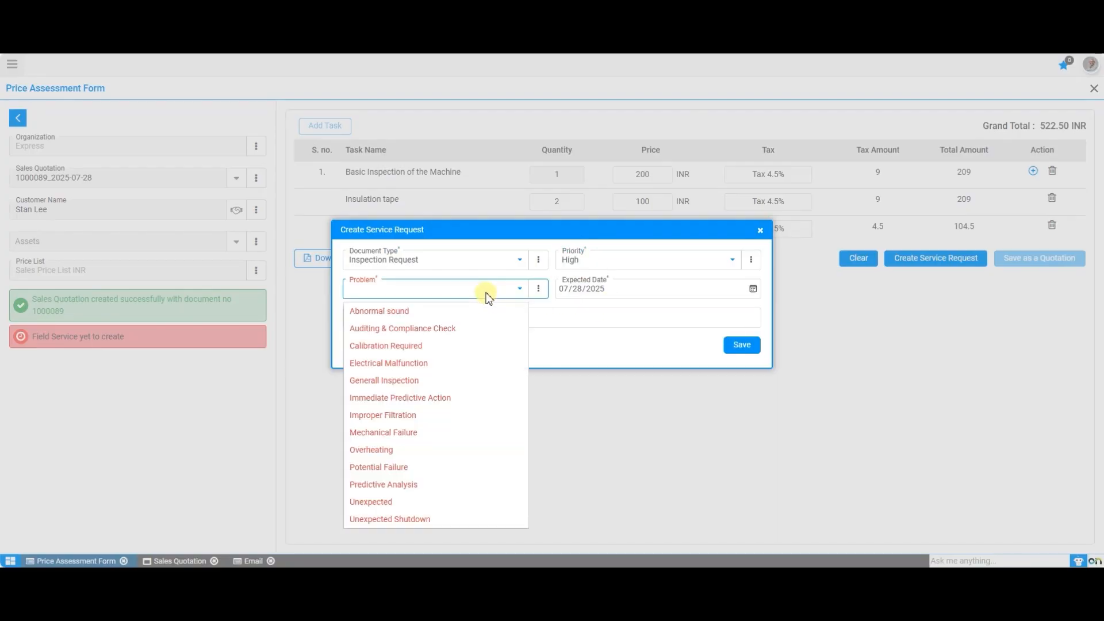
{"action": "left_click", "coordinate": [486, 348]}
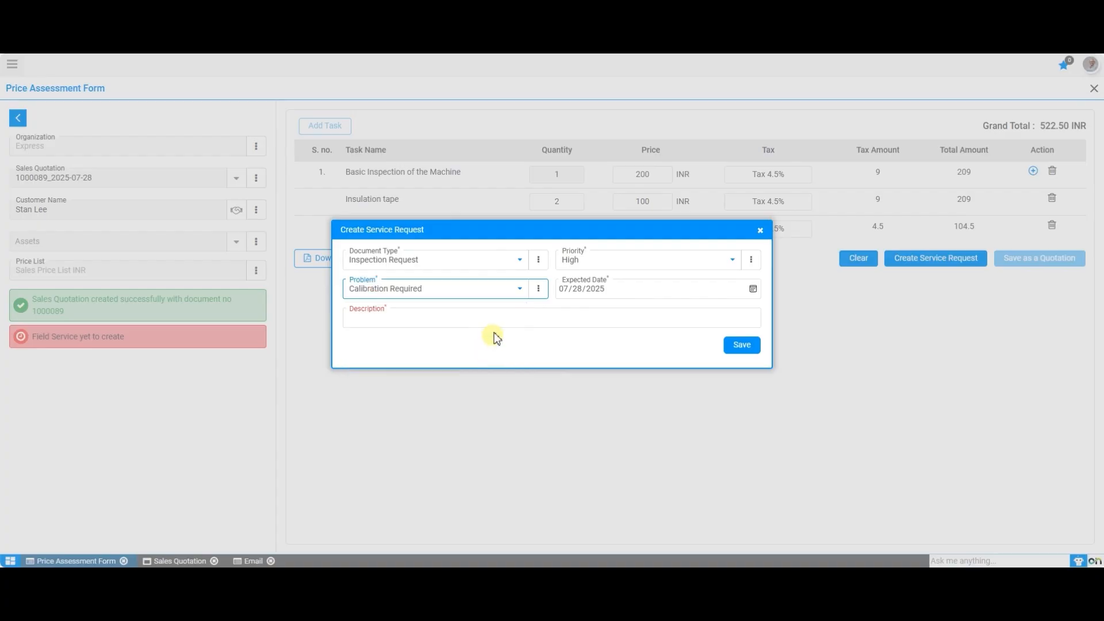
Enter a description reading "Field Service Request for" the customer's name "for his Coffee machine", and save the service request
{"action": "left_click", "coordinate": [524, 317]}
{"action": "type", "text": "Field Ser"}
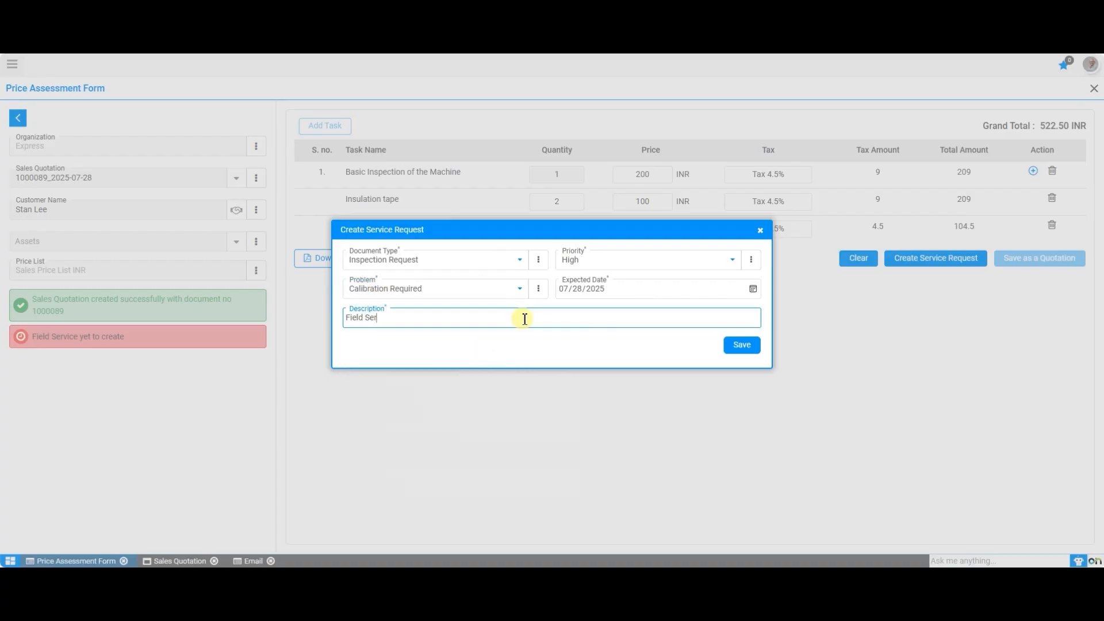
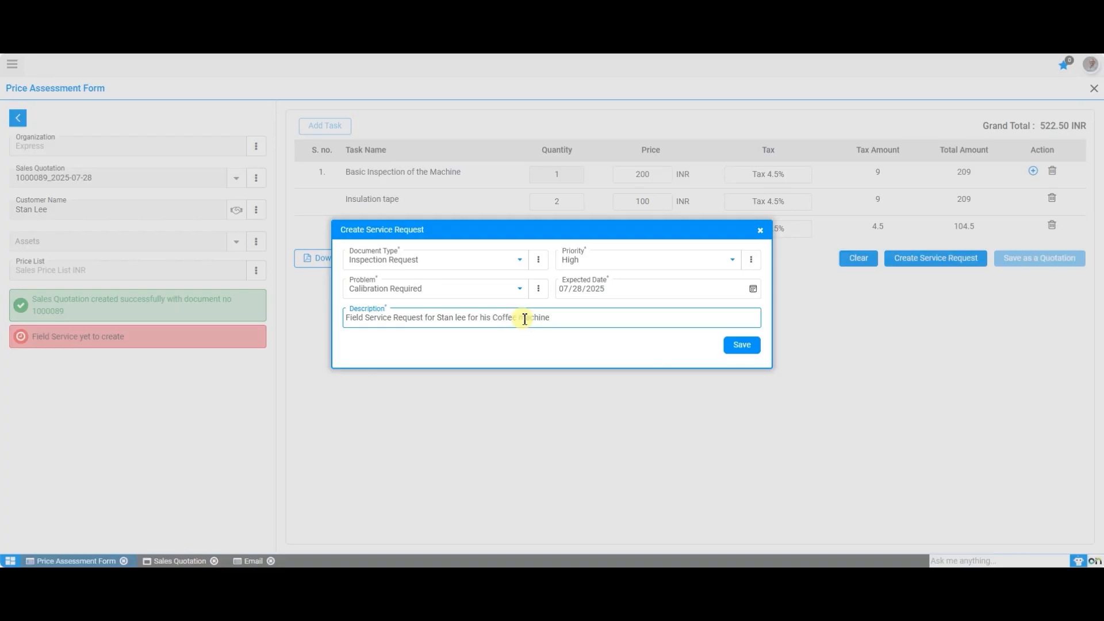
{"action": "left_click", "coordinate": [748, 346]}
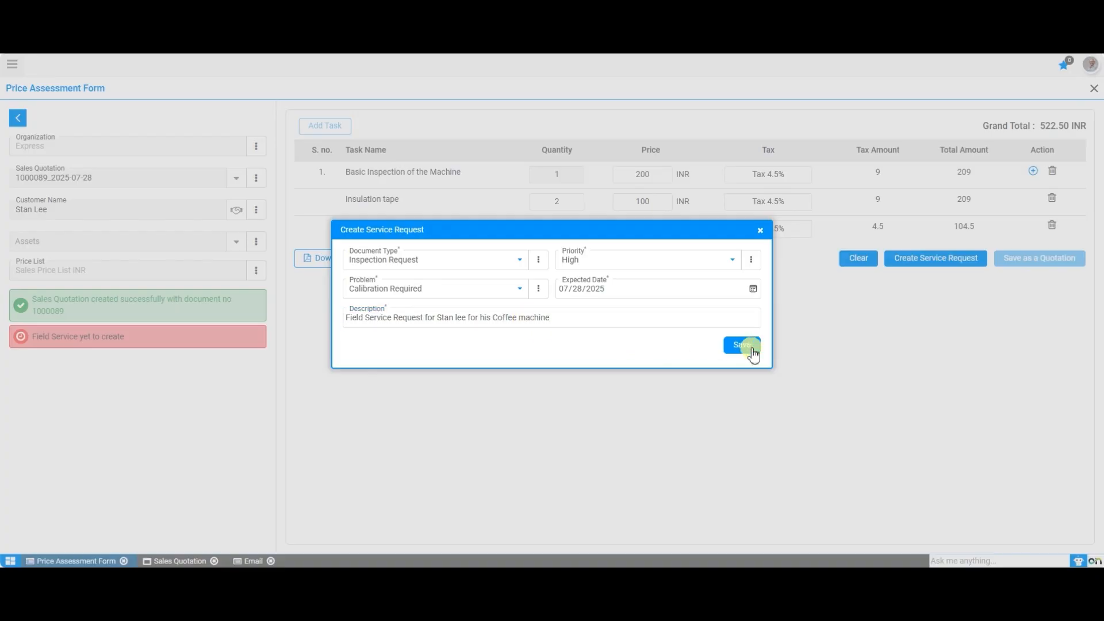
{"action": "left_click", "coordinate": [751, 348]}
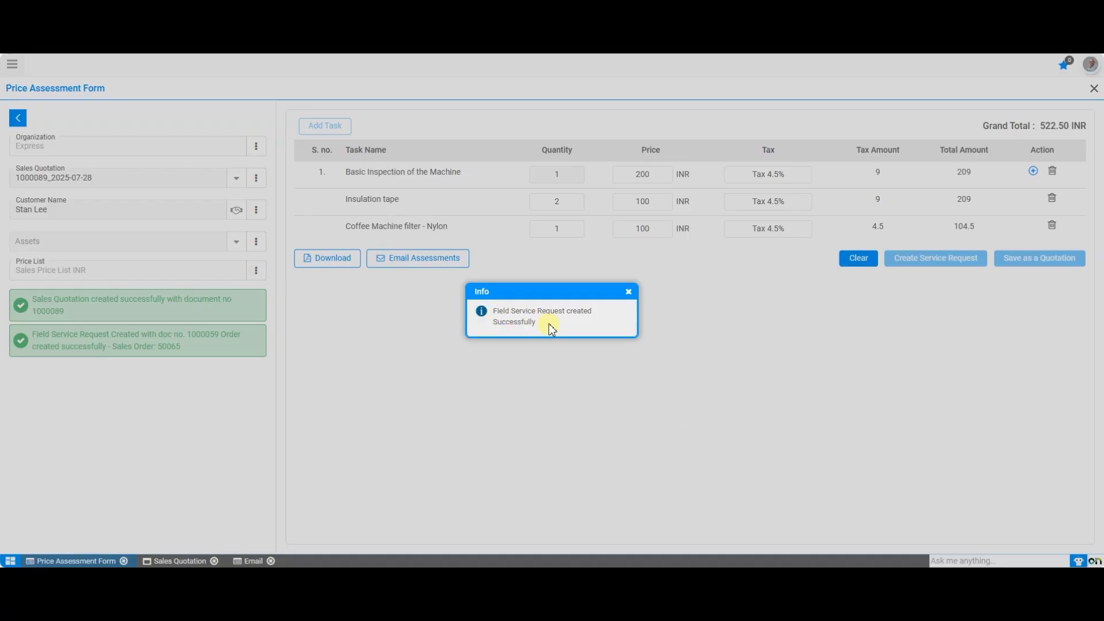
{"action": "left_click", "coordinate": [630, 293]}
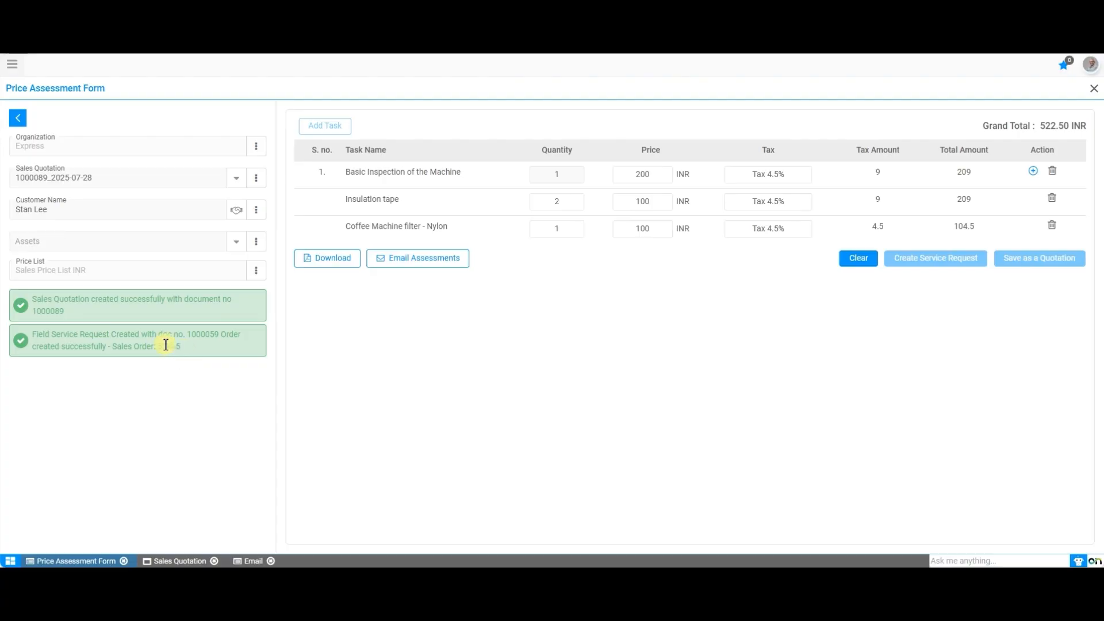
{"action": "left_click_drag", "start_coordinate": [163, 347], "coordinate": [174, 350]}
{"action": "left_click", "coordinate": [182, 386]}
Find the Field Service Request window by searching for "field se" and display its list of request records
{"action": "left_click", "coordinate": [15, 66]}
{"action": "type", "text": "field se"}
{"action": "key", "text": "Down"}
{"action": "key", "text": "Return"}
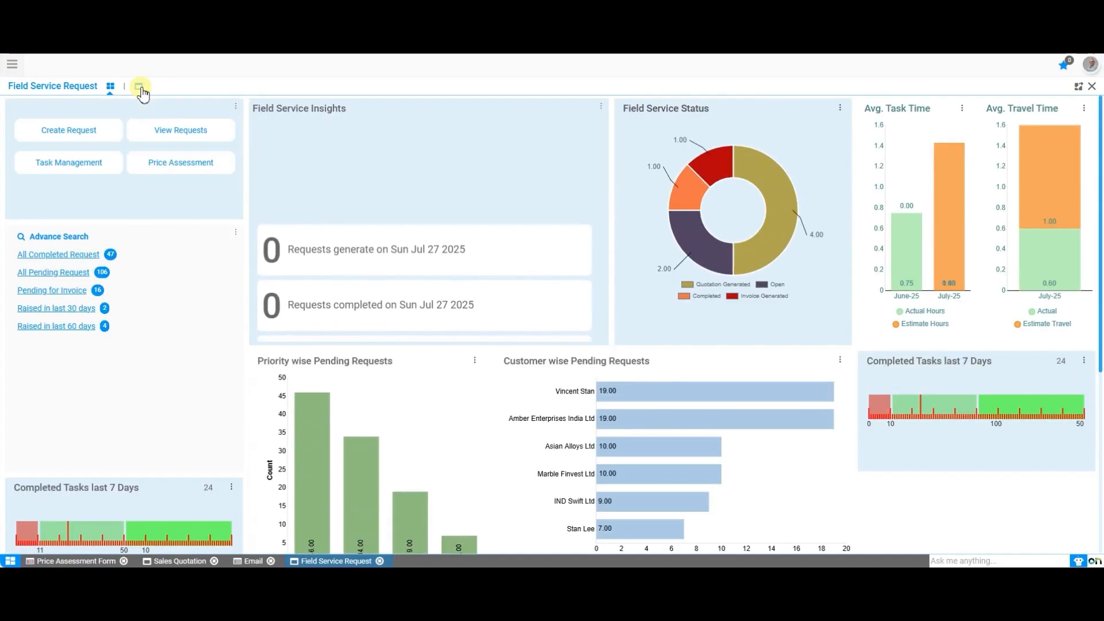
{"action": "left_click", "coordinate": [139, 88]}
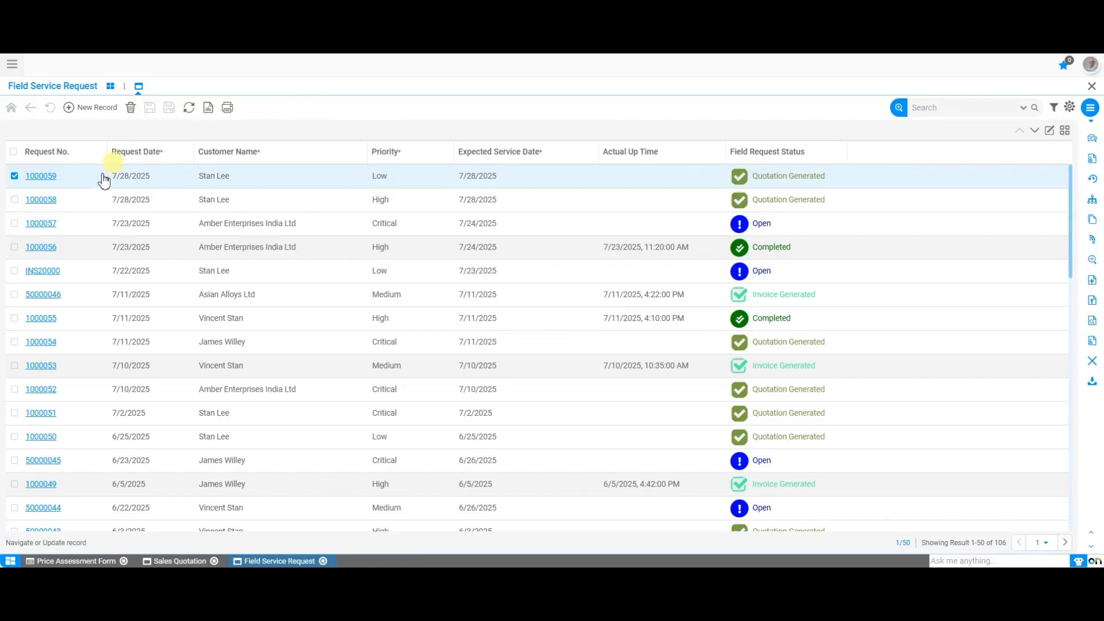
Open the customer's newest field service request and examine its details and task list
{"action": "left_click", "coordinate": [49, 179]}
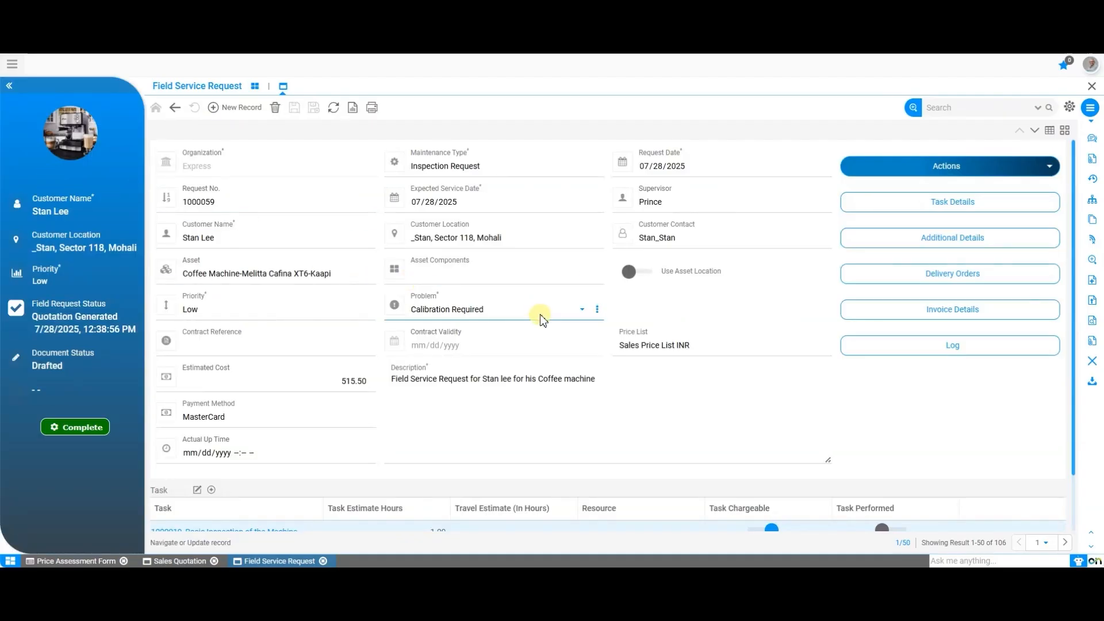
{"action": "scroll", "coordinate": [914, 400], "scroll_direction": "down", "scroll_amount": 3}
{"action": "scroll", "coordinate": [920, 403], "scroll_direction": "up", "scroll_amount": 3}
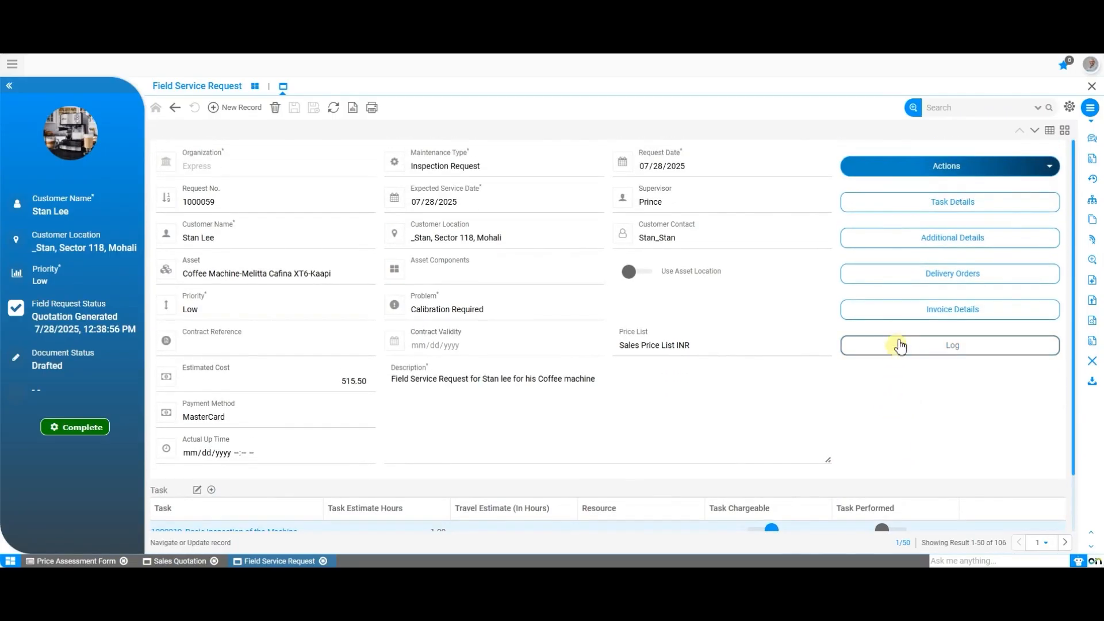
Open the sales order referenced in the field service request's additional details and review its header and order lines
{"action": "left_click", "coordinate": [1017, 244]}
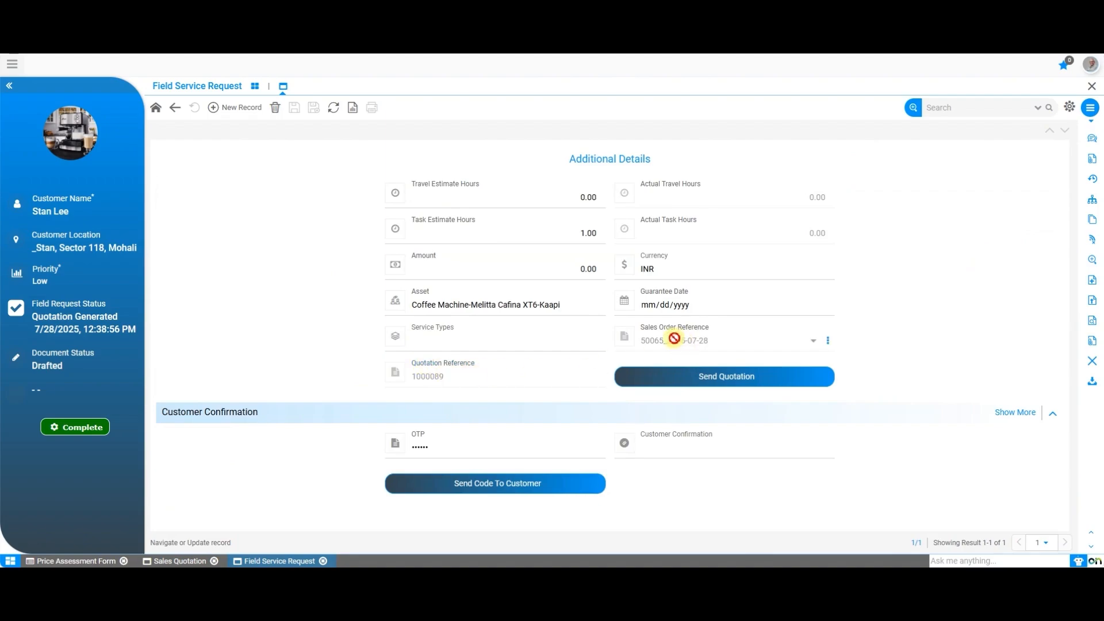
{"action": "left_click", "coordinate": [600, 377]}
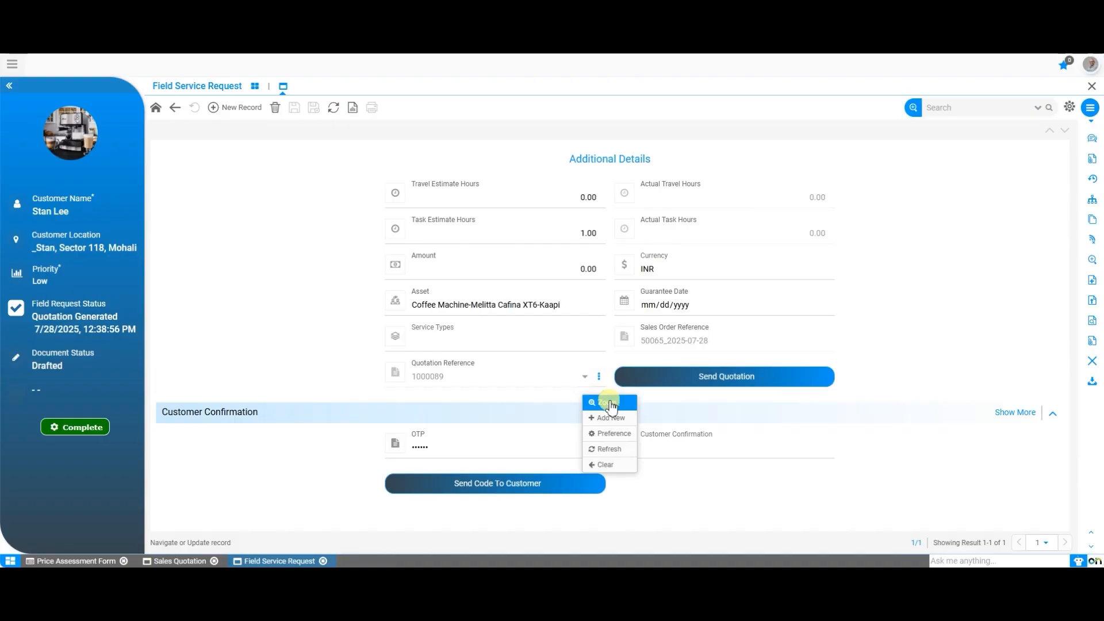
{"action": "left_click", "coordinate": [828, 340]}
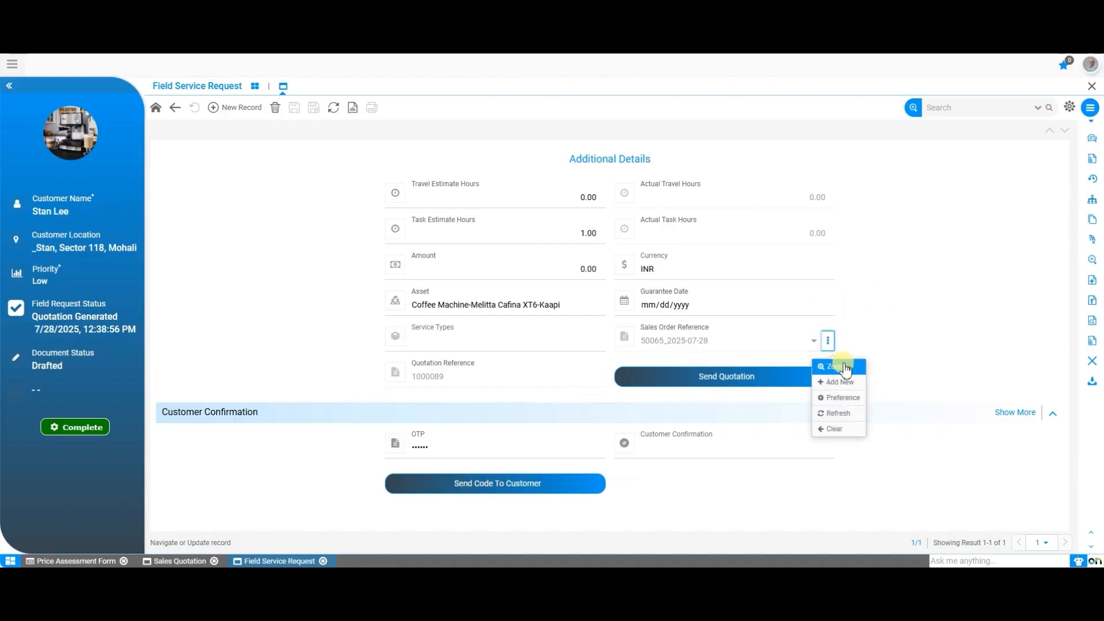
{"action": "left_click", "coordinate": [846, 367]}
{"action": "left_click", "coordinate": [185, 173]}
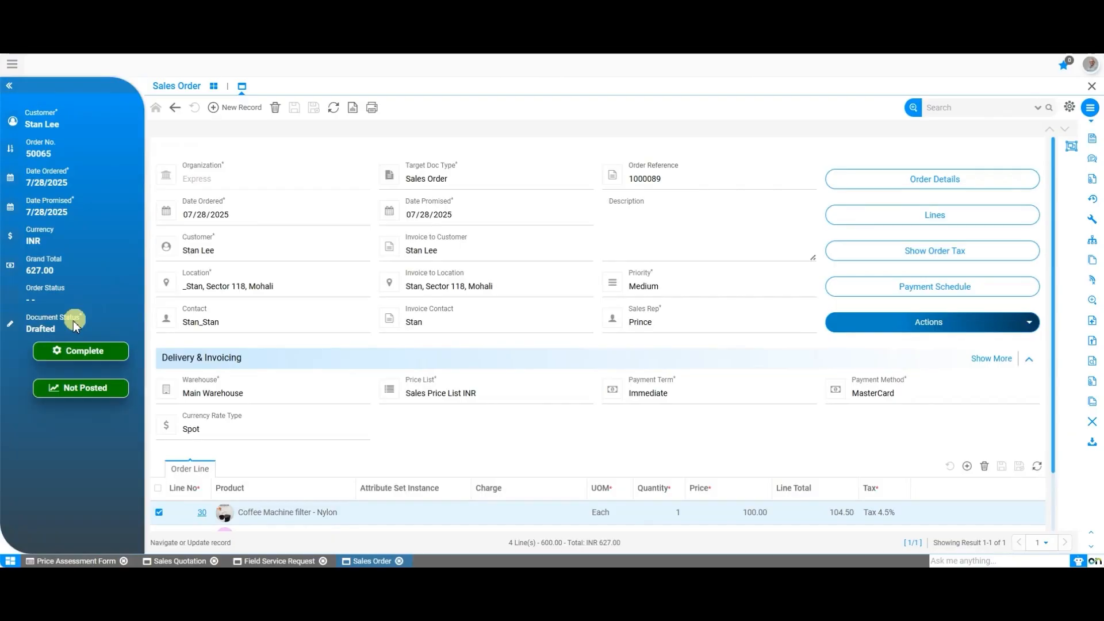
{"action": "scroll", "coordinate": [309, 325], "scroll_direction": "up", "scroll_amount": 1}
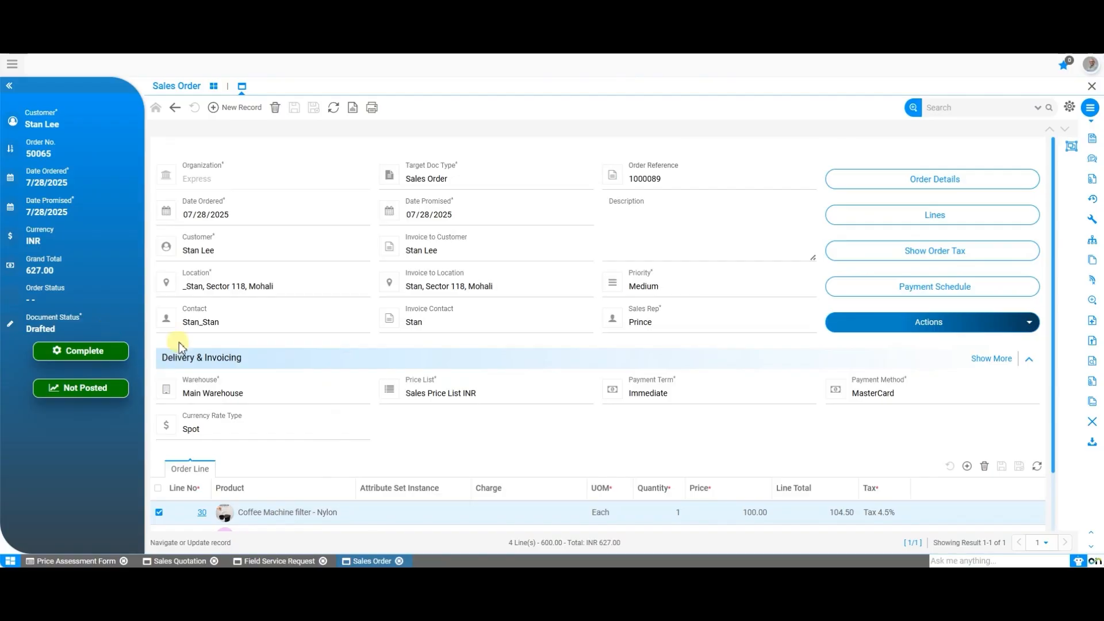
Return to the field service request and examine the Basic Inspection of the Machine task's details and pricing sections
{"action": "left_click", "coordinate": [302, 561]}
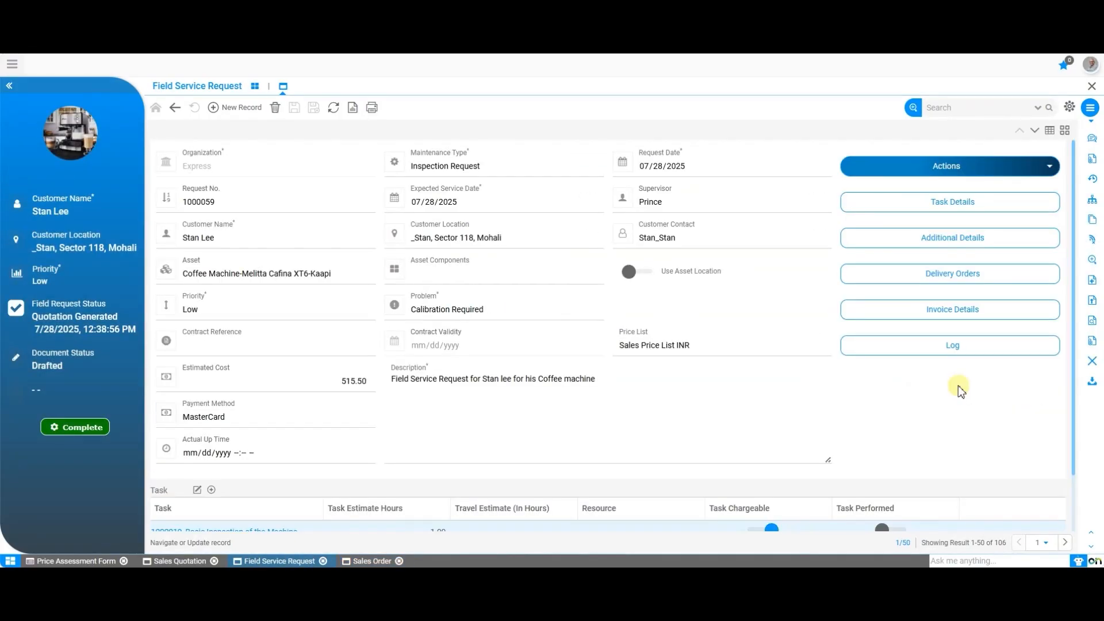
{"action": "left_click", "coordinate": [994, 211]}
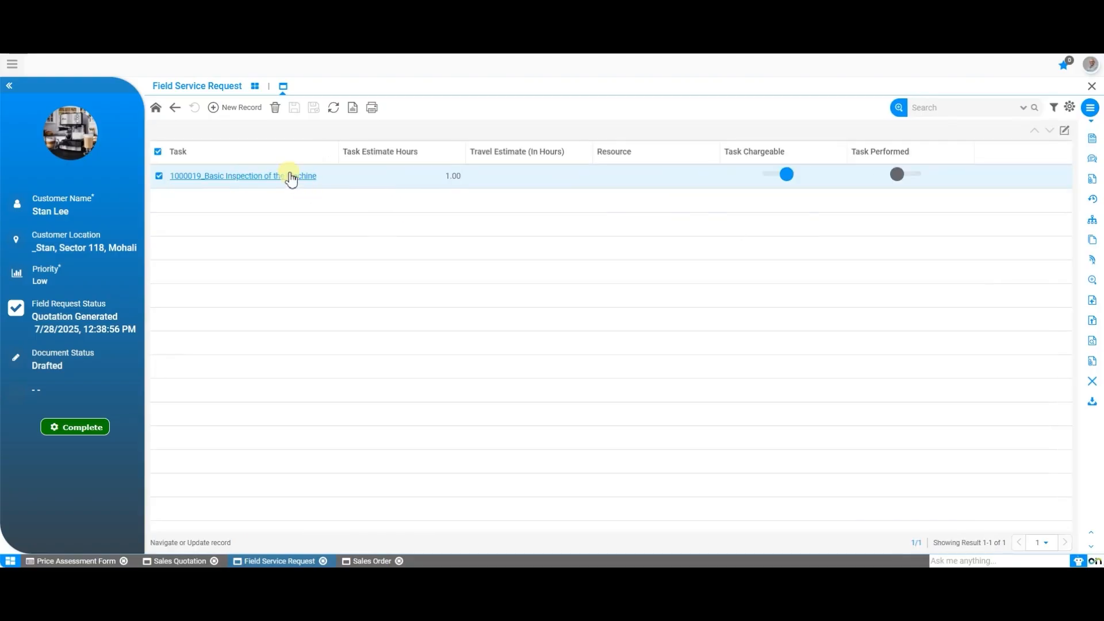
{"action": "left_click", "coordinate": [291, 178]}
{"action": "scroll", "coordinate": [399, 366], "scroll_direction": "down", "scroll_amount": 3}
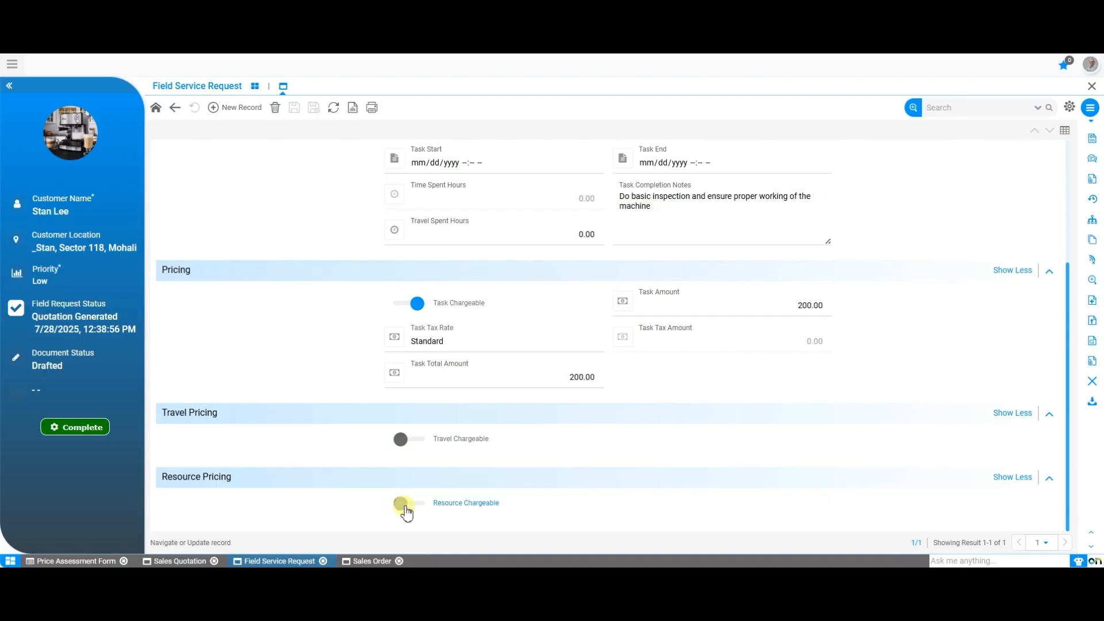
{"action": "scroll", "coordinate": [720, 439], "scroll_direction": "up", "scroll_amount": 3}
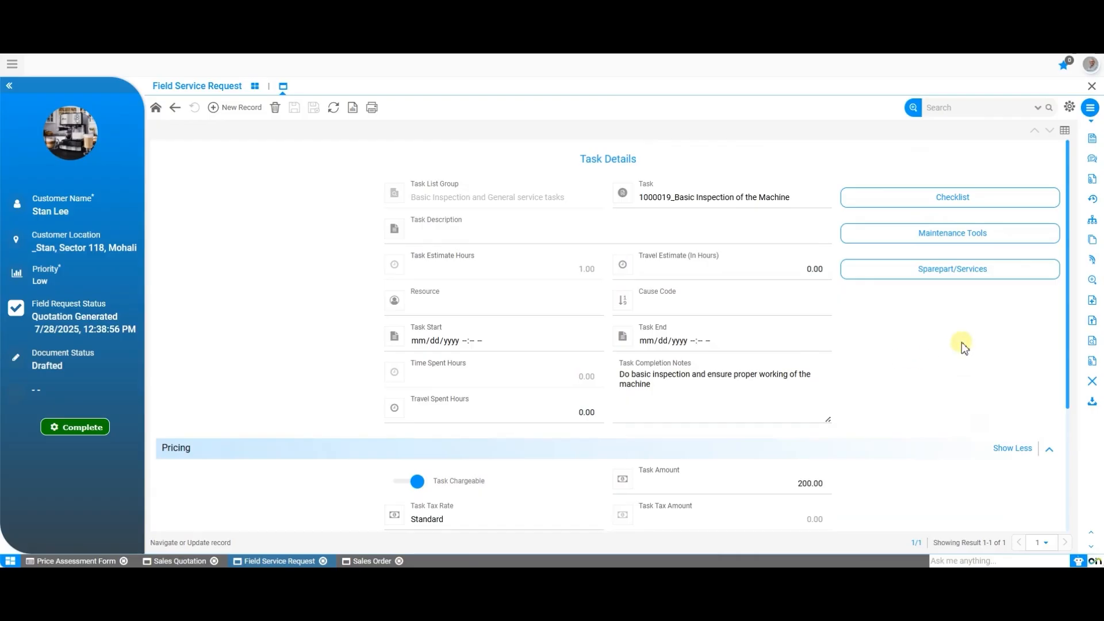
Compare the inspection task's spare parts and services with the items in the Price Assessment Form
{"action": "left_click", "coordinate": [1004, 277]}
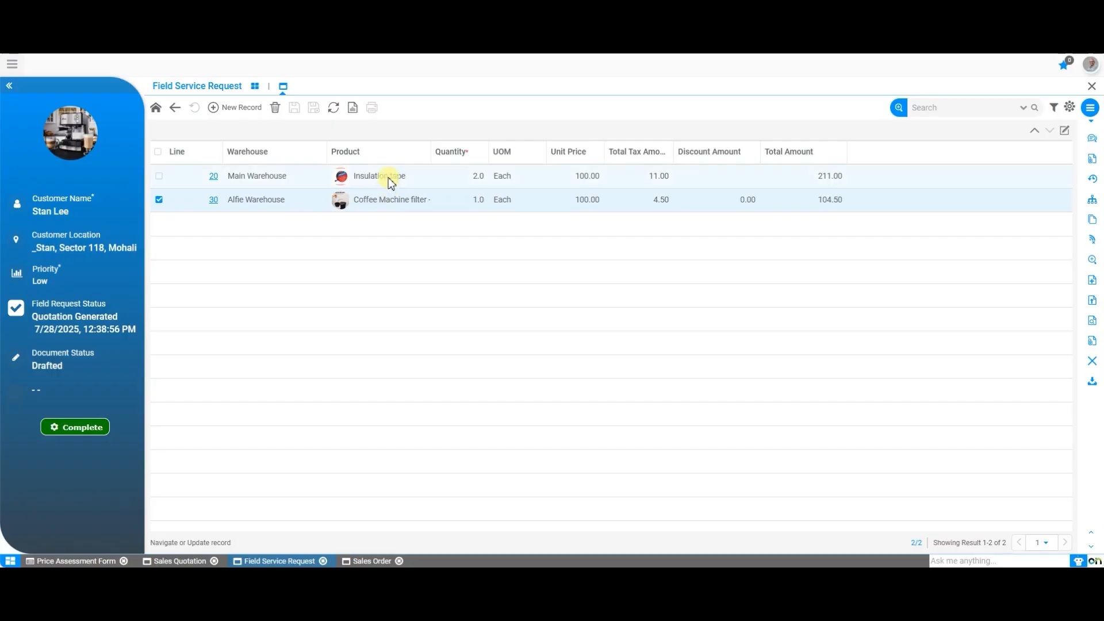
{"action": "left_click", "coordinate": [92, 561]}
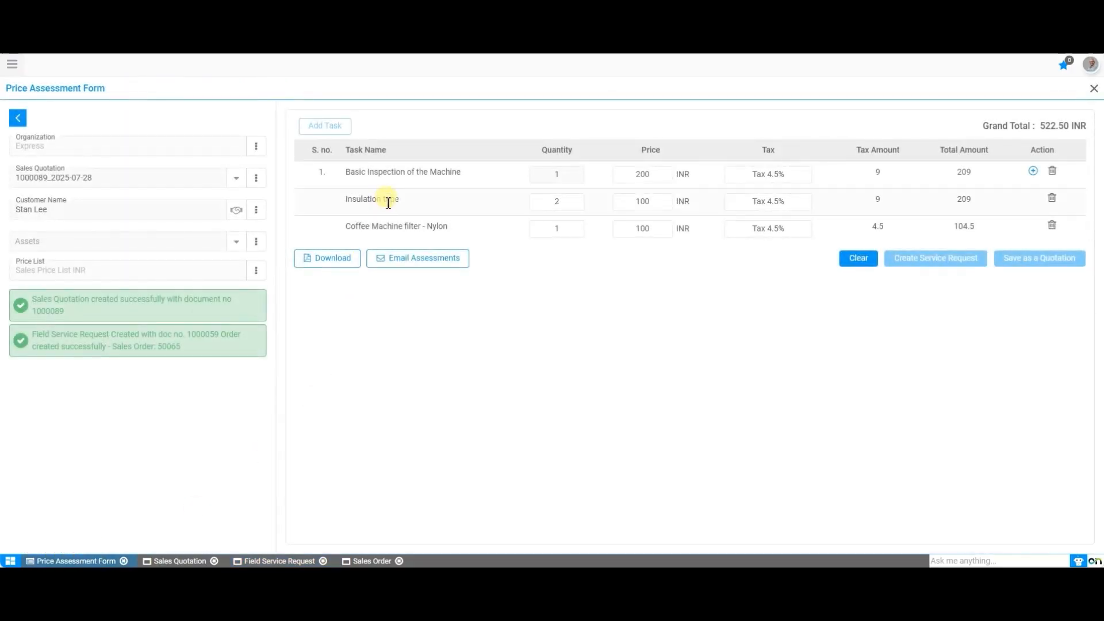
{"action": "left_click", "coordinate": [302, 561]}
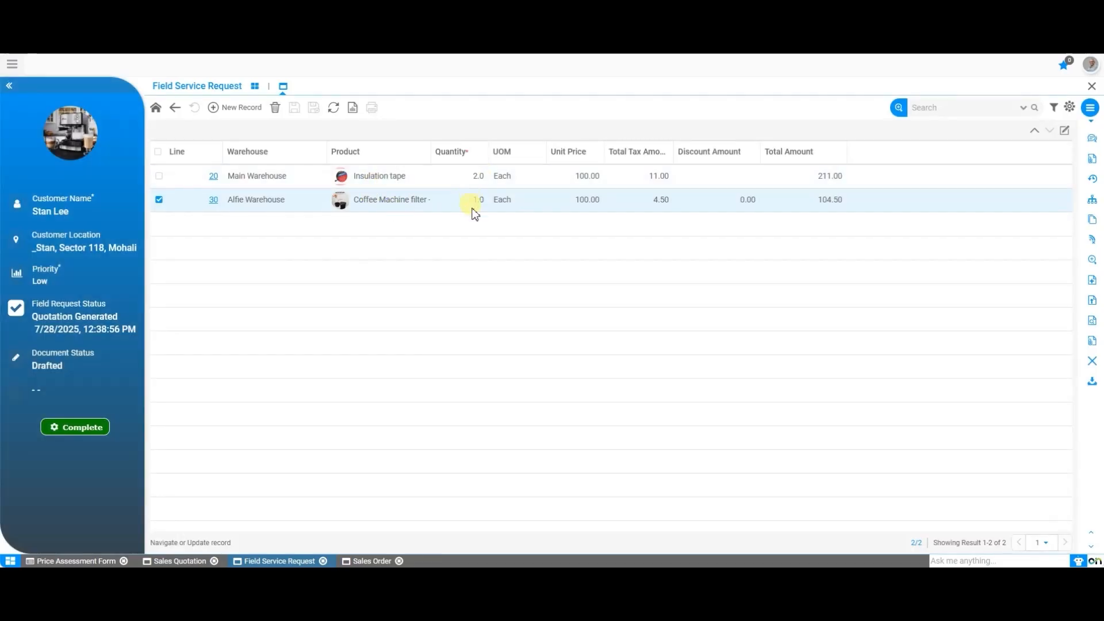
{"action": "left_click", "coordinate": [175, 109]}
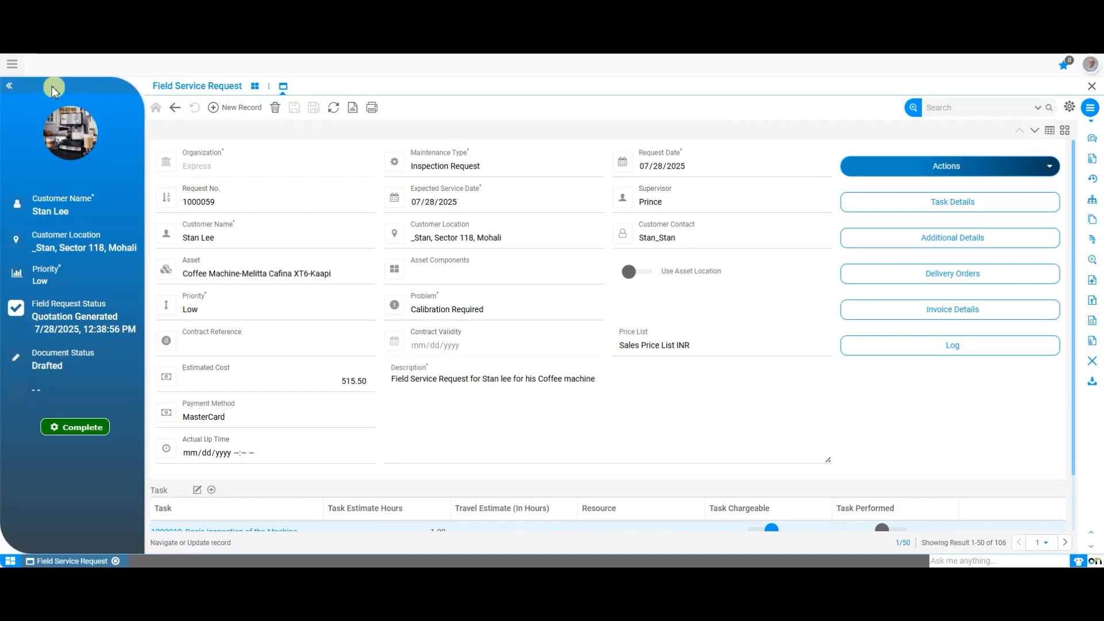
Find the Scheduling & Dispatching form by searching for "Sched" and open it
{"action": "left_click", "coordinate": [12, 64]}
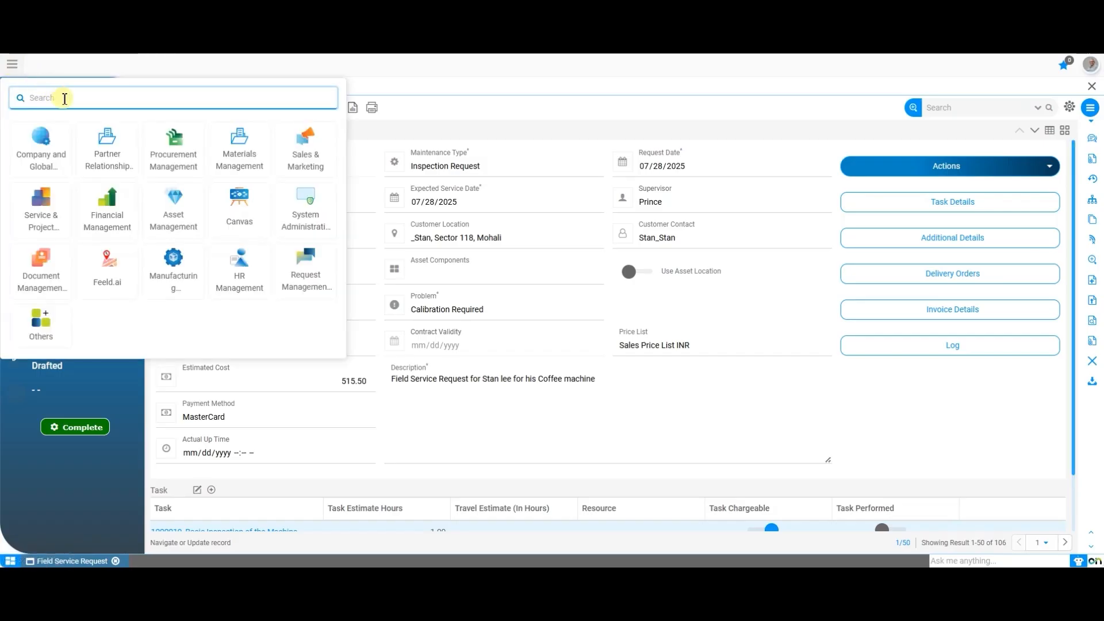
{"action": "type", "text": "Sched"}
{"action": "key", "text": "Down"}
{"action": "key", "text": "Down"}
{"action": "key", "text": "Down"}
{"action": "key", "text": "Down"}
{"action": "key", "text": "Down"}
{"action": "key", "text": "Down"}
{"action": "key", "text": "Down"}
{"action": "key", "text": "Down"}
{"action": "key", "text": "Down"}
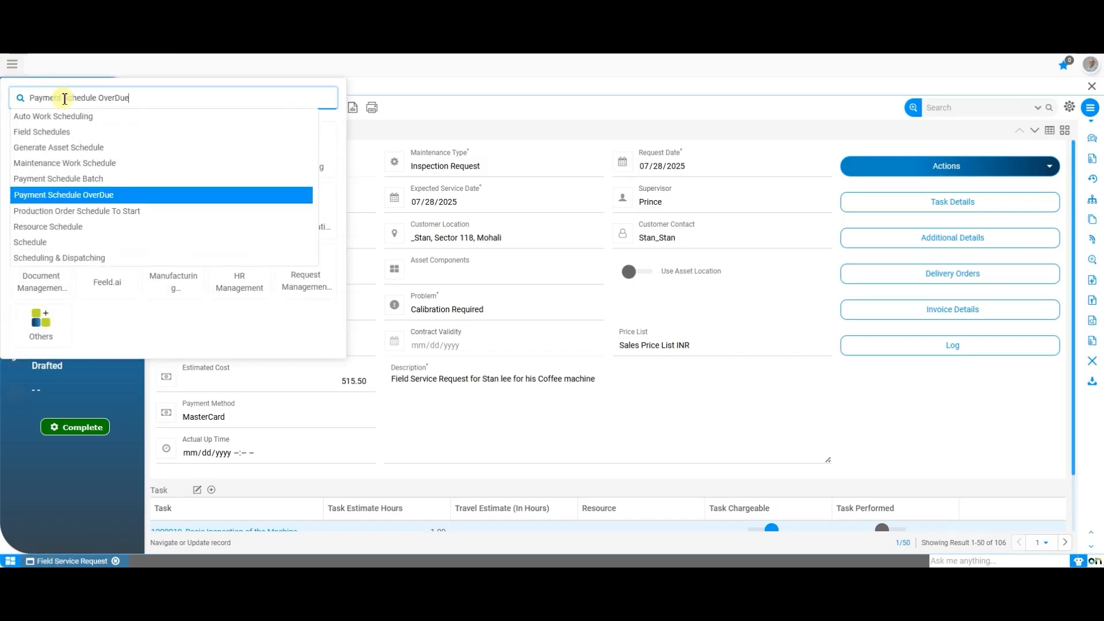
{"action": "key", "text": "Down"}
{"action": "key", "text": "Return"}
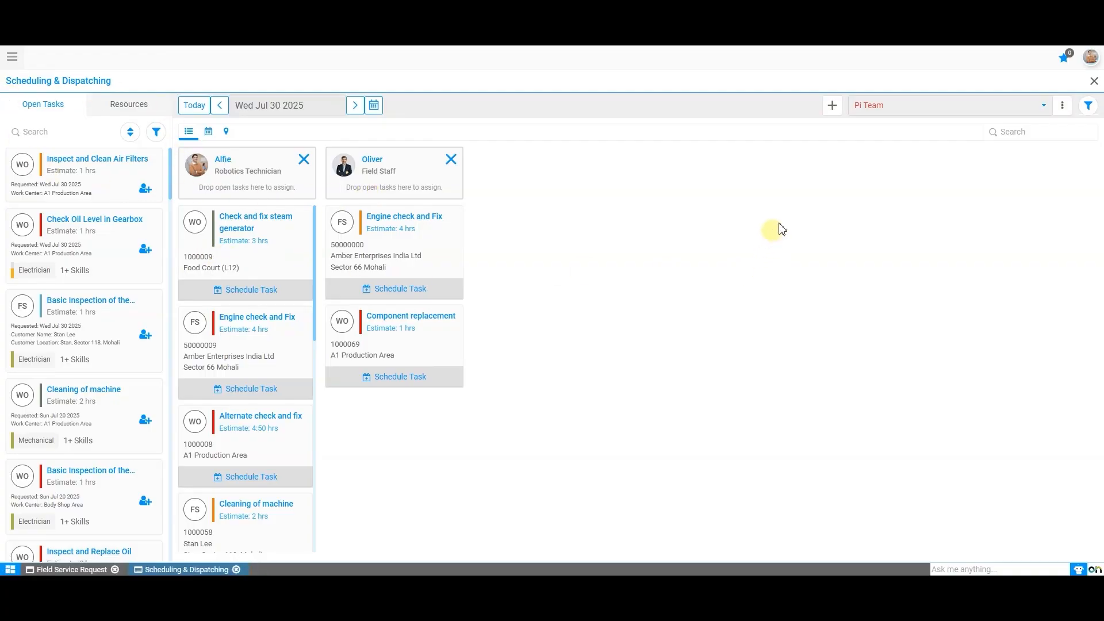
{"action": "left_click", "coordinate": [832, 107]}
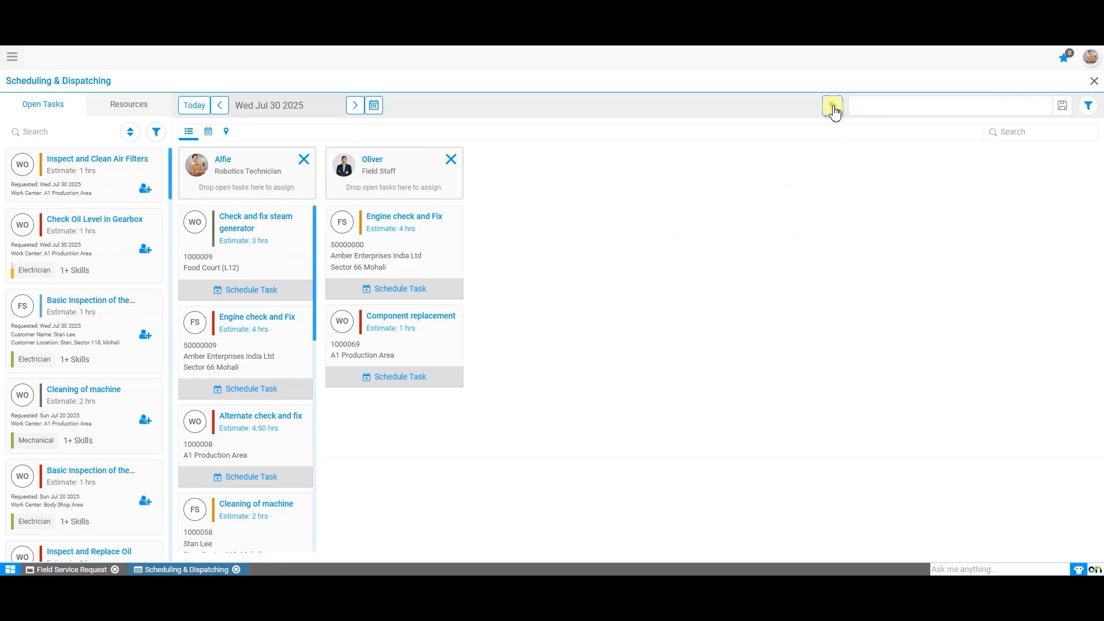
{"action": "left_click", "coordinate": [889, 111]}
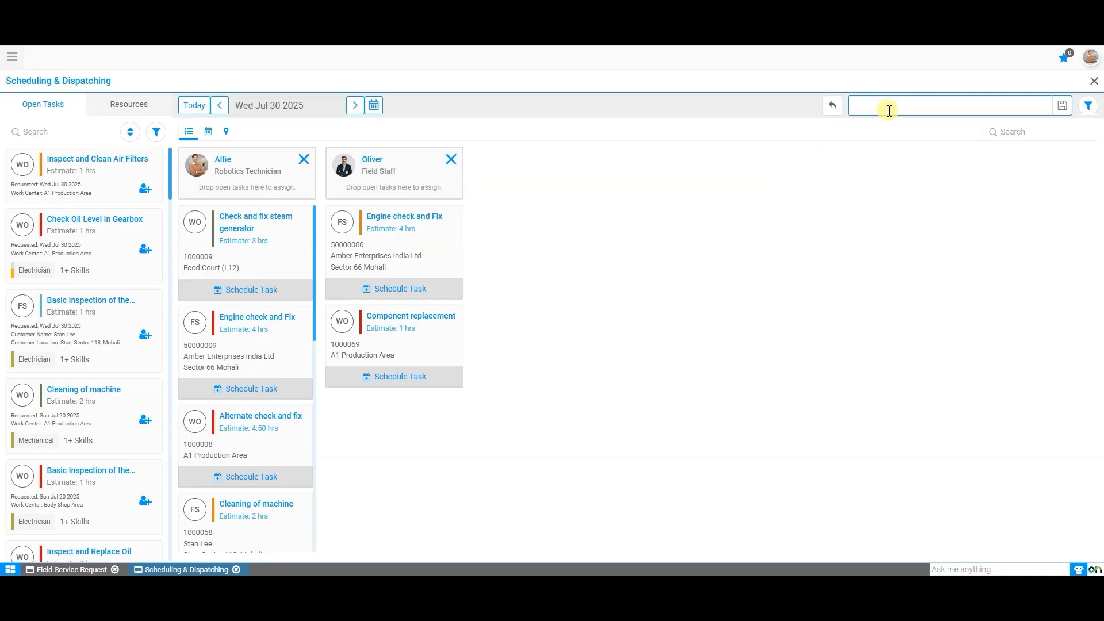
{"action": "left_click", "coordinate": [841, 112]}
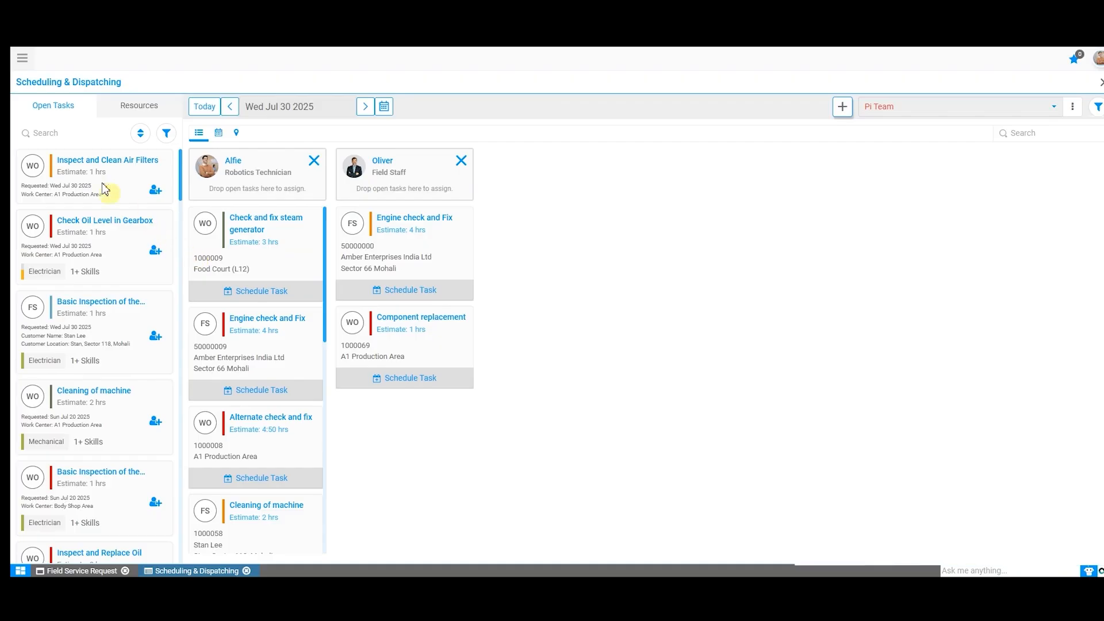
Add a technician from the resources to the Pi Team board and assign the customer's Basic Inspection of the Machine task to the robotics technician
{"action": "left_click", "coordinate": [131, 114]}
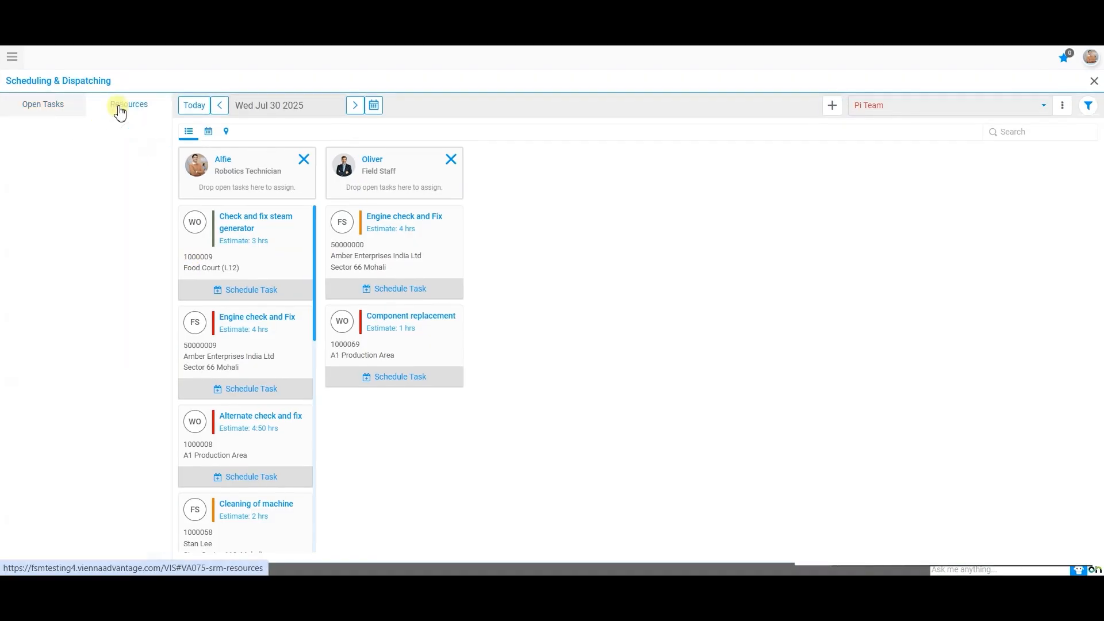
{"action": "left_click_drag", "start_coordinate": [56, 165], "coordinate": [521, 169]}
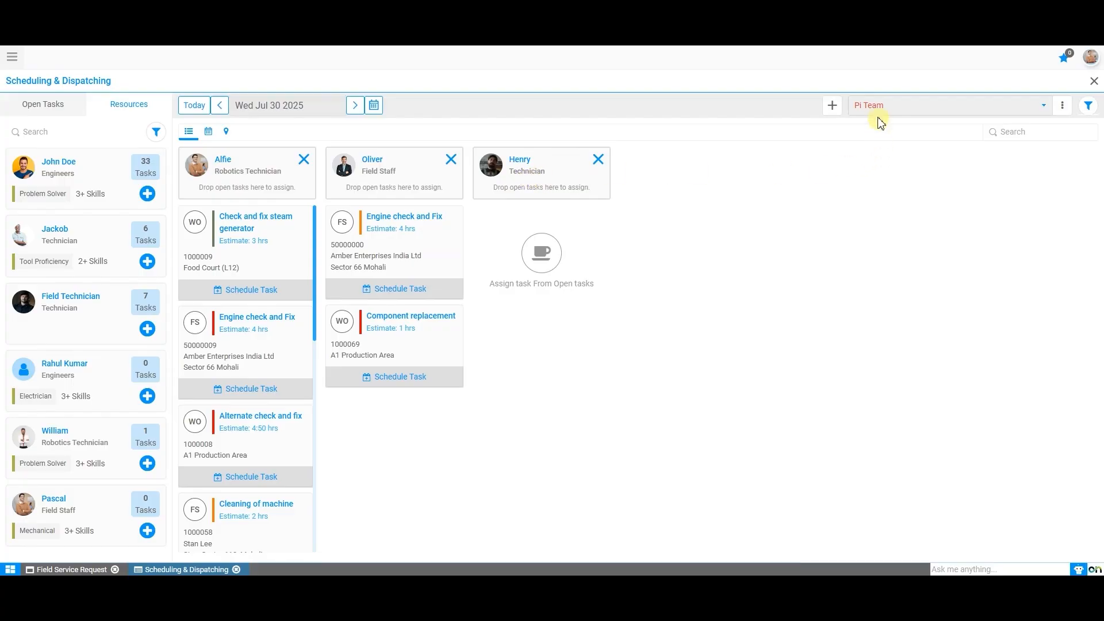
{"action": "left_click", "coordinate": [45, 108]}
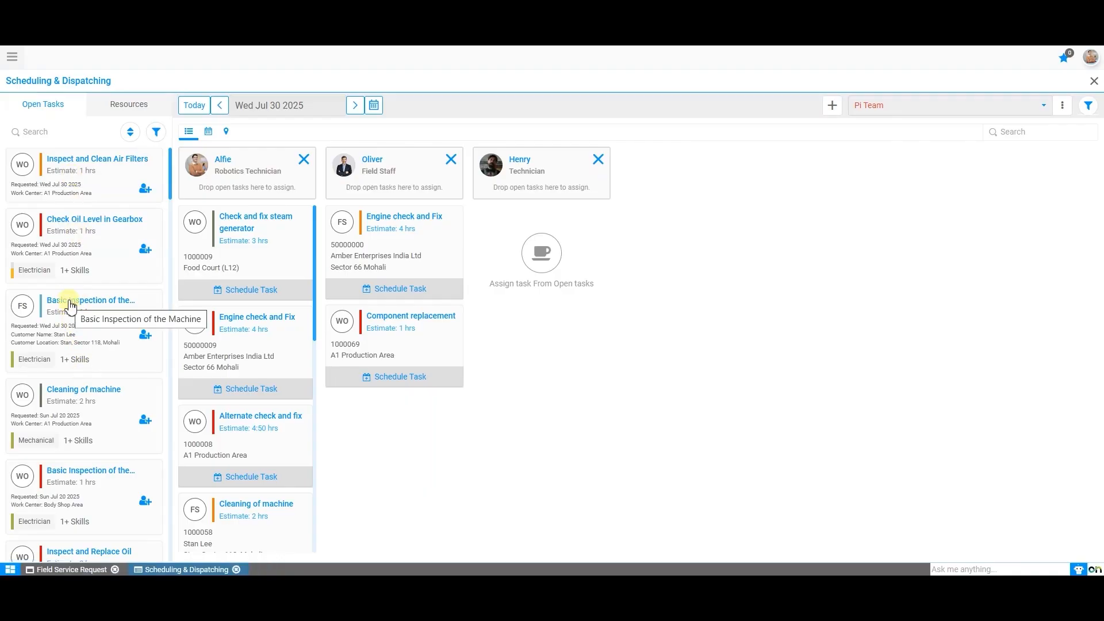
{"action": "left_click_drag", "start_coordinate": [71, 306], "coordinate": [239, 233]}
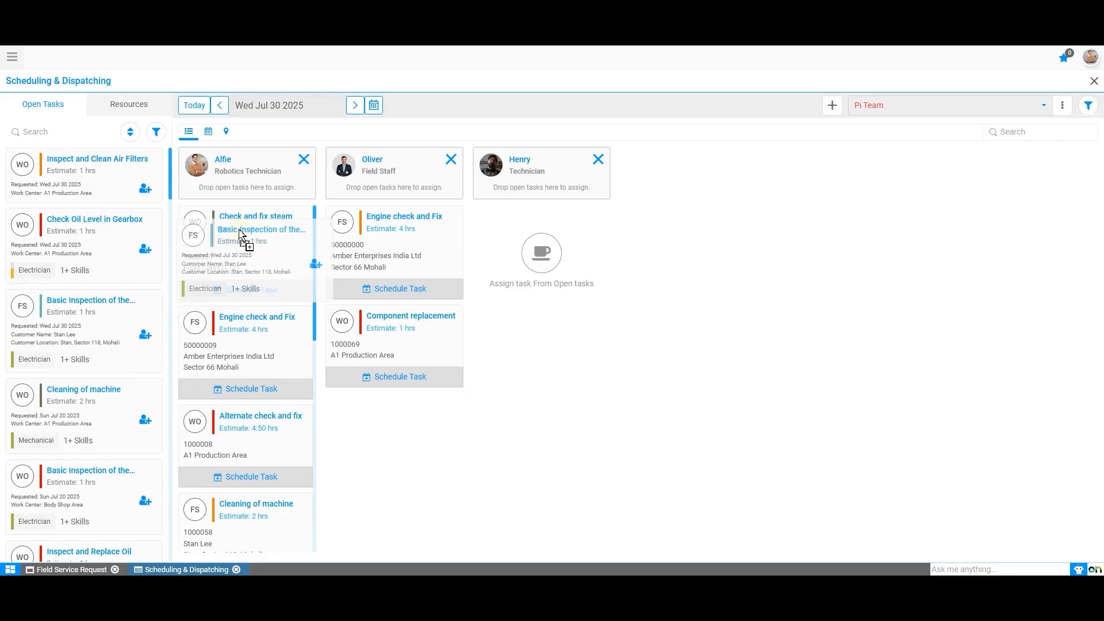
{"action": "left_click_drag", "start_coordinate": [239, 233], "coordinate": [240, 230]}
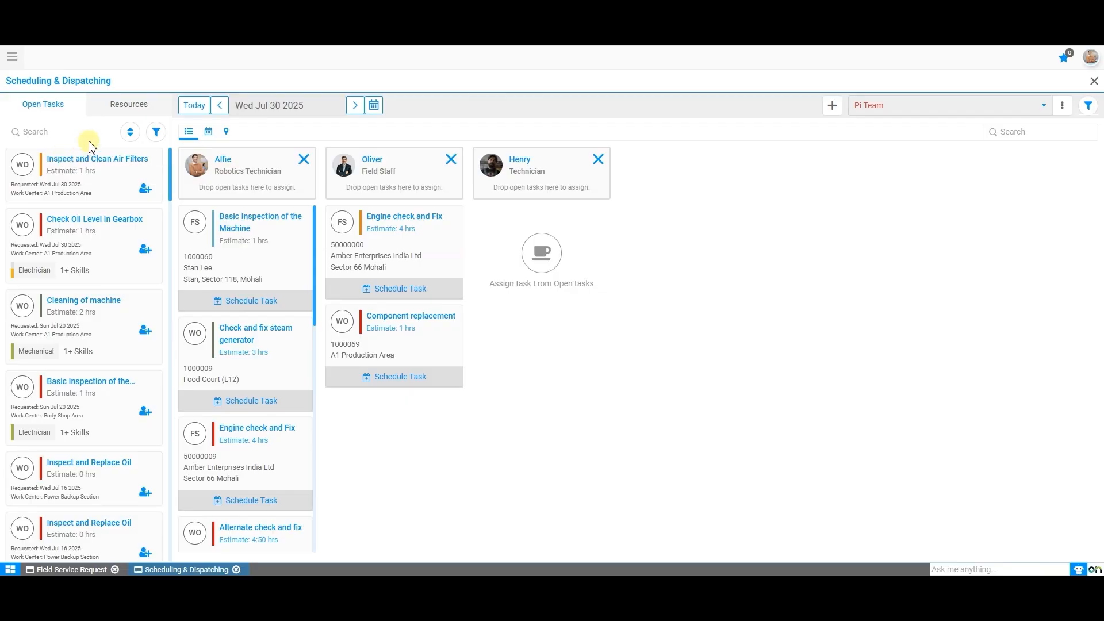
Look through the sort and filter options for open tasks, applying the filter with all types, priorities and statuses
{"action": "left_click", "coordinate": [130, 132]}
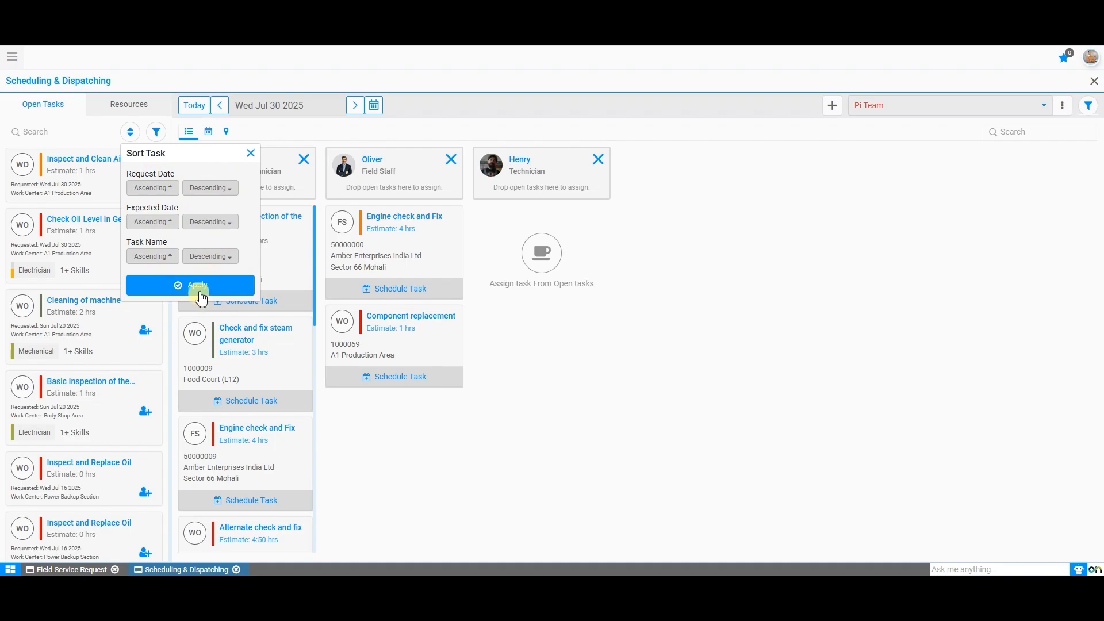
{"action": "left_click", "coordinate": [250, 154]}
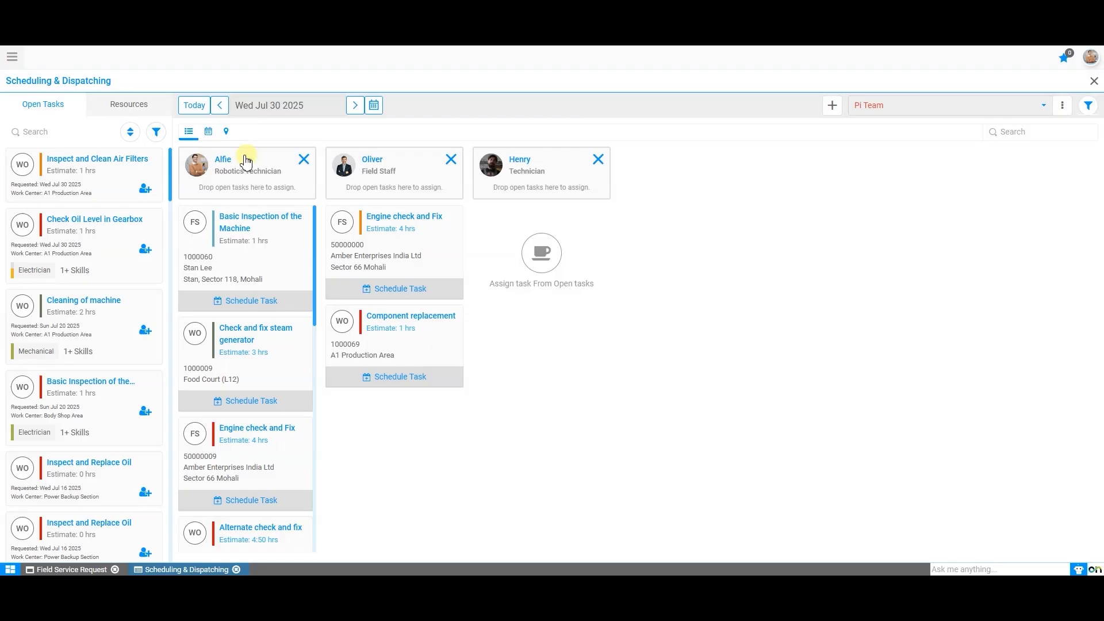
{"action": "left_click", "coordinate": [156, 132]}
{"action": "left_click", "coordinate": [162, 195]}
{"action": "left_click", "coordinate": [165, 189]}
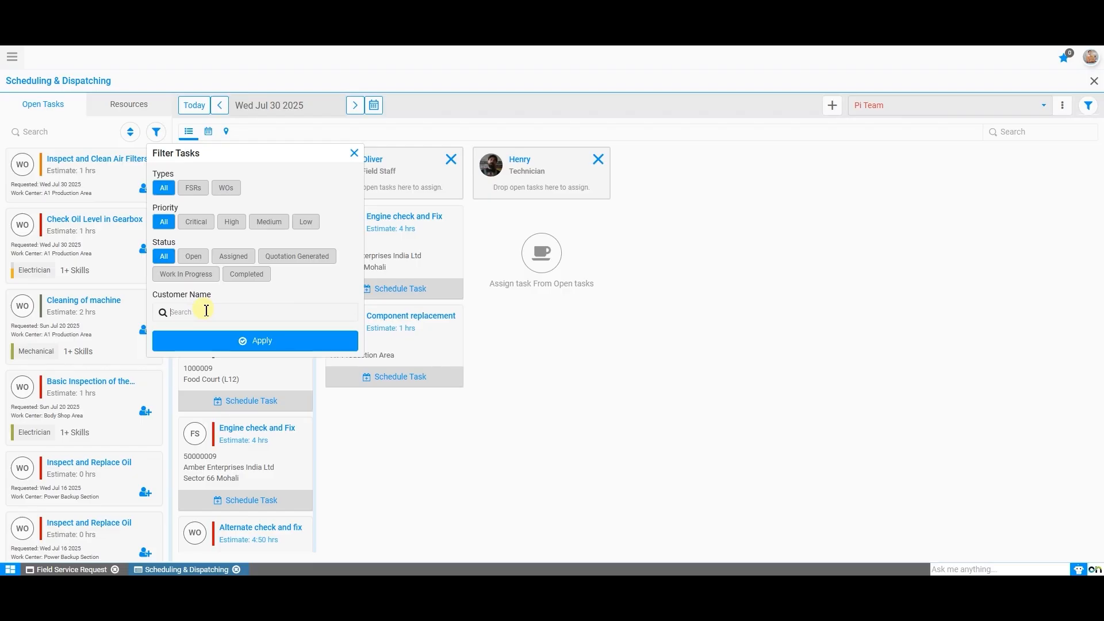
{"action": "left_click", "coordinate": [247, 344]}
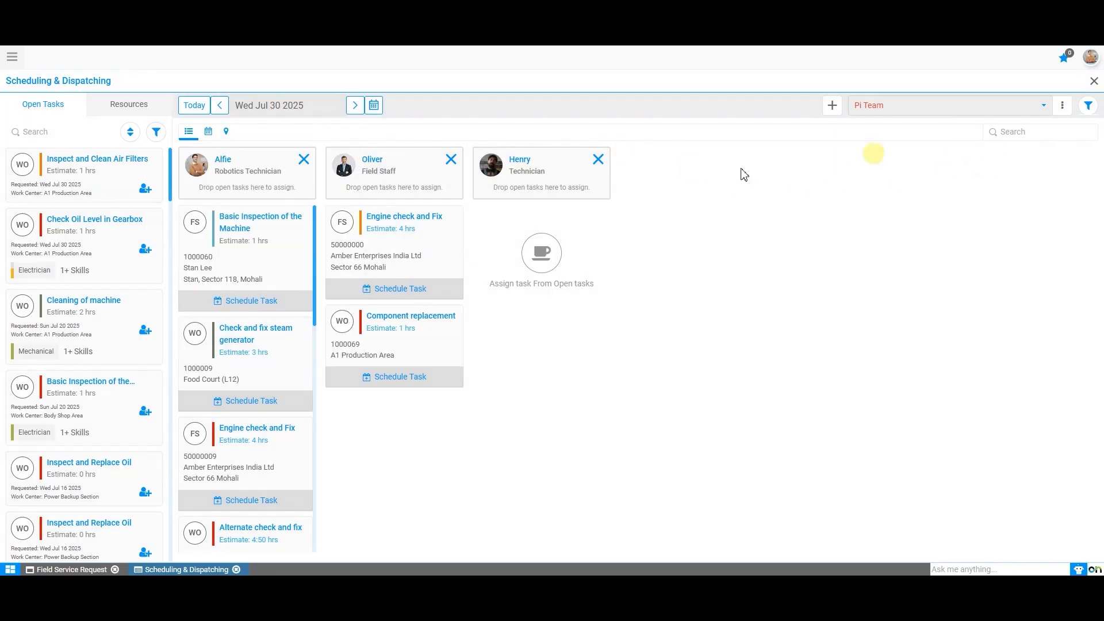
{"action": "left_click", "coordinate": [1025, 138]}
{"action": "left_click", "coordinate": [948, 135]}
Review the robotics technician's resource details, including the general information and skills
{"action": "left_click", "coordinate": [224, 162]}
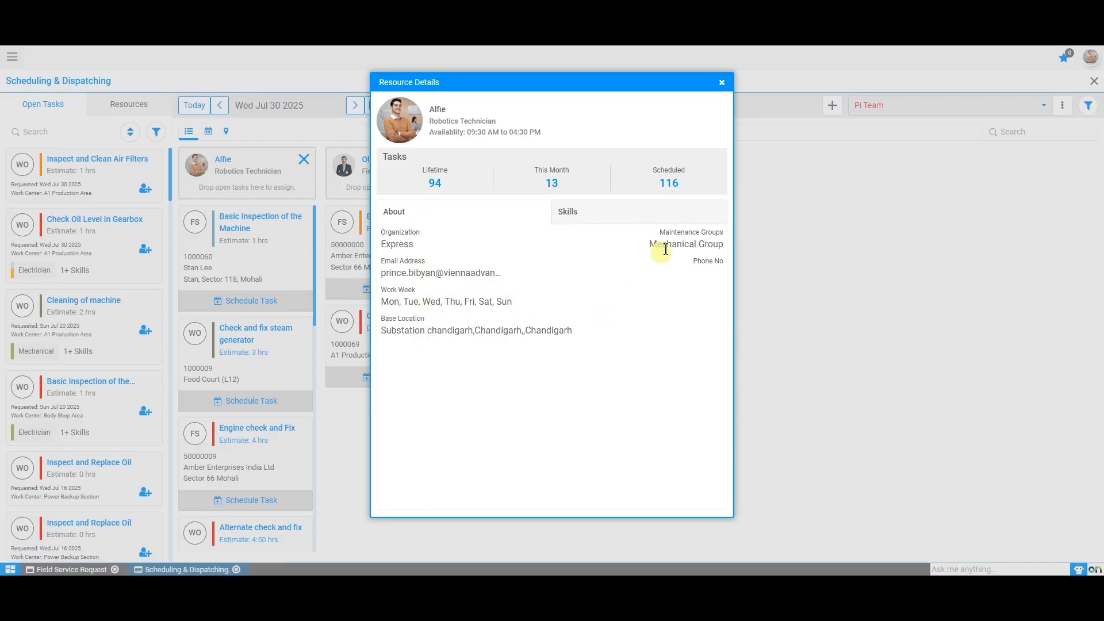
{"action": "left_click", "coordinate": [575, 212]}
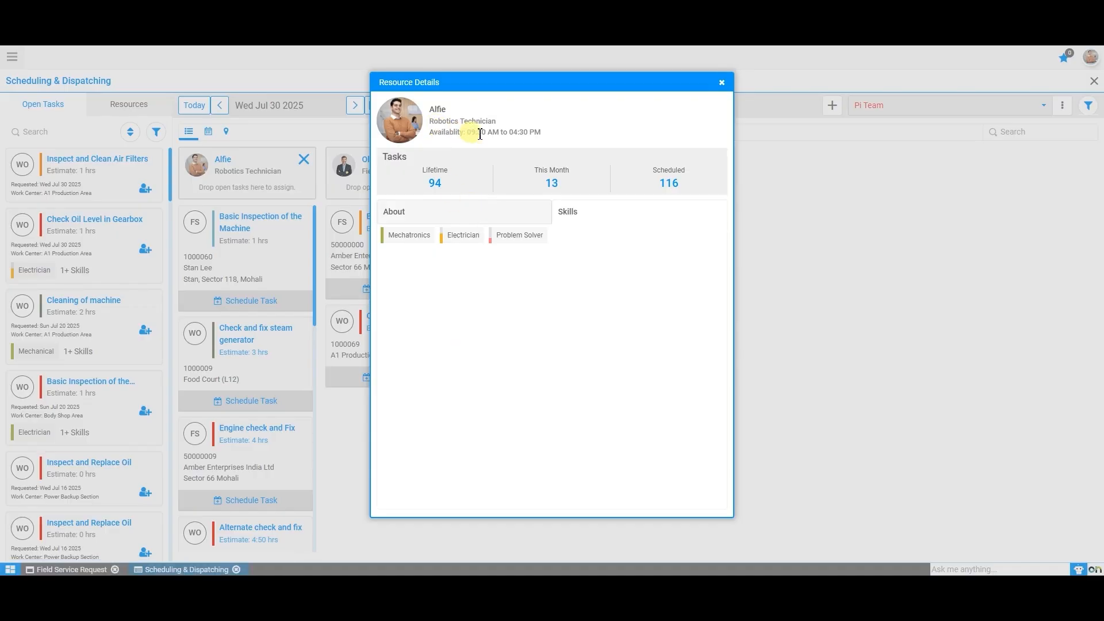
{"action": "left_click", "coordinate": [722, 82]}
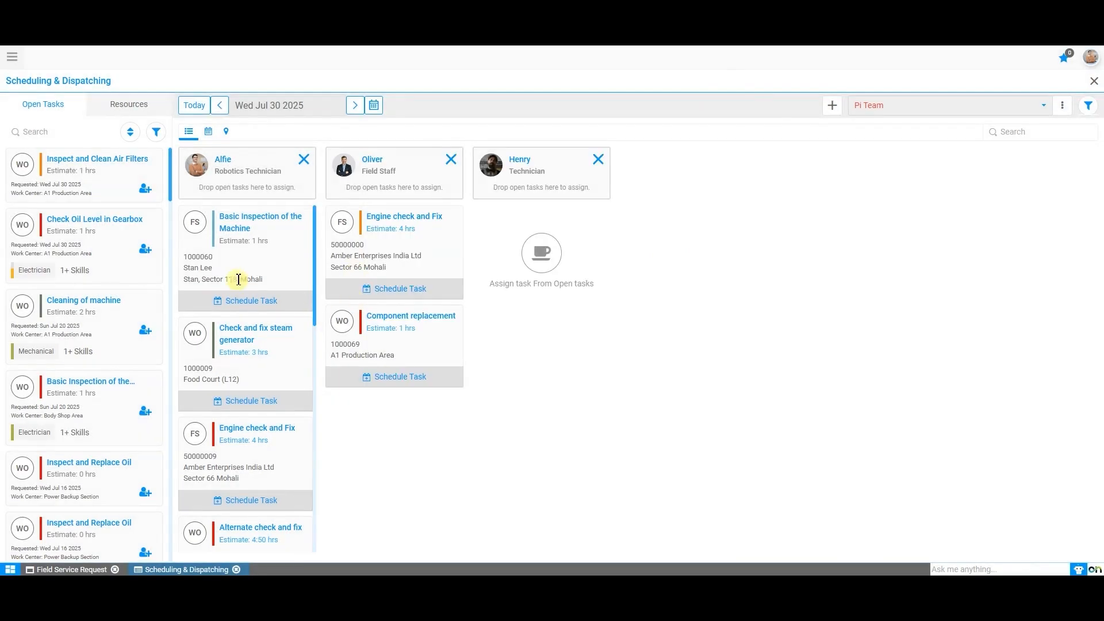
Review the assigned Basic Inspection of the Machine task's details, checklist, tools, spare parts and skills, and close the task details
{"action": "left_click", "coordinate": [241, 229]}
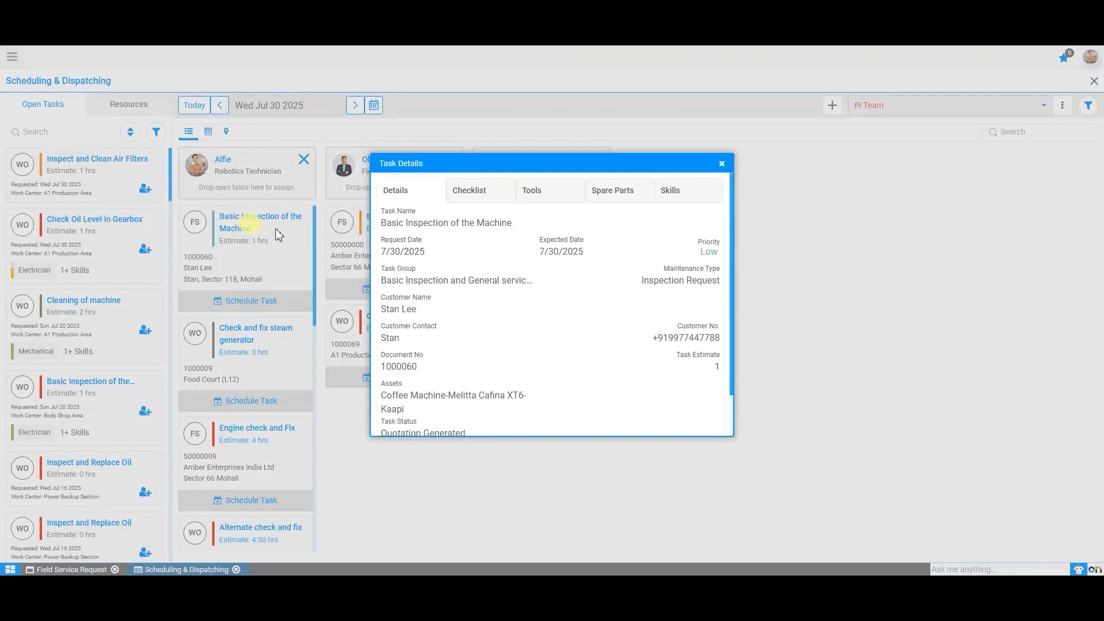
{"action": "scroll", "coordinate": [424, 333], "scroll_direction": "down", "scroll_amount": 1}
{"action": "scroll", "coordinate": [423, 328], "scroll_direction": "up", "scroll_amount": 1}
{"action": "left_click", "coordinate": [480, 198]}
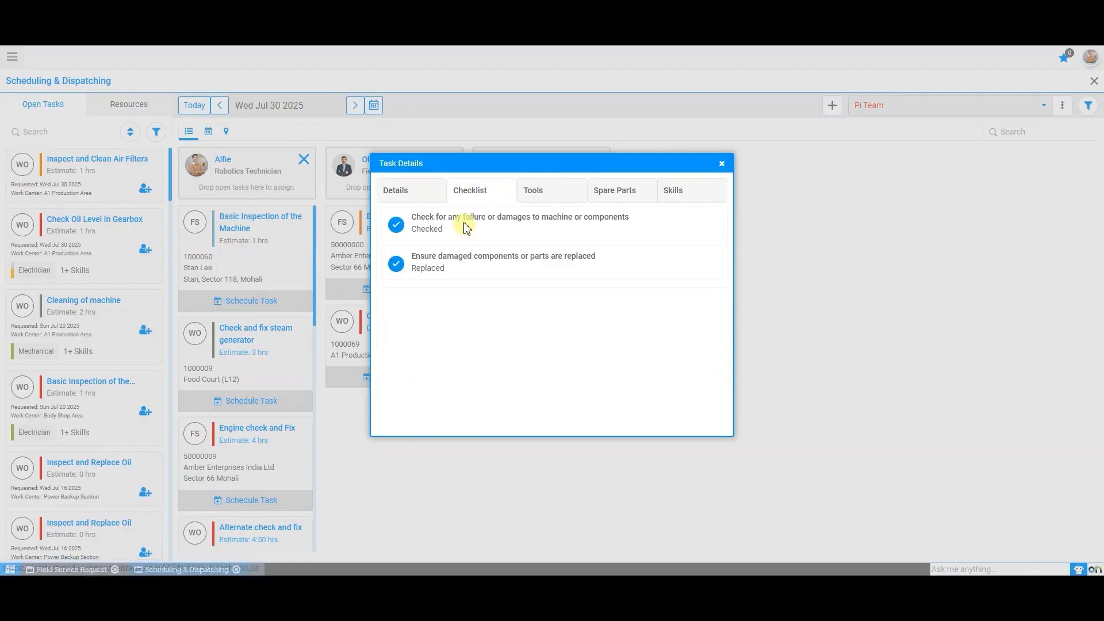
{"action": "left_click", "coordinate": [547, 198]}
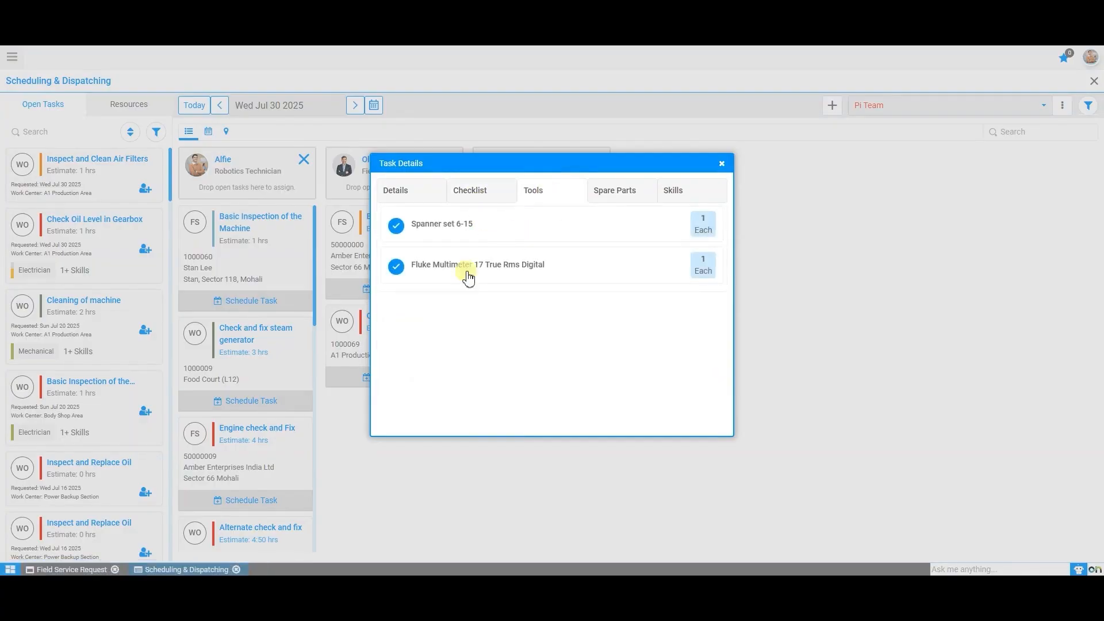
{"action": "left_click", "coordinate": [617, 200]}
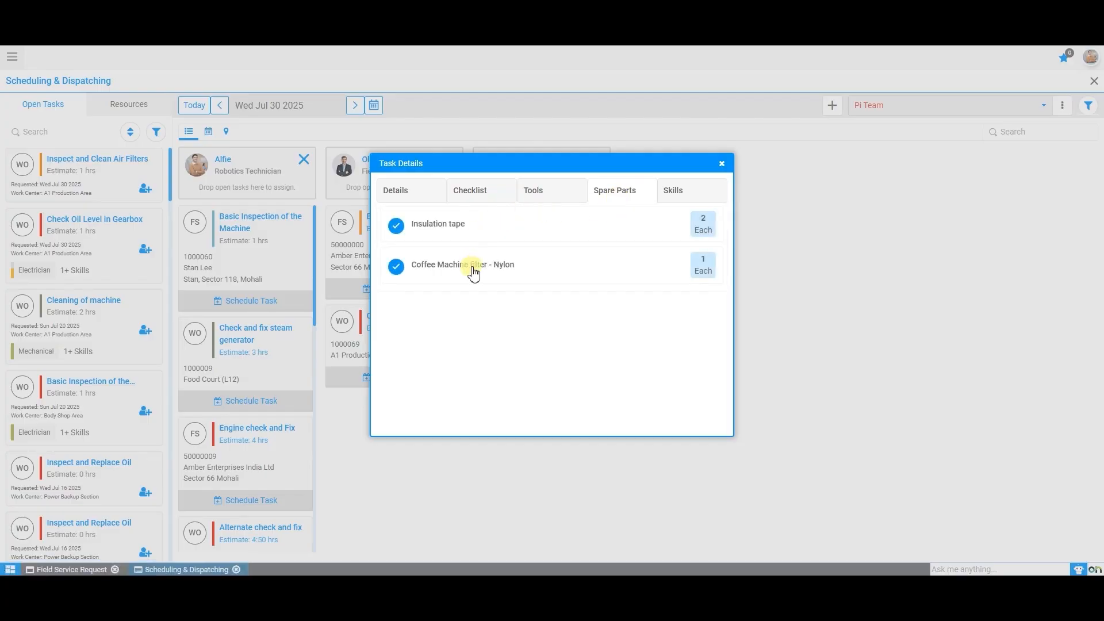
{"action": "left_click", "coordinate": [698, 194]}
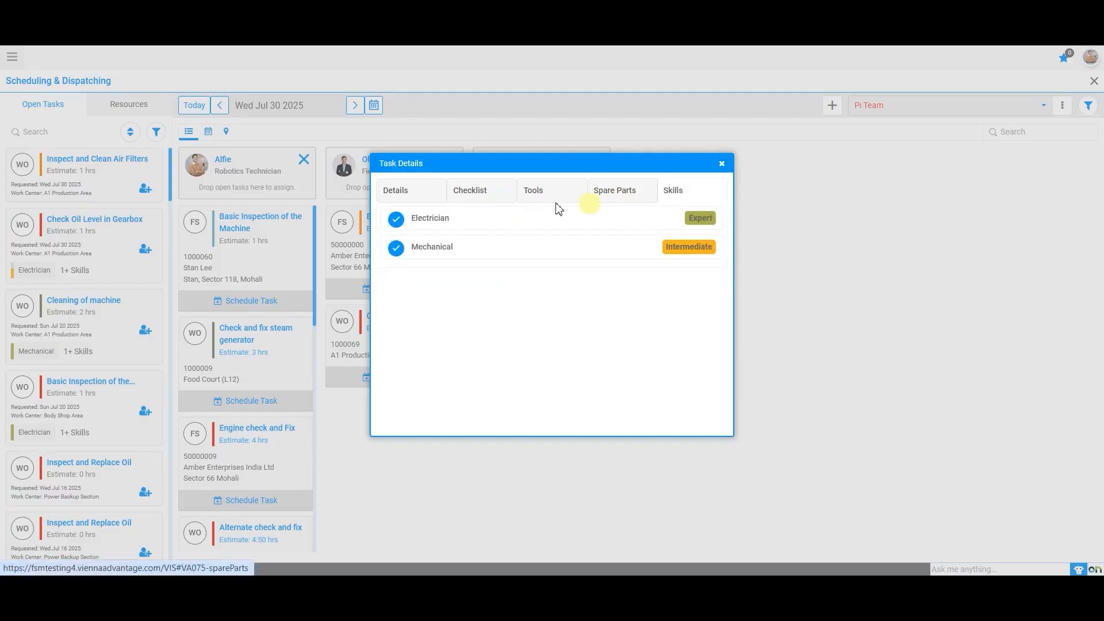
{"action": "left_click", "coordinate": [399, 191]}
{"action": "scroll", "coordinate": [514, 308], "scroll_direction": "down", "scroll_amount": 1}
{"action": "scroll", "coordinate": [514, 308], "scroll_direction": "up", "scroll_amount": 1}
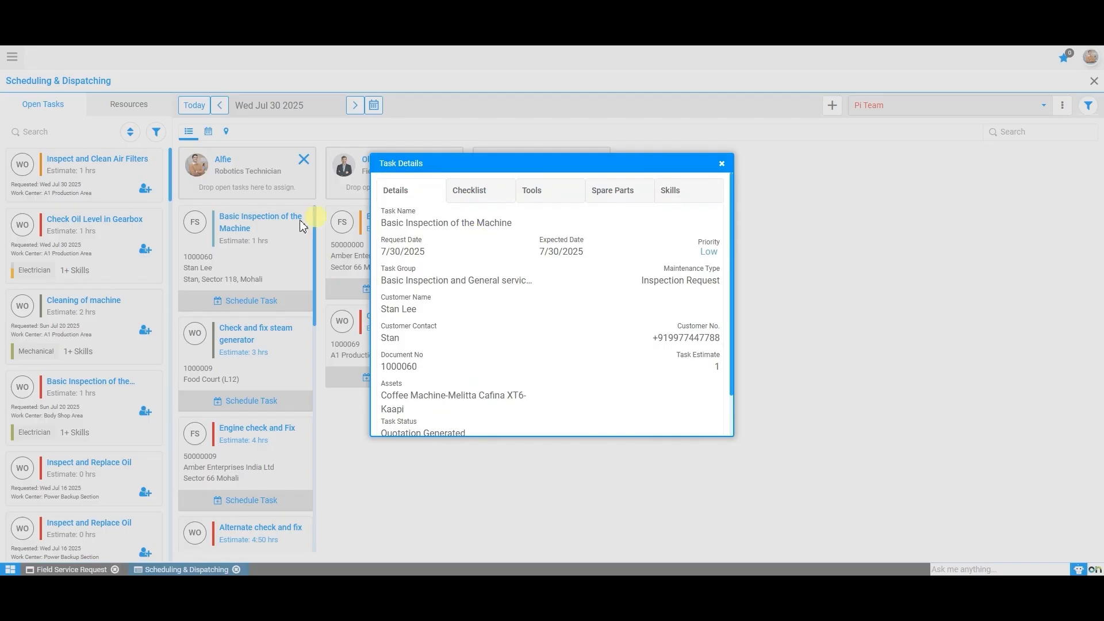
{"action": "left_click", "coordinate": [722, 163]}
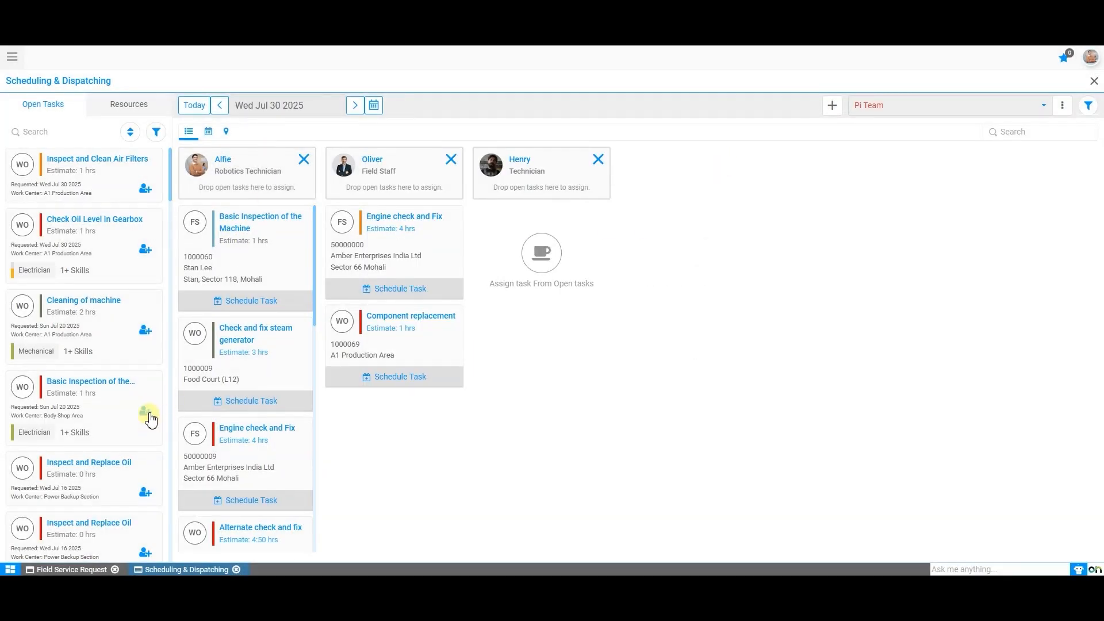
In the Field Service Request, open the inspection task's spare parts and review the Insulation tape line
{"action": "left_click", "coordinate": [92, 570]}
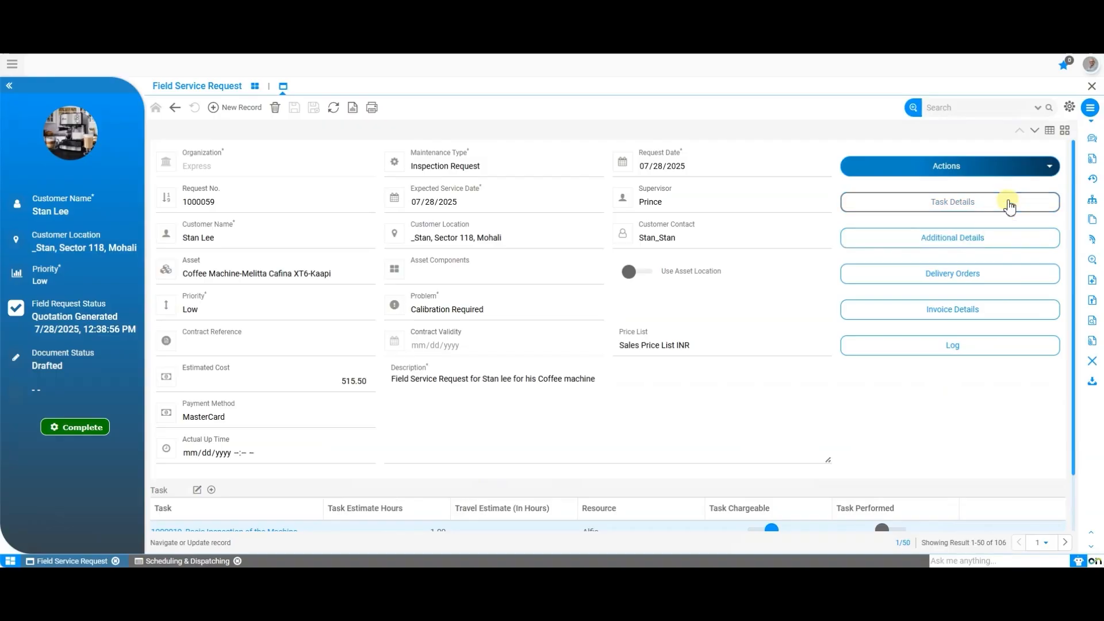
{"action": "left_click", "coordinate": [1009, 206]}
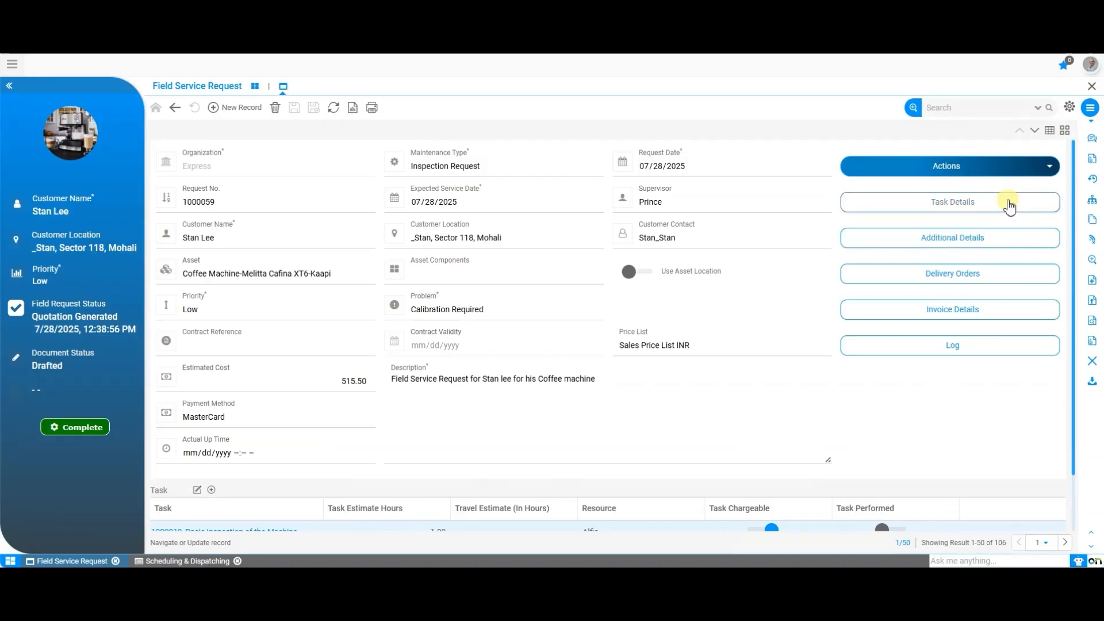
{"action": "left_click", "coordinate": [1066, 132]}
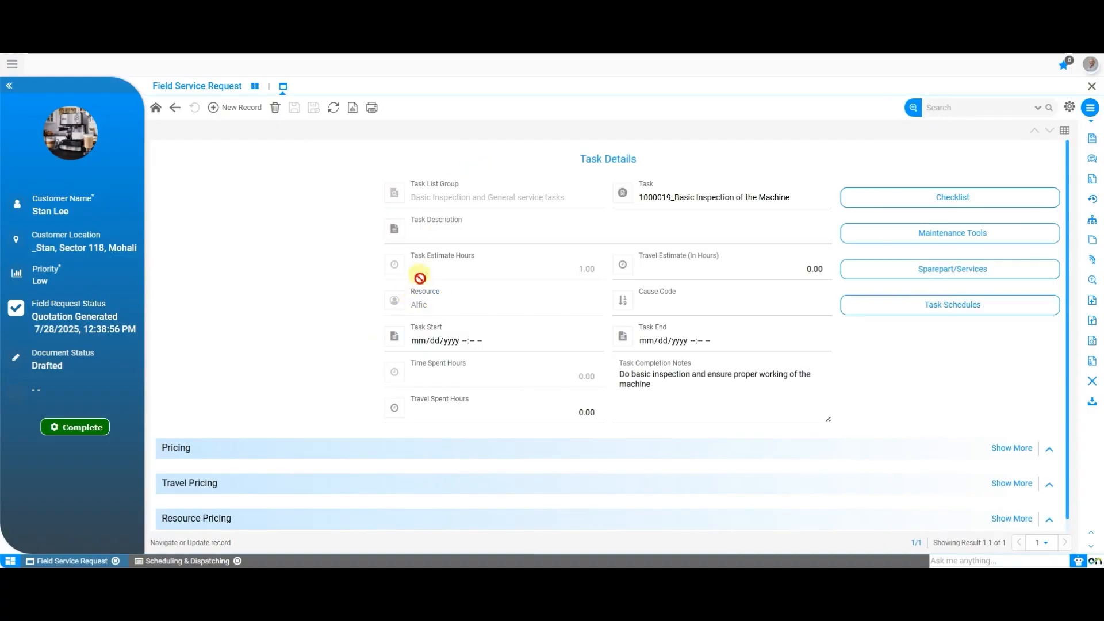
{"action": "left_click", "coordinate": [1023, 274]}
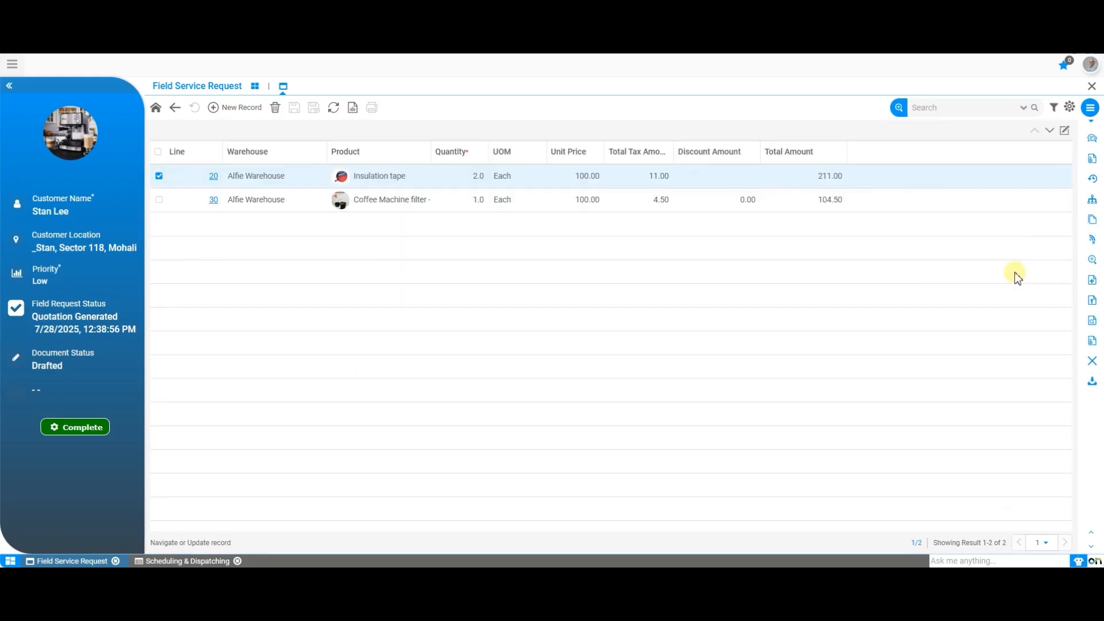
{"action": "left_click", "coordinate": [1066, 134]}
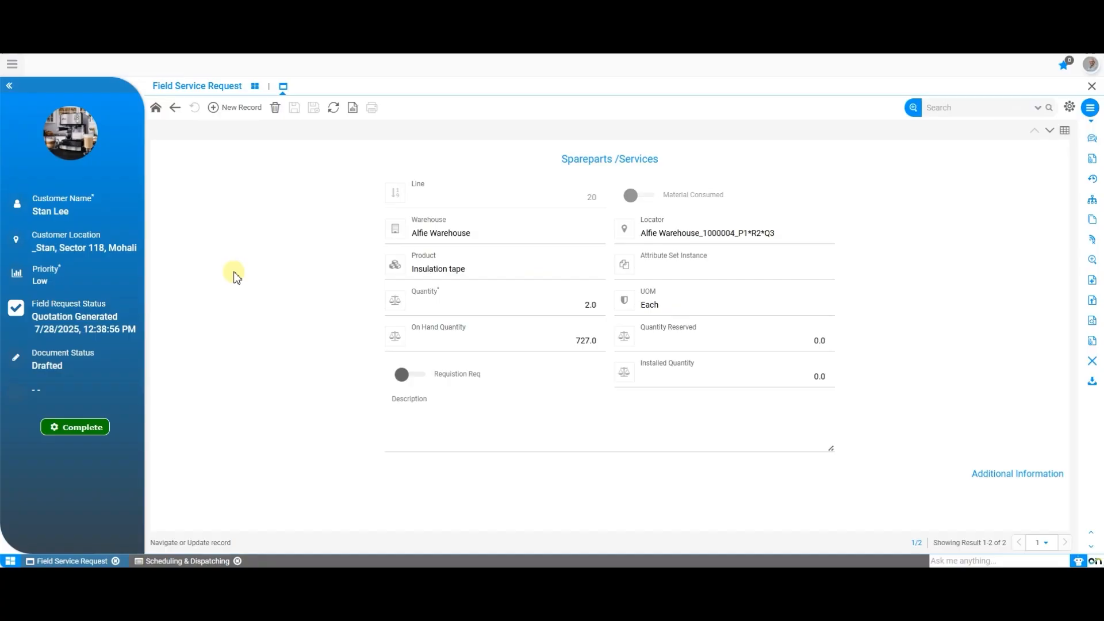
{"action": "left_click", "coordinate": [175, 108]}
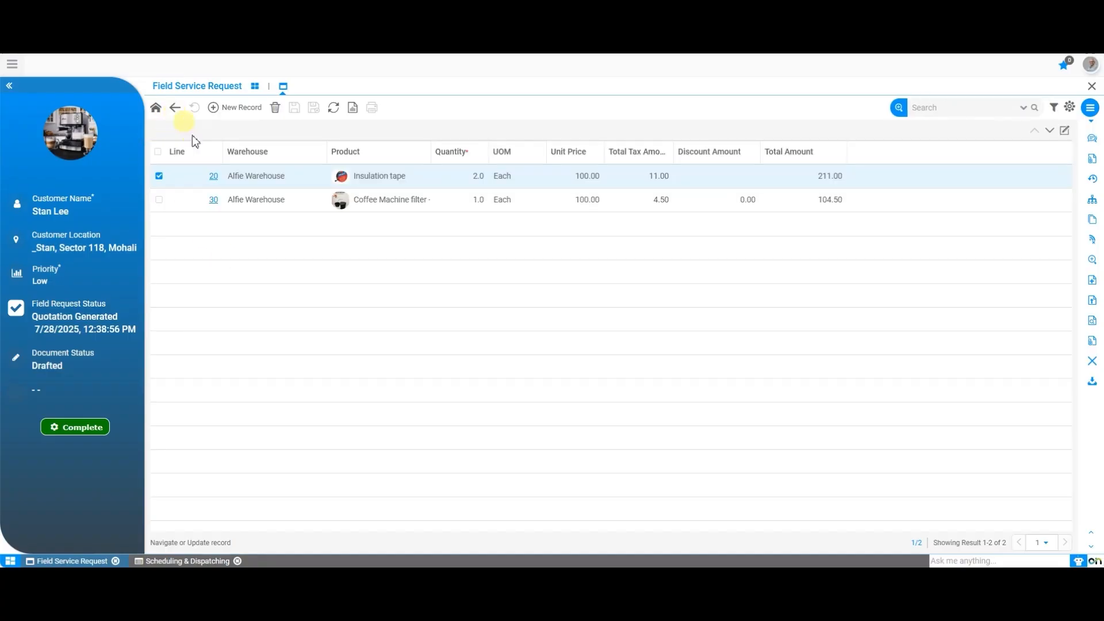
{"action": "left_click", "coordinate": [214, 177]}
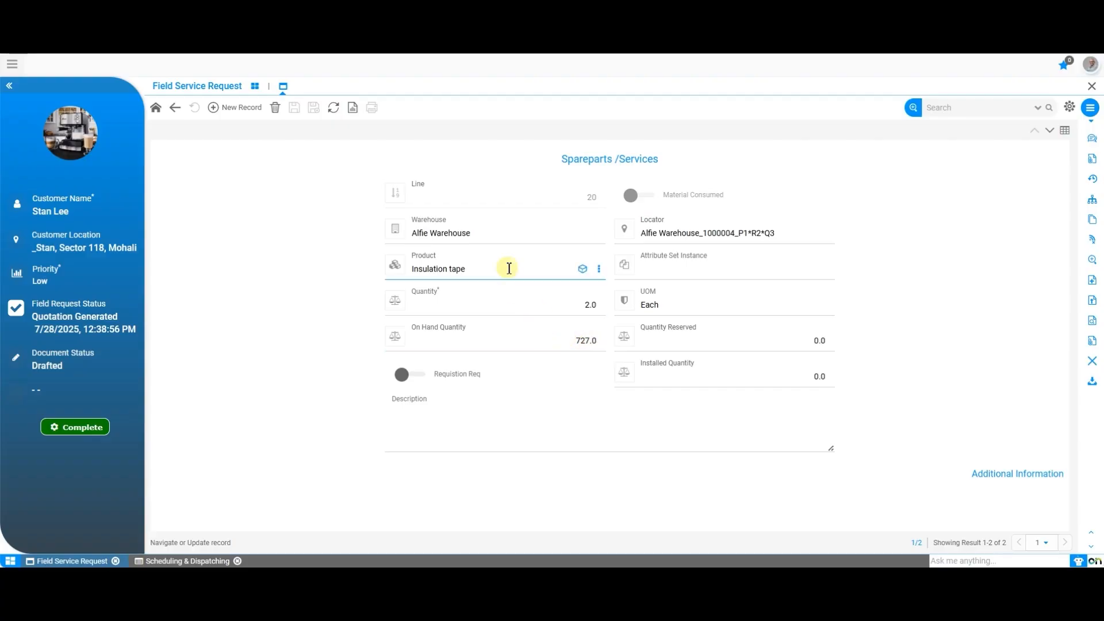
Mark the Coffee Machine filter - Nylon spare part line as requiring a requisition and save it
{"action": "left_click", "coordinate": [1050, 130]}
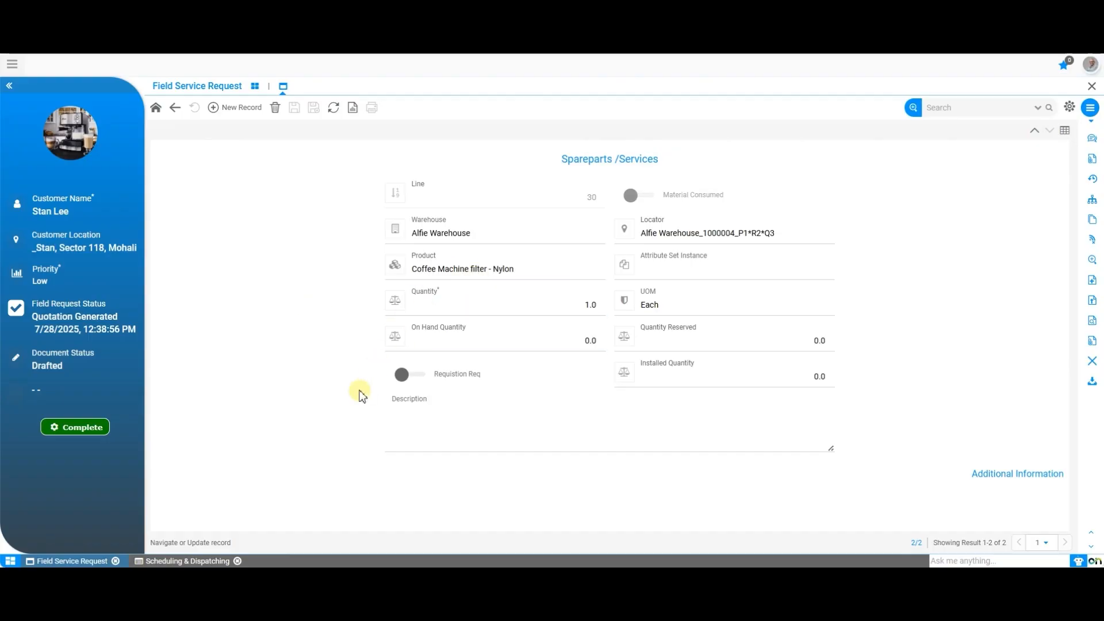
{"action": "left_click", "coordinate": [404, 379]}
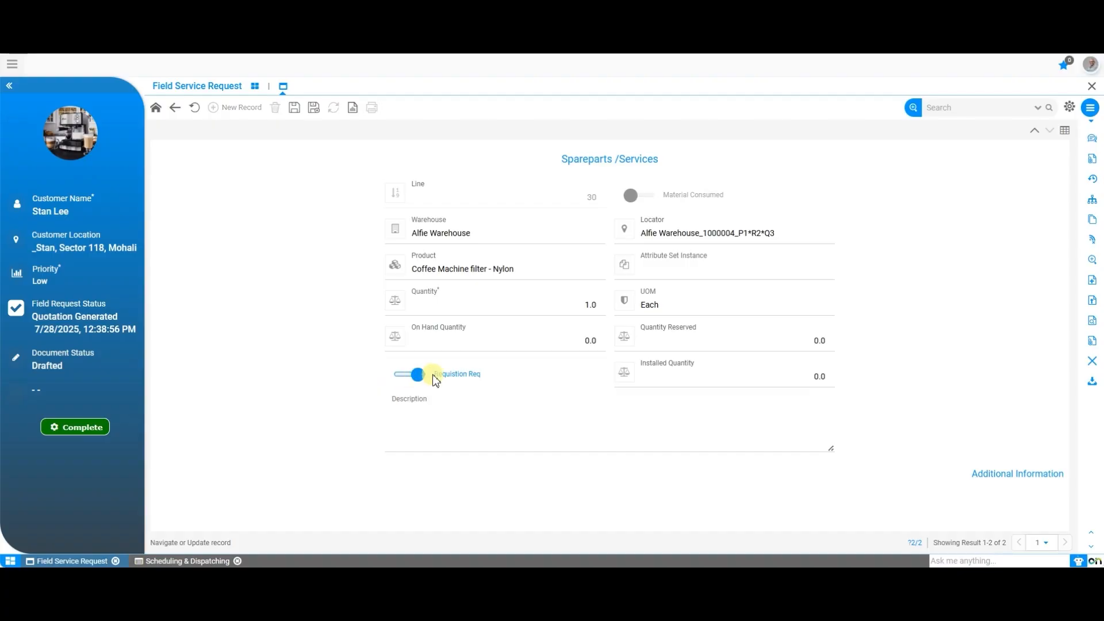
{"action": "left_click", "coordinate": [296, 110]}
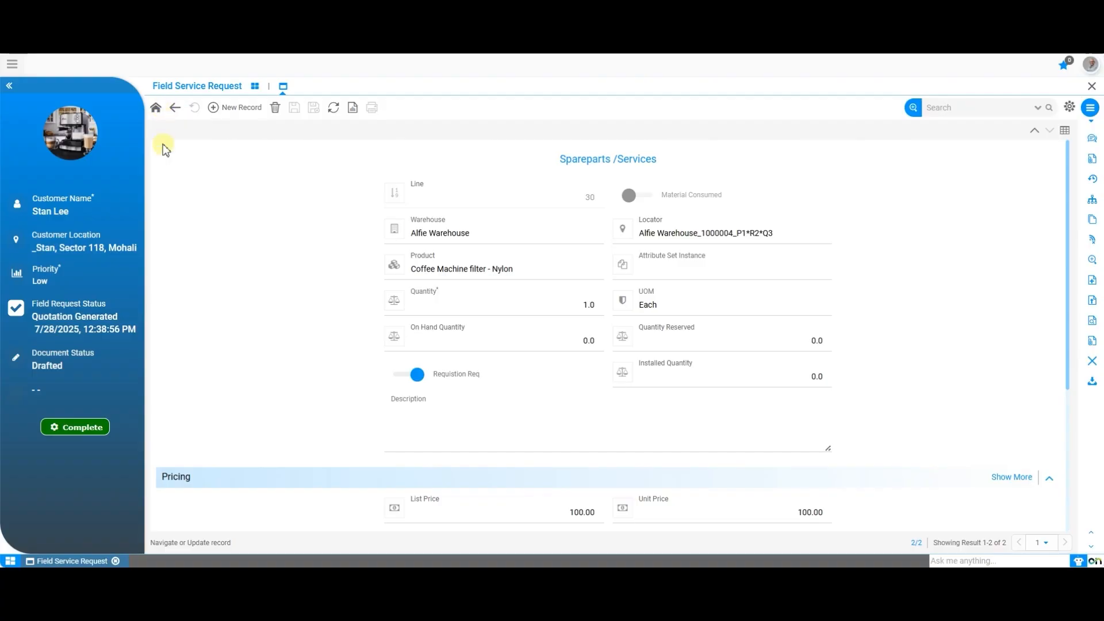
Generate a requisition from the field service request with document type Purchase Requisition and required date 07/29/2025
{"action": "left_click", "coordinate": [156, 110]}
{"action": "left_click", "coordinate": [360, 346]}
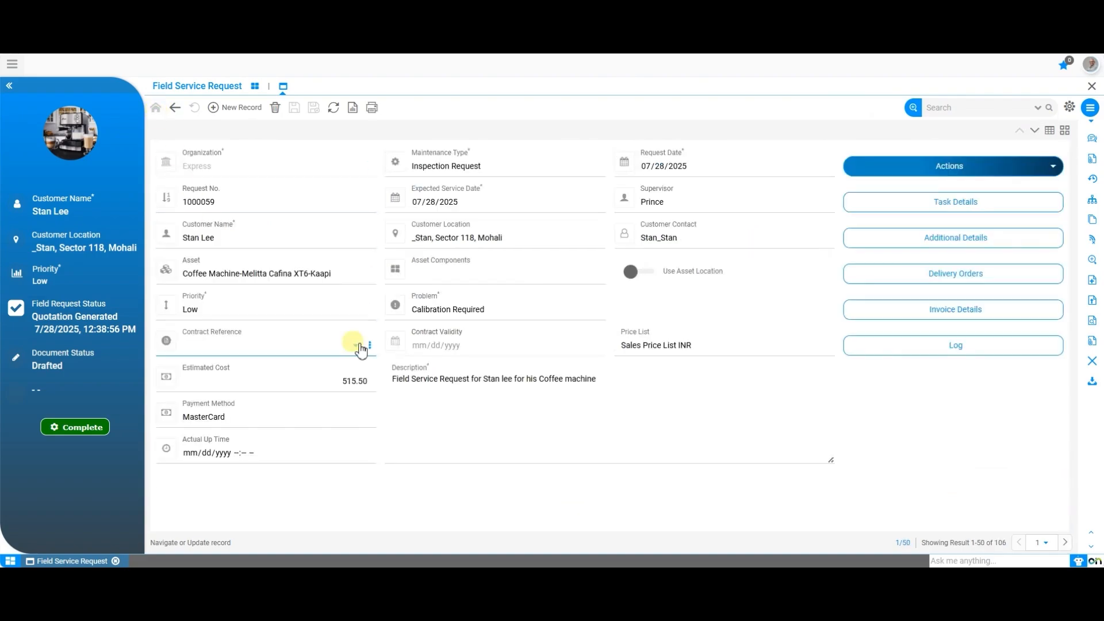
{"action": "left_click", "coordinate": [992, 166]}
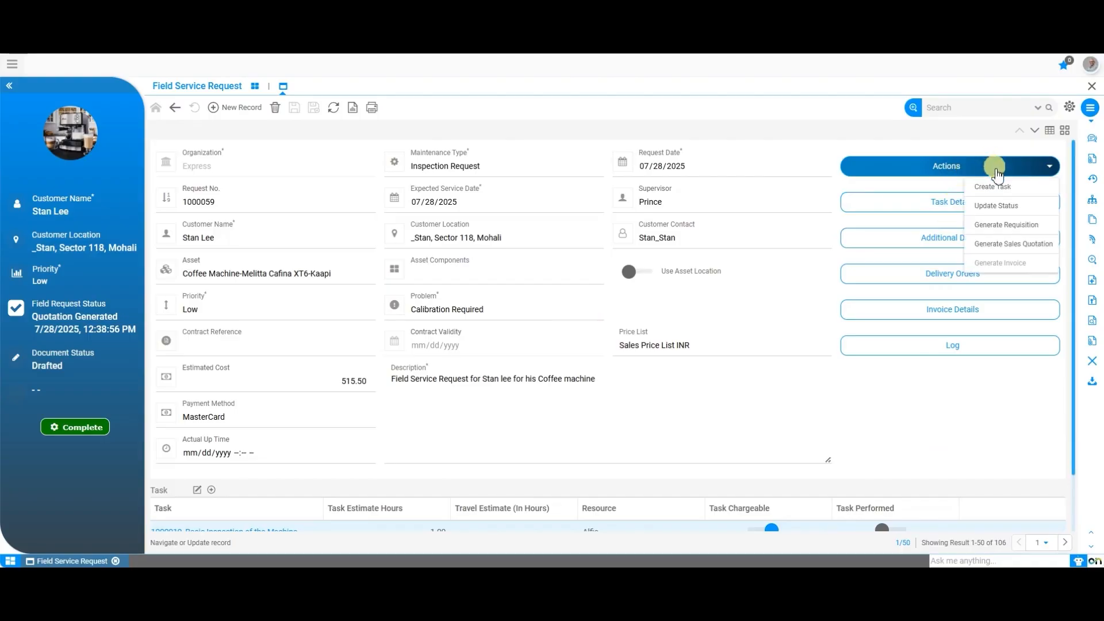
{"action": "left_click", "coordinate": [1000, 229]}
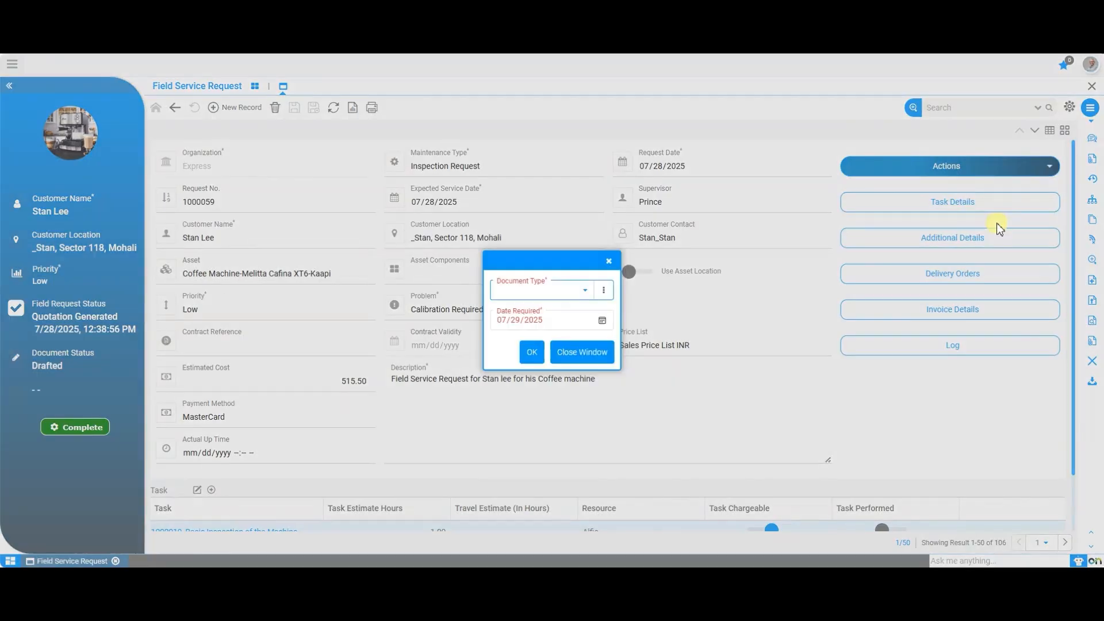
{"action": "left_click", "coordinate": [561, 293]}
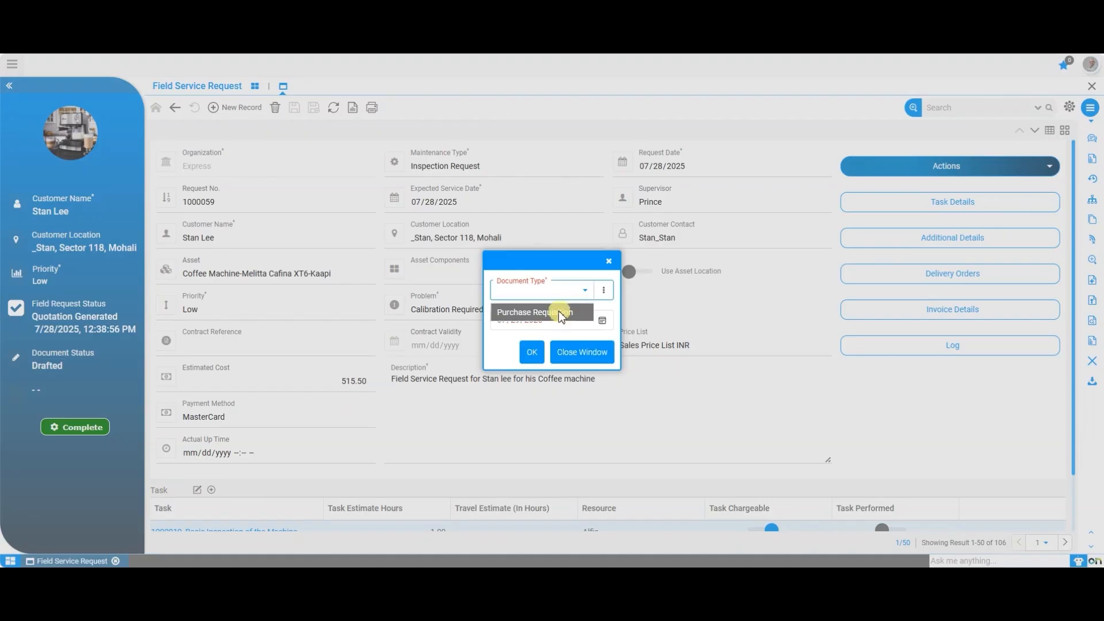
{"action": "left_click", "coordinate": [561, 314]}
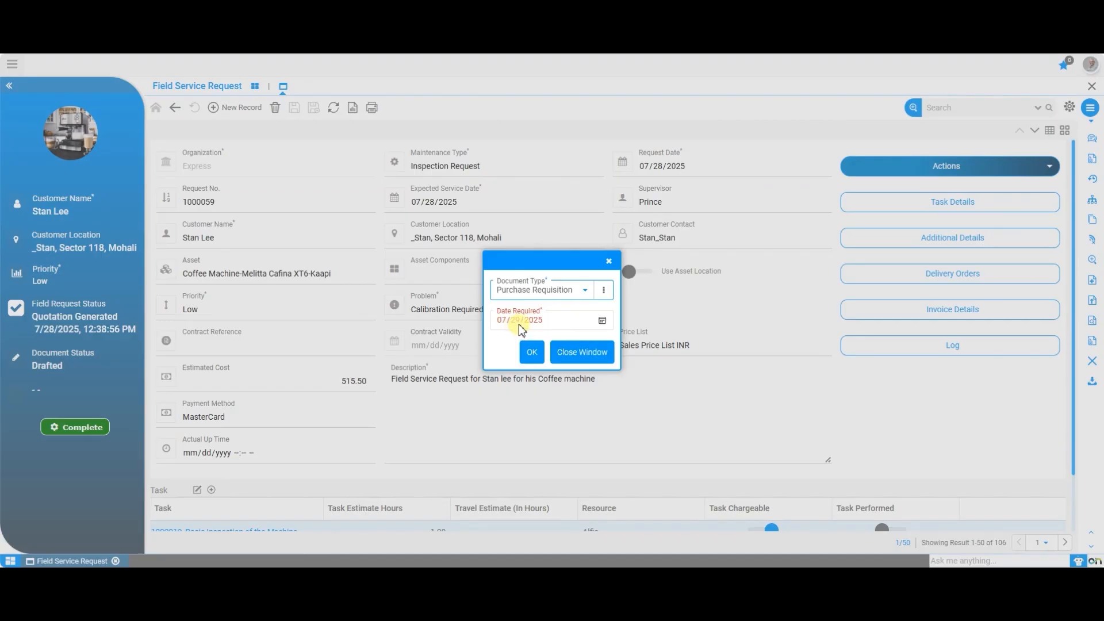
{"action": "left_click", "coordinate": [534, 354]}
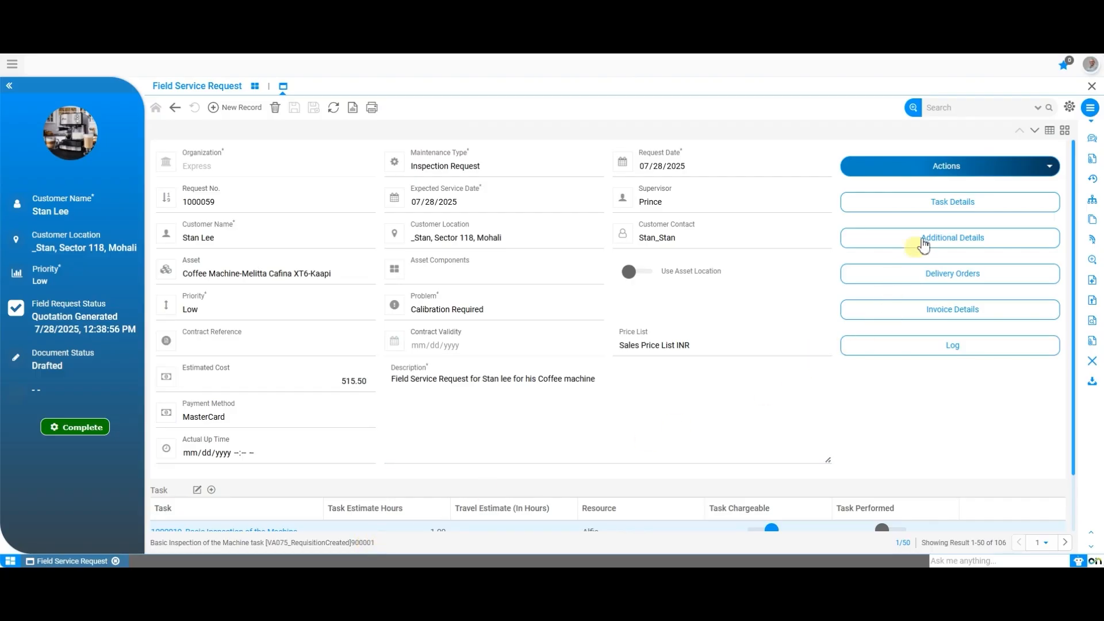
Reopen the inspection task's Coffee Machine filter - Nylon spare part line and check its reference section
{"action": "left_click", "coordinate": [959, 205]}
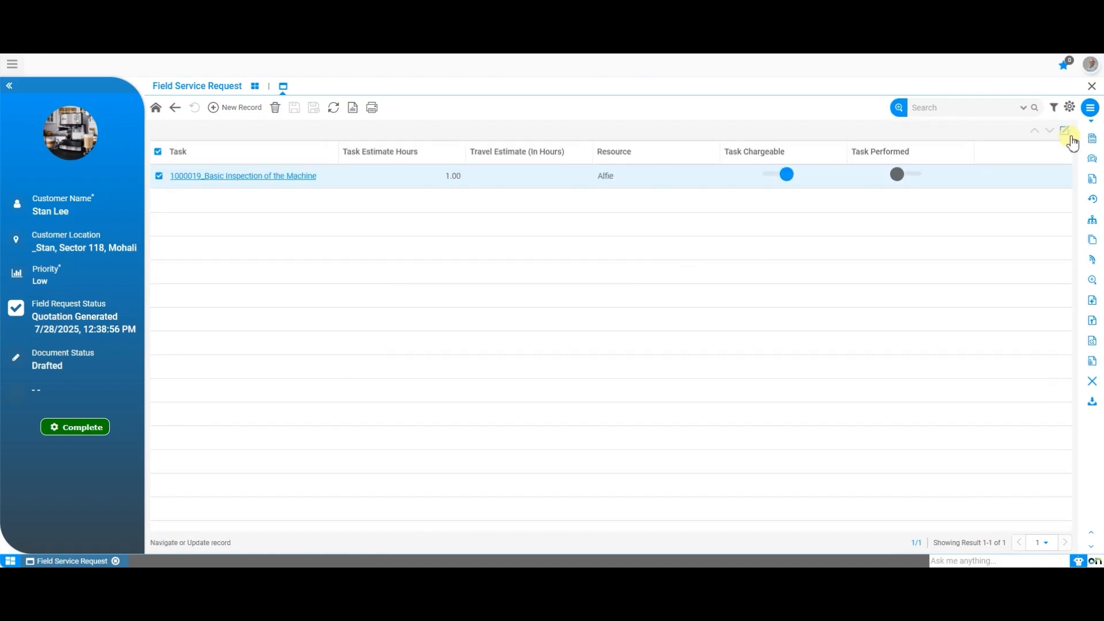
{"action": "left_click", "coordinate": [1069, 132]}
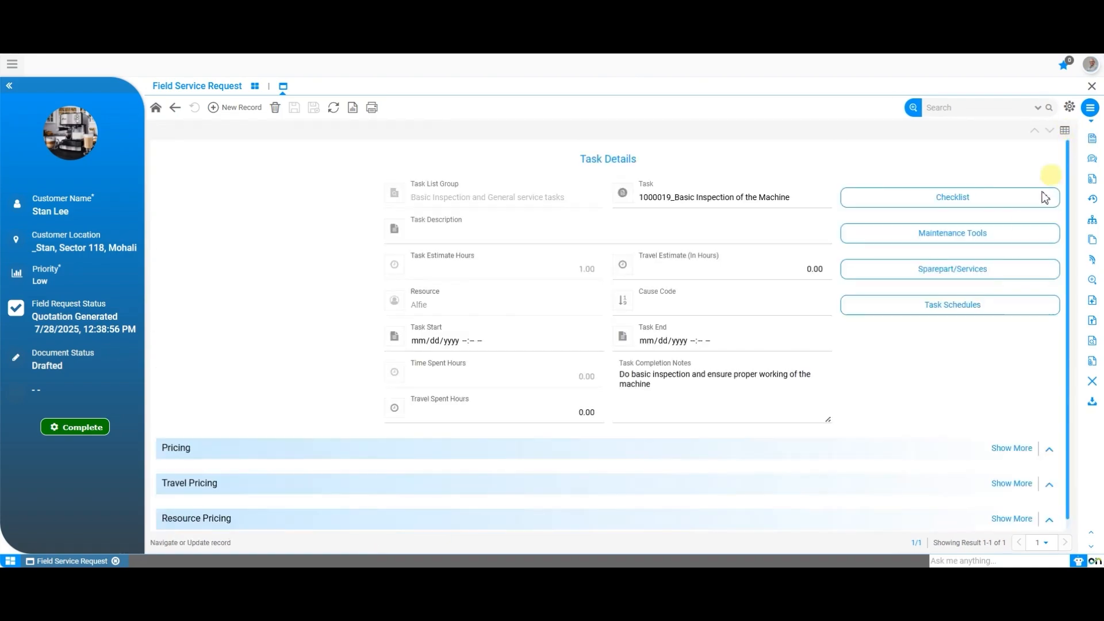
{"action": "left_click", "coordinate": [985, 279]}
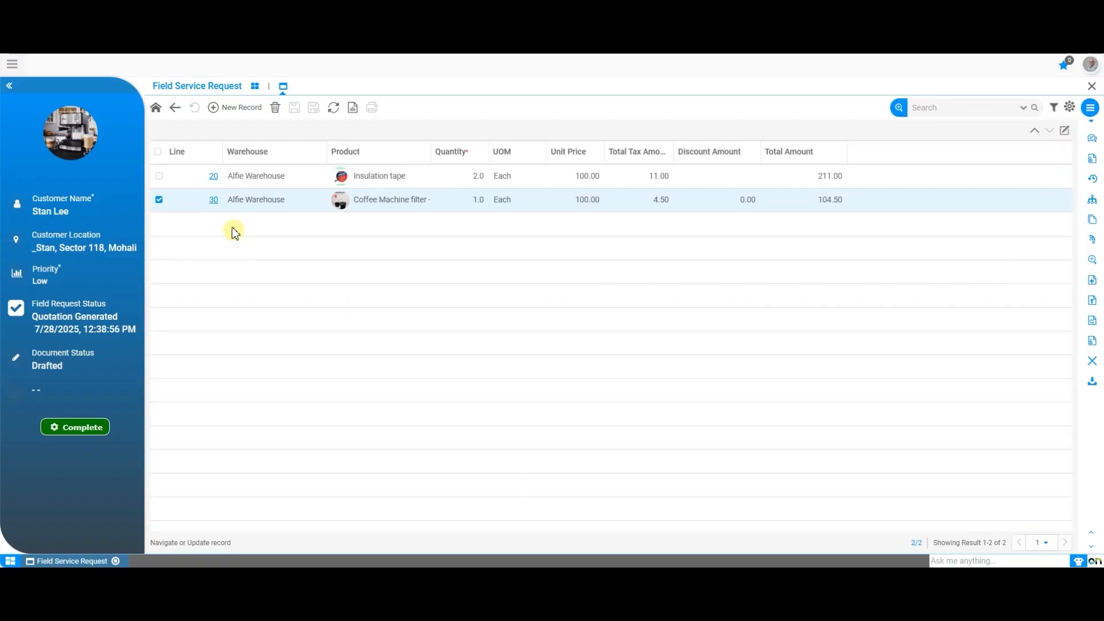
{"action": "left_click", "coordinate": [214, 203]}
{"action": "scroll", "coordinate": [270, 373], "scroll_direction": "down", "scroll_amount": 4}
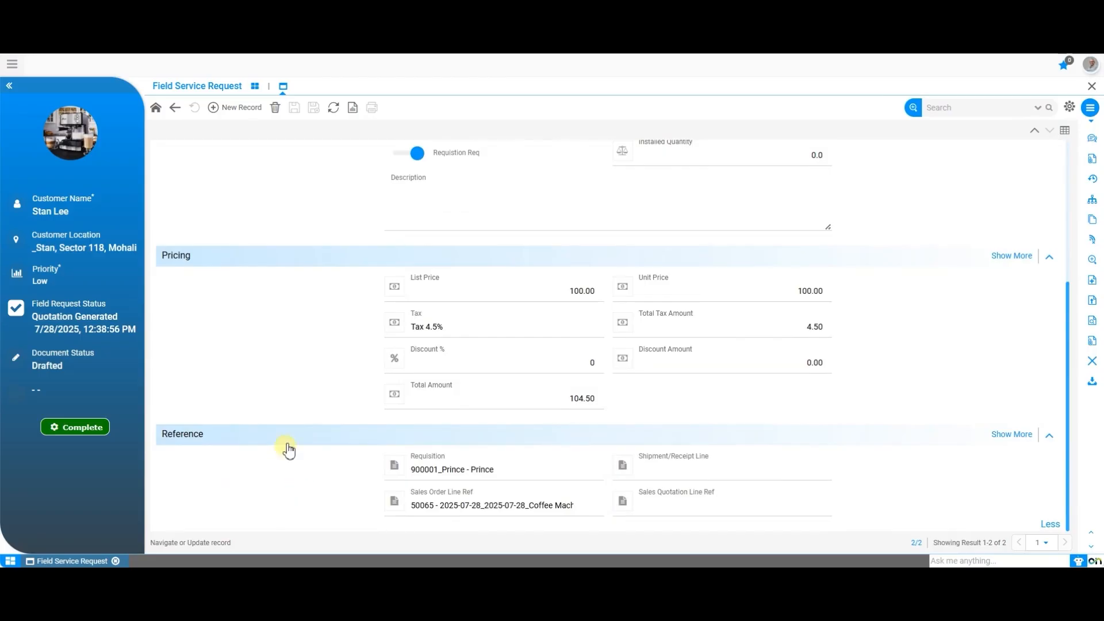
Zoom into the requisition linked to the coffee machine filter, review its header and product line, and return to the spare part record
{"action": "left_click", "coordinate": [445, 469]}
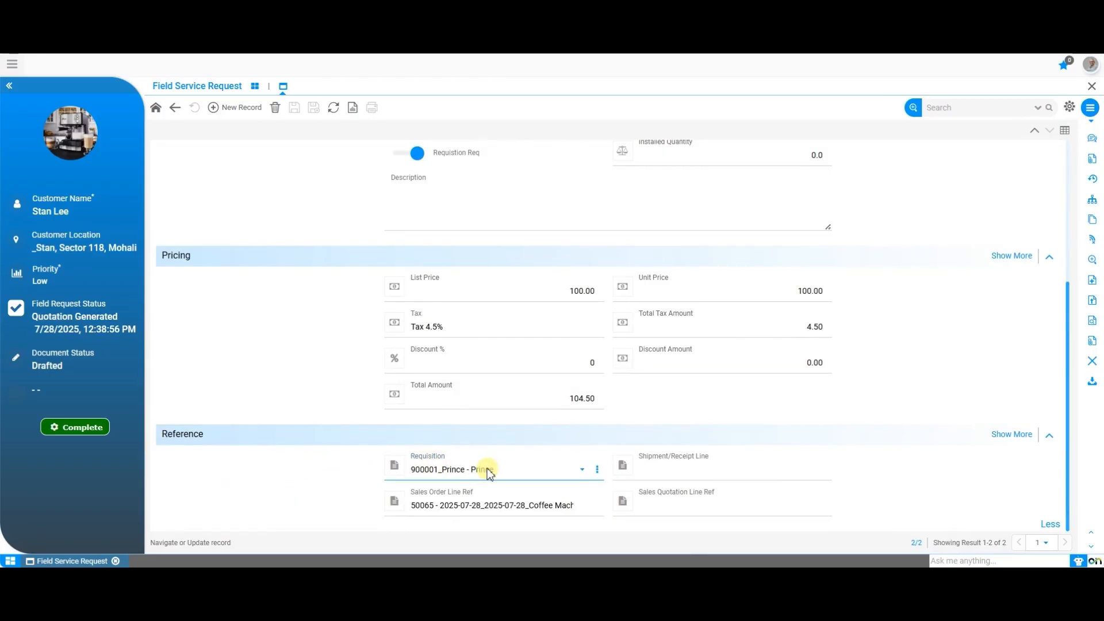
{"action": "left_click", "coordinate": [599, 469]}
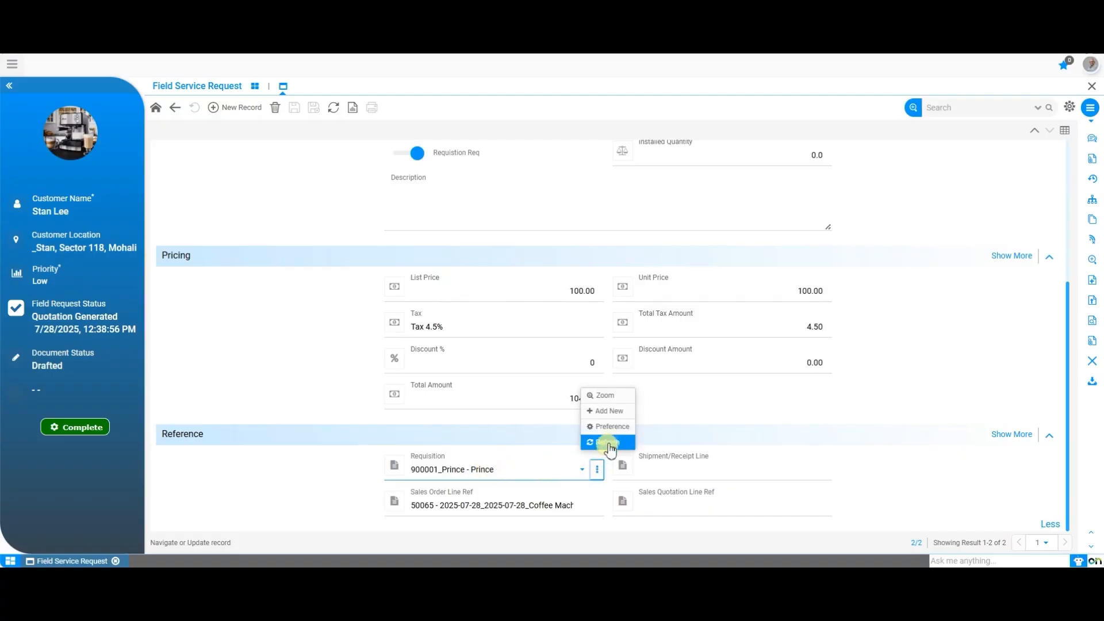
{"action": "left_click", "coordinate": [614, 397]}
{"action": "left_click", "coordinate": [276, 176]}
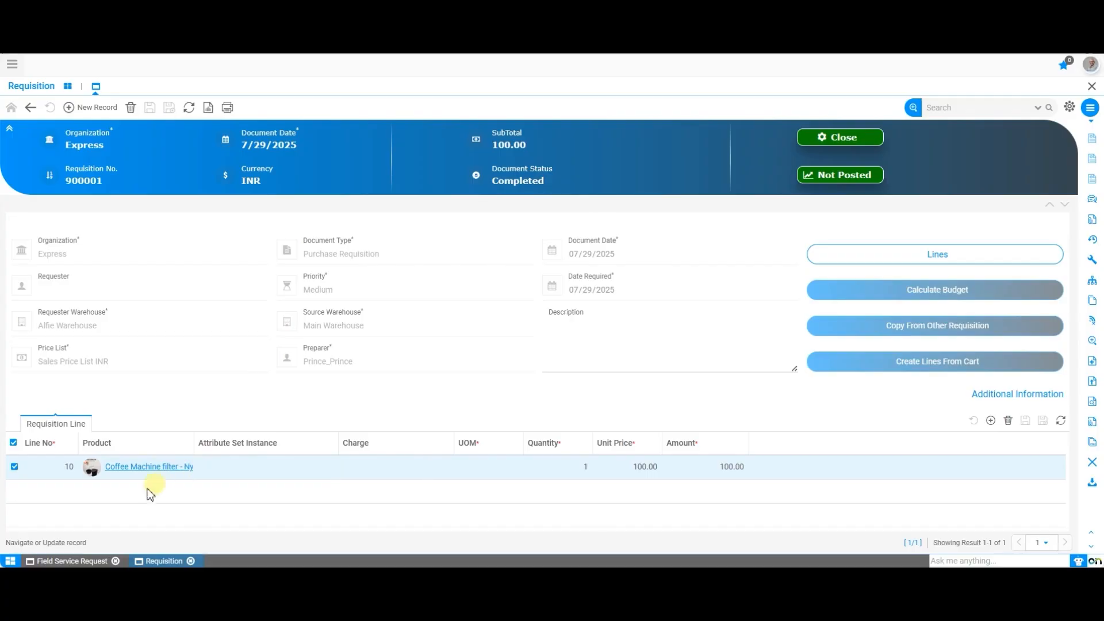
{"action": "left_click", "coordinate": [86, 562]}
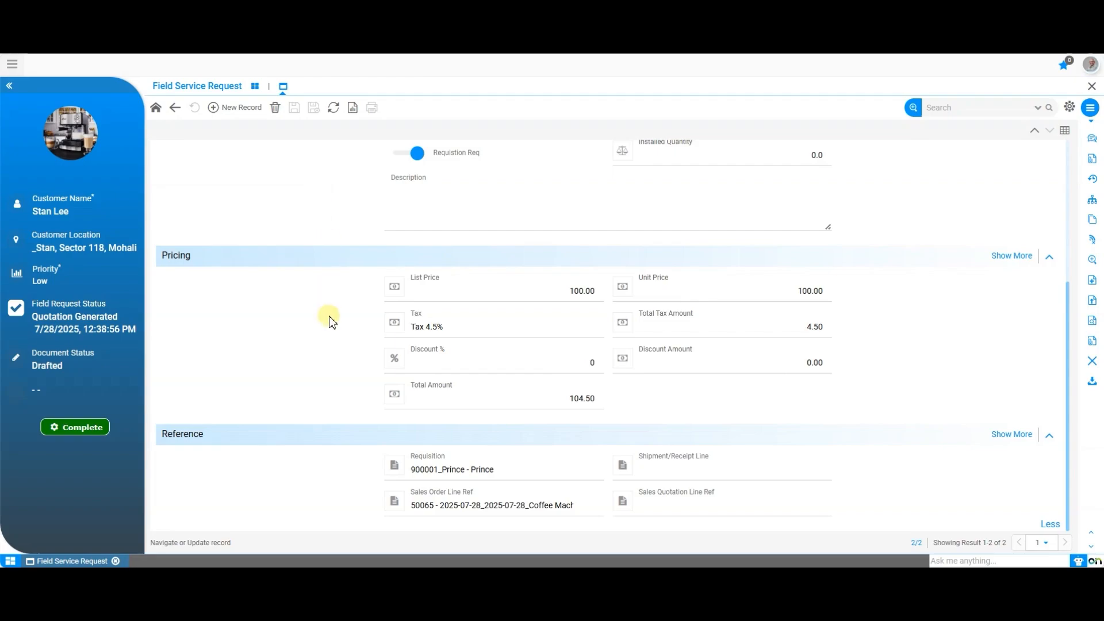
{"action": "scroll", "coordinate": [331, 316], "scroll_direction": "up", "scroll_amount": 4}
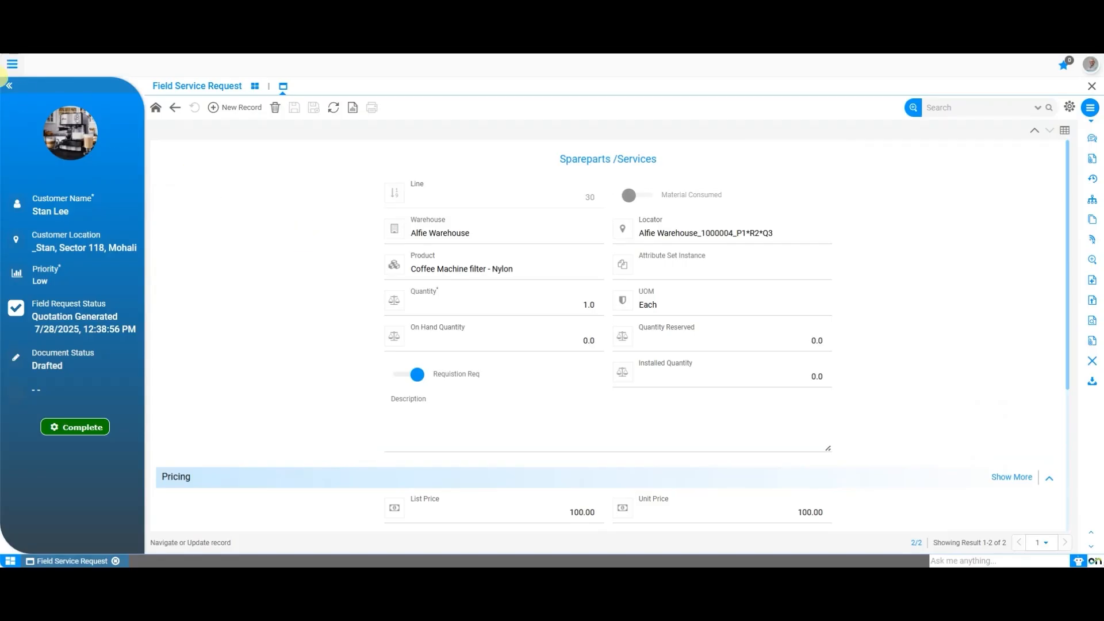
Find the Material Transfer window by searching for "mate", open it and start a new transfer record
{"action": "left_click", "coordinate": [12, 65]}
{"action": "type", "text": "mate"}
{"action": "key", "text": "Down"}
{"action": "key", "text": "Down"}
{"action": "key", "text": "Down"}
{"action": "key", "text": "Down"}
{"action": "key", "text": "Return"}
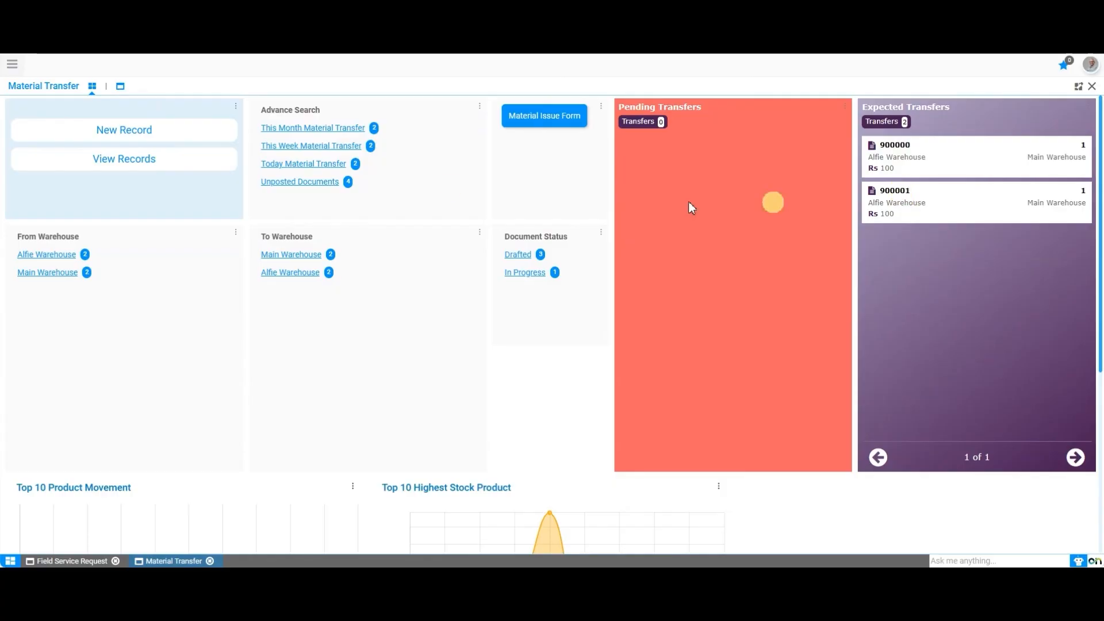
{"action": "left_click", "coordinate": [122, 88]}
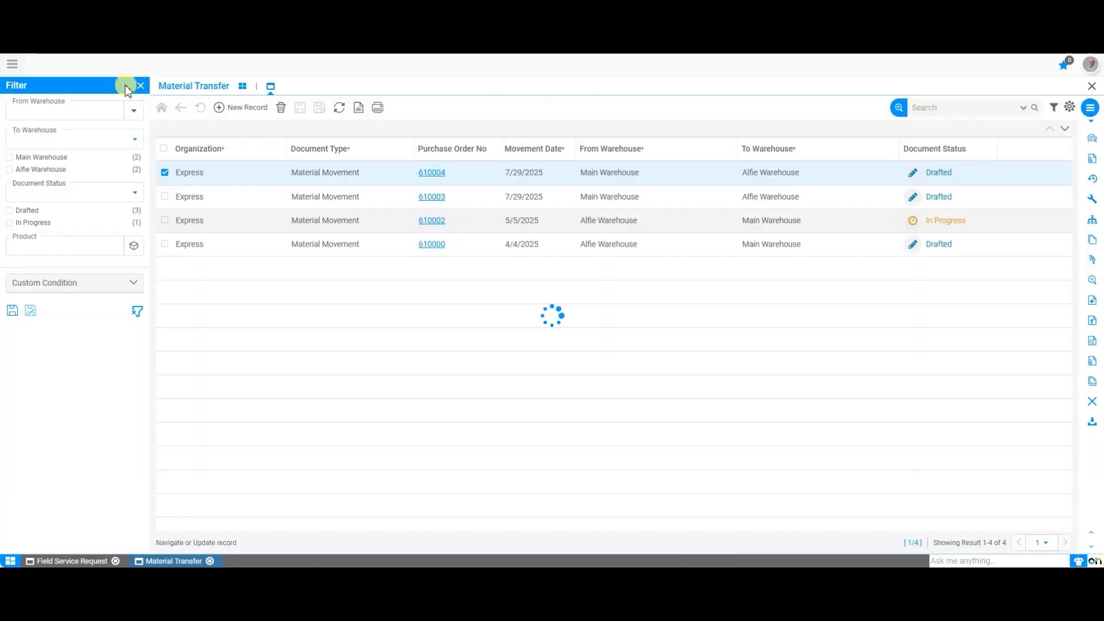
{"action": "left_click", "coordinate": [254, 109]}
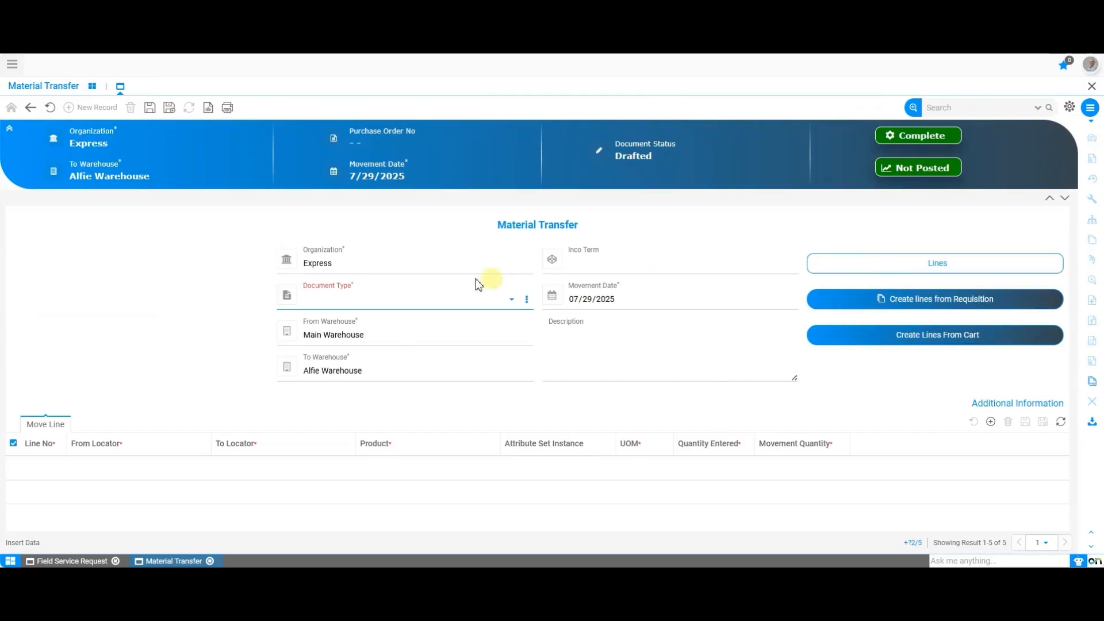
{"action": "left_click", "coordinate": [415, 297]}
{"action": "left_click", "coordinate": [418, 325]}
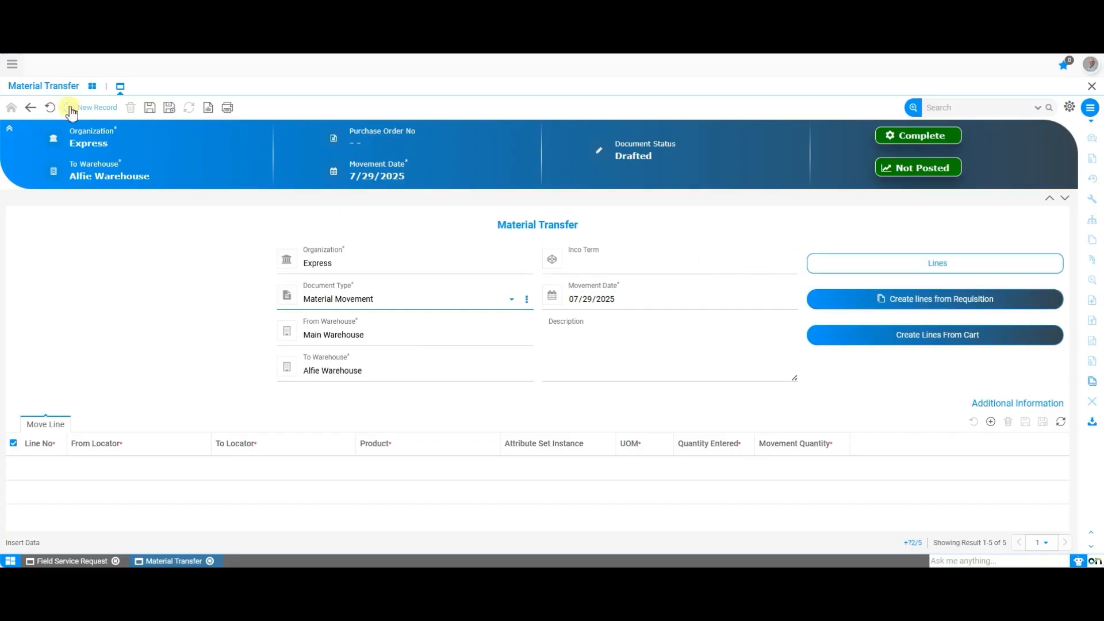
{"action": "left_click", "coordinate": [50, 108]}
{"action": "left_click", "coordinate": [31, 108]}
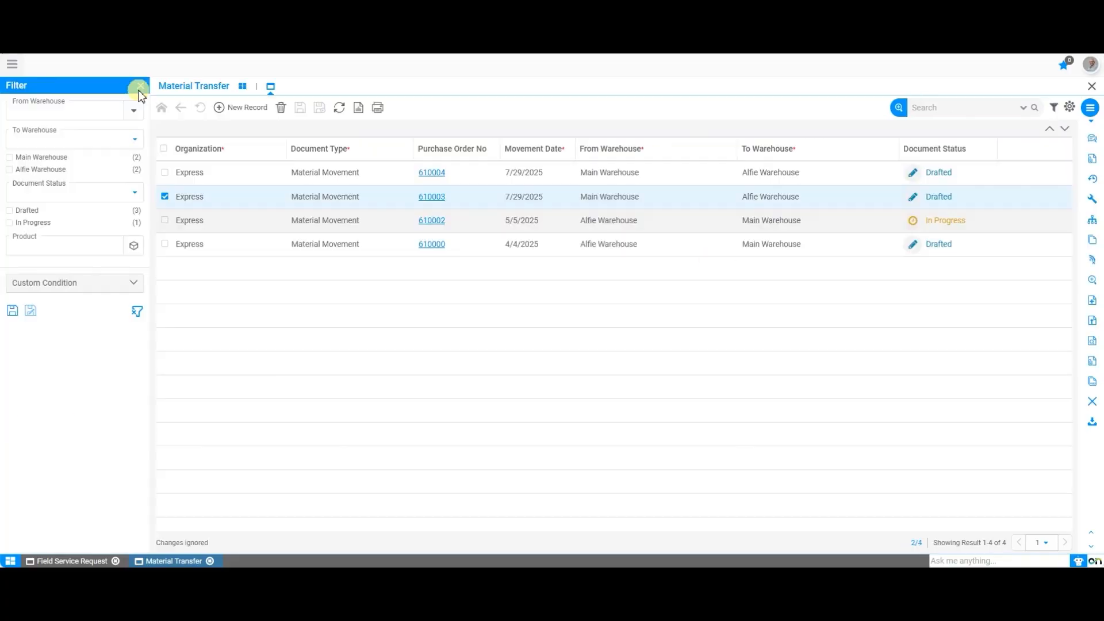
From the Material Transfer dashboard, open the second expected transfer and generate a material transfer for its Coffee Machine filter - Nylon line
{"action": "left_click", "coordinate": [140, 86]}
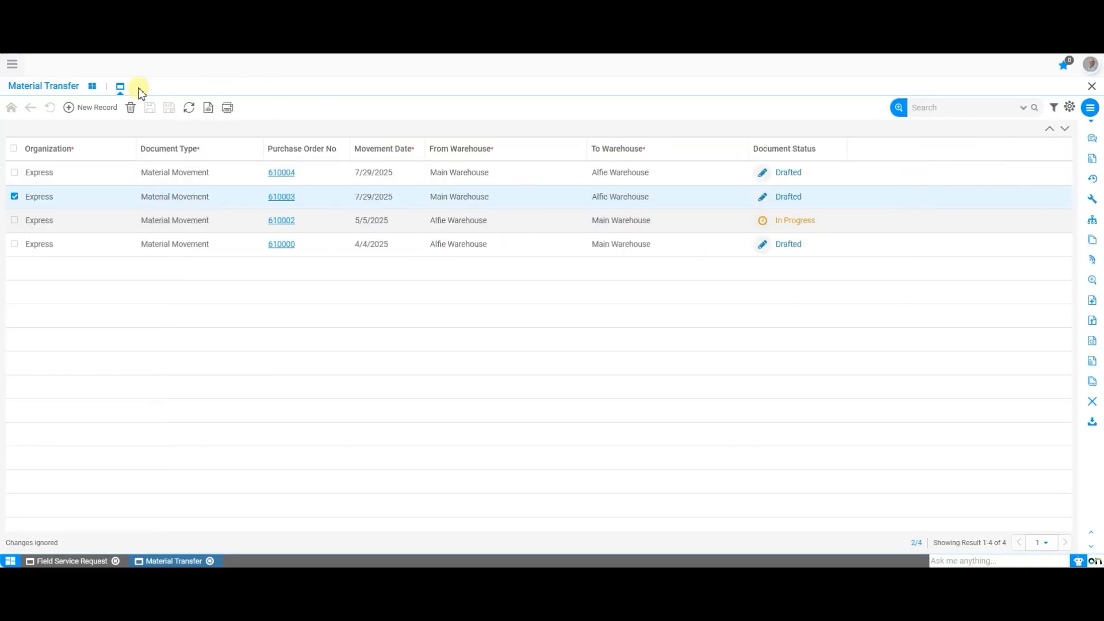
{"action": "left_click", "coordinate": [92, 86]}
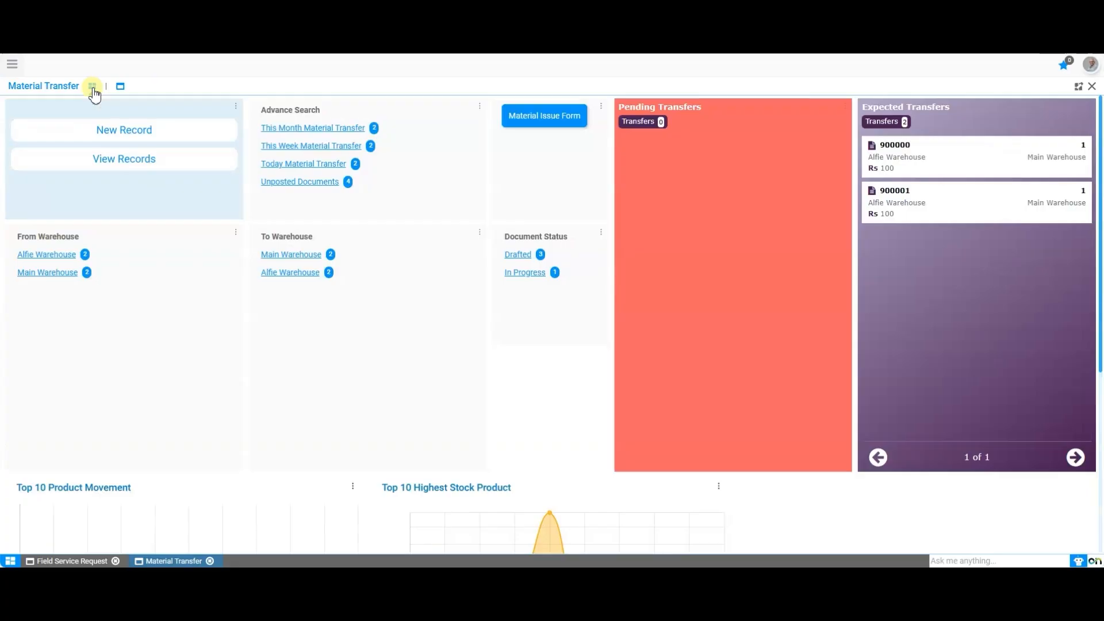
{"action": "left_click", "coordinate": [893, 190]}
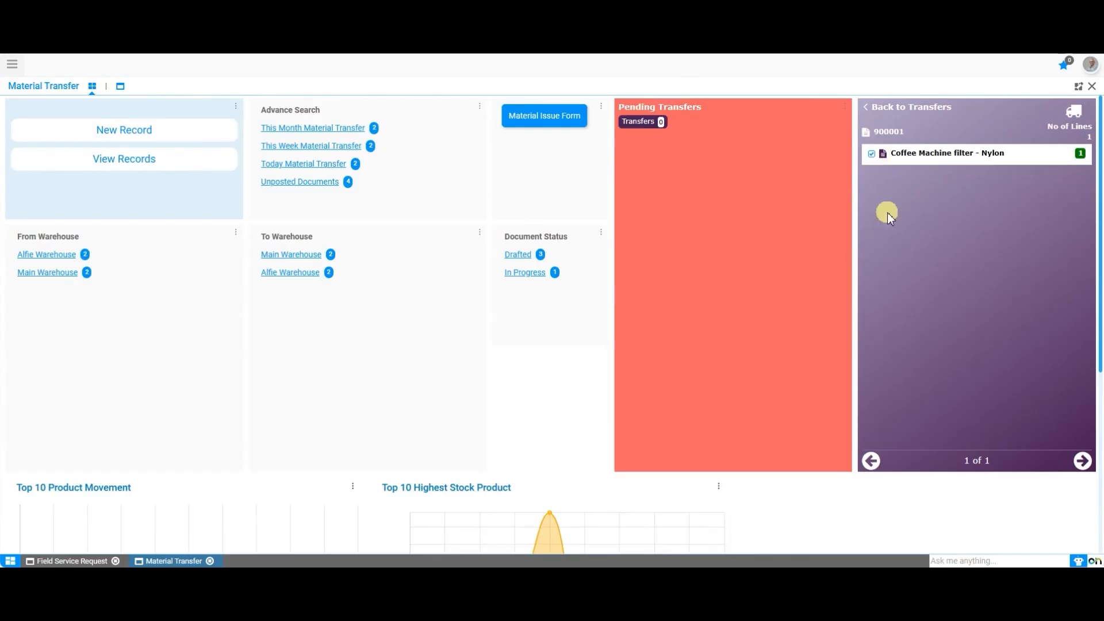
{"action": "left_click", "coordinate": [1075, 114]}
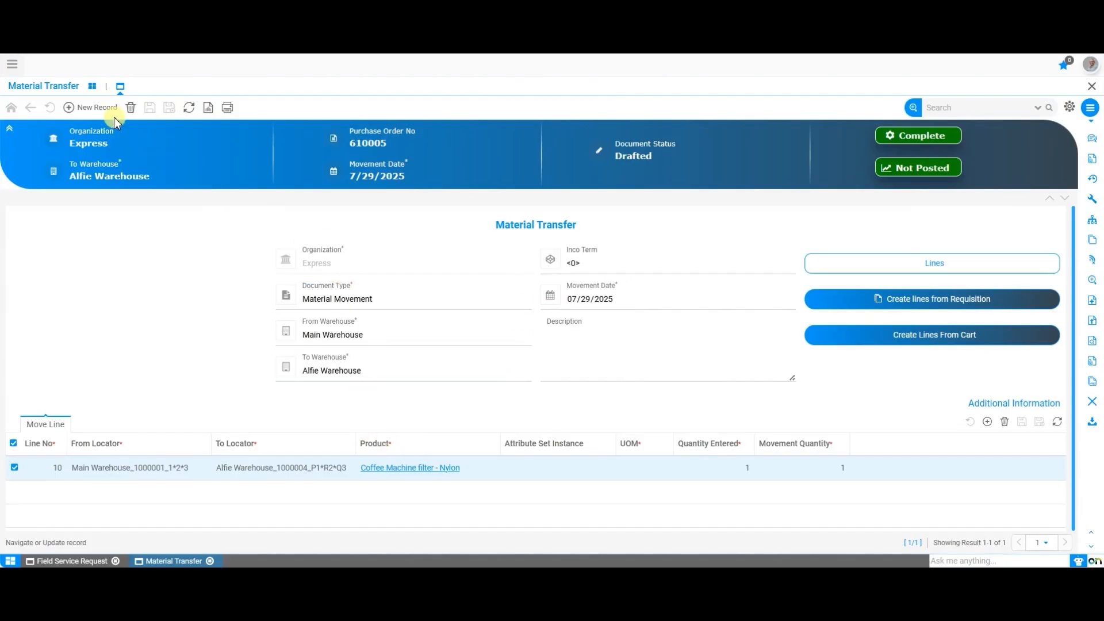
Process the generated material transfer with the document action Complete
{"action": "left_click", "coordinate": [319, 299]}
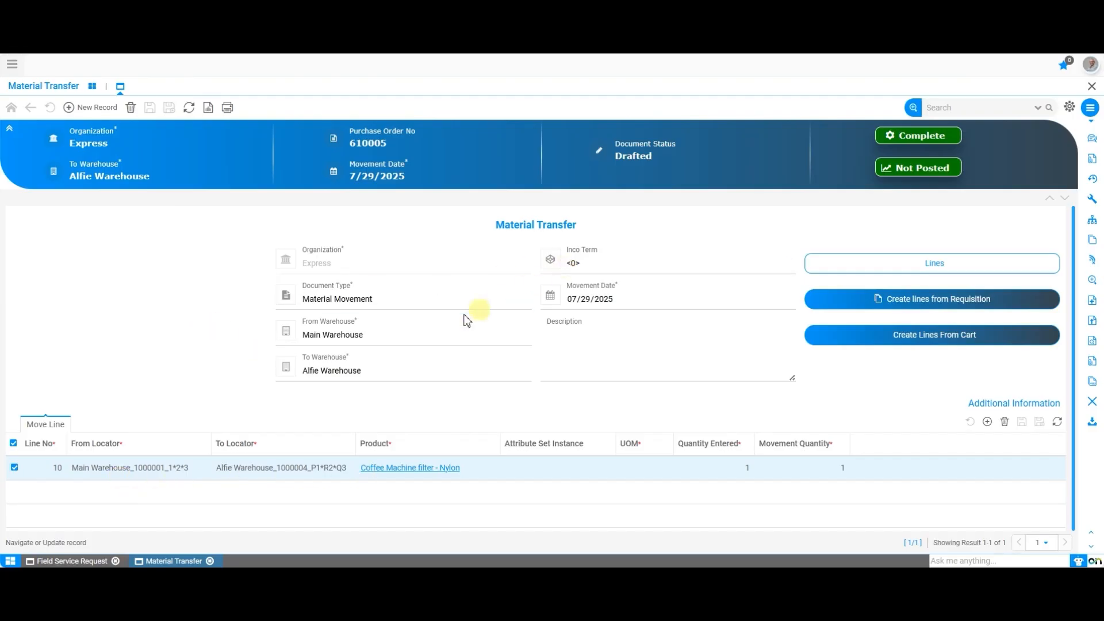
{"action": "left_click", "coordinate": [918, 138]}
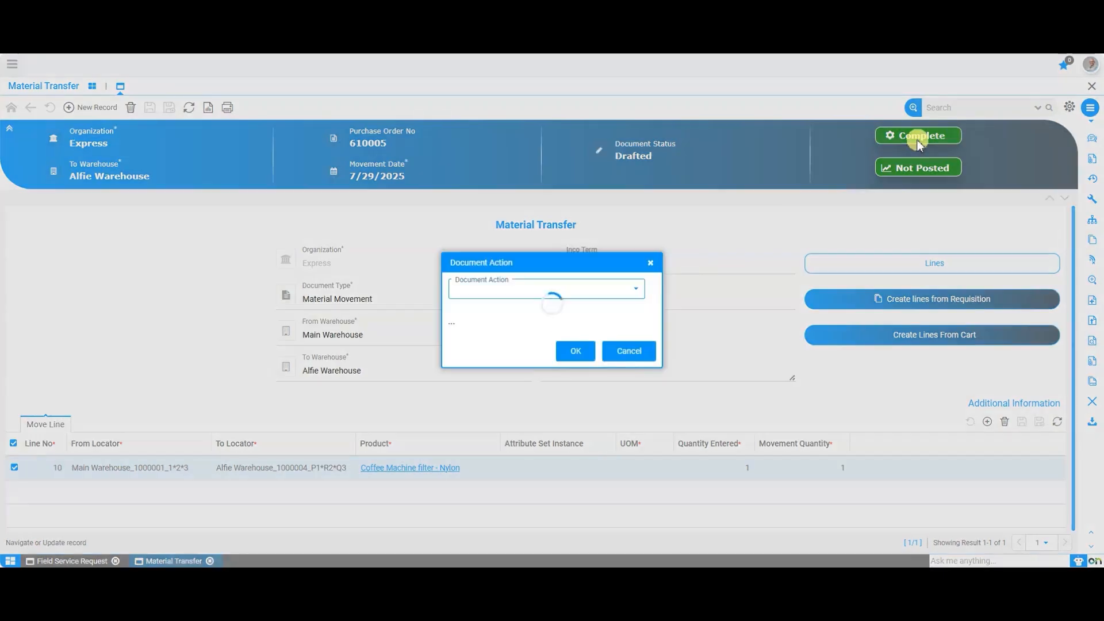
{"action": "left_click", "coordinate": [580, 345]}
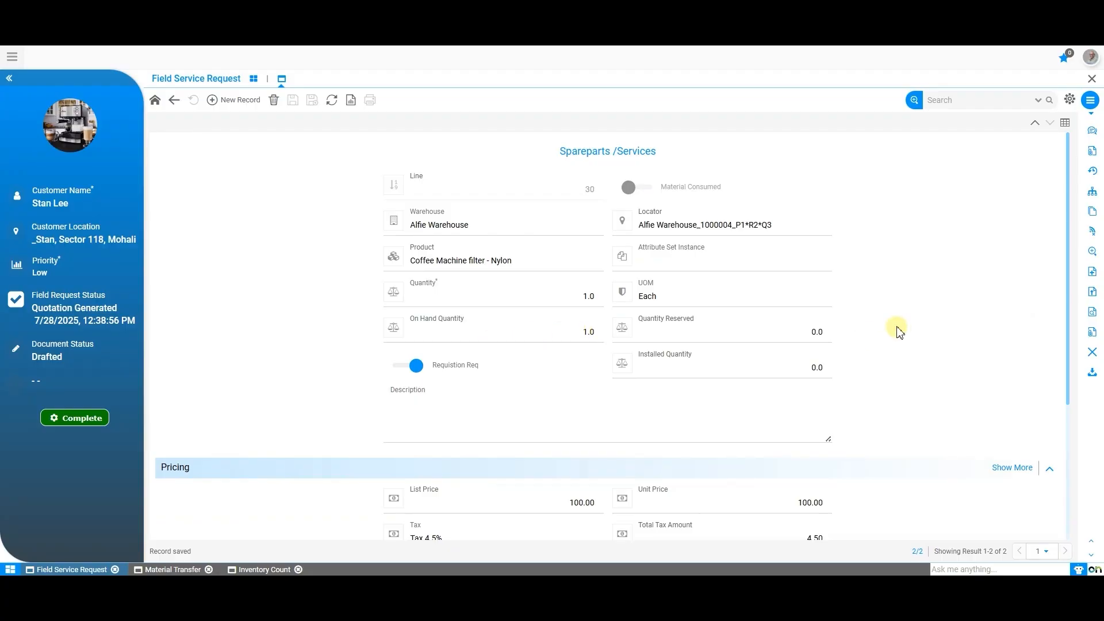
Return to the inspection task, widen its checklist's text column and review the item about replacing damaged components
{"action": "left_click", "coordinate": [174, 100]}
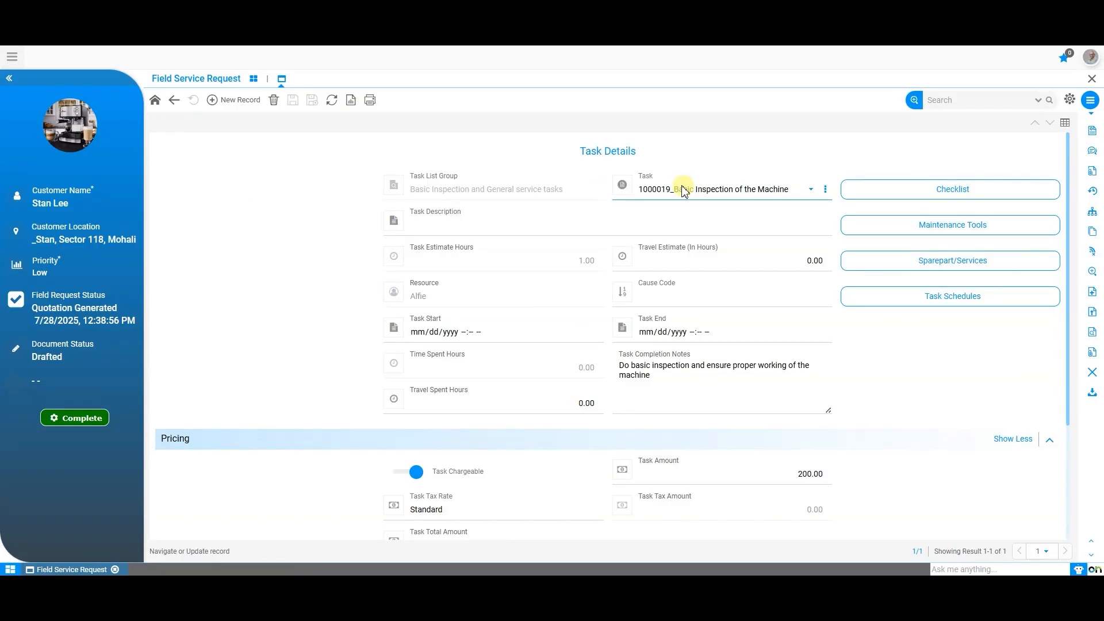
{"action": "left_click", "coordinate": [976, 195]}
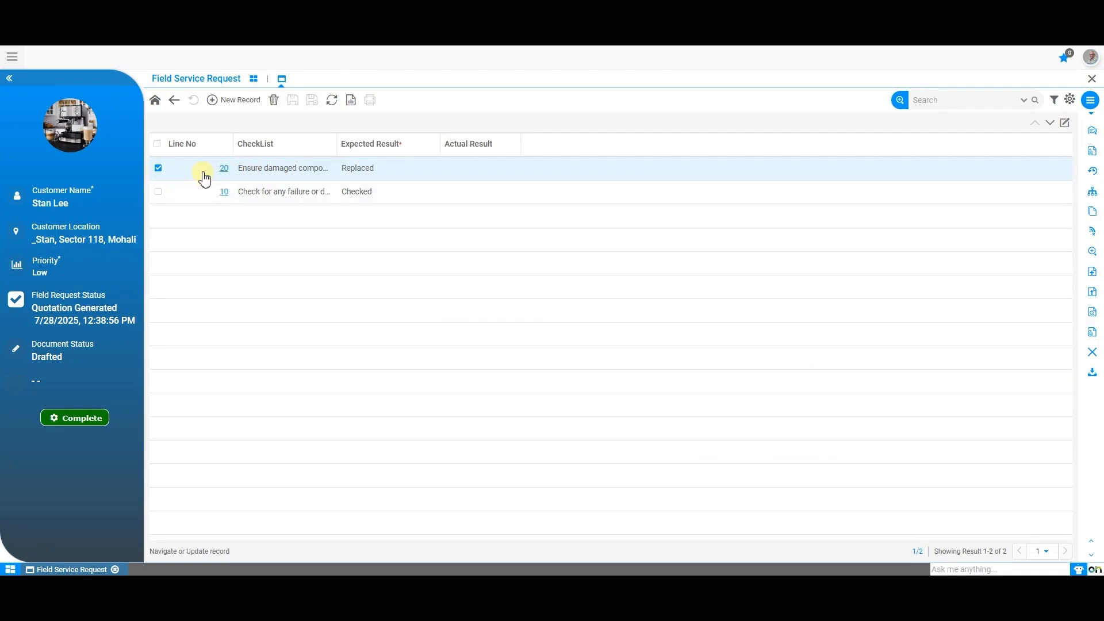
{"action": "left_click_drag", "start_coordinate": [337, 144], "coordinate": [441, 155]}
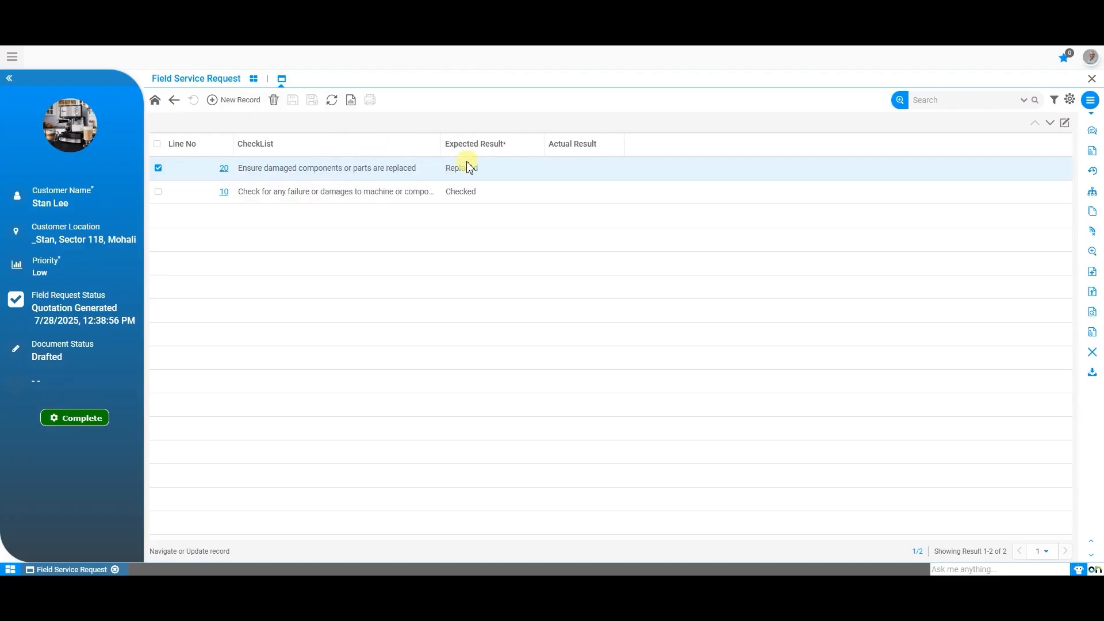
{"action": "double_click", "coordinate": [374, 179]}
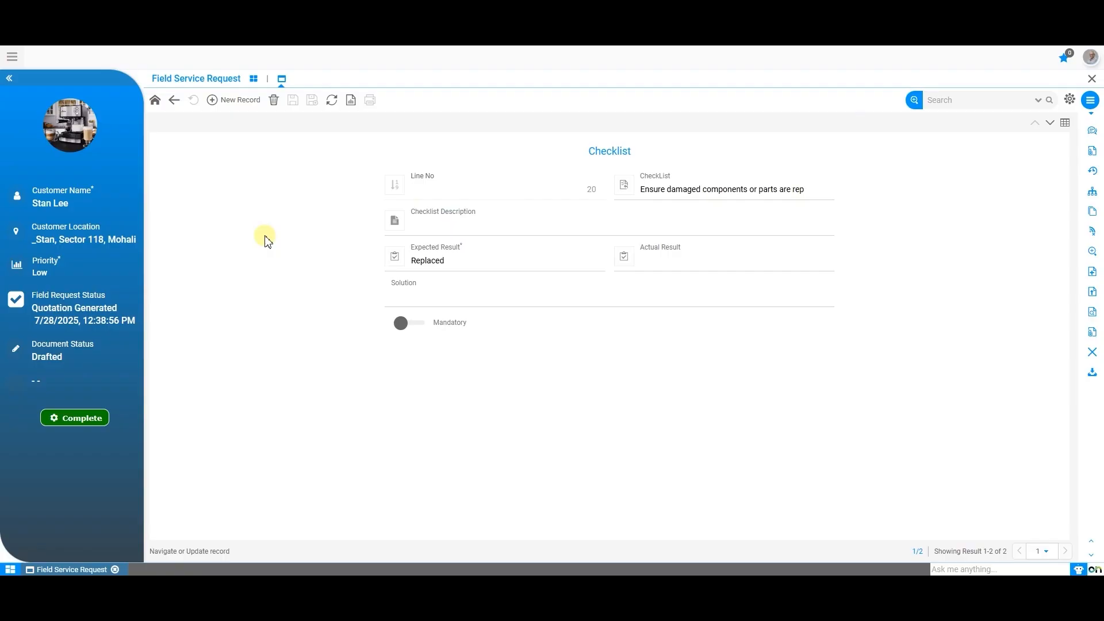
{"action": "left_click", "coordinate": [174, 101]}
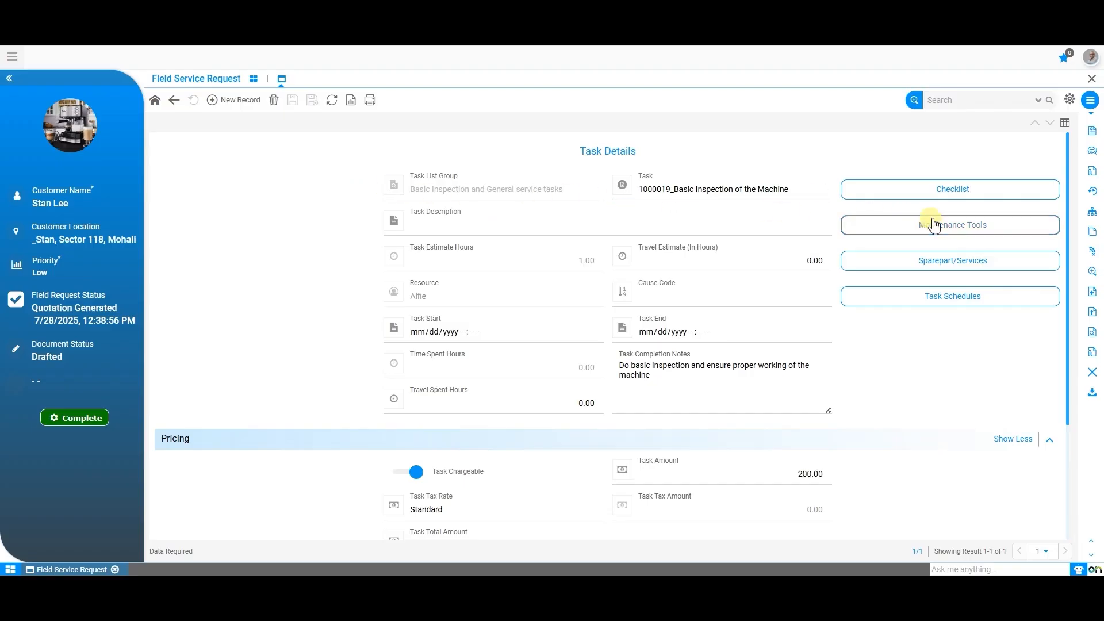
Review the maintenance tools and task schedules of the basic inspection task
{"action": "left_click", "coordinate": [988, 228]}
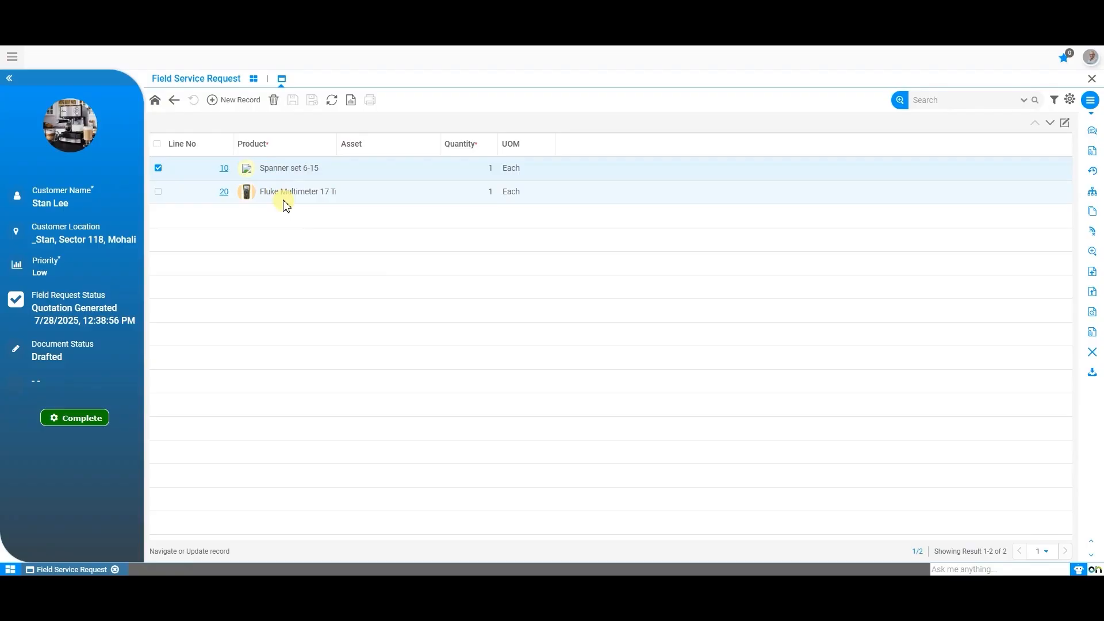
{"action": "left_click", "coordinate": [175, 101]}
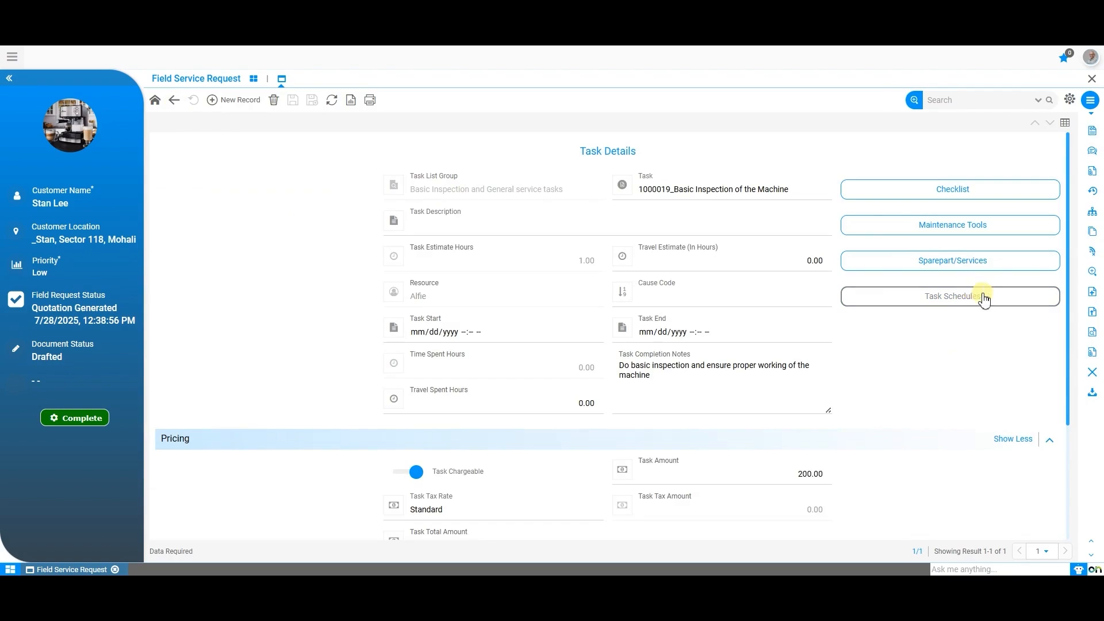
{"action": "left_click", "coordinate": [675, 321]}
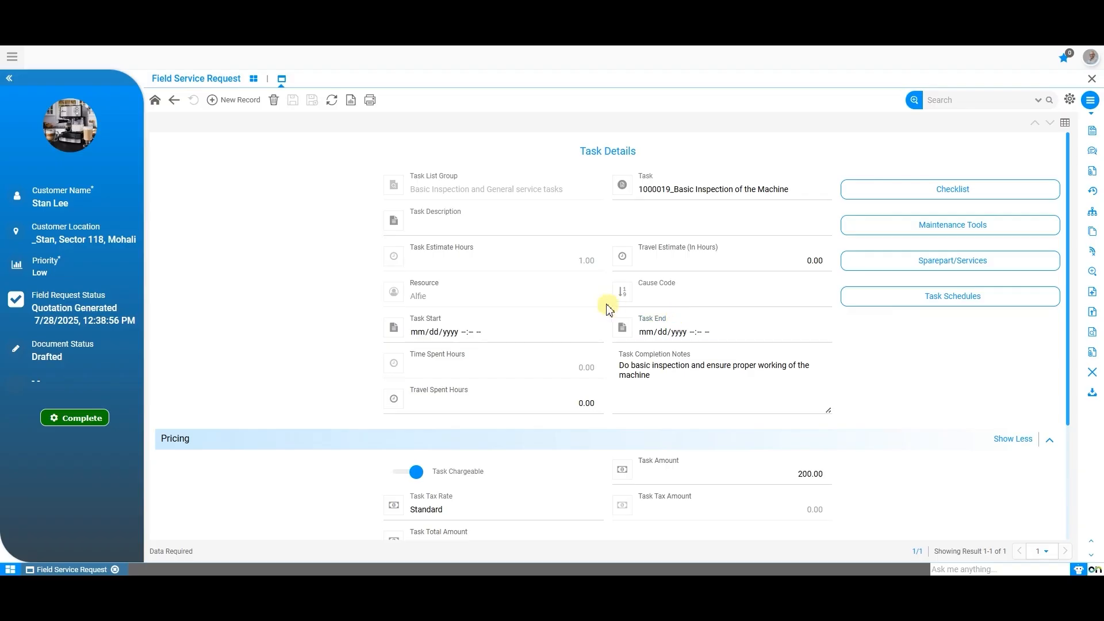
{"action": "left_click", "coordinate": [989, 302]}
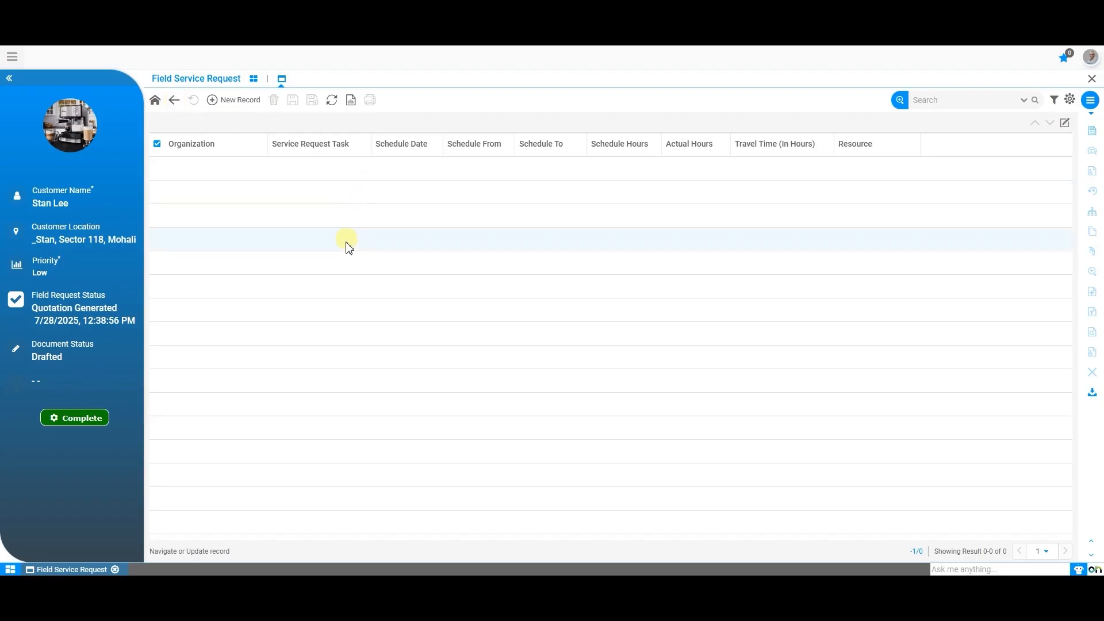
{"action": "left_click", "coordinate": [175, 103]}
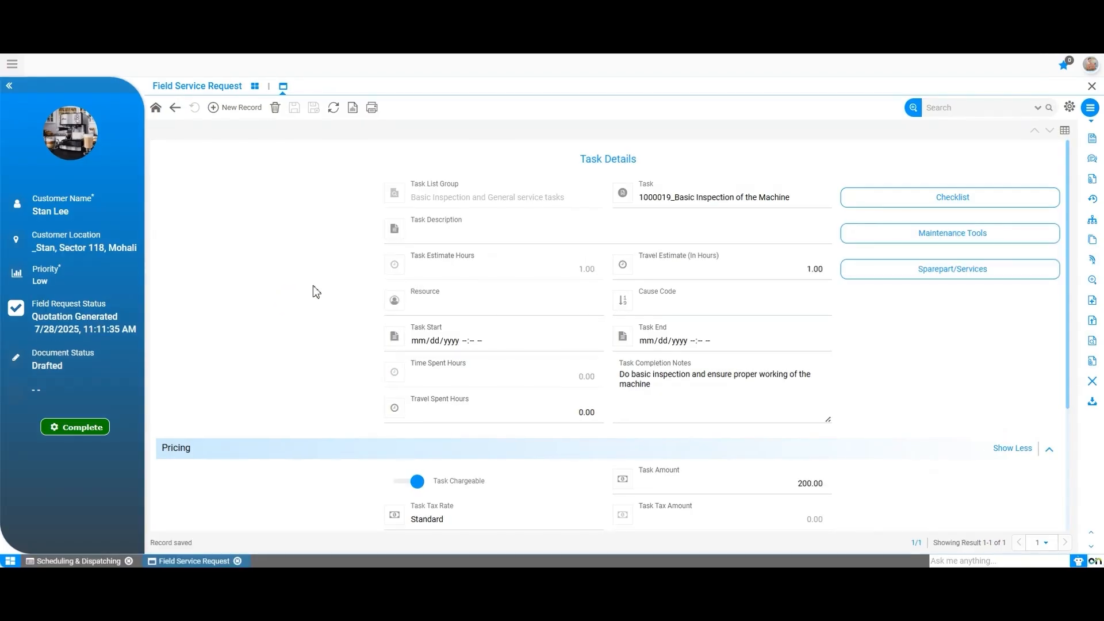
Make travel chargeable for the basic inspection task and choose Travel Charge as the travel charge
{"action": "scroll", "coordinate": [316, 292], "scroll_direction": "down", "scroll_amount": 2}
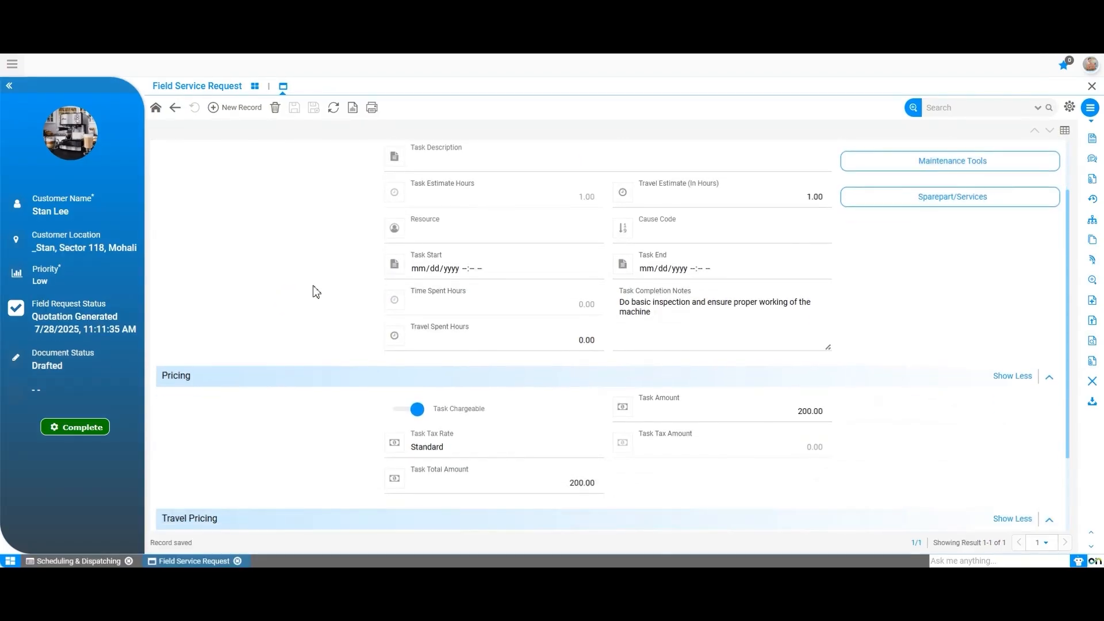
{"action": "scroll", "coordinate": [316, 292], "scroll_direction": "down", "scroll_amount": 3}
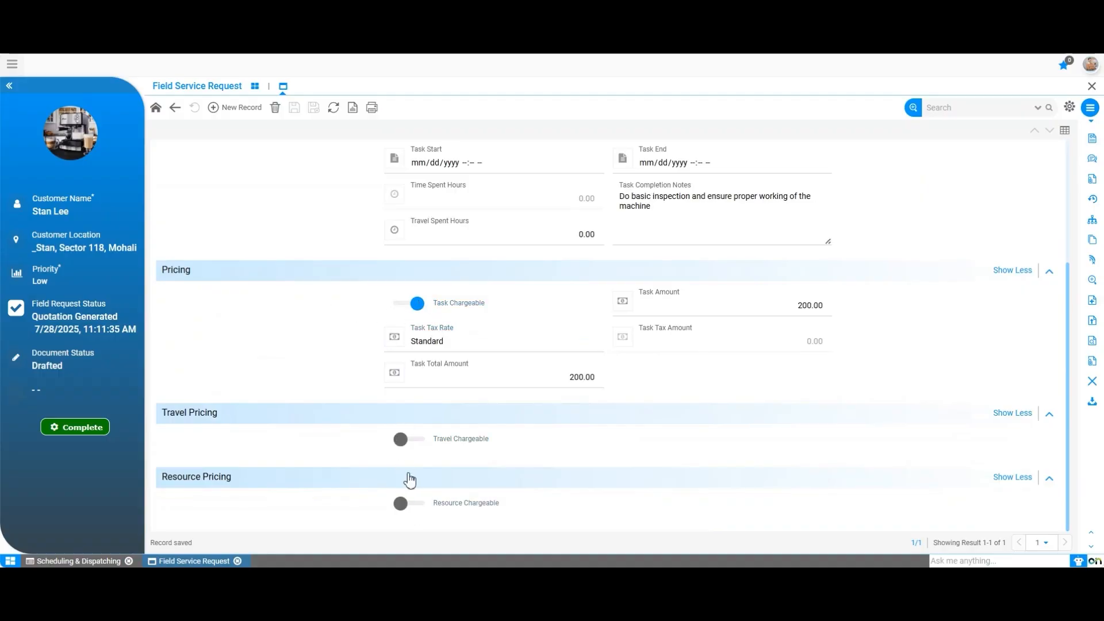
{"action": "left_click", "coordinate": [405, 442]}
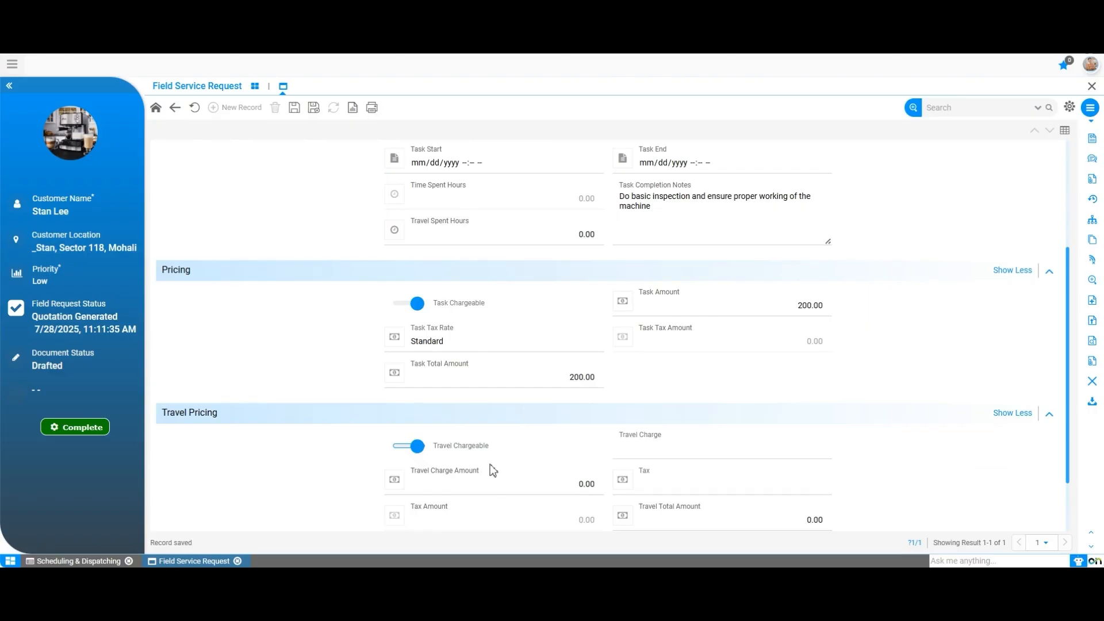
{"action": "scroll", "coordinate": [490, 464], "scroll_direction": "down", "scroll_amount": 1}
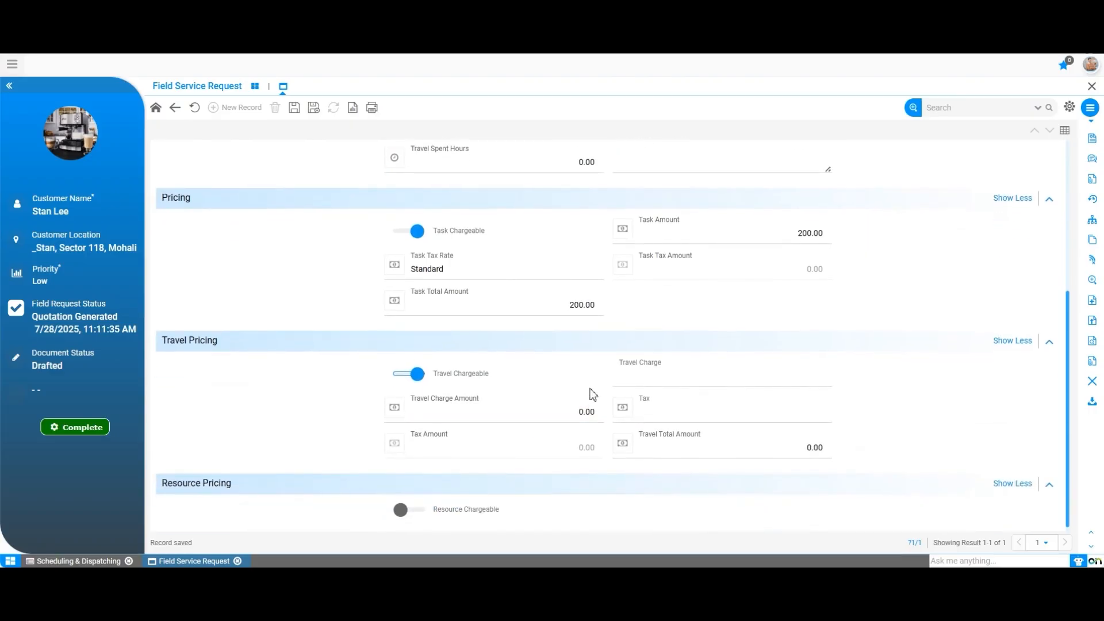
{"action": "left_click", "coordinate": [712, 384]}
{"action": "left_click", "coordinate": [720, 413]}
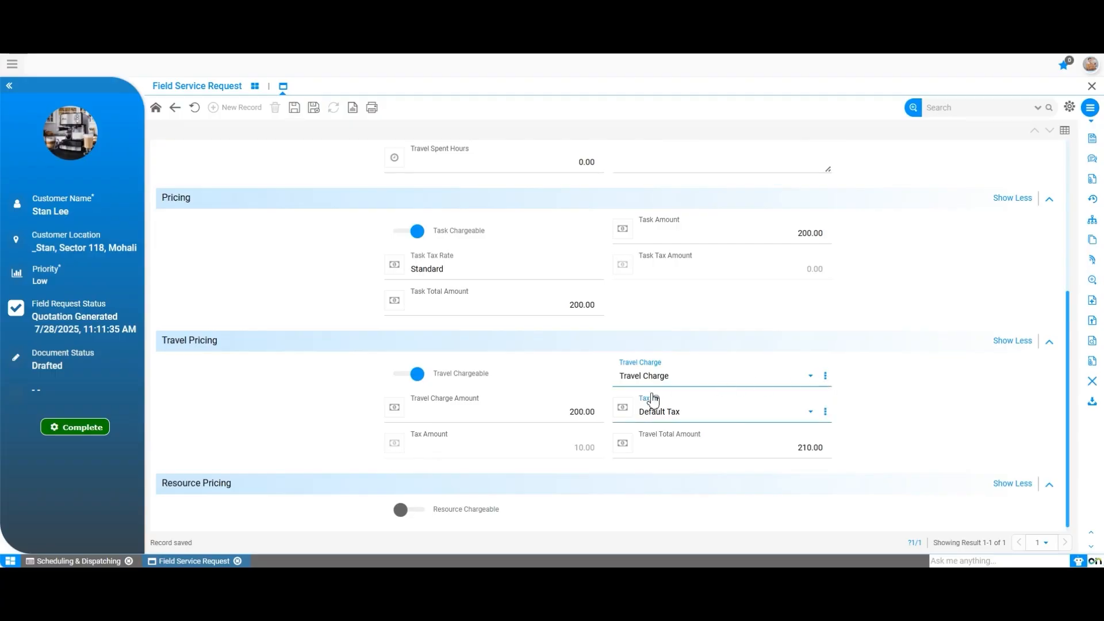
Zoom into the Travel Charge master record to review its name and amount, and check the tax options in the task's travel pricing
{"action": "left_click", "coordinate": [826, 377]}
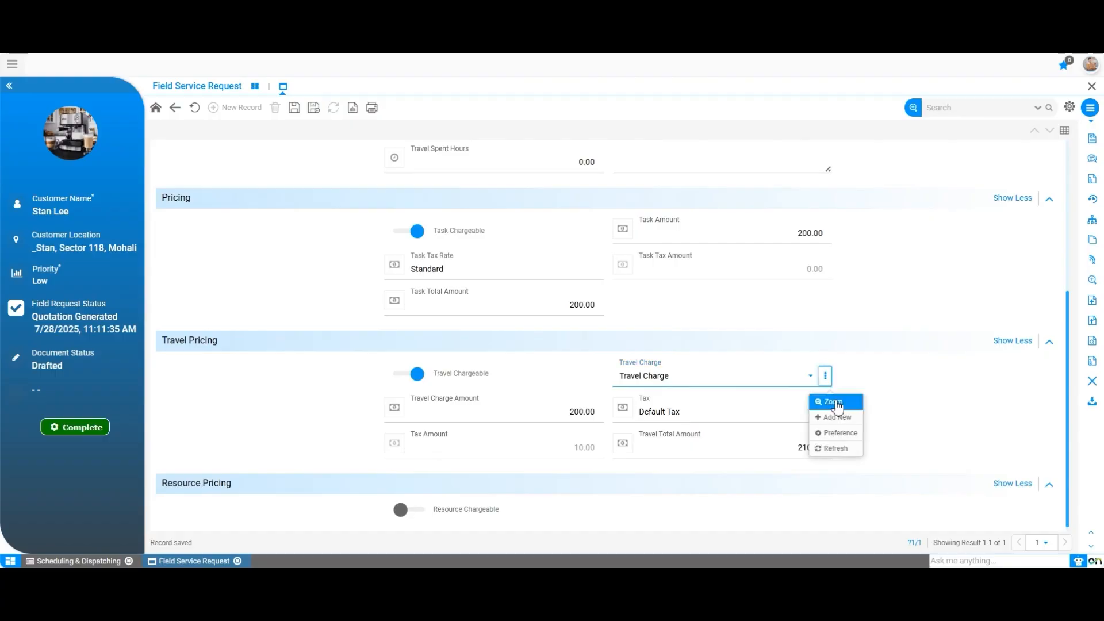
{"action": "left_click", "coordinate": [828, 400]}
{"action": "left_click", "coordinate": [52, 179]}
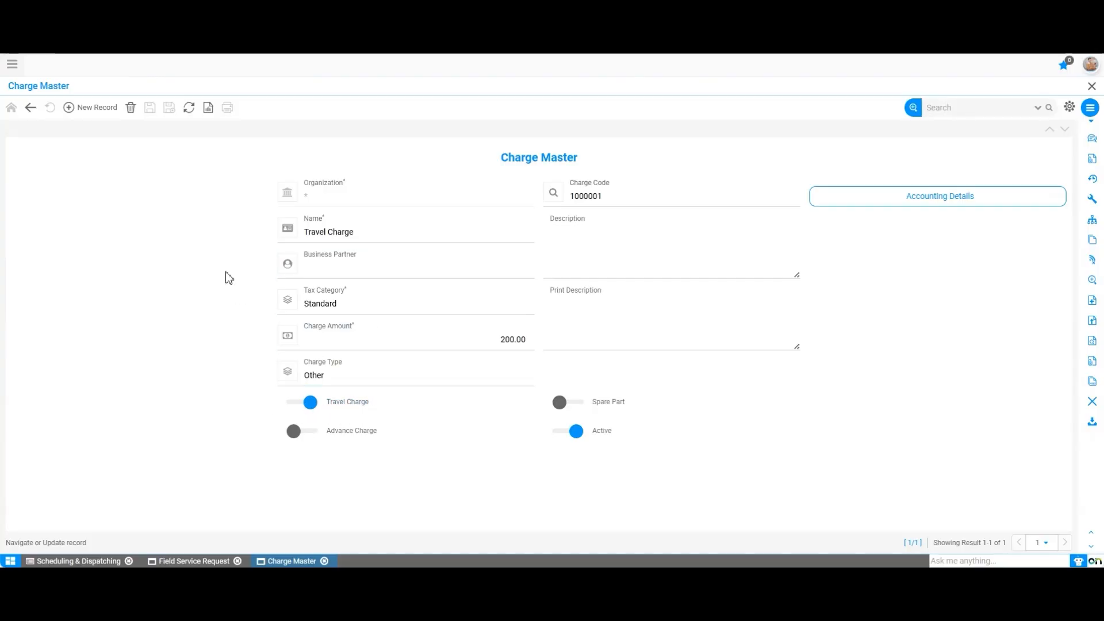
{"action": "left_click", "coordinate": [304, 235]}
{"action": "left_click", "coordinate": [485, 342]}
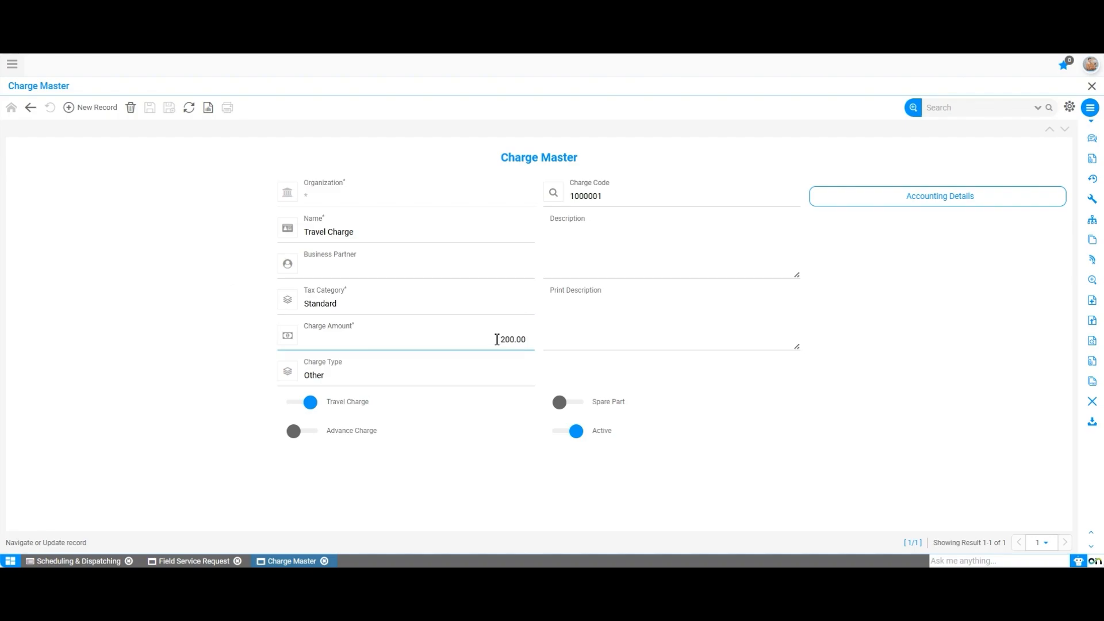
{"action": "left_click", "coordinate": [202, 561]}
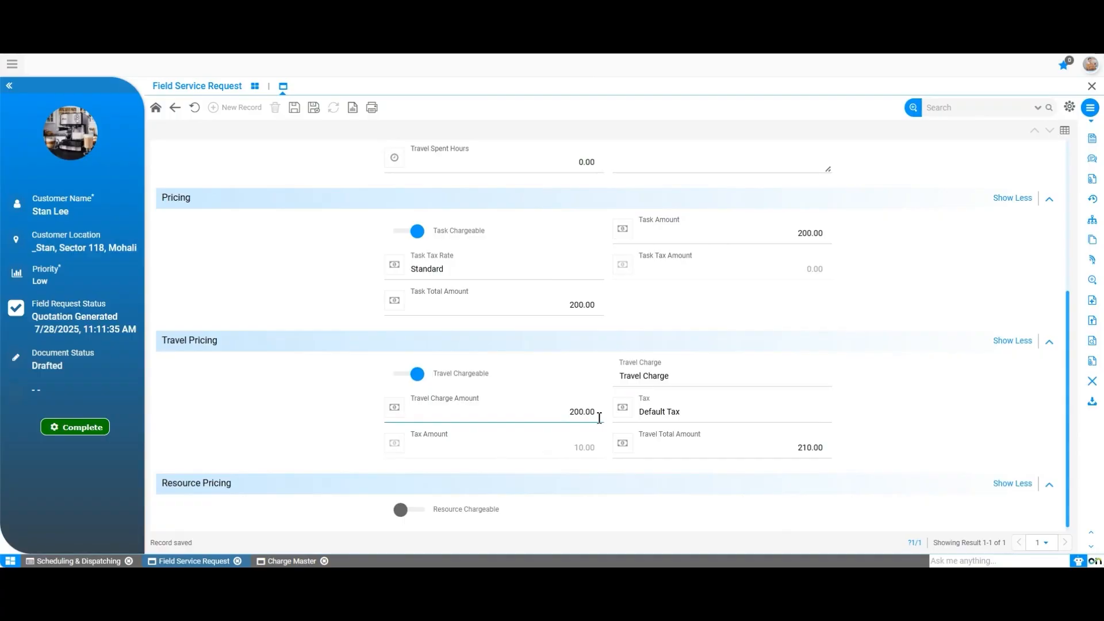
{"action": "left_click", "coordinate": [695, 414]}
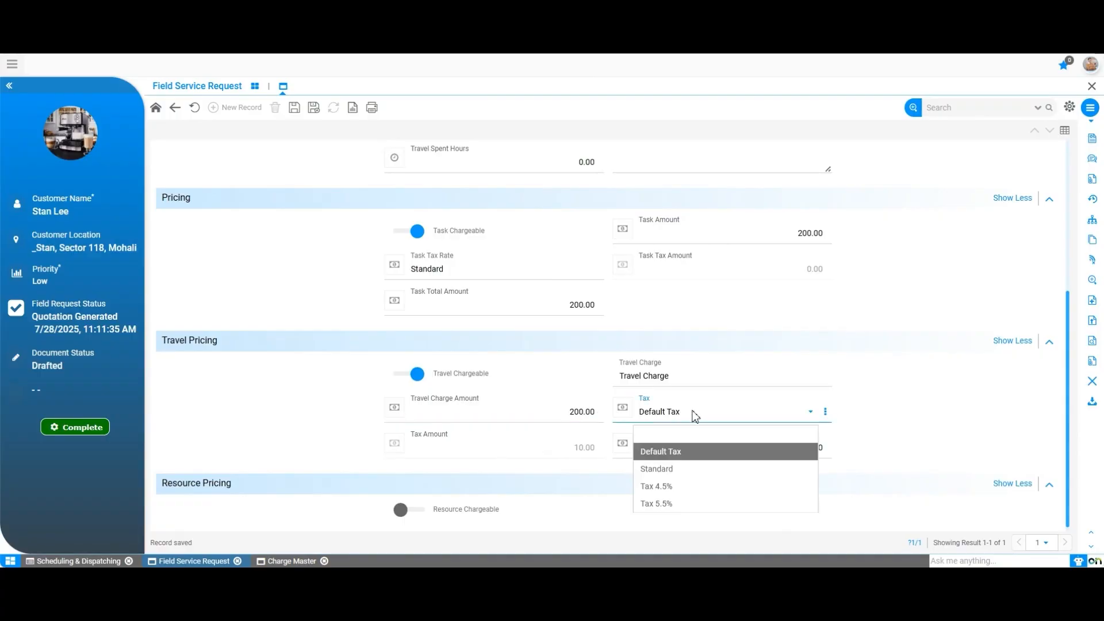
{"action": "left_click", "coordinate": [695, 414]}
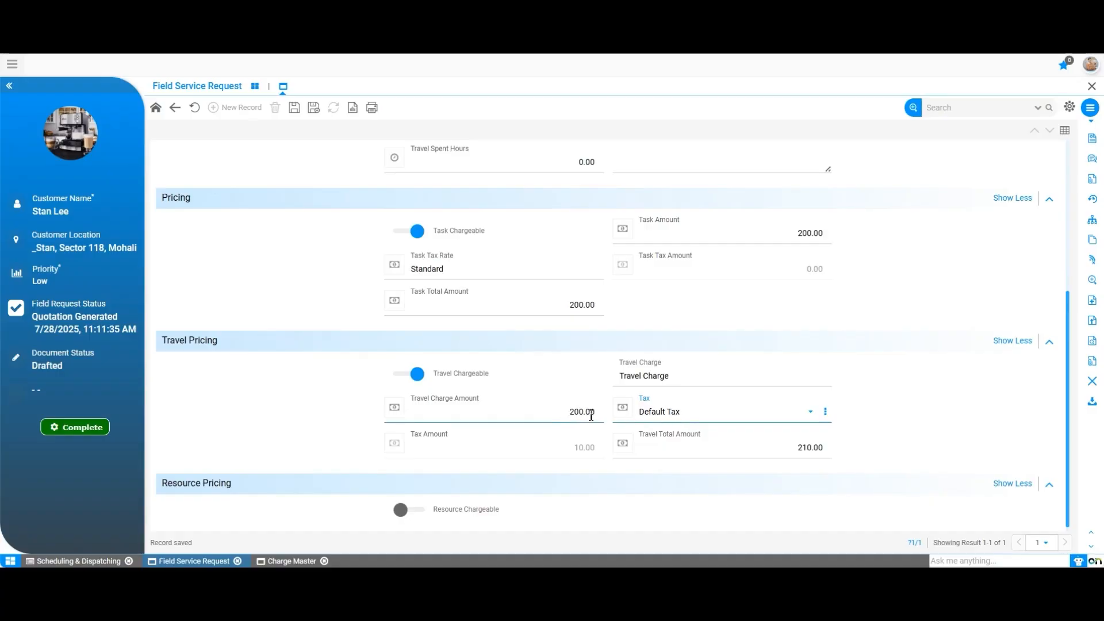
Set the inspection task's travel estimate to 0.30 hours
{"action": "scroll", "coordinate": [707, 424], "scroll_direction": "up", "scroll_amount": 3}
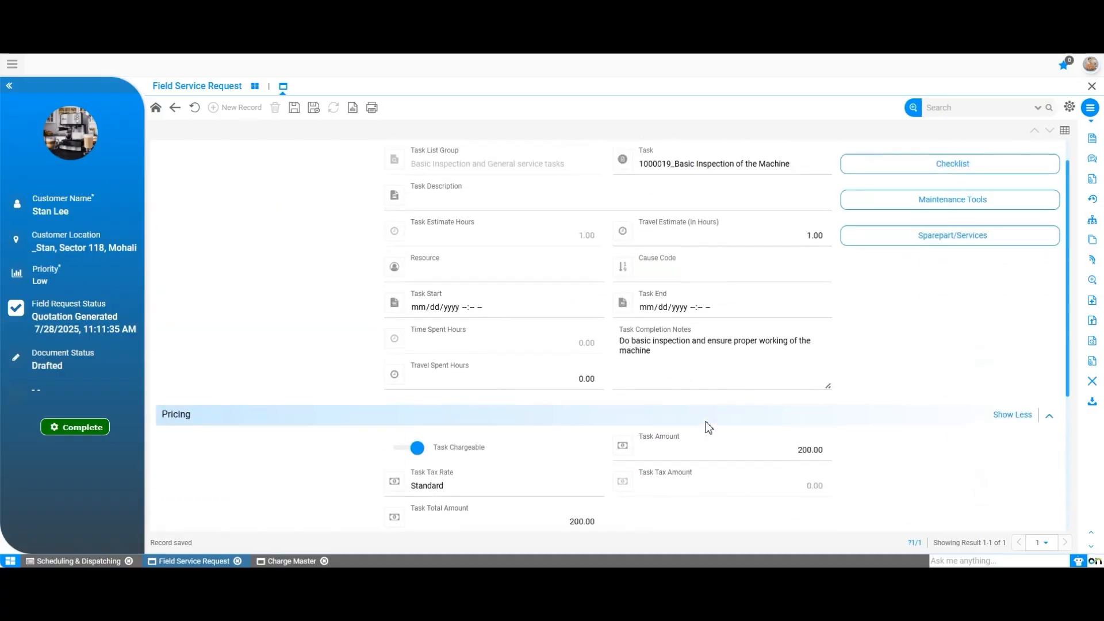
{"action": "left_click", "coordinate": [801, 237]}
{"action": "key", "text": "Right"}
{"action": "key", "text": "BackSpace"}
{"action": "key", "text": "BackSpace"}
{"action": "key", "text": "BackSpace"}
{"action": "key", "text": "BackSpace"}
{"action": "type", "text": ".30"}
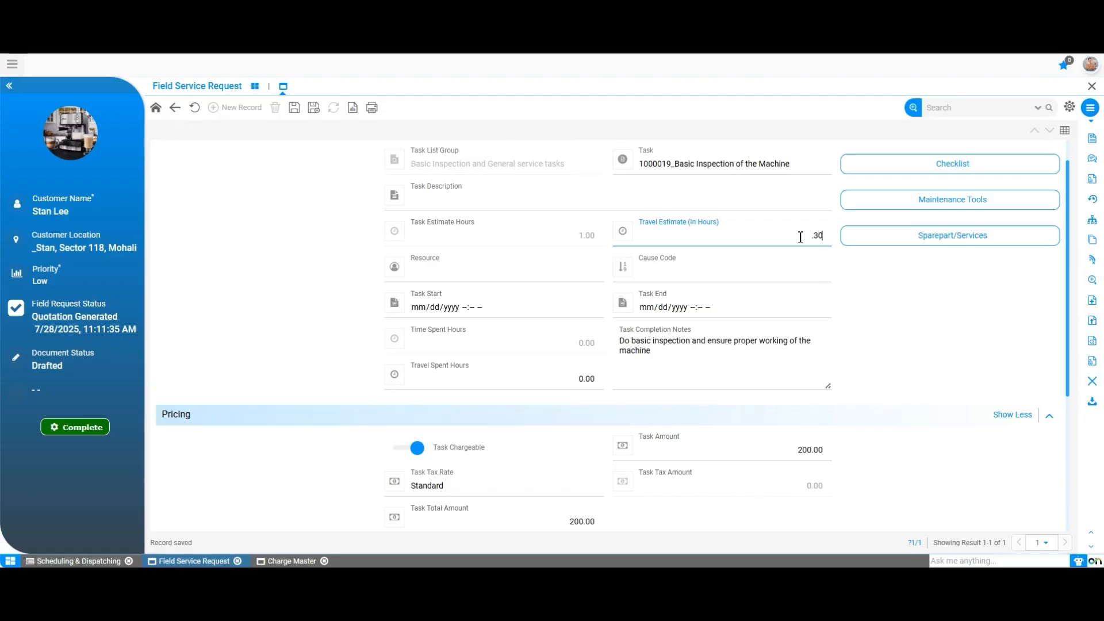
{"action": "left_click", "coordinate": [919, 326]}
Check the task's travel charge amount and travel total against the revised travel estimate
{"action": "scroll", "coordinate": [919, 326], "scroll_direction": "down", "scroll_amount": 3}
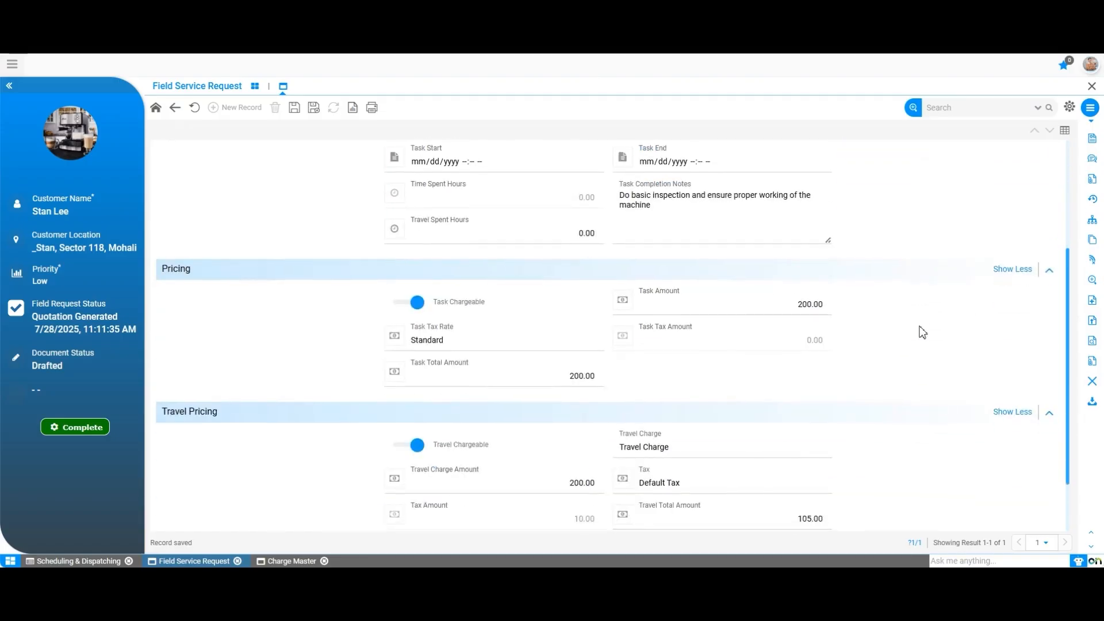
{"action": "left_click", "coordinate": [701, 454]}
{"action": "left_click", "coordinate": [582, 413]}
{"action": "left_click", "coordinate": [711, 457]}
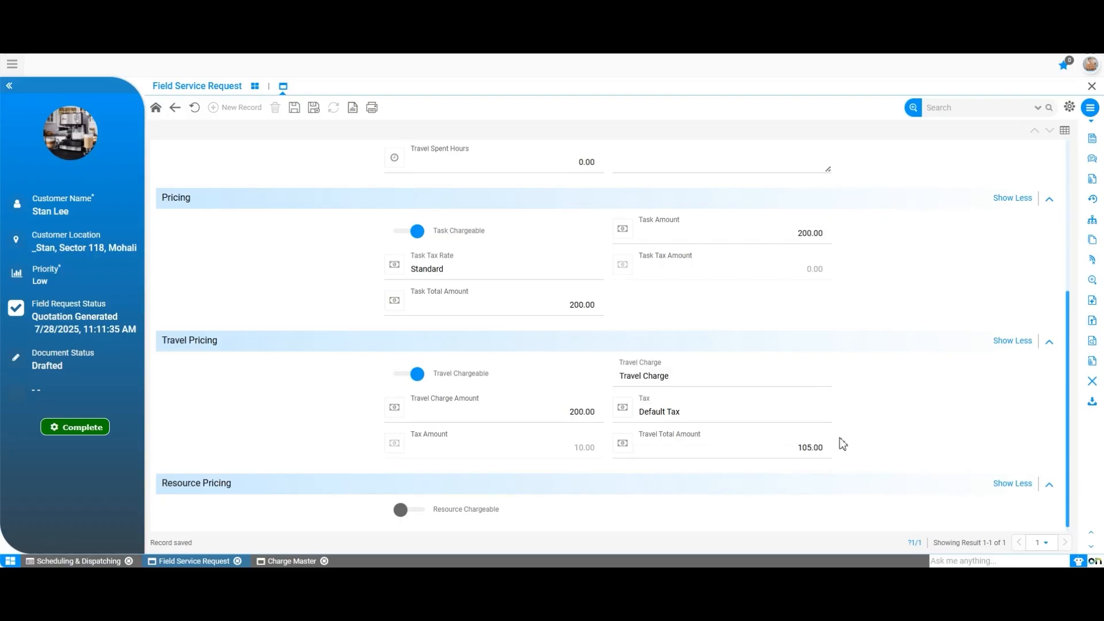
{"action": "scroll", "coordinate": [862, 439], "scroll_direction": "up", "scroll_amount": 3}
{"action": "scroll", "coordinate": [865, 437], "scroll_direction": "down", "scroll_amount": 3}
Assign the first technician in the resource list to the basic inspection task and save the record
{"action": "scroll", "coordinate": [670, 467], "scroll_direction": "down", "scroll_amount": 1}
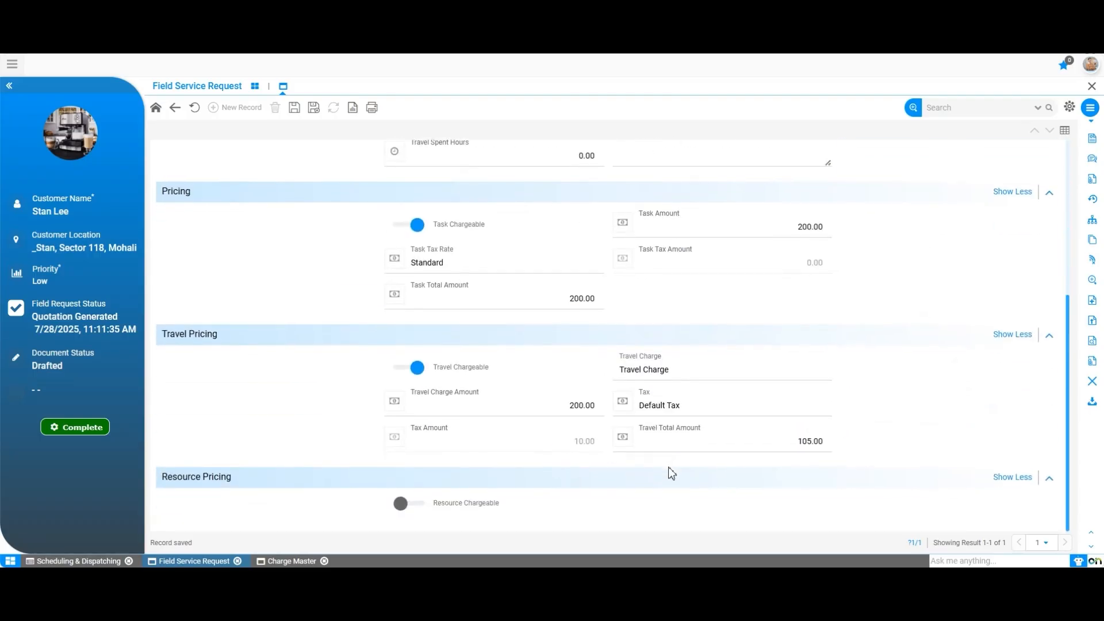
{"action": "left_click", "coordinate": [401, 504]}
{"action": "left_click", "coordinate": [505, 308]}
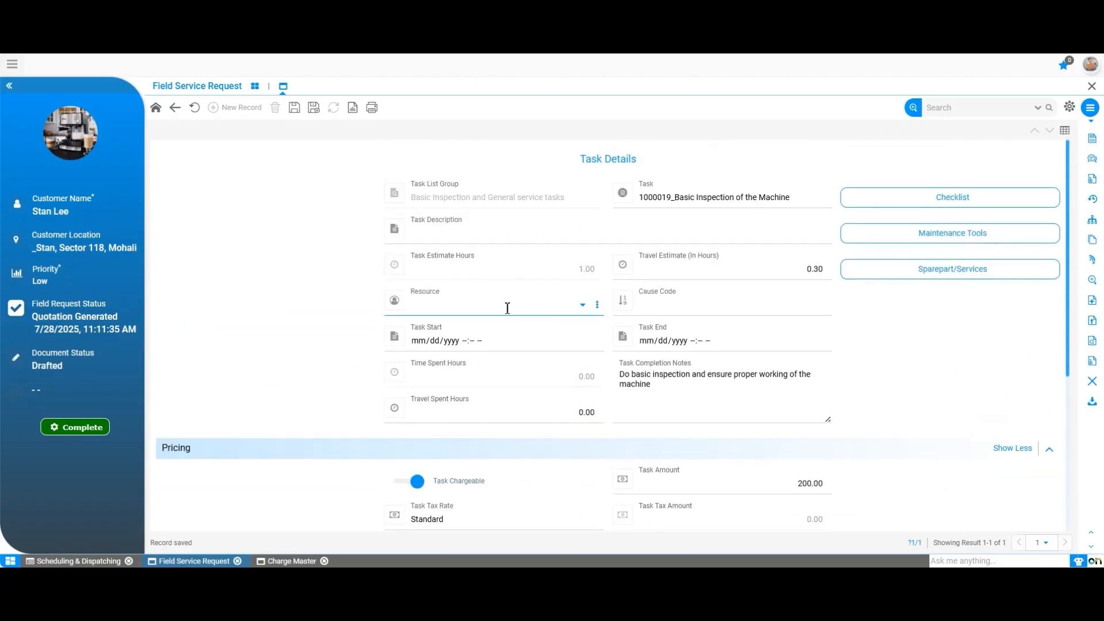
{"action": "left_click", "coordinate": [584, 305]}
{"action": "left_click", "coordinate": [710, 228]}
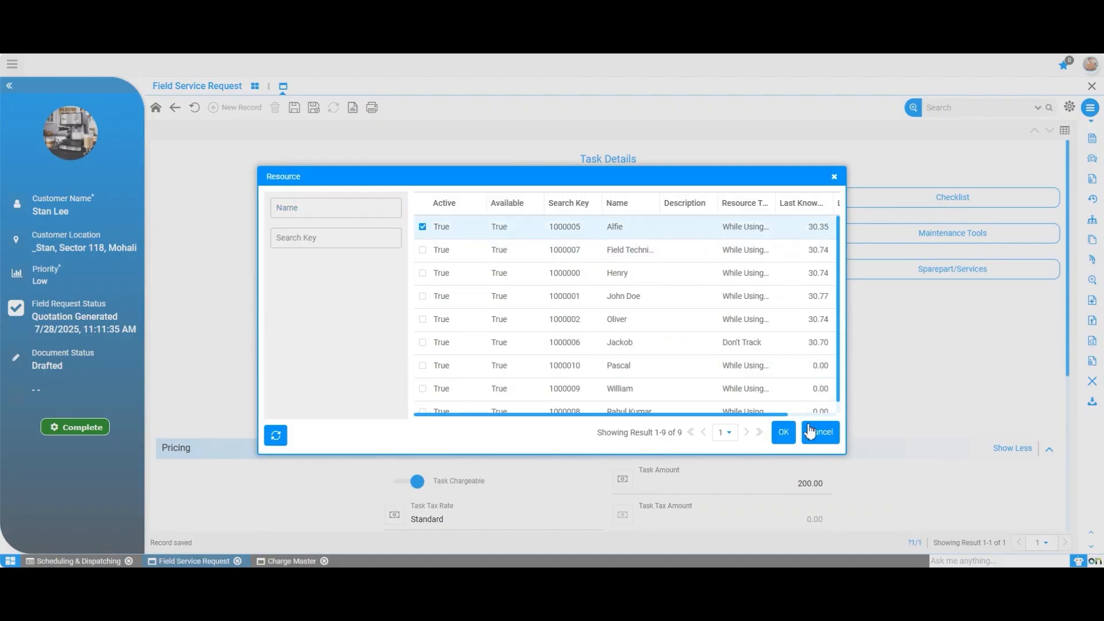
{"action": "left_click", "coordinate": [783, 432]}
{"action": "left_click", "coordinate": [294, 108]}
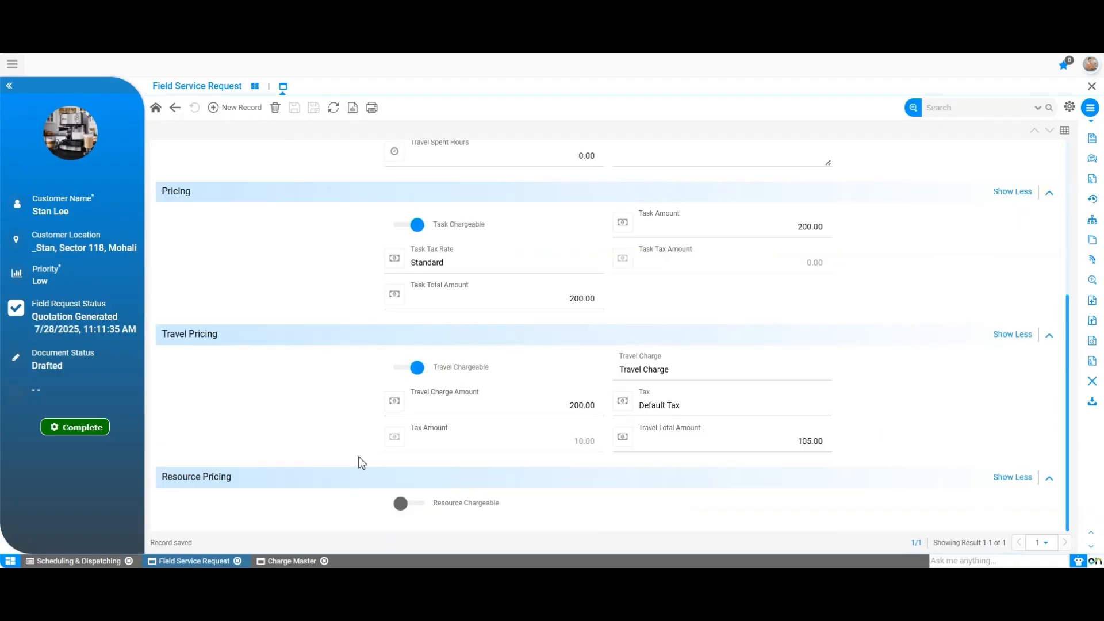
Make the resource chargeable in the inspection task's resource pricing and choose Engineer as the resource product
{"action": "left_click", "coordinate": [402, 505]}
{"action": "scroll", "coordinate": [418, 507], "scroll_direction": "down", "scroll_amount": 2}
{"action": "scroll", "coordinate": [418, 506], "scroll_direction": "down", "scroll_amount": 2}
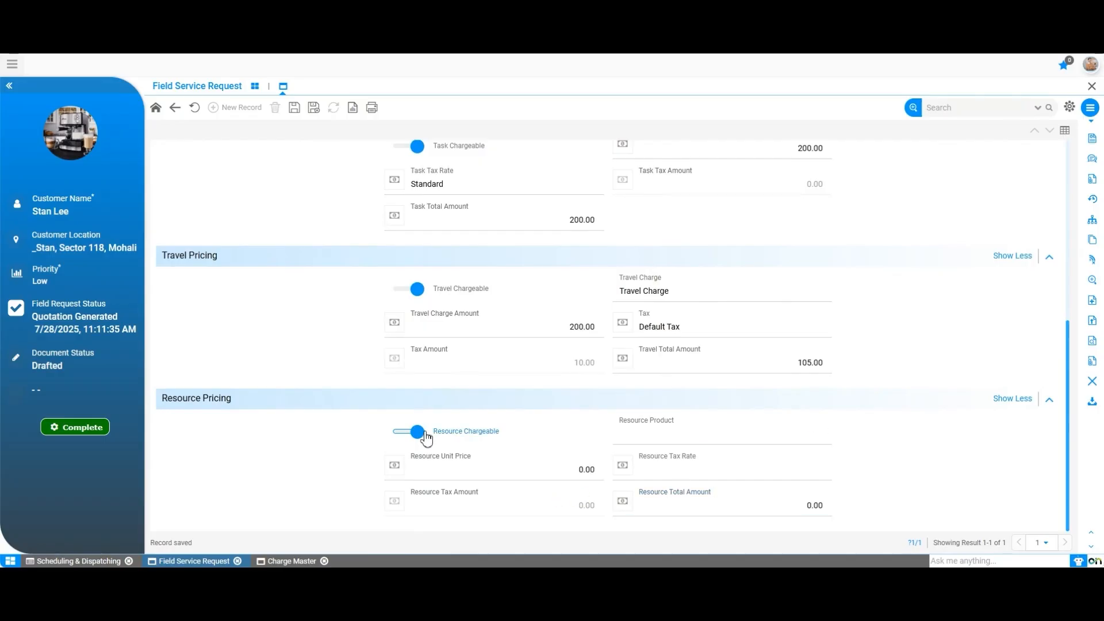
{"action": "left_click", "coordinate": [695, 439]}
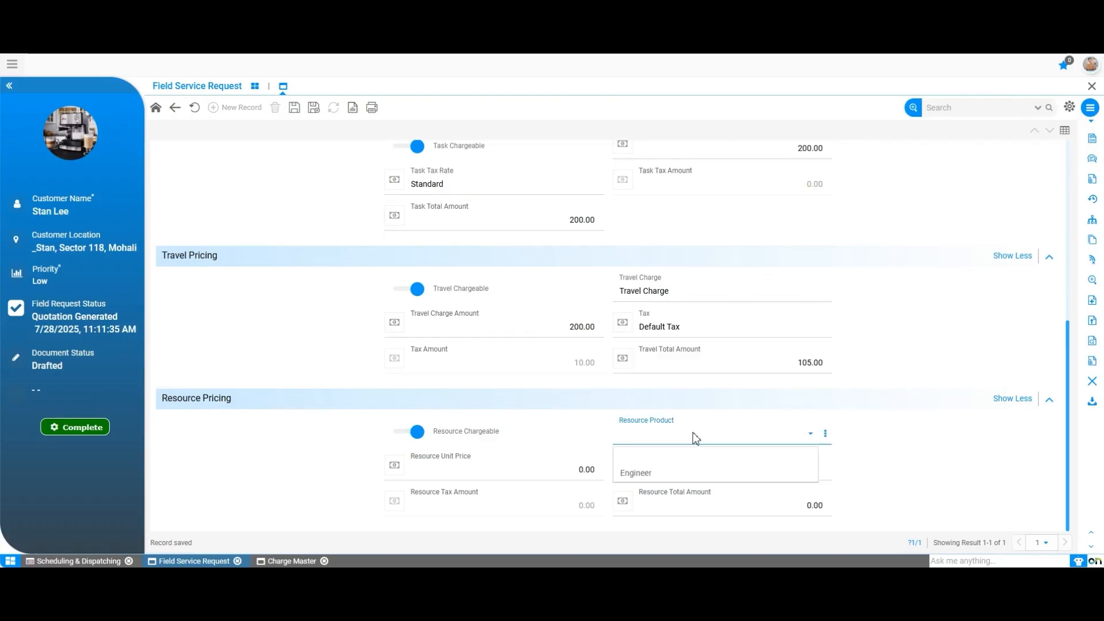
{"action": "left_click", "coordinate": [695, 465]}
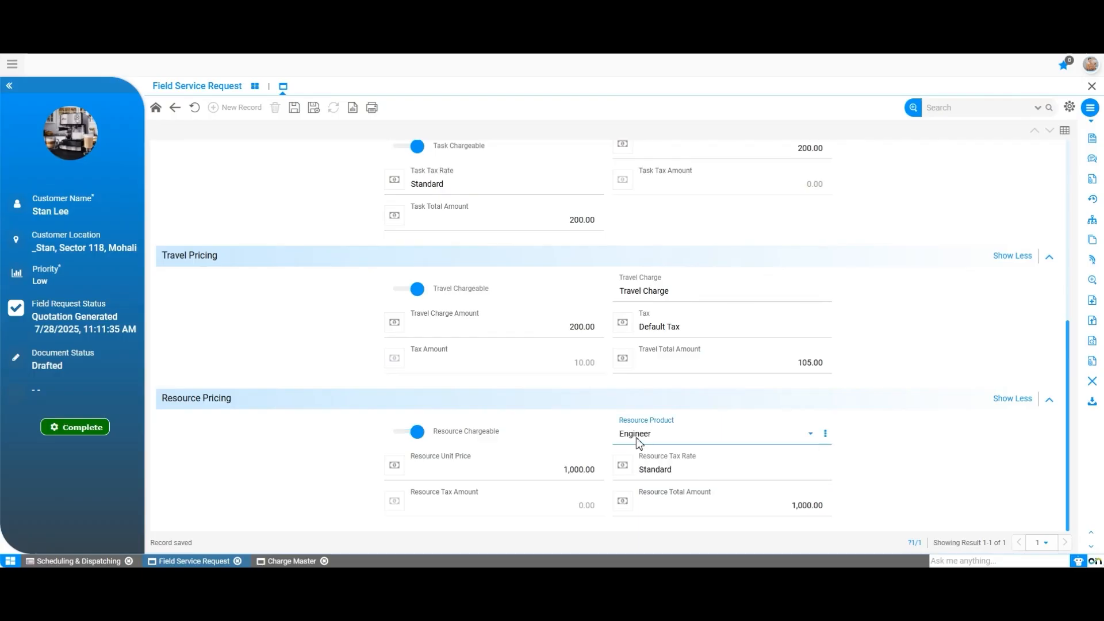
Zoom into the Engineer product's master record and review its product price
{"action": "left_click", "coordinate": [826, 436]}
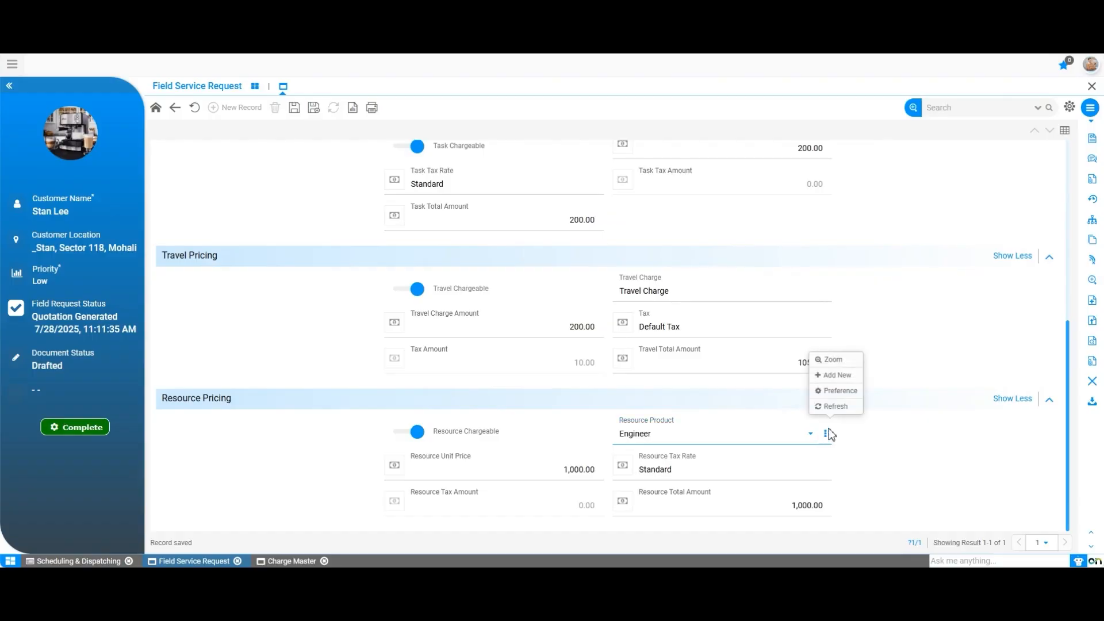
{"action": "left_click", "coordinate": [833, 359]}
{"action": "left_click", "coordinate": [357, 177]}
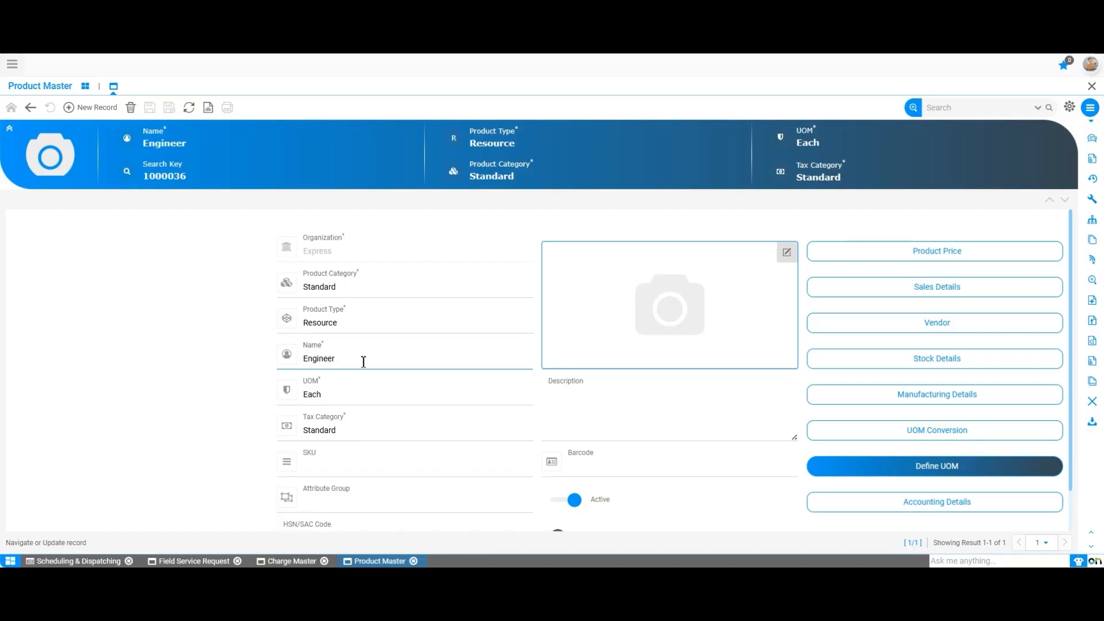
{"action": "left_click", "coordinate": [921, 257]}
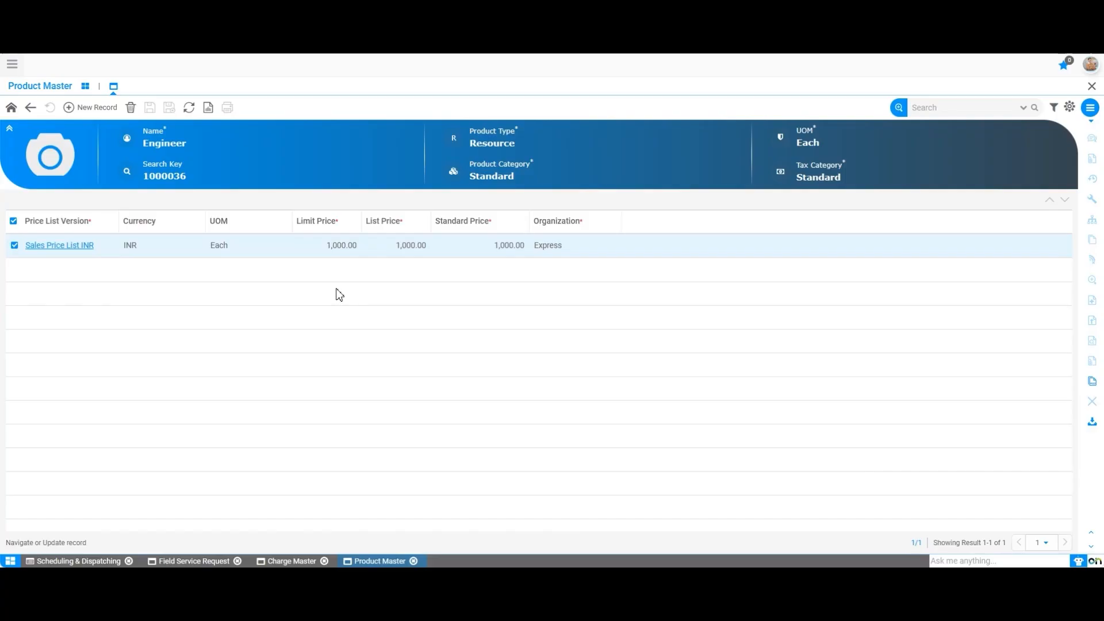
Look up the assigned technician among the resources in Service Maintenance Setup and check the linked resource product
{"action": "left_click", "coordinate": [12, 64]}
{"action": "type", "text": "service"}
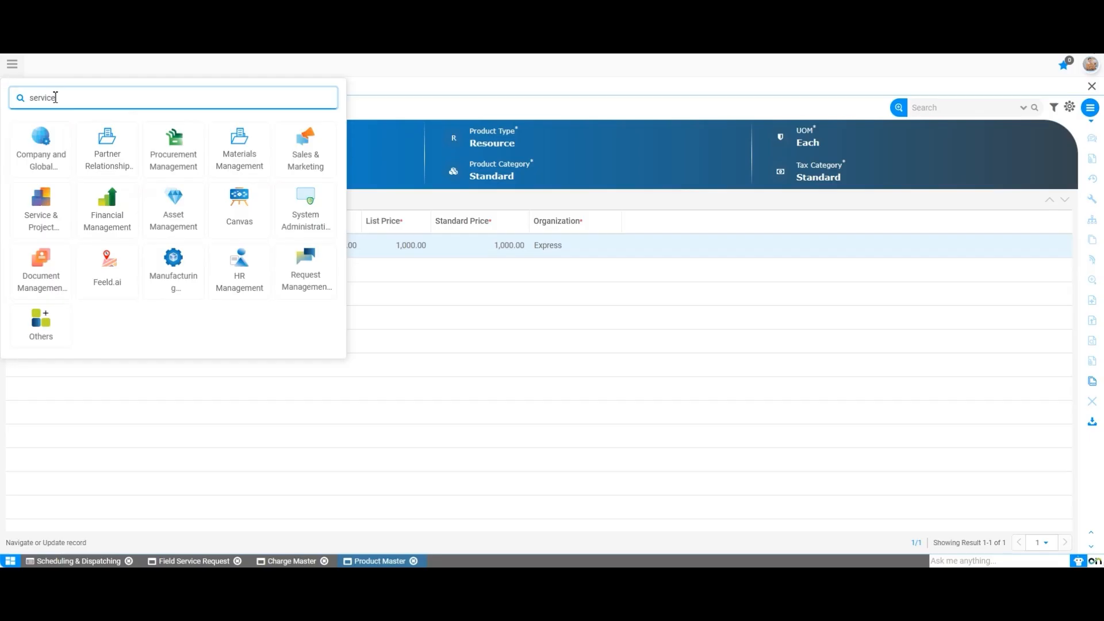
{"action": "key", "text": "Down"}
{"action": "key", "text": "Down"}
{"action": "key", "text": "Down"}
{"action": "key", "text": "Down"}
{"action": "key", "text": "Return"}
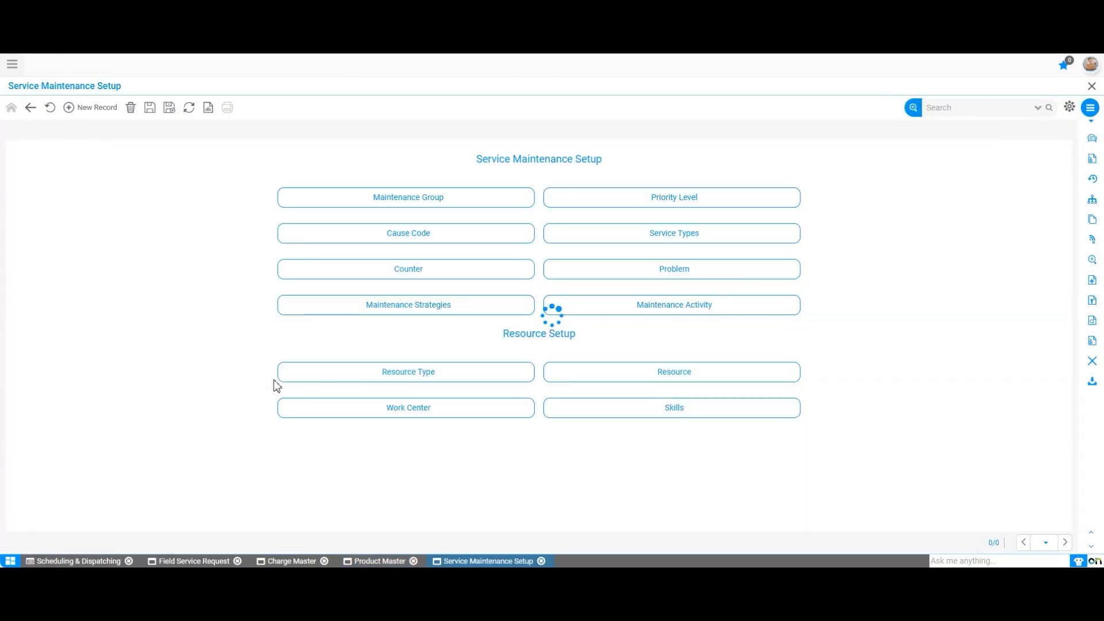
{"action": "left_click", "coordinate": [687, 378]}
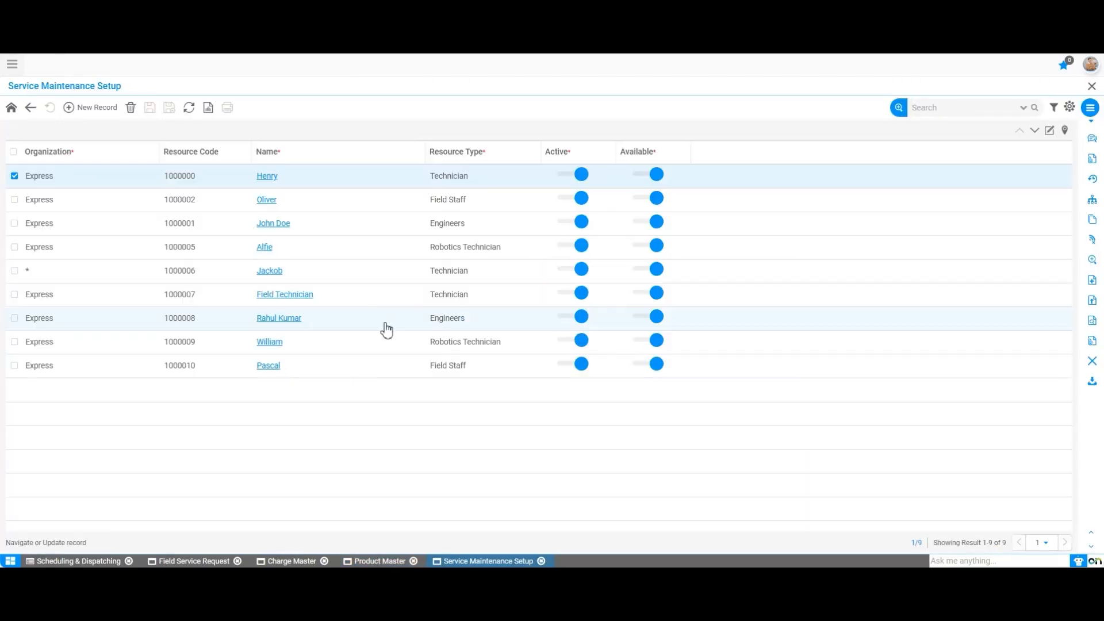
{"action": "left_click", "coordinate": [271, 248]}
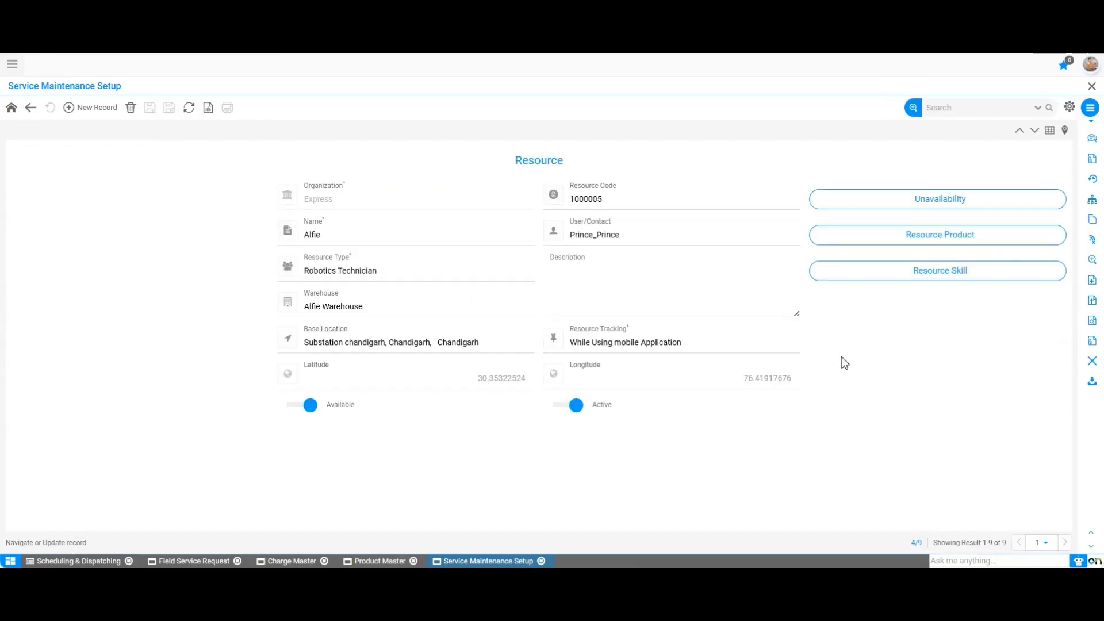
{"action": "left_click", "coordinate": [970, 243]}
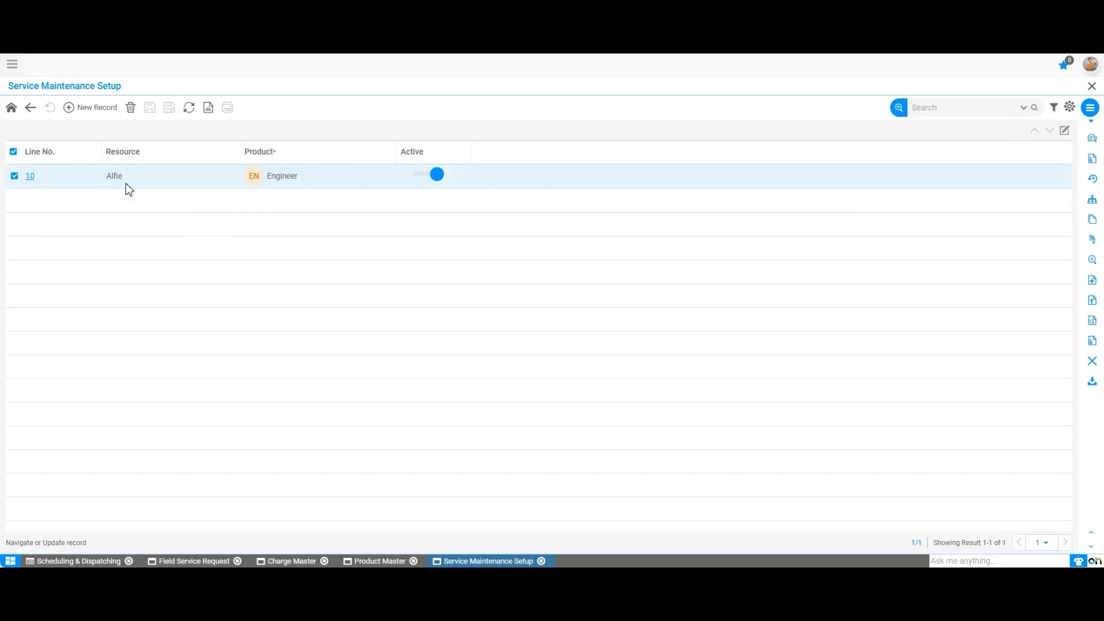
{"action": "left_click", "coordinate": [29, 112]}
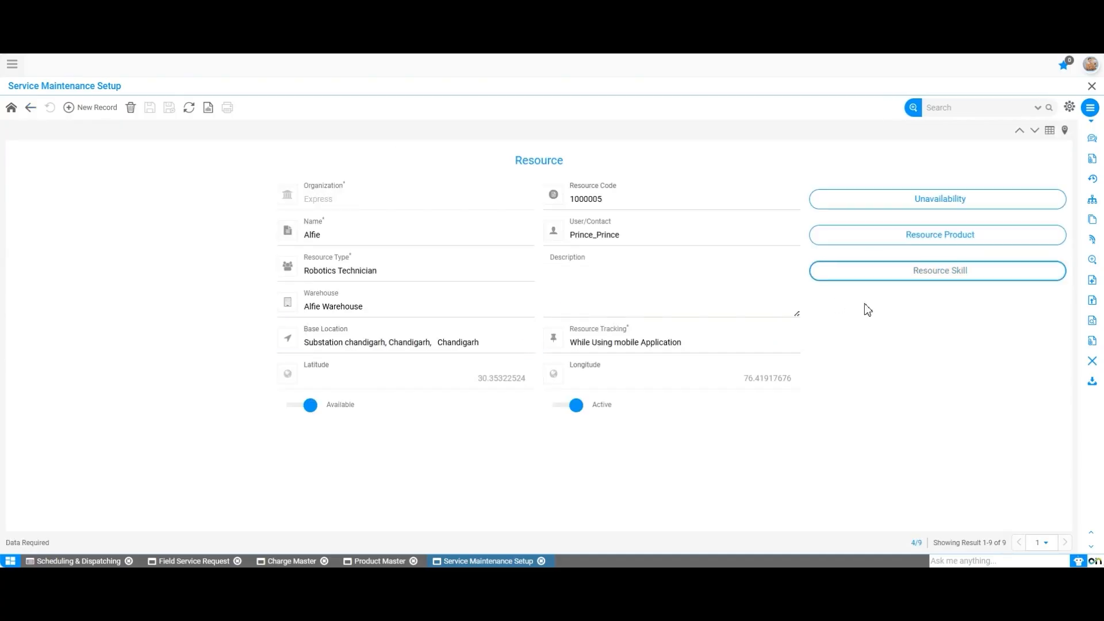
Return to the field service request, set the task's resource tax rate to Default Tax and save the record
{"action": "left_click", "coordinate": [208, 562]}
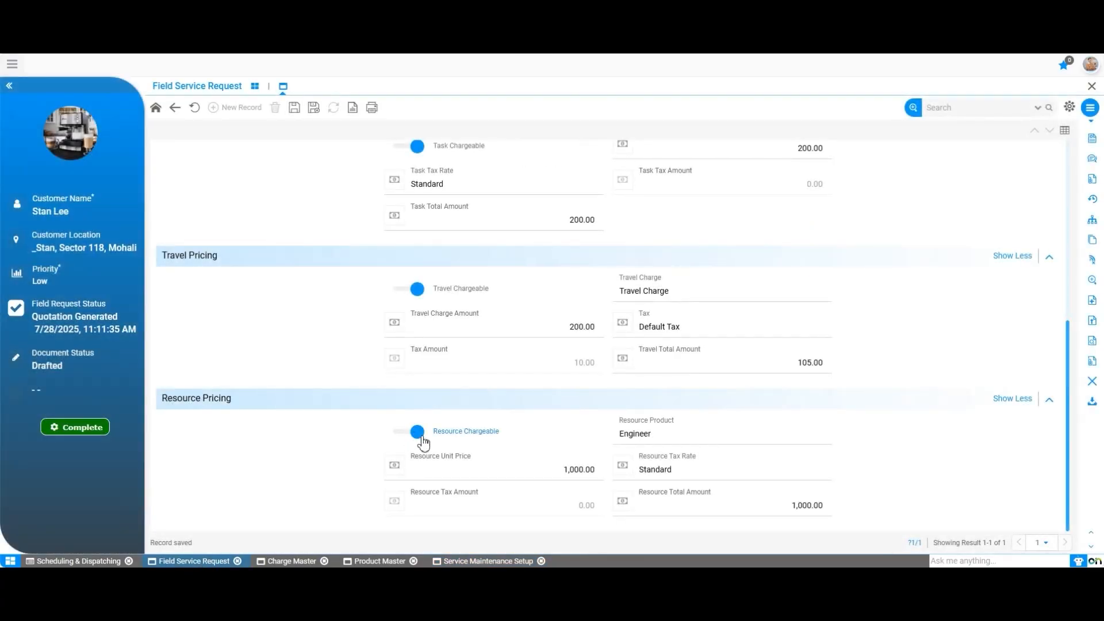
{"action": "left_click", "coordinate": [727, 467]}
{"action": "left_click", "coordinate": [717, 514]}
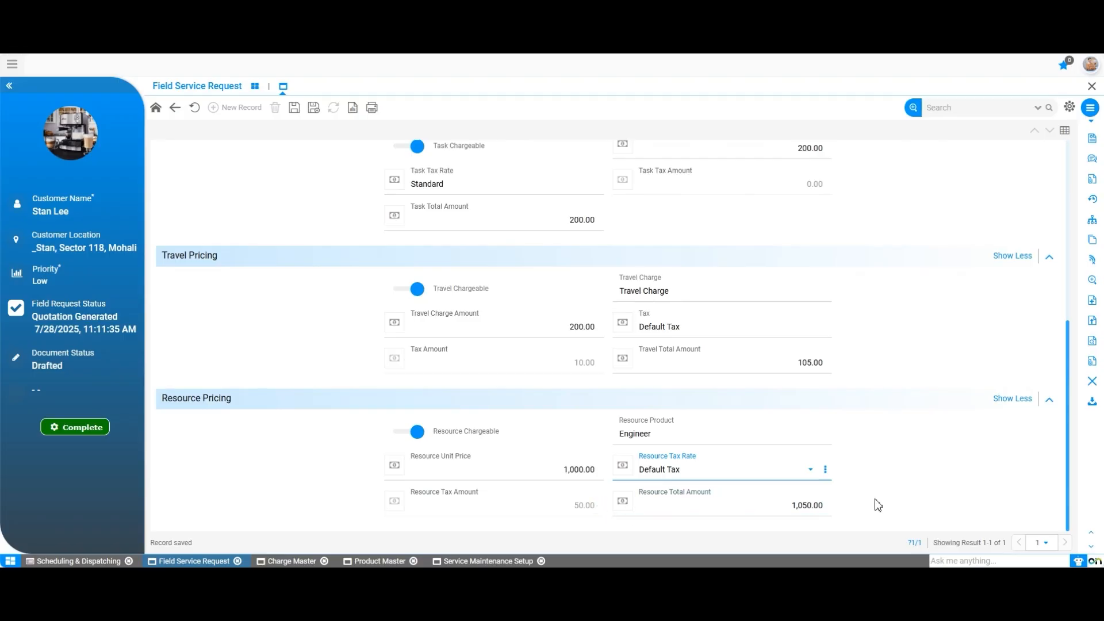
{"action": "scroll", "coordinate": [878, 505], "scroll_direction": "up", "scroll_amount": 5}
{"action": "scroll", "coordinate": [578, 269], "scroll_direction": "down", "scroll_amount": 5}
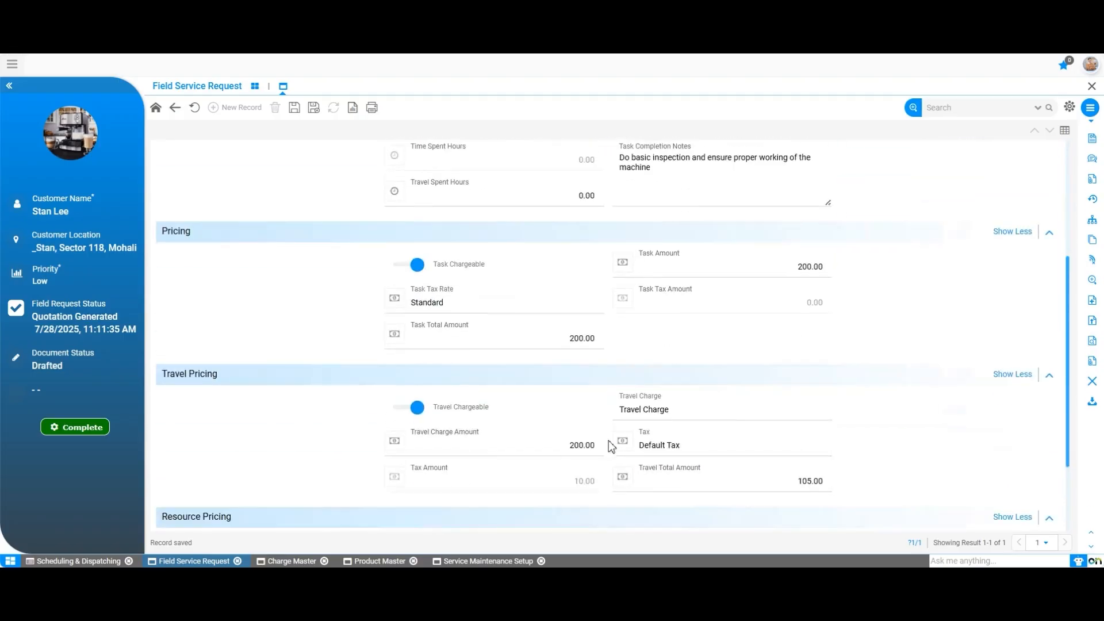
{"action": "scroll", "coordinate": [529, 276], "scroll_direction": "up", "scroll_amount": 5}
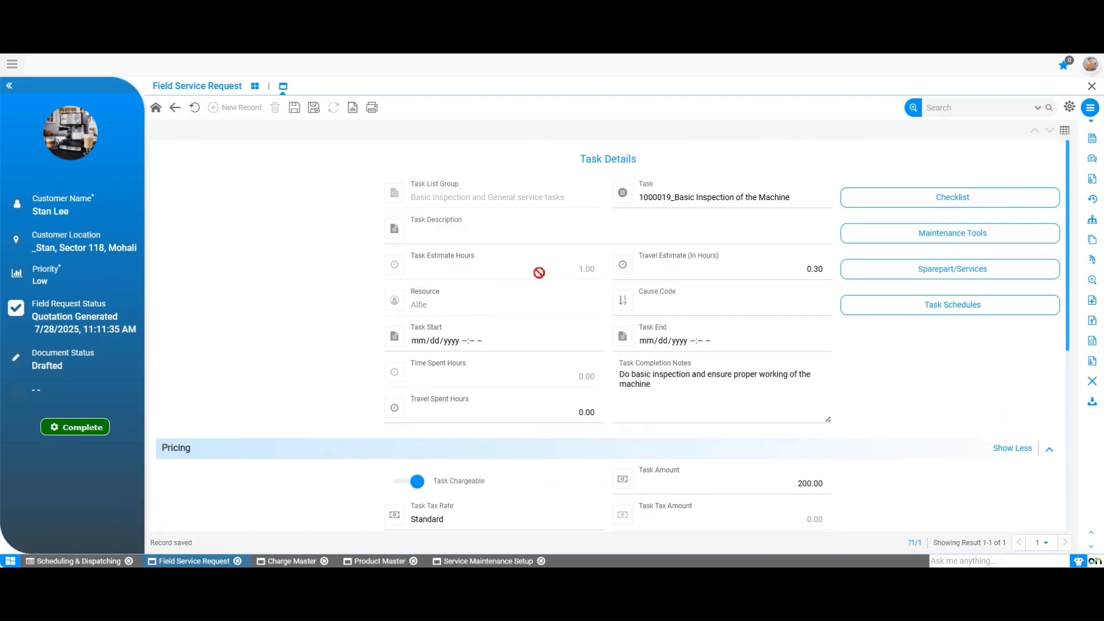
{"action": "left_click", "coordinate": [294, 108]}
{"action": "scroll", "coordinate": [324, 440], "scroll_direction": "down", "scroll_amount": 5}
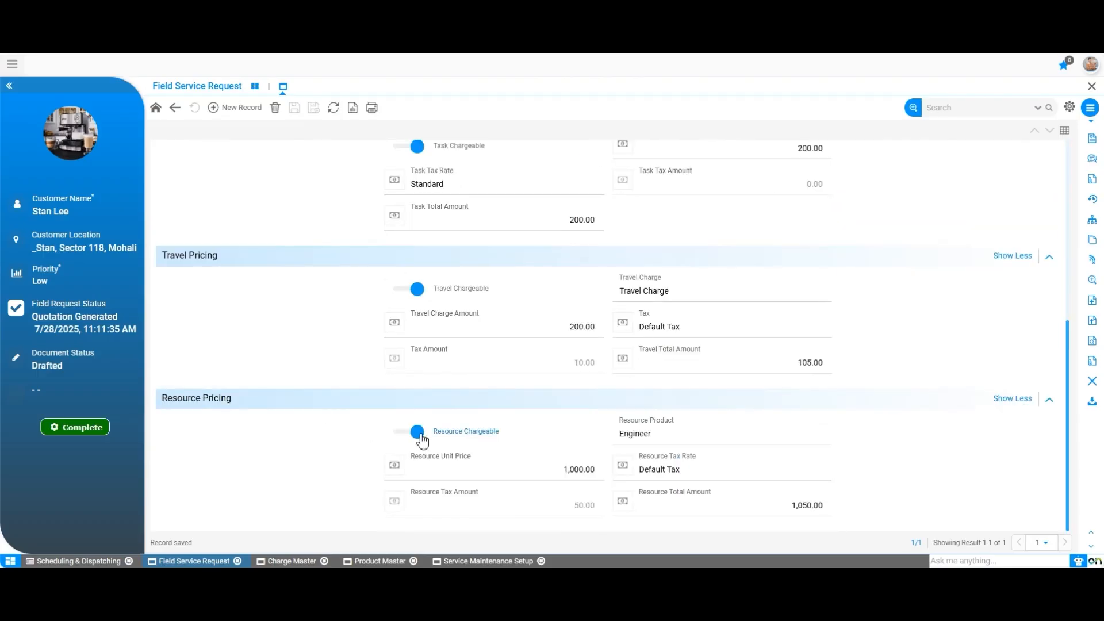
Turn off Resource Chargeable and Travel Chargeable for the inspection task and save the record
{"action": "scroll", "coordinate": [409, 276], "scroll_direction": "up", "scroll_amount": 1}
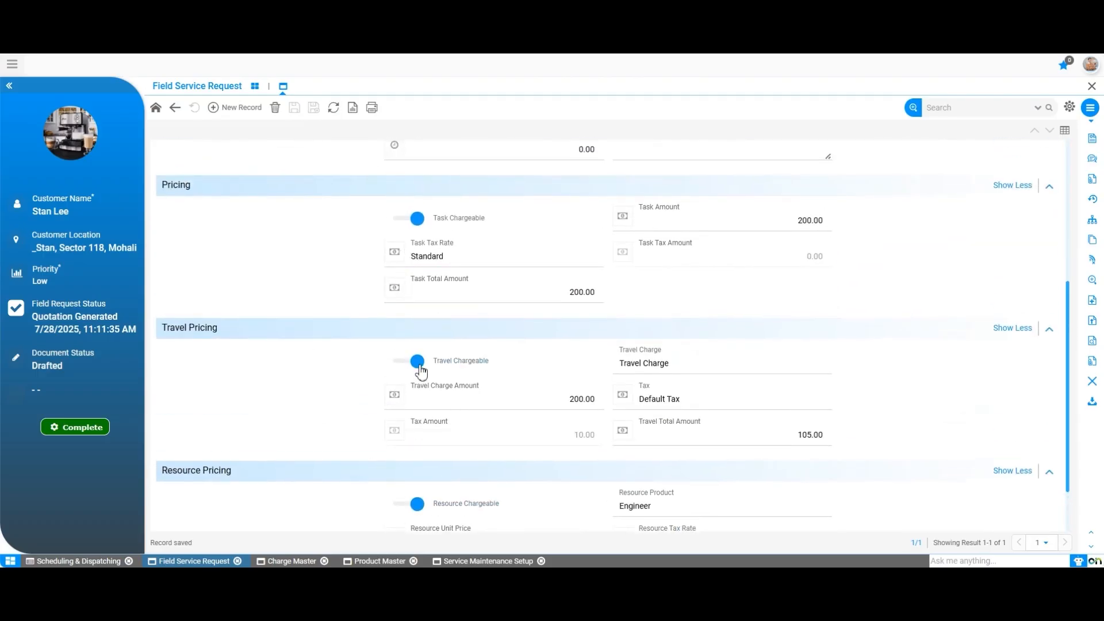
{"action": "left_click", "coordinate": [417, 506]}
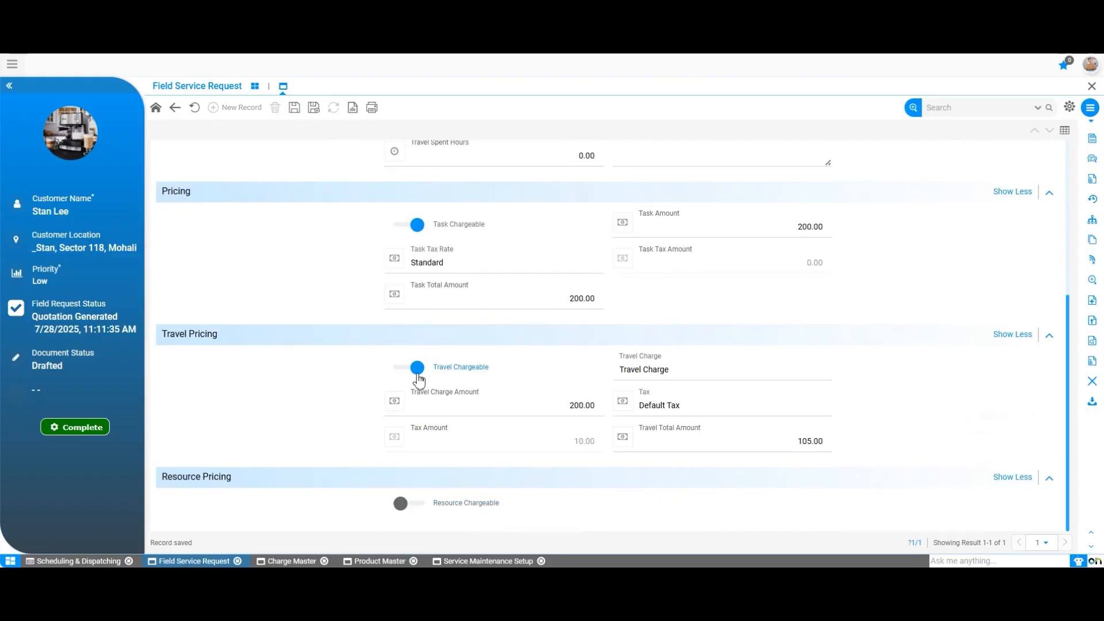
{"action": "left_click", "coordinate": [418, 368]}
{"action": "scroll", "coordinate": [281, 251], "scroll_direction": "up", "scroll_amount": 3}
{"action": "left_click", "coordinate": [296, 111]}
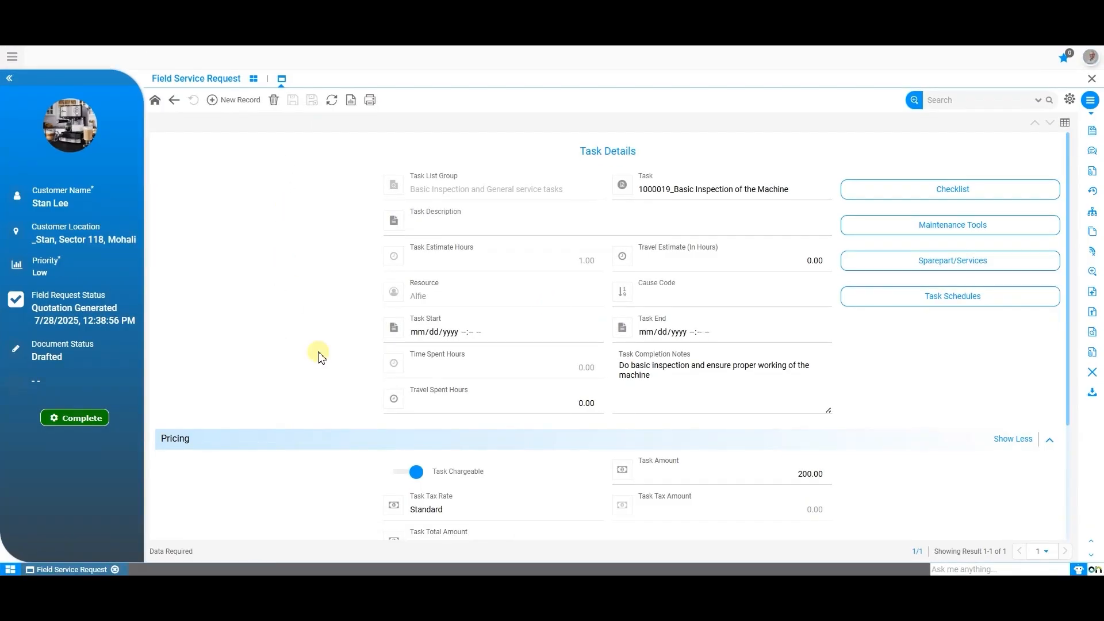
Go to Scheduling & Dispatching, open the Schedule Task form for the technician's Basic Inspection of the Machine task and check the pending hours
{"action": "left_click", "coordinate": [18, 58]}
{"action": "type", "text": "schedul"}
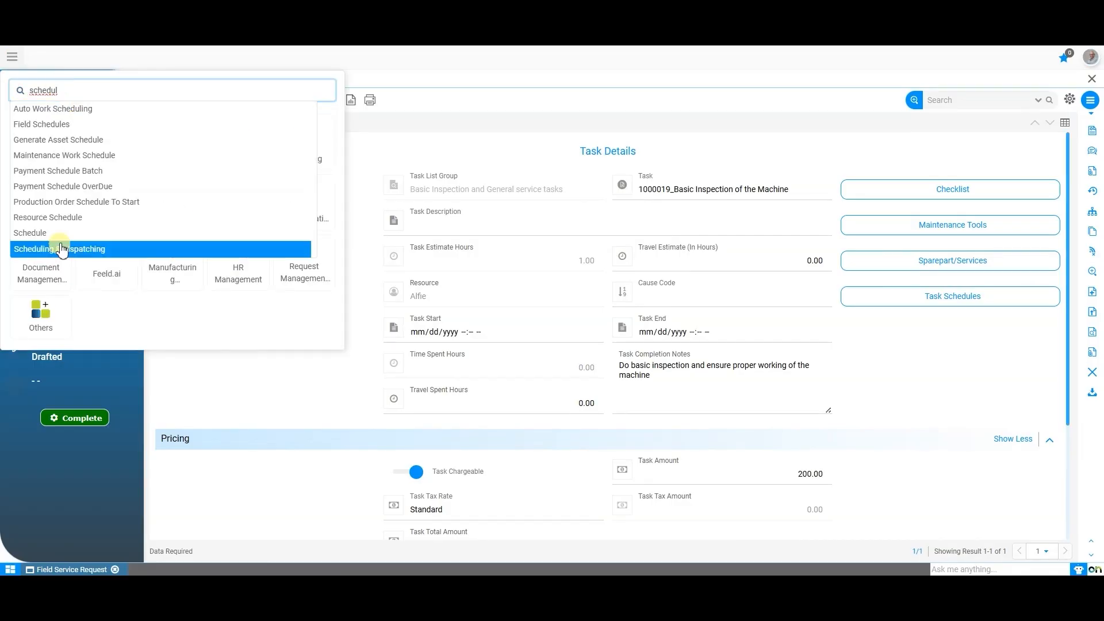
{"action": "left_click", "coordinate": [62, 250]}
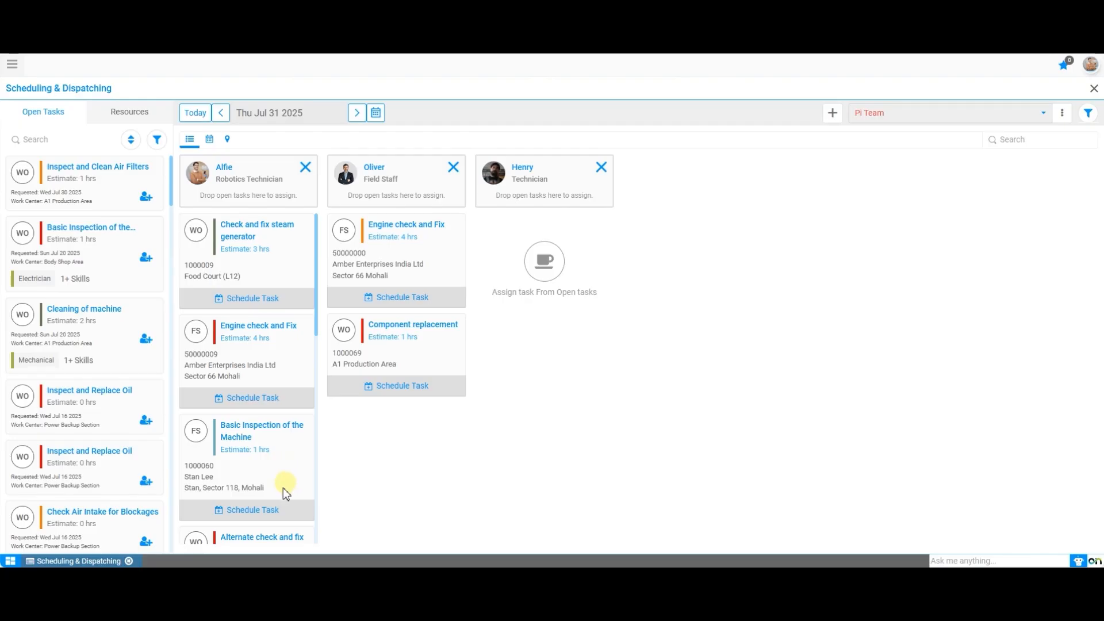
{"action": "left_click", "coordinate": [254, 514]}
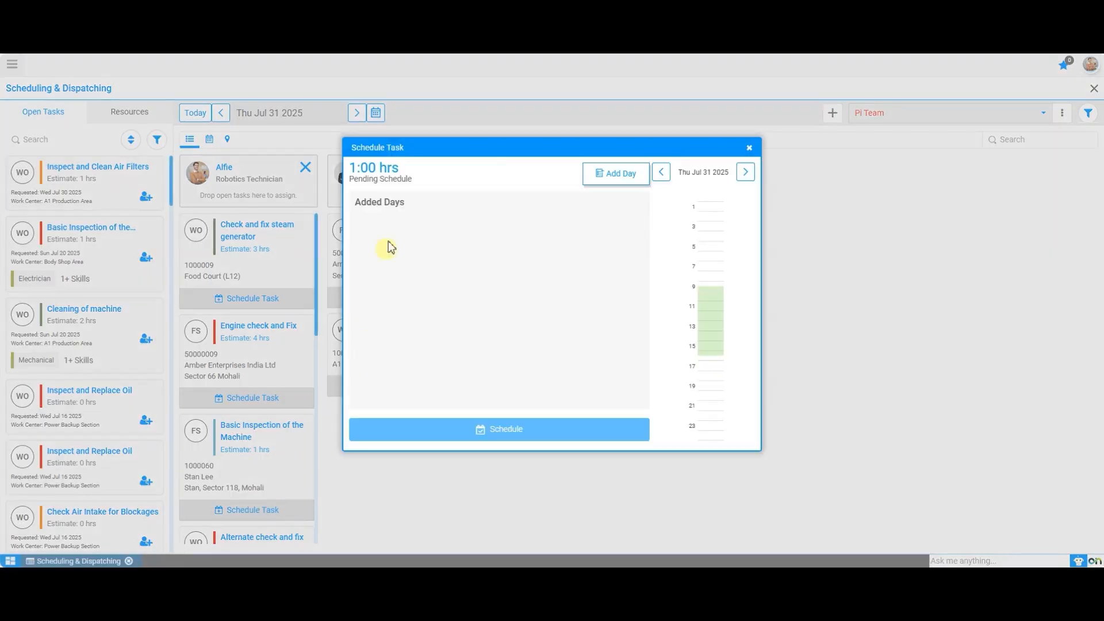
{"action": "left_click_drag", "start_coordinate": [500, 146], "coordinate": [496, 178]}
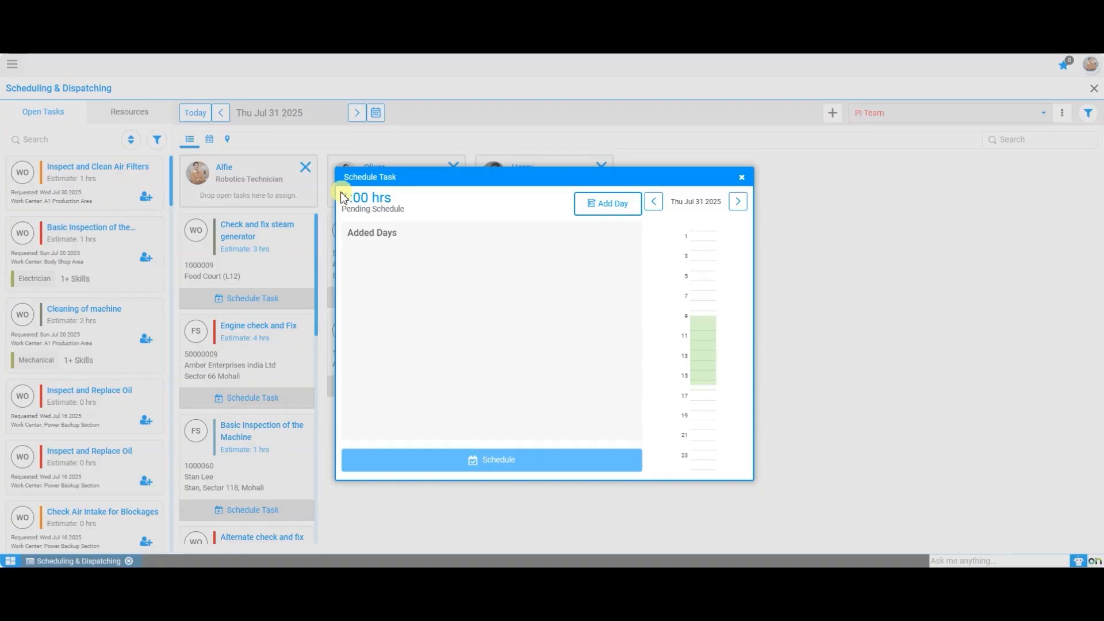
{"action": "left_click_drag", "start_coordinate": [346, 196], "coordinate": [398, 196]}
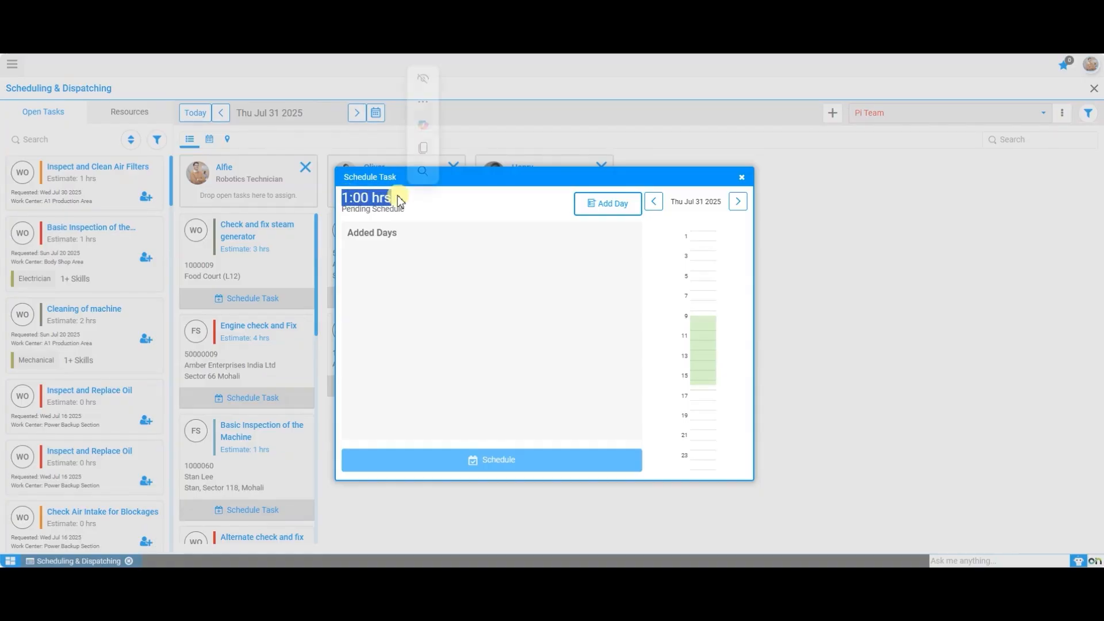
{"action": "left_click", "coordinate": [566, 204]}
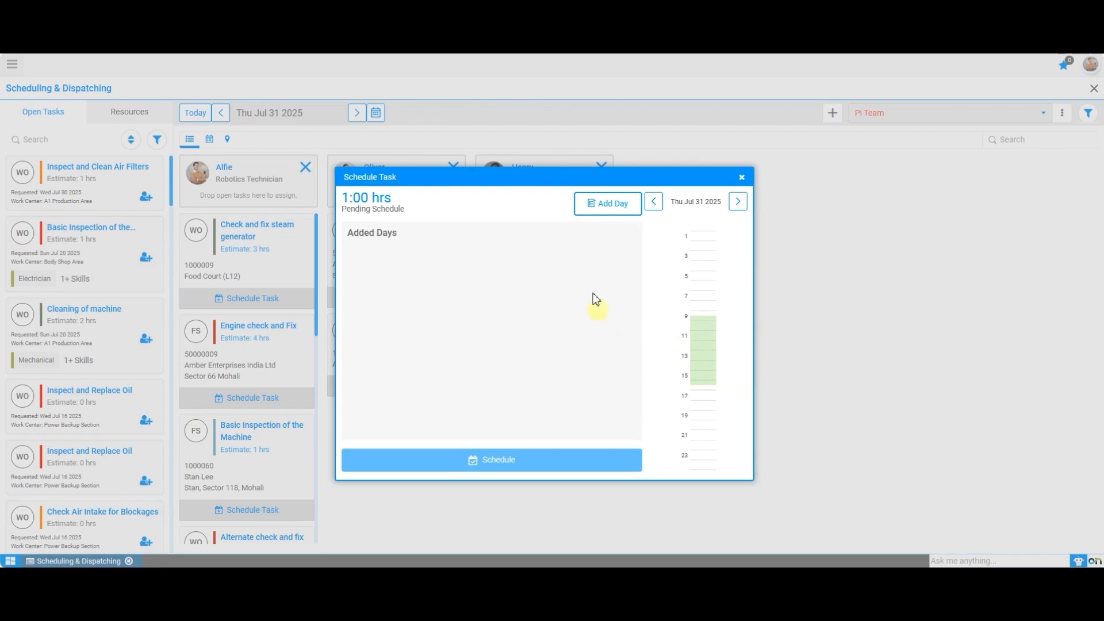
Add a schedule day for the Basic Inspection of the Machine task on Jul 31, 2025, from 02:00 PM to 03:00 PM
{"action": "left_click", "coordinate": [607, 210]}
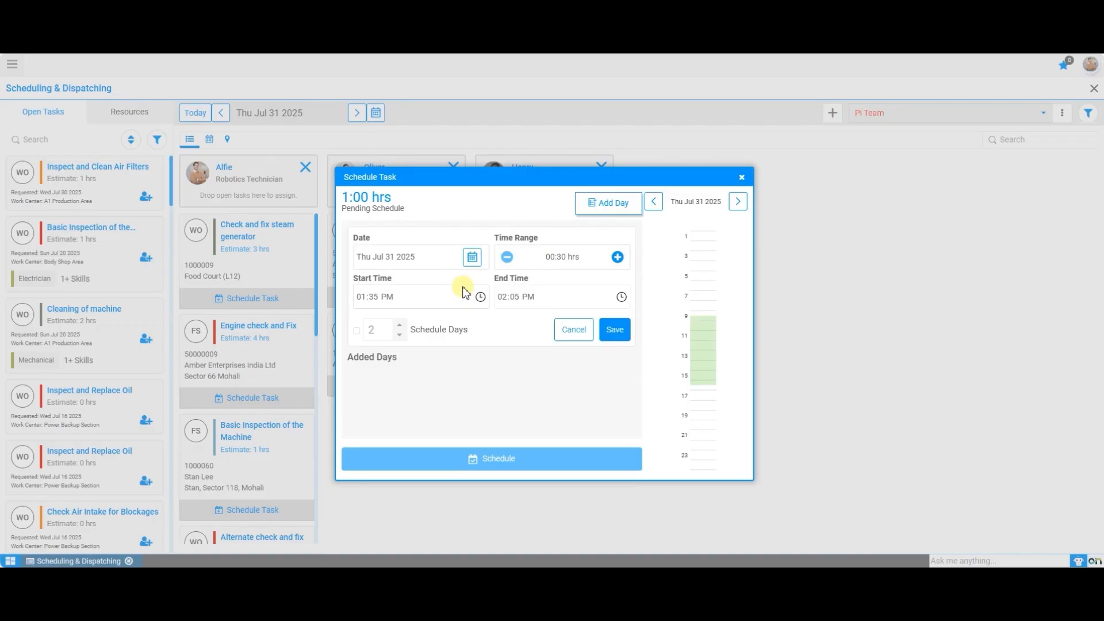
{"action": "left_click", "coordinate": [473, 259]}
{"action": "left_click", "coordinate": [569, 387]}
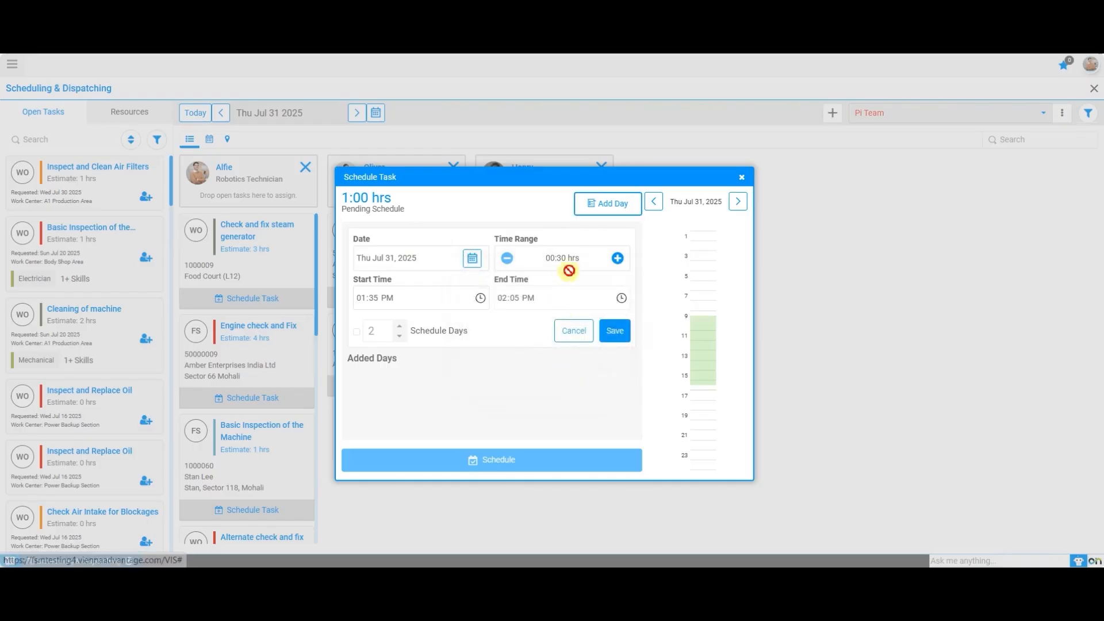
{"action": "left_click", "coordinate": [481, 298]}
{"action": "left_click", "coordinate": [371, 347]}
{"action": "left_click", "coordinate": [404, 344]}
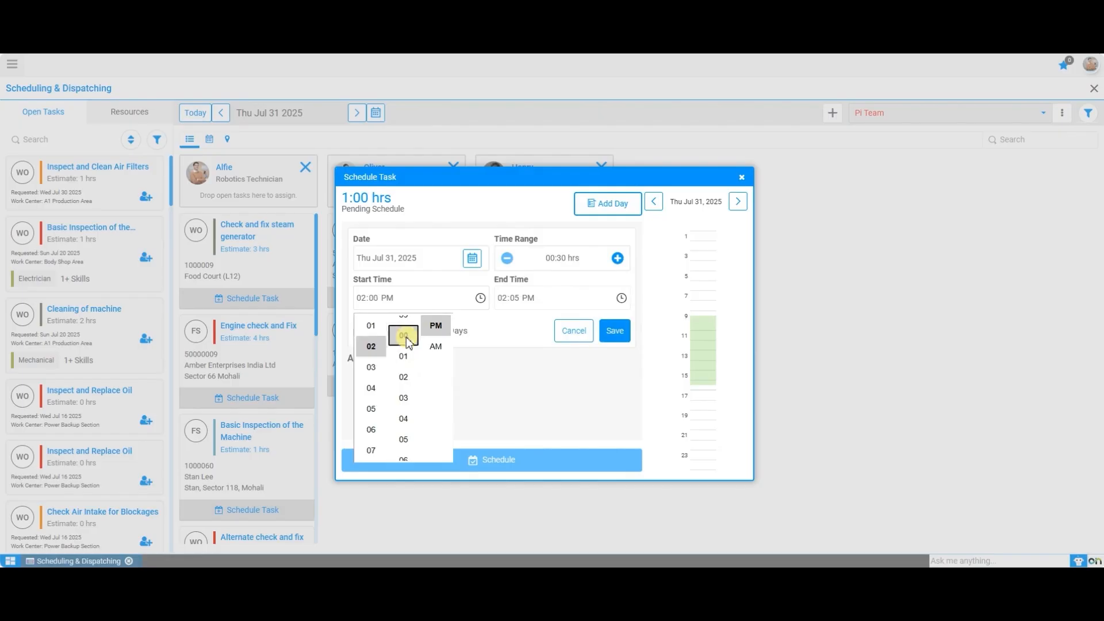
{"action": "left_click", "coordinate": [621, 298]}
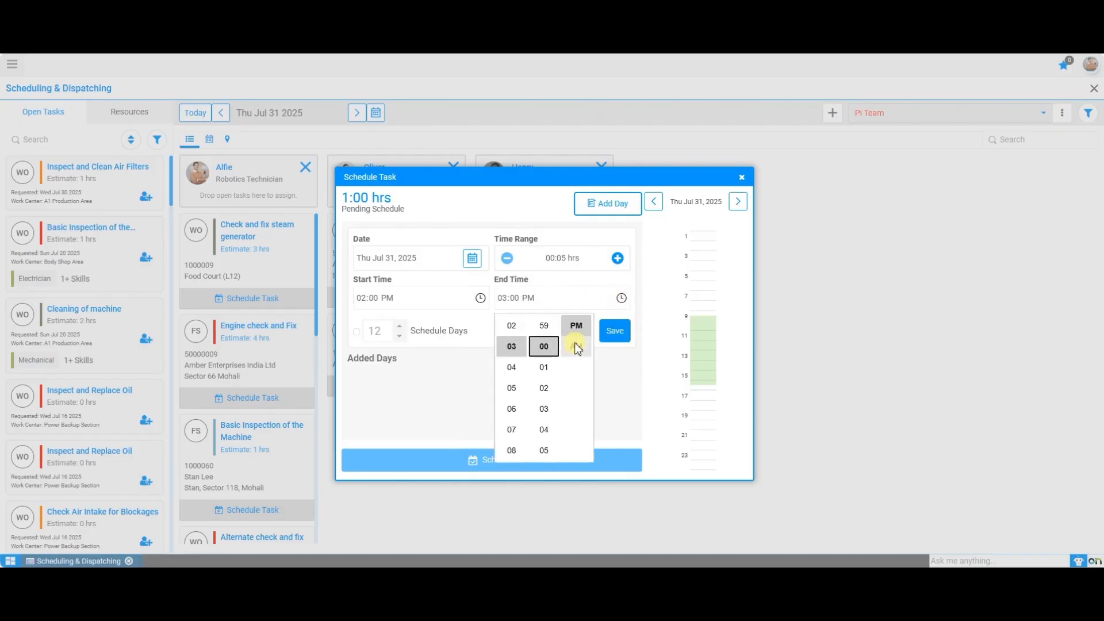
{"action": "left_click", "coordinate": [483, 331]}
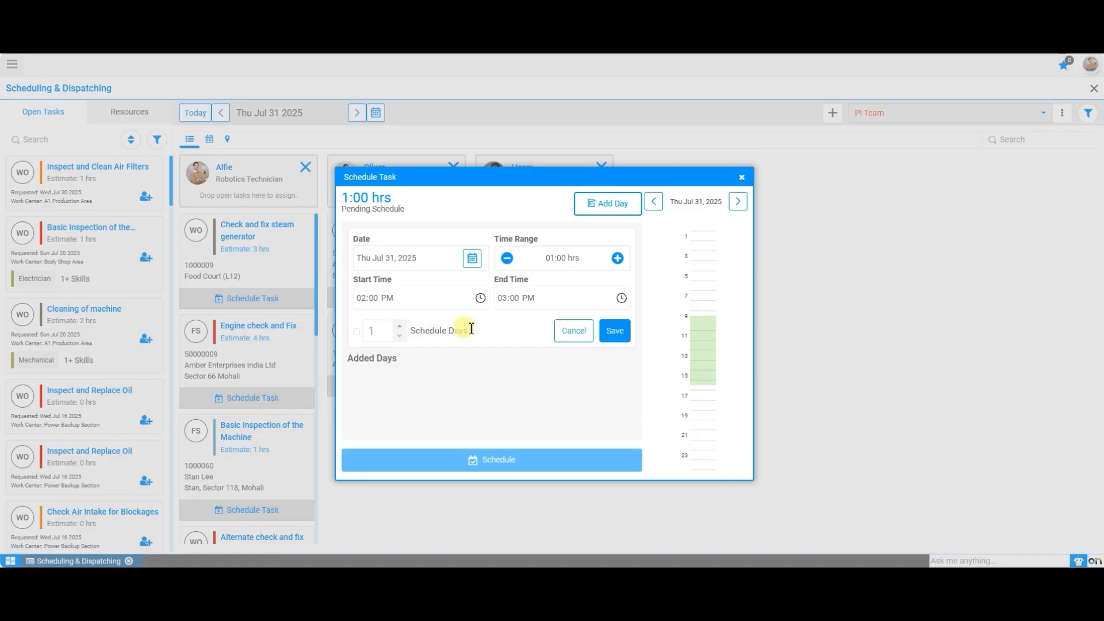
Keep the time range at 01:00 hrs, save the added day and schedule the inspection task
{"action": "left_click", "coordinate": [507, 258]}
{"action": "left_click", "coordinate": [358, 334]}
{"action": "left_click", "coordinate": [617, 259]}
{"action": "left_click", "coordinate": [357, 332]}
{"action": "left_click", "coordinate": [621, 339]}
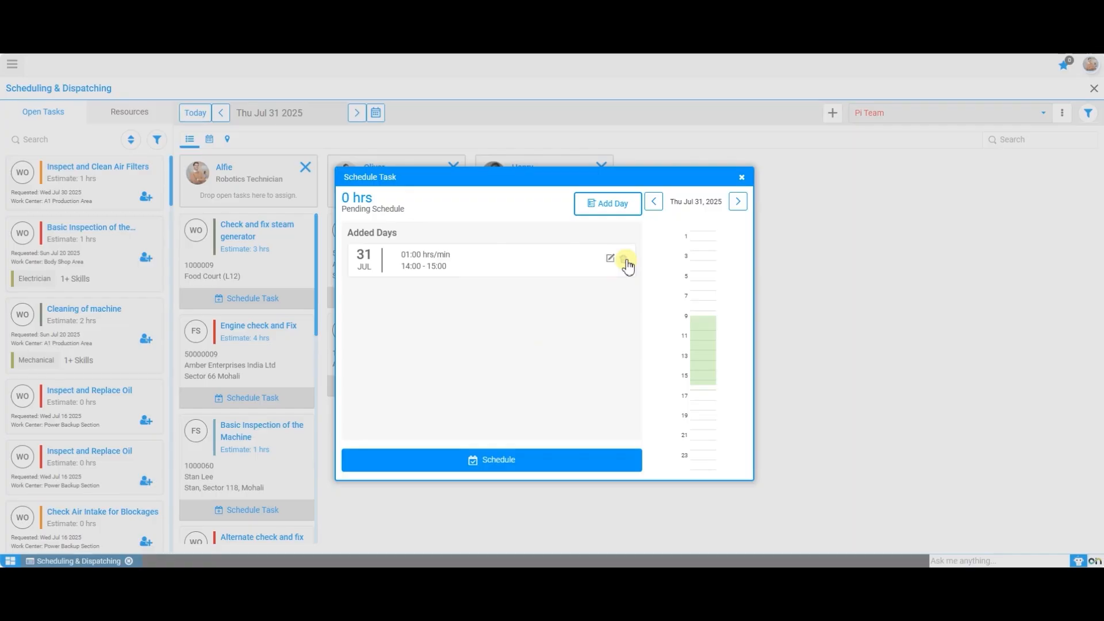
{"action": "left_click", "coordinate": [506, 463]}
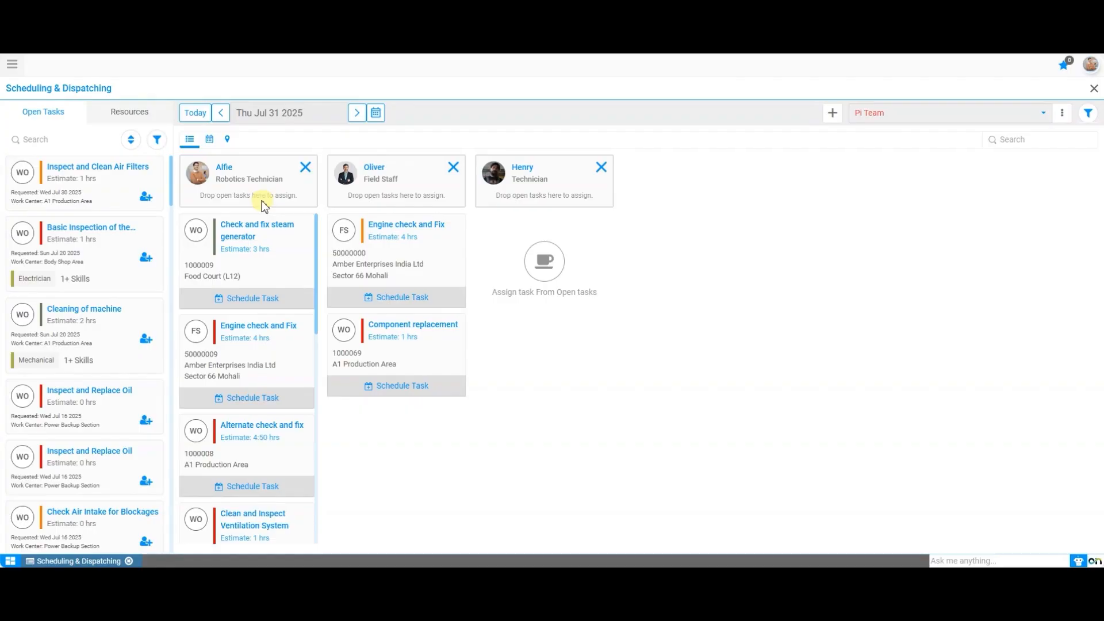
In the calendar view, move the Basic Inspection of the Machine task to the 3 PM slot and back to 2 PM
{"action": "left_click", "coordinate": [210, 140]}
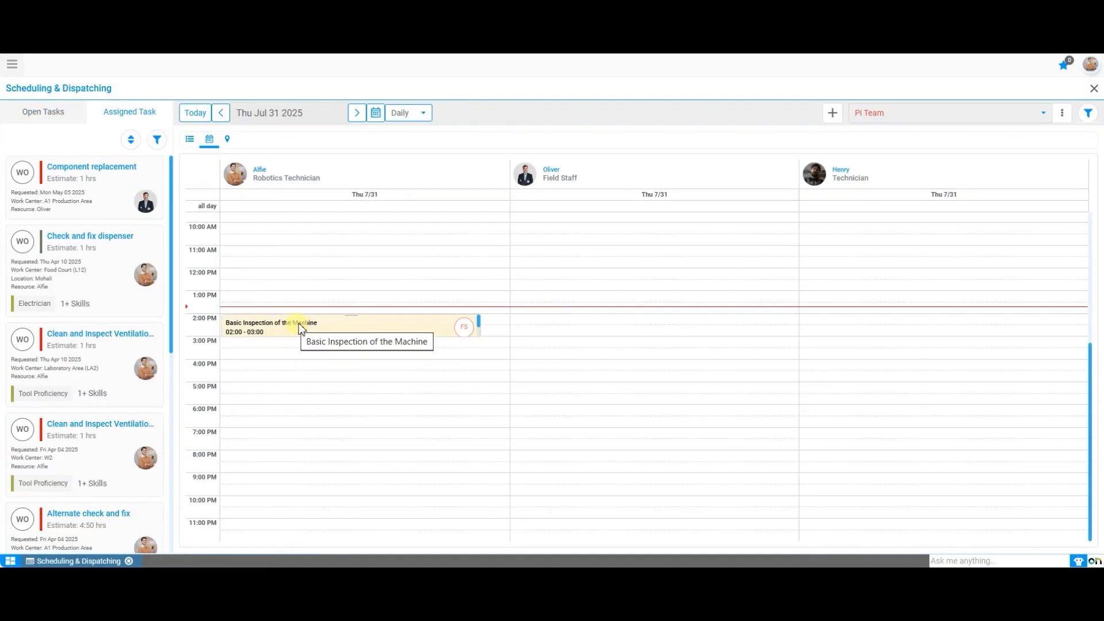
{"action": "scroll", "coordinate": [251, 329], "scroll_direction": "down", "scroll_amount": 2}
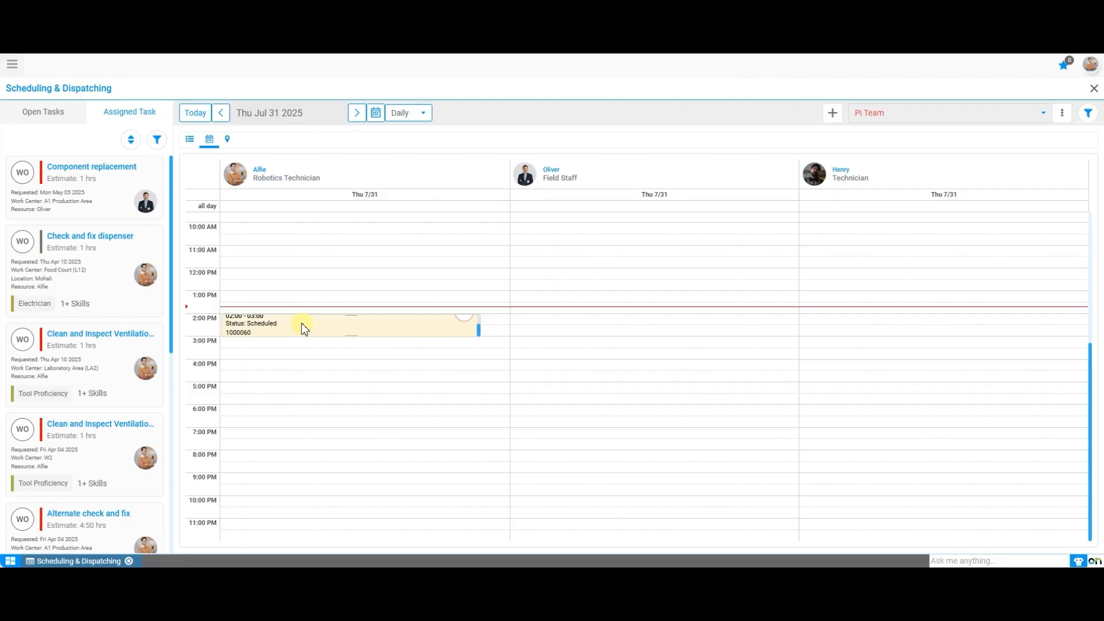
{"action": "left_click_drag", "start_coordinate": [302, 326], "coordinate": [299, 346]}
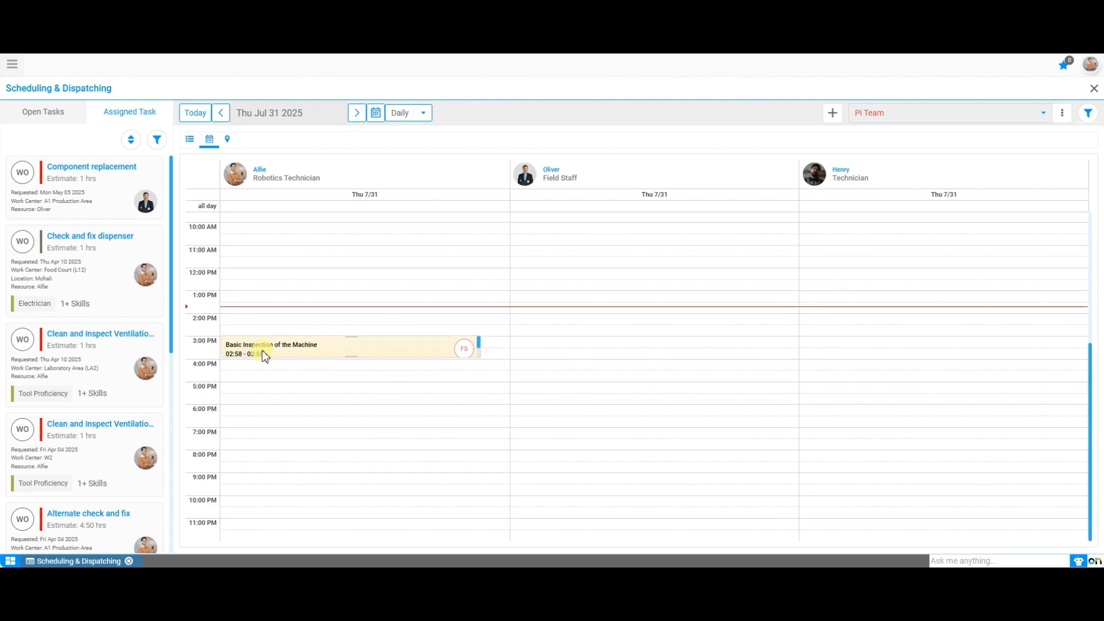
{"action": "mouse_move", "coordinate": [288, 352]}
{"action": "left_mouse_down"}
{"action": "mouse_move", "coordinate": [284, 328]}
{"action": "mouse_move", "coordinate": [287, 351]}
{"action": "left_mouse_up"}
{"action": "left_click_drag", "start_coordinate": [419, 352], "coordinate": [380, 327]}
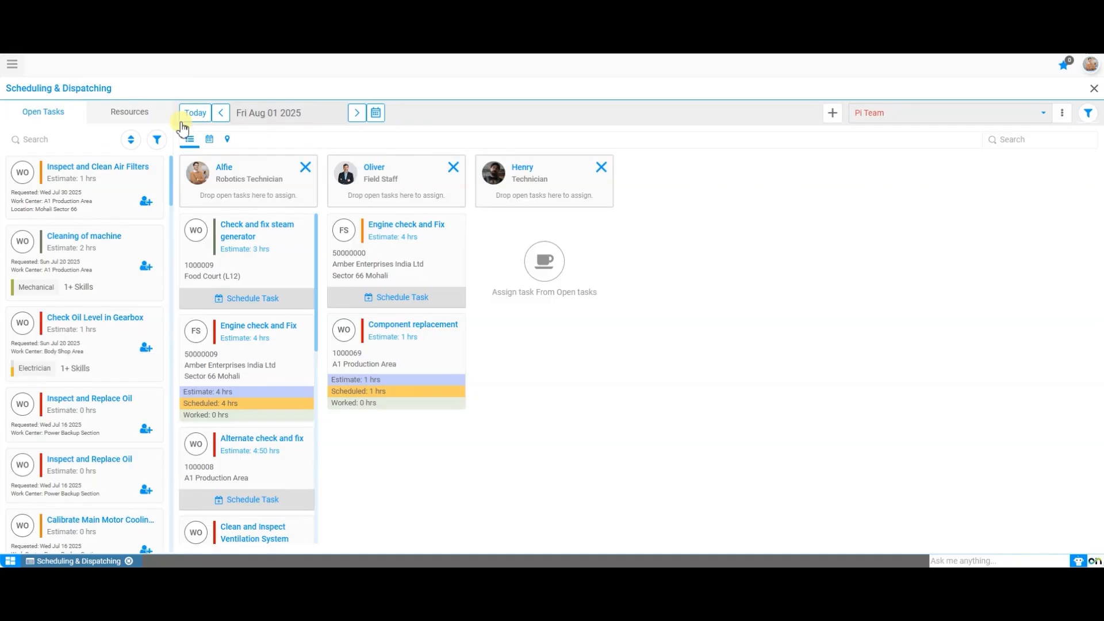
Check the sort options for the open tasks by request date, expected date and task name without applying any
{"action": "left_click", "coordinate": [130, 144]}
{"action": "left_click", "coordinate": [131, 144]}
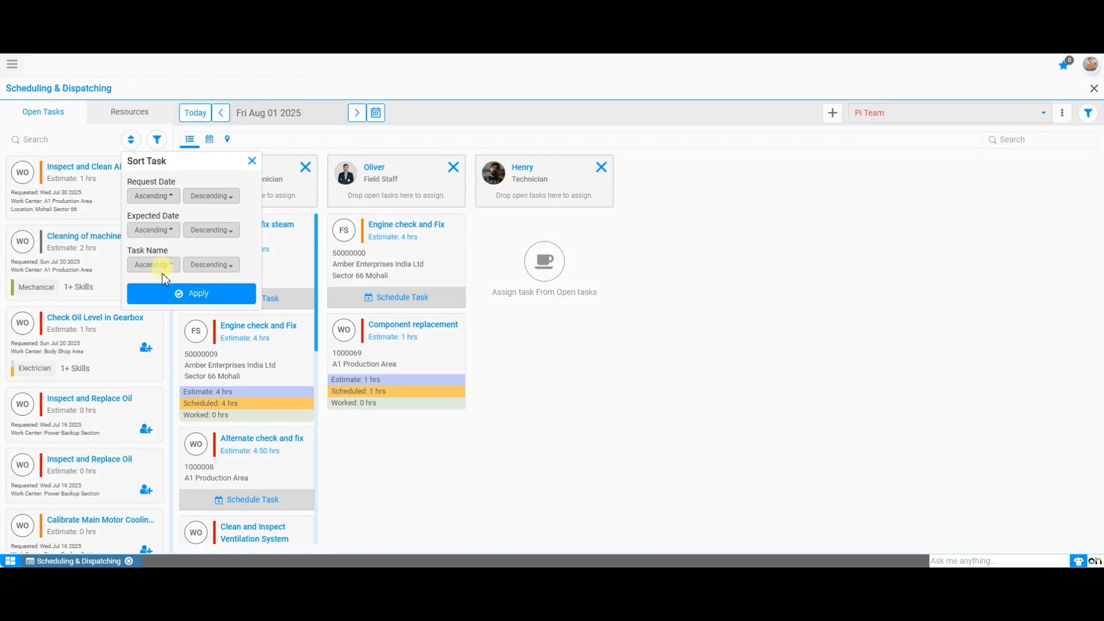
{"action": "left_click", "coordinate": [250, 166]}
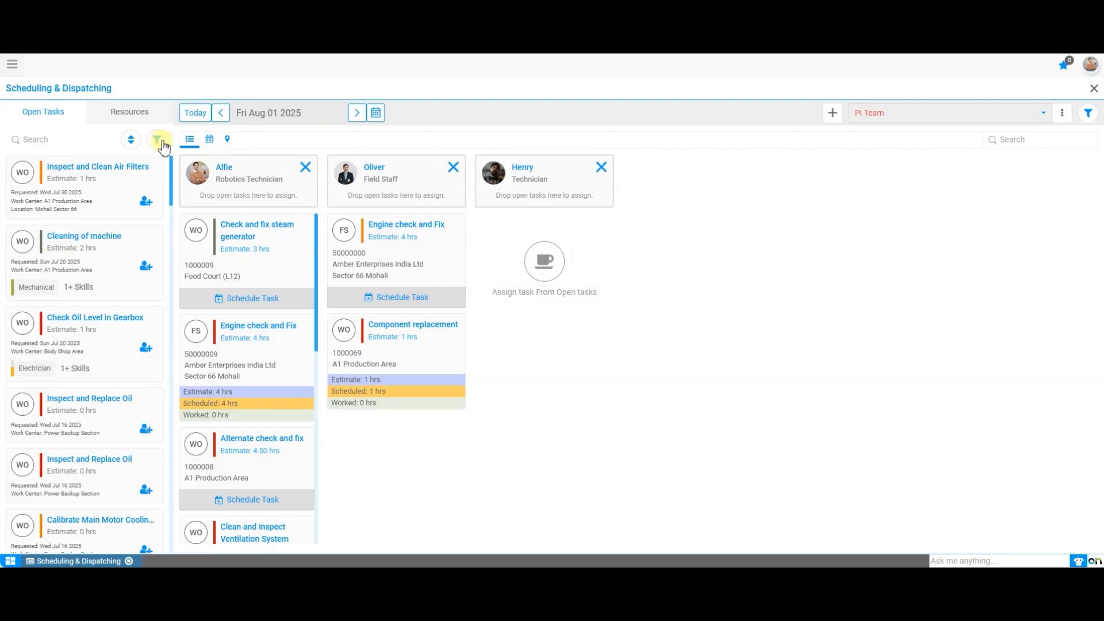
Filter the open tasks to the FSRs type to review them, and restore the list to all task types
{"action": "left_click", "coordinate": [157, 141]}
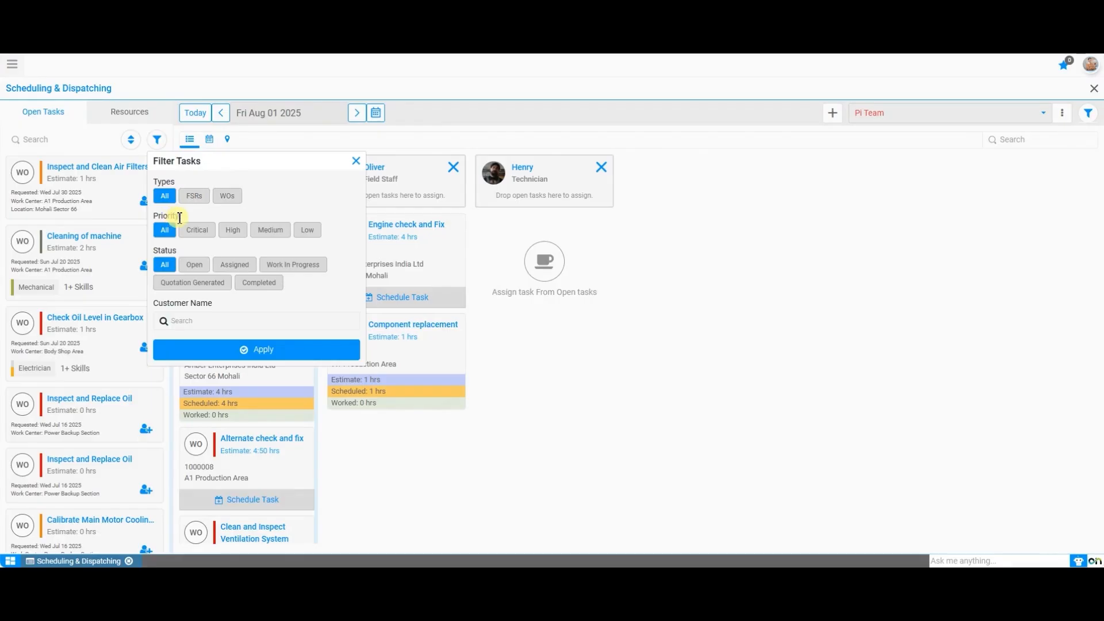
{"action": "left_click", "coordinate": [214, 322]}
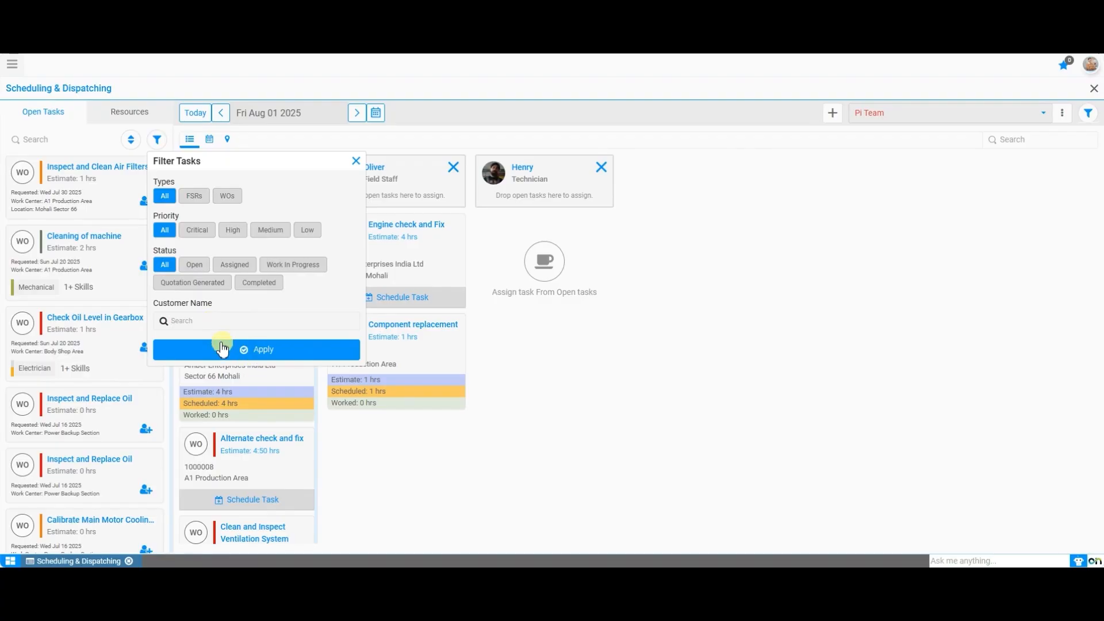
{"action": "left_click", "coordinate": [195, 197]}
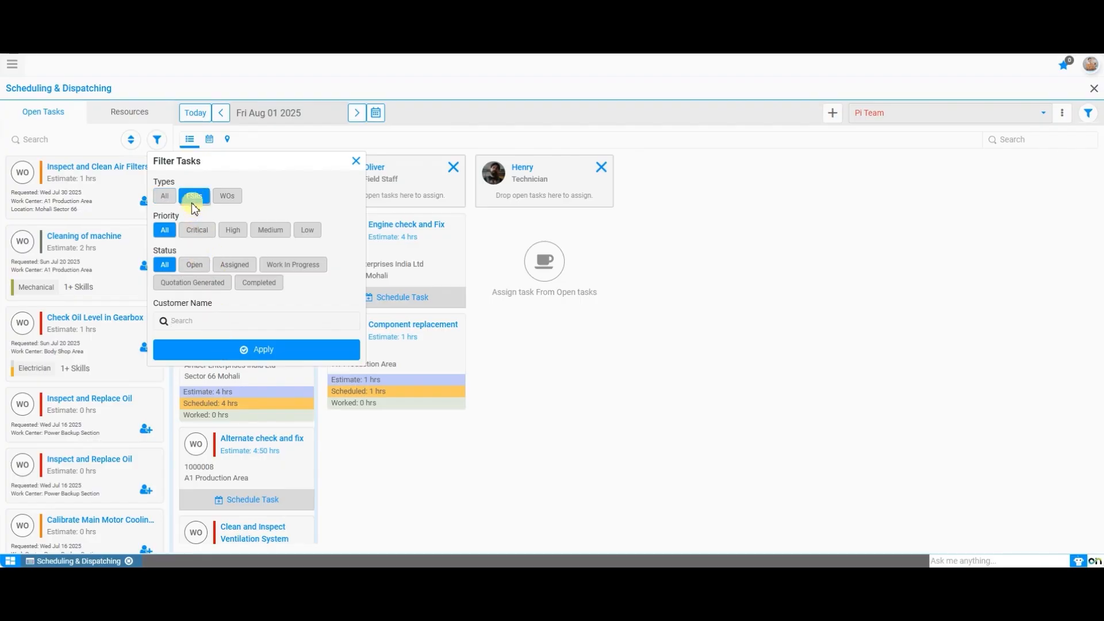
{"action": "left_click", "coordinate": [247, 349]}
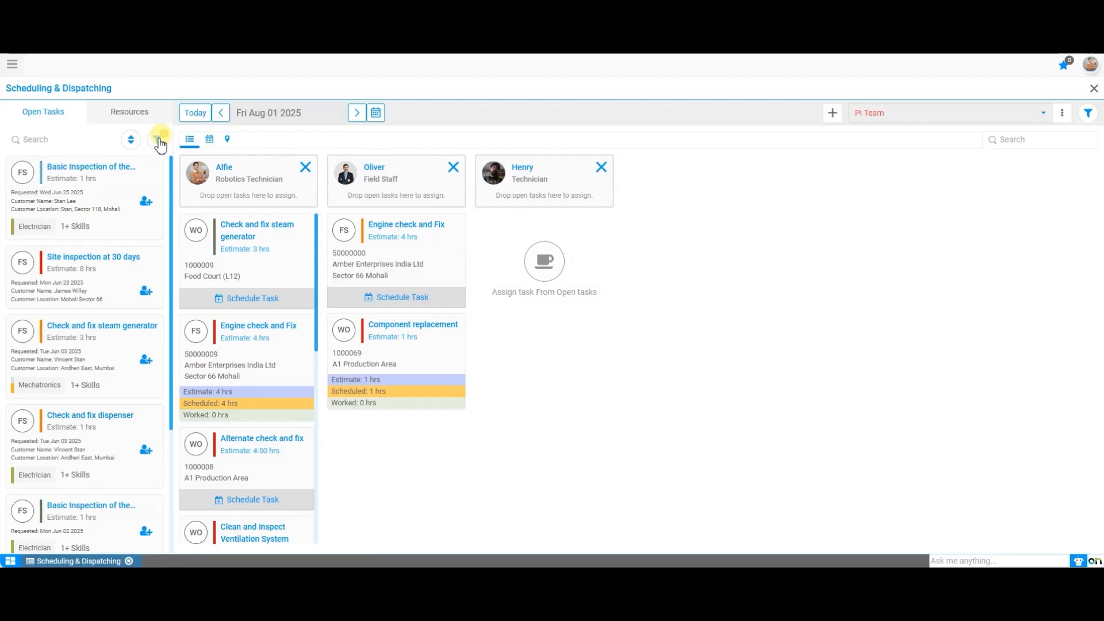
{"action": "scroll", "coordinate": [71, 326], "scroll_direction": "down", "scroll_amount": 1}
{"action": "scroll", "coordinate": [71, 325], "scroll_direction": "up", "scroll_amount": 1}
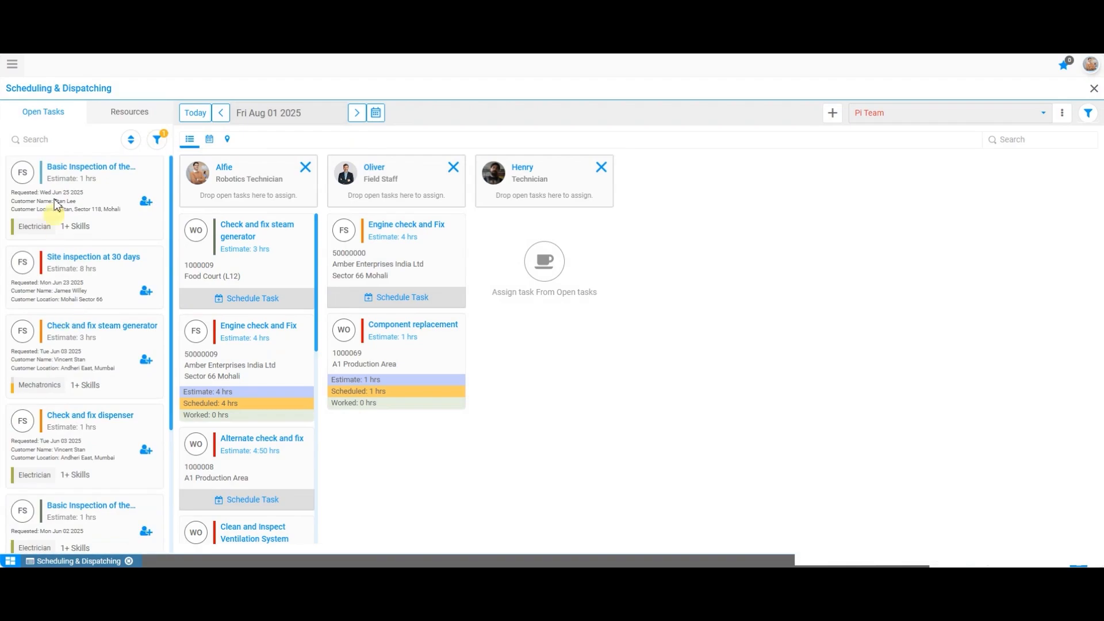
{"action": "left_click", "coordinate": [157, 139]}
{"action": "left_click", "coordinate": [223, 349]}
Review the list of available resources with their roles, skills and task counts
{"action": "left_click", "coordinate": [128, 112]}
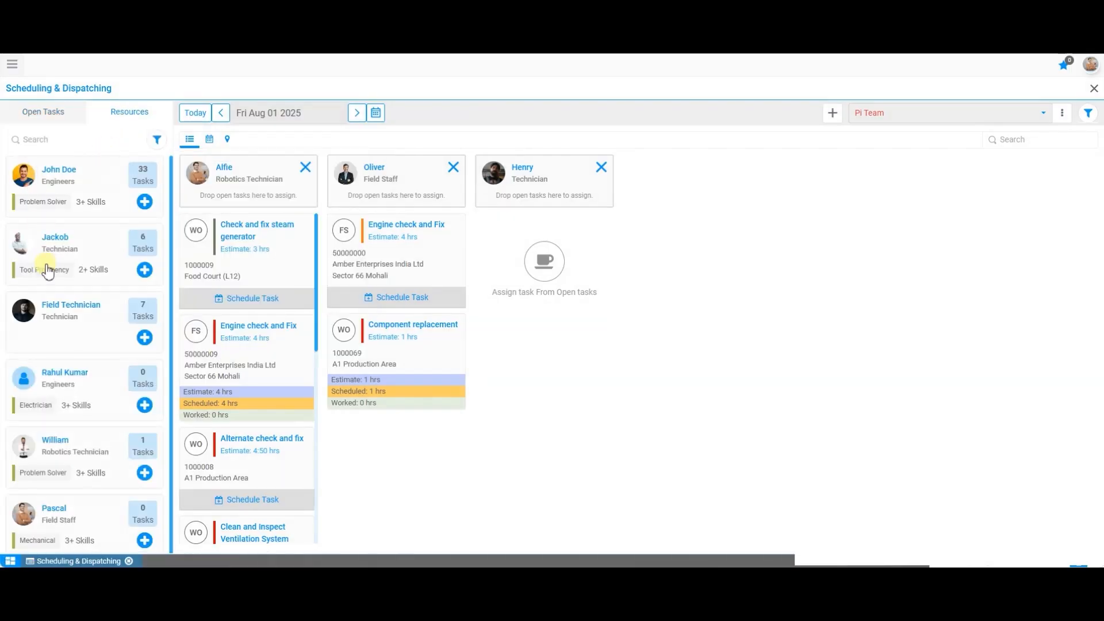
{"action": "scroll", "coordinate": [64, 326], "scroll_direction": "down", "scroll_amount": 1}
{"action": "scroll", "coordinate": [64, 326], "scroll_direction": "up", "scroll_amount": 1}
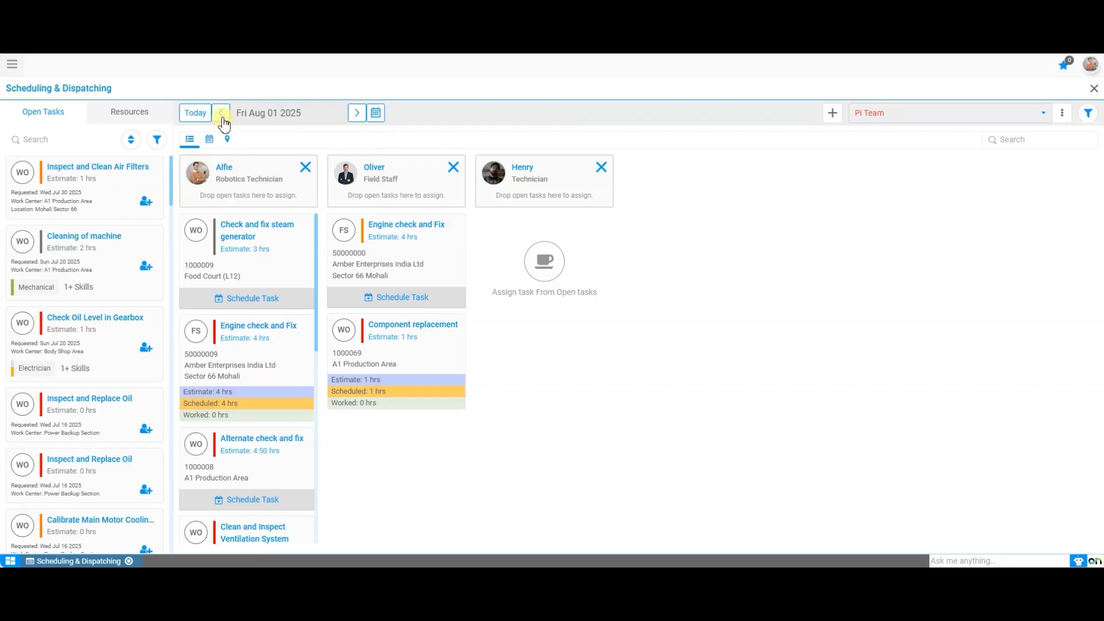
Browse the task board by day back to Jul 29, 2025 and forward to Aug 1, and look at the date picker
{"action": "double_click", "coordinate": [222, 115]}
{"action": "left_click", "coordinate": [223, 119]}
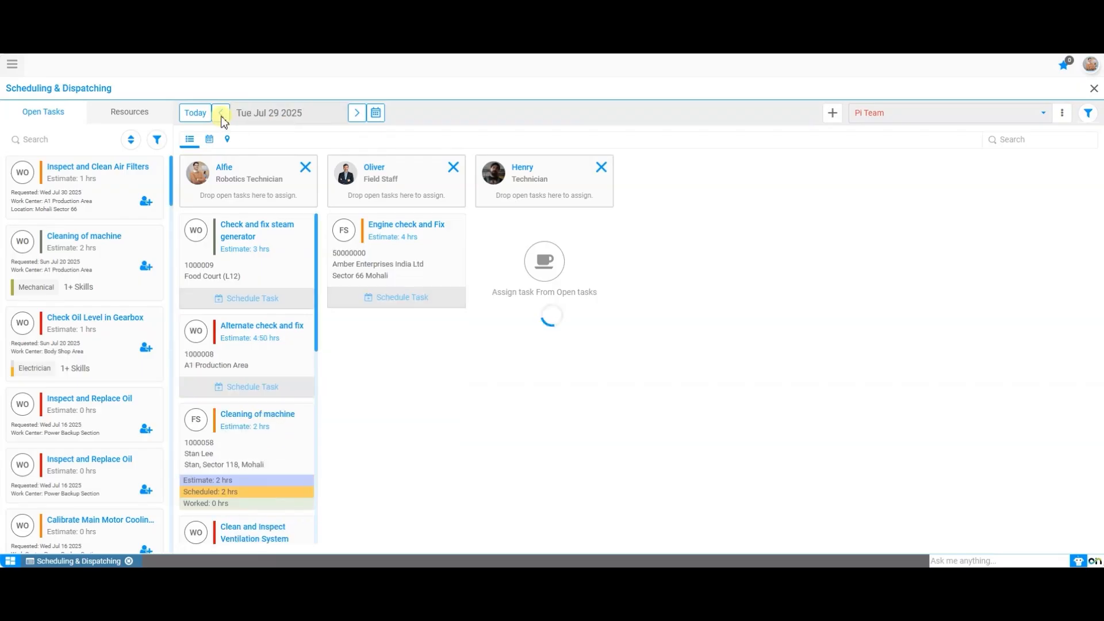
{"action": "left_click", "coordinate": [357, 115]}
{"action": "left_click", "coordinate": [358, 115]}
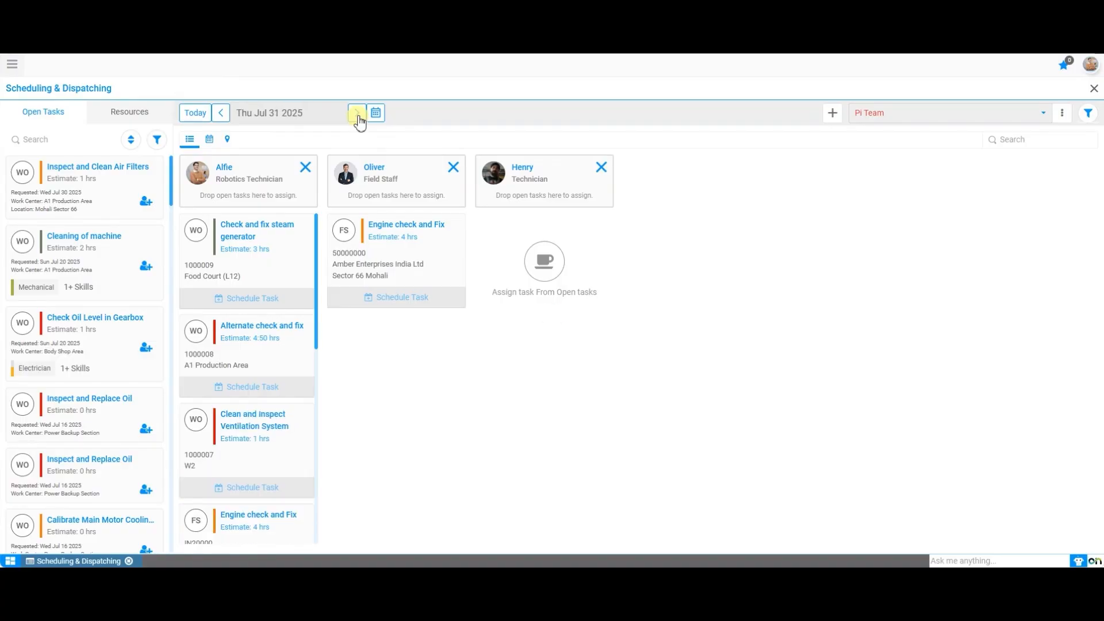
{"action": "left_click", "coordinate": [357, 118]}
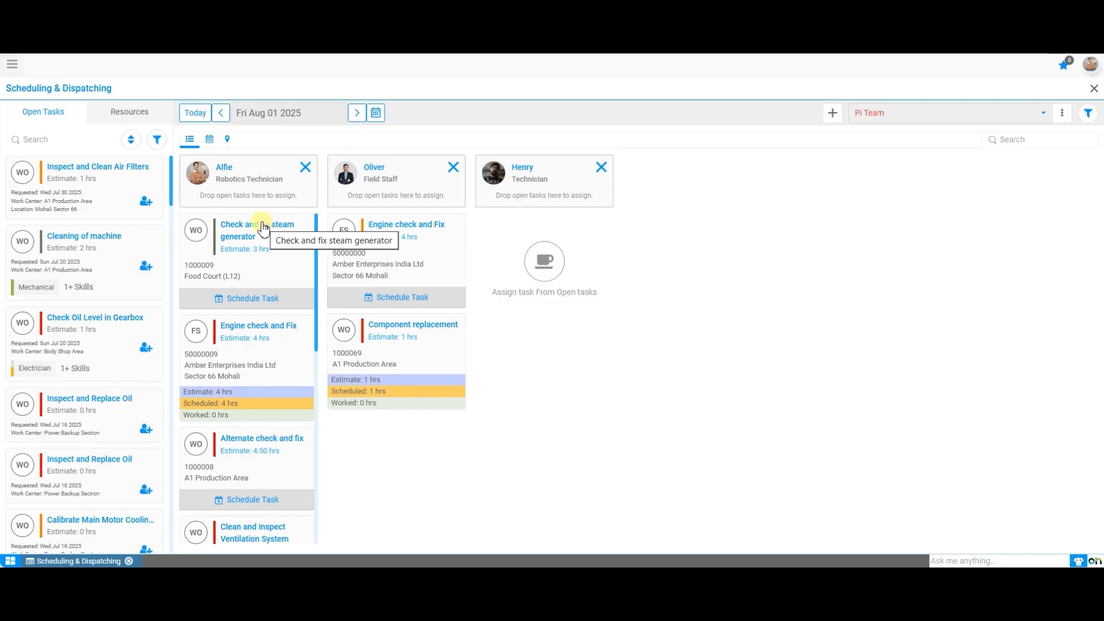
{"action": "left_click", "coordinate": [377, 113]}
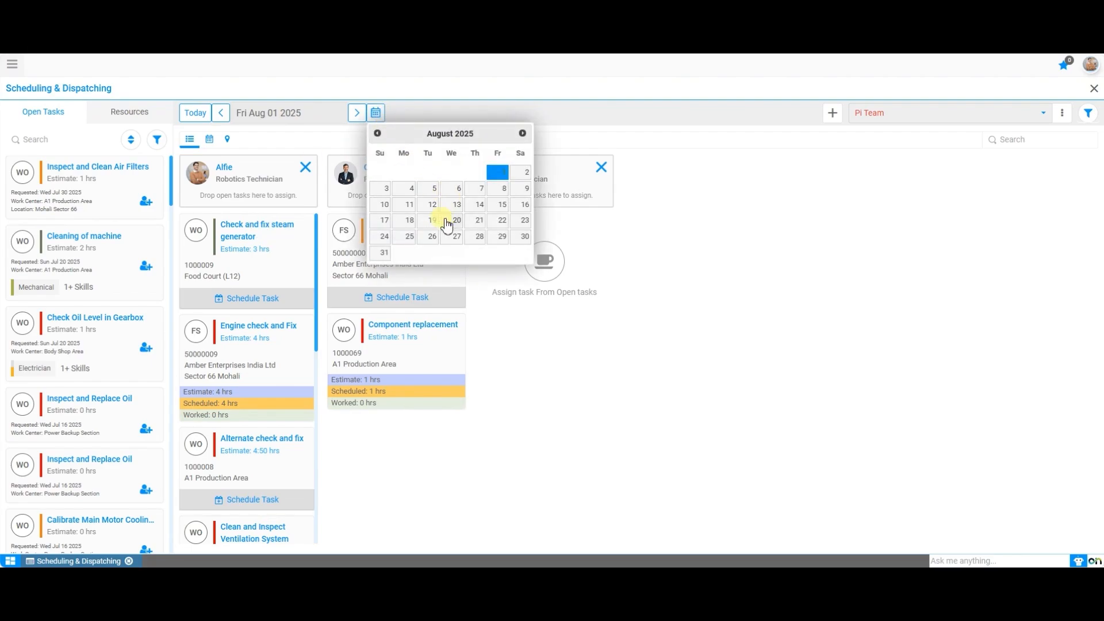
{"action": "left_click", "coordinate": [444, 91]}
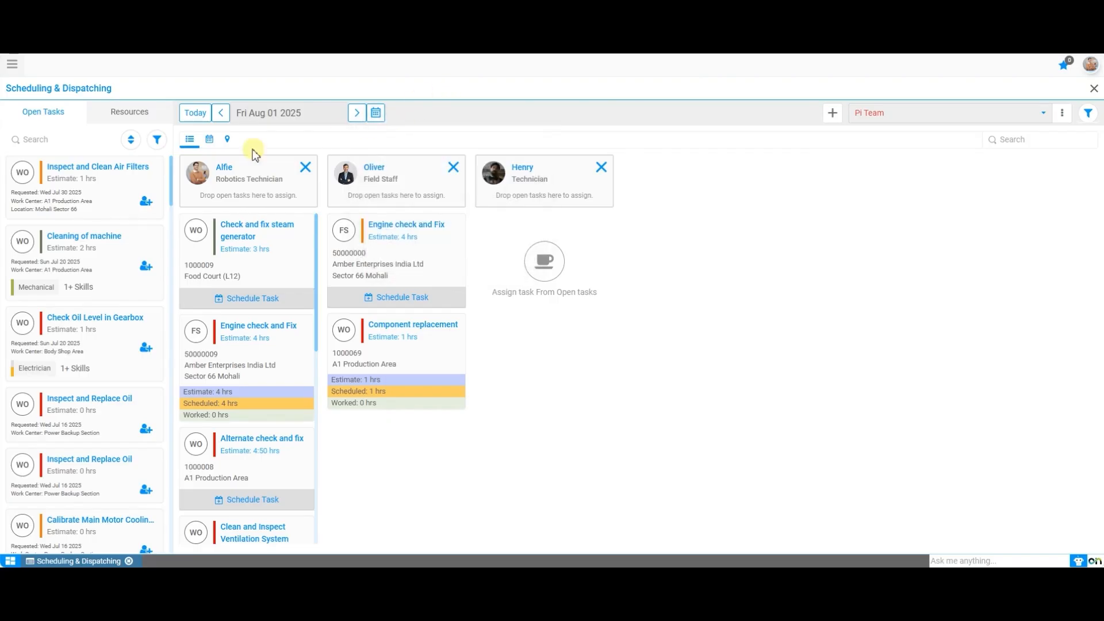
Examine the technicians' tasks for Aug 1, 2025 in the calendar view and change the calendar to Weekly
{"action": "left_click", "coordinate": [211, 141]}
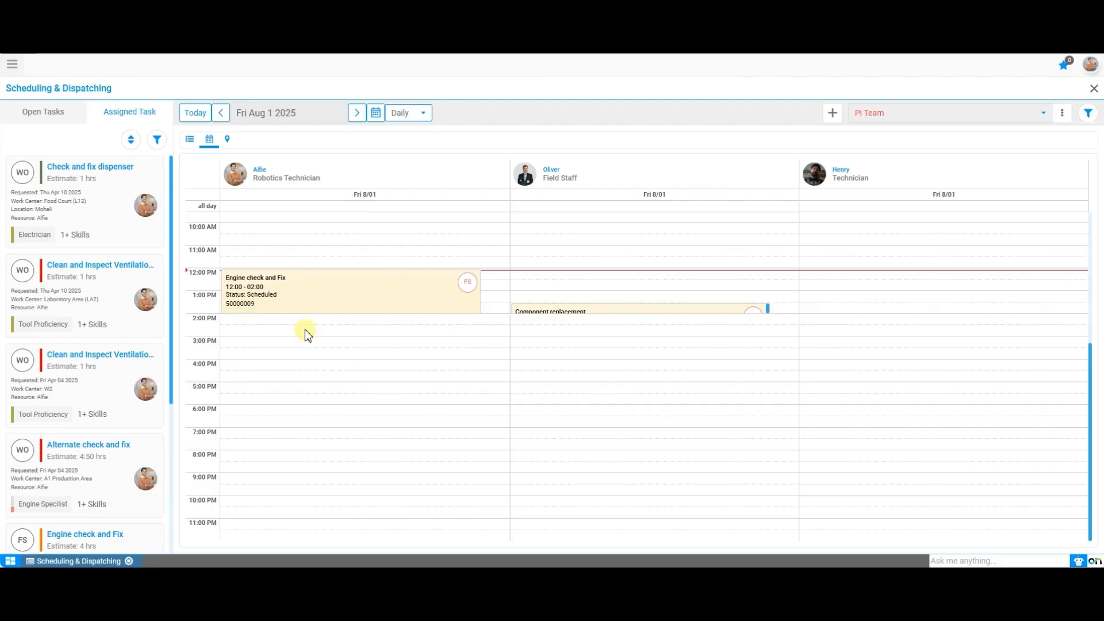
{"action": "scroll", "coordinate": [541, 311], "scroll_direction": "down", "scroll_amount": 2}
{"action": "left_click", "coordinate": [418, 118]}
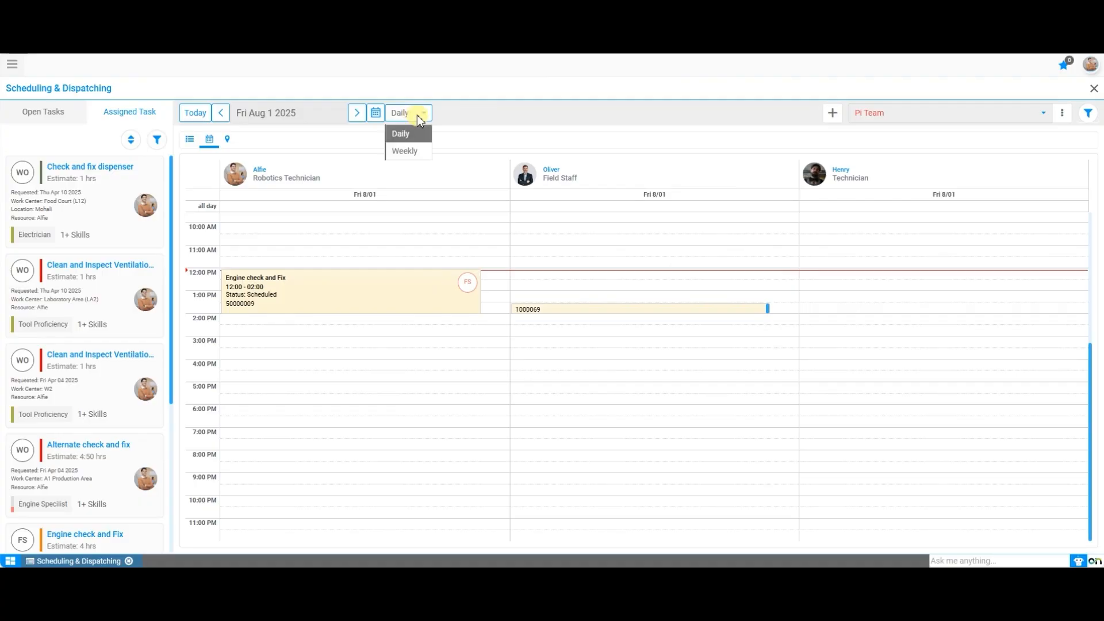
{"action": "left_click", "coordinate": [416, 151]}
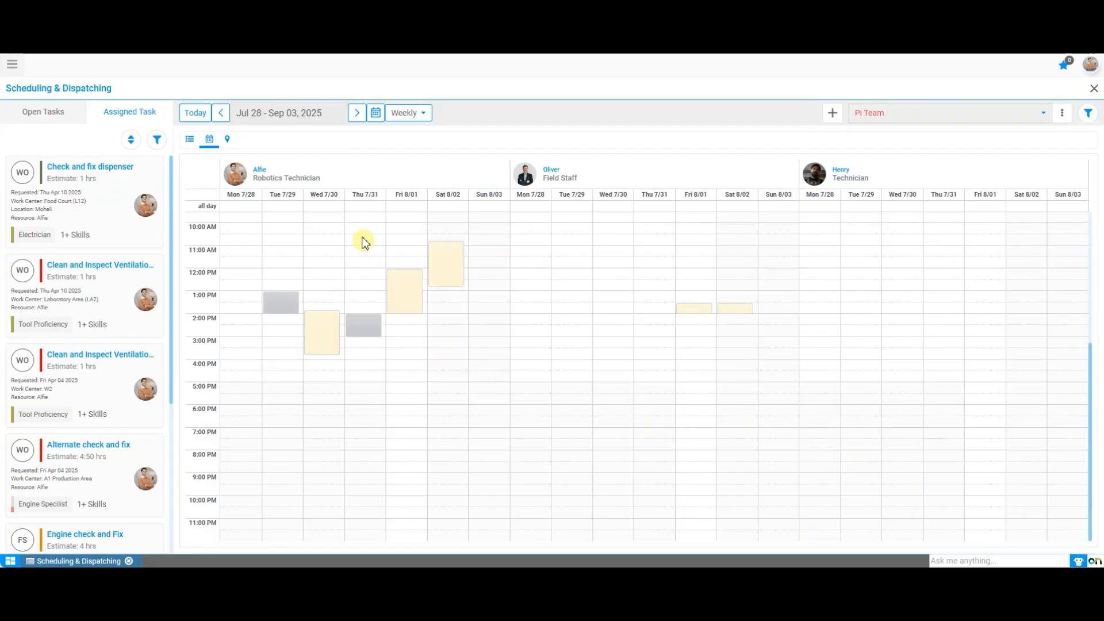
Browse the weekly calendar through earlier and later weeks to compare the technicians' task blocks, and return to the week of Jul 28
{"action": "left_click", "coordinate": [223, 115]}
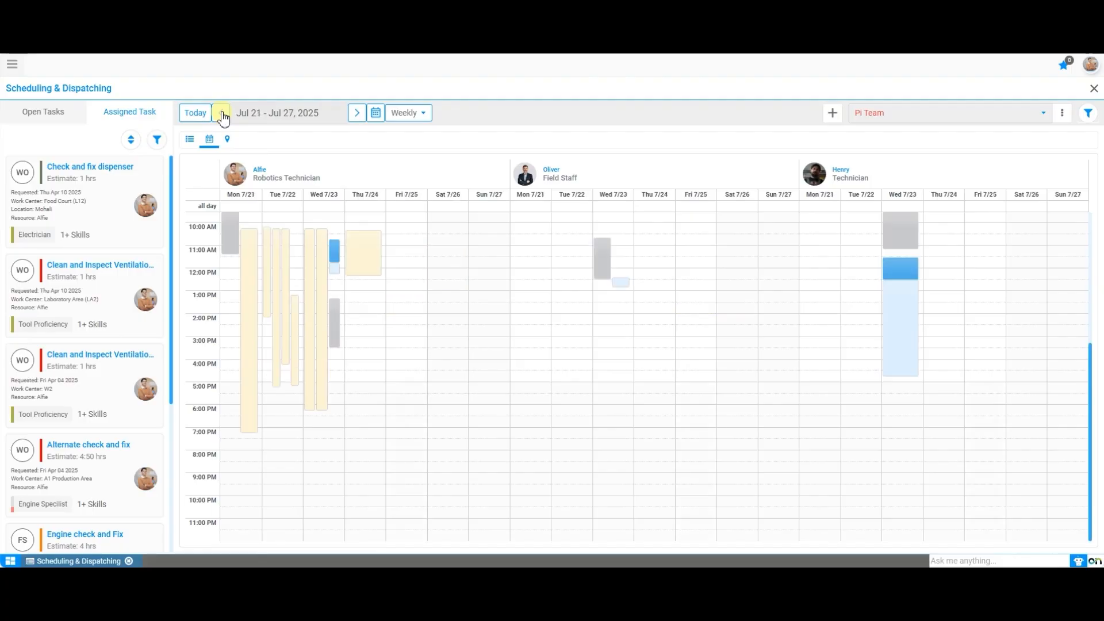
{"action": "left_click", "coordinate": [223, 116]}
{"action": "left_click", "coordinate": [357, 113]}
{"action": "left_click", "coordinate": [358, 114]}
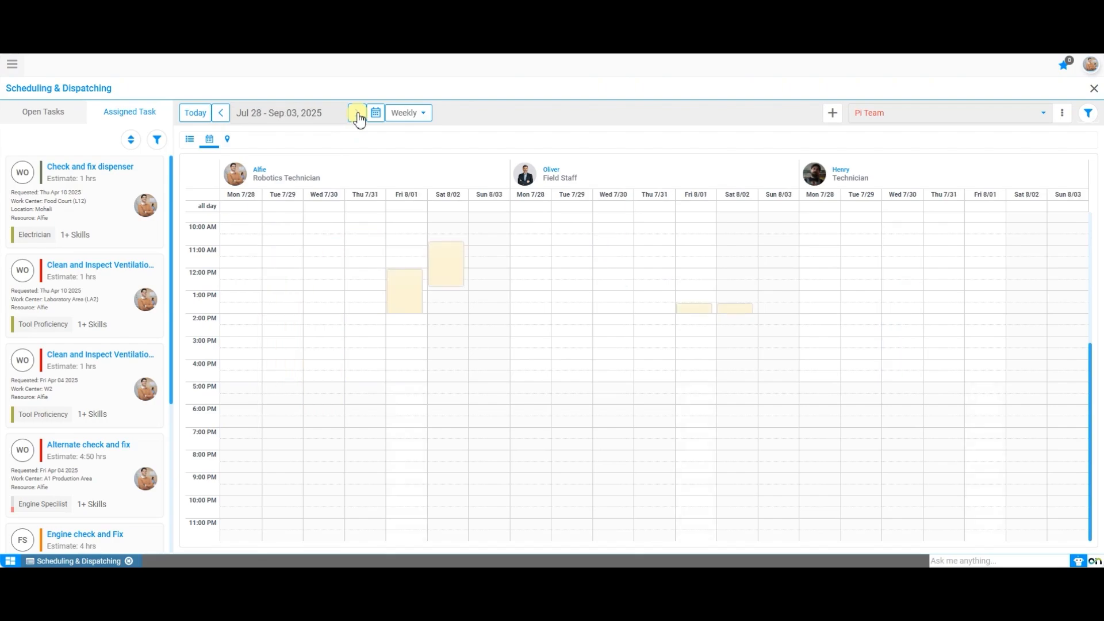
{"action": "left_click", "coordinate": [357, 114]}
{"action": "left_click", "coordinate": [220, 115]}
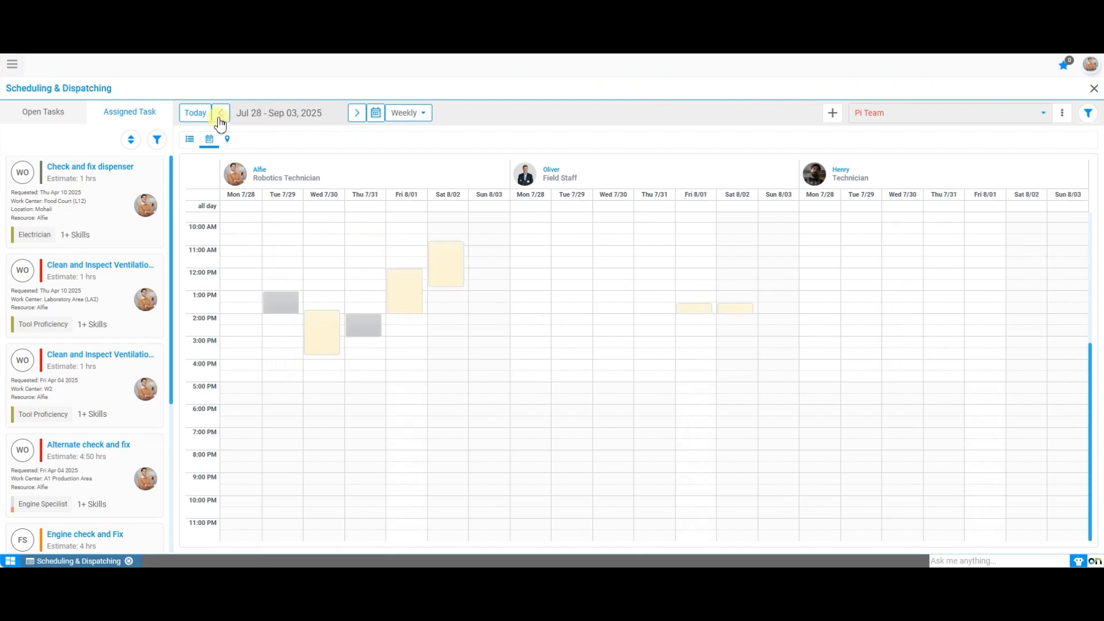
{"action": "left_click", "coordinate": [485, 373]}
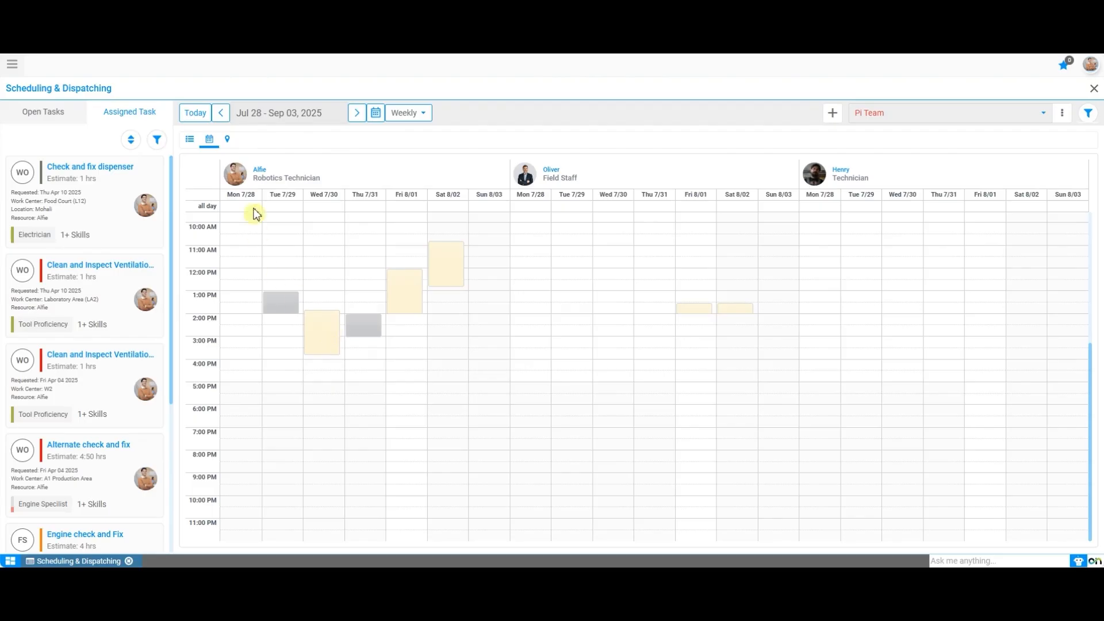
{"action": "left_click", "coordinate": [224, 114]}
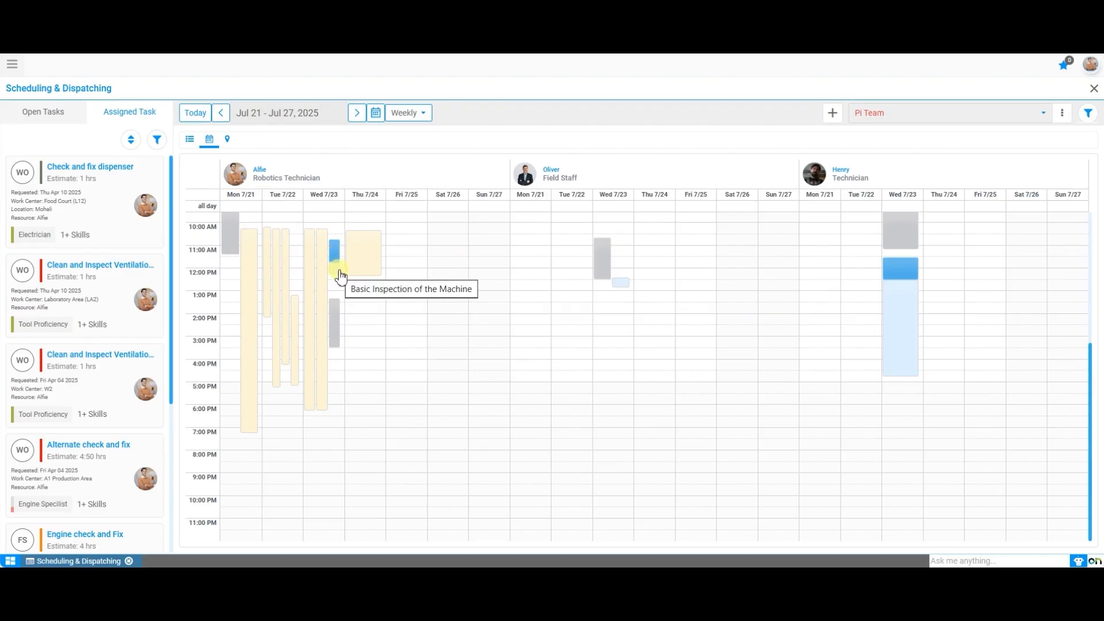
{"action": "left_click", "coordinate": [357, 115]}
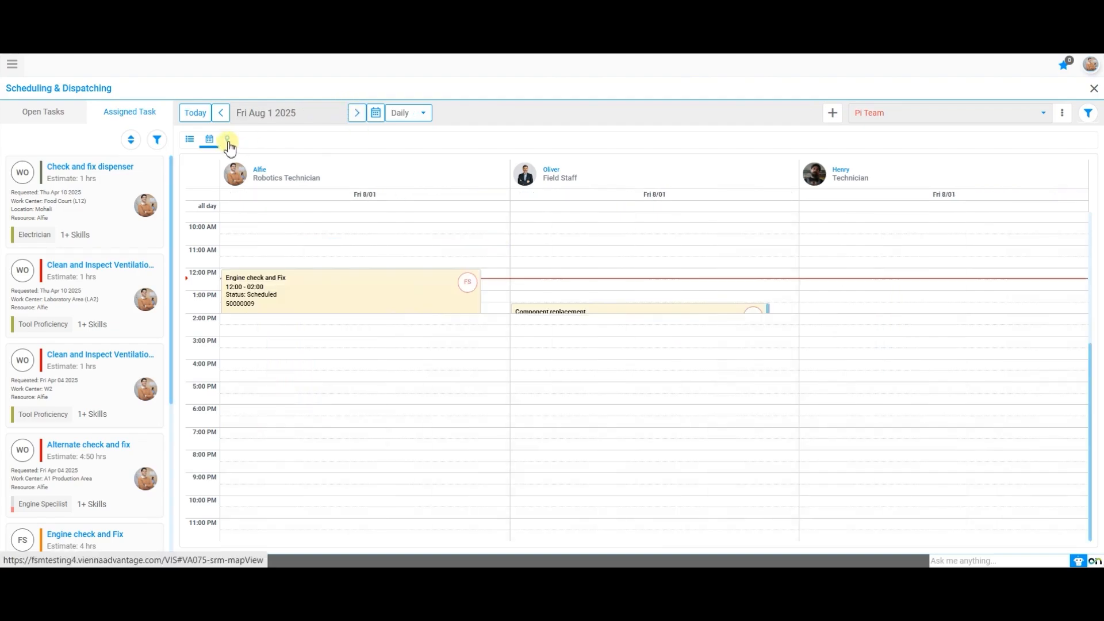
Switch the schedule for Aug 1, 2025 to the map view and check the role and availability of both marked technicians
{"action": "left_click", "coordinate": [228, 142]}
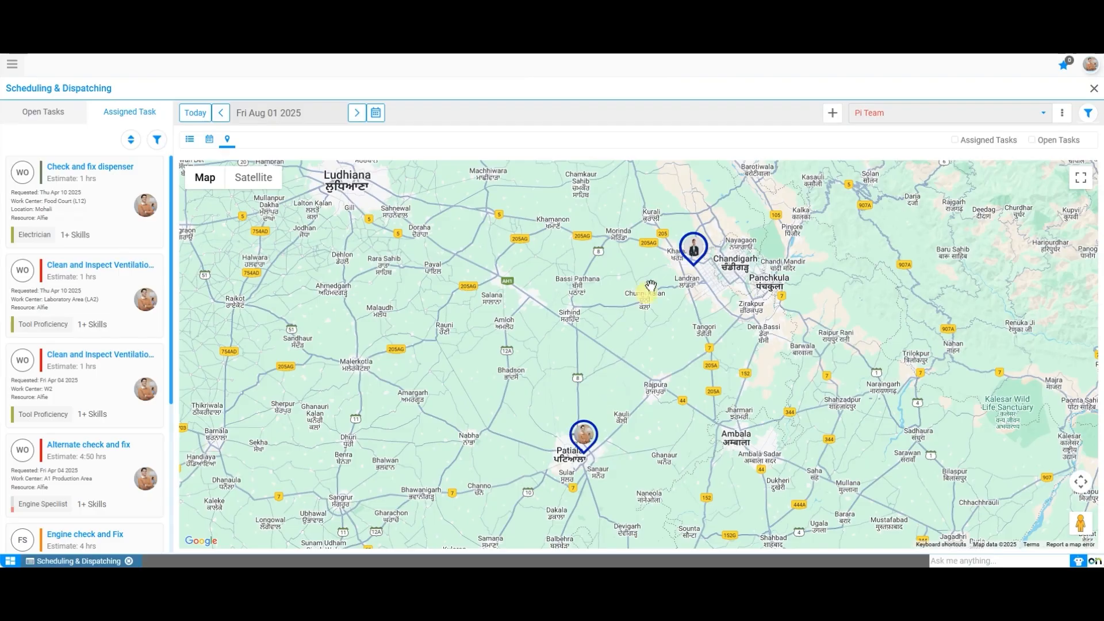
{"action": "left_click", "coordinate": [694, 248]}
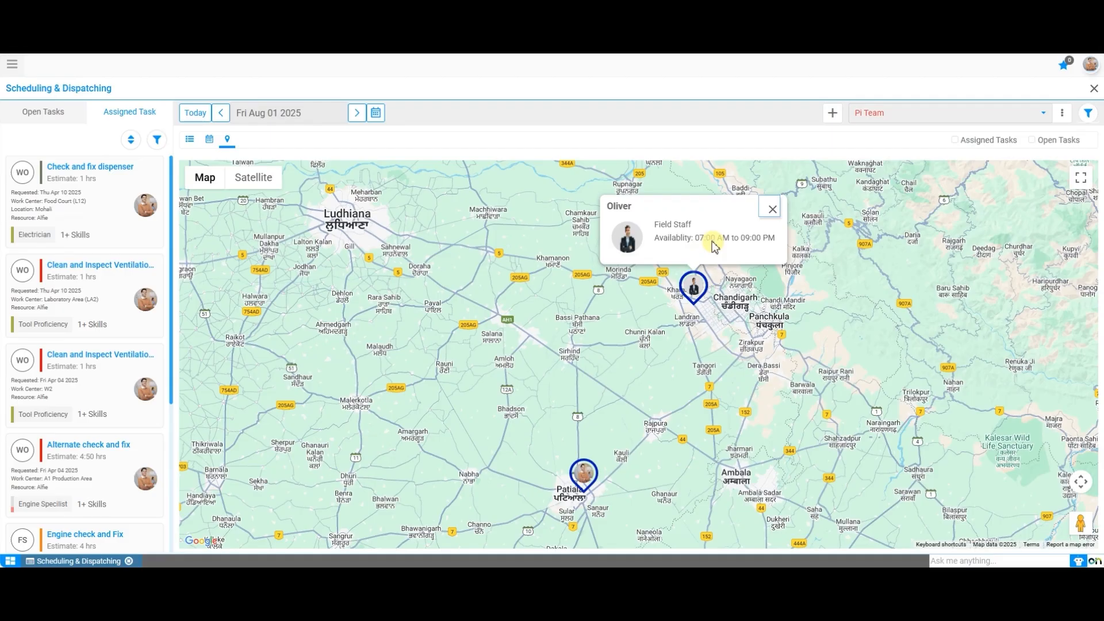
{"action": "left_click", "coordinate": [772, 209]}
{"action": "left_click", "coordinate": [584, 470]}
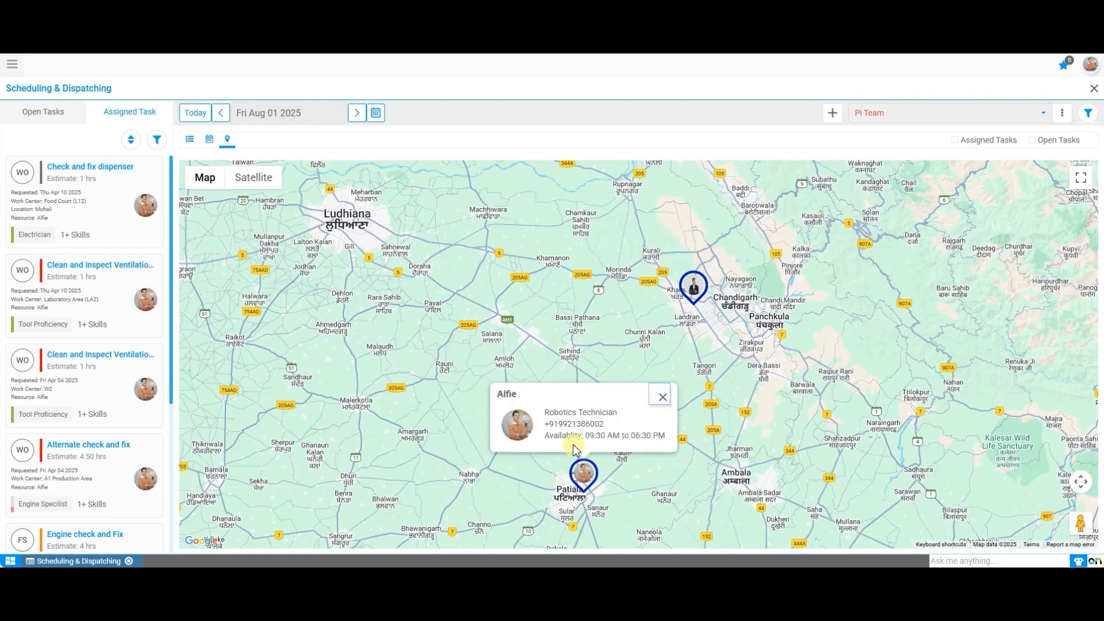
{"action": "left_click", "coordinate": [663, 398]}
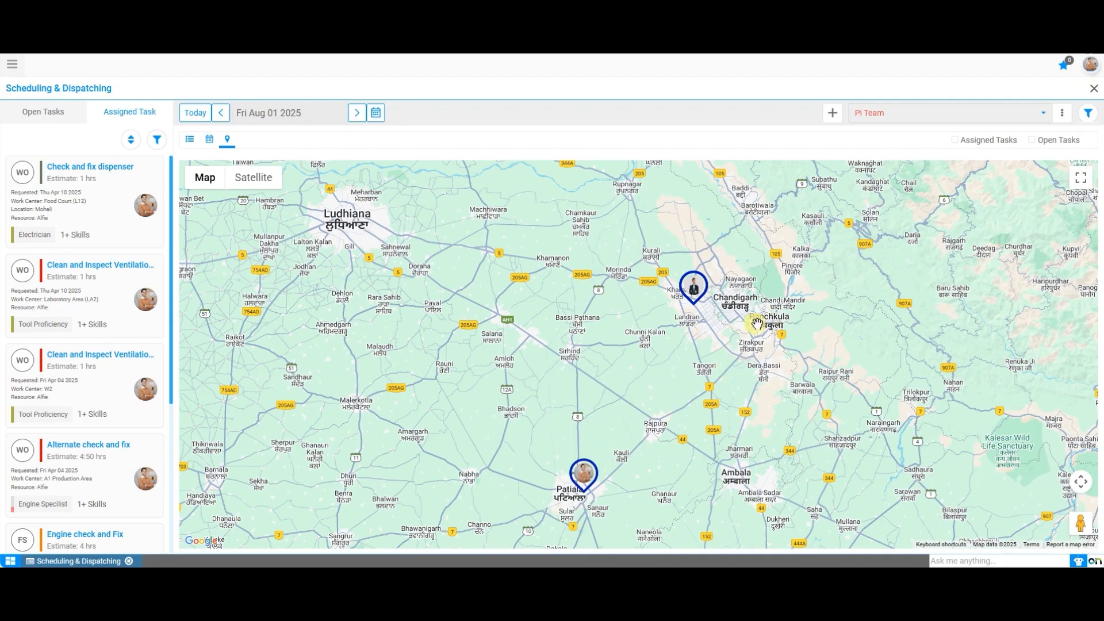
Show the open tasks on the map and examine their locations around Chandigarh, Mohali and Panchkula
{"action": "left_click", "coordinate": [1031, 140]}
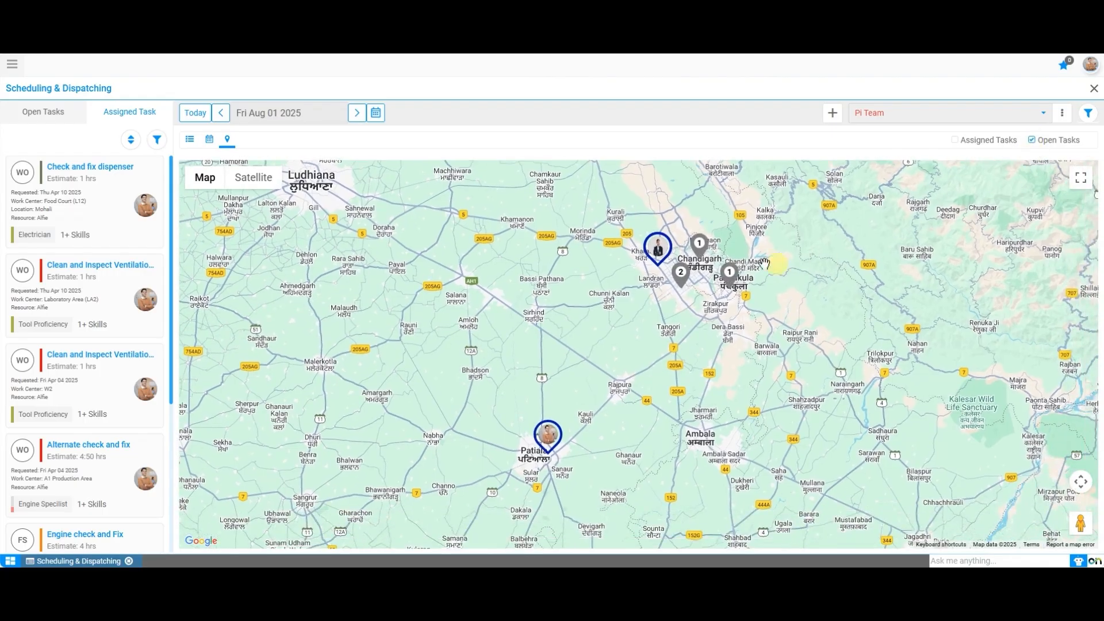
{"action": "scroll", "coordinate": [713, 256], "scroll_direction": "up", "scroll_amount": 5}
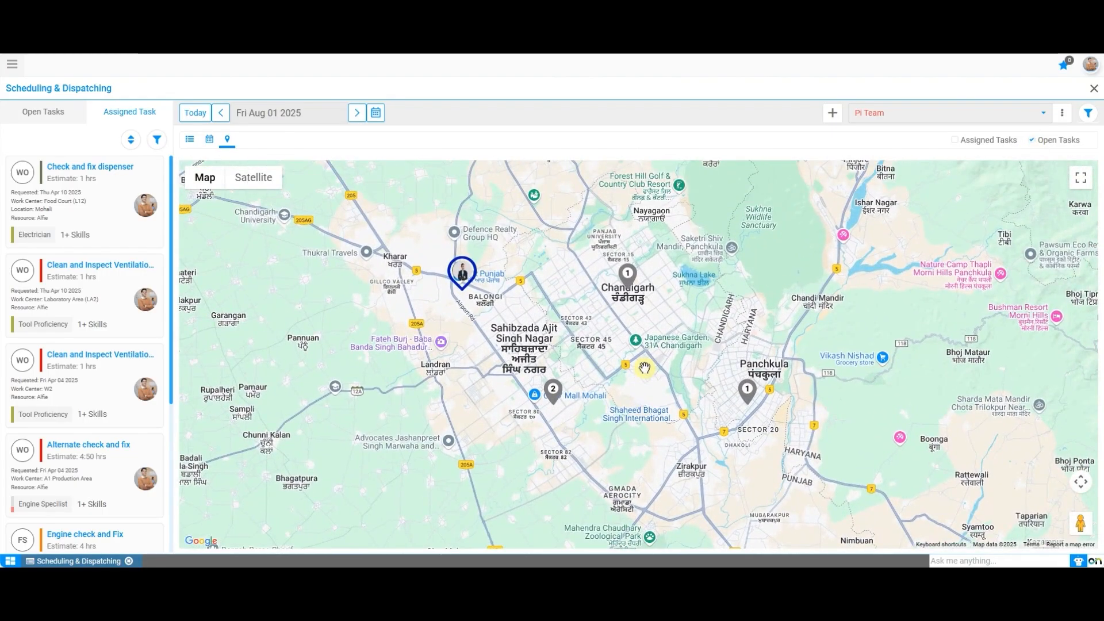
{"action": "mouse_move", "coordinate": [633, 283]}
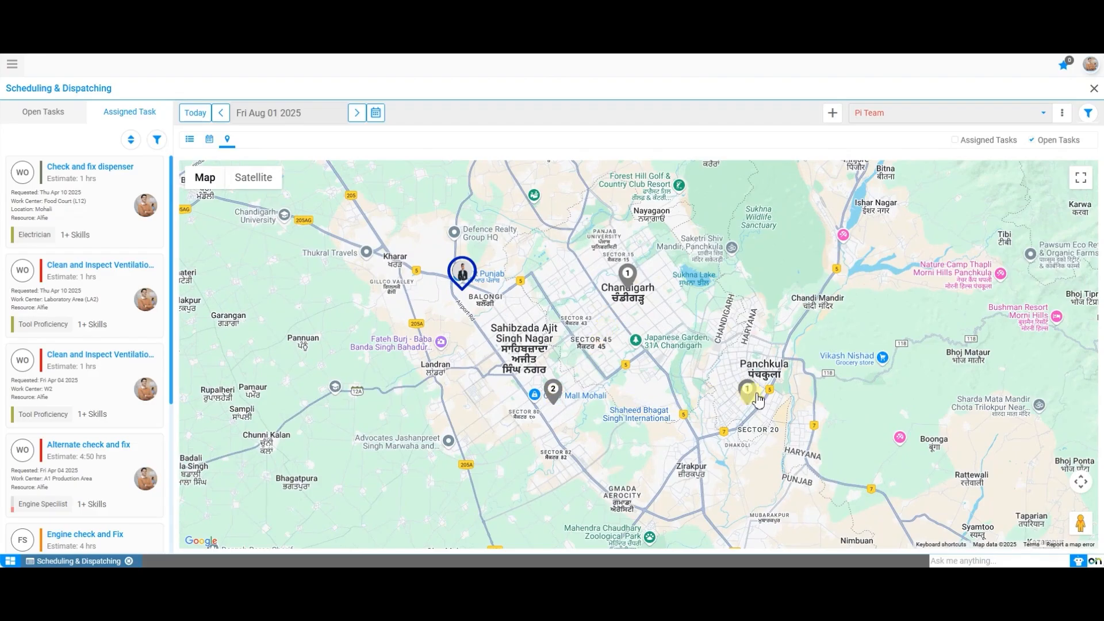
{"action": "left_click_drag", "start_coordinate": [622, 217], "coordinate": [600, 257]}
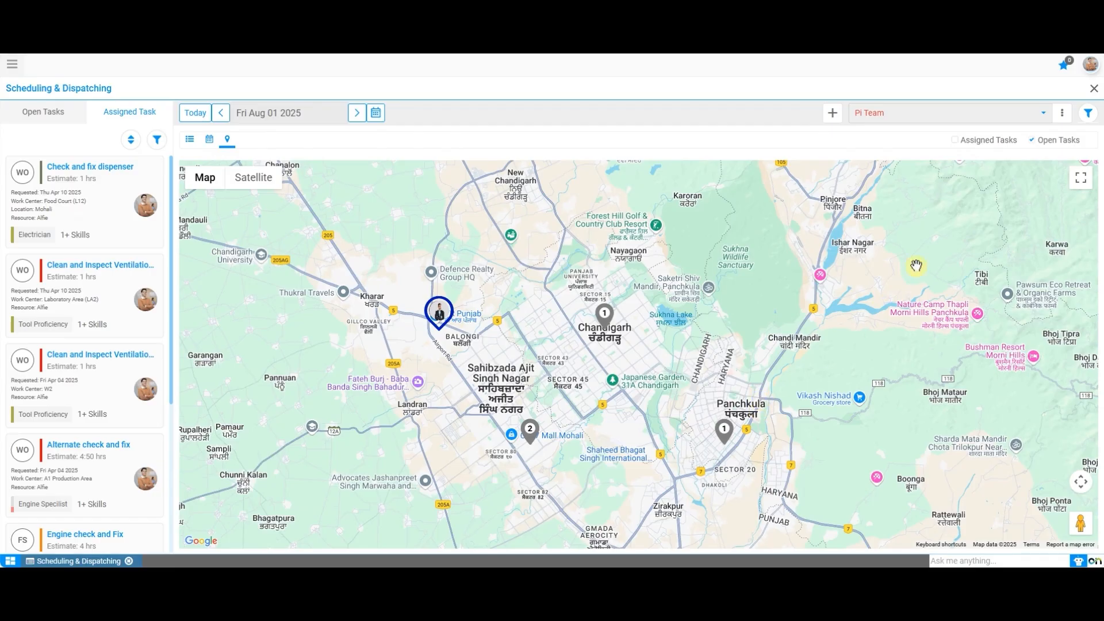
Try the Assigned Tasks map filter, view the area as satellite imagery and return to the standard map
{"action": "left_click", "coordinate": [955, 141]}
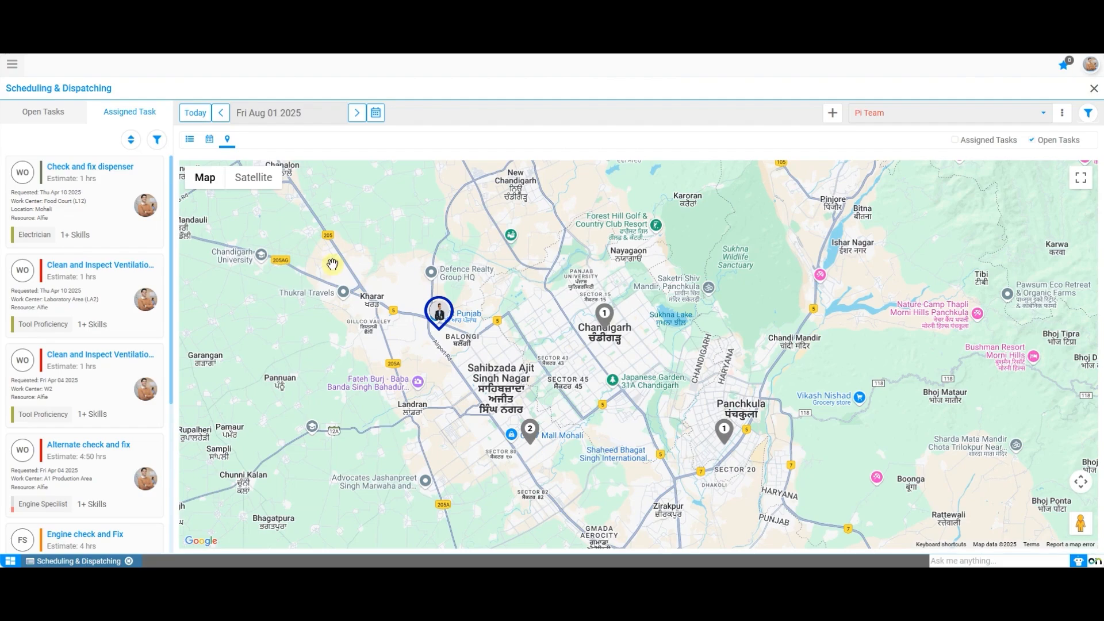
{"action": "left_click", "coordinate": [255, 183]}
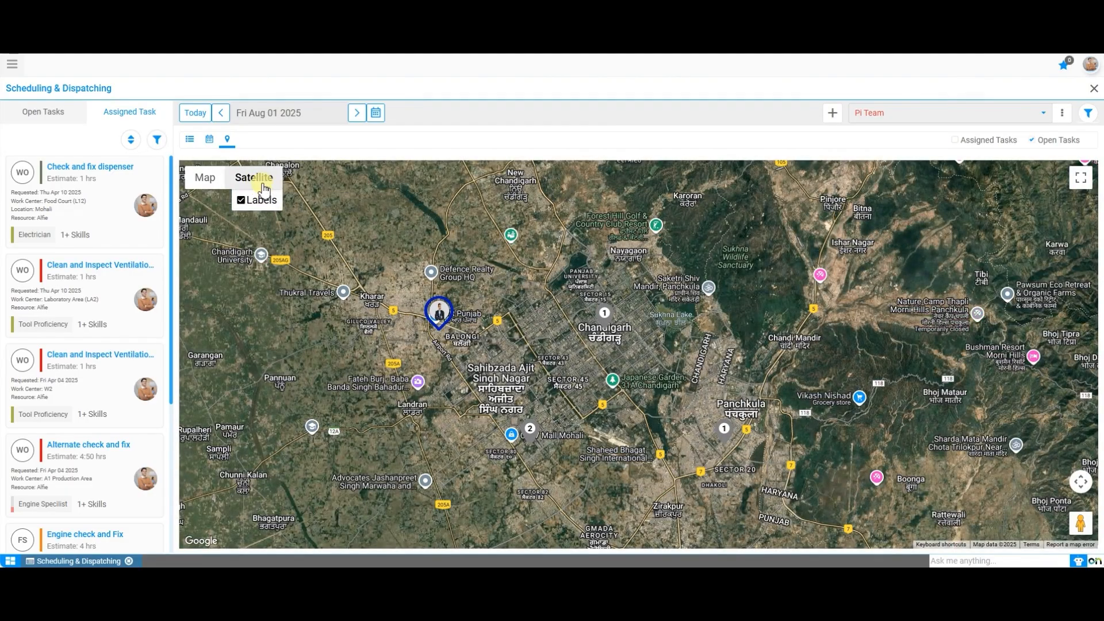
{"action": "left_click", "coordinate": [204, 177]}
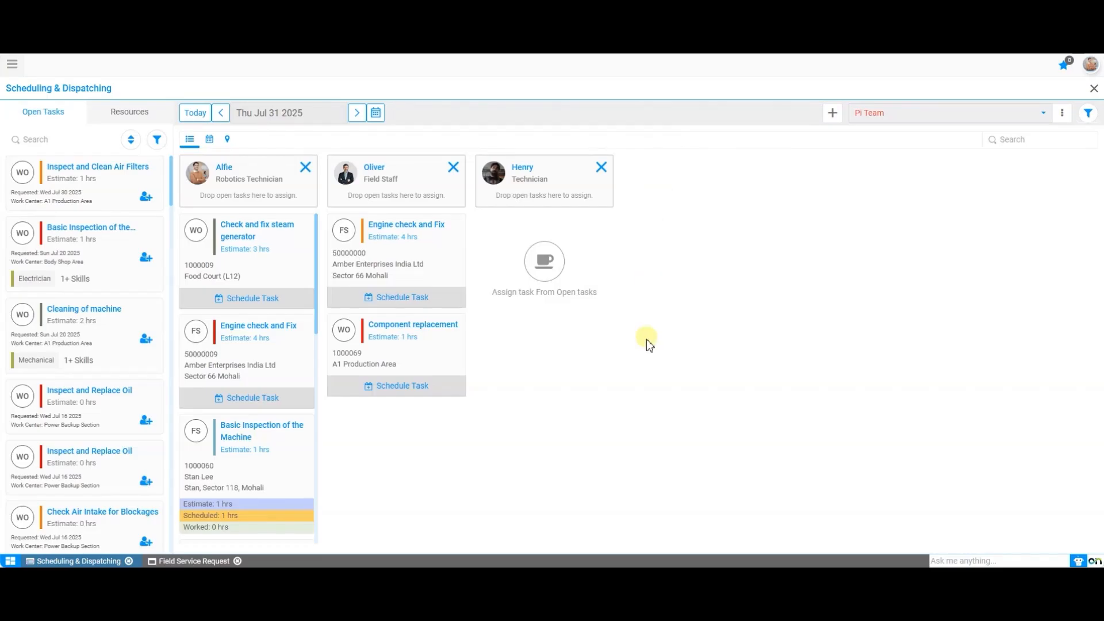
Review the Task Schedule record of the Basic Inspection of the Machine task in the Field Service Request and return to the request
{"action": "left_click", "coordinate": [195, 562]}
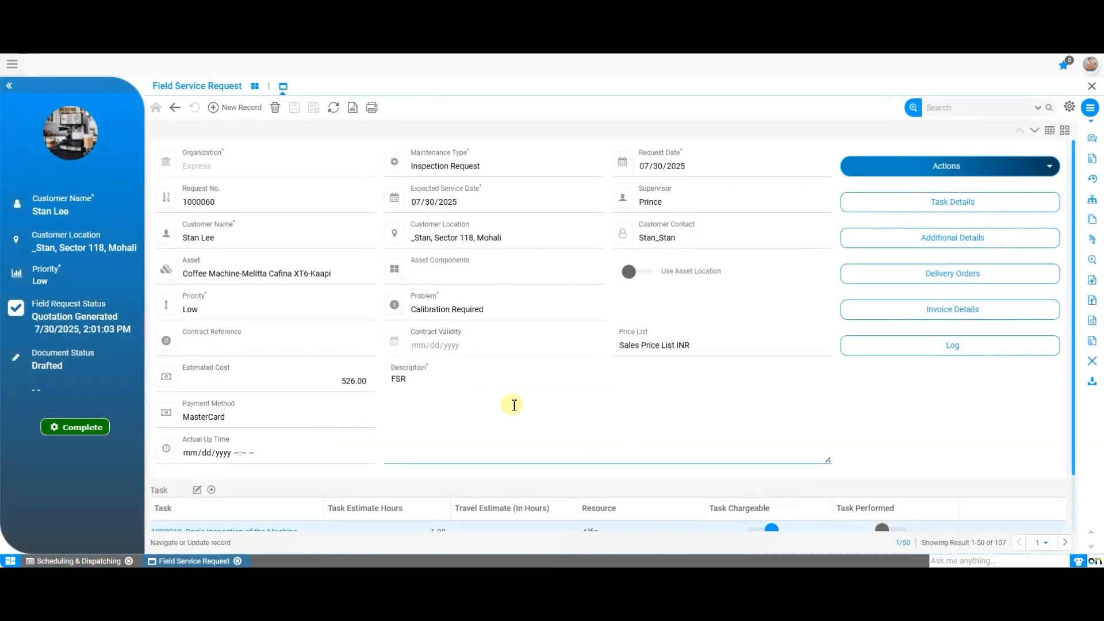
{"action": "left_click", "coordinate": [984, 206]}
{"action": "left_click", "coordinate": [1065, 131]}
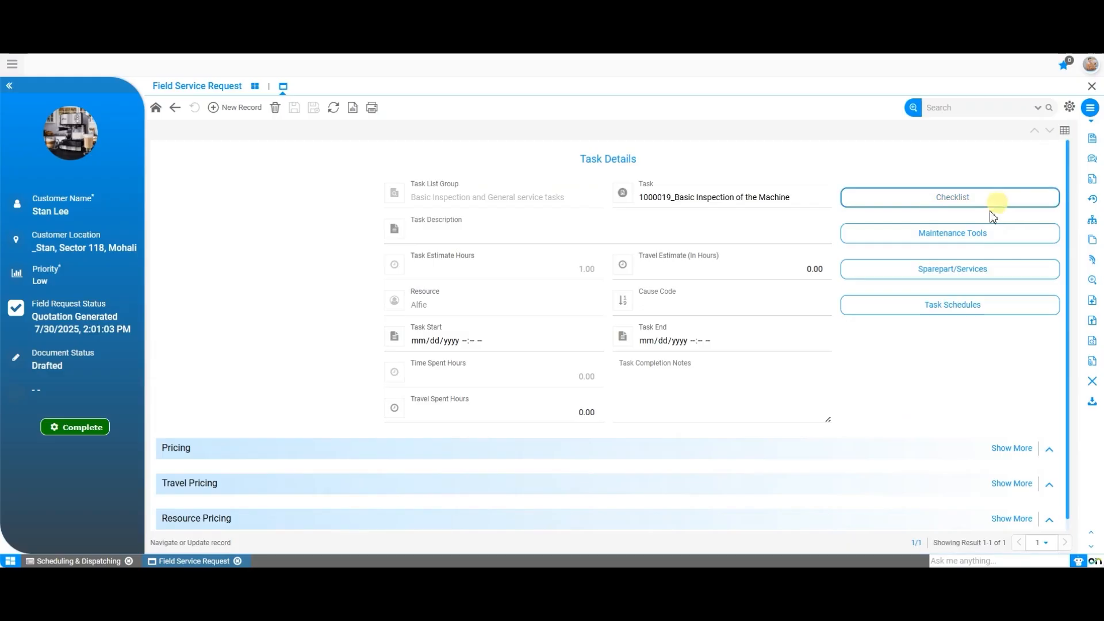
{"action": "left_click", "coordinate": [972, 311]}
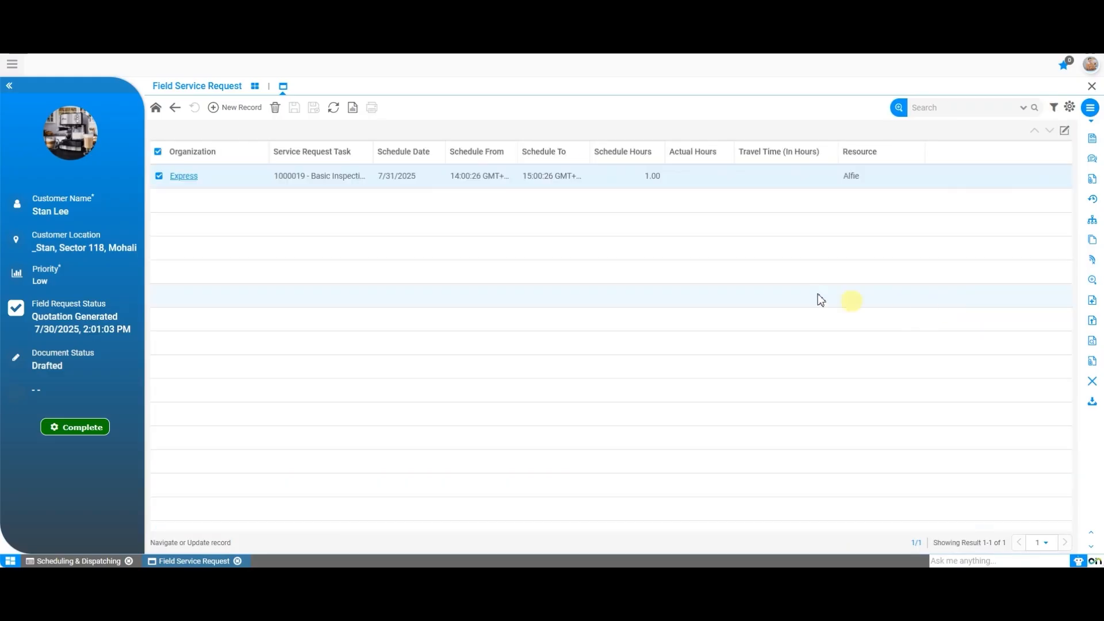
{"action": "left_click", "coordinate": [1066, 131]}
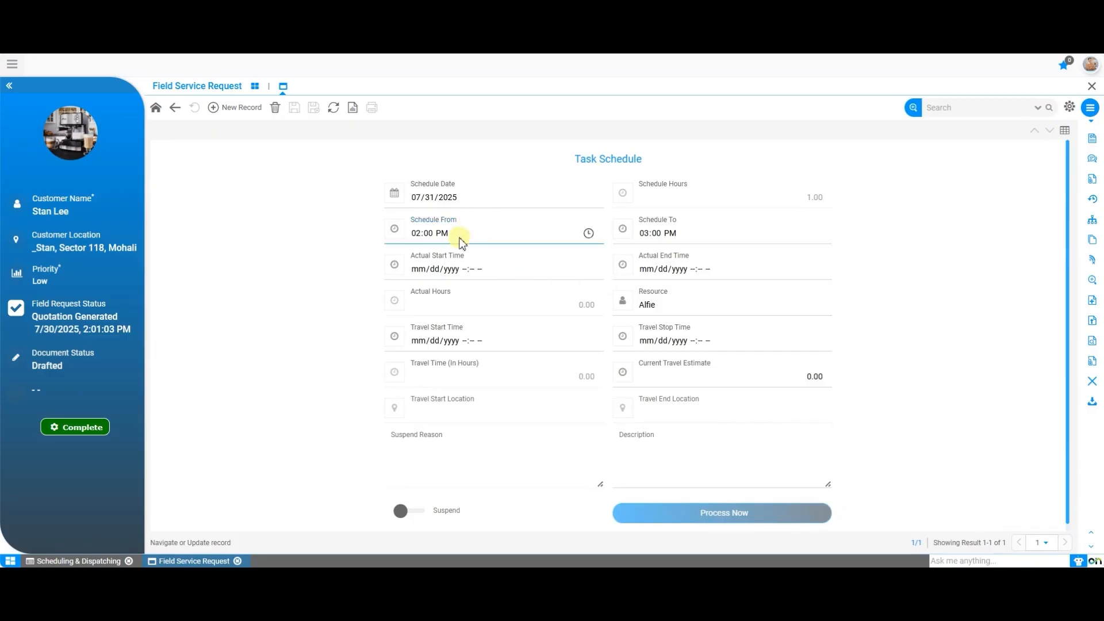
{"action": "left_click", "coordinate": [175, 108]}
{"action": "left_click", "coordinate": [175, 108]}
{"action": "left_click", "coordinate": [175, 109]}
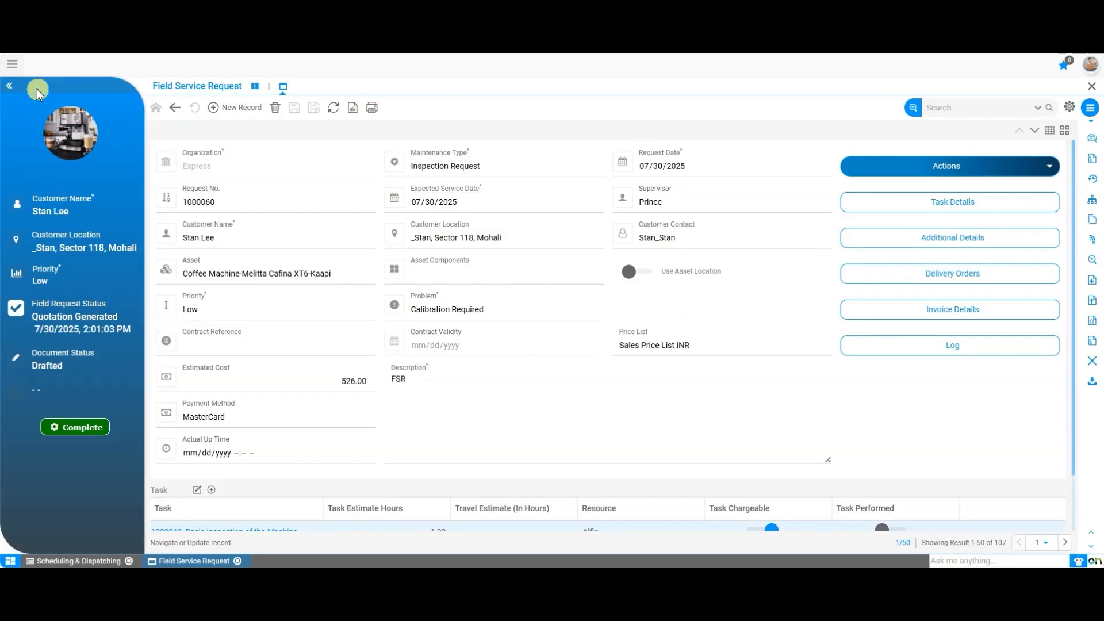
Search the application menu for Mobile Linking and open it
{"action": "left_click", "coordinate": [13, 66]}
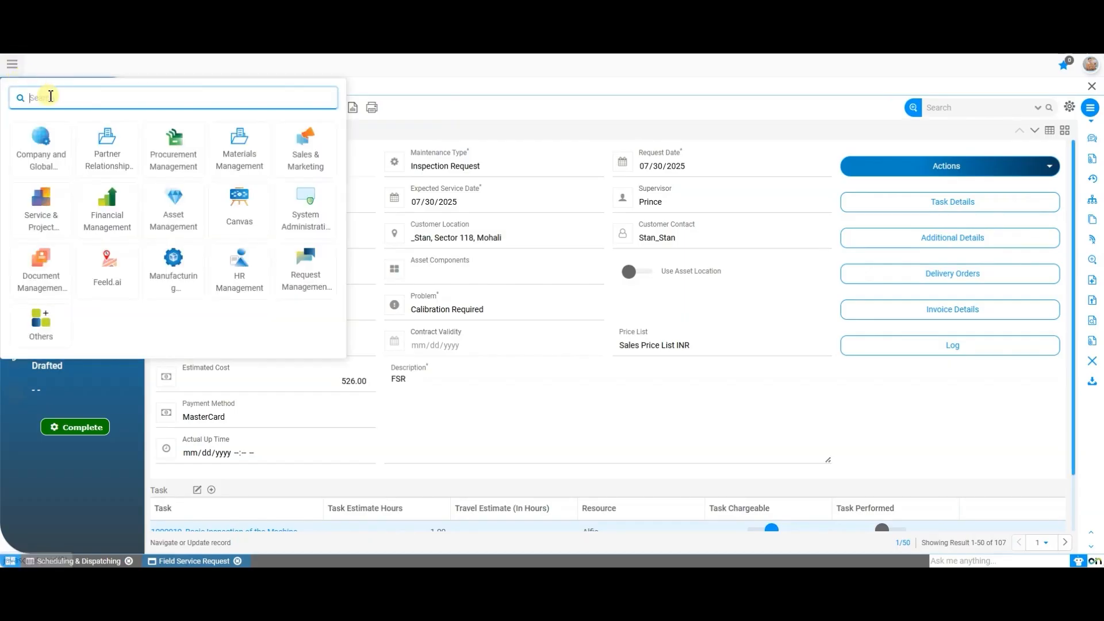
{"action": "type", "text": "Mobile Linking"}
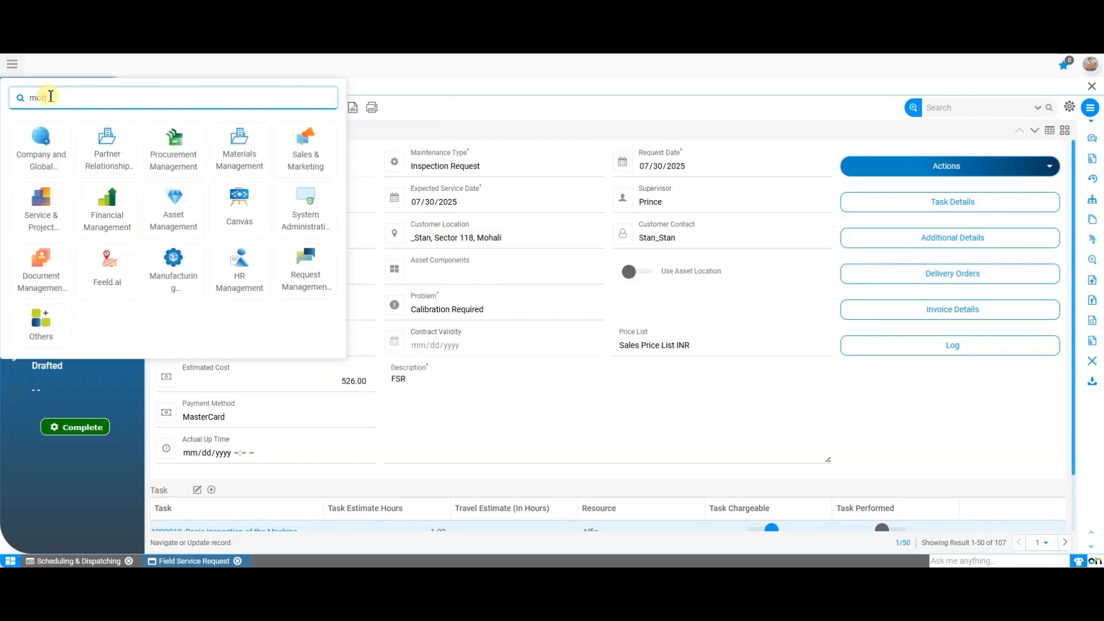
{"action": "key", "text": "Return"}
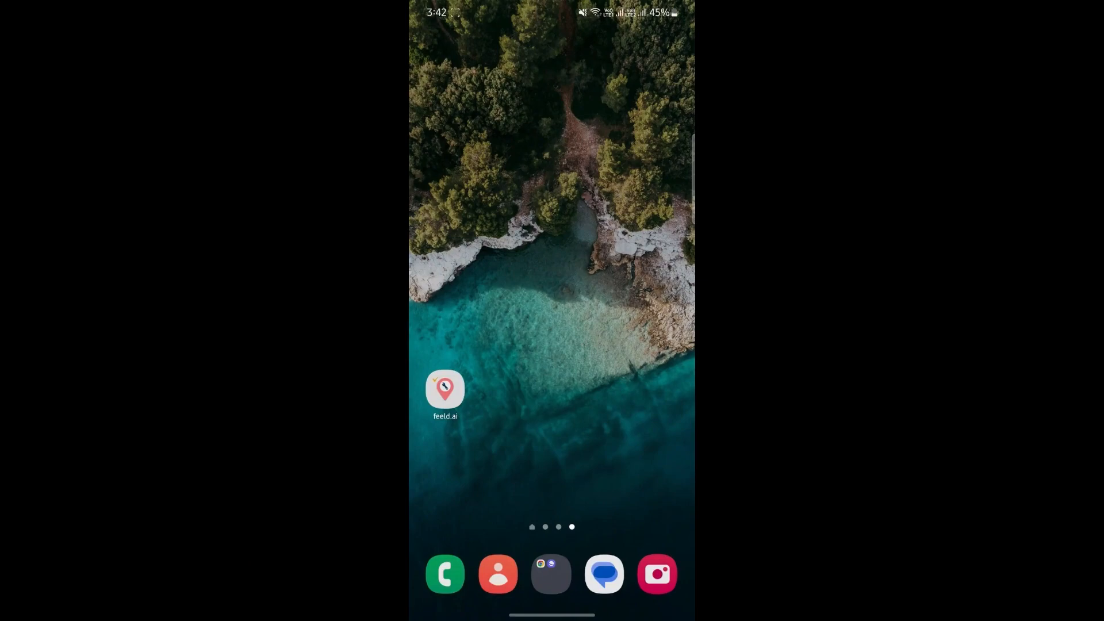
Launch the feeld.ai app on the phone, continue with camera access selected and open its QR/barcode scanner
{"action": "left_click", "coordinate": [445, 389]}
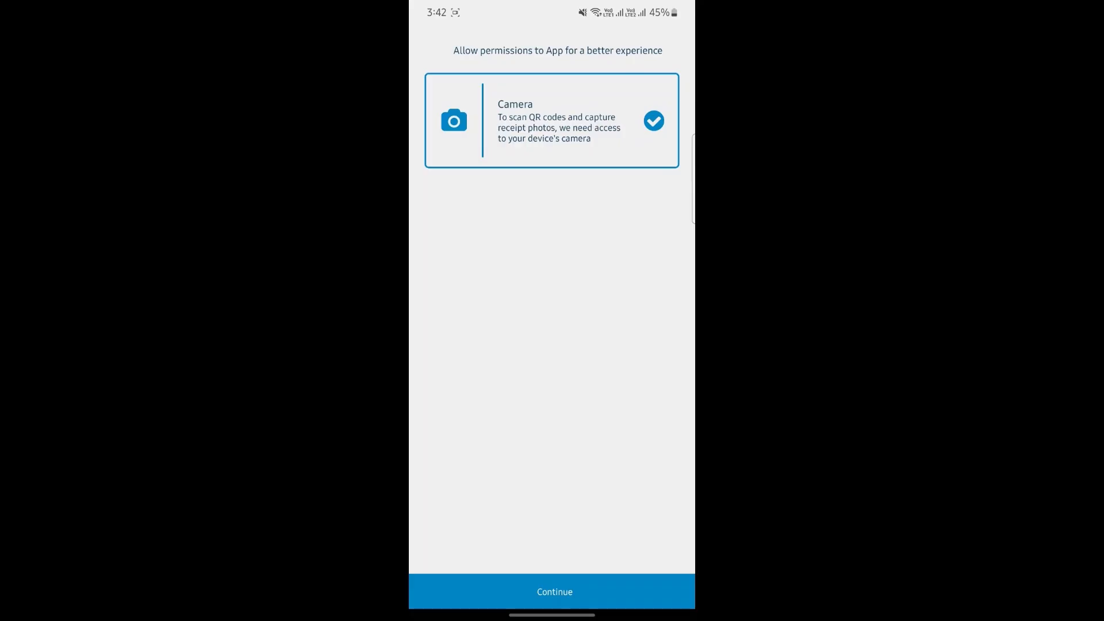
{"action": "left_click", "coordinate": [552, 591]}
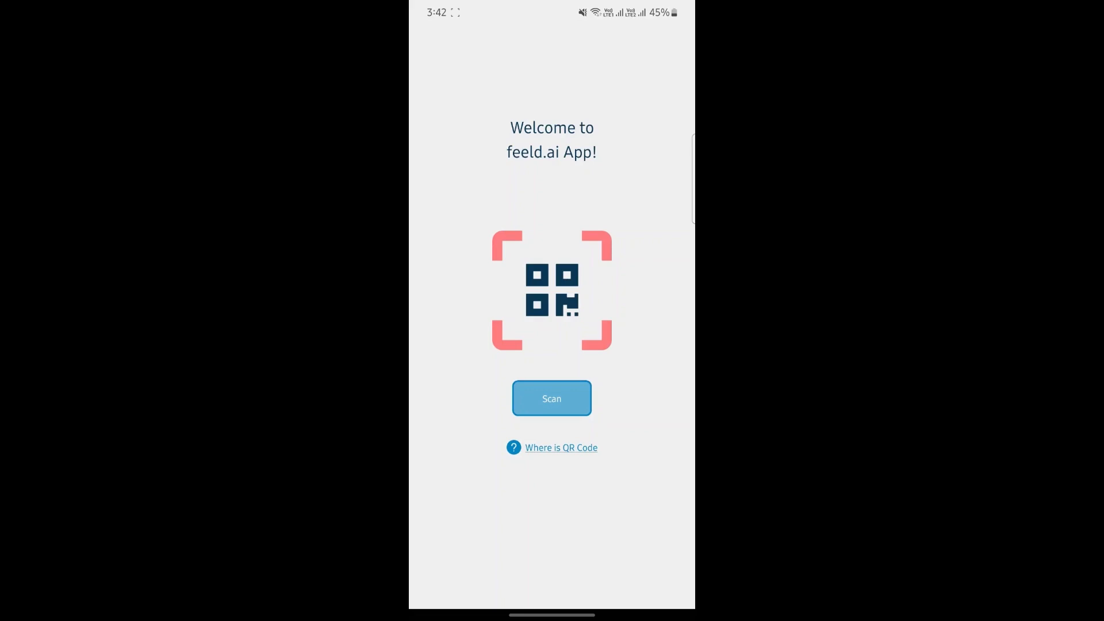
{"action": "left_click", "coordinate": [552, 398]}
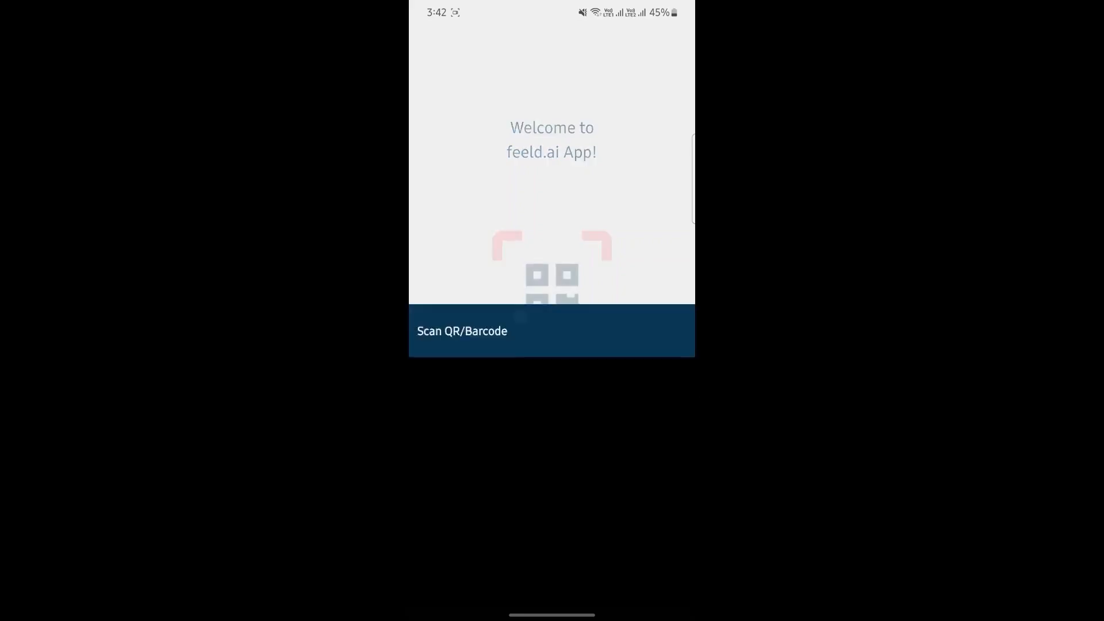
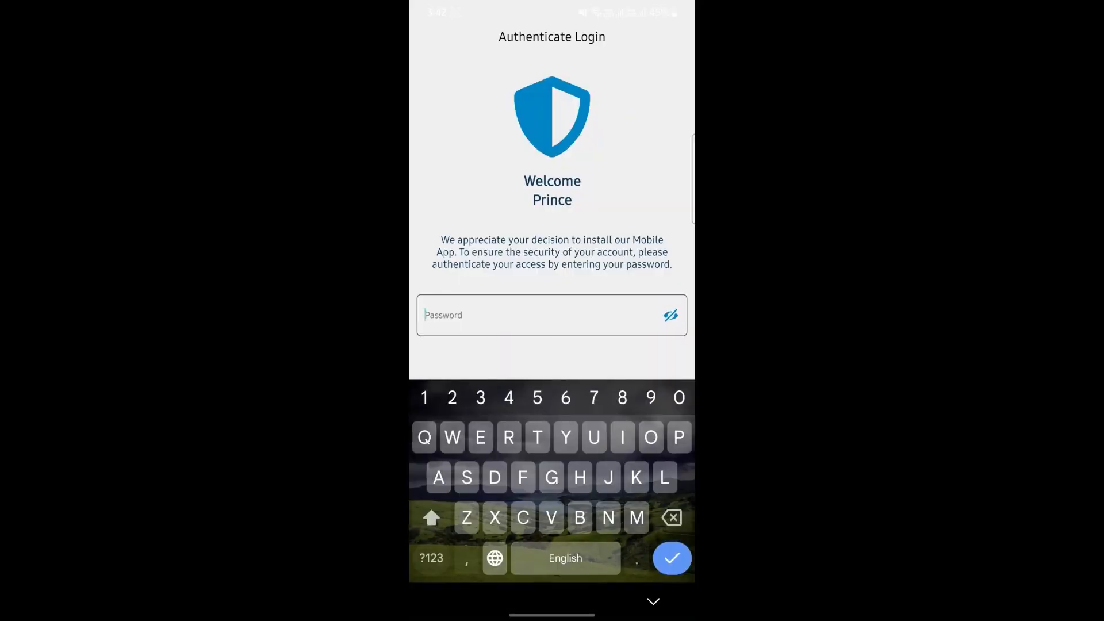
Authenticate the login with the account password and skip the PIN lock setup
{"action": "type", "text": "••••••••2"}
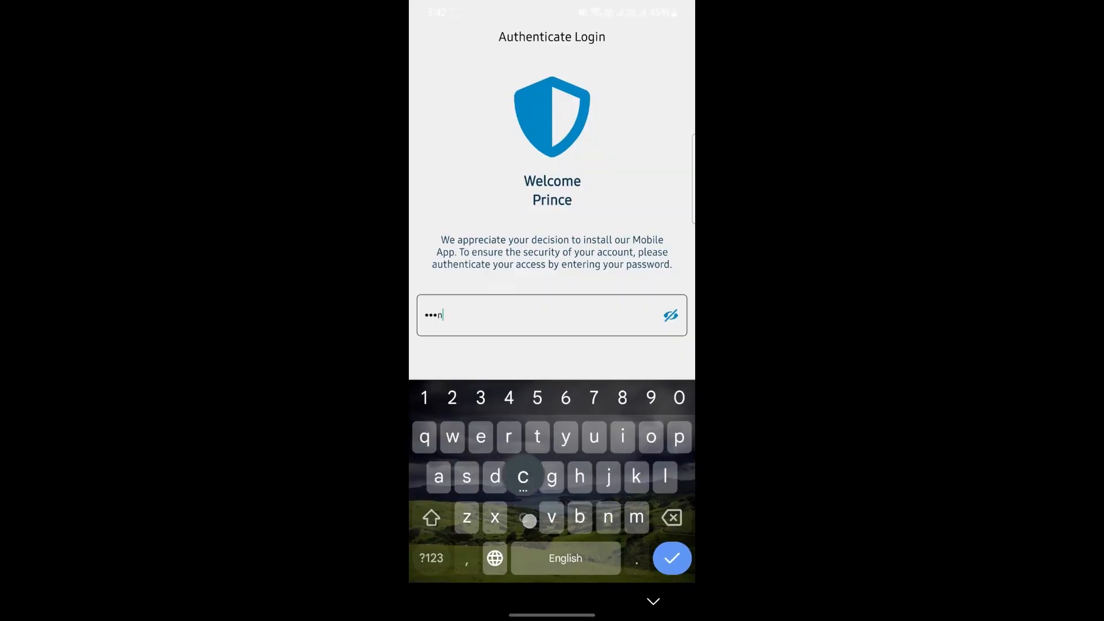
{"action": "key", "text": "Return"}
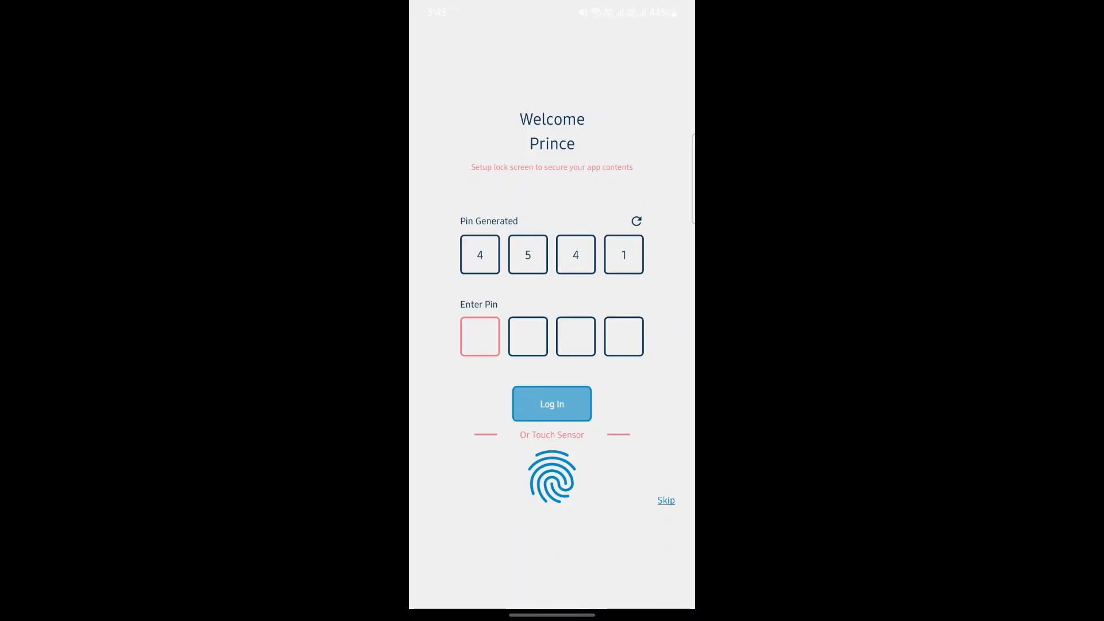
{"action": "left_click", "coordinate": [666, 500]}
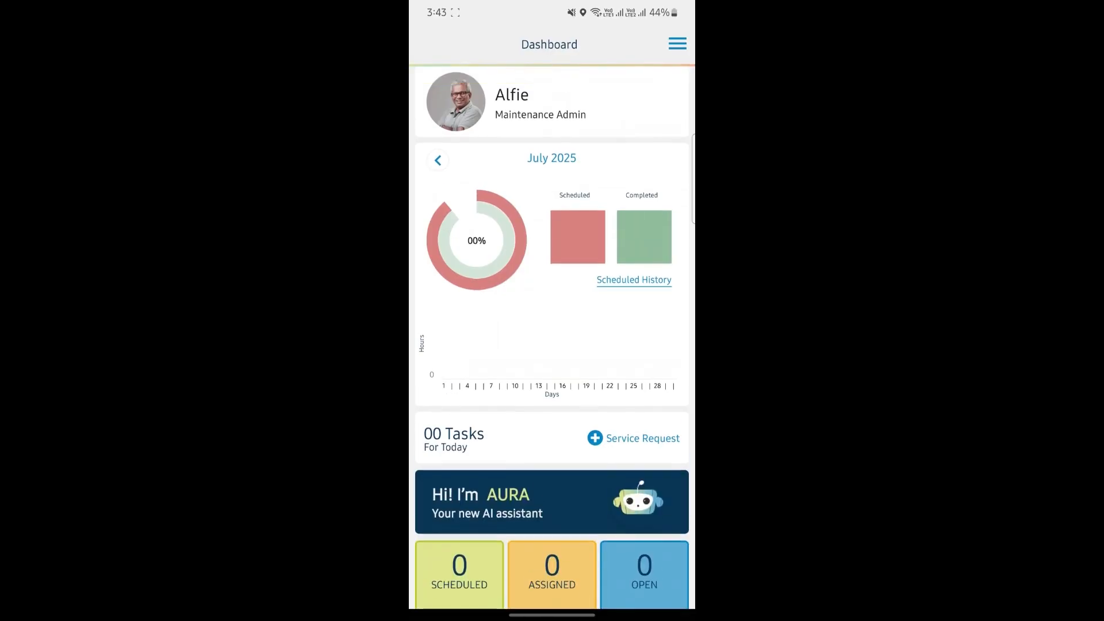
Examine the dashboard's July 2025 schedule charts, today's tasks, task cards and navigation menu
{"action": "left_click_drag", "start_coordinate": [460, 441], "coordinate": [460, 390]}
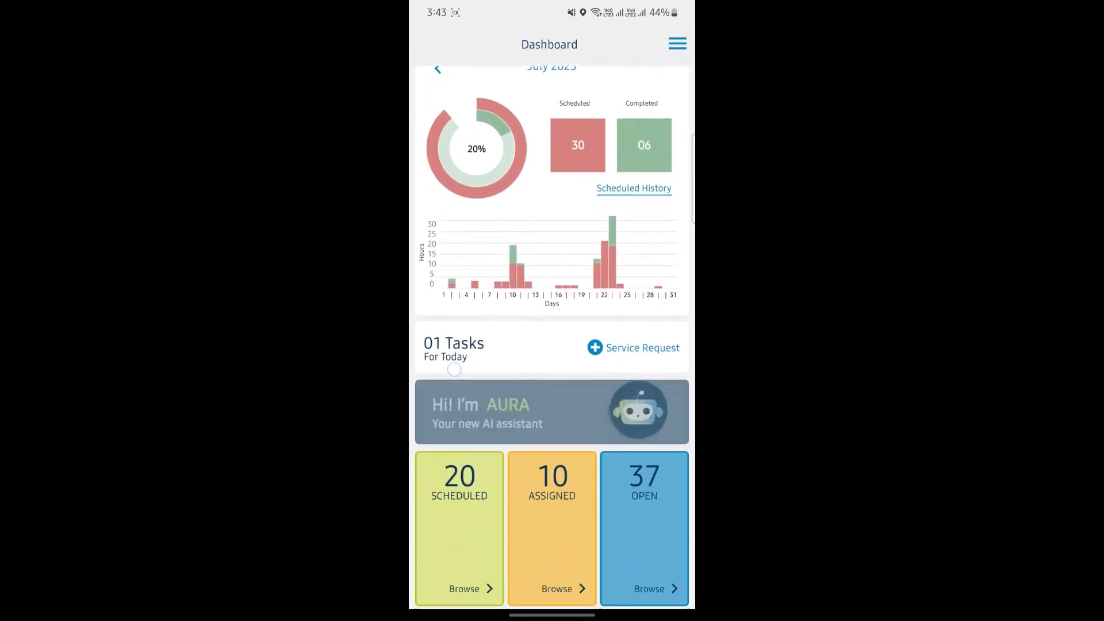
{"action": "left_click_drag", "start_coordinate": [456, 344], "coordinate": [455, 422]}
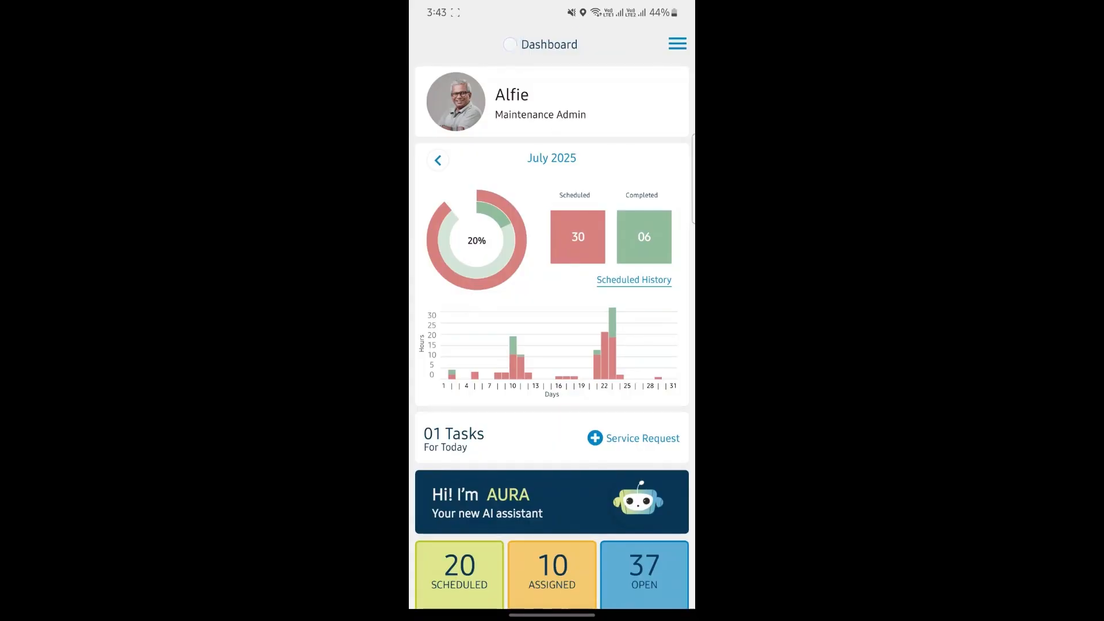
{"action": "left_click", "coordinate": [678, 43]}
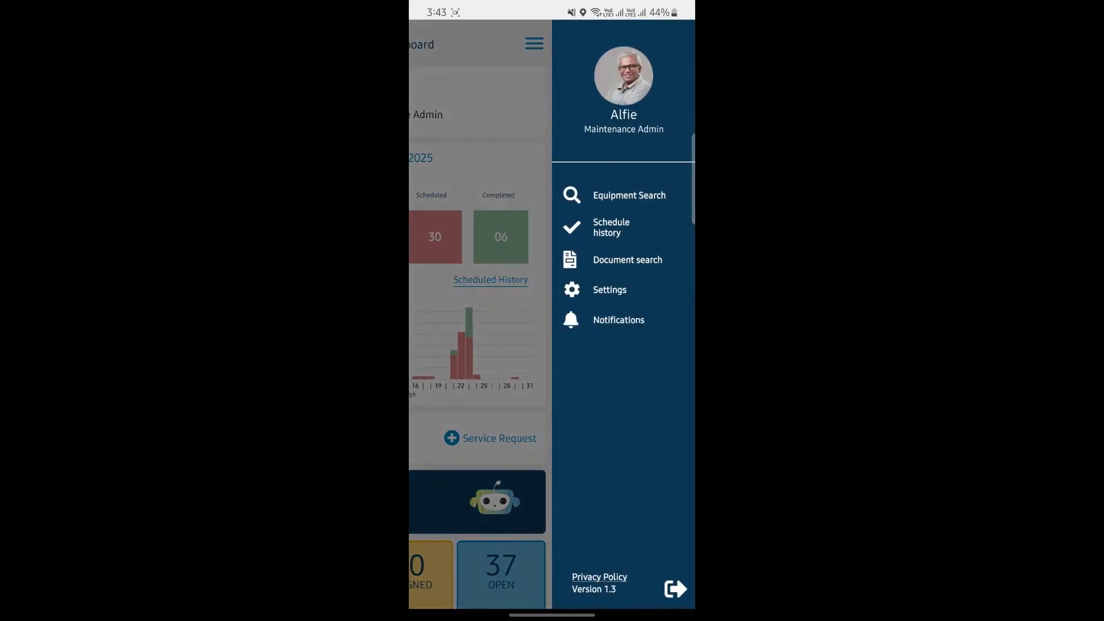
{"action": "left_click", "coordinate": [497, 307]}
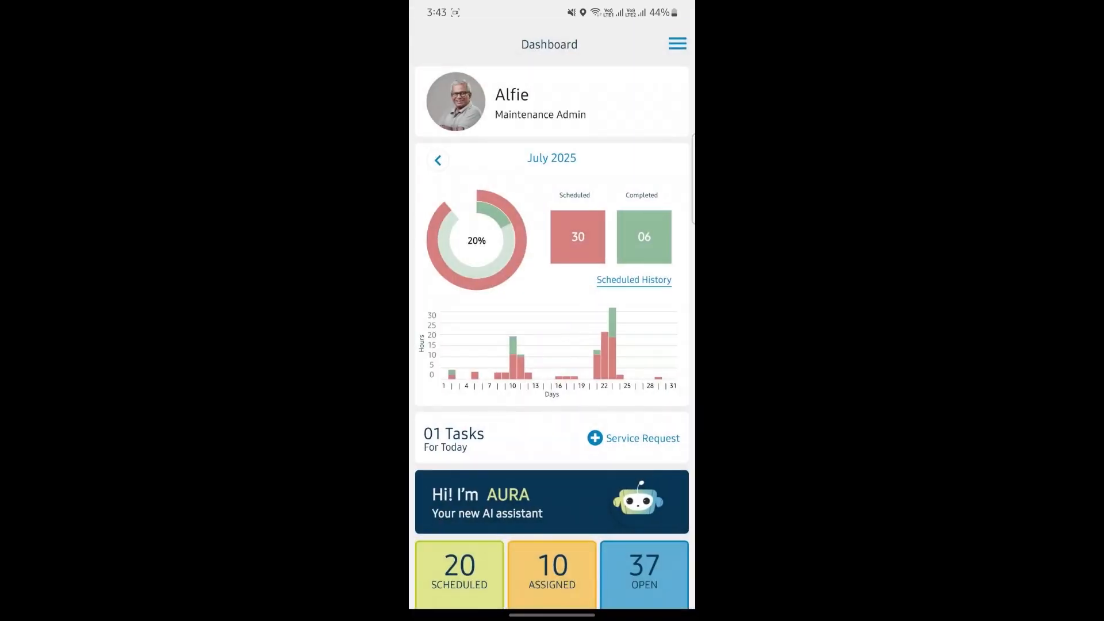
{"action": "scroll", "coordinate": [552, 328], "scroll_direction": "down", "scroll_amount": 2}
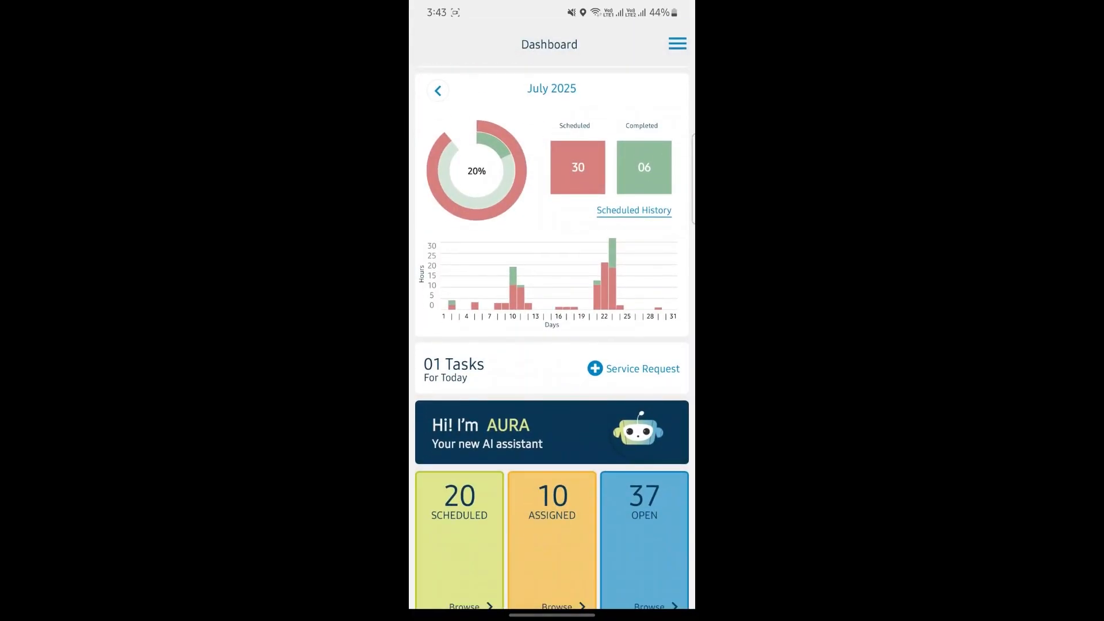
{"action": "scroll", "coordinate": [552, 431], "scroll_direction": "down", "scroll_amount": 1}
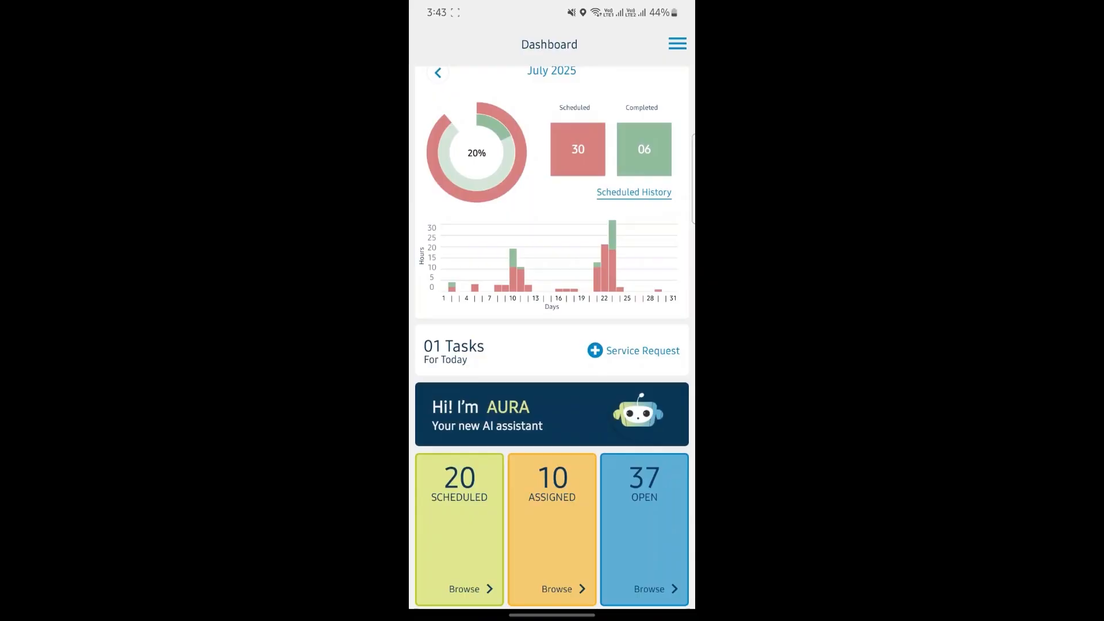
{"action": "scroll", "coordinate": [552, 334], "scroll_direction": "up", "scroll_amount": 3}
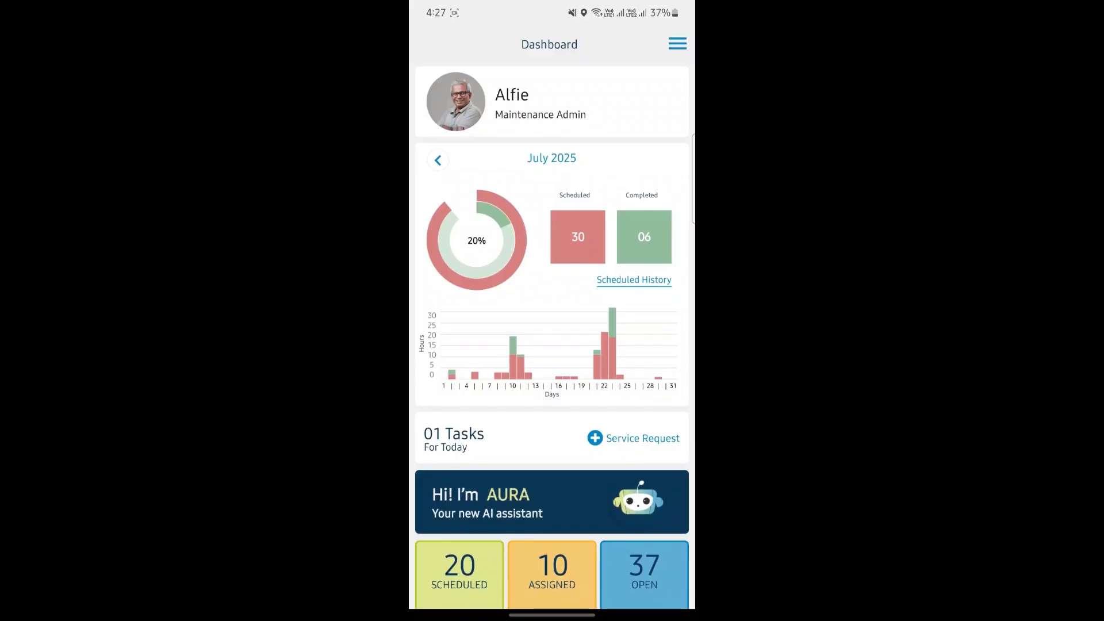
Check the Scheduled History, return to the dashboard and look over its task cards and navigation menu again
{"action": "left_click", "coordinate": [634, 280]}
{"action": "left_click_drag", "start_coordinate": [411, 330], "coordinate": [460, 330]}
{"action": "scroll", "coordinate": [552, 345], "scroll_direction": "down", "scroll_amount": 2}
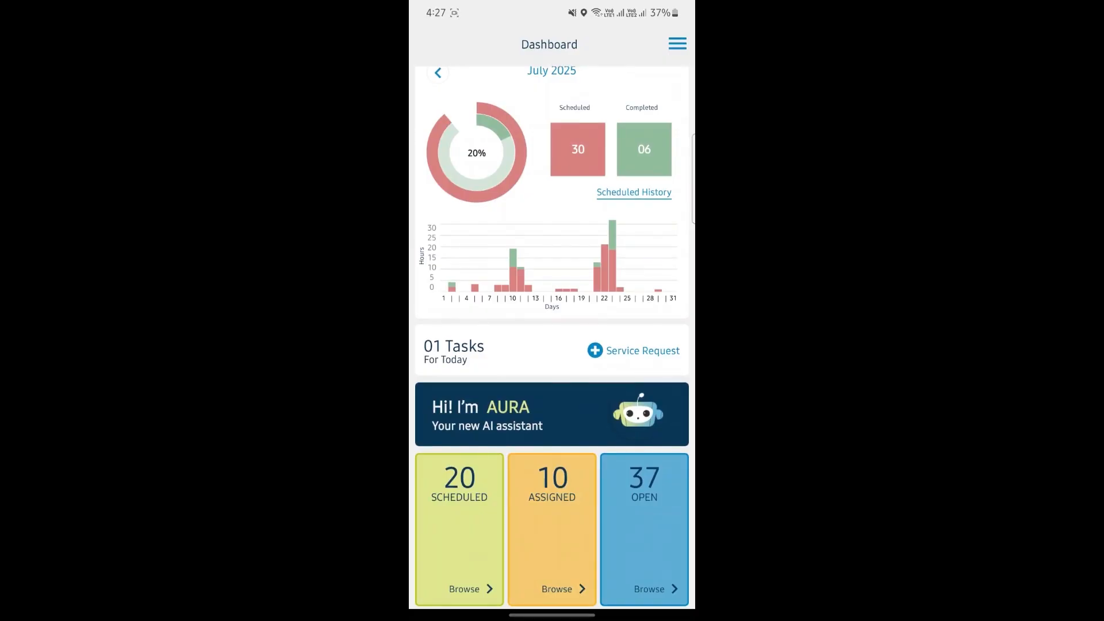
{"action": "scroll", "coordinate": [552, 345], "scroll_direction": "up", "scroll_amount": 2}
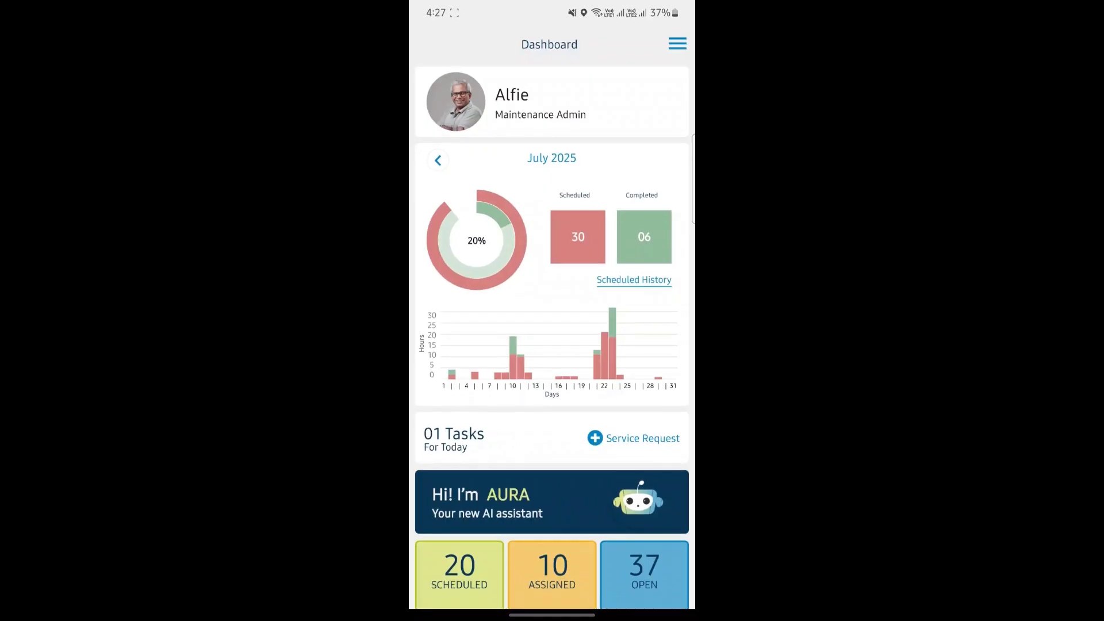
{"action": "left_click", "coordinate": [678, 44]}
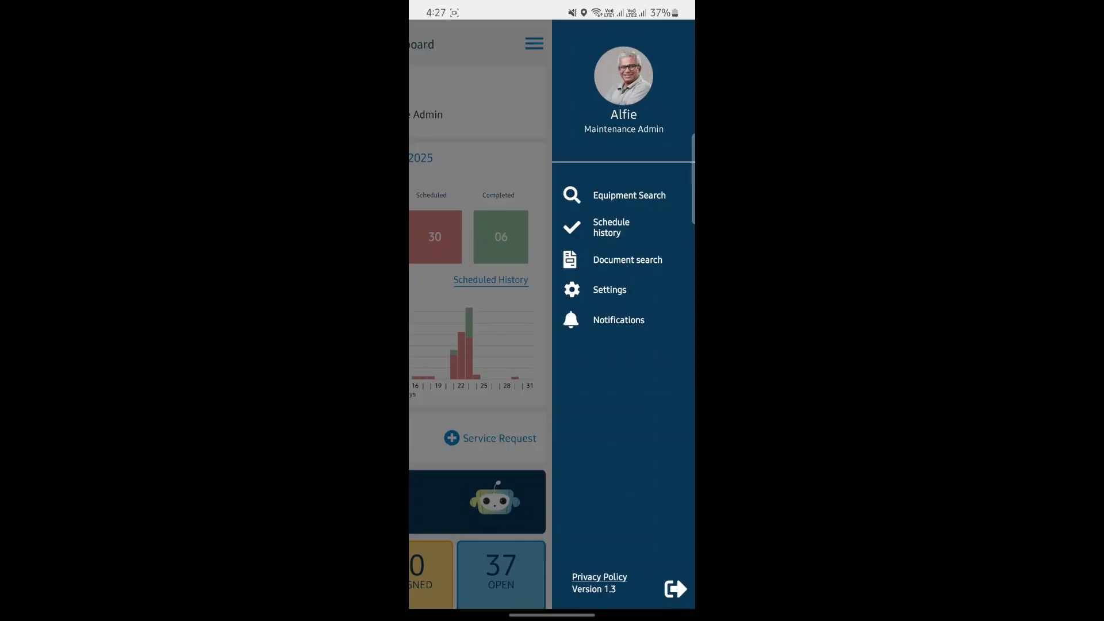
{"action": "left_click", "coordinate": [523, 430]}
{"action": "scroll", "coordinate": [553, 346], "scroll_direction": "down", "scroll_amount": 2}
{"action": "scroll", "coordinate": [552, 345], "scroll_direction": "up", "scroll_amount": 2}
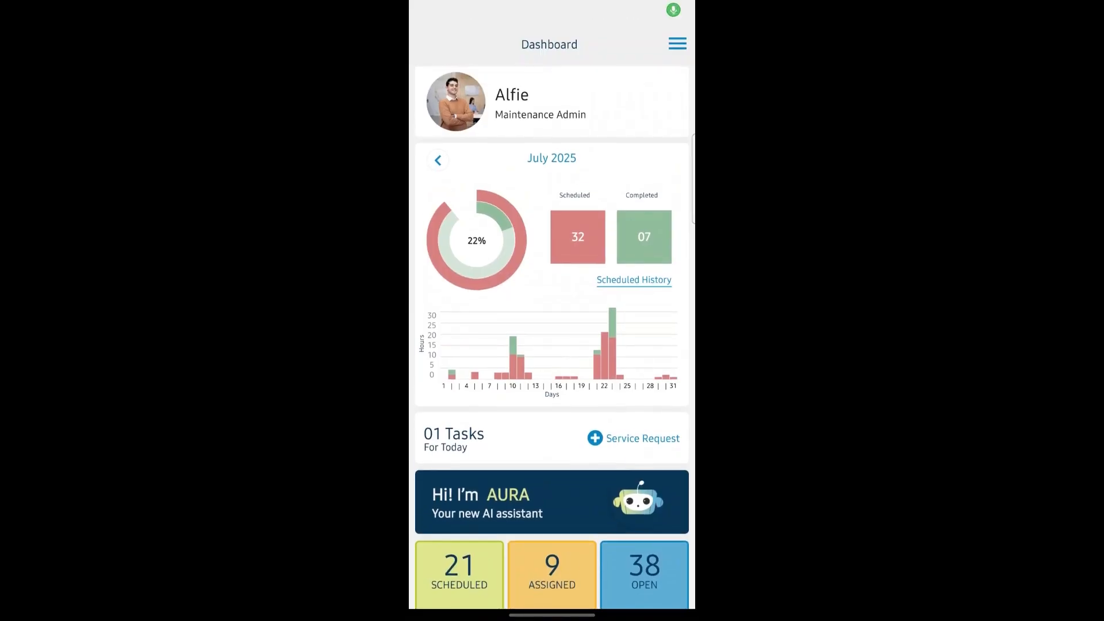
Browse the Scheduled tasks, look at 29 July and return to 31 July
{"action": "scroll", "coordinate": [552, 345], "scroll_direction": "down", "scroll_amount": 2}
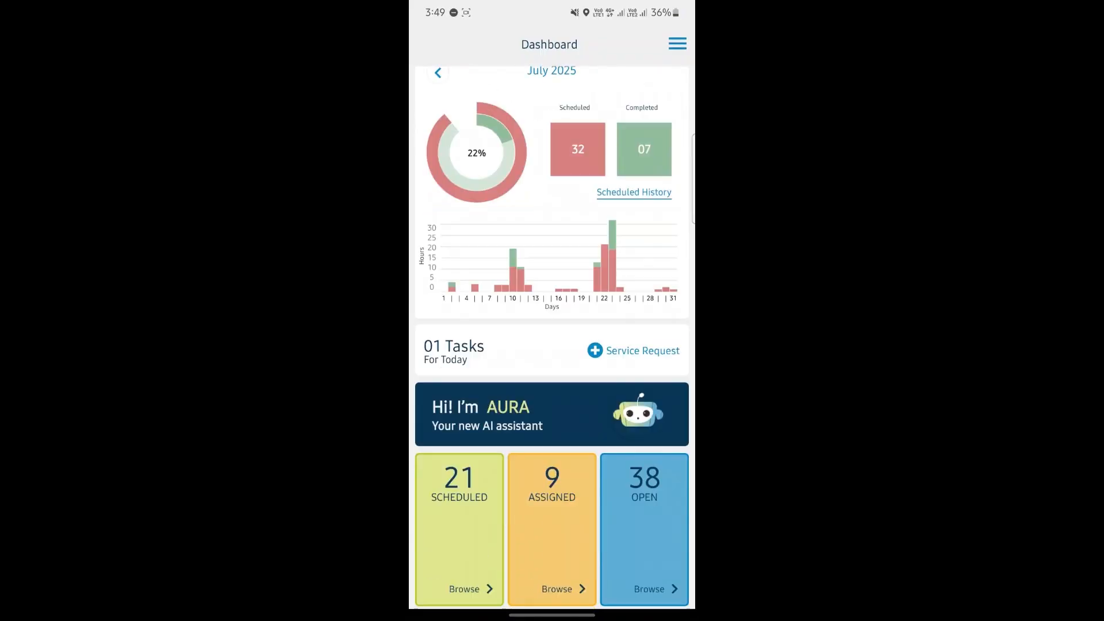
{"action": "left_click", "coordinate": [459, 529]}
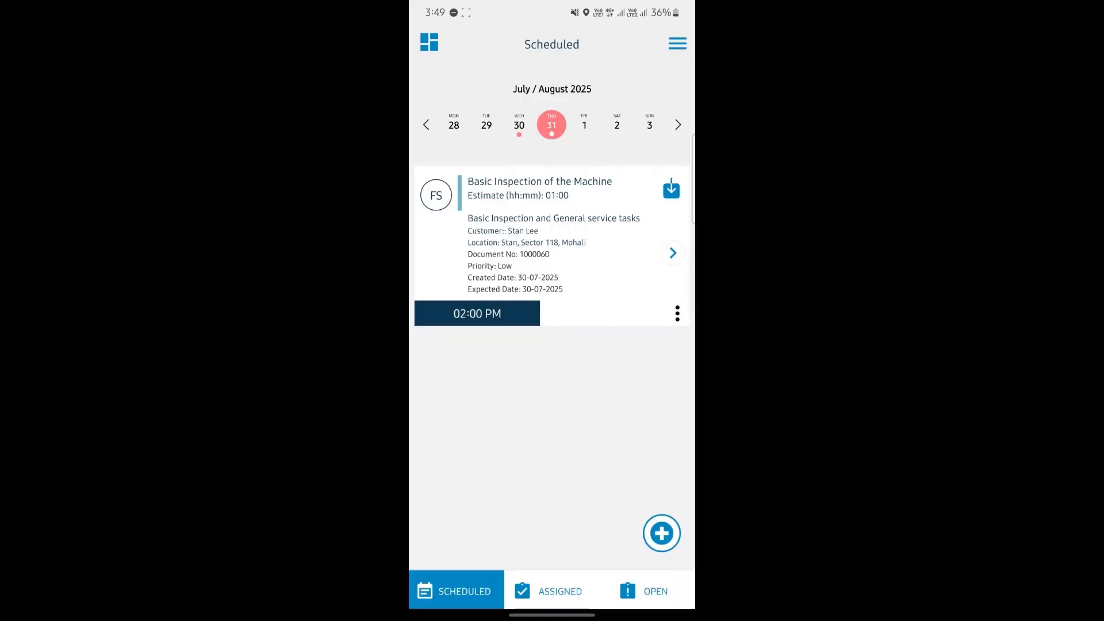
{"action": "left_click", "coordinate": [519, 124]}
{"action": "left_click", "coordinate": [519, 125]}
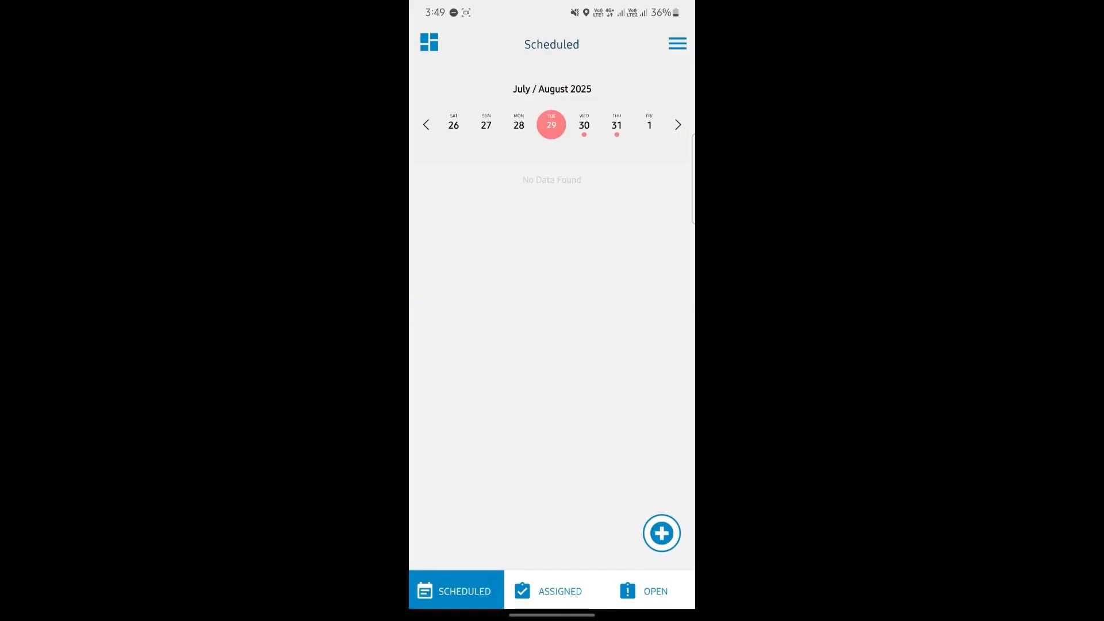
{"action": "left_click", "coordinate": [616, 124]}
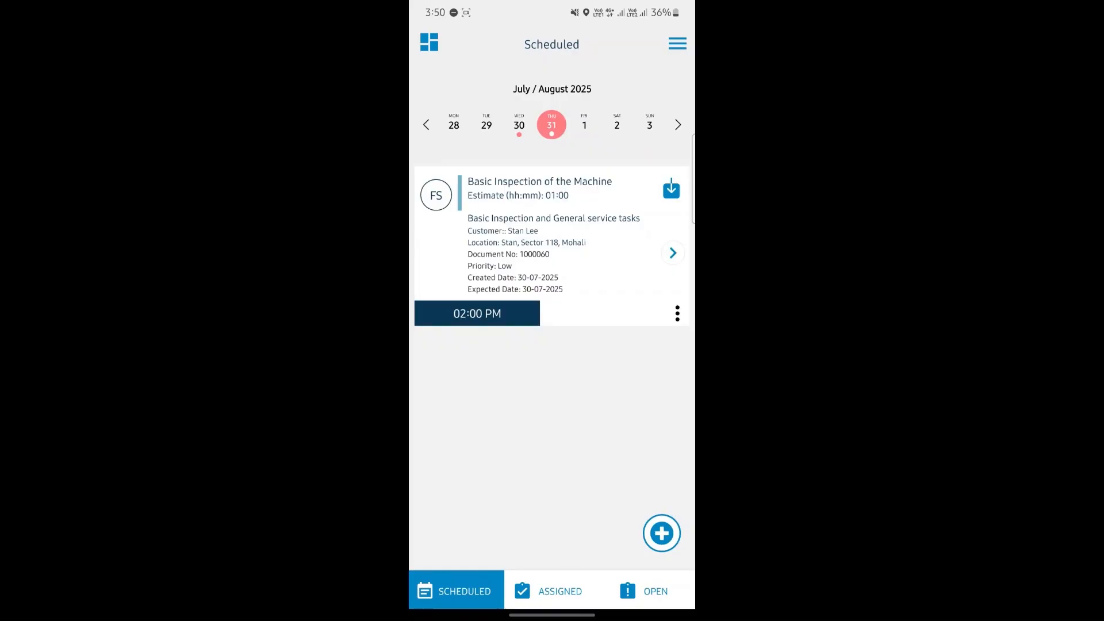
Save the Basic Inspection of the Machine task to the offline schedule and check its call and suspend options
{"action": "left_click", "coordinate": [672, 189]}
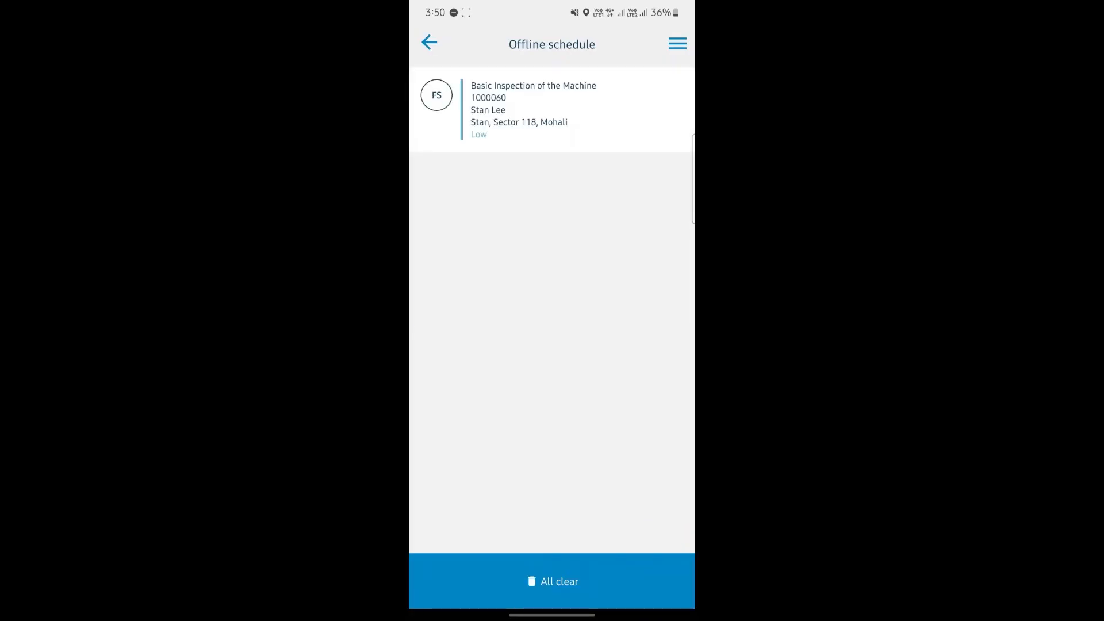
{"action": "left_click", "coordinate": [429, 42]}
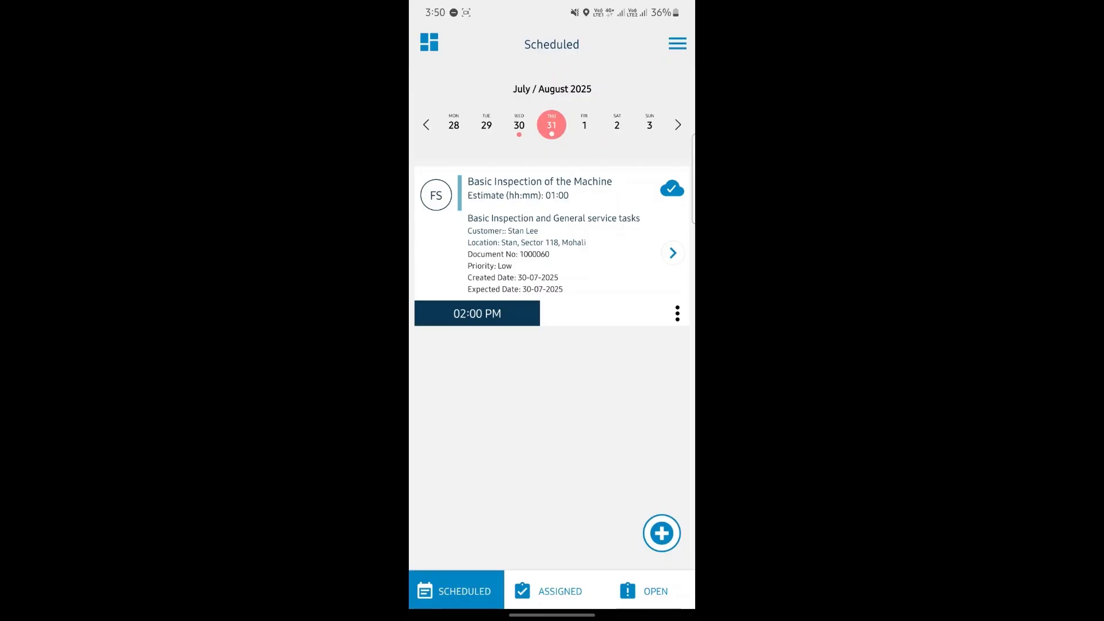
{"action": "left_click", "coordinate": [677, 314]}
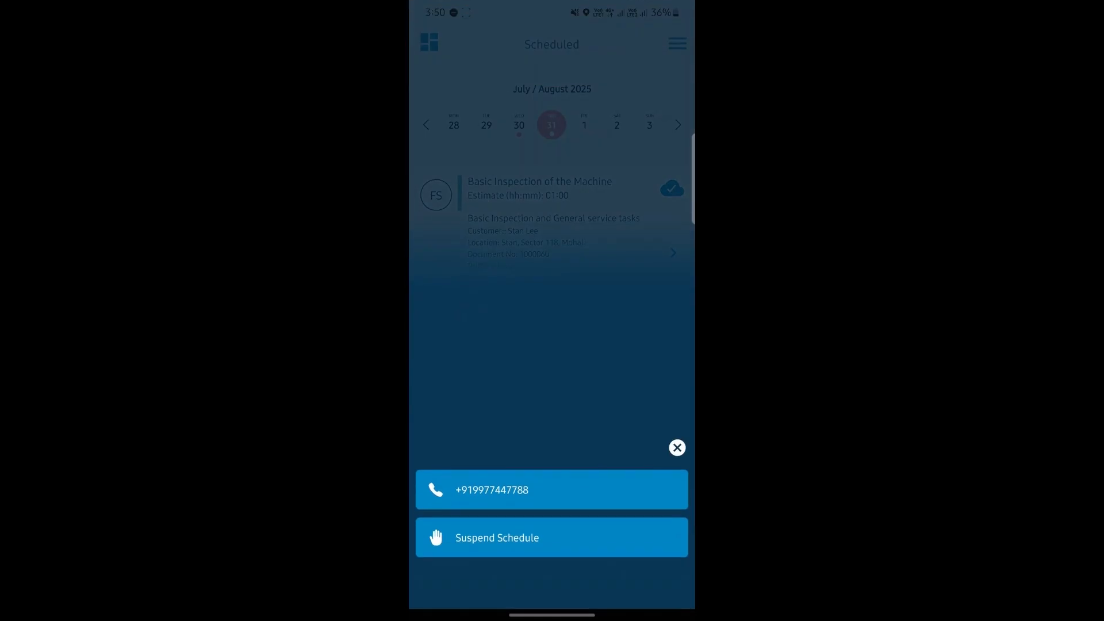
{"action": "left_click", "coordinate": [677, 447]}
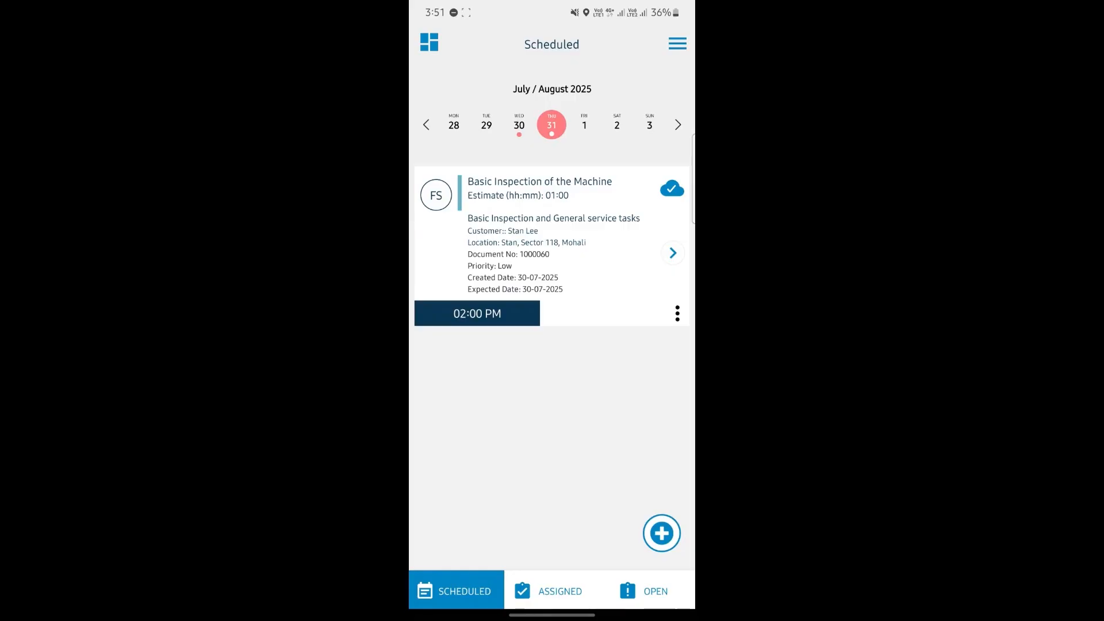
Open the schedule review of the Basic Inspection of the Machine task and examine its Task Details down to the asset image
{"action": "left_click", "coordinate": [672, 252]}
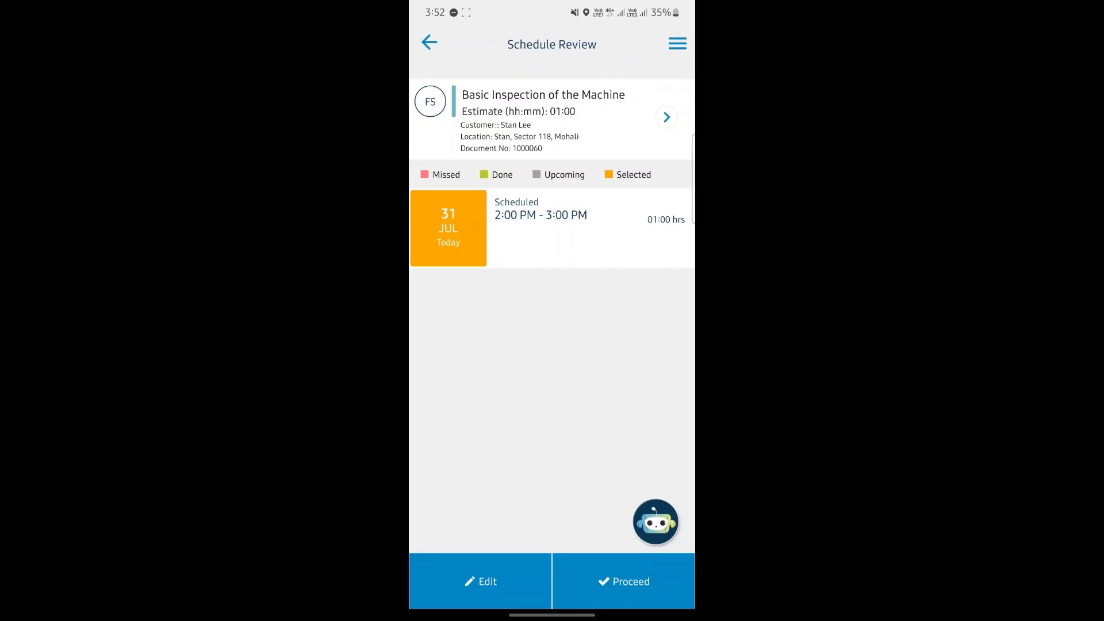
{"action": "left_click", "coordinate": [668, 115]}
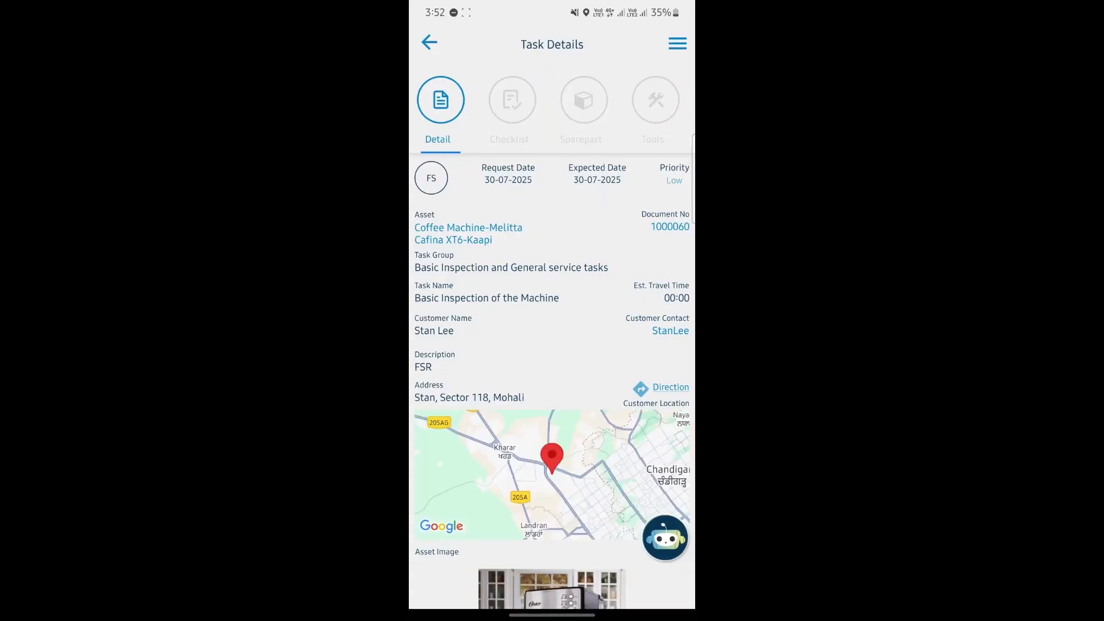
{"action": "scroll", "coordinate": [673, 404], "scroll_direction": "down", "scroll_amount": 3}
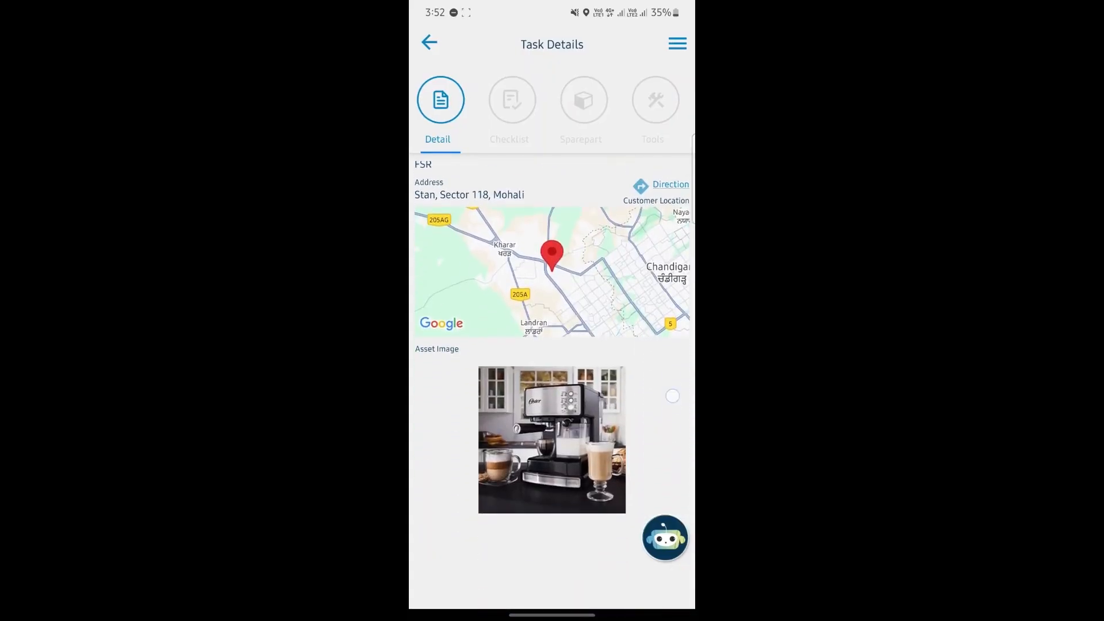
{"action": "scroll", "coordinate": [665, 395], "scroll_direction": "up", "scroll_amount": 5}
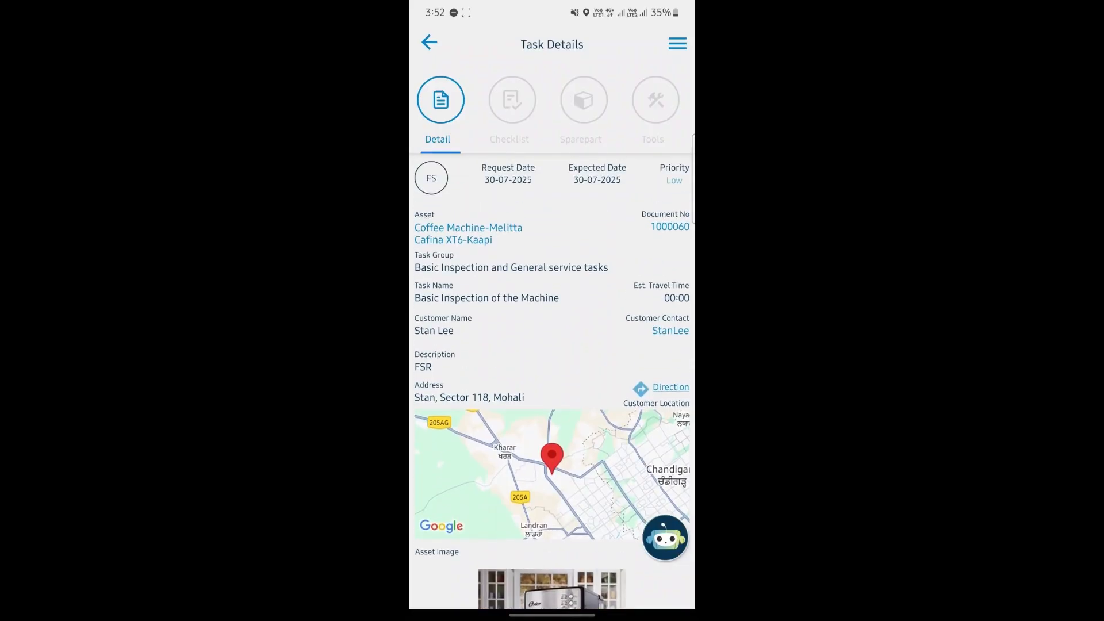
Open the Coffee Machine-Melitta Cafina XT6-Kaapi asset and review its details and the people related to it
{"action": "left_click", "coordinate": [468, 229]}
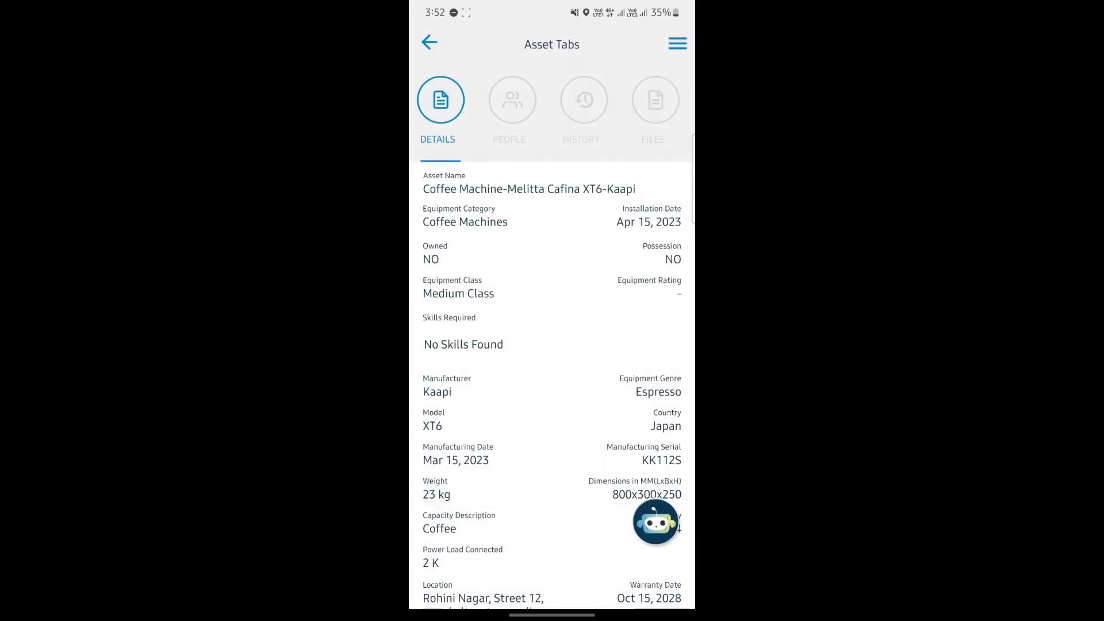
{"action": "scroll", "coordinate": [650, 427], "scroll_direction": "down", "scroll_amount": 2}
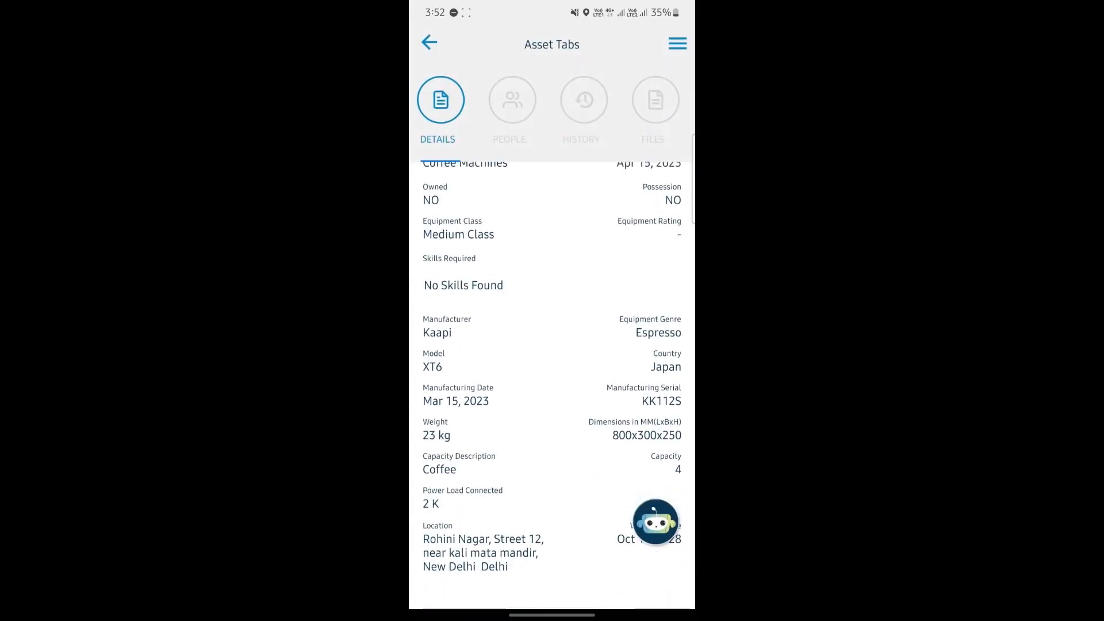
{"action": "scroll", "coordinate": [552, 374], "scroll_direction": "up", "scroll_amount": 2}
{"action": "left_click", "coordinate": [512, 100]}
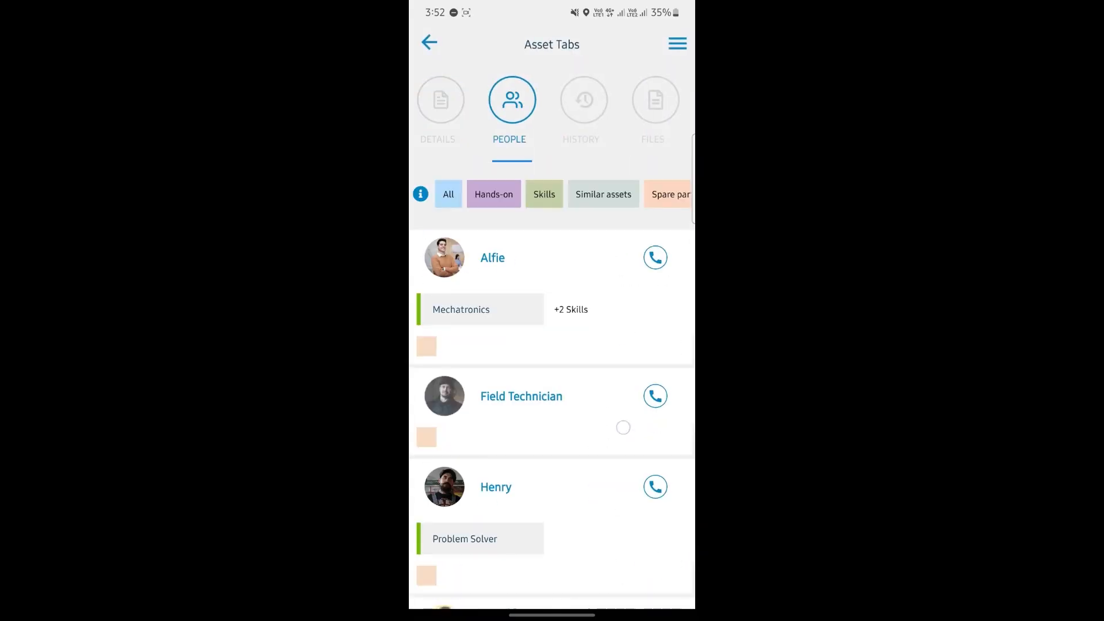
{"action": "scroll", "coordinate": [621, 434], "scroll_direction": "down", "scroll_amount": 4}
{"action": "scroll", "coordinate": [553, 403], "scroll_direction": "up", "scroll_amount": 4}
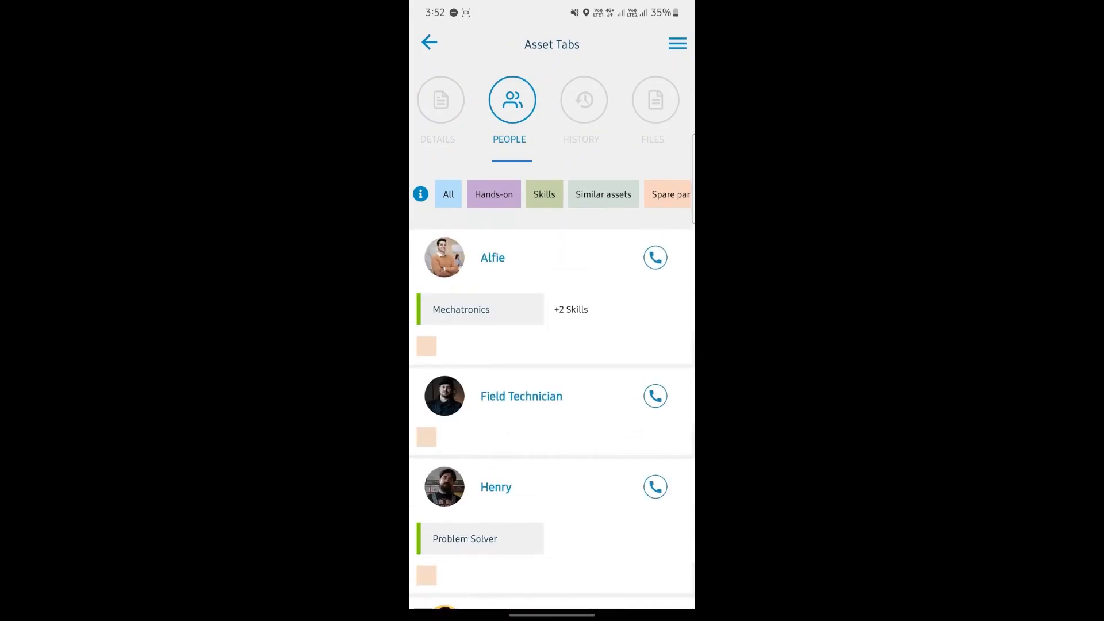
Review the asset's task history, installed spare parts, files, spare parts and tasks, and go back to its details
{"action": "left_click", "coordinate": [584, 101]}
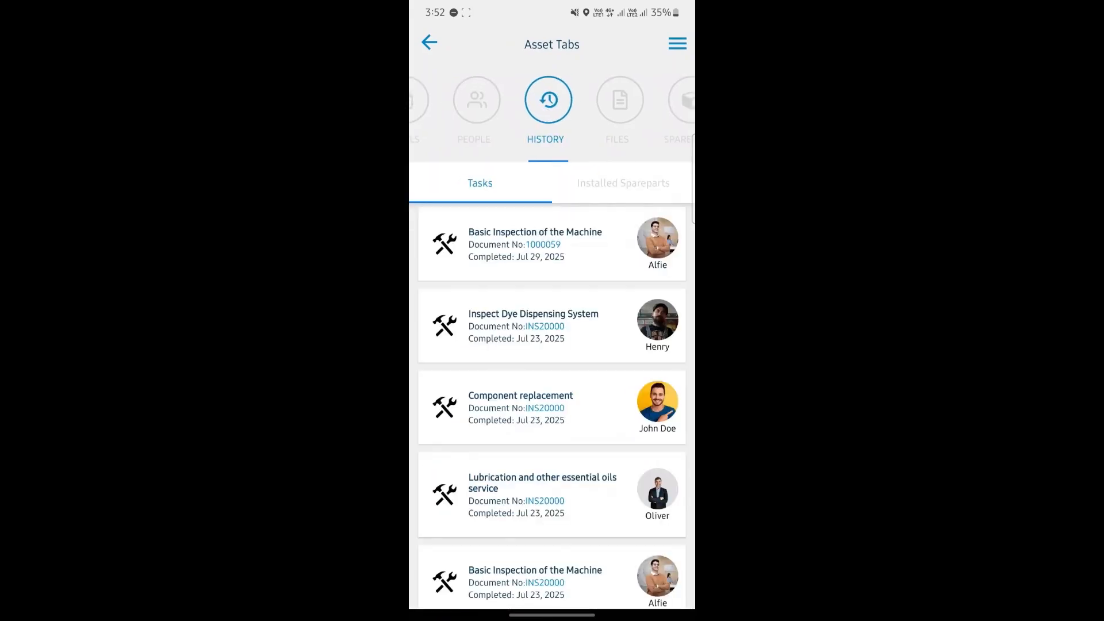
{"action": "left_click", "coordinate": [633, 180]}
{"action": "scroll", "coordinate": [552, 403], "scroll_direction": "down", "scroll_amount": 5}
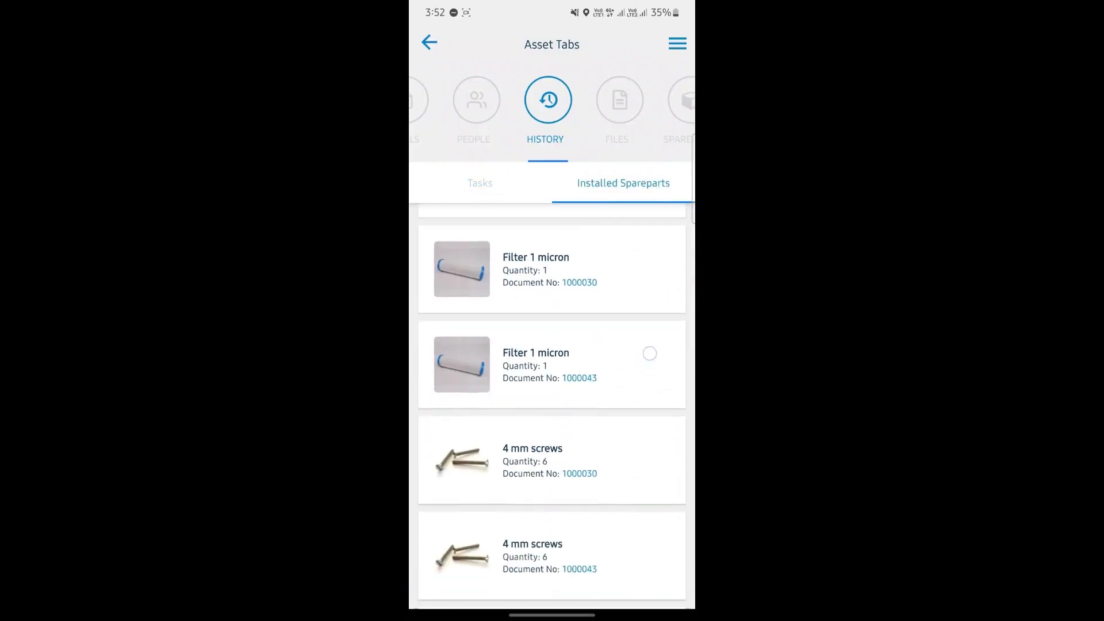
{"action": "left_click", "coordinate": [619, 101]}
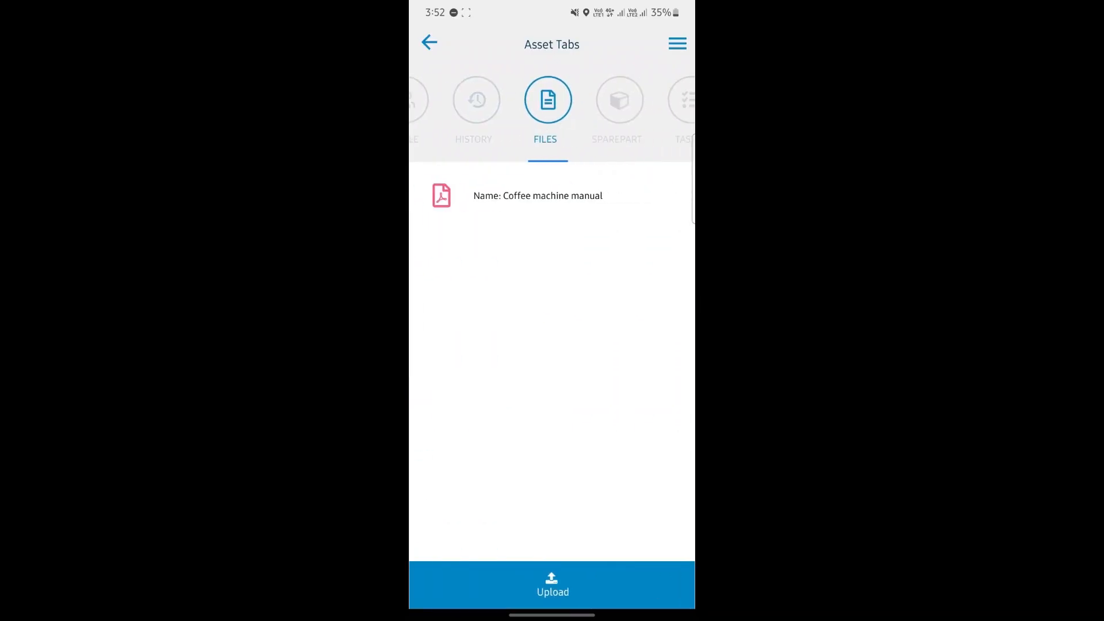
{"action": "left_click", "coordinate": [620, 100]}
{"action": "left_click", "coordinate": [655, 100]}
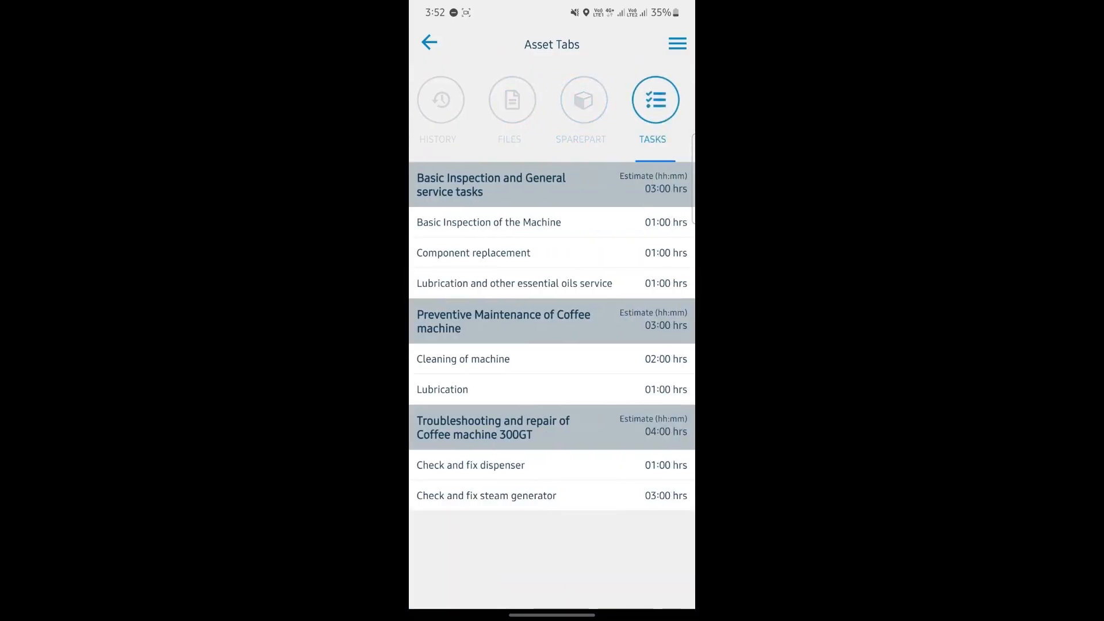
{"action": "scroll", "coordinate": [552, 101], "scroll_direction": "left", "scroll_amount": 3}
{"action": "left_click", "coordinate": [445, 103]}
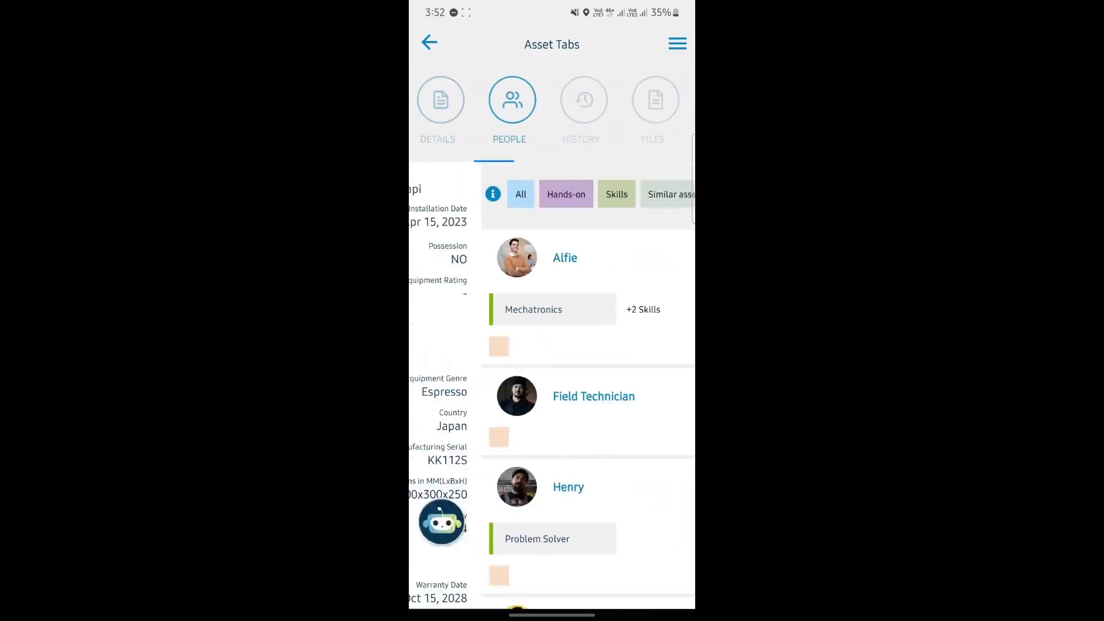
Preview the Coffee machine manual among the asset's files and go back to the asset's details
{"action": "scroll", "coordinate": [552, 101], "scroll_direction": "right", "scroll_amount": 2}
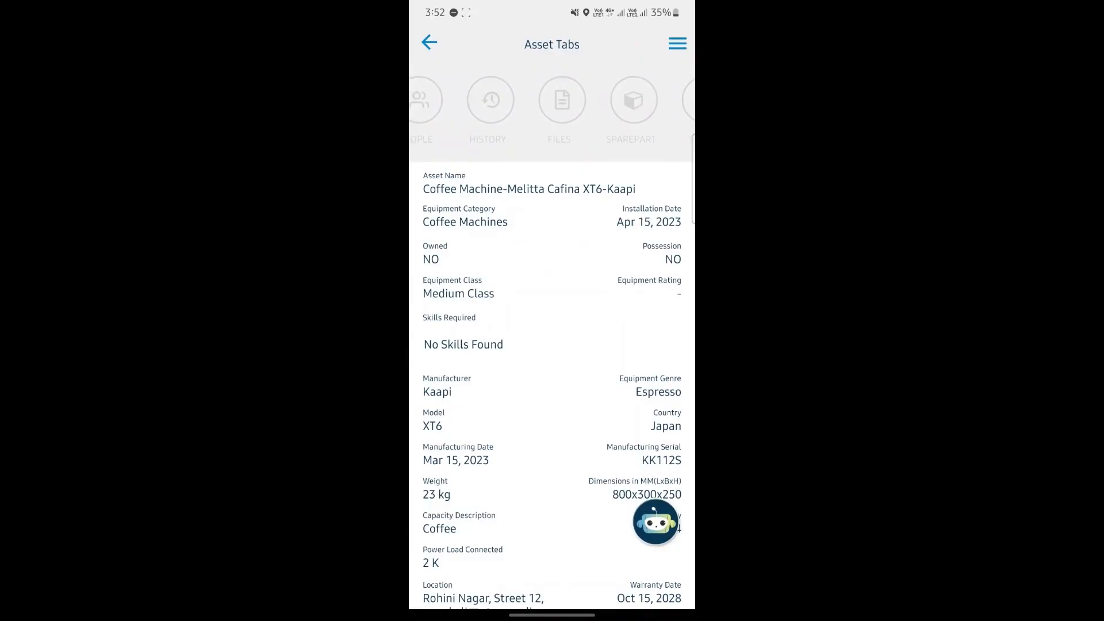
{"action": "left_click", "coordinate": [567, 111]}
{"action": "left_click", "coordinate": [572, 192]}
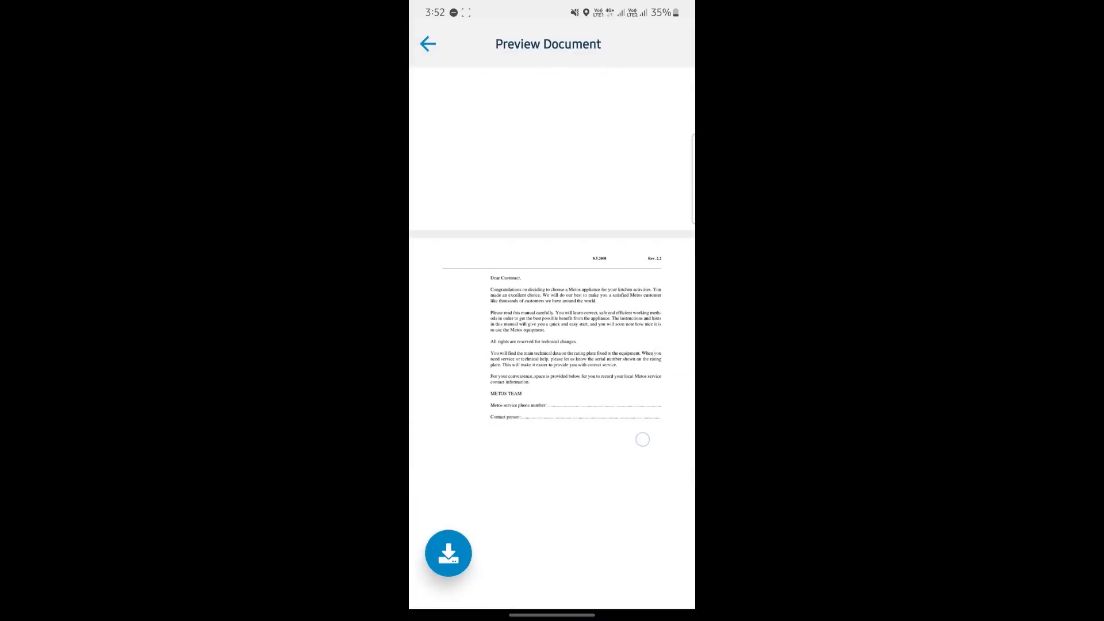
{"action": "scroll", "coordinate": [661, 338], "scroll_direction": "up", "scroll_amount": 20}
{"action": "left_click", "coordinate": [427, 44]}
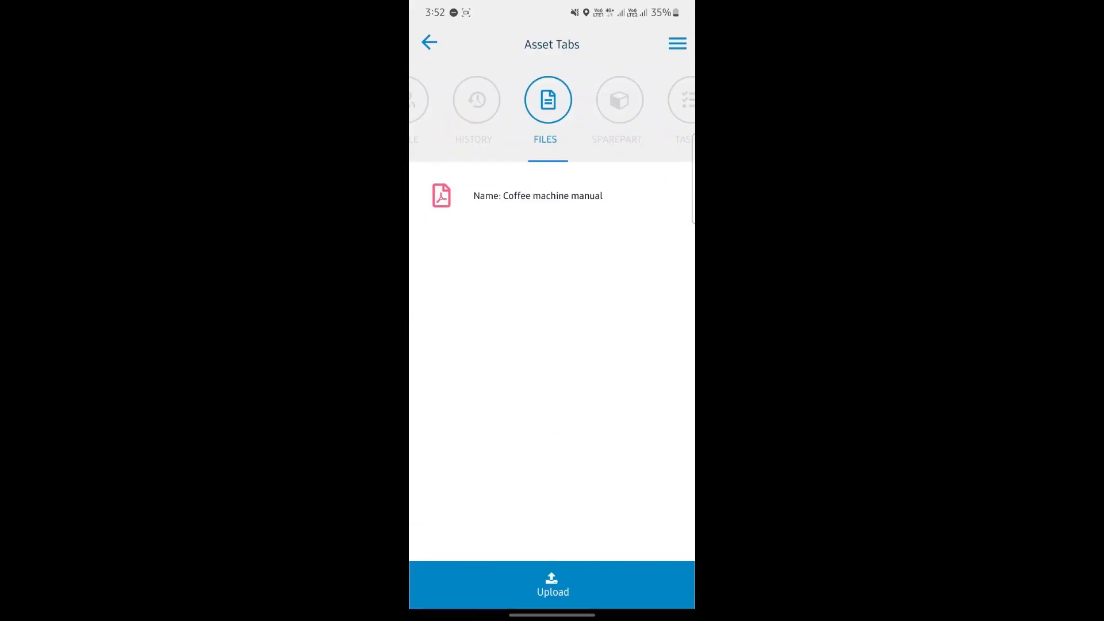
{"action": "scroll", "coordinate": [552, 379], "scroll_direction": "down", "scroll_amount": 2}
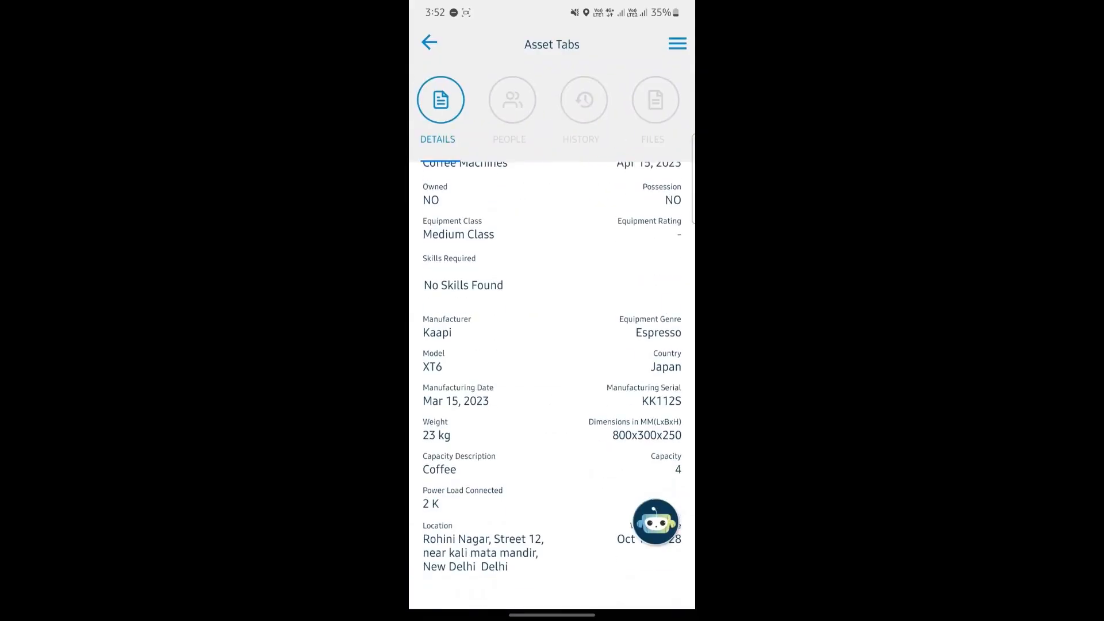
{"action": "scroll", "coordinate": [552, 380], "scroll_direction": "up", "scroll_amount": 2}
Ask AURA about this asset: "what are the maintenance points mentioned under safety and instructions section?"
{"action": "left_click", "coordinate": [656, 521]}
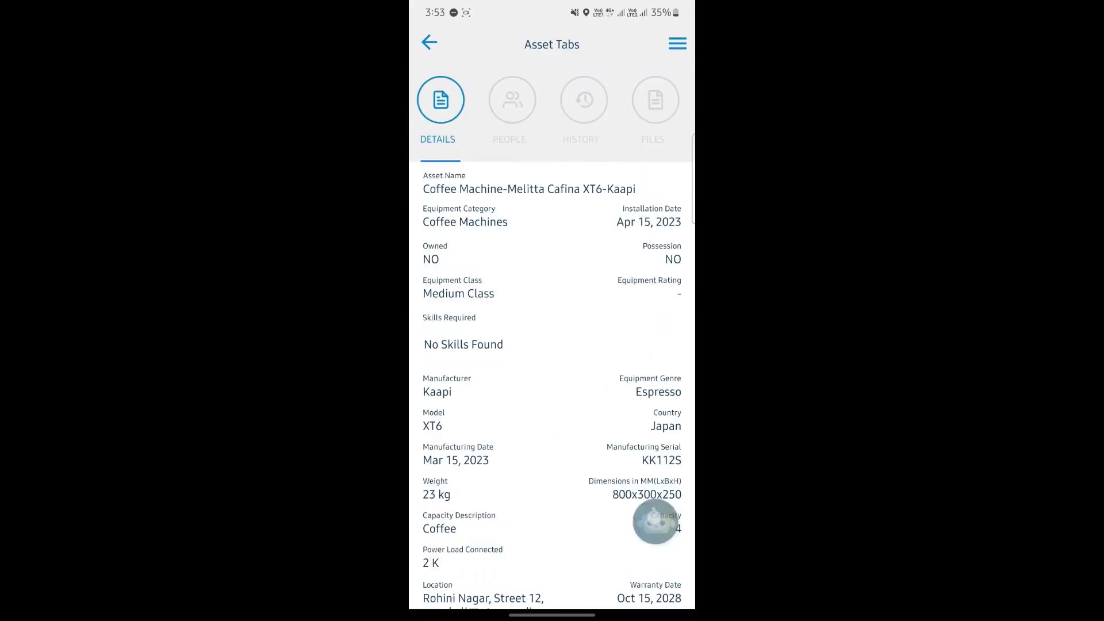
{"action": "left_click", "coordinate": [521, 583]}
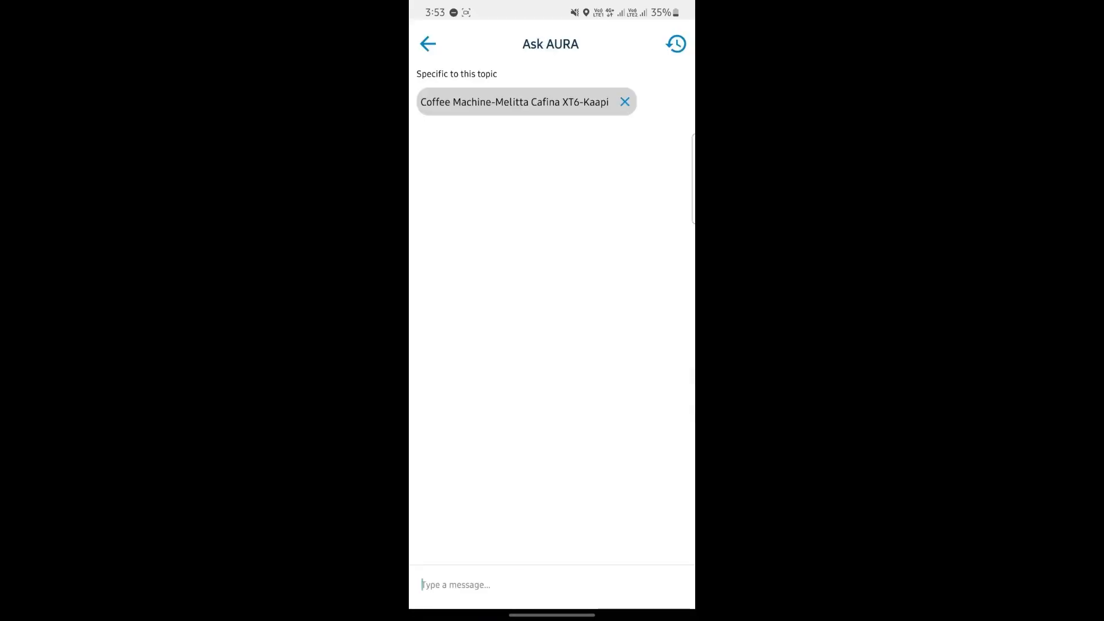
{"action": "type", "text": "what are the maintenance p"}
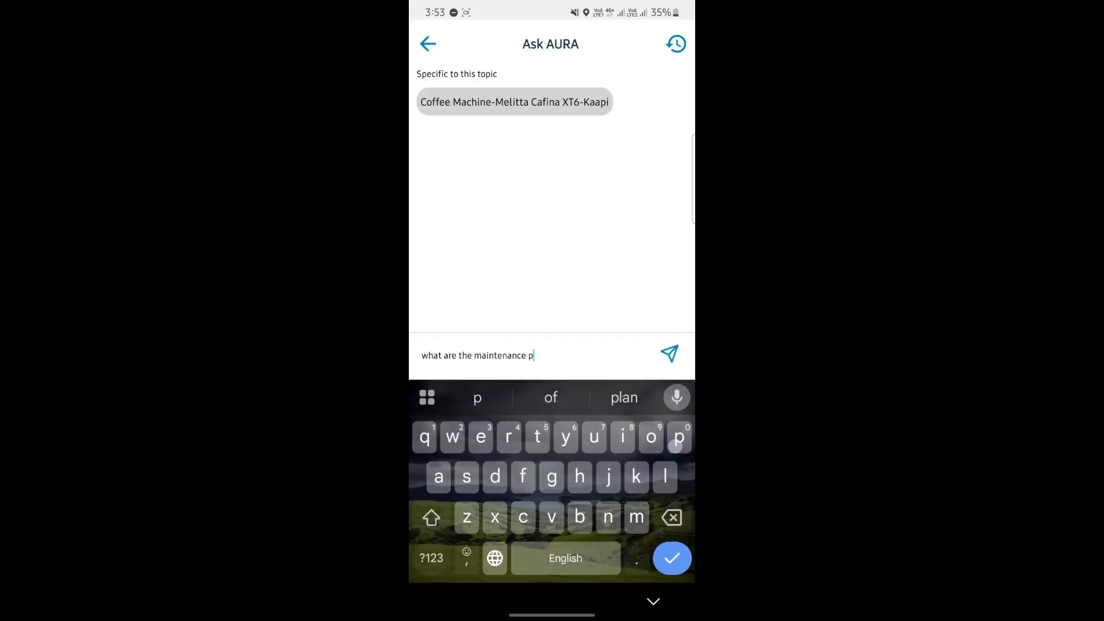
{"action": "type", "text": "oints mentioned under safety and instructions section"}
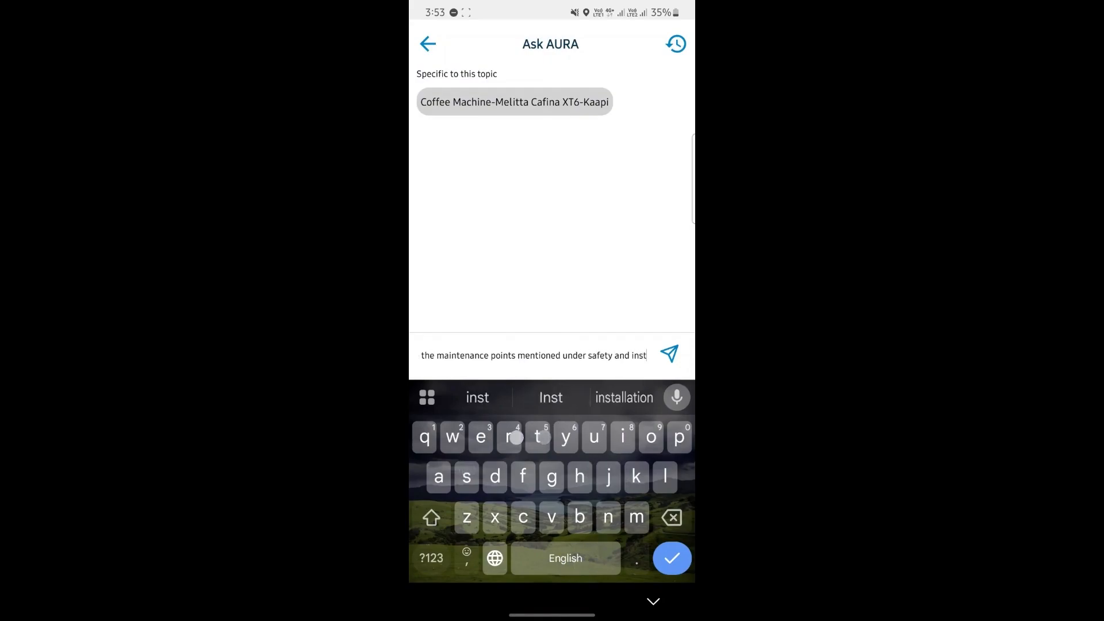
{"action": "left_click", "coordinate": [431, 558]}
{"action": "type", "text": "?"}
{"action": "left_click", "coordinate": [669, 353]}
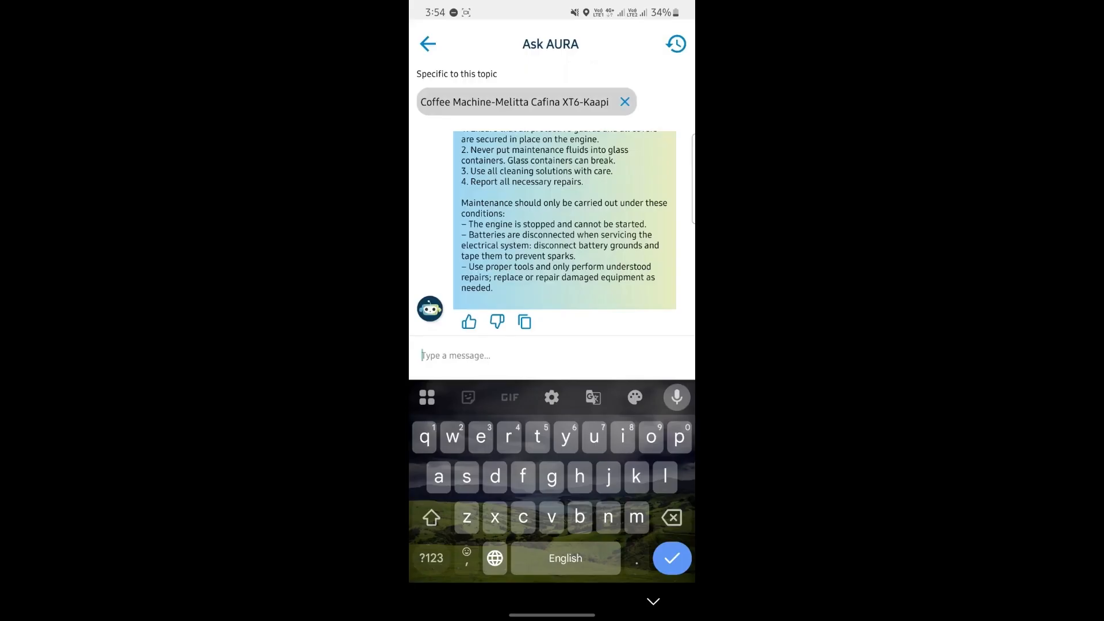
Read AURA's full answer on the maintenance points and return to the Task Details of the inspection task
{"action": "scroll", "coordinate": [620, 276], "scroll_direction": "up", "scroll_amount": 2}
{"action": "scroll", "coordinate": [621, 276], "scroll_direction": "down", "scroll_amount": 2}
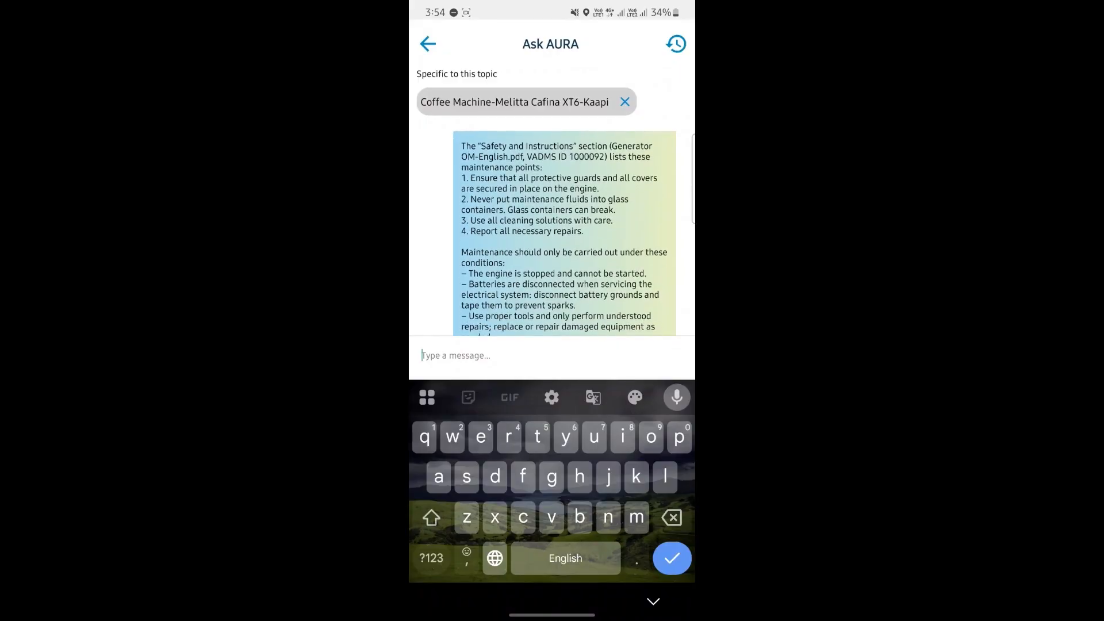
{"action": "scroll", "coordinate": [615, 279], "scroll_direction": "down", "scroll_amount": 2}
{"action": "scroll", "coordinate": [617, 292], "scroll_direction": "up", "scroll_amount": 3}
{"action": "scroll", "coordinate": [617, 293], "scroll_direction": "down", "scroll_amount": 2}
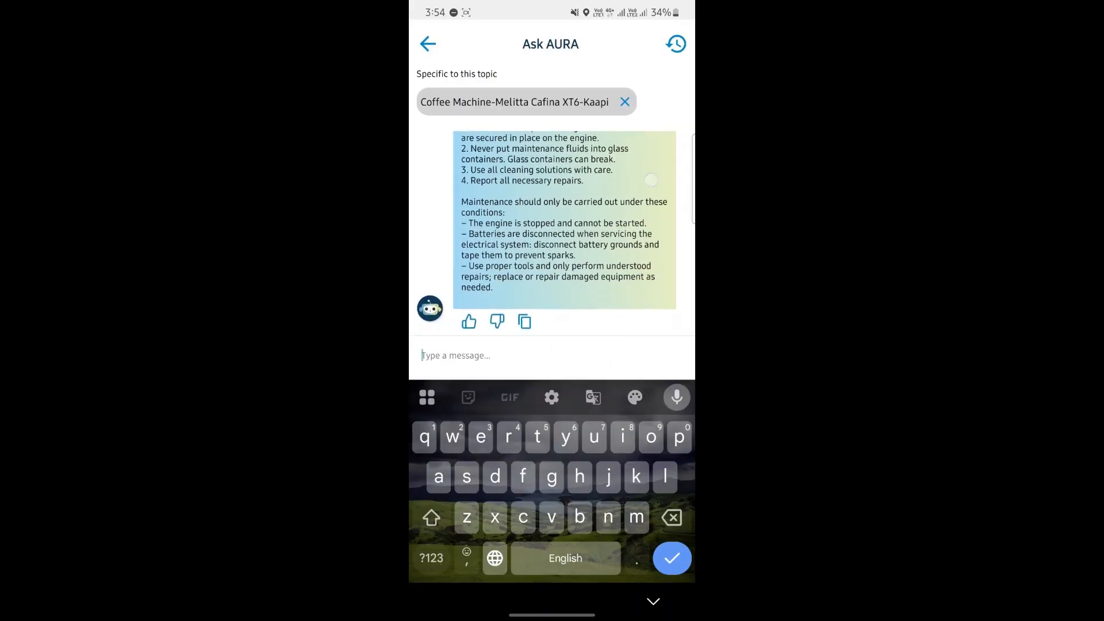
{"action": "scroll", "coordinate": [629, 286], "scroll_direction": "up", "scroll_amount": 2}
{"action": "scroll", "coordinate": [629, 286], "scroll_direction": "up", "scroll_amount": 3}
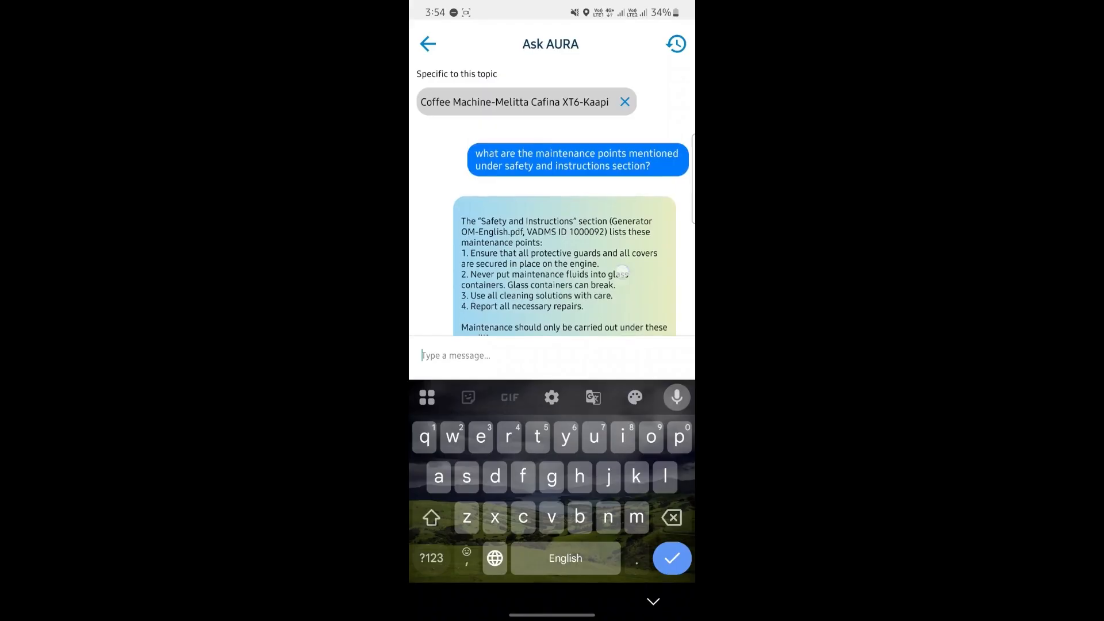
{"action": "scroll", "coordinate": [627, 276], "scroll_direction": "down", "scroll_amount": 4}
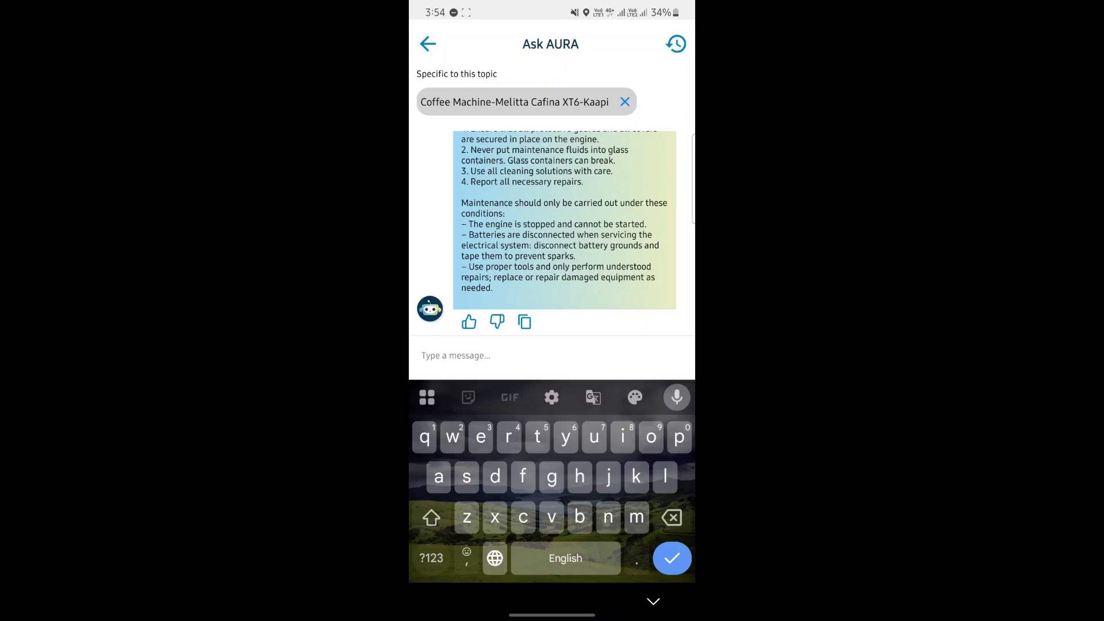
{"action": "scroll", "coordinate": [563, 230], "scroll_direction": "up", "scroll_amount": 2}
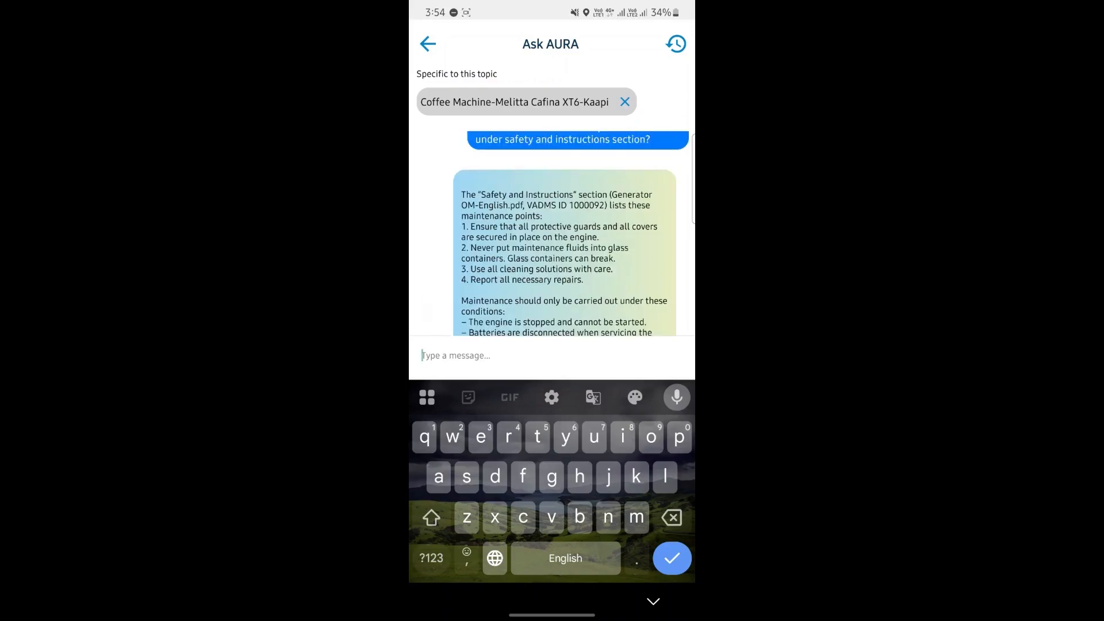
{"action": "left_click", "coordinate": [428, 44]}
{"action": "left_click", "coordinate": [429, 43]}
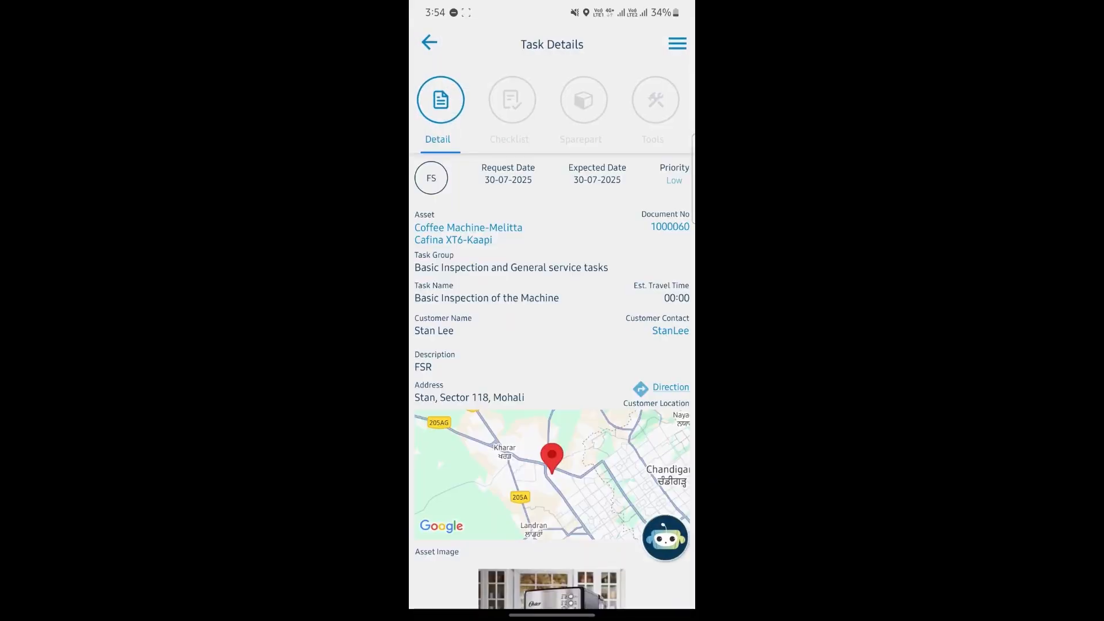
Open the field service request linked to the task, review its details and files, and return to the task
{"action": "left_click", "coordinate": [670, 226]}
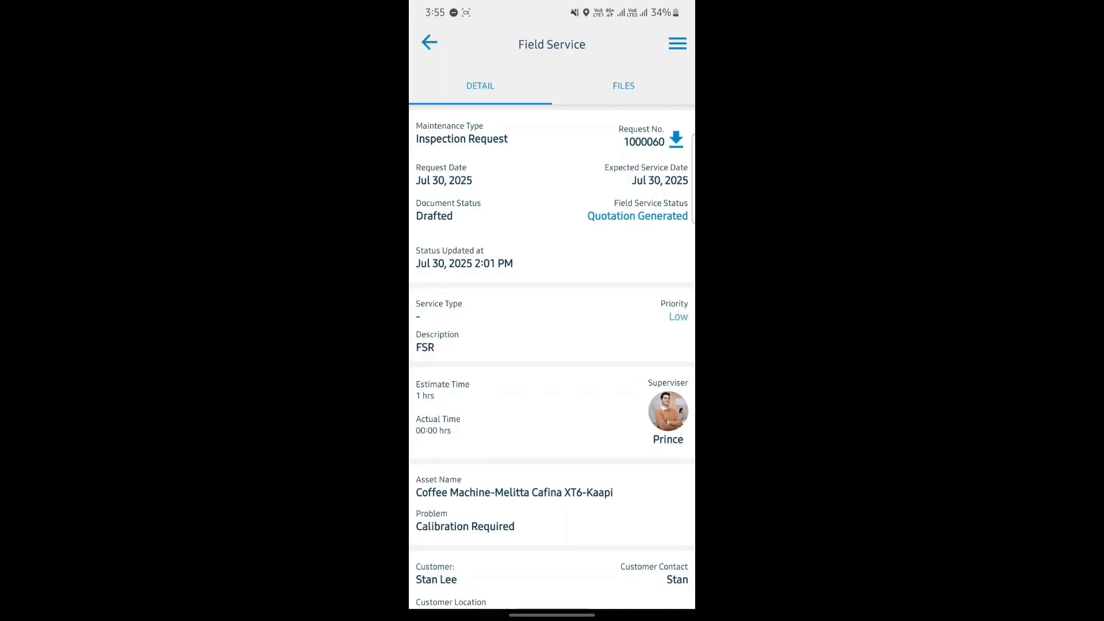
{"action": "scroll", "coordinate": [606, 441], "scroll_direction": "down", "scroll_amount": 2}
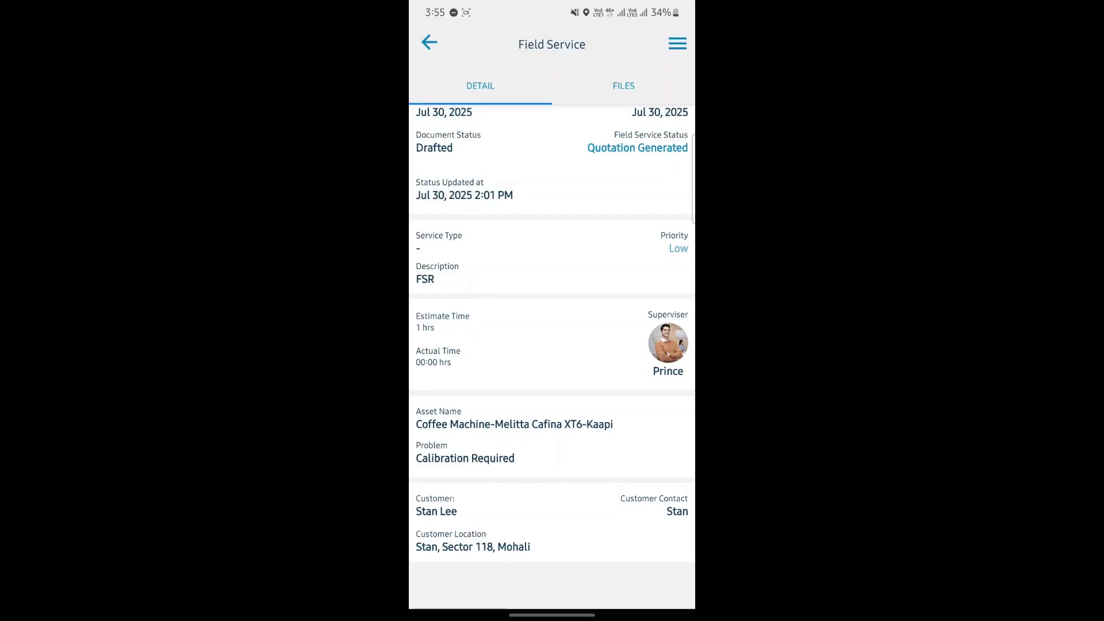
{"action": "scroll", "coordinate": [552, 345], "scroll_direction": "up", "scroll_amount": 2}
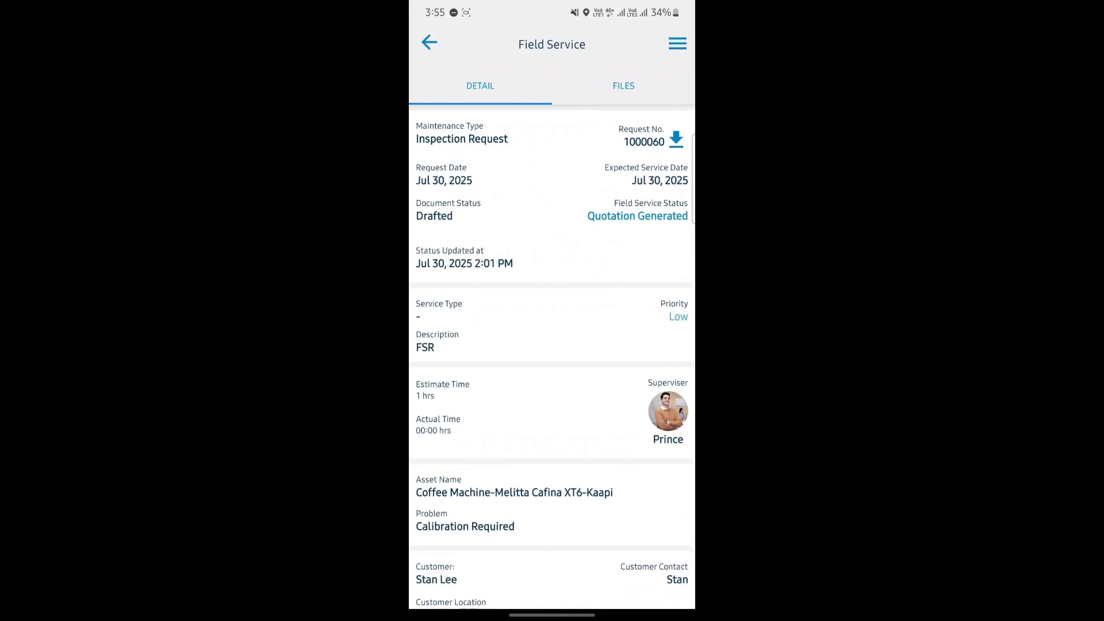
{"action": "left_click", "coordinate": [623, 85]}
{"action": "left_click", "coordinate": [480, 86]}
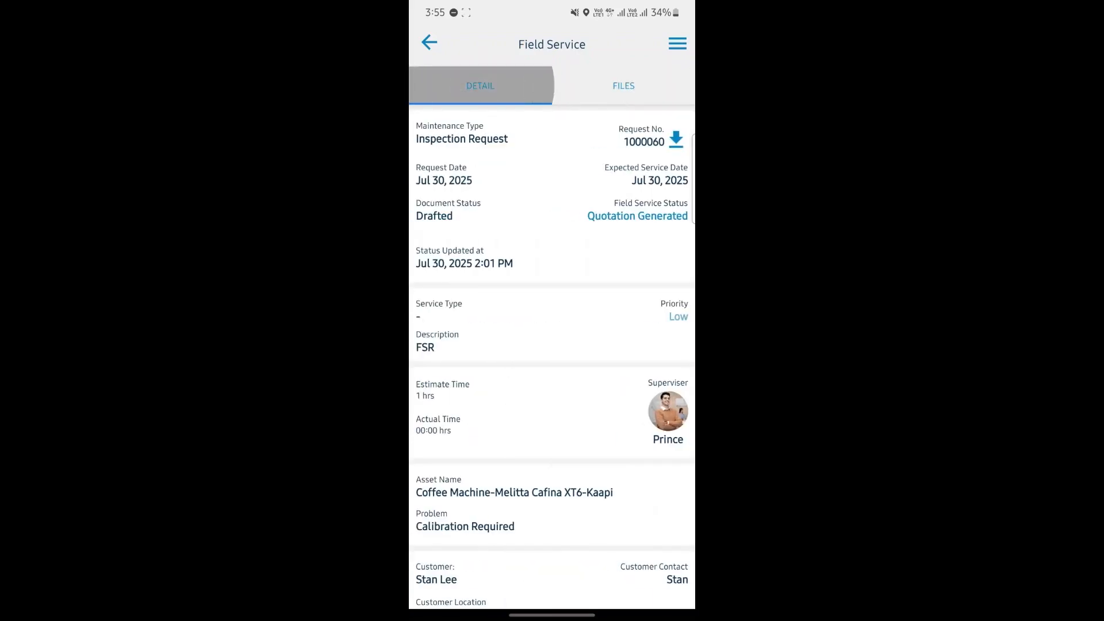
{"action": "left_click", "coordinate": [429, 43]}
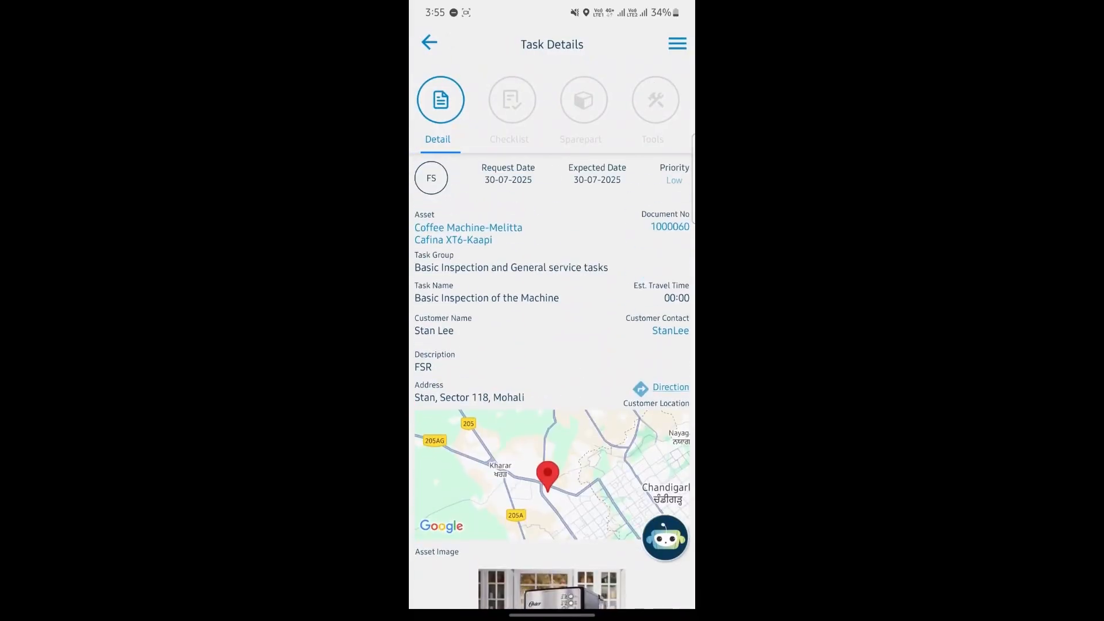
View the customer contact's information and look through the remaining task details down to the asset image
{"action": "left_click", "coordinate": [670, 331]}
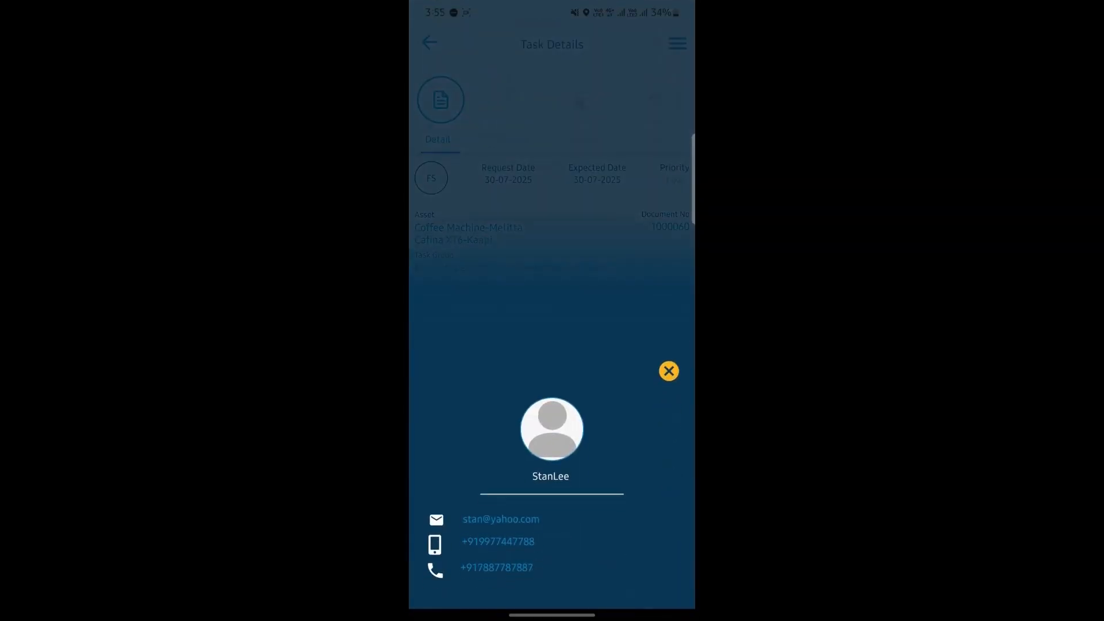
{"action": "left_click", "coordinate": [669, 371]}
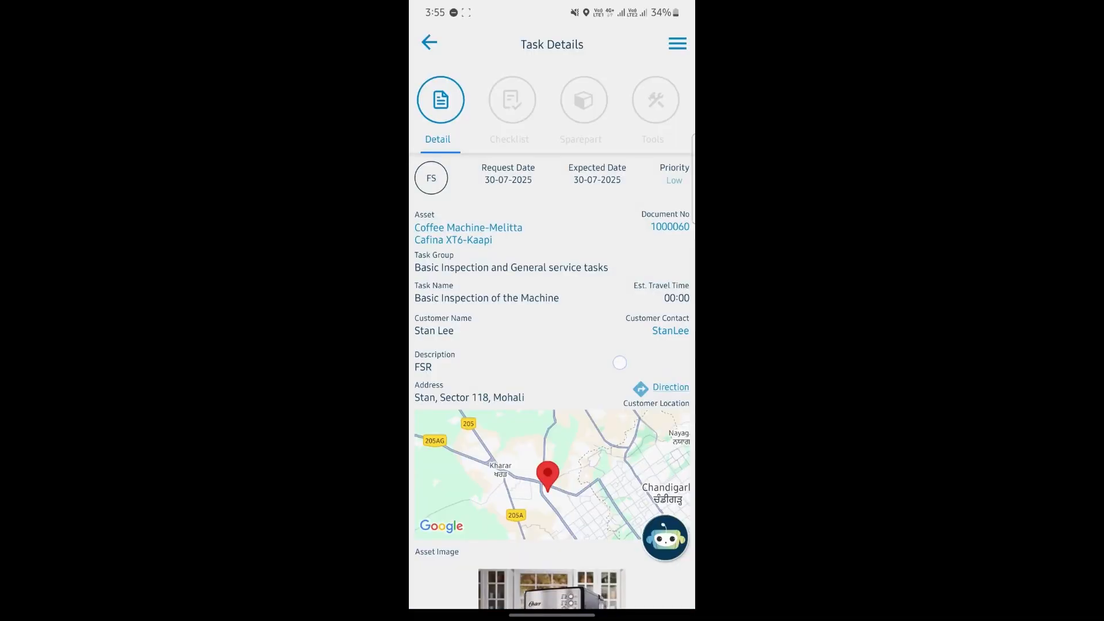
{"action": "scroll", "coordinate": [553, 385], "scroll_direction": "down", "scroll_amount": 2}
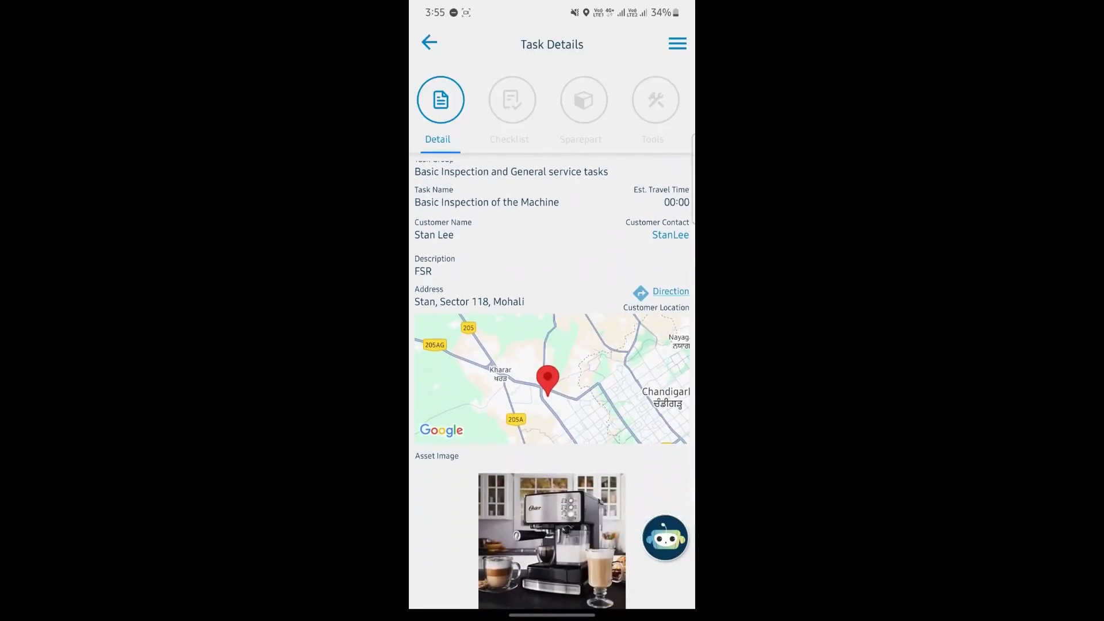
{"action": "scroll", "coordinate": [552, 385], "scroll_direction": "down", "scroll_amount": 2}
{"action": "scroll", "coordinate": [629, 297], "scroll_direction": "up", "scroll_amount": 3}
{"action": "scroll", "coordinate": [628, 297], "scroll_direction": "up", "scroll_amount": 1}
Open the directions to the customer location in Google Maps, inspect the area and return to the task details
{"action": "left_click", "coordinate": [671, 388]}
{"action": "left_click_drag", "start_coordinate": [662, 299], "coordinate": [562, 387]}
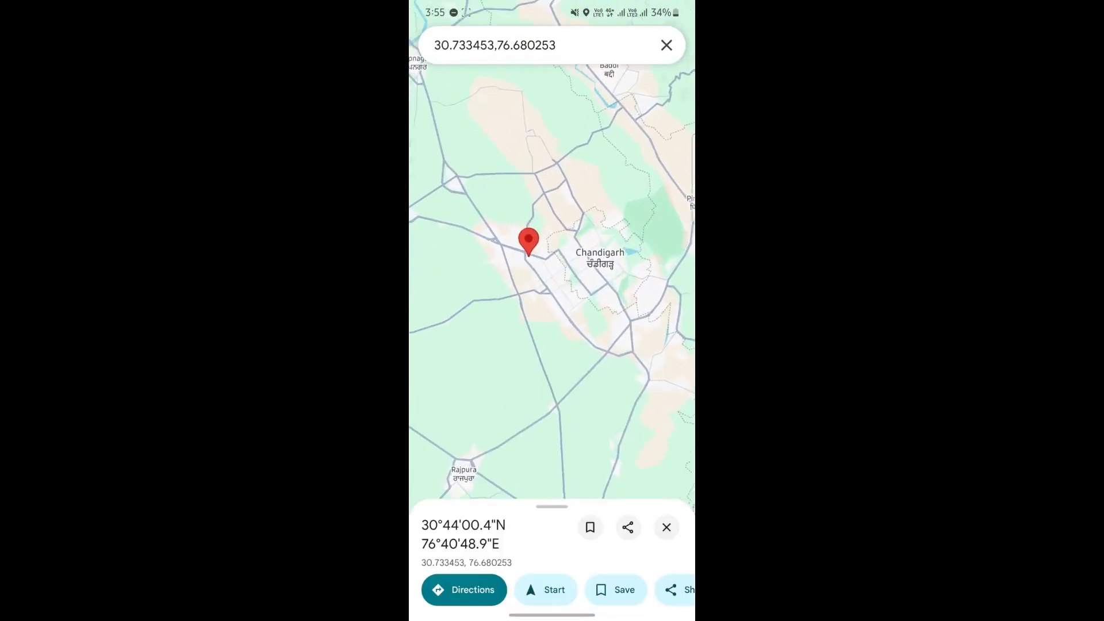
{"action": "left_click_drag", "start_coordinate": [692, 302], "coordinate": [563, 382]}
{"action": "scroll", "coordinate": [552, 384], "scroll_direction": "down", "scroll_amount": 4}
{"action": "scroll", "coordinate": [552, 346], "scroll_direction": "up", "scroll_amount": 5}
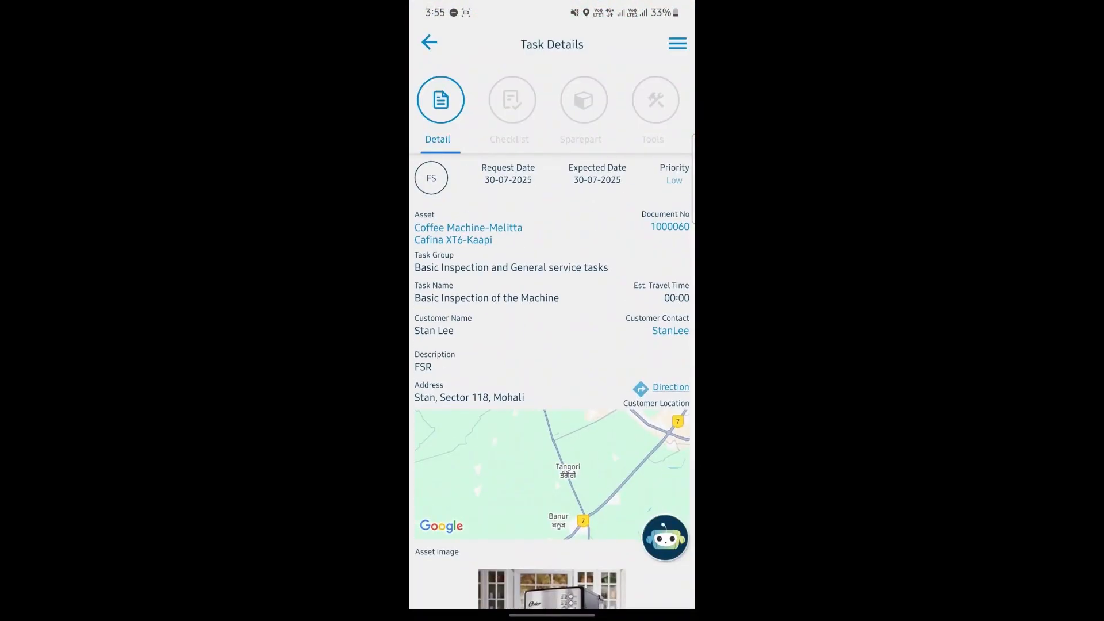
Review the task's checklist, spare parts, tools and files, and return to its schedule review
{"action": "left_click", "coordinate": [512, 101]}
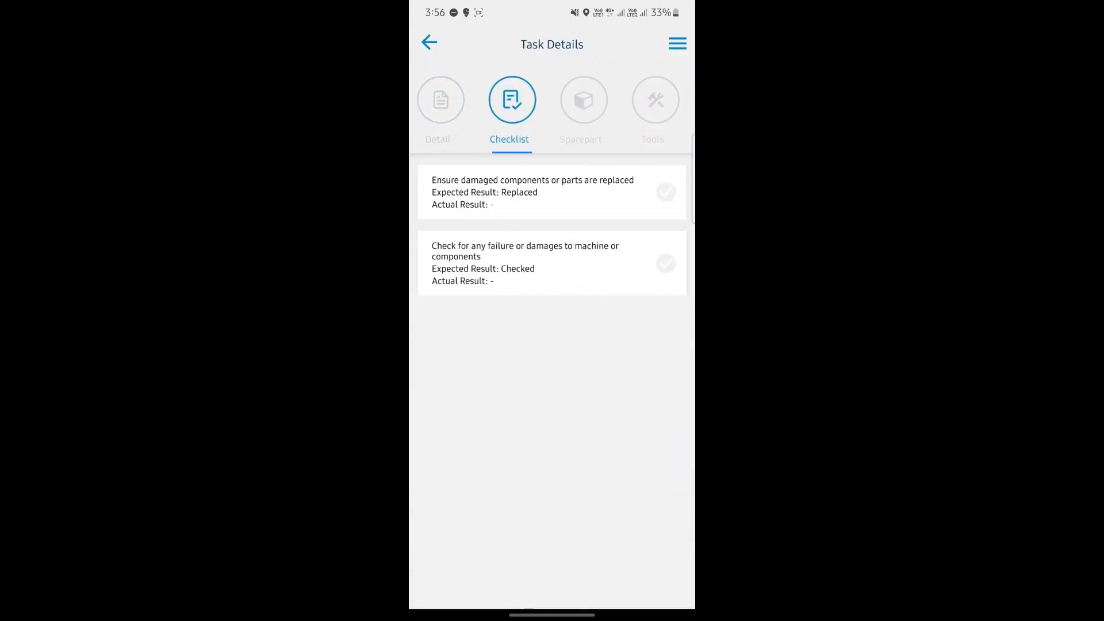
{"action": "left_click", "coordinate": [583, 102]}
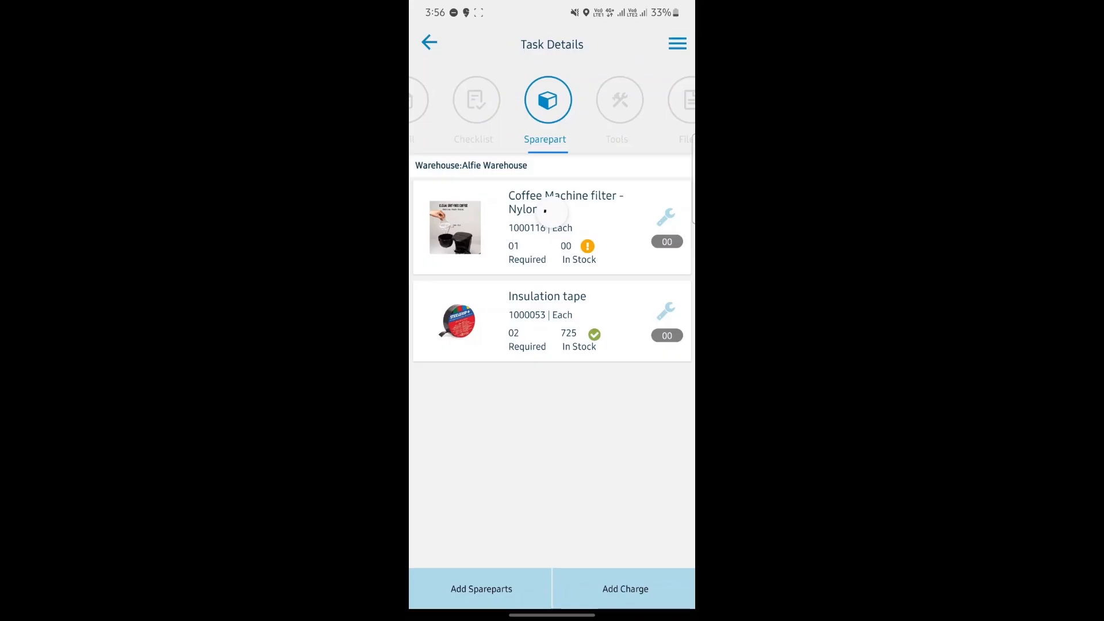
{"action": "left_click", "coordinate": [620, 118]}
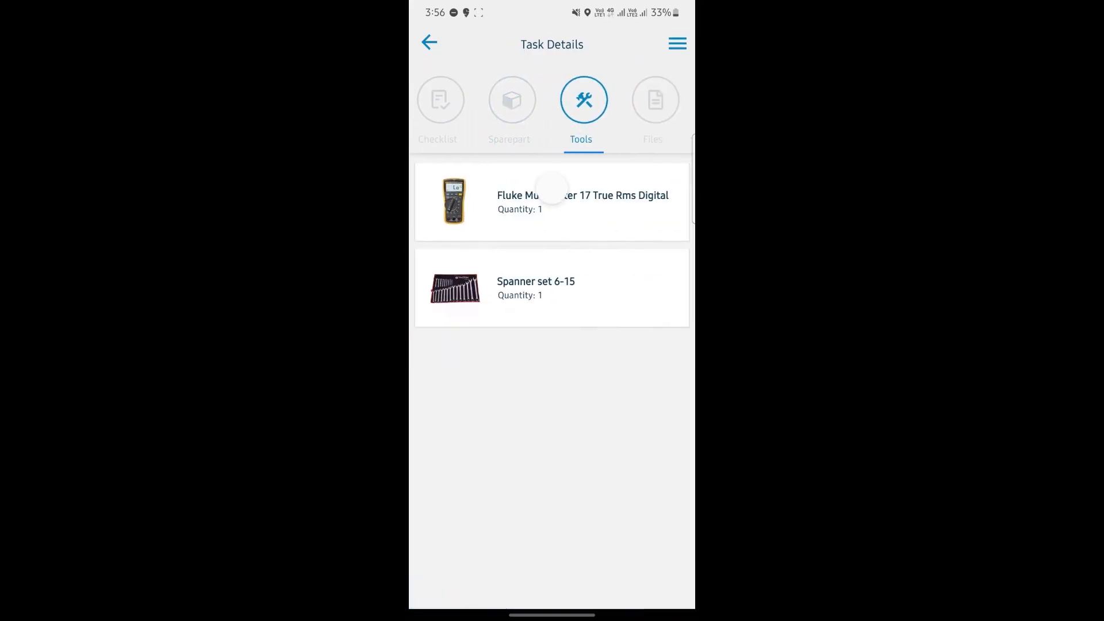
{"action": "left_click", "coordinate": [656, 129]}
{"action": "left_click_drag", "start_coordinate": [489, 118], "coordinate": [603, 118]}
{"action": "left_click", "coordinate": [441, 129]}
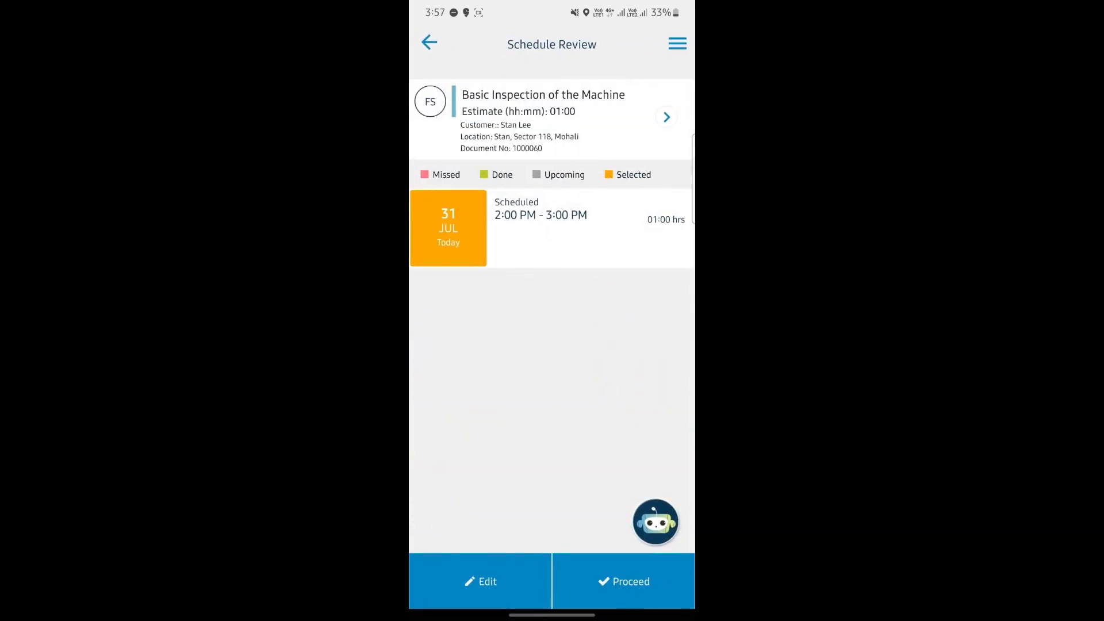
Proceed with the scheduled inspection task, confirm that the listed tools and spare parts are carried, and start the travel
{"action": "left_click", "coordinate": [631, 582]}
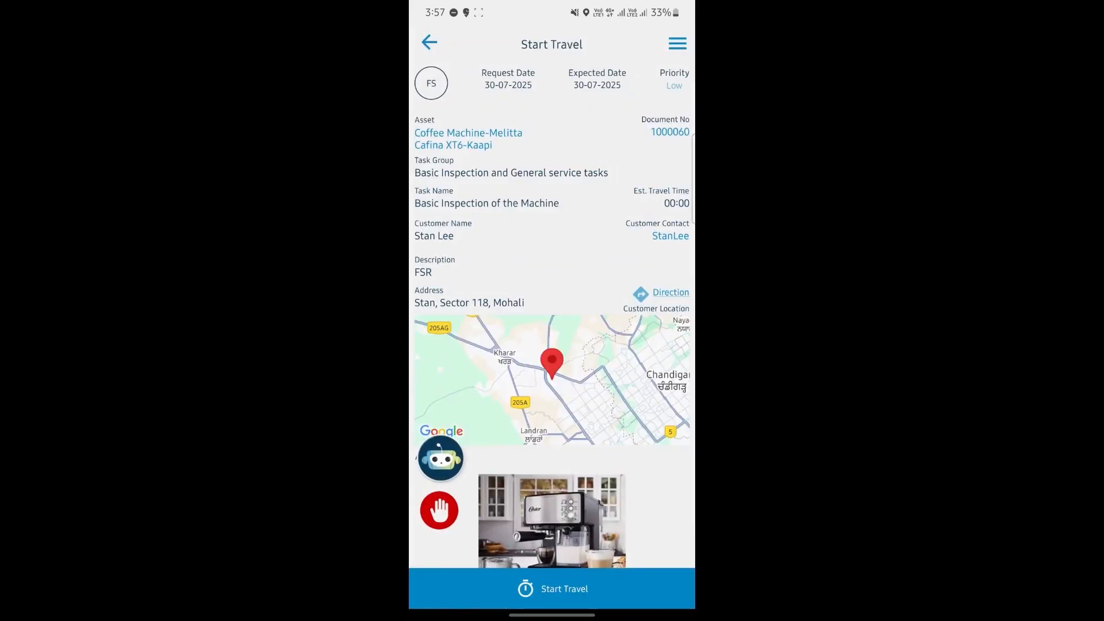
{"action": "left_click", "coordinate": [552, 588]}
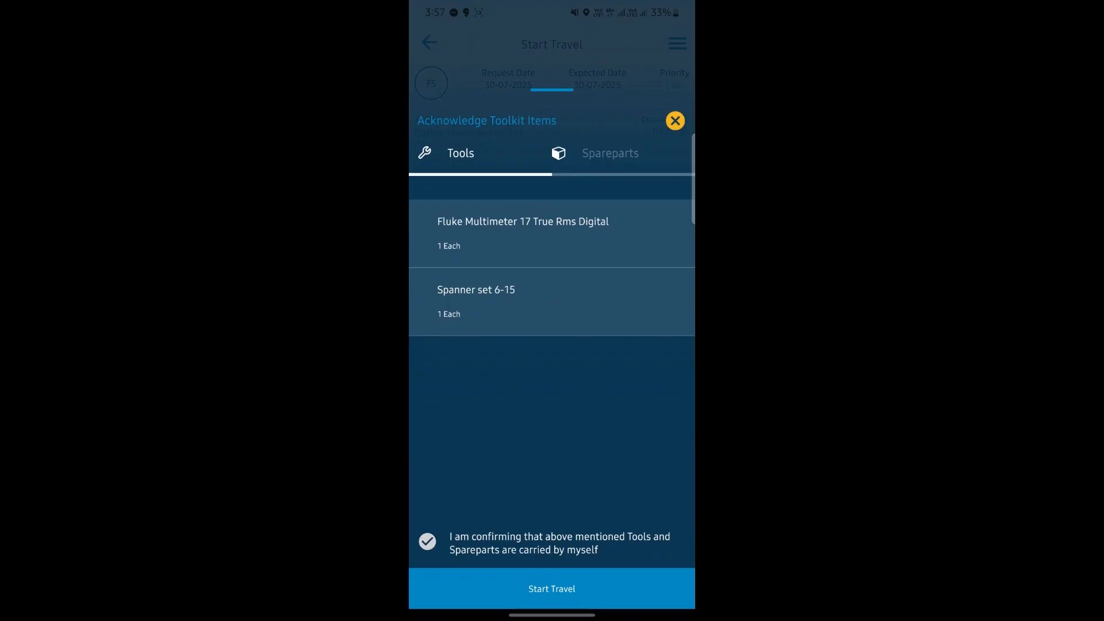
{"action": "left_click", "coordinate": [610, 154]}
{"action": "left_click", "coordinate": [428, 541]}
{"action": "left_click", "coordinate": [604, 586]}
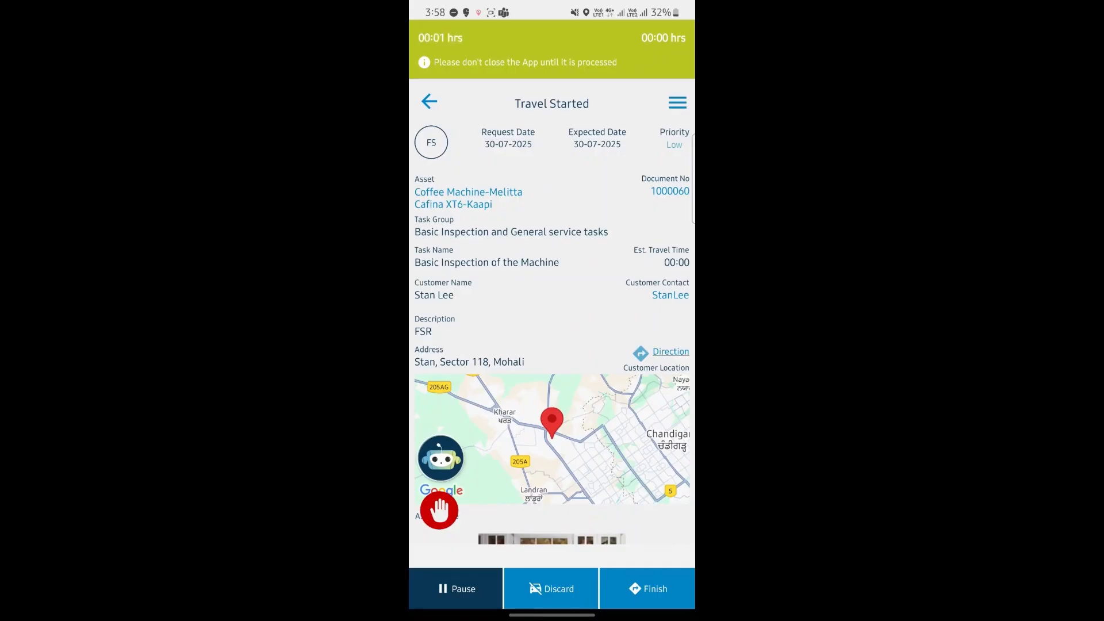
Look over the details of the started travel and finish the travel to the customer
{"action": "scroll", "coordinate": [552, 335], "scroll_direction": "down", "scroll_amount": 4}
{"action": "scroll", "coordinate": [552, 335], "scroll_direction": "up", "scroll_amount": 4}
{"action": "left_click", "coordinate": [648, 588]}
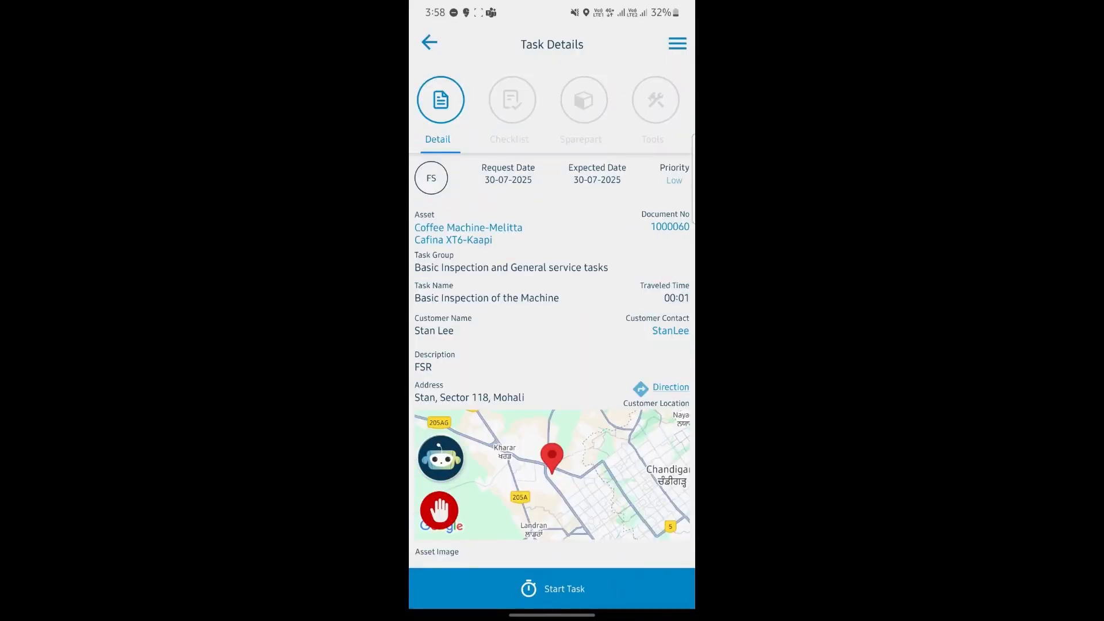
Start the Basic Inspection of the Machine task and look through its details down to the asset image
{"action": "scroll", "coordinate": [553, 365], "scroll_direction": "down", "scroll_amount": 5}
{"action": "scroll", "coordinate": [552, 365], "scroll_direction": "up", "scroll_amount": 5}
{"action": "left_click", "coordinate": [552, 589]}
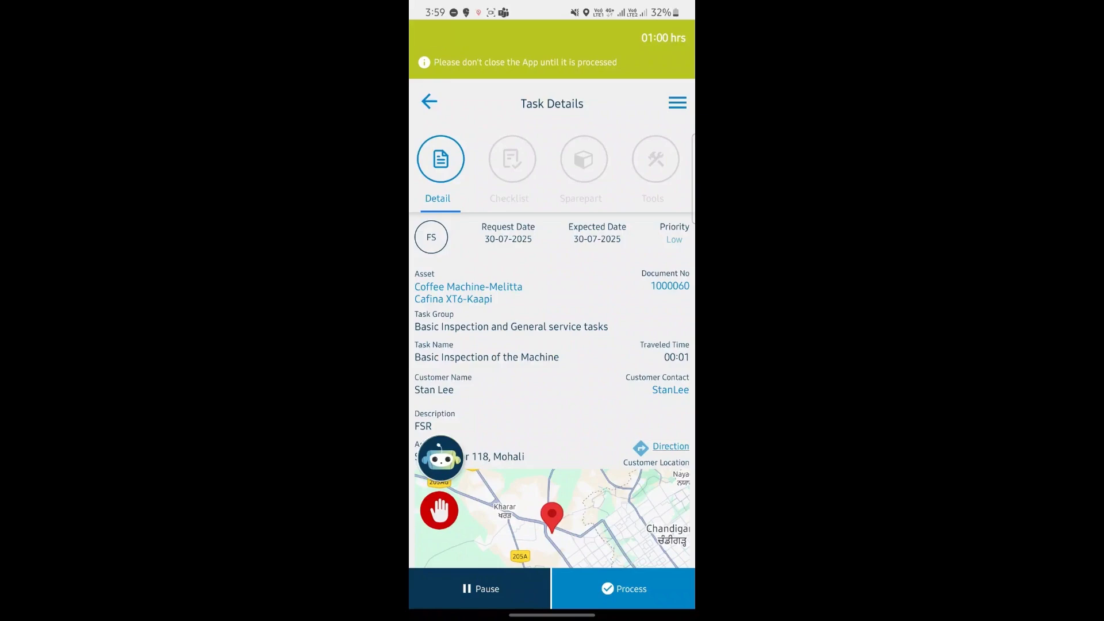
{"action": "scroll", "coordinate": [659, 410], "scroll_direction": "down", "scroll_amount": 5}
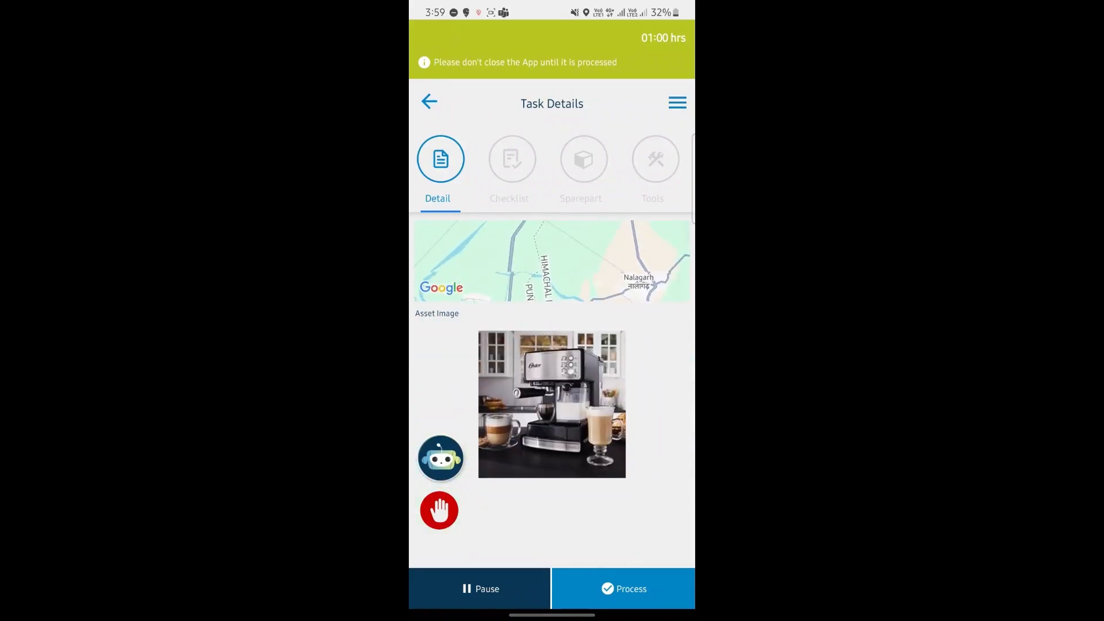
Open the task's checklist and fill in the check for failure or damages with the actual result Checked and comment NA
{"action": "scroll", "coordinate": [659, 410], "scroll_direction": "up", "scroll_amount": 5}
{"action": "left_click", "coordinate": [510, 178]}
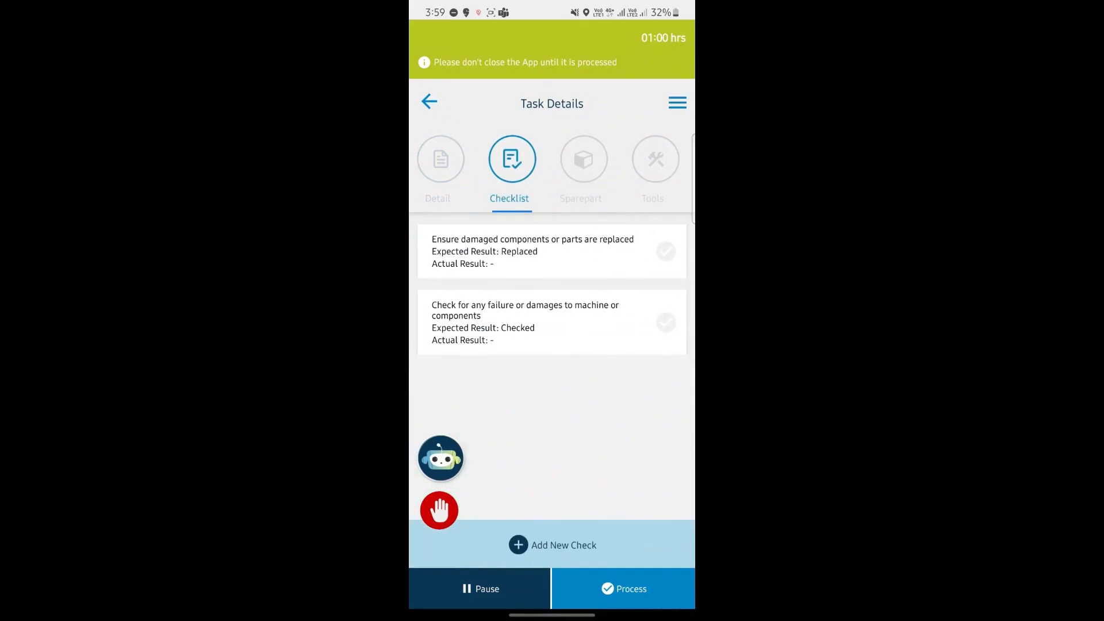
{"action": "left_click", "coordinate": [664, 254]}
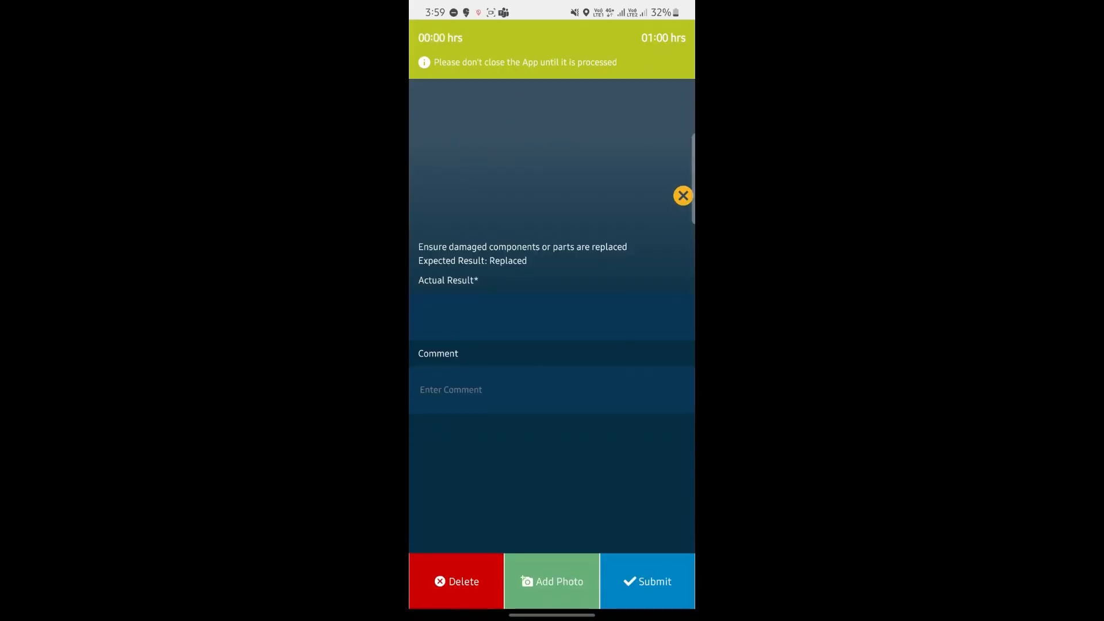
{"action": "left_click", "coordinate": [676, 198]}
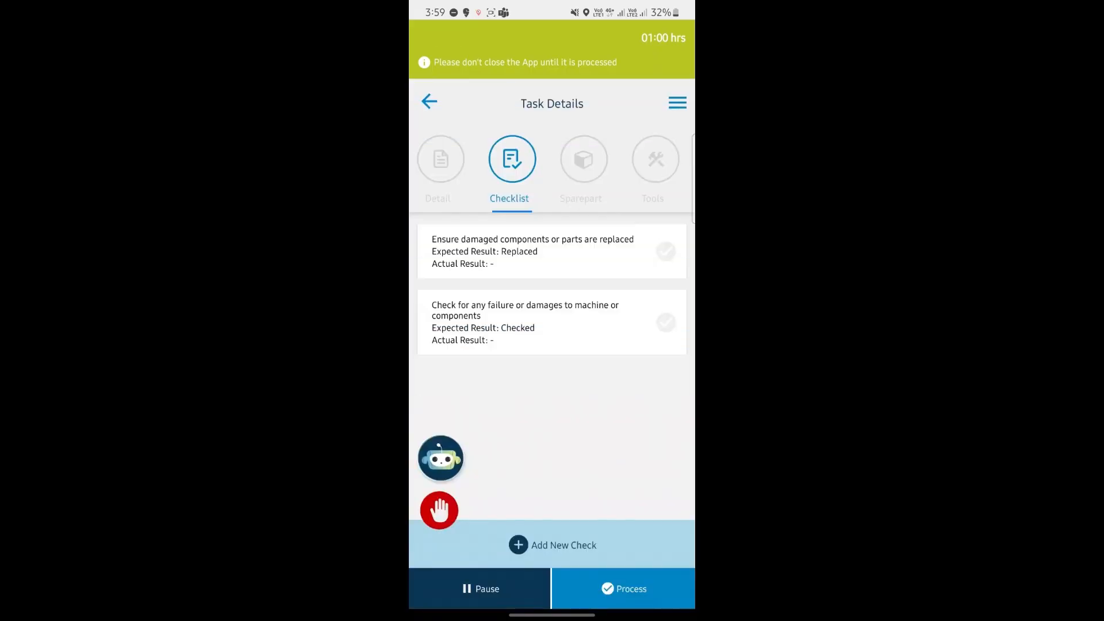
{"action": "left_click", "coordinate": [531, 317]}
{"action": "left_click", "coordinate": [602, 309]}
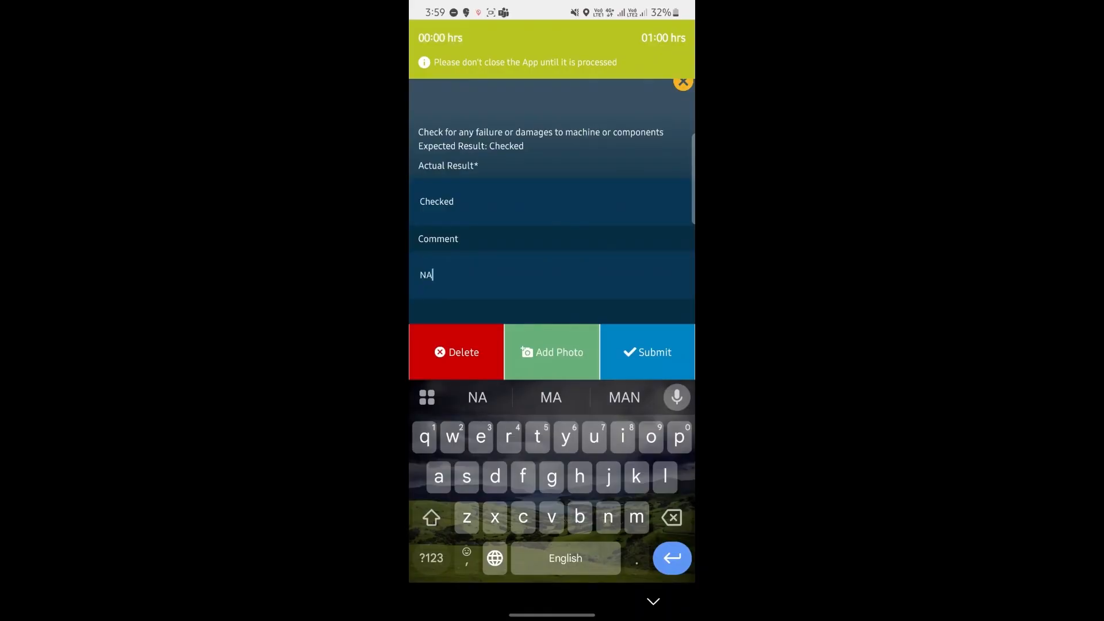
Photograph the coffee machine for this check, draw a short freehand mark on the photo and save it
{"action": "left_click", "coordinate": [566, 352]}
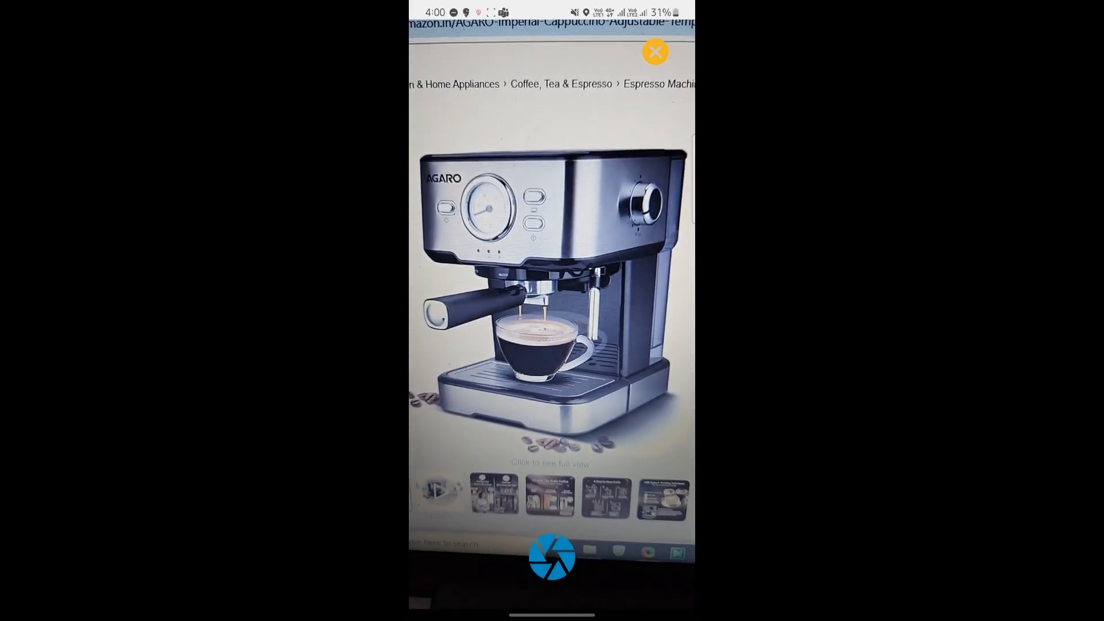
{"action": "left_click", "coordinate": [552, 556]}
{"action": "left_click", "coordinate": [551, 581]}
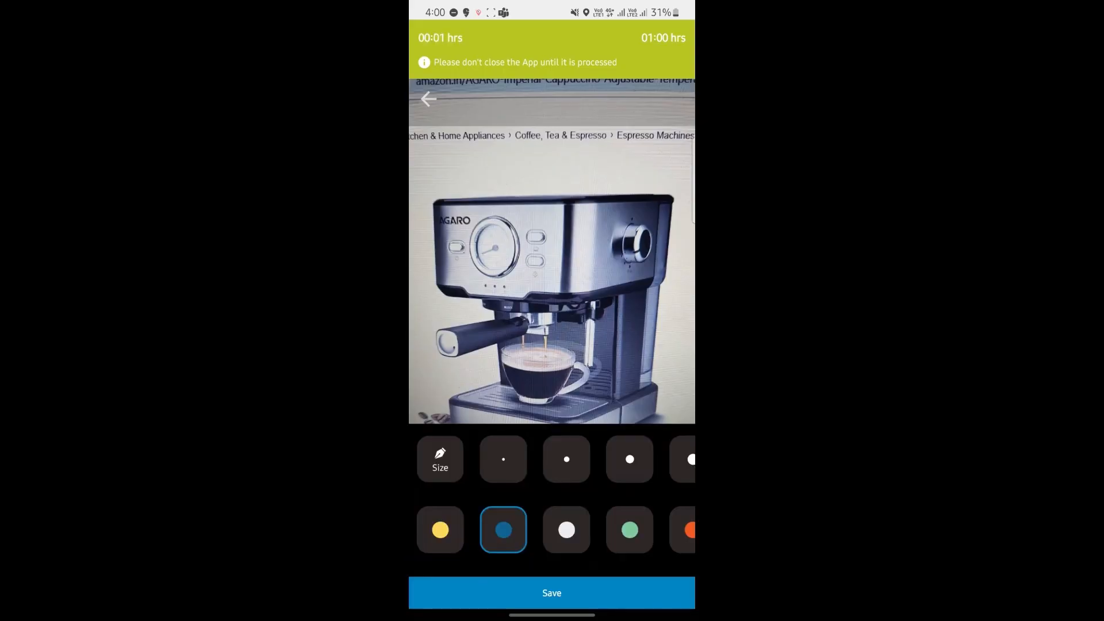
{"action": "mouse_move", "coordinate": [563, 324]}
{"action": "left_mouse_down"}
{"action": "mouse_move", "coordinate": [575, 400]}
{"action": "mouse_move", "coordinate": [508, 343]}
{"action": "left_mouse_up"}
{"action": "left_click", "coordinate": [552, 593]}
{"action": "left_click", "coordinate": [648, 582]}
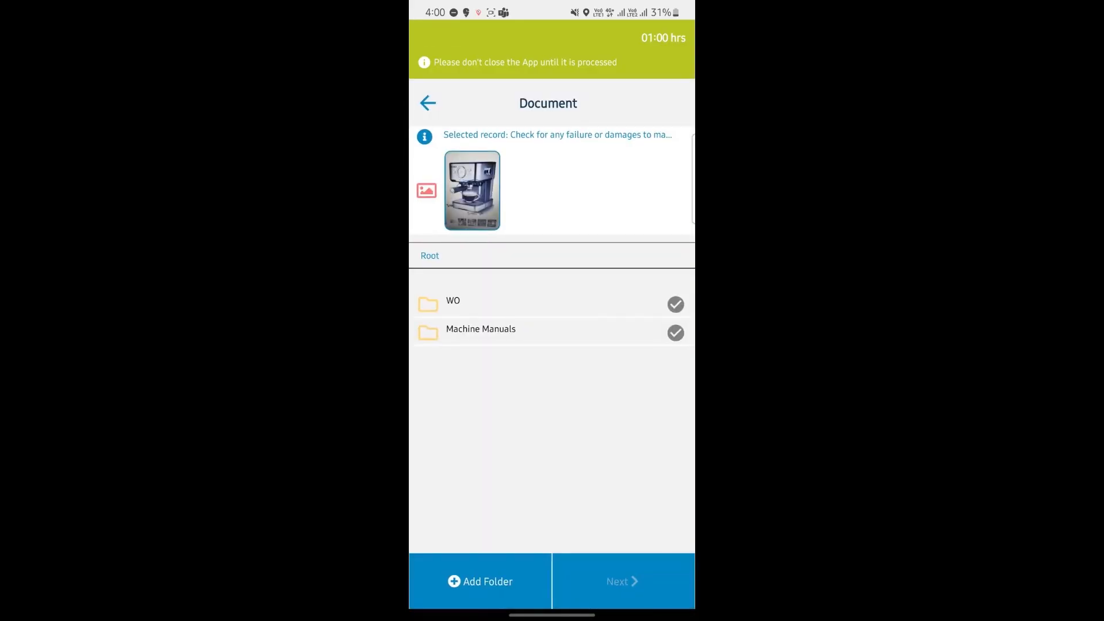
Upload the photo to the PR folder inside WO and submit the failure or damages check
{"action": "left_click", "coordinate": [454, 303]}
{"action": "left_click", "coordinate": [452, 335]}
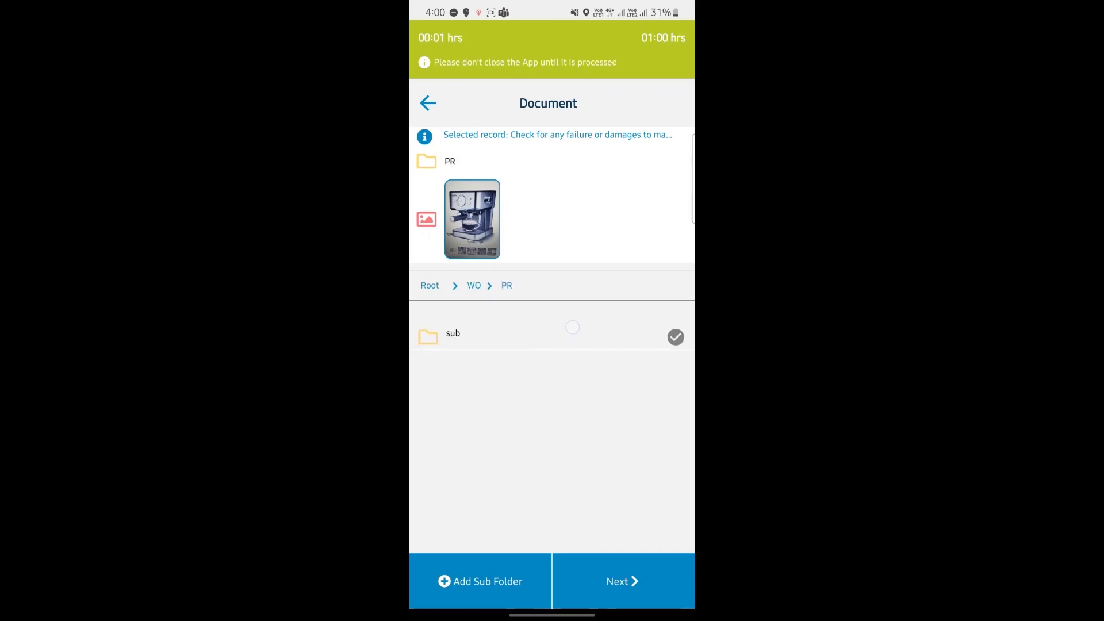
{"action": "left_click", "coordinate": [621, 581]}
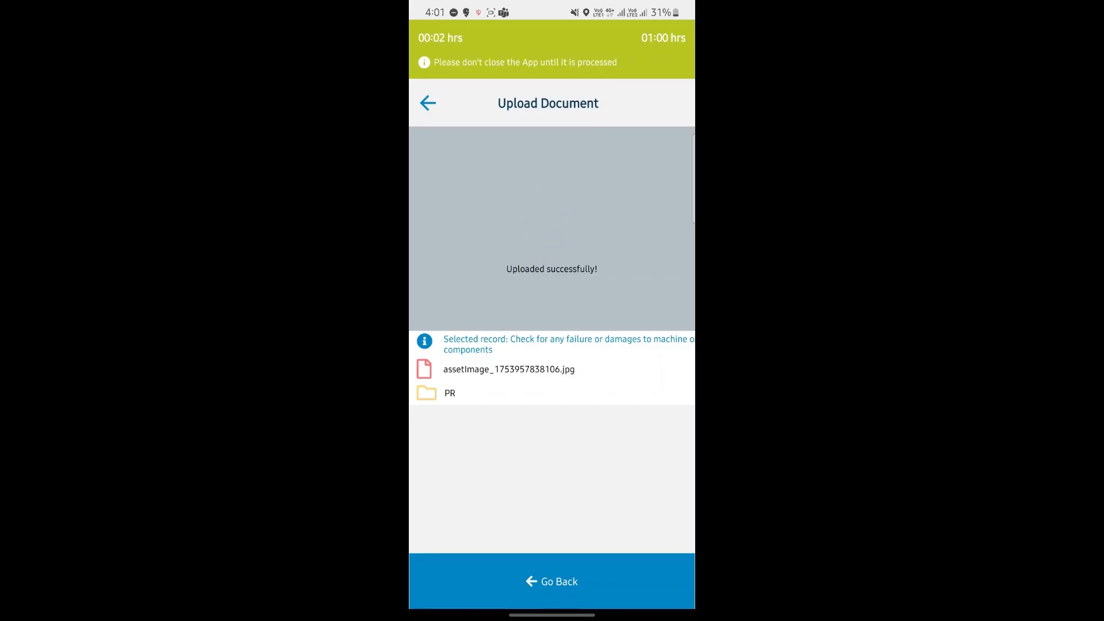
{"action": "left_click", "coordinate": [428, 103]}
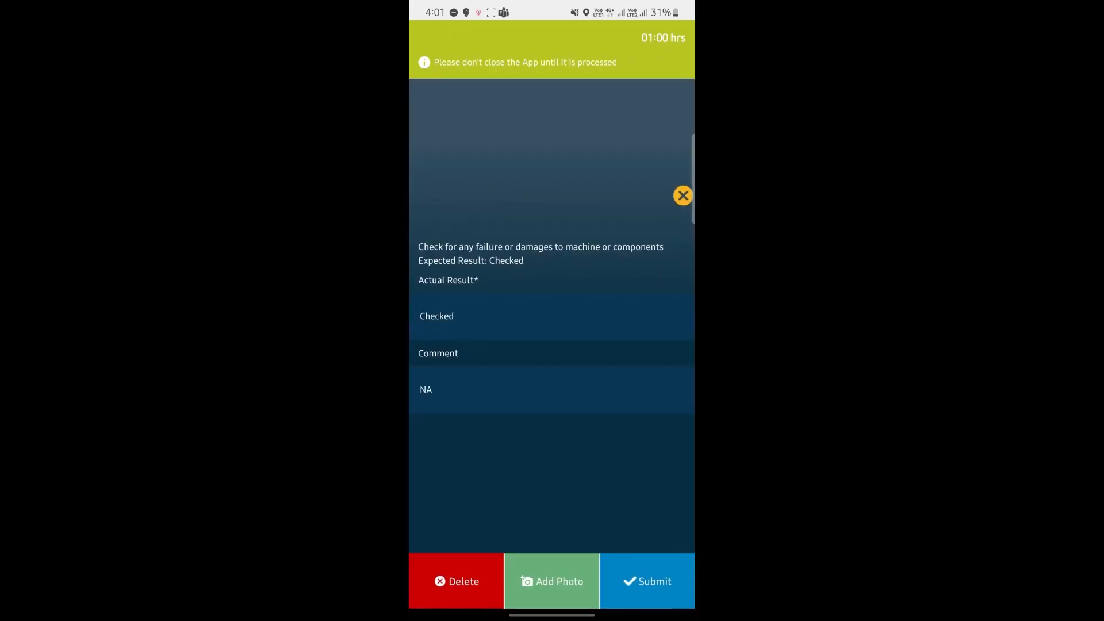
{"action": "left_click", "coordinate": [683, 196]}
Install 2 units of the Insulation tape from the task's spare parts
{"action": "left_click", "coordinate": [583, 161]}
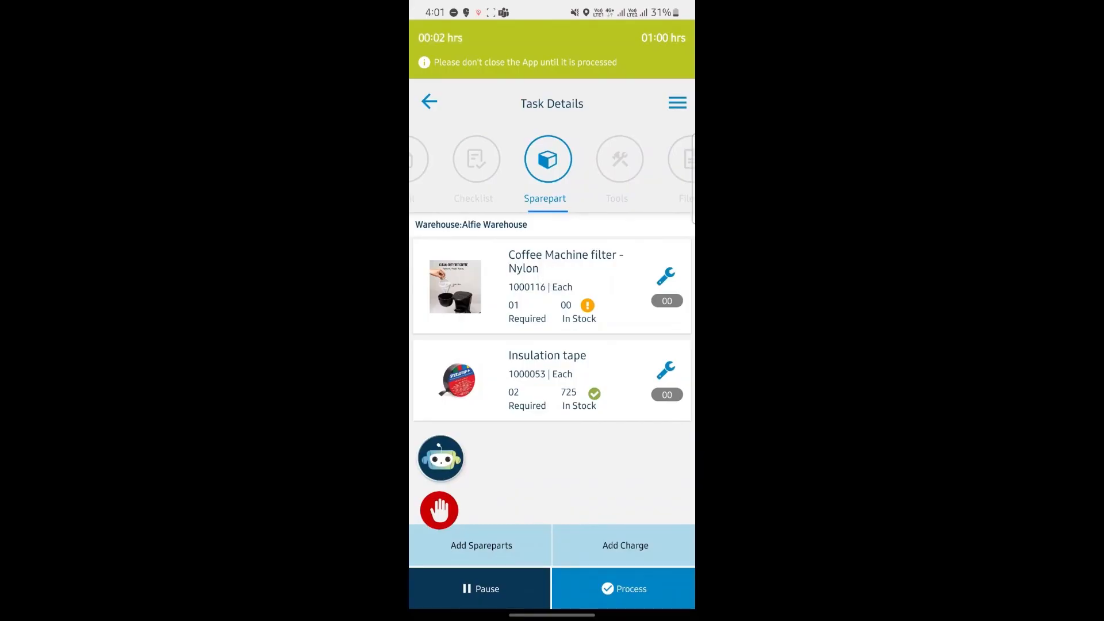
{"action": "left_click", "coordinate": [666, 371]}
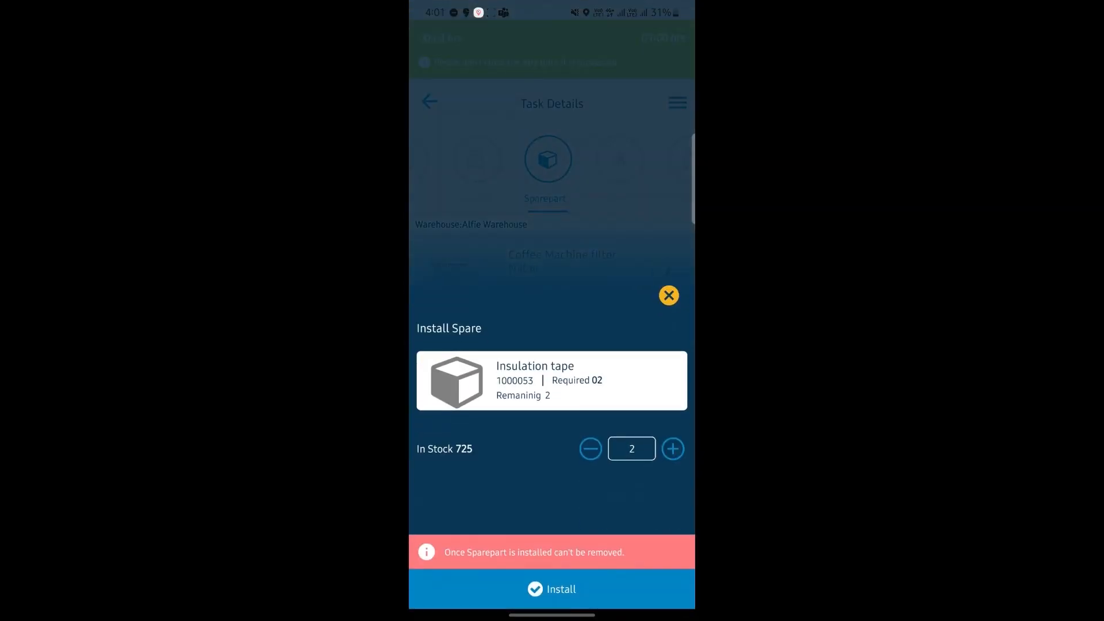
{"action": "left_click", "coordinate": [669, 296]}
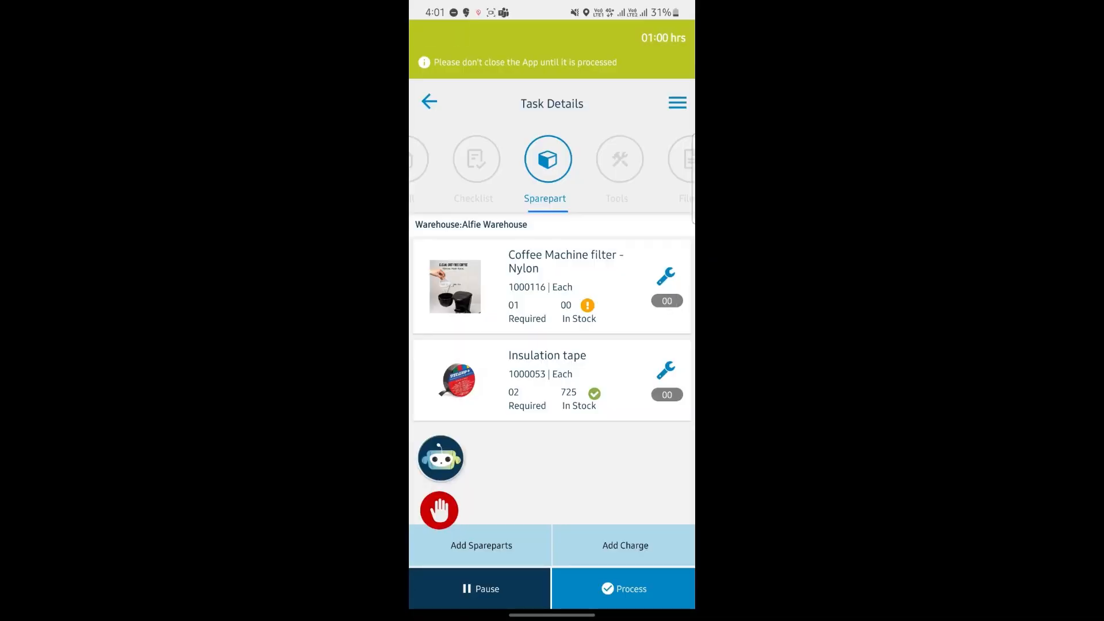
{"action": "left_click_drag", "start_coordinate": [552, 277], "coordinate": [553, 437]}
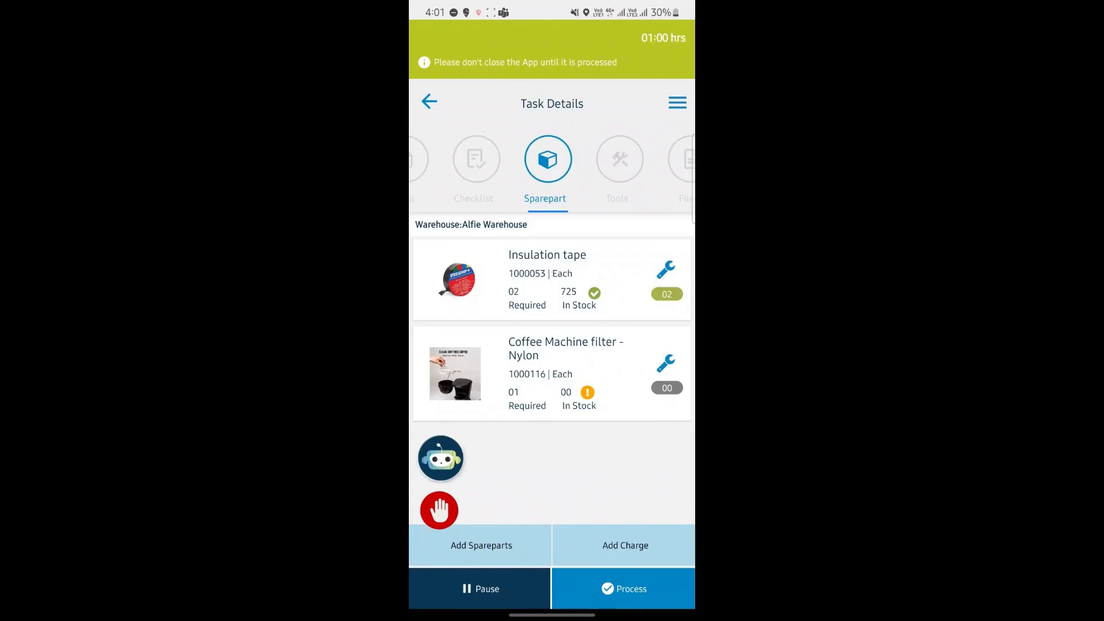
Look at the task's tools, then start a file upload for the task into the PR folder inside WO
{"action": "left_click", "coordinate": [623, 187]}
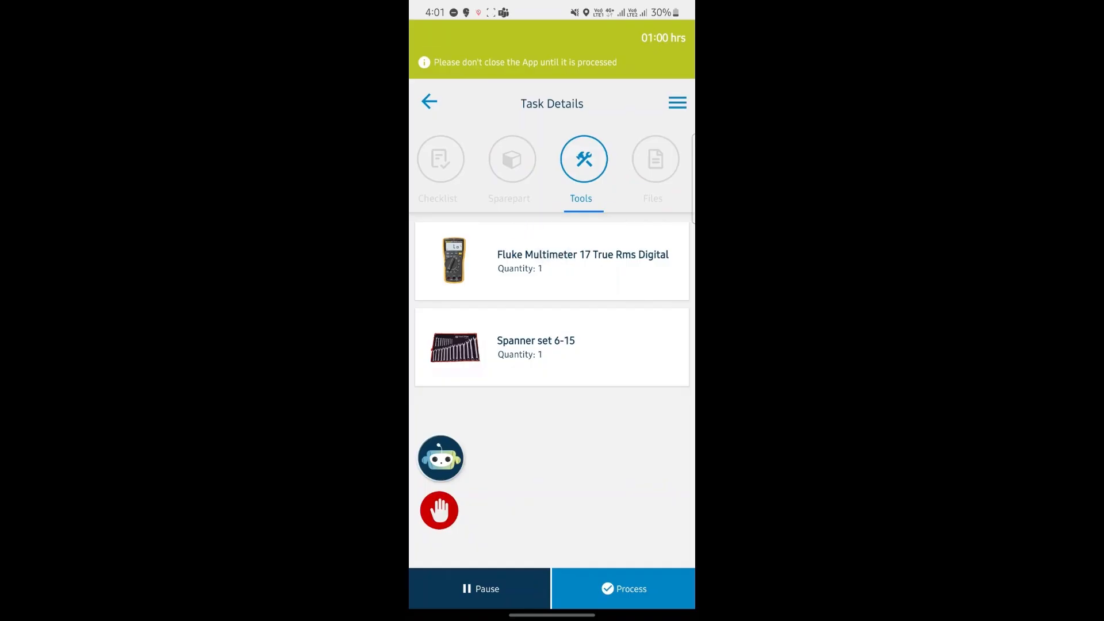
{"action": "left_click", "coordinate": [656, 159]}
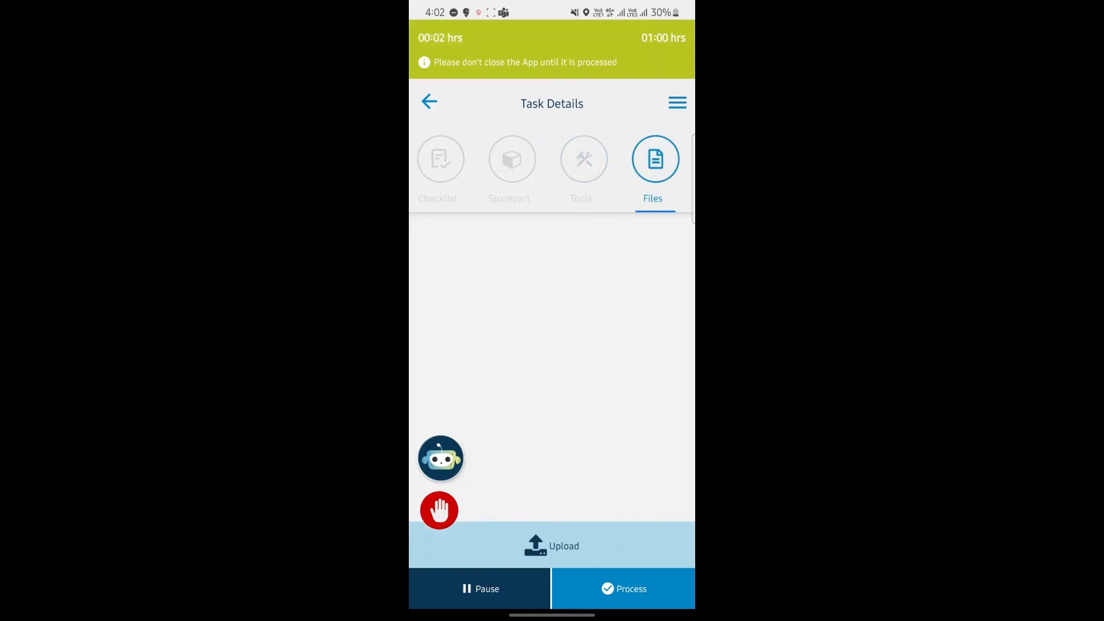
{"action": "left_click", "coordinate": [552, 546]}
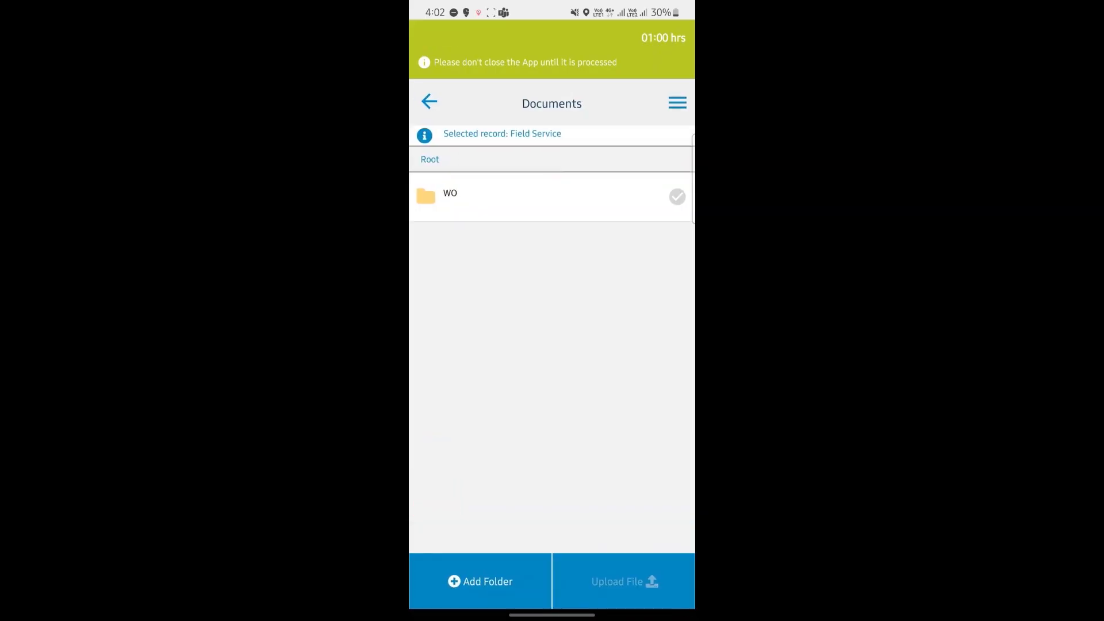
{"action": "left_click", "coordinate": [450, 196]}
{"action": "left_click", "coordinate": [581, 222]}
{"action": "left_click", "coordinate": [638, 580]}
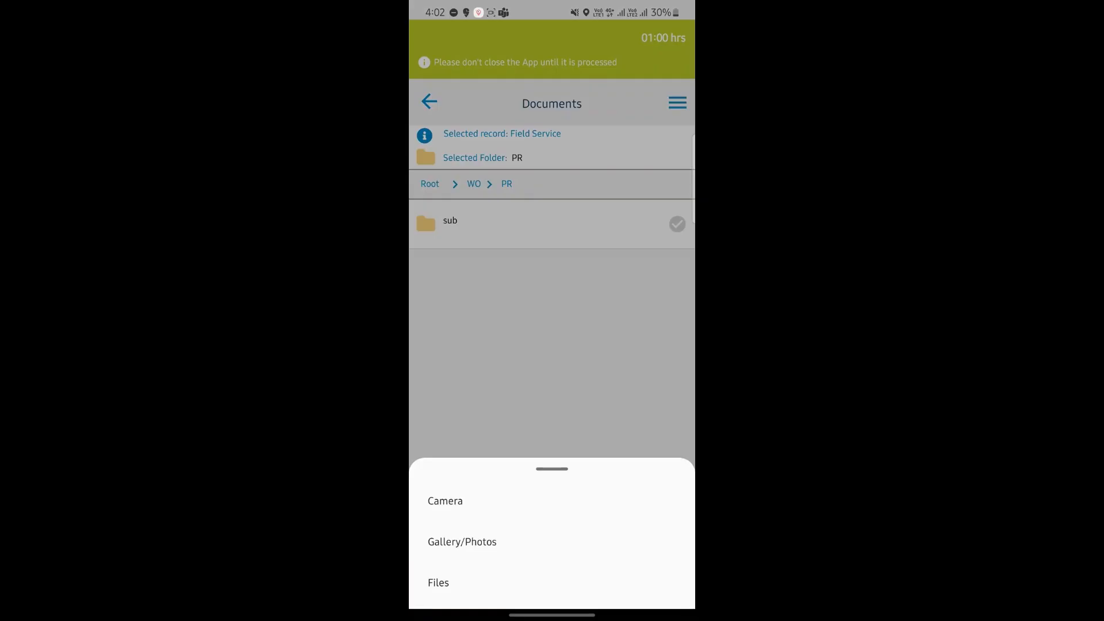
Take a camera photo of the coffee machine, upload it and return to the task's files
{"action": "left_click", "coordinate": [446, 501]}
{"action": "left_click", "coordinate": [562, 552]}
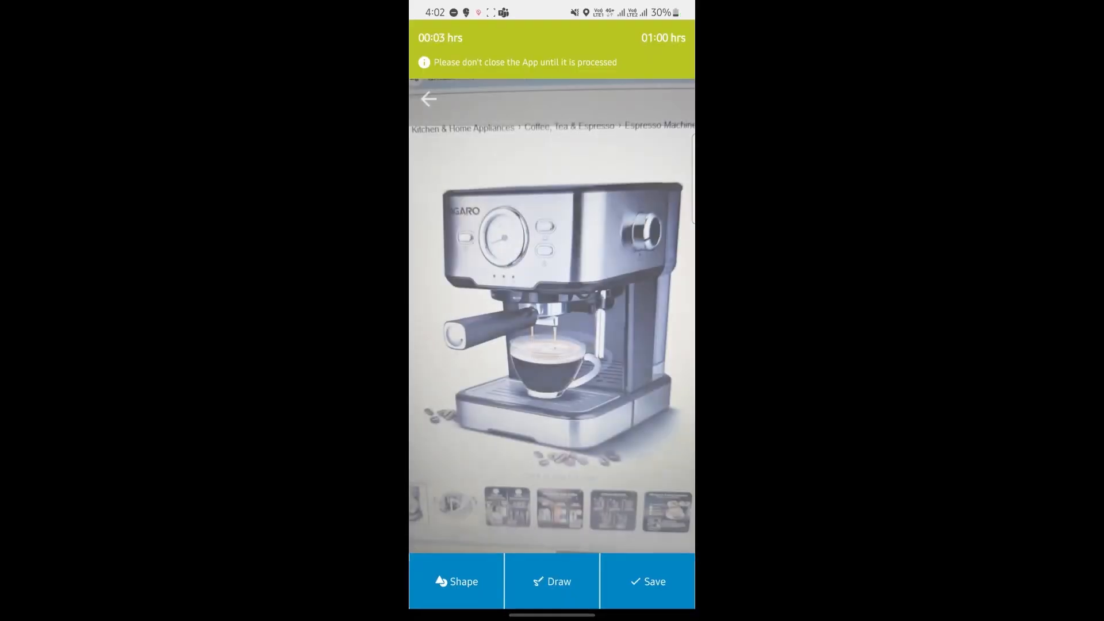
{"action": "left_click", "coordinate": [648, 582]}
{"action": "left_click", "coordinate": [637, 582]}
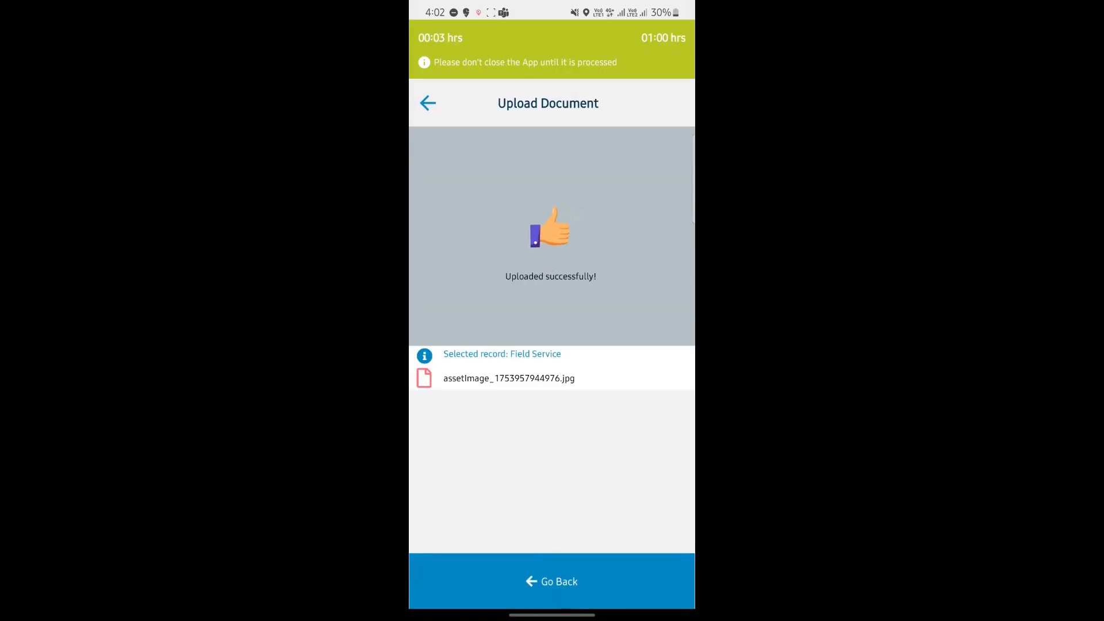
{"action": "left_click", "coordinate": [594, 581]}
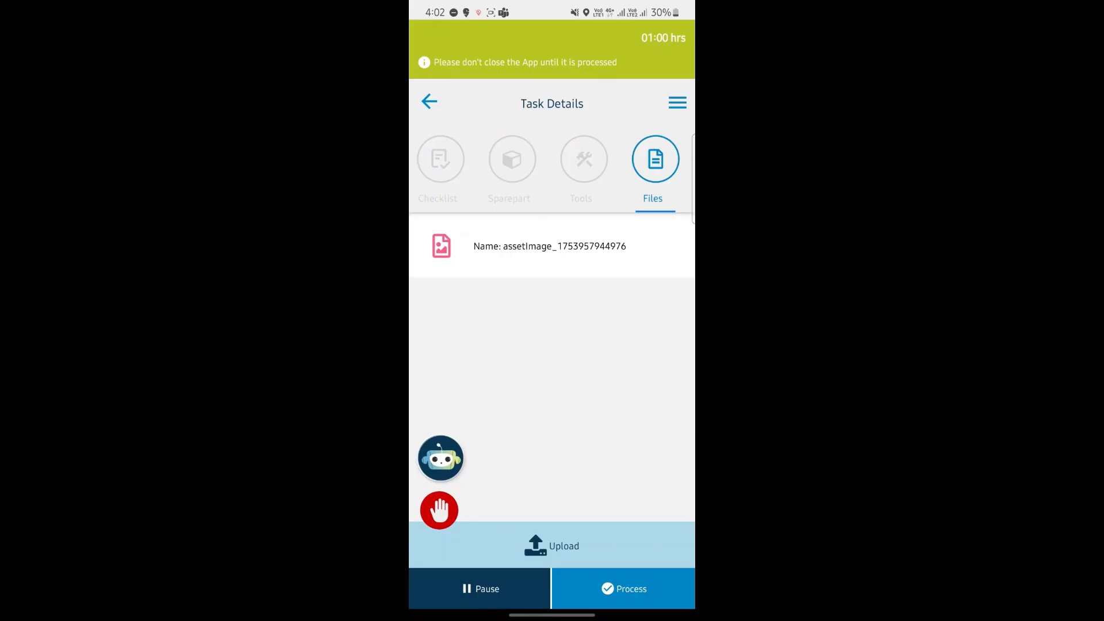
Submit the damaged components check with actual result Replaced and comment NA, and briefly view the form for adding a new check
{"action": "left_click_drag", "start_coordinate": [559, 416], "coordinate": [658, 412]}
{"action": "left_click_drag", "start_coordinate": [518, 414], "coordinate": [655, 412]}
{"action": "left_click_drag", "start_coordinate": [518, 414], "coordinate": [656, 412]}
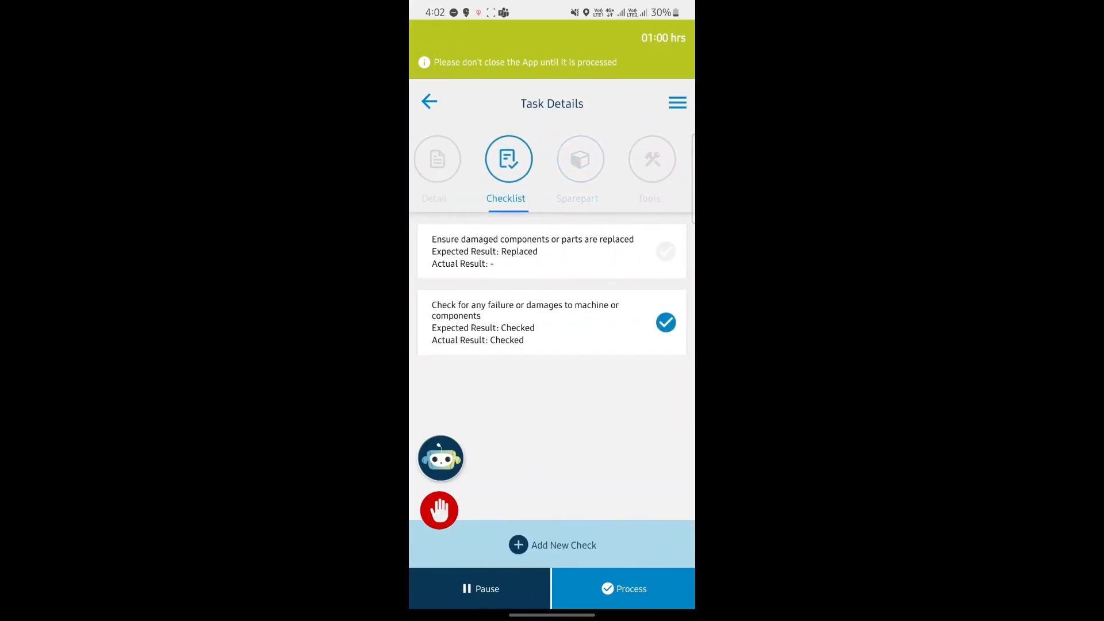
{"action": "left_click", "coordinate": [552, 251]}
{"action": "left_click", "coordinate": [551, 388]}
{"action": "type", "text": "Replaced"}
{"action": "left_click", "coordinate": [551, 275]}
{"action": "type", "text": "NA"}
{"action": "left_click", "coordinate": [647, 352]}
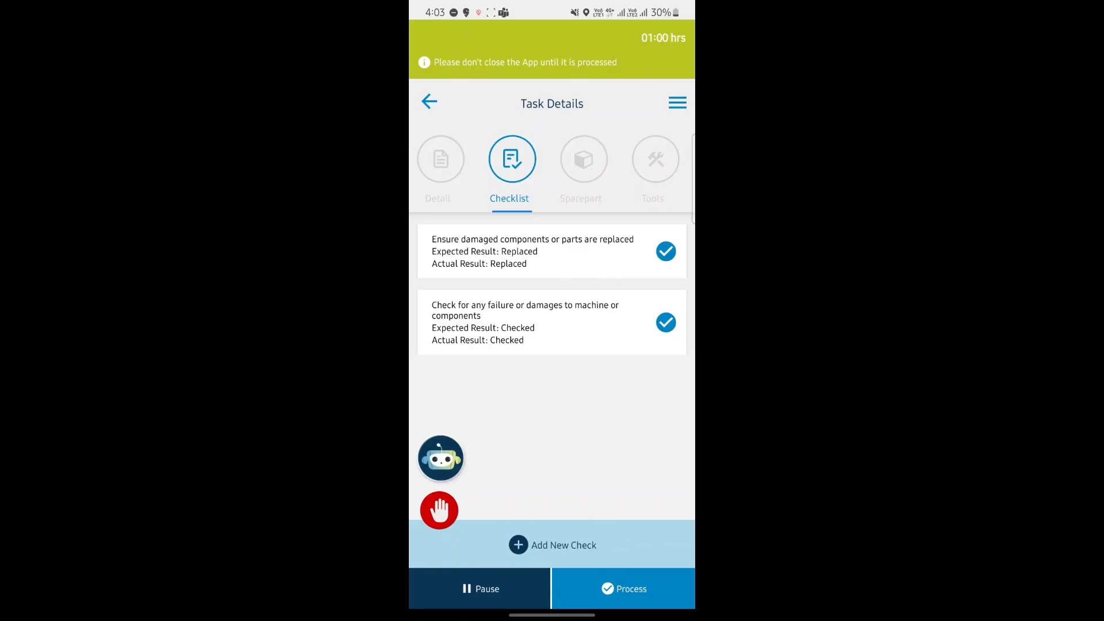
{"action": "left_click", "coordinate": [587, 545]}
{"action": "left_click_drag", "start_coordinate": [693, 428], "coordinate": [621, 436]}
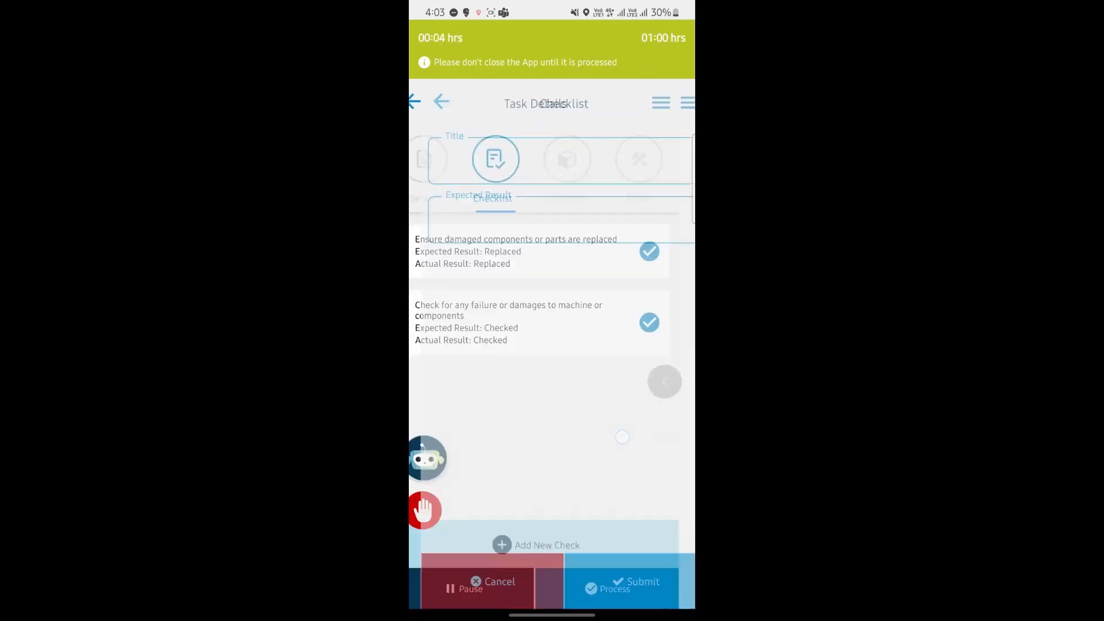
Find the 4 mm screws by searching for "Mm" and add them to the task's spare parts with a quantity of 5
{"action": "left_click", "coordinate": [584, 160]}
{"action": "left_click", "coordinate": [497, 546]}
{"action": "left_click", "coordinate": [485, 206]}
{"action": "type", "text": "Mm"}
{"action": "left_click", "coordinate": [429, 276]}
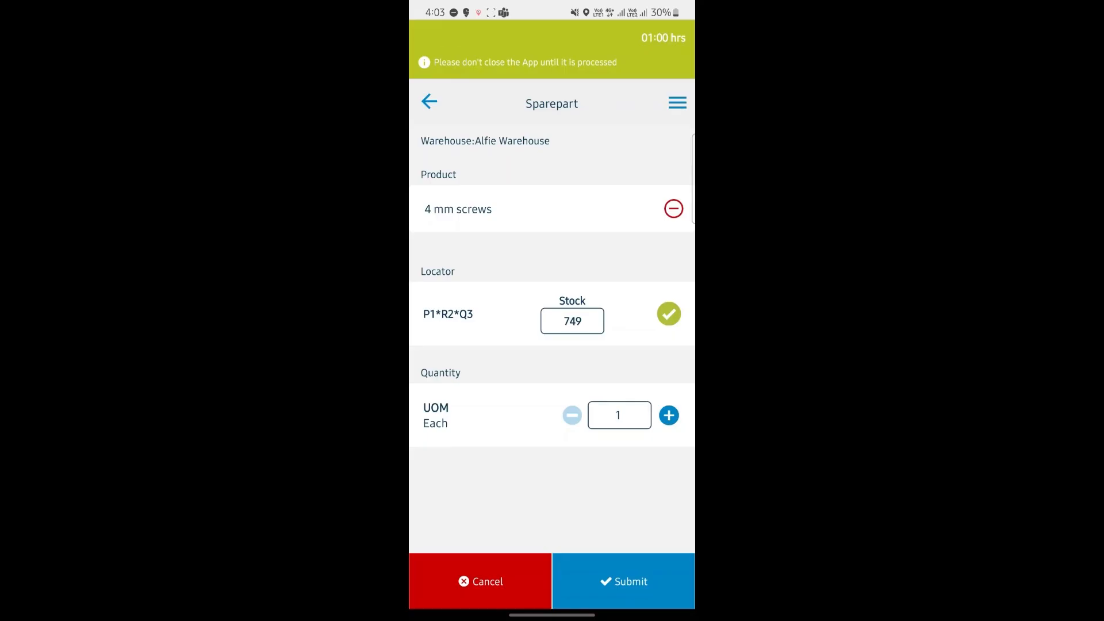
{"action": "left_click", "coordinate": [669, 416]}
{"action": "left_click", "coordinate": [669, 415]}
{"action": "left_click", "coordinate": [669, 415]}
{"action": "left_click", "coordinate": [669, 415]}
{"action": "left_click", "coordinate": [624, 582]}
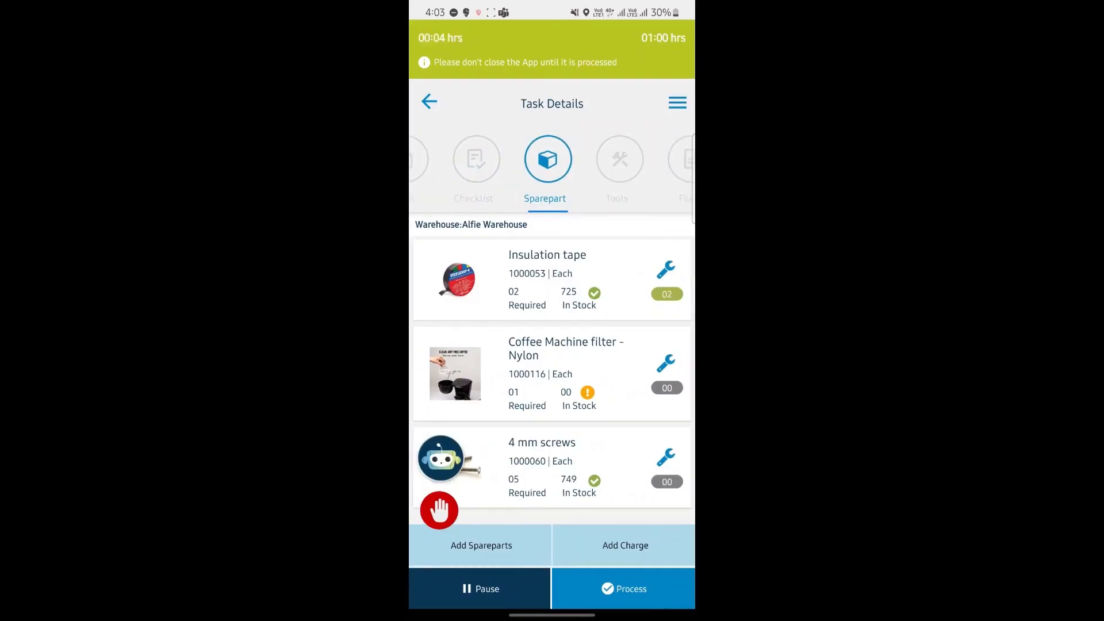
Install 5 units of the added 4 mm screws
{"action": "left_click", "coordinate": [666, 456]}
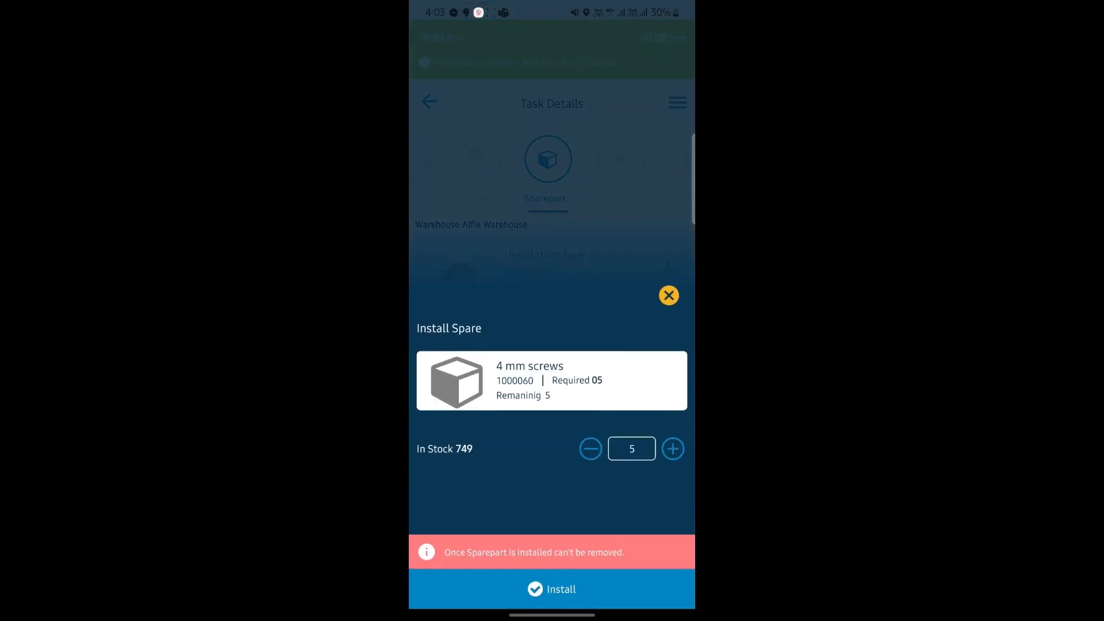
{"action": "left_click", "coordinate": [591, 449]}
{"action": "left_click", "coordinate": [673, 449]}
{"action": "left_click", "coordinate": [552, 589]}
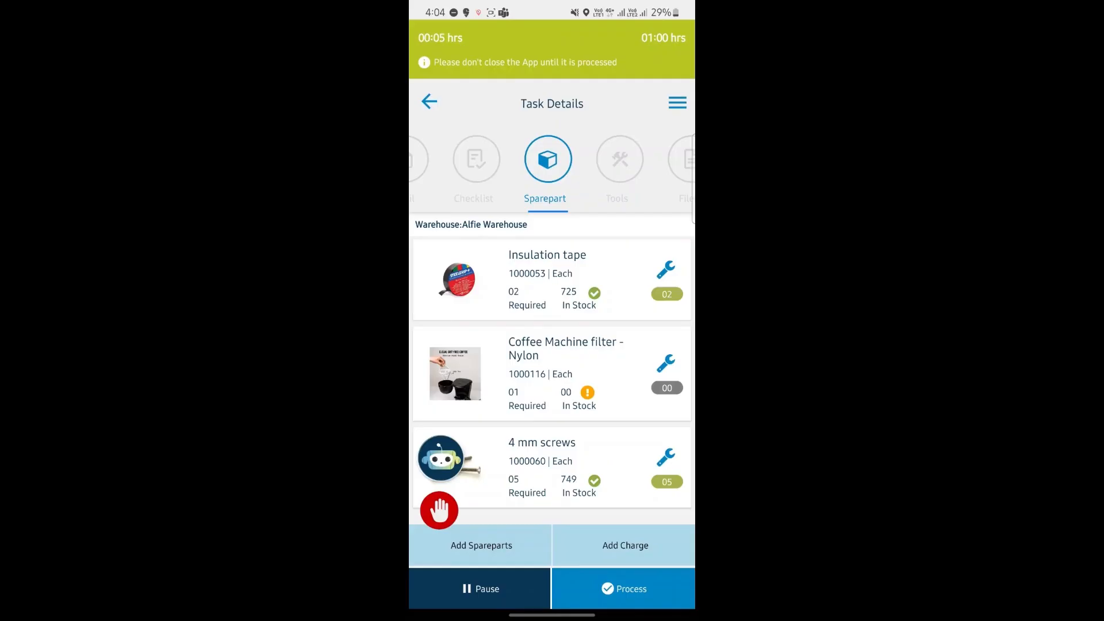
Look over the task details again, pause the work, and process the scheduled task with confirmation
{"action": "left_click_drag", "start_coordinate": [552, 432], "coordinate": [662, 418]}
{"action": "left_click_drag", "start_coordinate": [556, 432], "coordinate": [670, 416]}
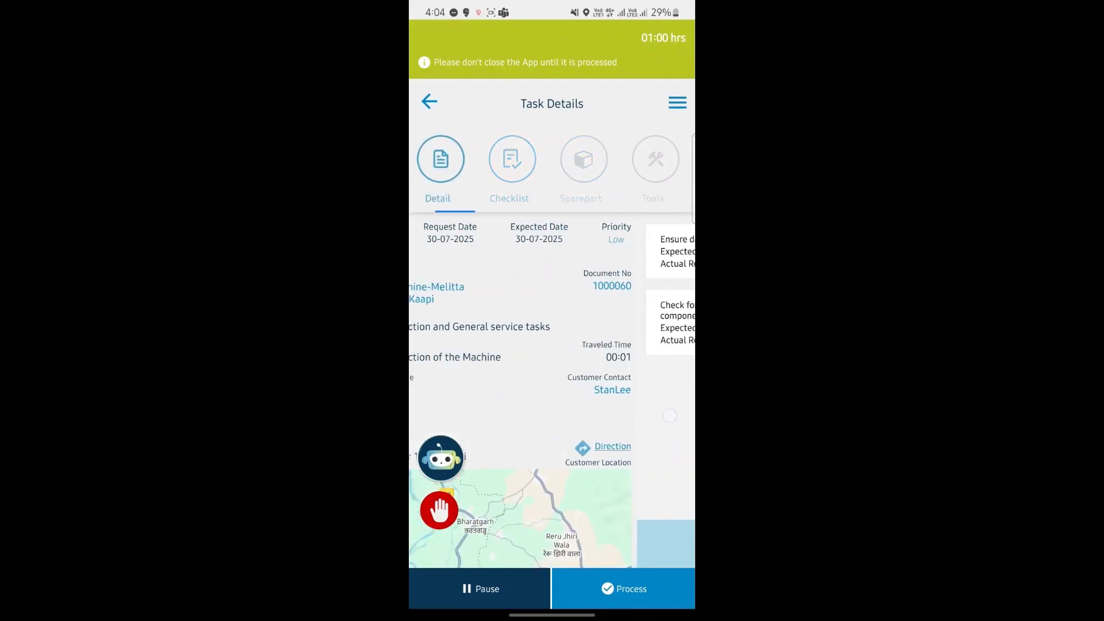
{"action": "scroll", "coordinate": [552, 391], "scroll_direction": "down", "scroll_amount": 5}
{"action": "scroll", "coordinate": [552, 391], "scroll_direction": "up", "scroll_amount": 5}
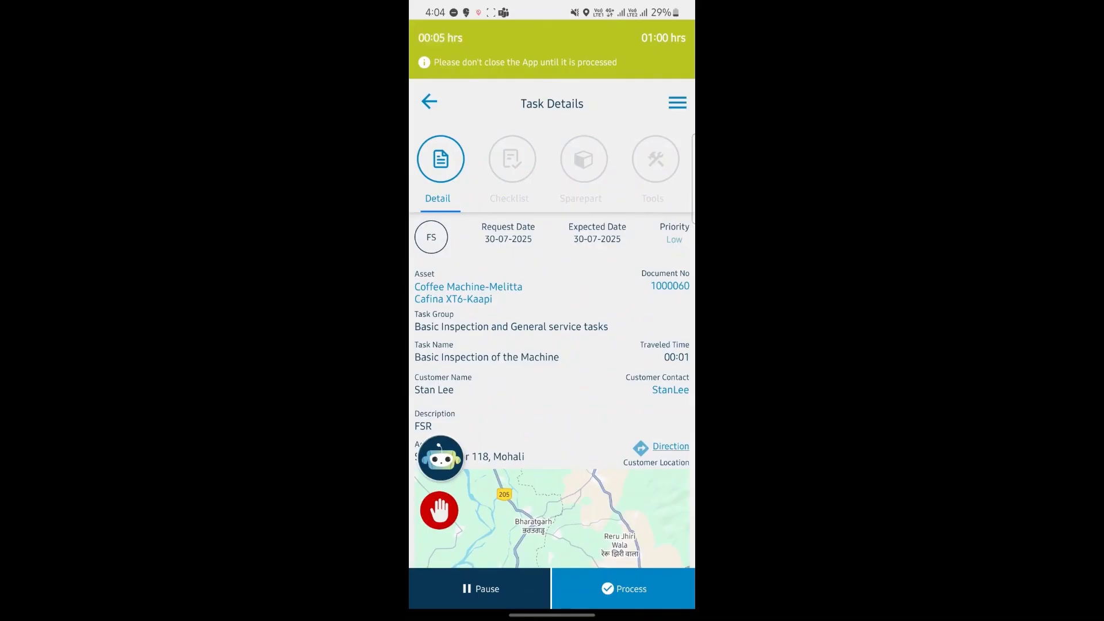
{"action": "left_click", "coordinate": [481, 589]}
{"action": "left_click", "coordinate": [623, 589]}
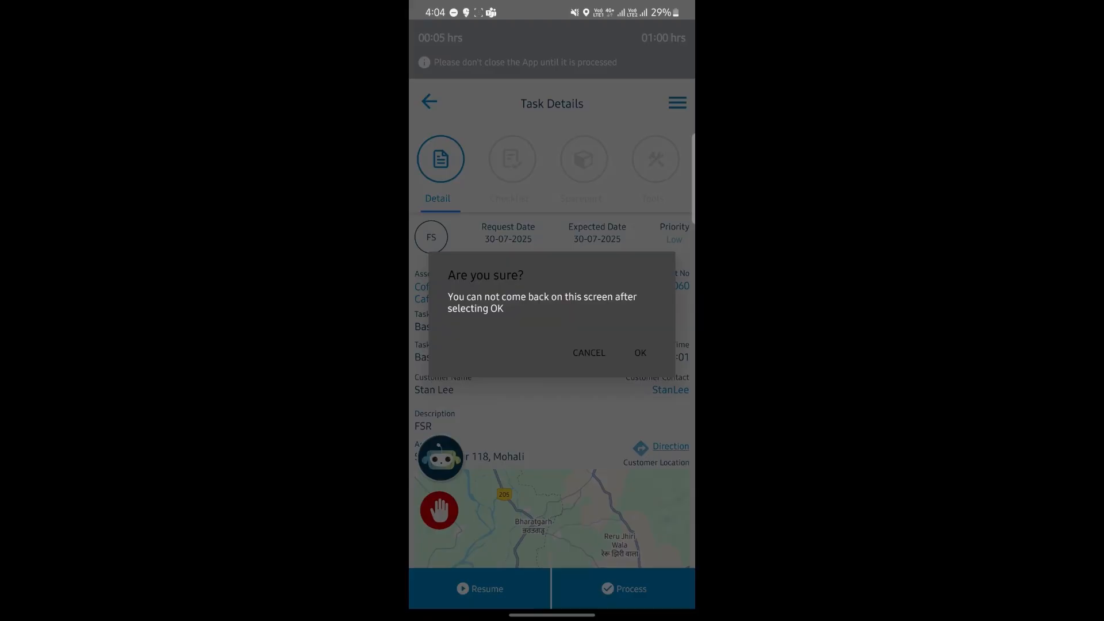
{"action": "left_click", "coordinate": [640, 353]}
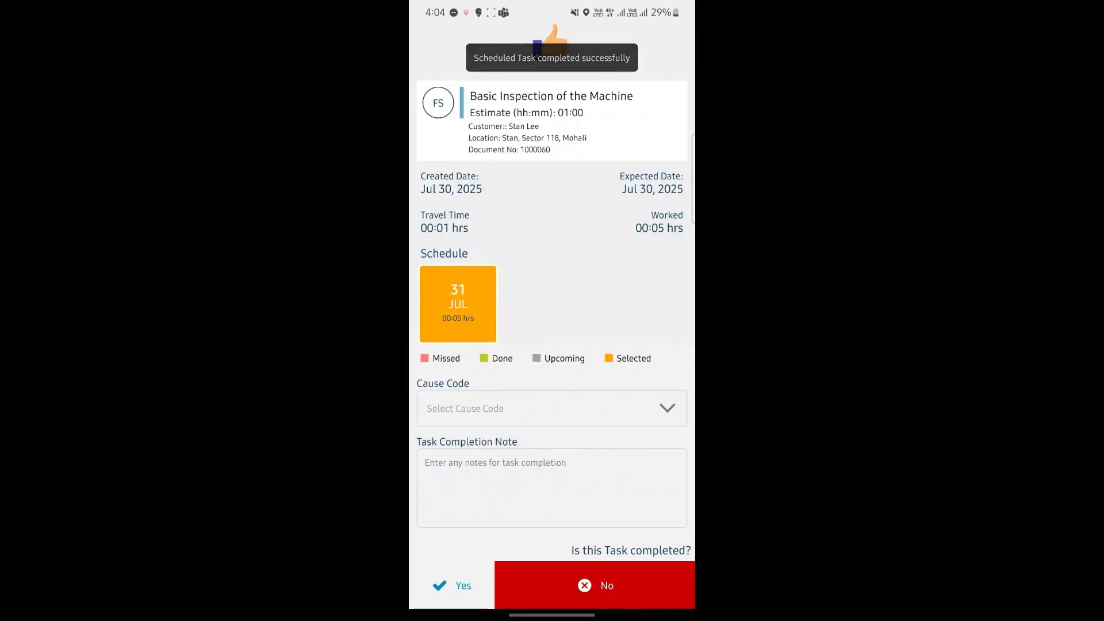
Mark the inspection task as completed with cause code Natural Deterioration and the completion note "Completed and Verified"
{"action": "left_click", "coordinate": [552, 409]}
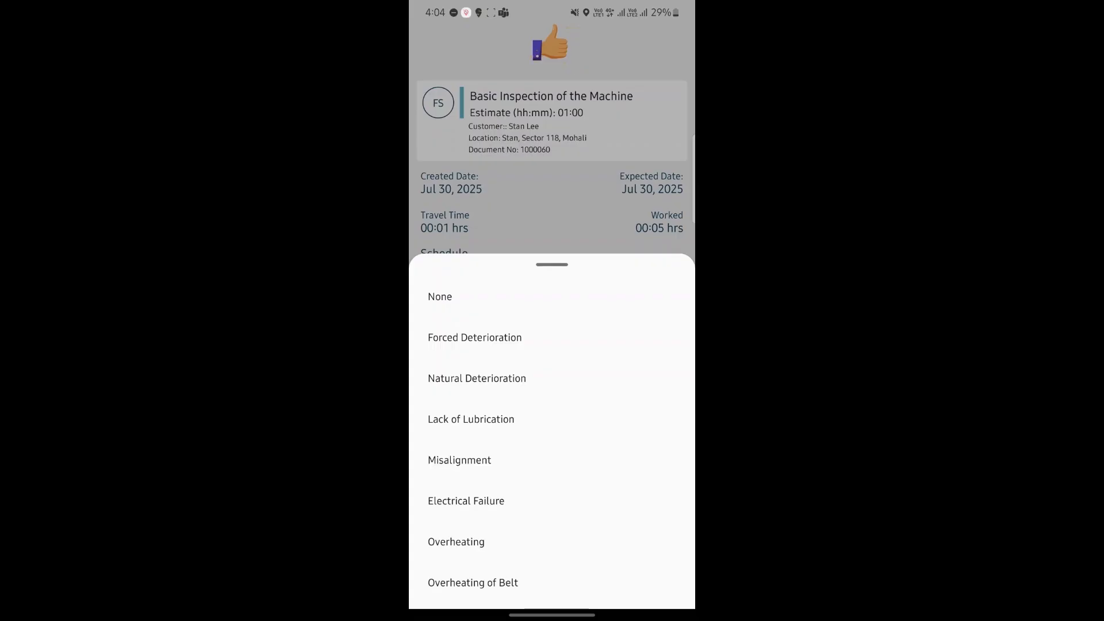
{"action": "left_click", "coordinate": [477, 378]}
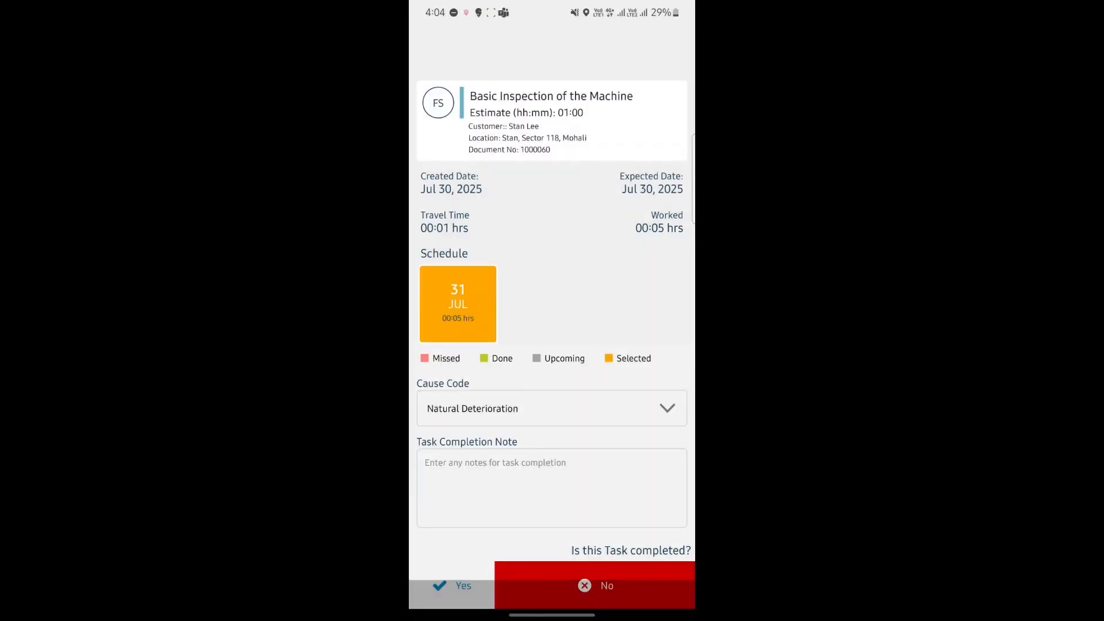
{"action": "left_click", "coordinate": [552, 488]}
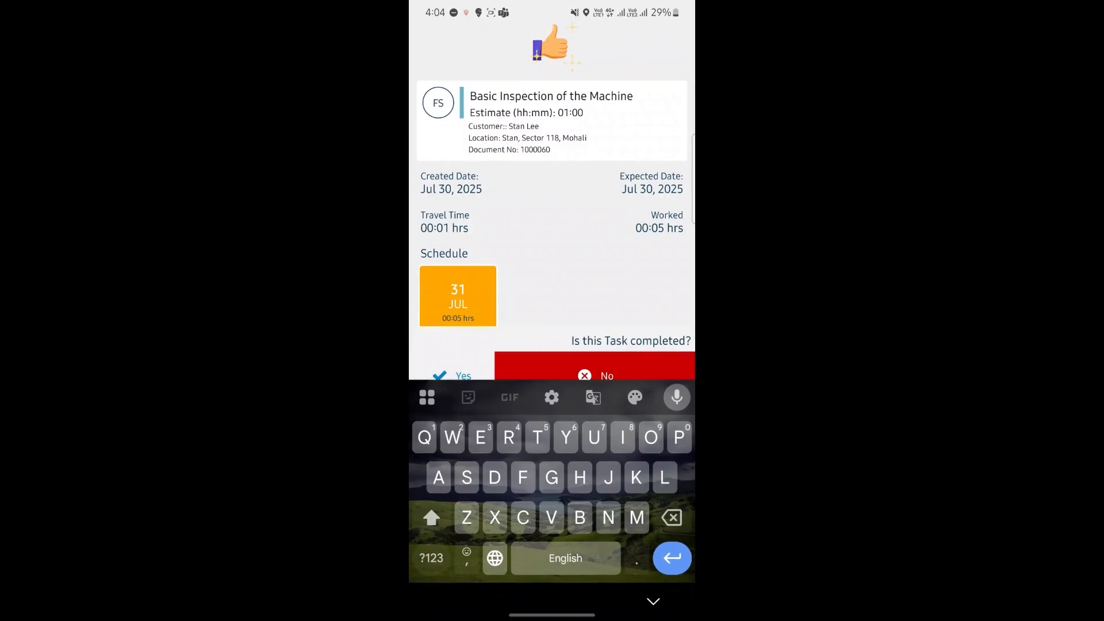
{"action": "type", "text": "Completed and Verified"}
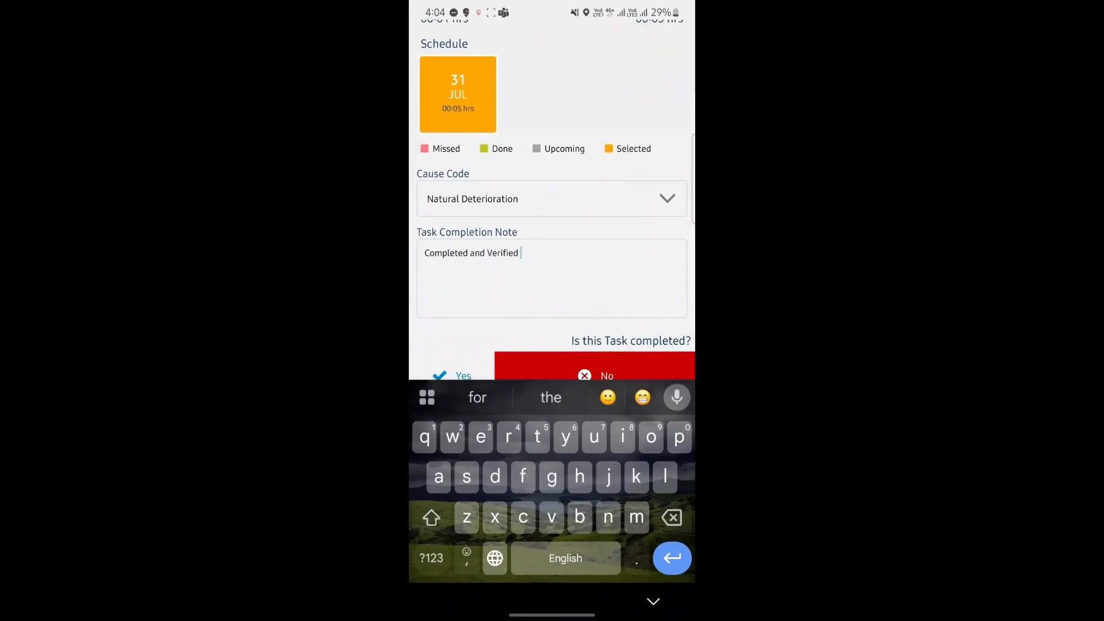
{"action": "key", "text": "BackSpace"}
{"action": "key", "text": "Escape"}
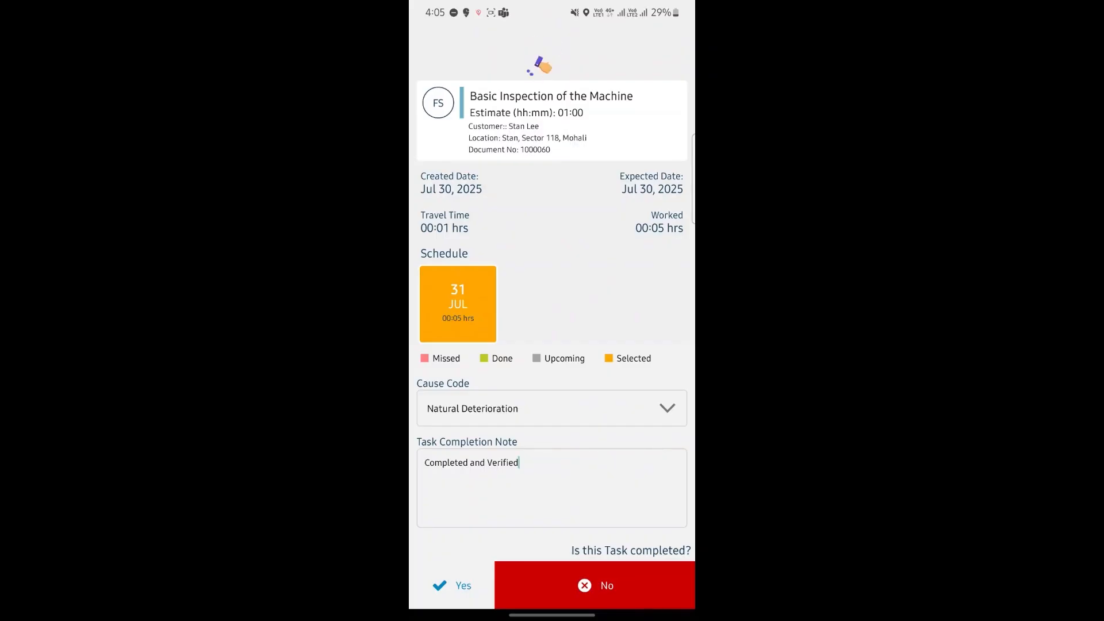
{"action": "left_click", "coordinate": [452, 586]}
{"action": "left_click", "coordinate": [638, 350]}
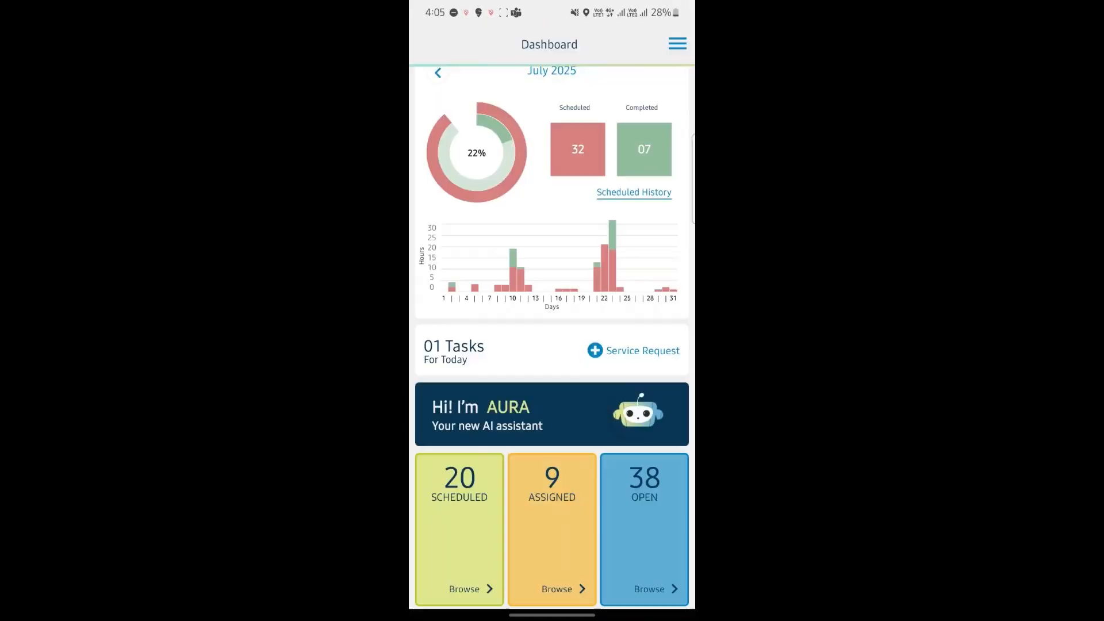
Refresh the mobile dashboard and look over its task counts and monthly schedule summary
{"action": "scroll", "coordinate": [638, 506], "scroll_direction": "down", "scroll_amount": 1}
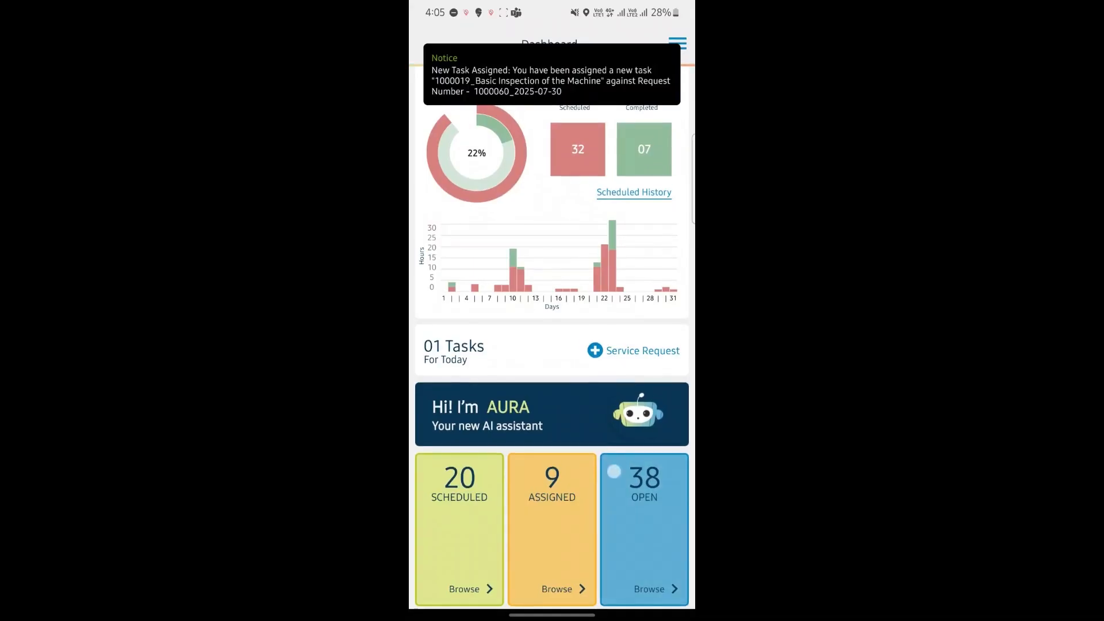
{"action": "scroll", "coordinate": [614, 458], "scroll_direction": "up", "scroll_amount": 2}
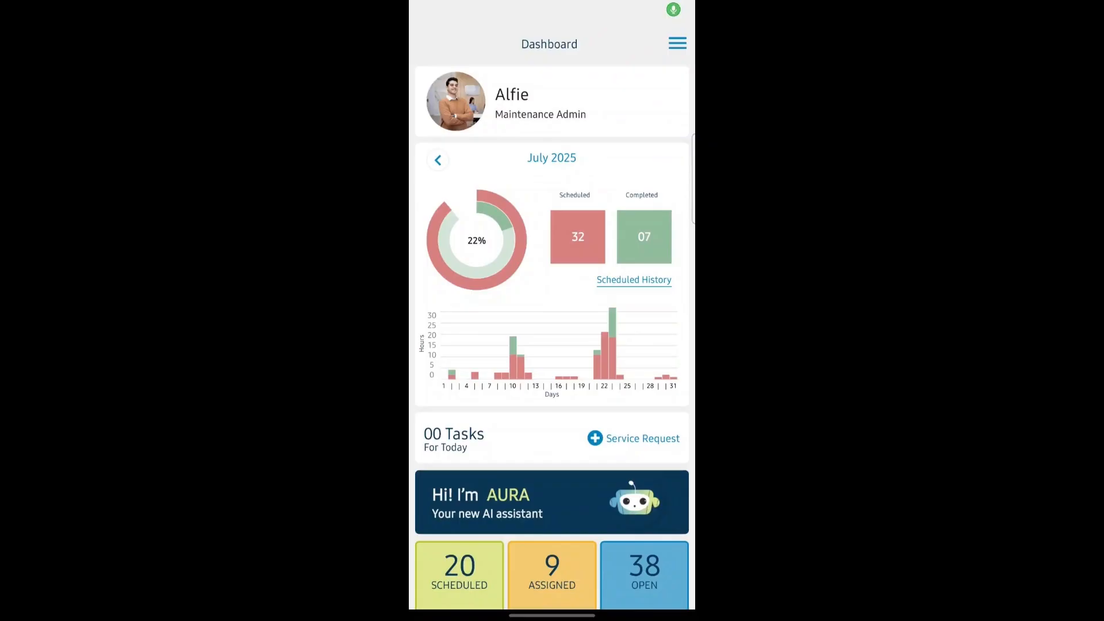
{"action": "scroll", "coordinate": [552, 402], "scroll_direction": "down", "scroll_amount": 2}
{"action": "scroll", "coordinate": [638, 518], "scroll_direction": "up", "scroll_amount": 2}
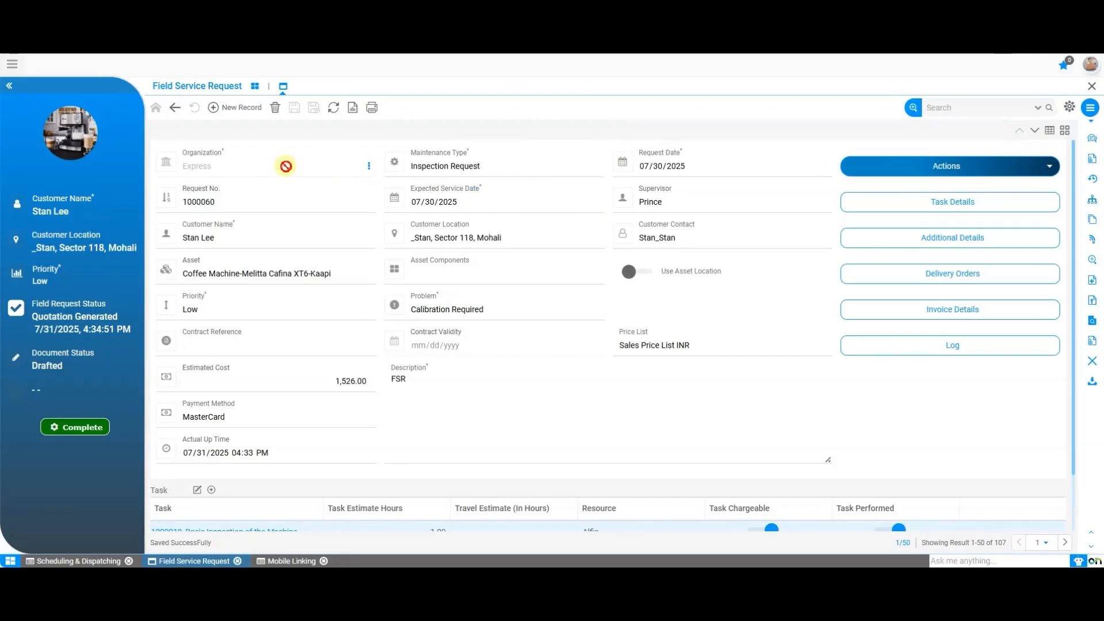
Switch to the web Field Service Request window and review the inspection task's details, including cause code, times, completion notes and pricing
{"action": "left_click", "coordinate": [794, 375]}
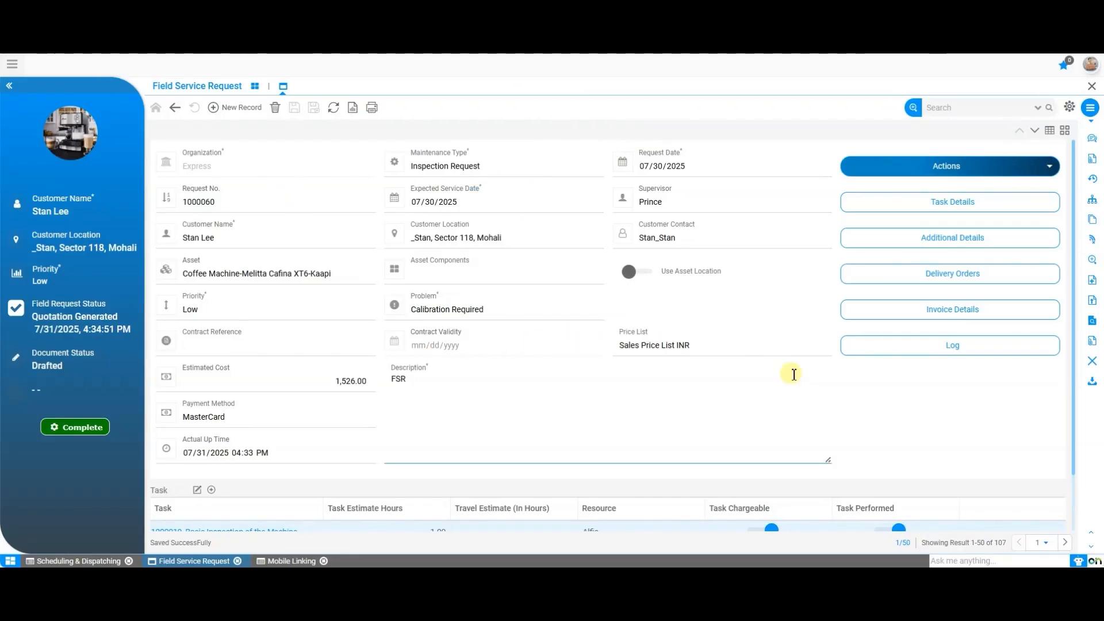
{"action": "scroll", "coordinate": [282, 471], "scroll_direction": "down", "scroll_amount": 1}
{"action": "left_click", "coordinate": [900, 466]}
{"action": "scroll", "coordinate": [966, 239], "scroll_direction": "up", "scroll_amount": 2}
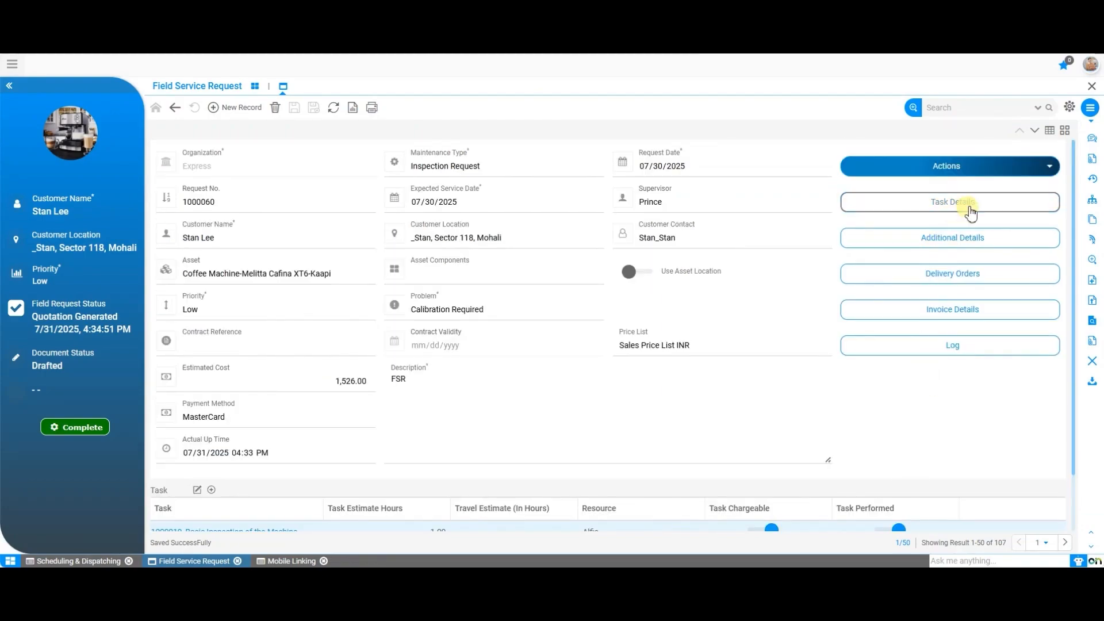
{"action": "left_click", "coordinate": [995, 211]}
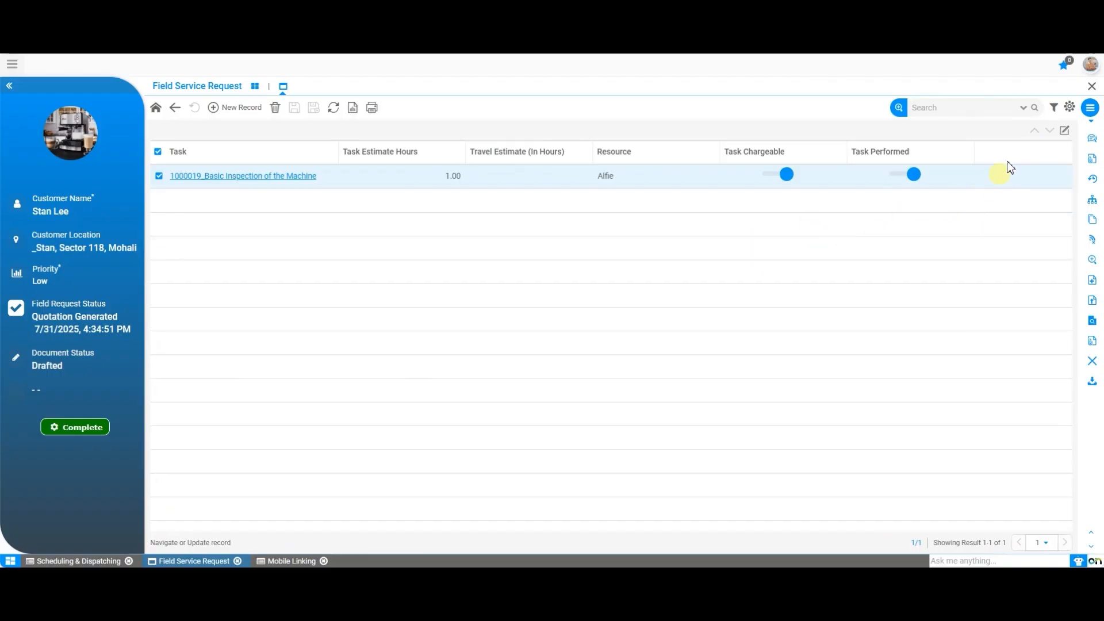
{"action": "left_click", "coordinate": [1065, 131]}
{"action": "scroll", "coordinate": [773, 376], "scroll_direction": "down", "scroll_amount": 1}
{"action": "scroll", "coordinate": [773, 376], "scroll_direction": "up", "scroll_amount": 1}
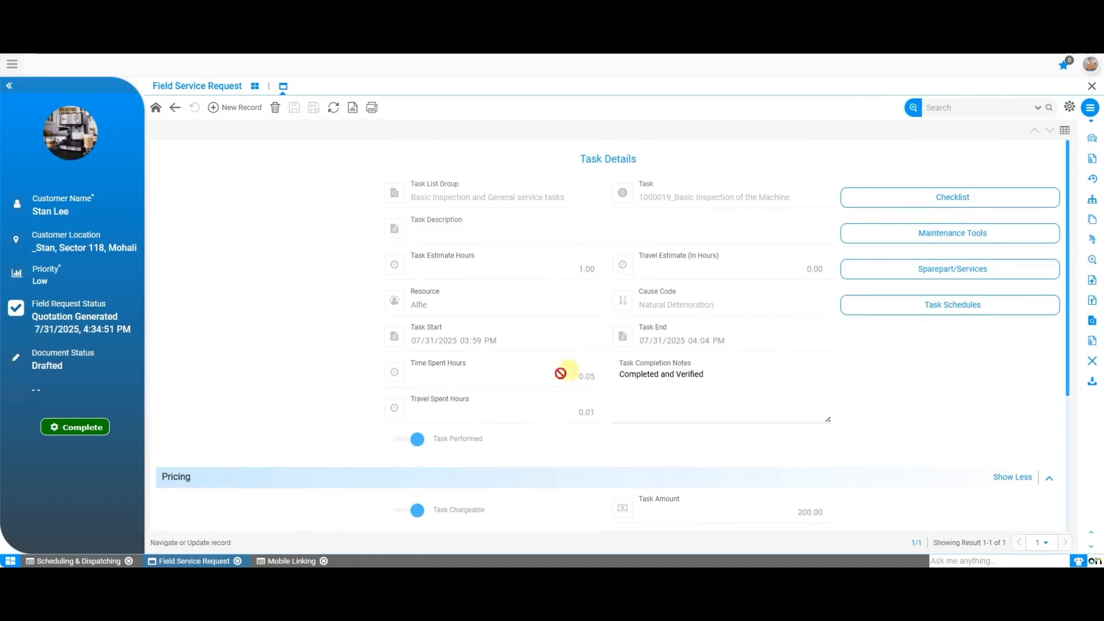
{"action": "scroll", "coordinate": [510, 371], "scroll_direction": "down", "scroll_amount": 1}
{"action": "scroll", "coordinate": [508, 371], "scroll_direction": "down", "scroll_amount": 2}
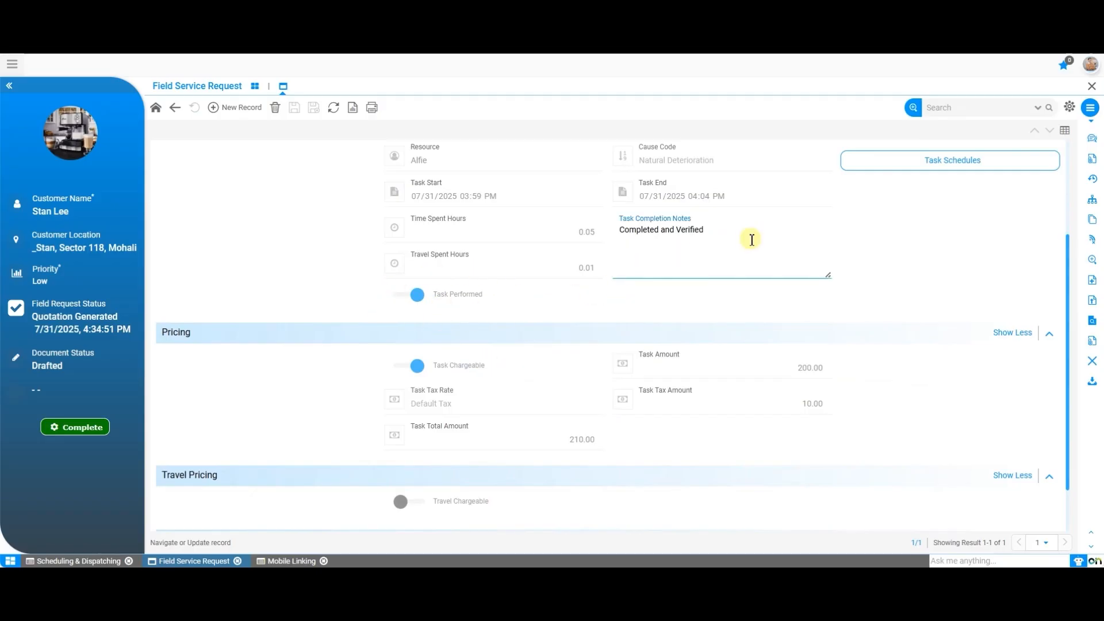
{"action": "left_click", "coordinate": [648, 240]}
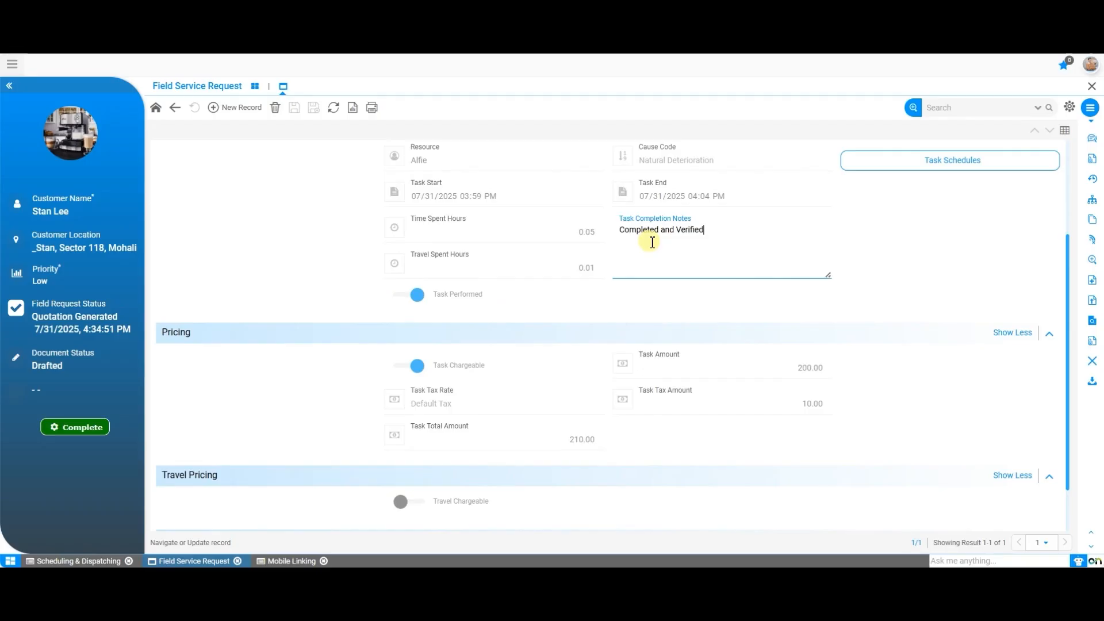
{"action": "left_click", "coordinate": [894, 263]}
{"action": "scroll", "coordinate": [903, 265], "scroll_direction": "up", "scroll_amount": 2}
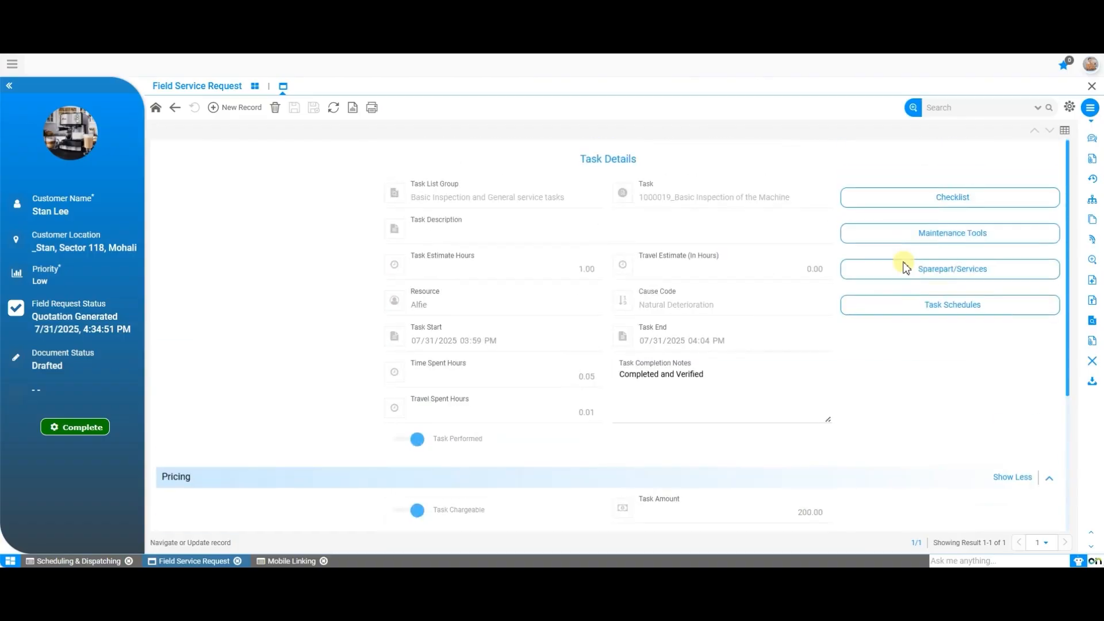
Review the task's first checklist record and its attached document, and return to the task details
{"action": "left_click", "coordinate": [969, 195]}
{"action": "left_click", "coordinate": [1065, 131]}
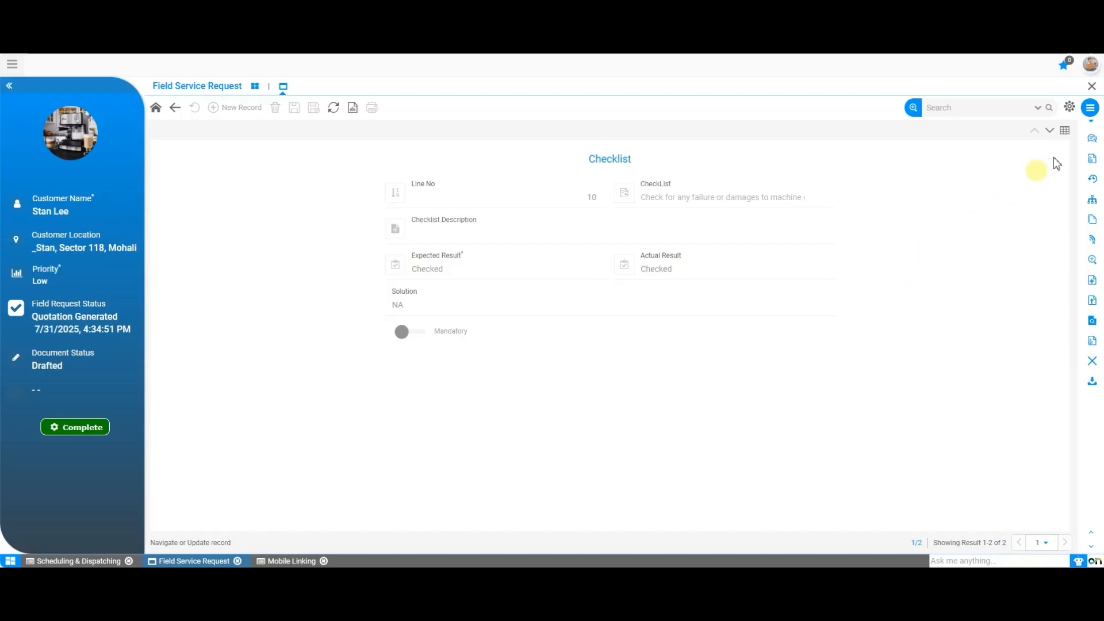
{"action": "left_click", "coordinate": [1092, 109]}
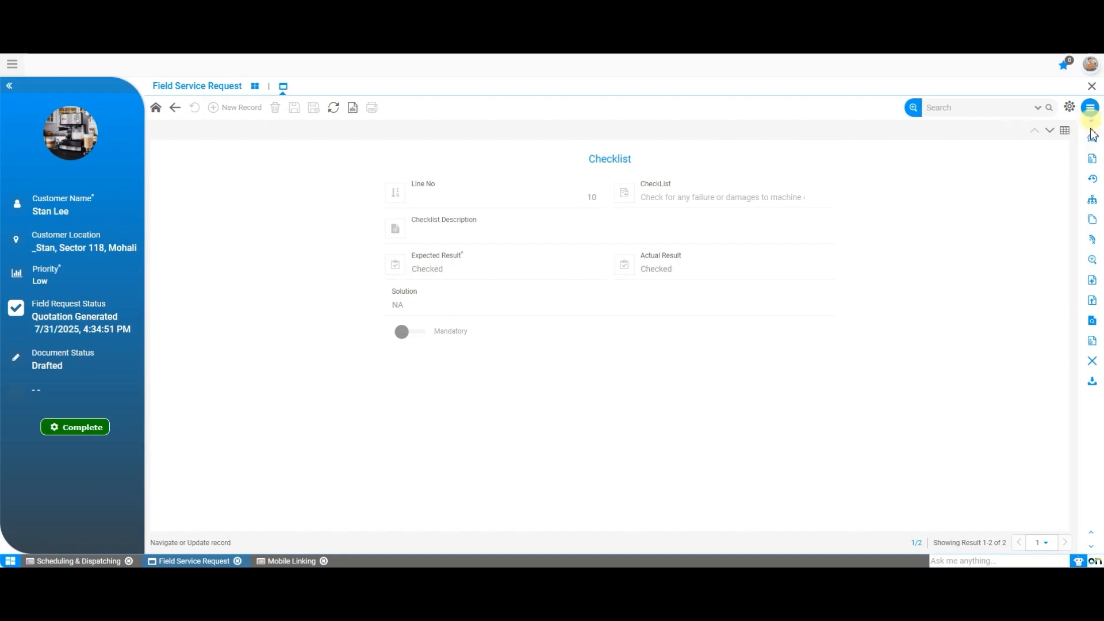
{"action": "left_click", "coordinate": [1065, 320]}
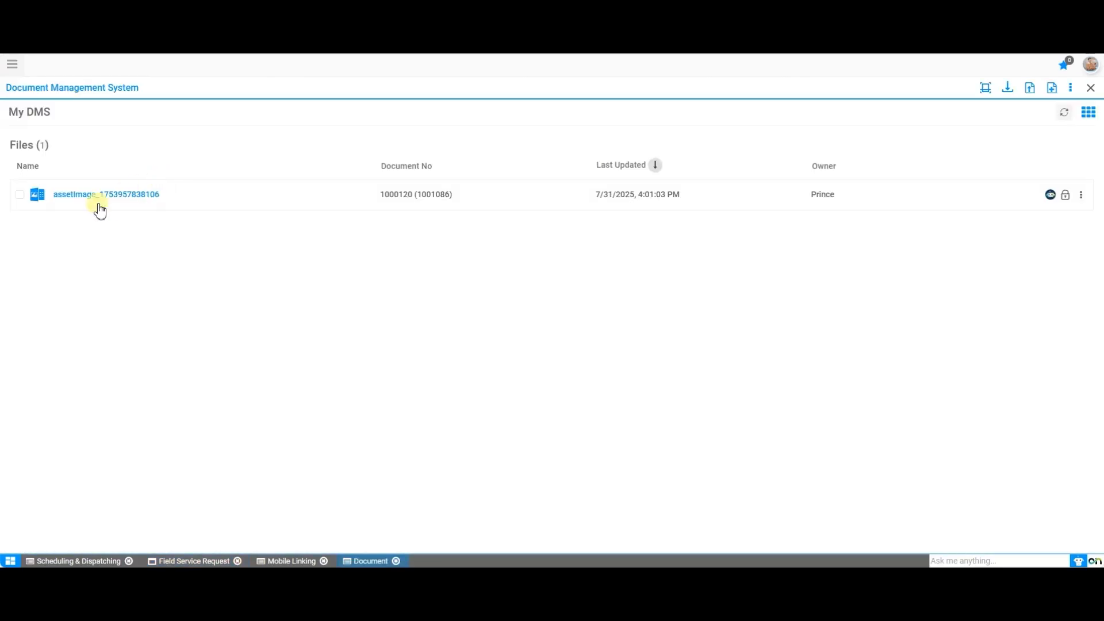
{"action": "left_click", "coordinate": [1093, 89]}
{"action": "left_click", "coordinate": [175, 108]}
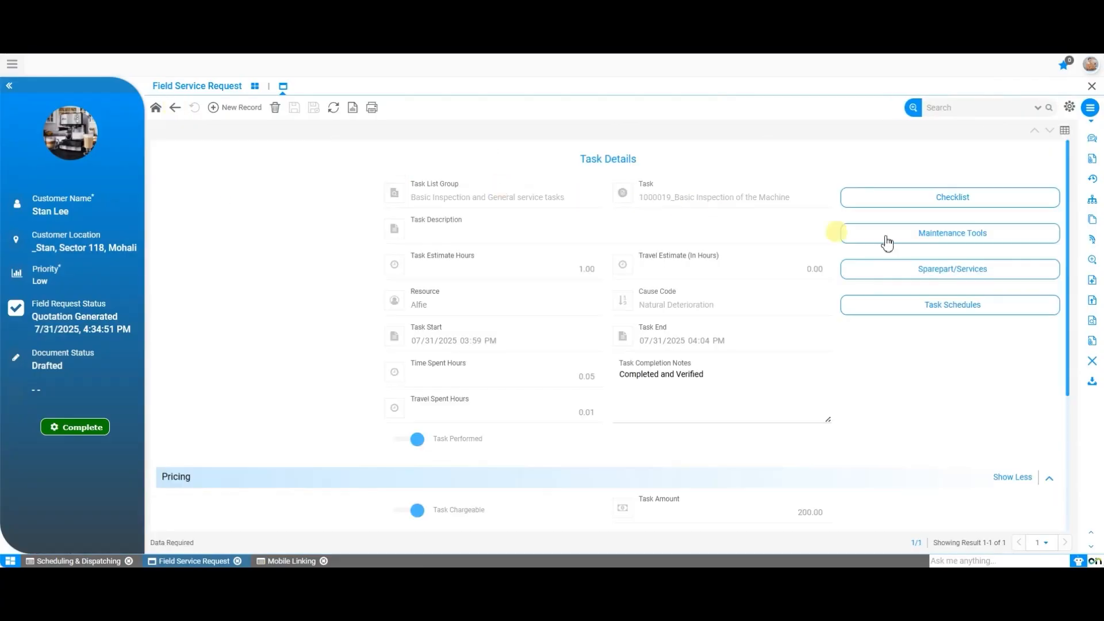
Review the task's spare part records for the insulation tape and 4 mm screws, including their quantities, pricing and references
{"action": "left_click", "coordinate": [990, 277]}
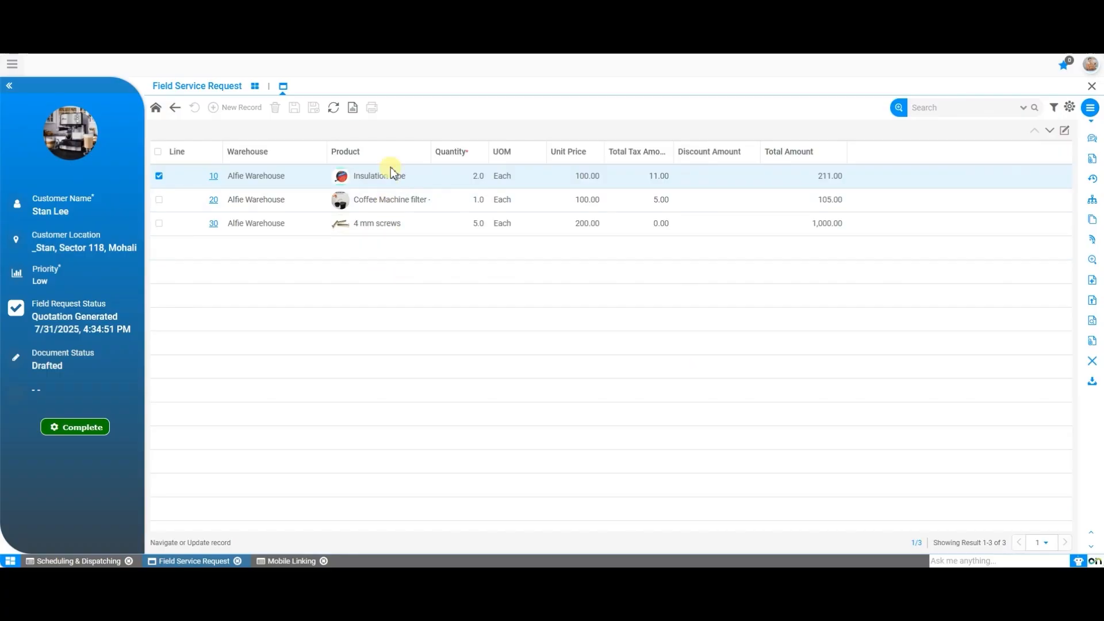
{"action": "left_click", "coordinate": [1067, 137]}
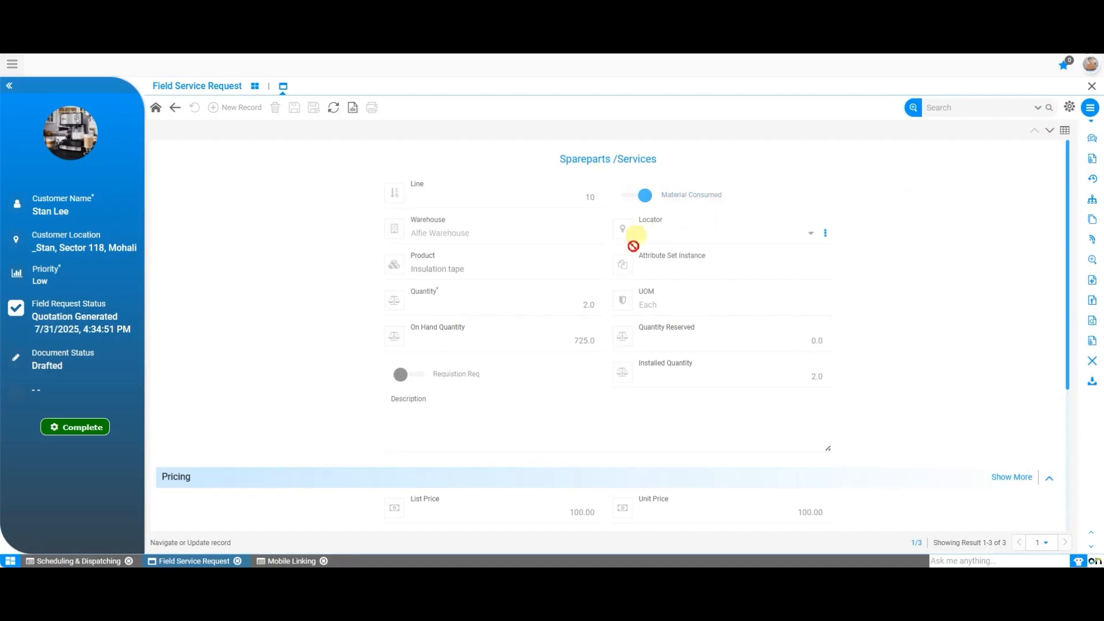
{"action": "scroll", "coordinate": [553, 409], "scroll_direction": "down", "scroll_amount": 4}
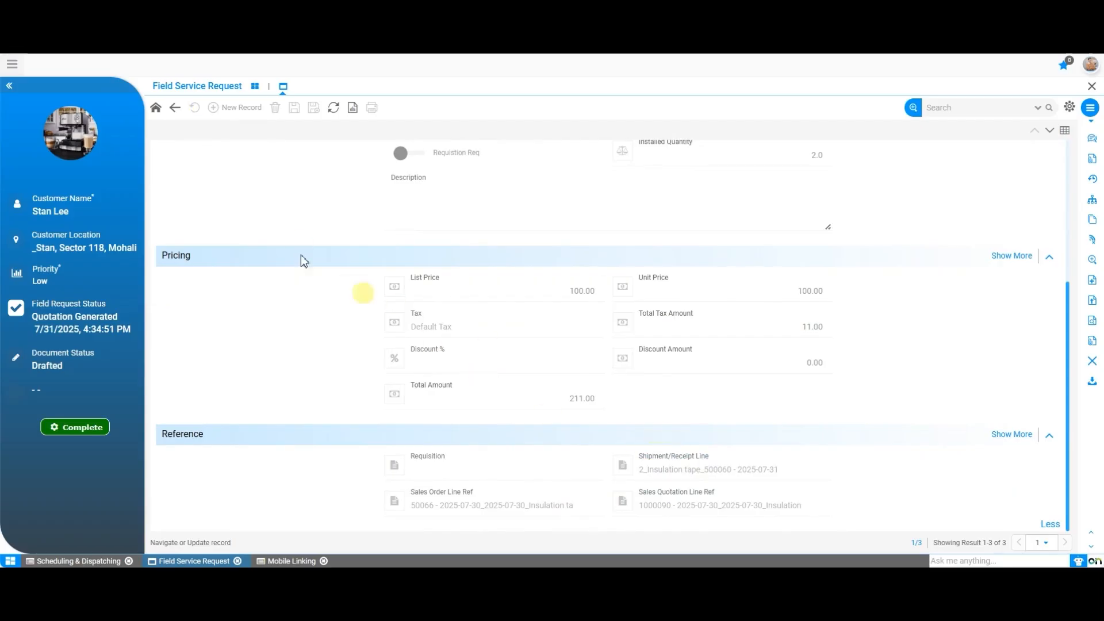
{"action": "left_click", "coordinate": [1050, 130]}
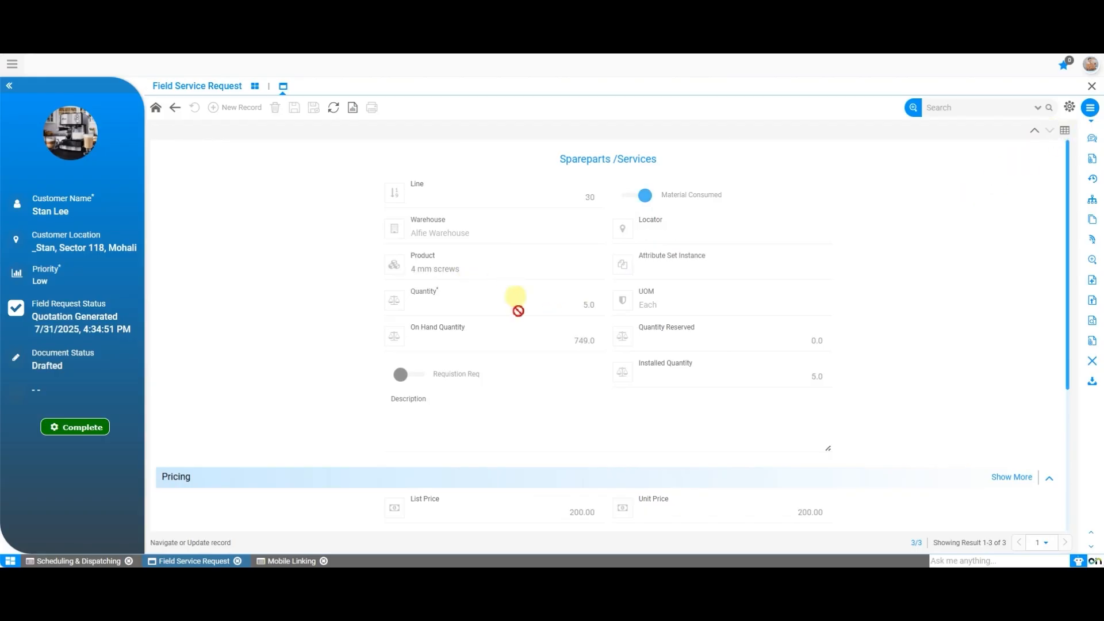
{"action": "left_click", "coordinate": [647, 197]}
{"action": "scroll", "coordinate": [670, 365], "scroll_direction": "down", "scroll_amount": 4}
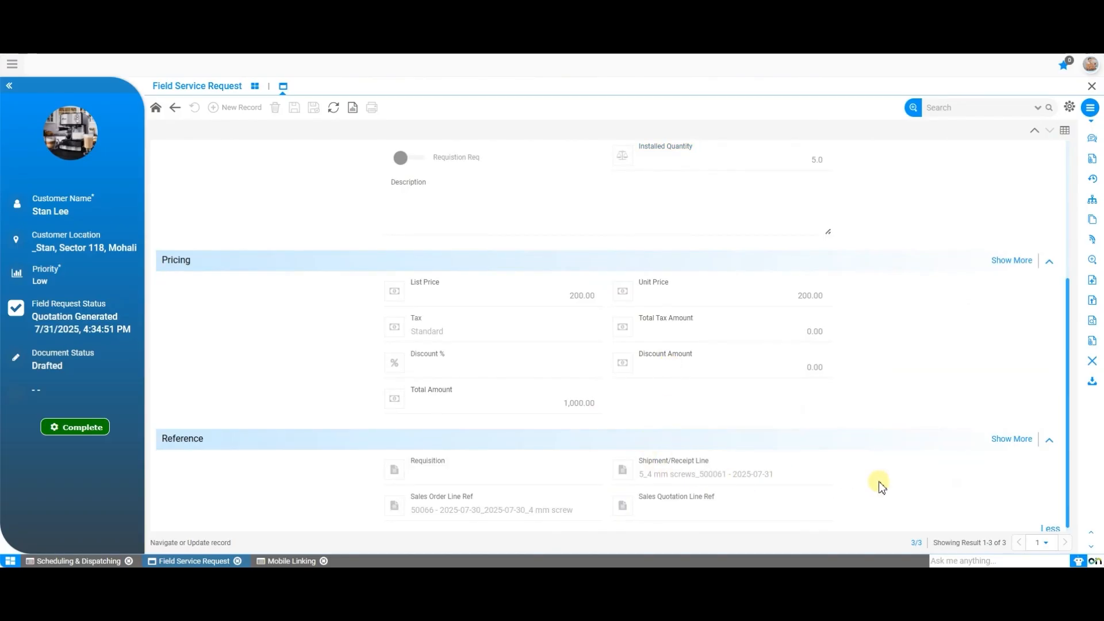
Zoom into the delivery order linked to the 4 mm screws, view its line details, and return to the field service request
{"action": "left_click", "coordinate": [828, 476]}
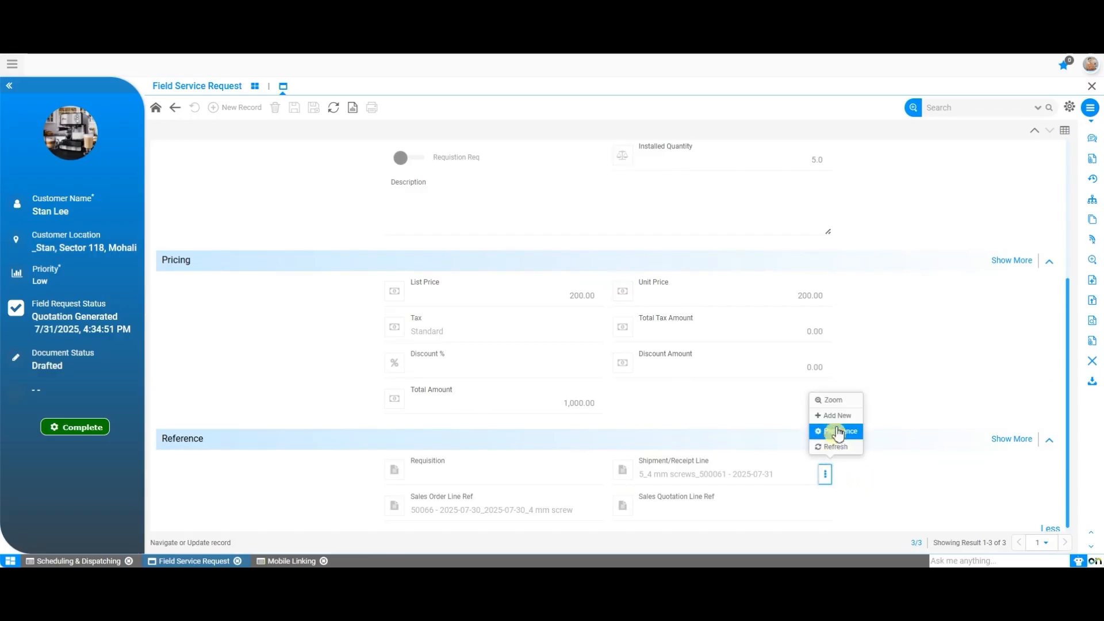
{"action": "left_click", "coordinate": [835, 399]}
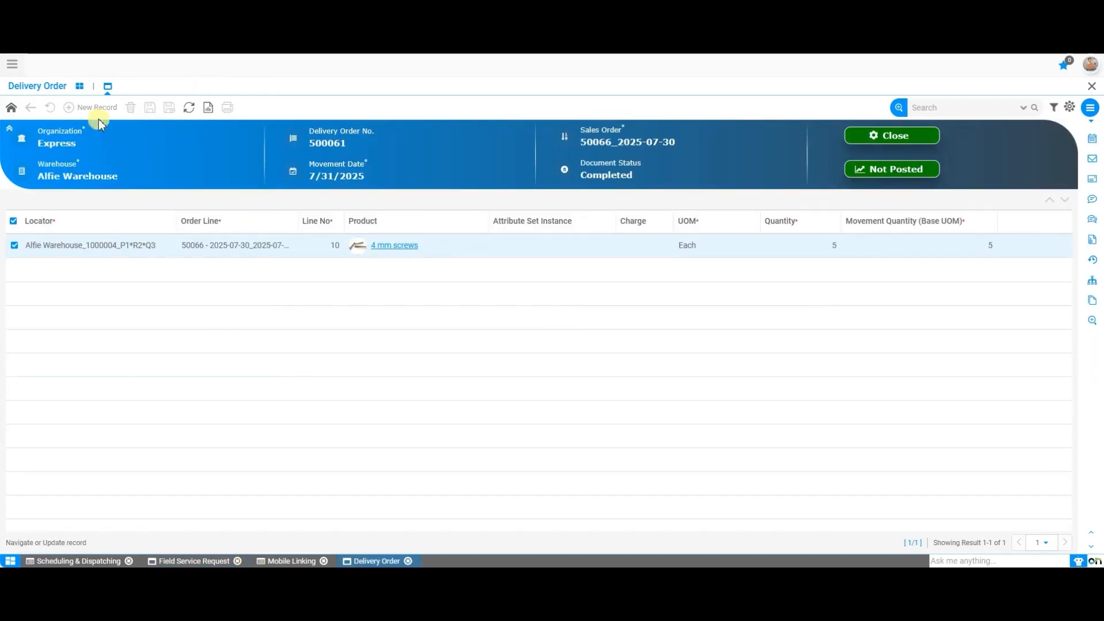
{"action": "double_click", "coordinate": [395, 252]}
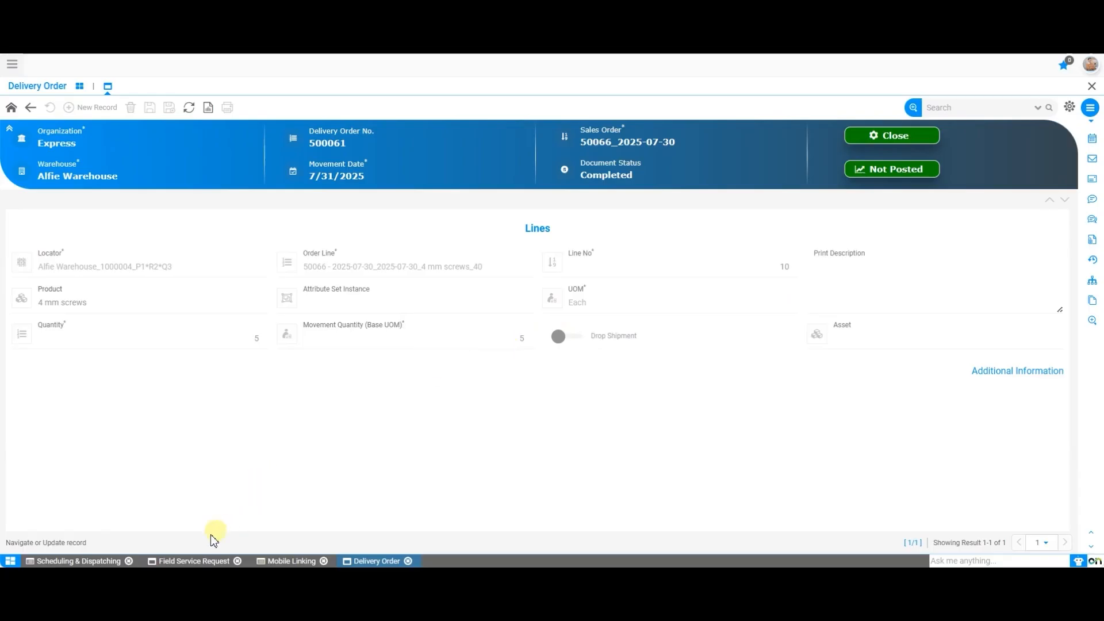
{"action": "left_click", "coordinate": [204, 561]}
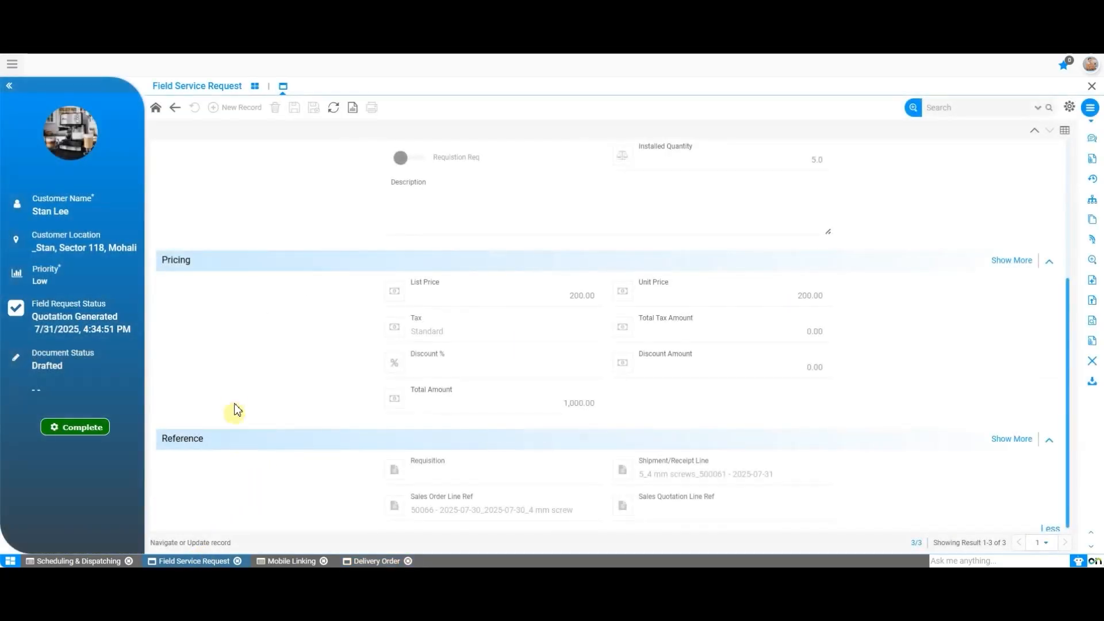
Go back to the main field service request record and update its Field Request Status to Completed
{"action": "scroll", "coordinate": [224, 396], "scroll_direction": "up", "scroll_amount": 4}
{"action": "left_click", "coordinate": [176, 110]}
{"action": "left_click", "coordinate": [177, 112]}
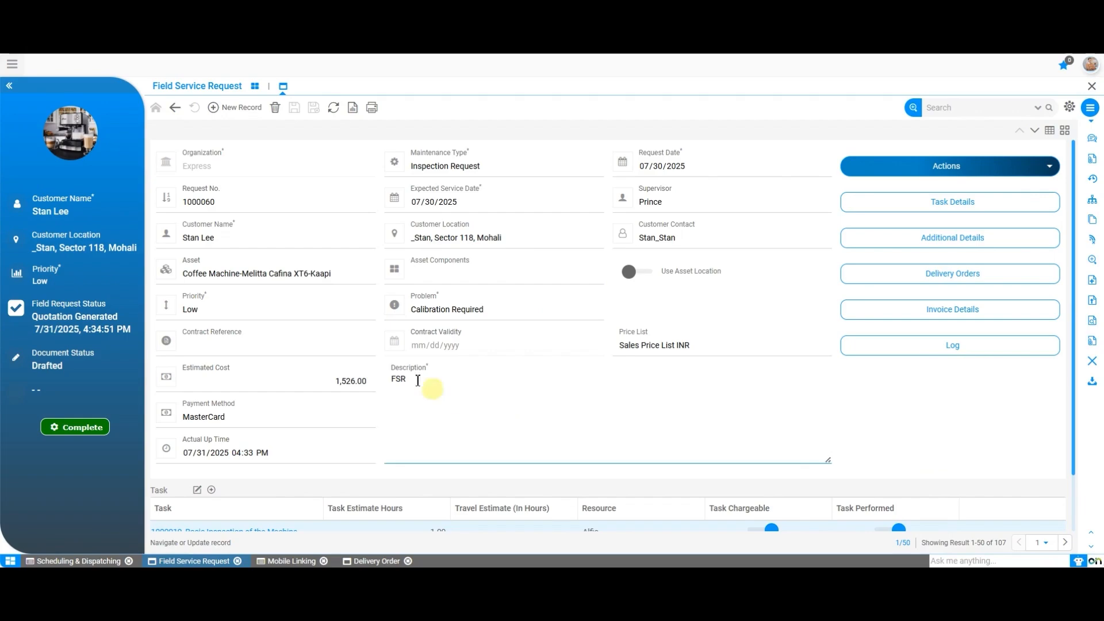
{"action": "left_click", "coordinate": [958, 170]}
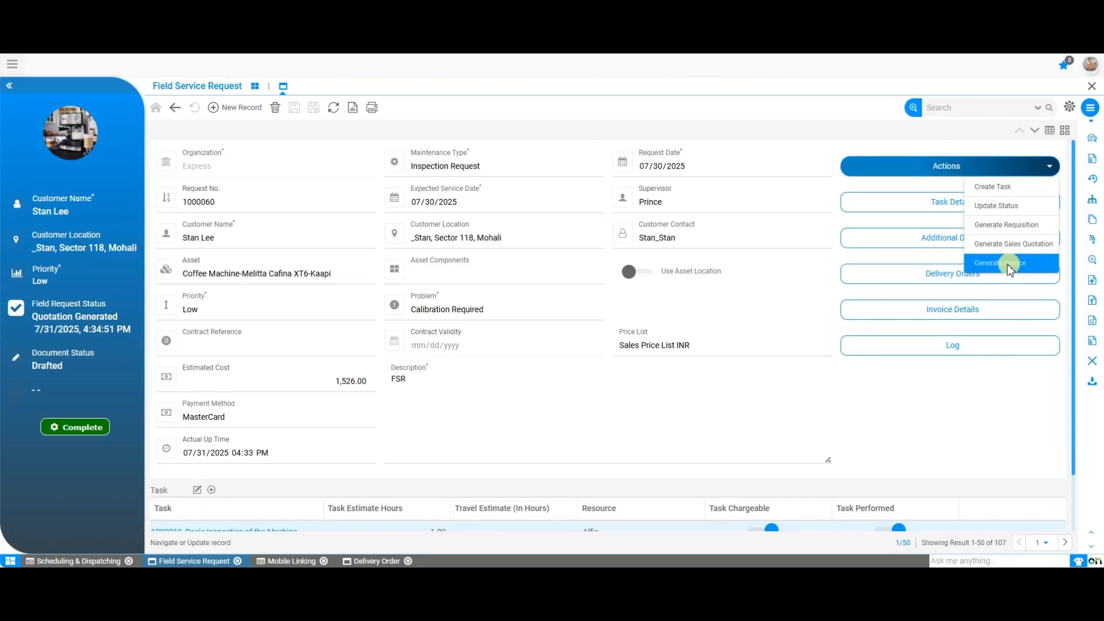
{"action": "left_click", "coordinate": [1010, 207]}
{"action": "left_click", "coordinate": [547, 352]}
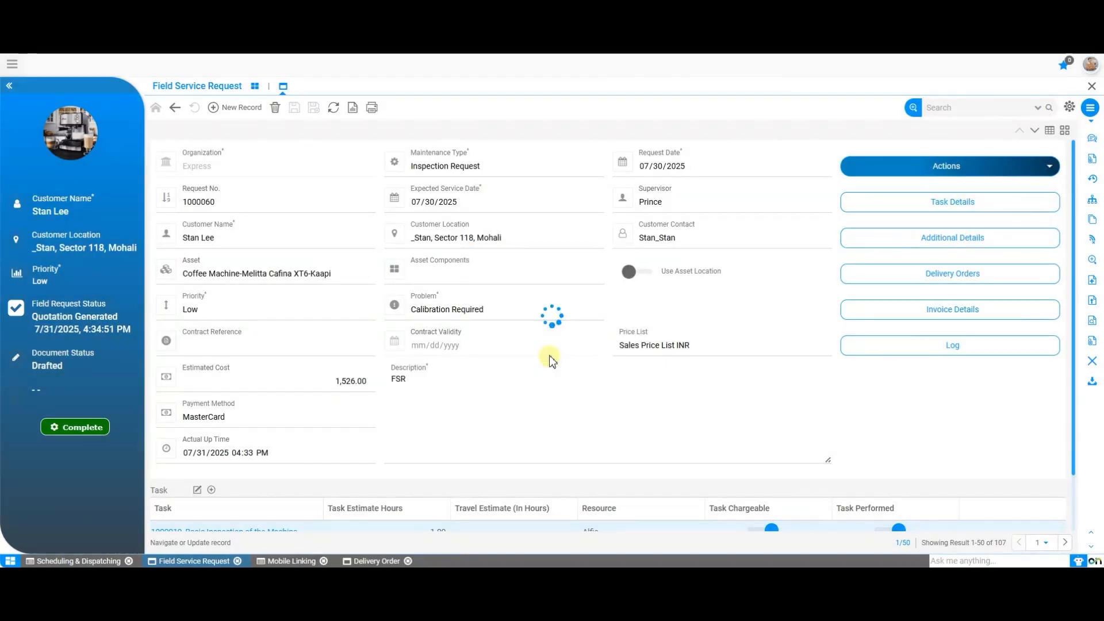
{"action": "left_click", "coordinate": [553, 307]}
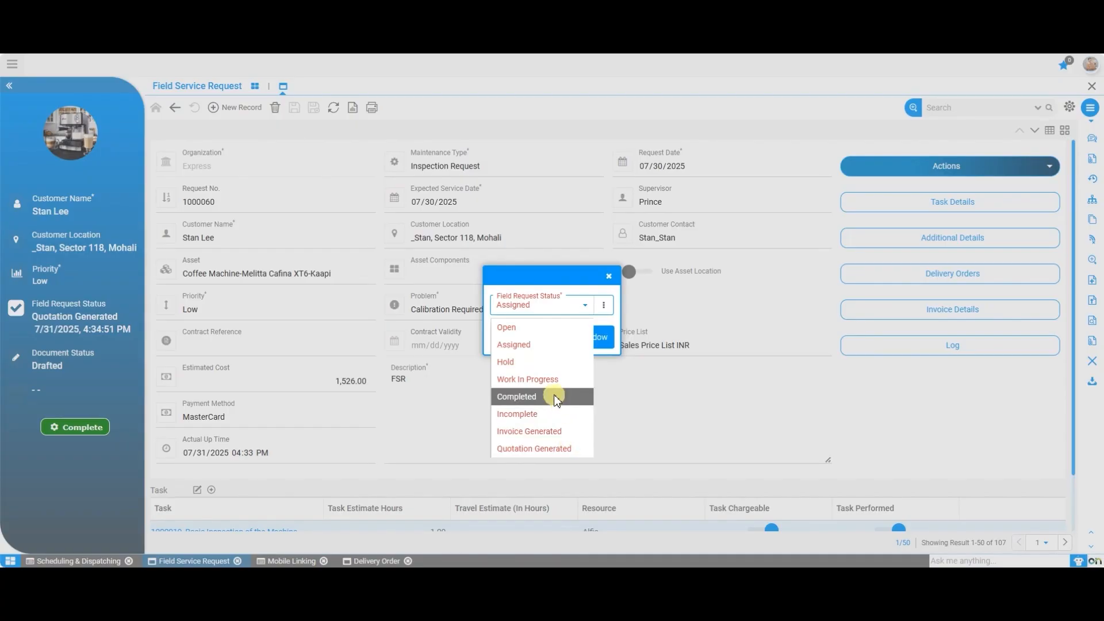
{"action": "left_click", "coordinate": [539, 396]}
{"action": "left_click", "coordinate": [529, 337]}
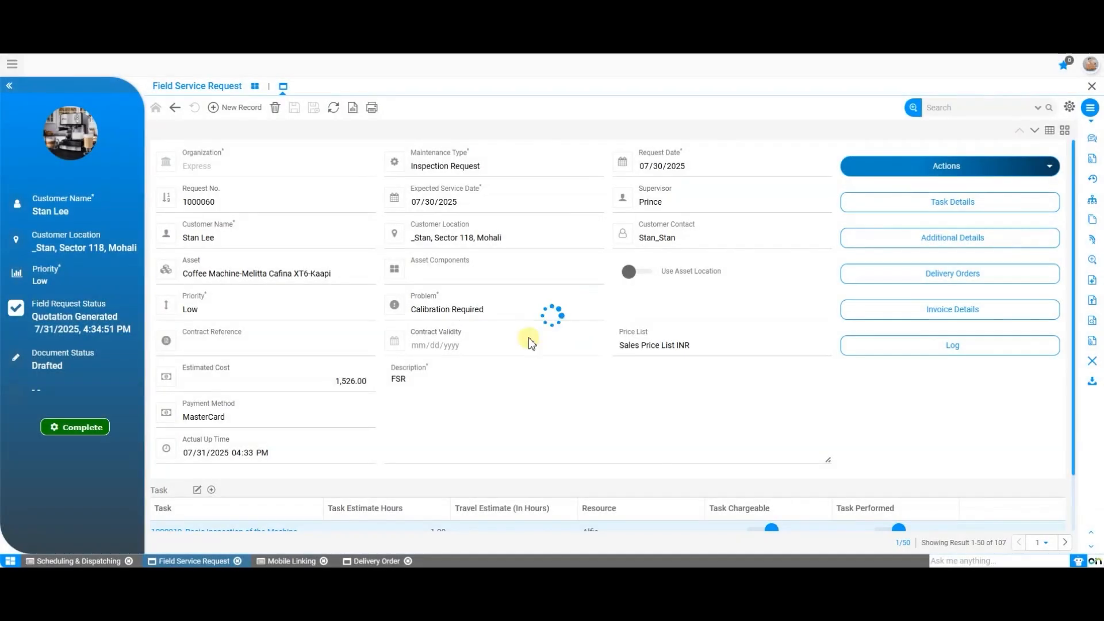
Generate the invoice for the field service request with the AR Invoice document type, as a completed invoice
{"action": "left_click", "coordinate": [972, 168]}
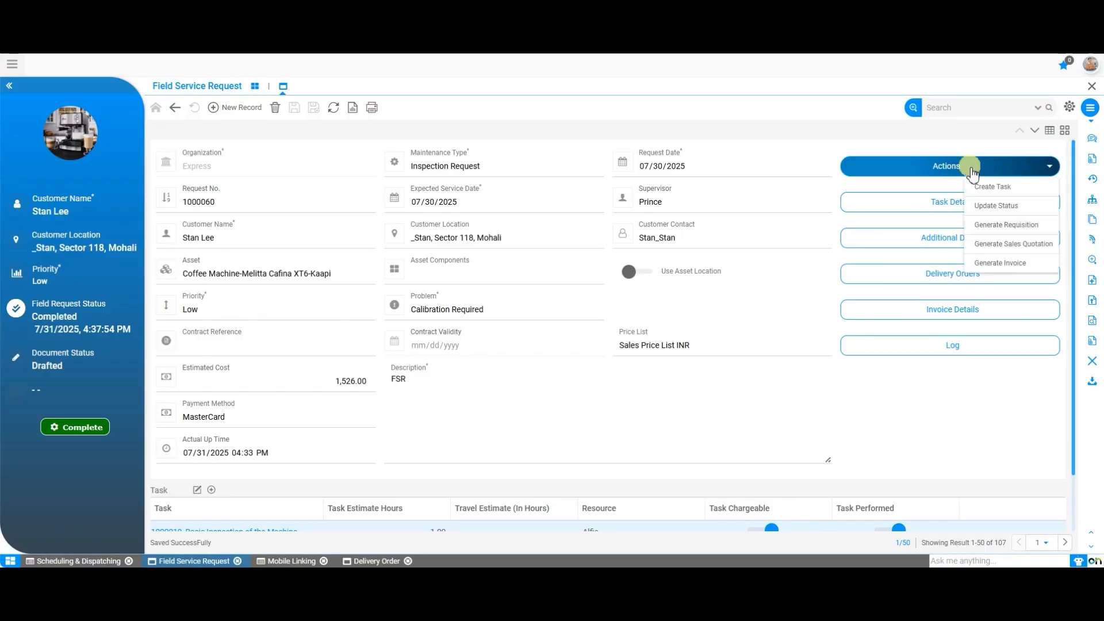
{"action": "left_click", "coordinate": [1016, 266]}
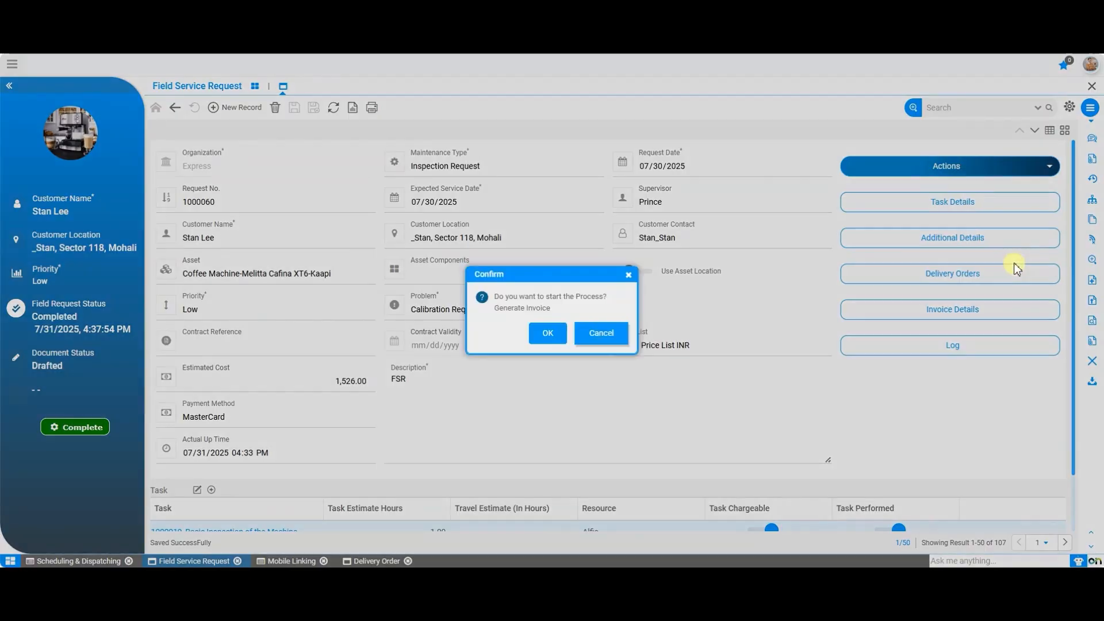
{"action": "left_click", "coordinate": [549, 334]}
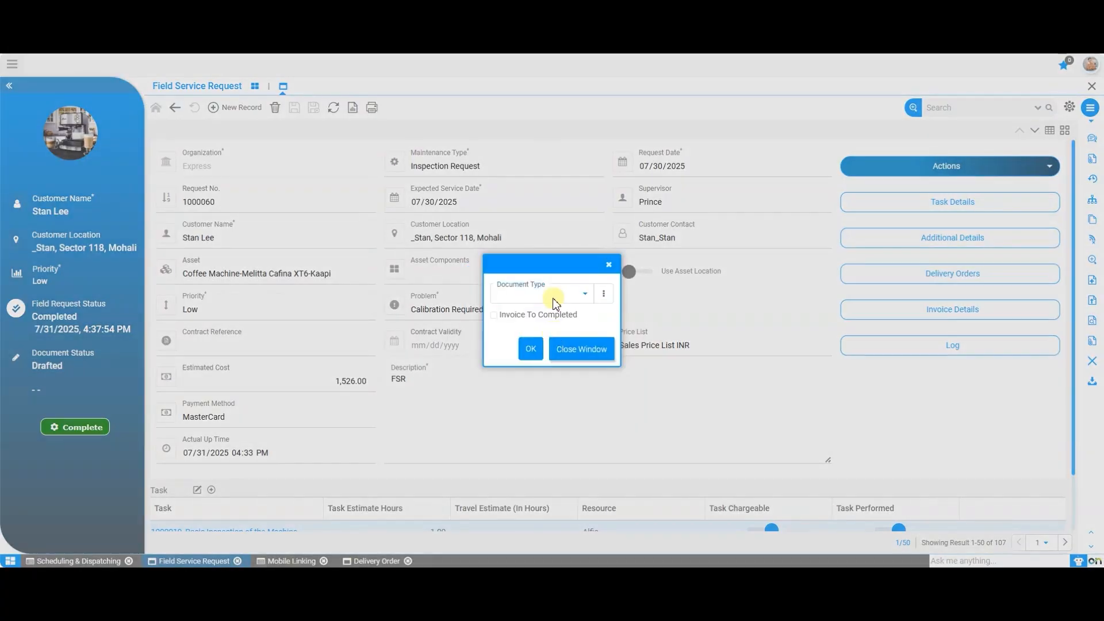
{"action": "left_click", "coordinate": [555, 300]}
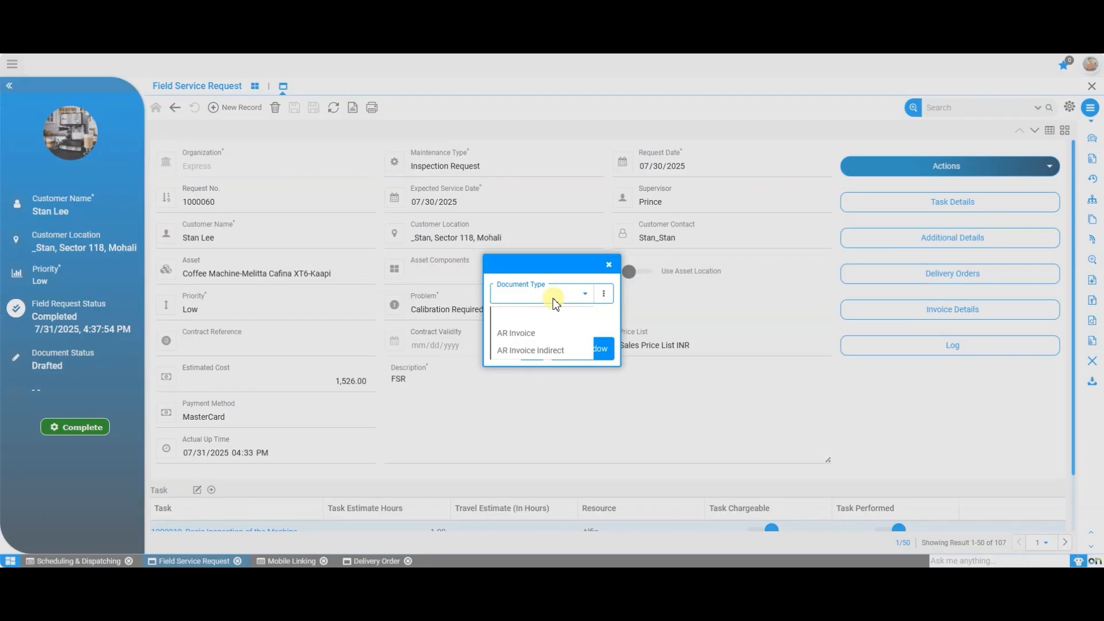
{"action": "left_click", "coordinate": [530, 350]}
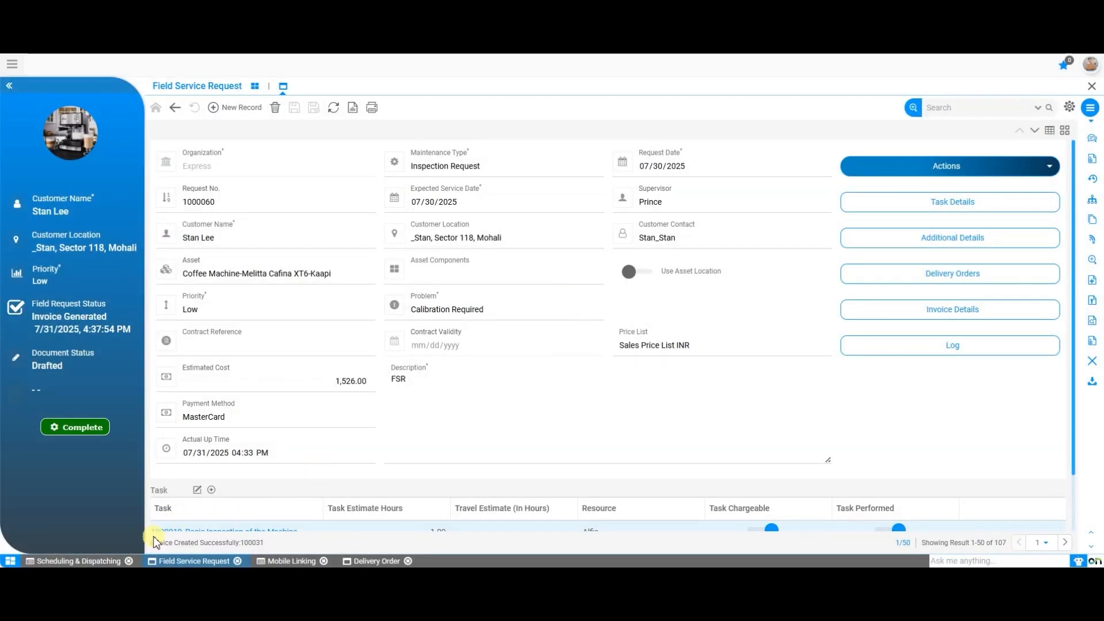
{"action": "left_click_drag", "start_coordinate": [184, 549], "coordinate": [249, 553]}
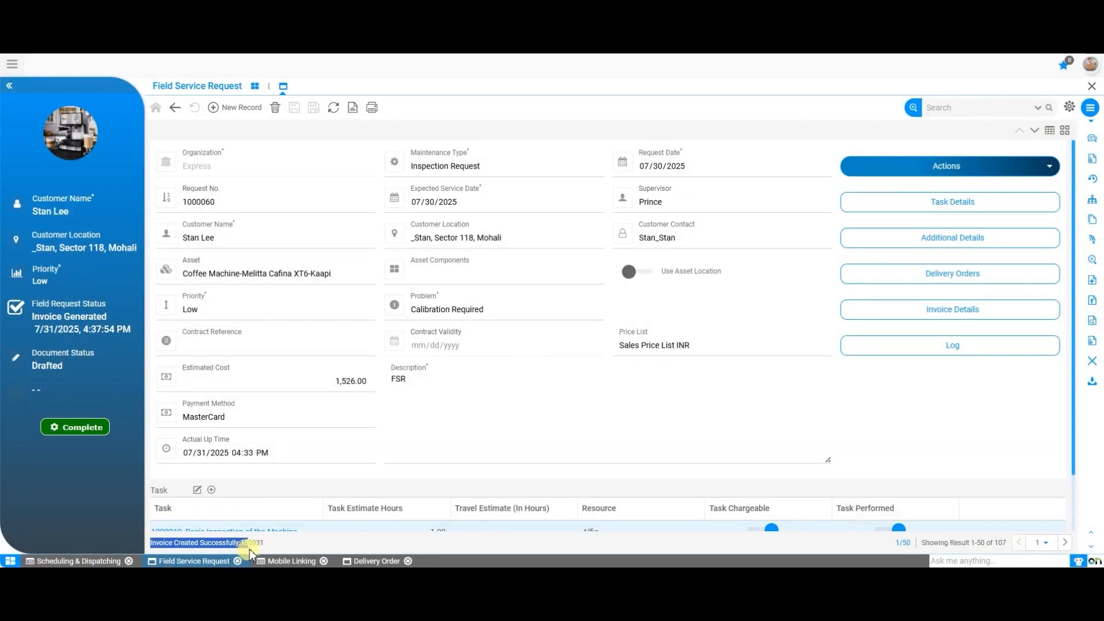
{"action": "left_click", "coordinate": [930, 422]}
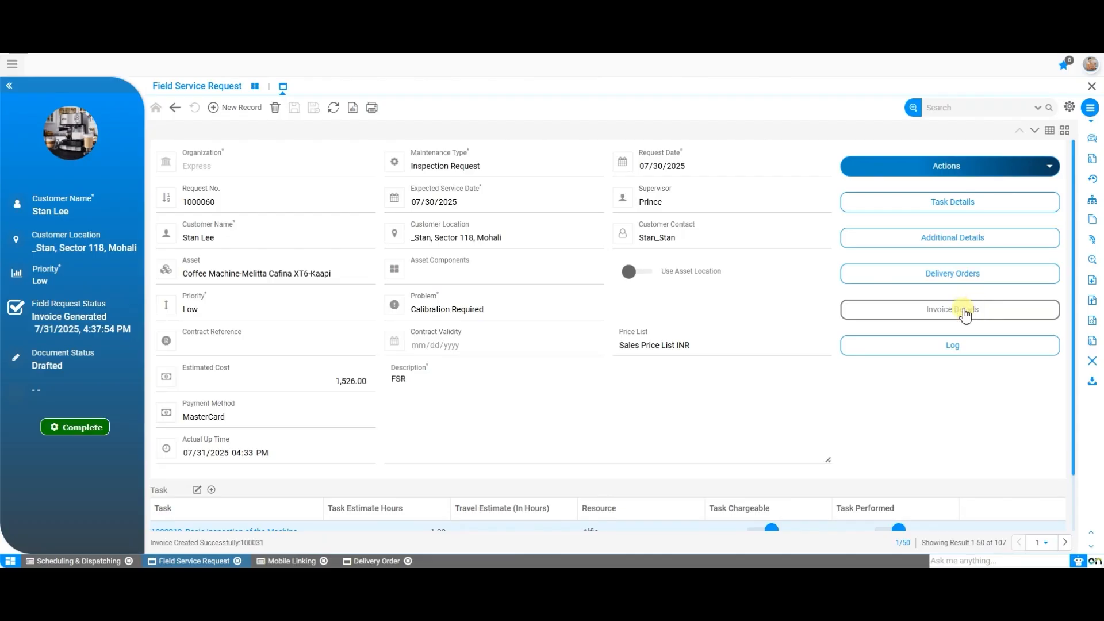
Review the request's invoice records, delivery order records and status log, returning to the main request record
{"action": "left_click", "coordinate": [991, 314]}
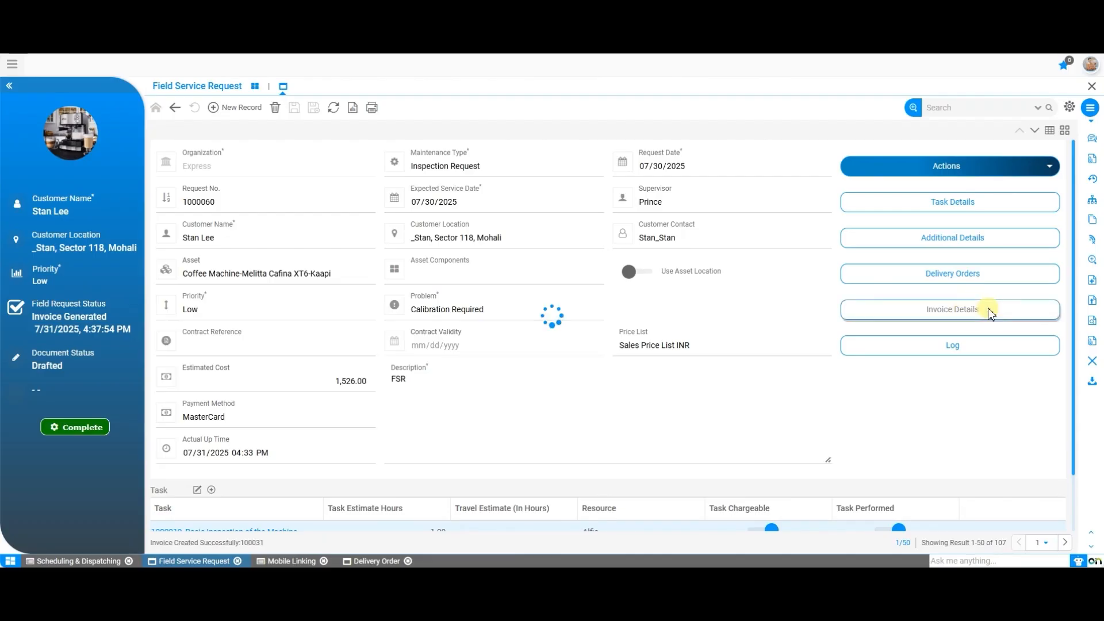
{"action": "left_click_drag", "start_coordinate": [271, 153], "coordinate": [294, 172]}
{"action": "left_click", "coordinate": [176, 108]}
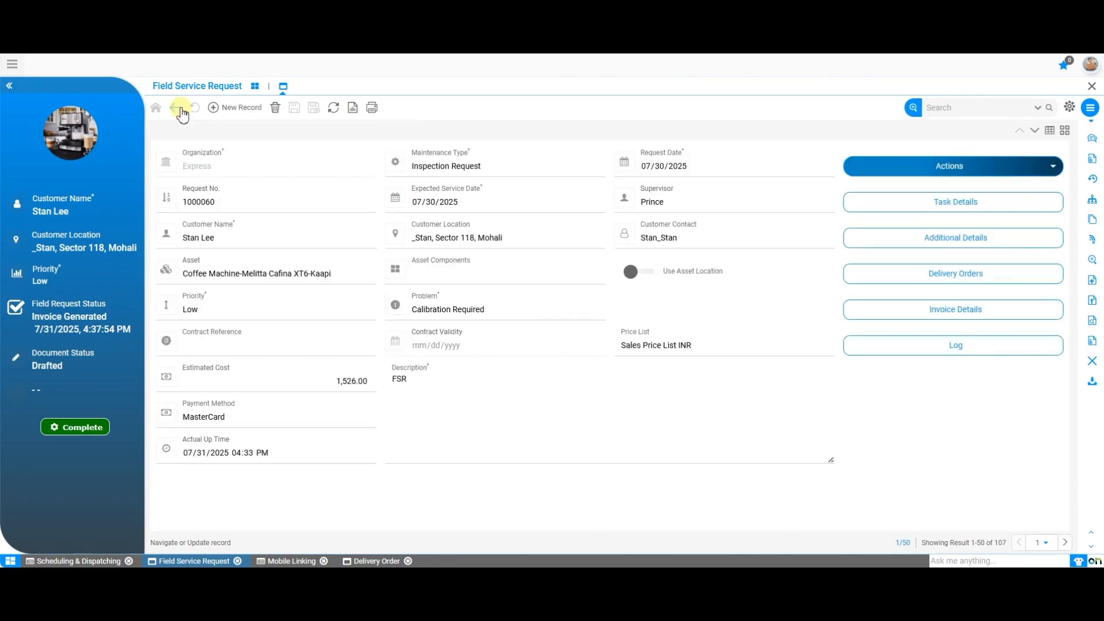
{"action": "left_click", "coordinate": [972, 278]}
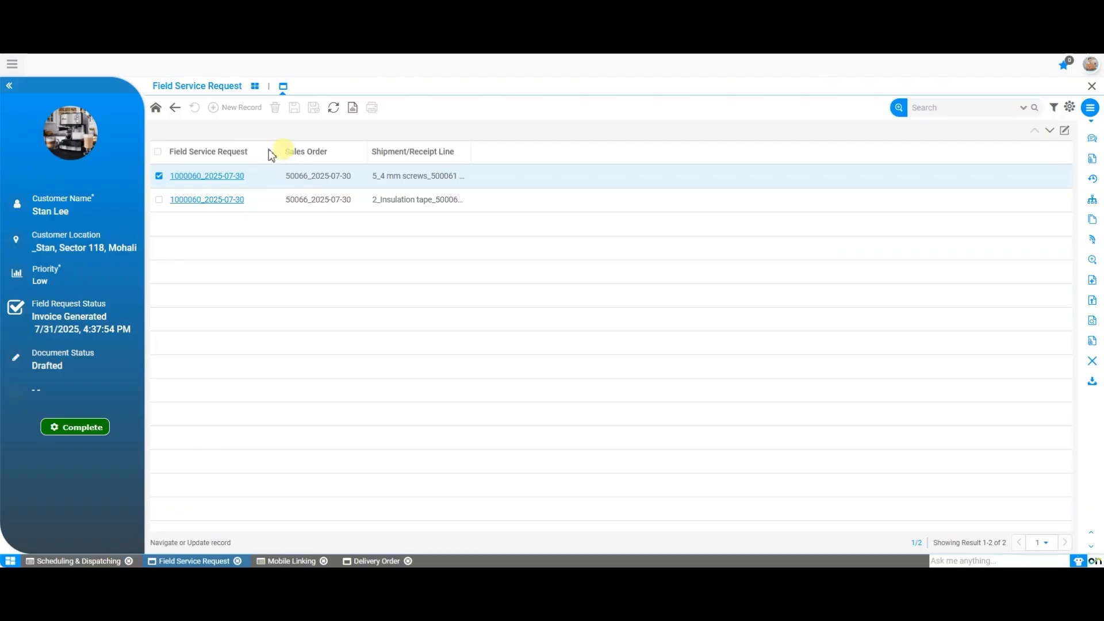
{"action": "left_click", "coordinate": [174, 108]}
{"action": "left_click", "coordinate": [954, 347]}
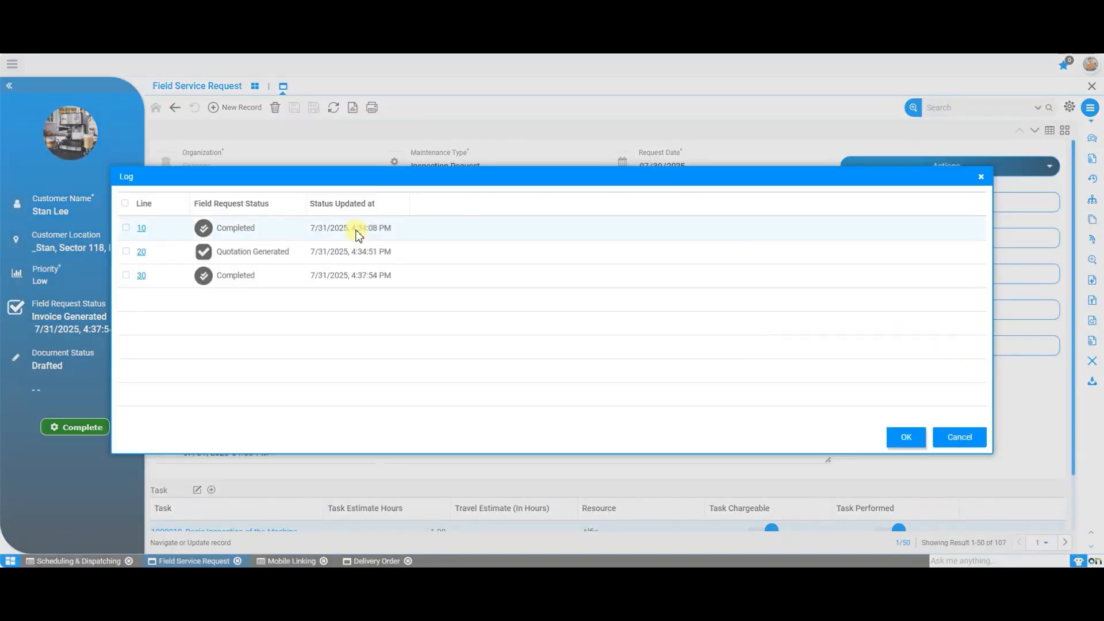
{"action": "left_click", "coordinate": [960, 435]}
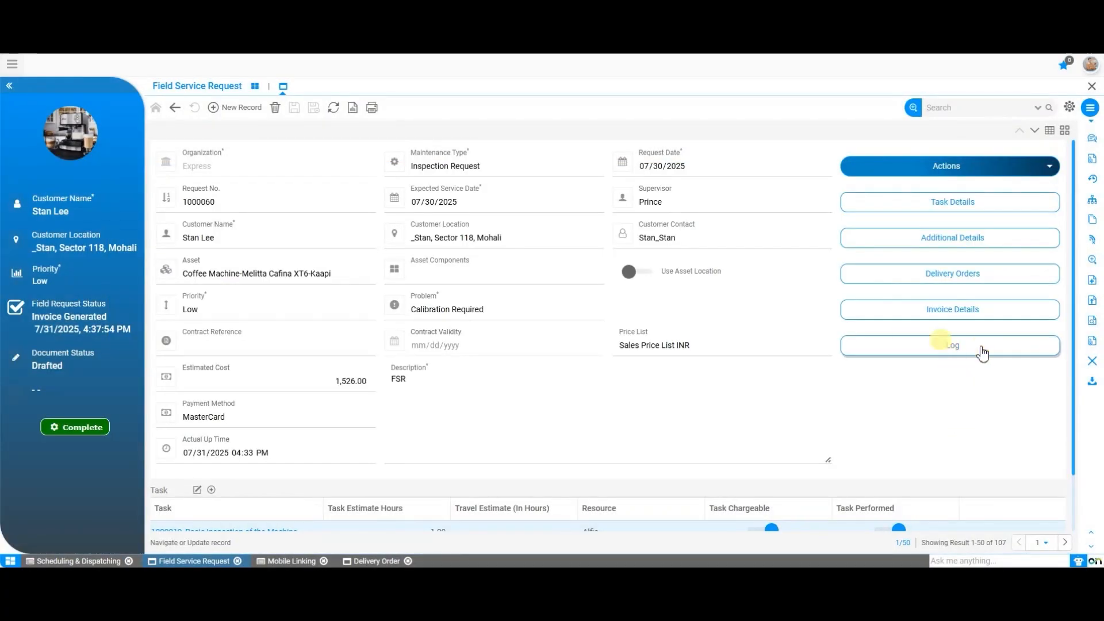
Zoom into the AR invoice linked to the insulation tape's invoice detail, review its header and terms, and return to the request
{"action": "left_click", "coordinate": [969, 308]}
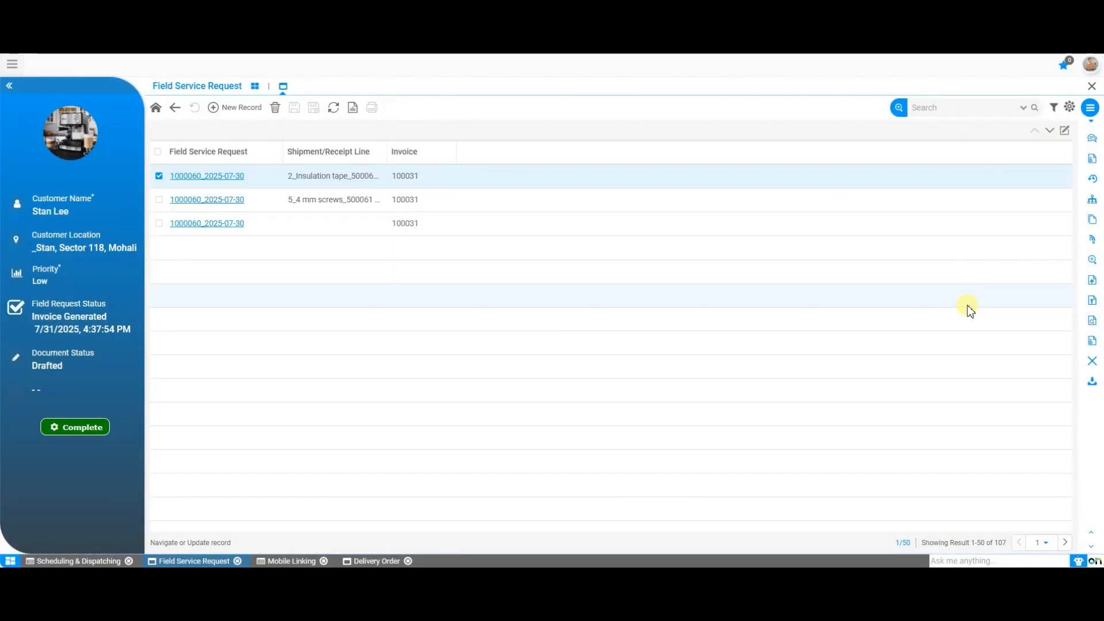
{"action": "left_click", "coordinate": [223, 179]}
{"action": "left_click", "coordinate": [829, 233]}
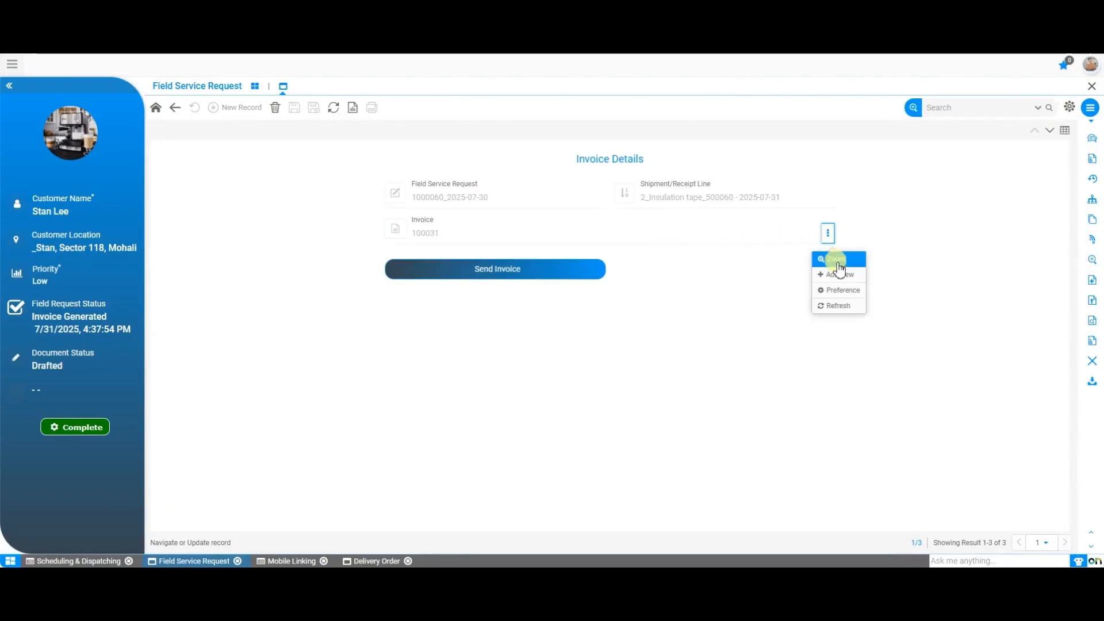
{"action": "left_click", "coordinate": [838, 260]}
{"action": "left_click", "coordinate": [190, 175]}
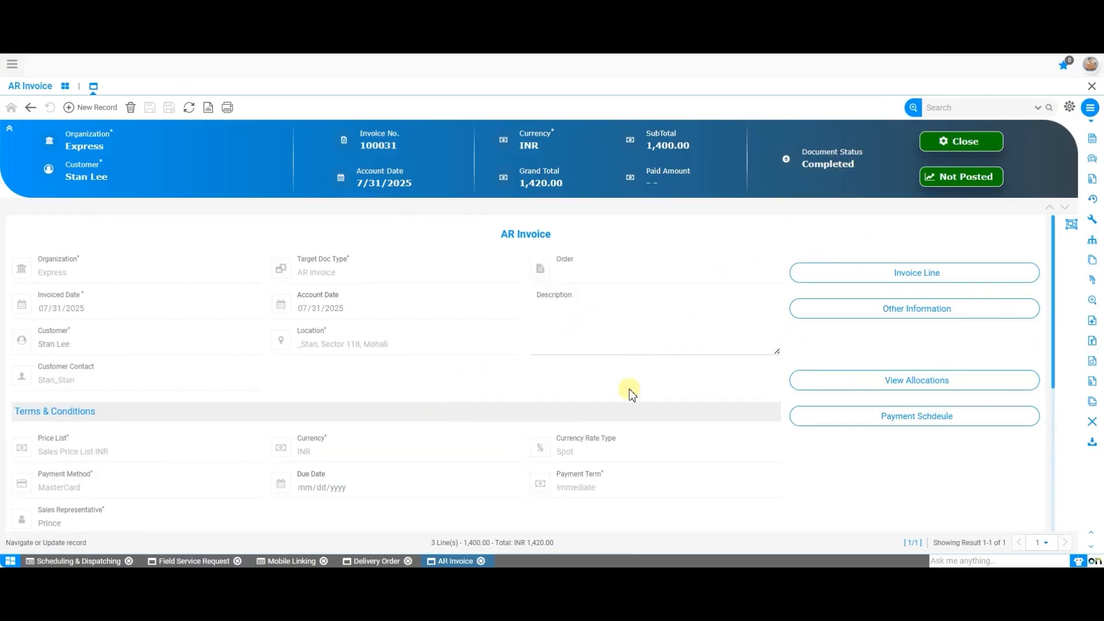
{"action": "scroll", "coordinate": [630, 390], "scroll_direction": "down", "scroll_amount": 5}
{"action": "scroll", "coordinate": [133, 380], "scroll_direction": "up", "scroll_amount": 5}
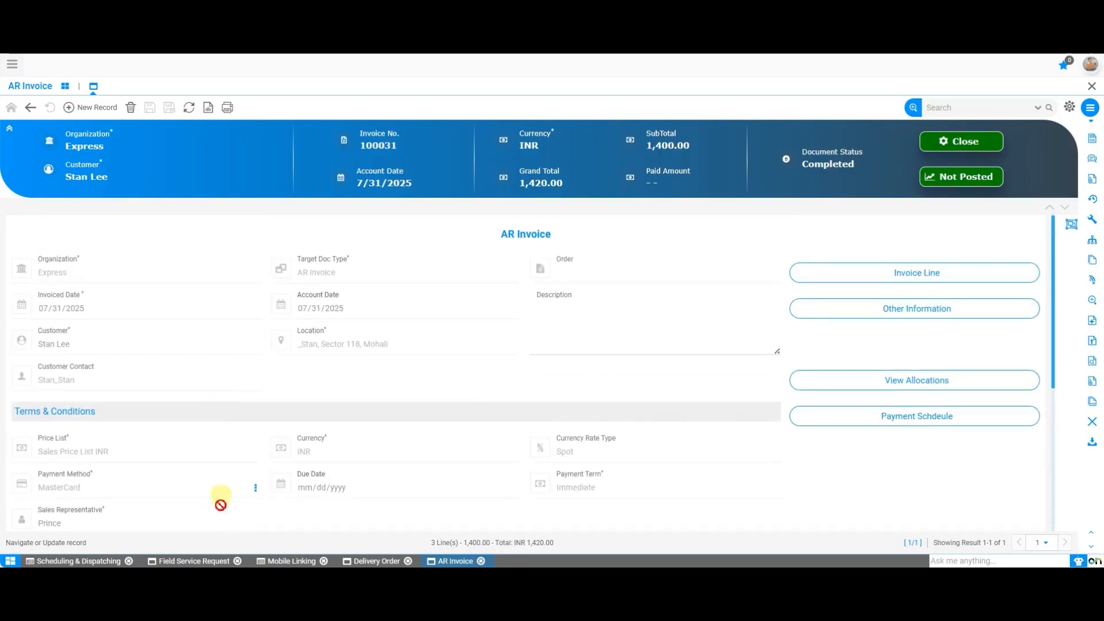
{"action": "left_click", "coordinate": [208, 562]}
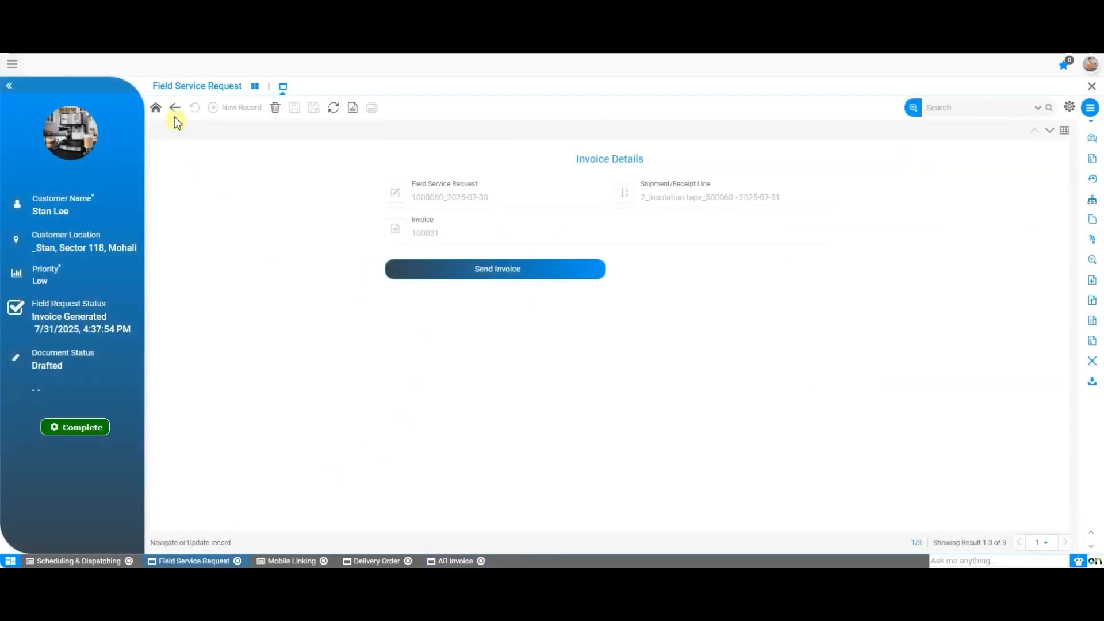
{"action": "left_click", "coordinate": [175, 107]}
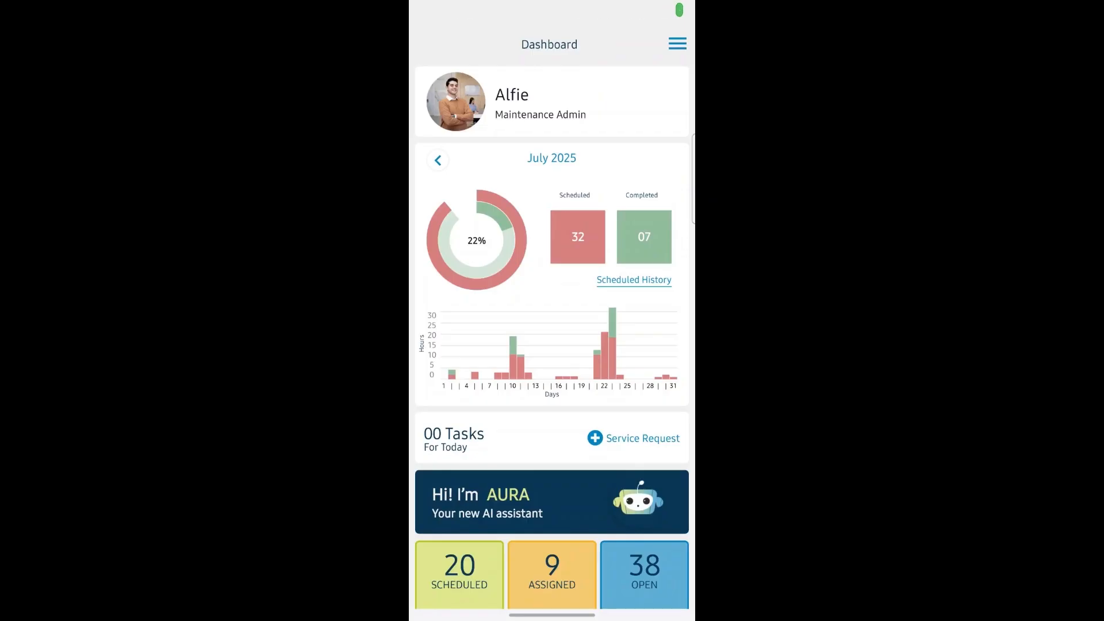
Switch to the mobile maintenance app's dashboard and start a new service request of type Field Service
{"action": "scroll", "coordinate": [670, 379], "scroll_direction": "down", "scroll_amount": 1}
{"action": "scroll", "coordinate": [671, 364], "scroll_direction": "up", "scroll_amount": 1}
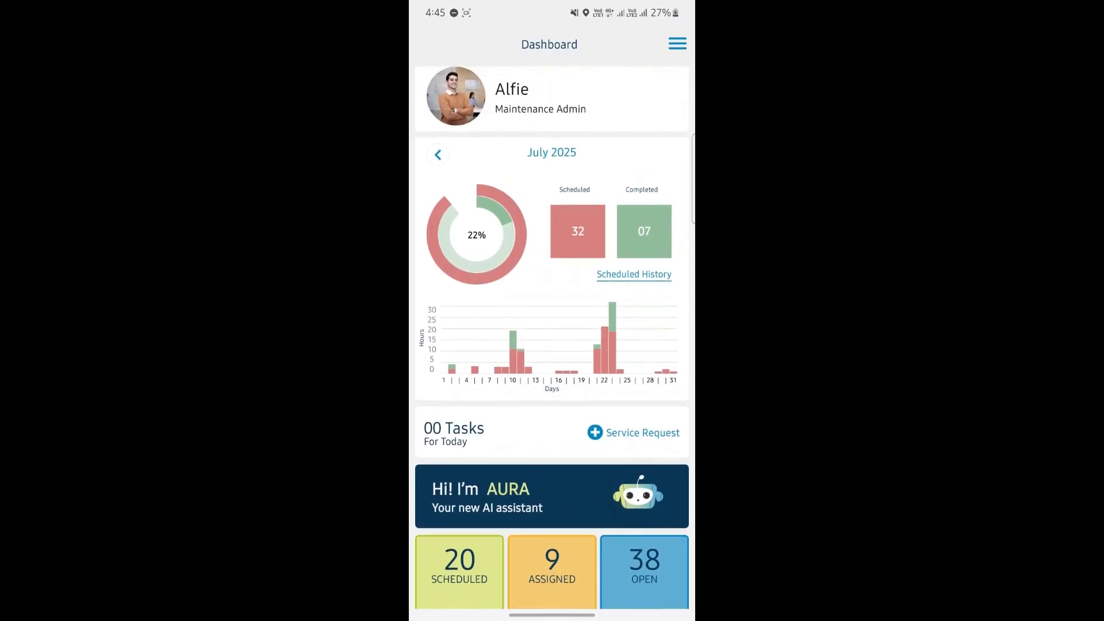
{"action": "left_click", "coordinate": [634, 433]}
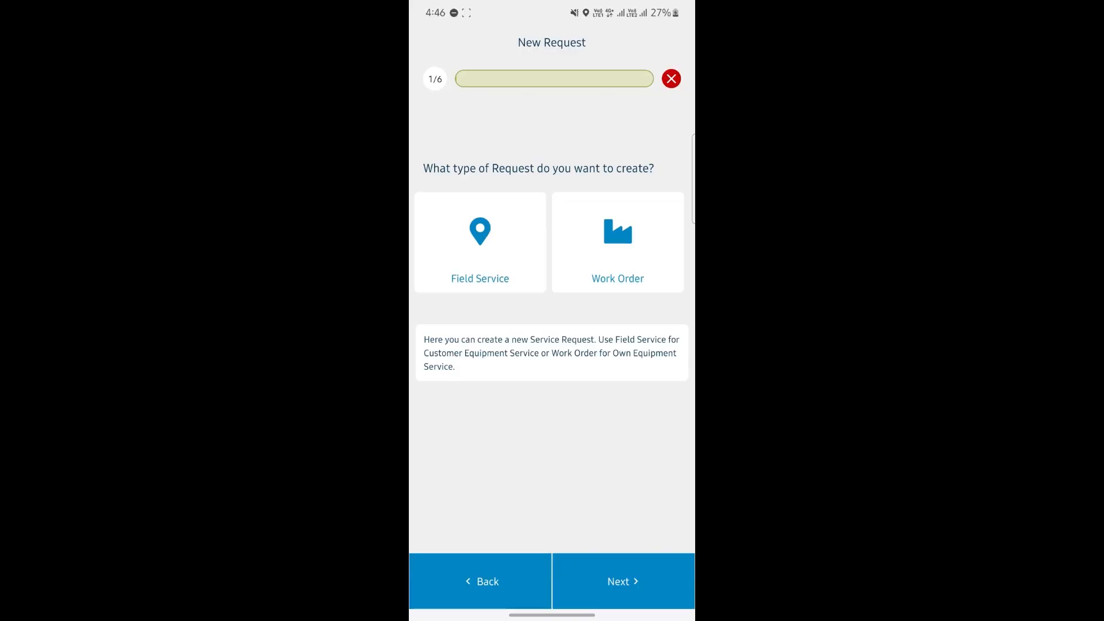
{"action": "left_click", "coordinate": [481, 242]}
{"action": "left_click", "coordinate": [623, 581]}
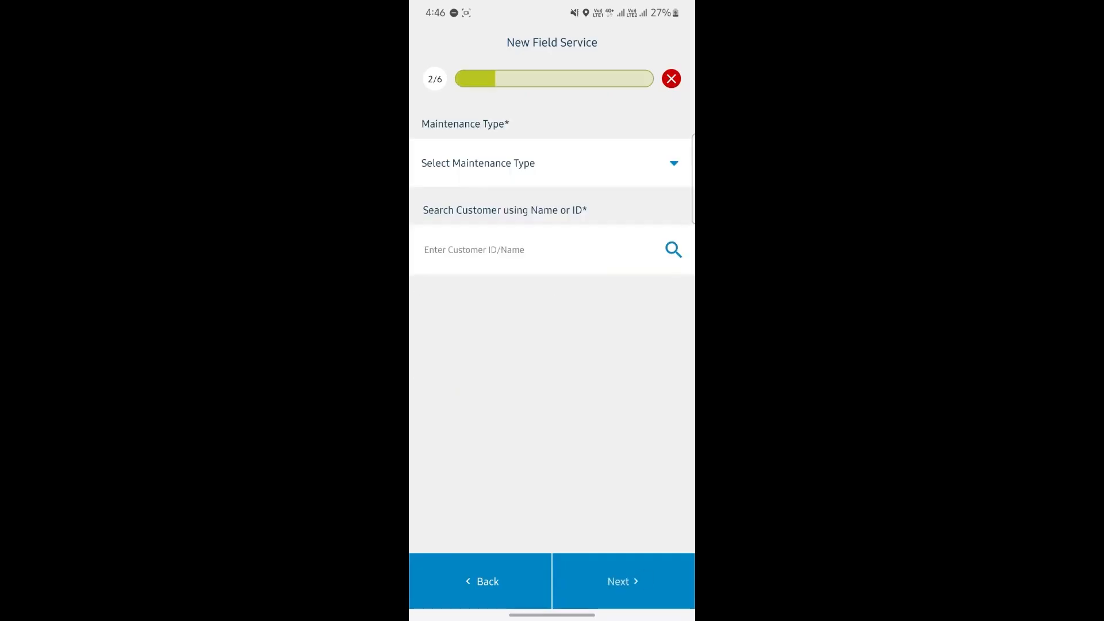
Set the maintenance type to Inspection Request, then search for the customer by name and select the matching customer
{"action": "left_click", "coordinate": [661, 163]}
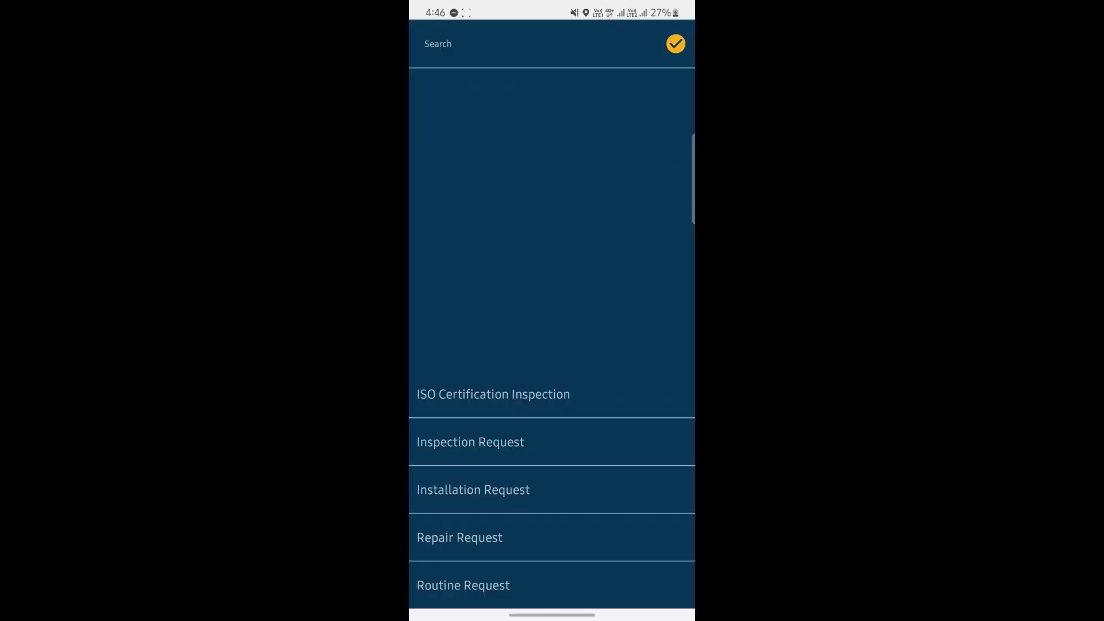
{"action": "left_click", "coordinate": [470, 442]}
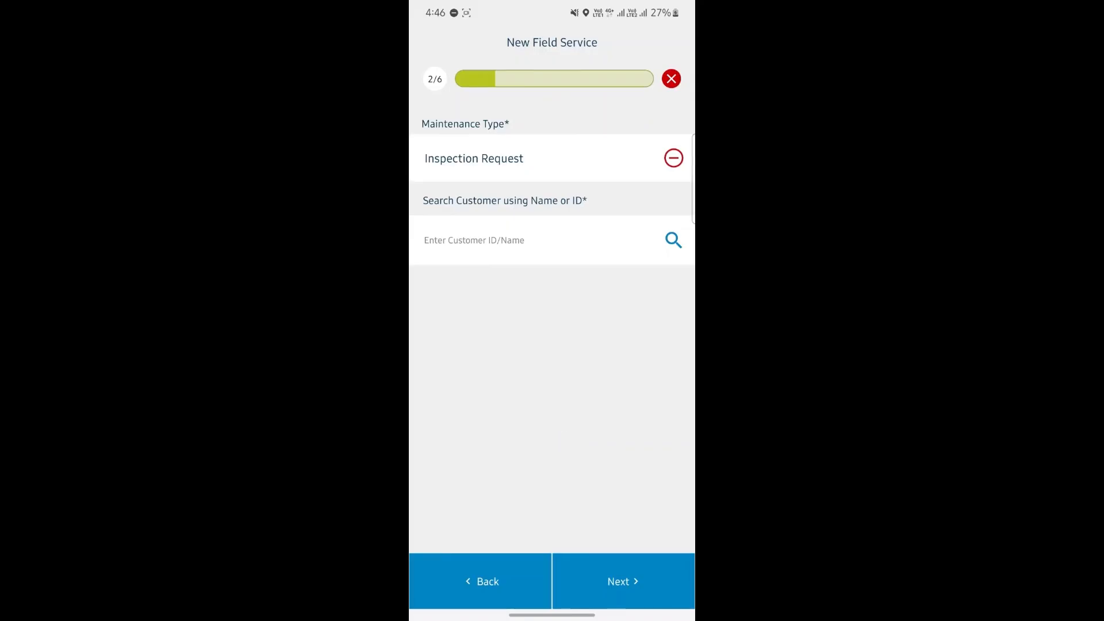
{"action": "left_click", "coordinate": [474, 241]}
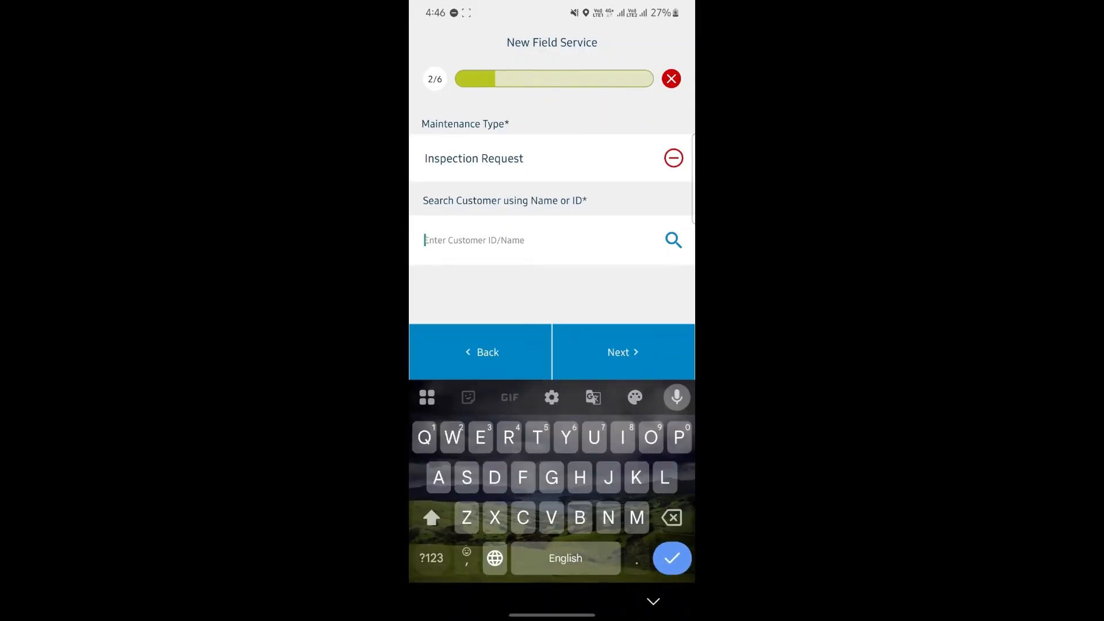
{"action": "type", "text": "Vinc"}
{"action": "key", "text": "Return"}
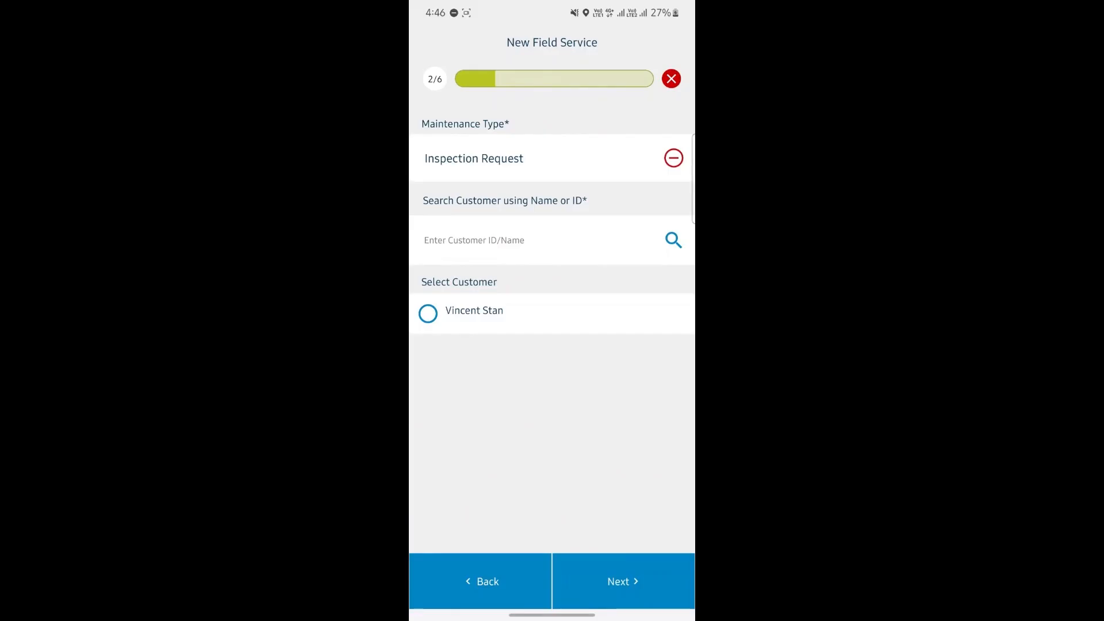
{"action": "left_click", "coordinate": [428, 313]}
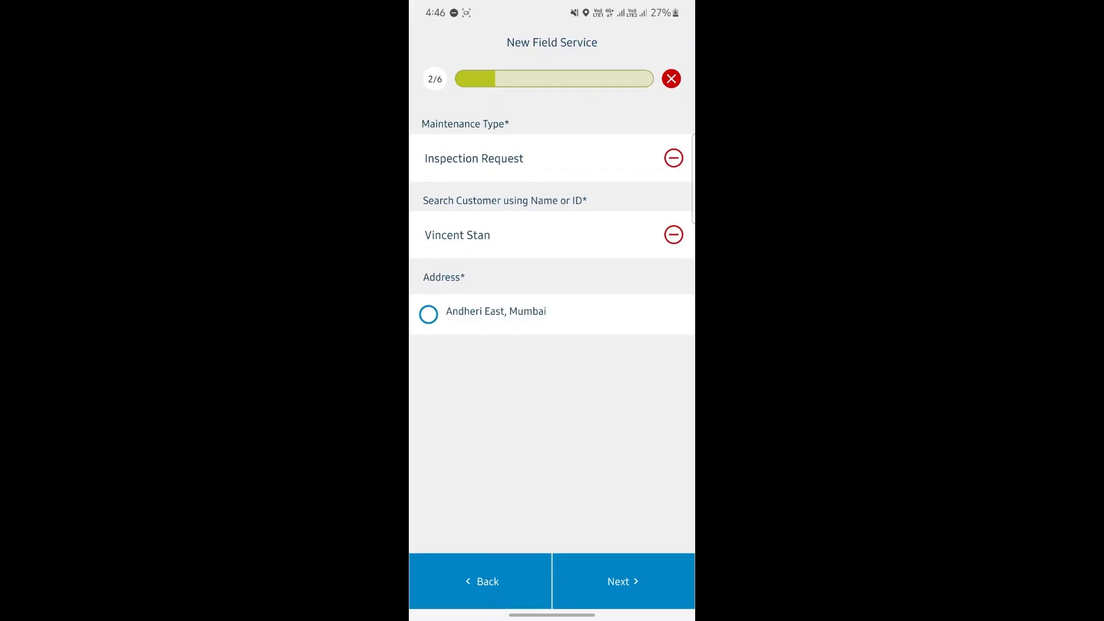
Select the customer's address and contact, check the available contract references, and continue to the asset details
{"action": "left_click", "coordinate": [429, 314]}
{"action": "left_click", "coordinate": [656, 376]}
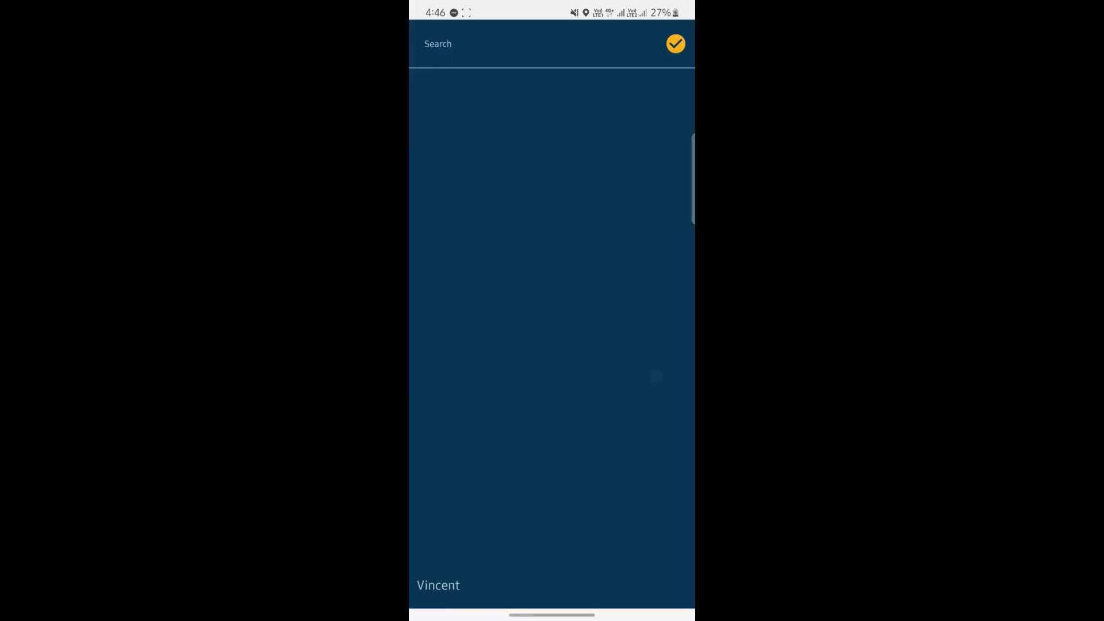
{"action": "left_click", "coordinate": [569, 585]}
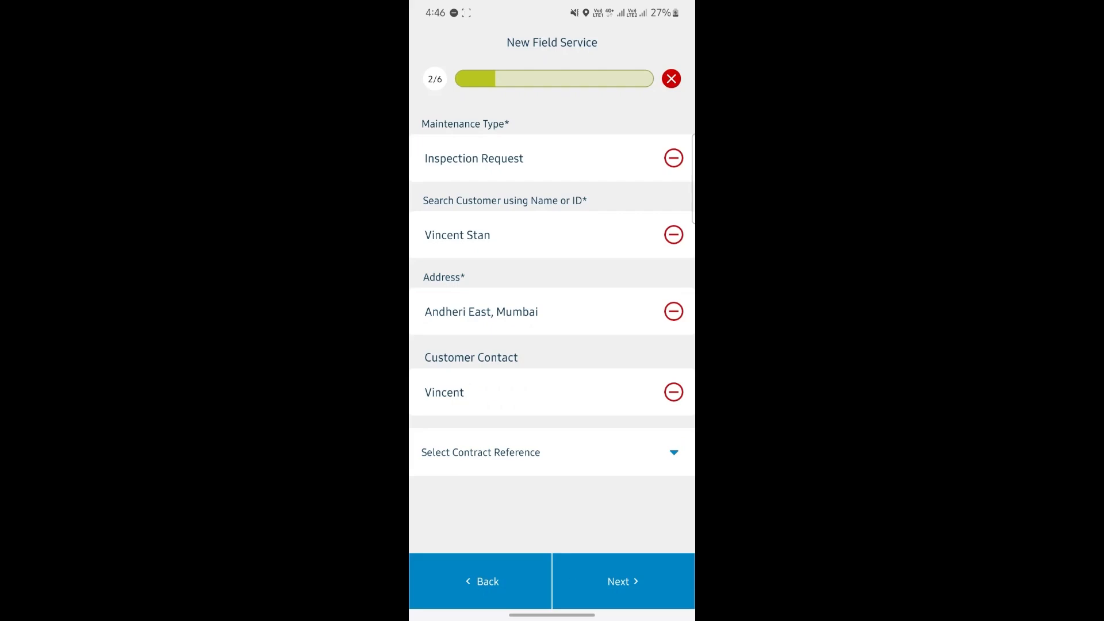
{"action": "left_click", "coordinate": [655, 452]}
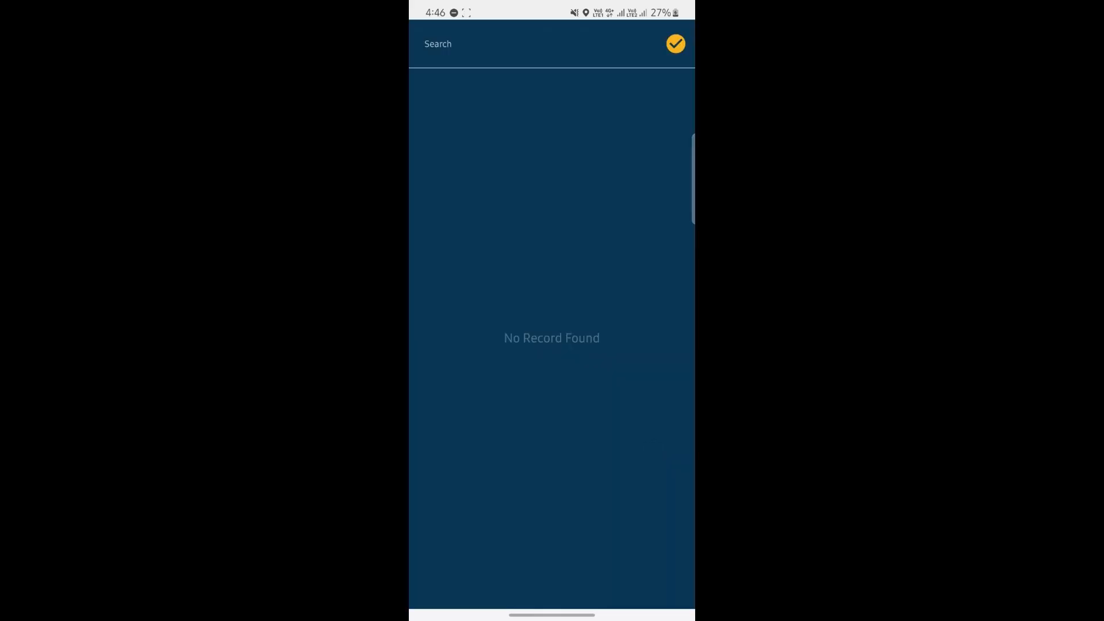
{"action": "left_click_drag", "start_coordinate": [691, 449], "coordinate": [513, 488]}
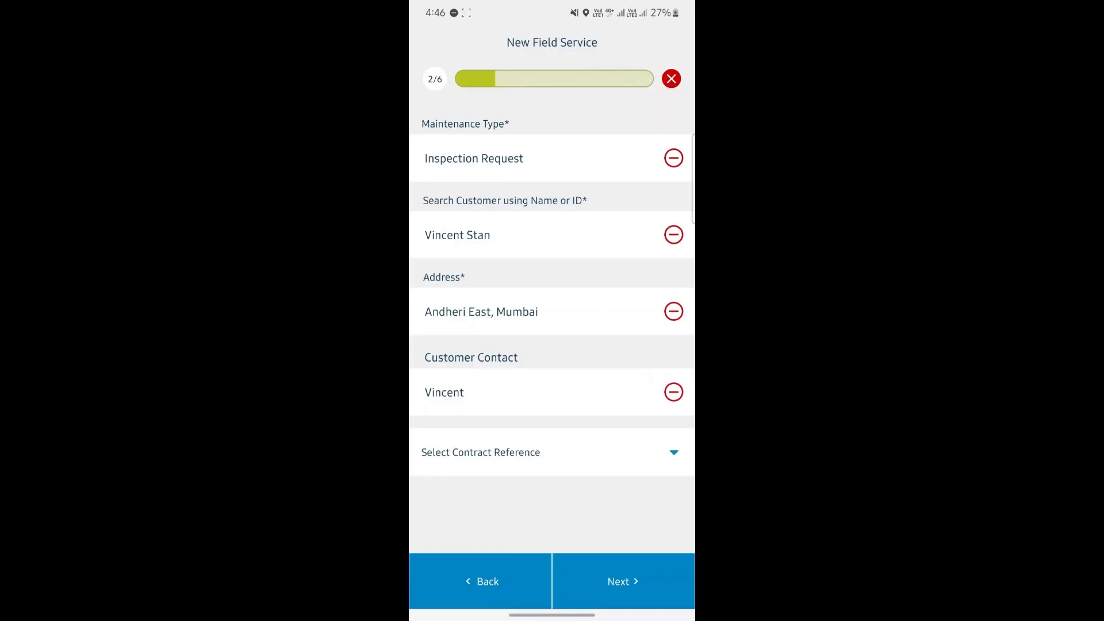
{"action": "left_click", "coordinate": [622, 581]}
Search the assets for "Coff", select Coffee Machine-Melitta Cafina XT6-Kaapi, and set the service type to Calibration Services
{"action": "left_click", "coordinate": [482, 159]}
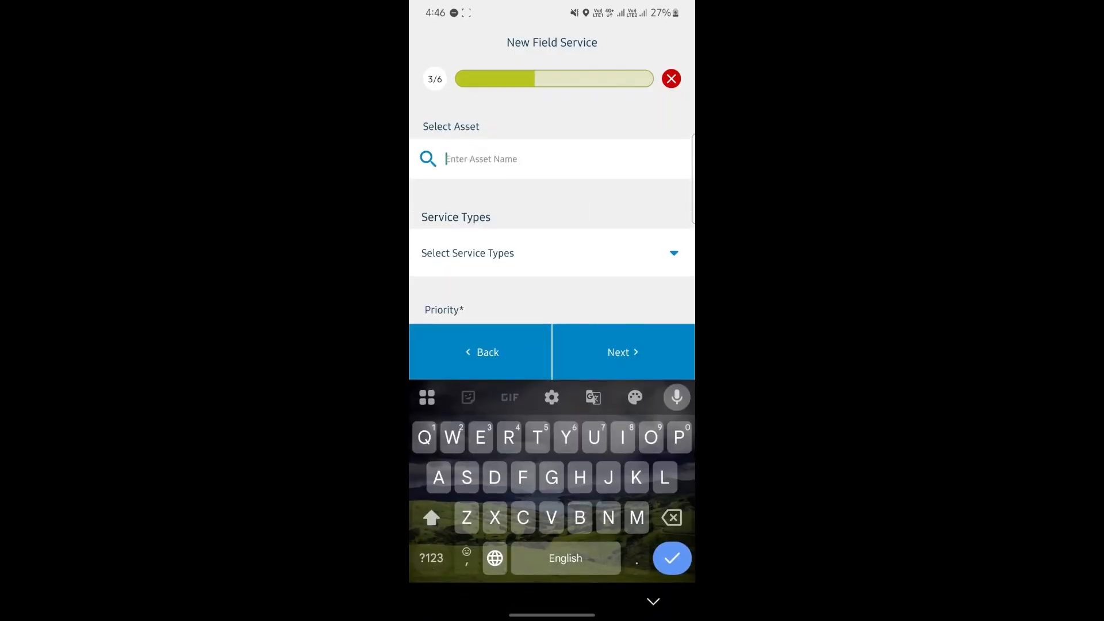
{"action": "type", "text": "Coff"}
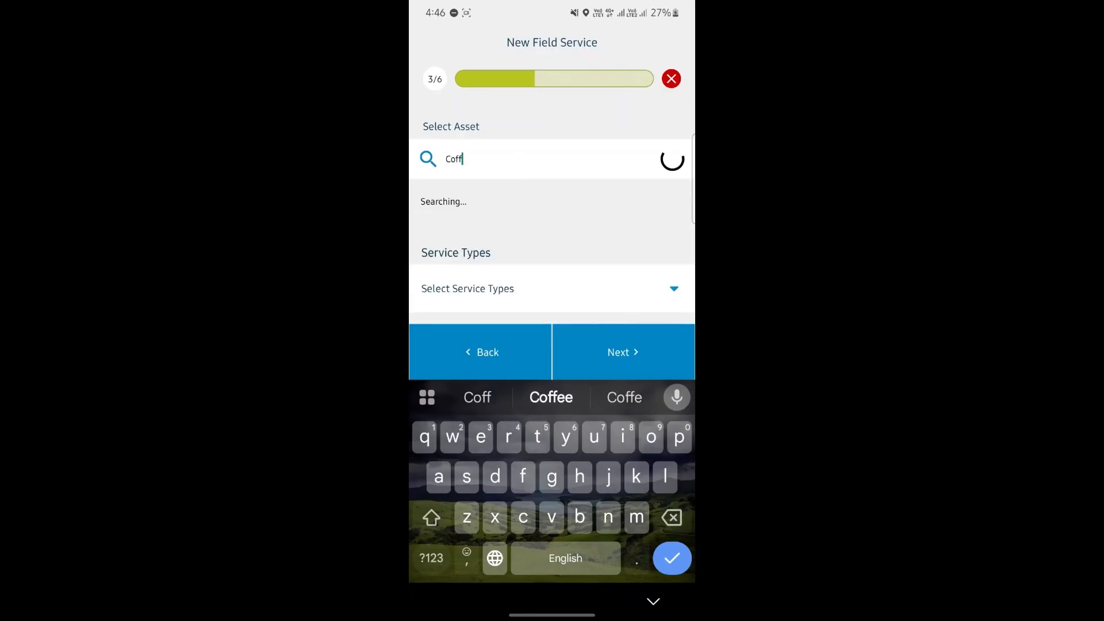
{"action": "left_click", "coordinate": [428, 231]}
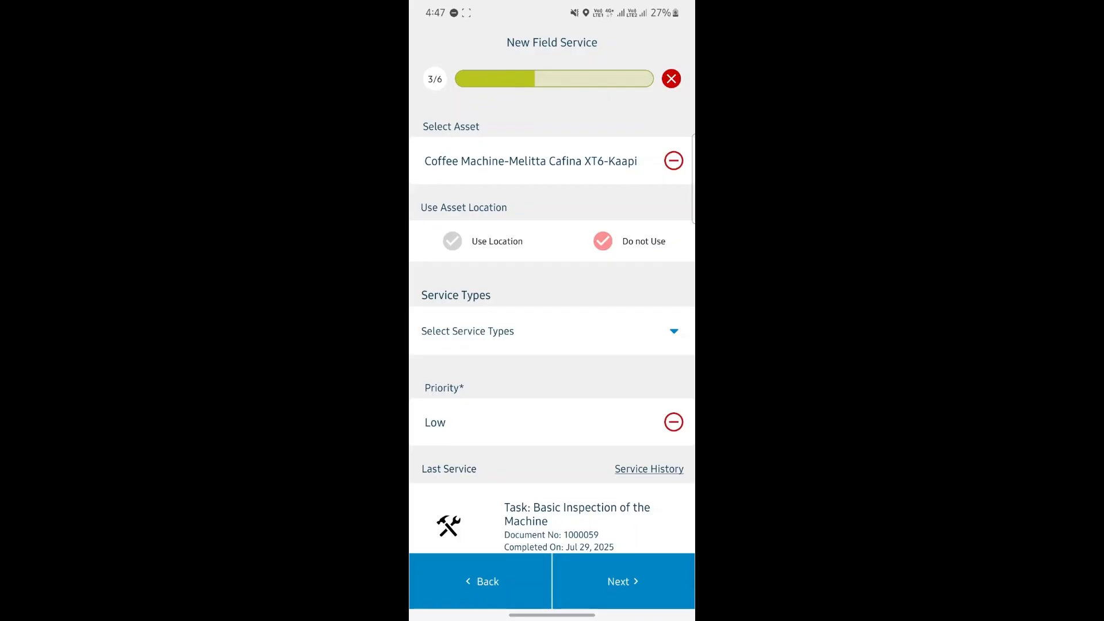
{"action": "left_click", "coordinate": [661, 333]}
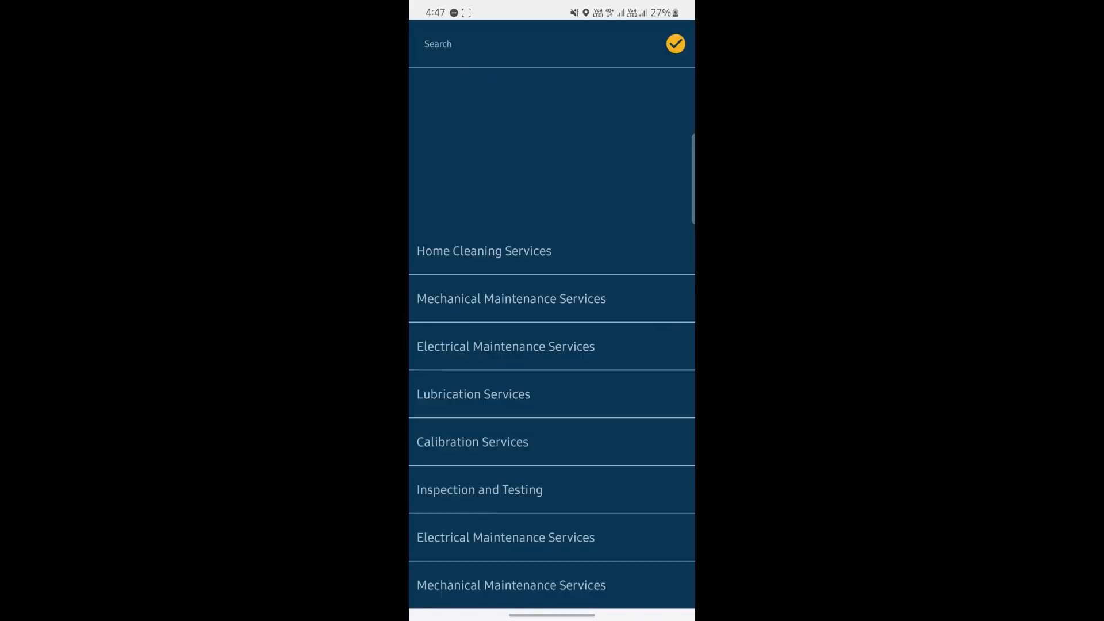
{"action": "left_click", "coordinate": [599, 442]}
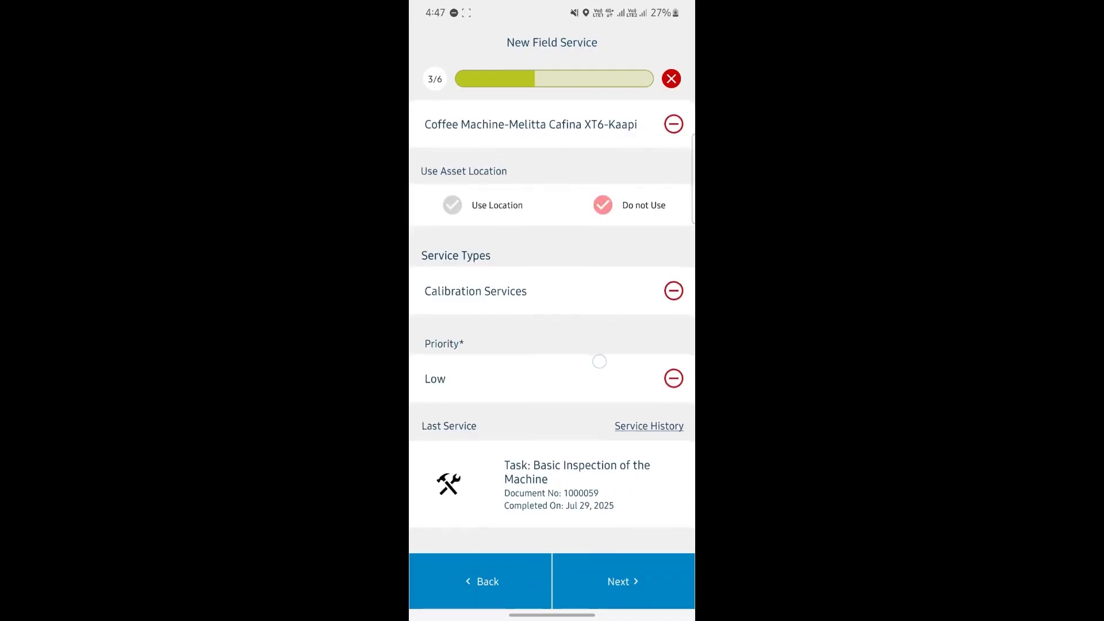
Replace the service request's current priority with High
{"action": "left_click", "coordinate": [674, 383]}
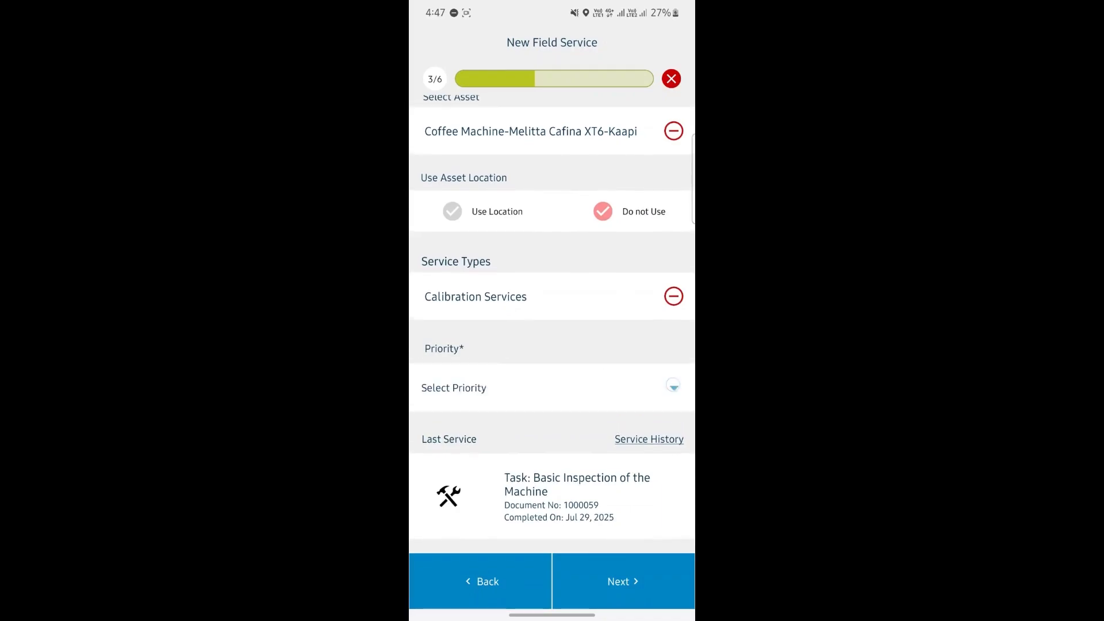
{"action": "left_click", "coordinate": [674, 387]}
{"action": "left_click", "coordinate": [430, 489]}
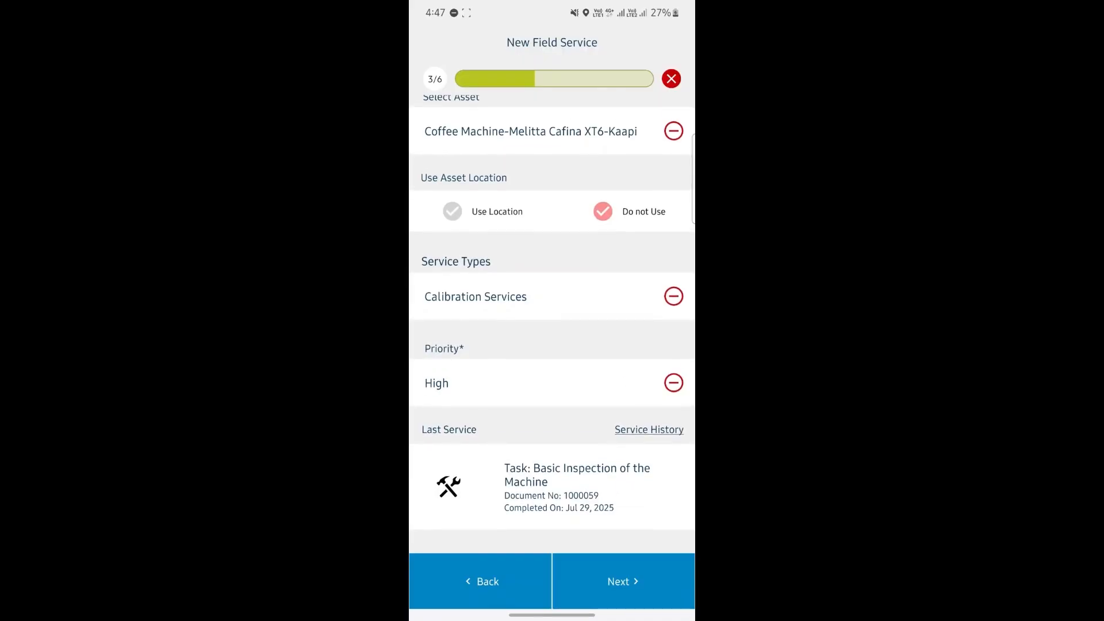
Check the asset's service history for earlier tasks and return to the asset details
{"action": "scroll", "coordinate": [616, 441], "scroll_direction": "up", "scroll_amount": 1}
{"action": "scroll", "coordinate": [628, 397], "scroll_direction": "down", "scroll_amount": 1}
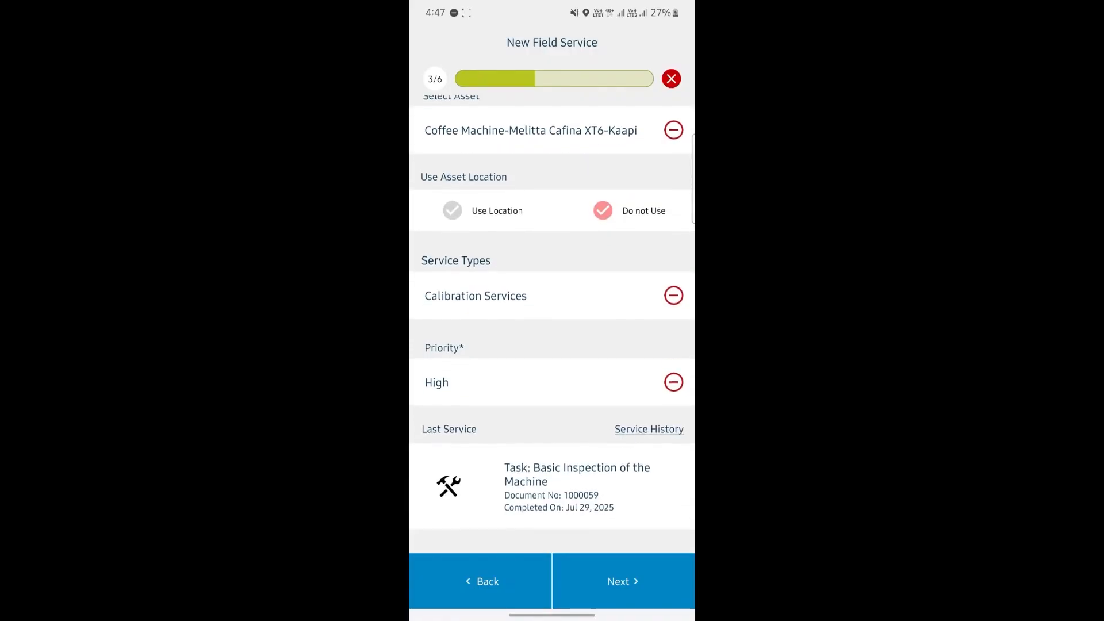
{"action": "left_click", "coordinate": [653, 430]}
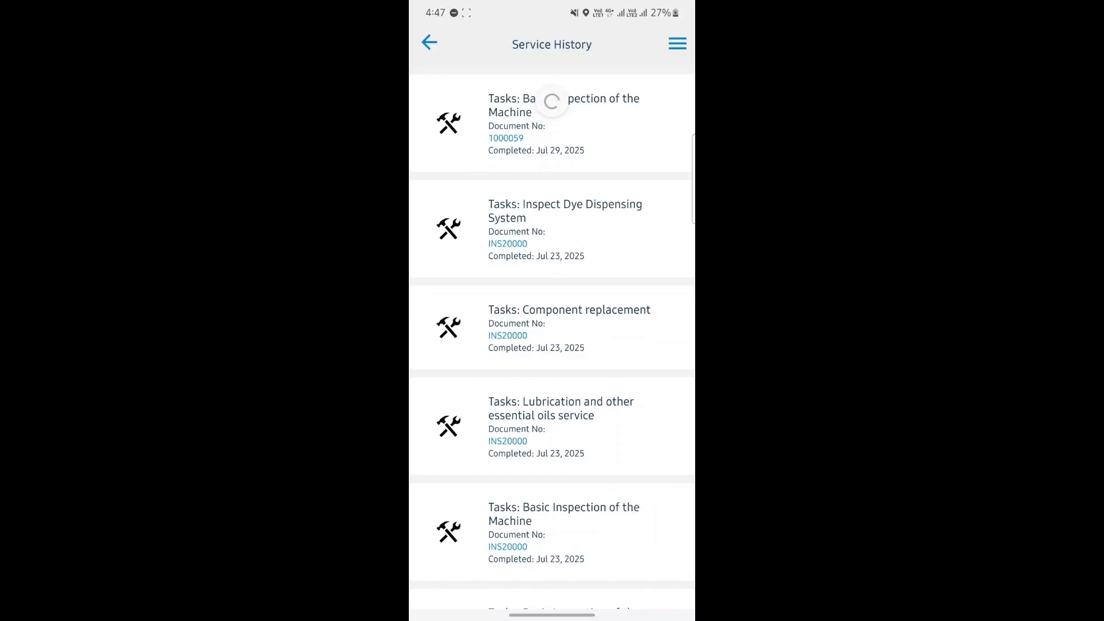
{"action": "left_click_drag", "start_coordinate": [693, 334], "coordinate": [644, 334]}
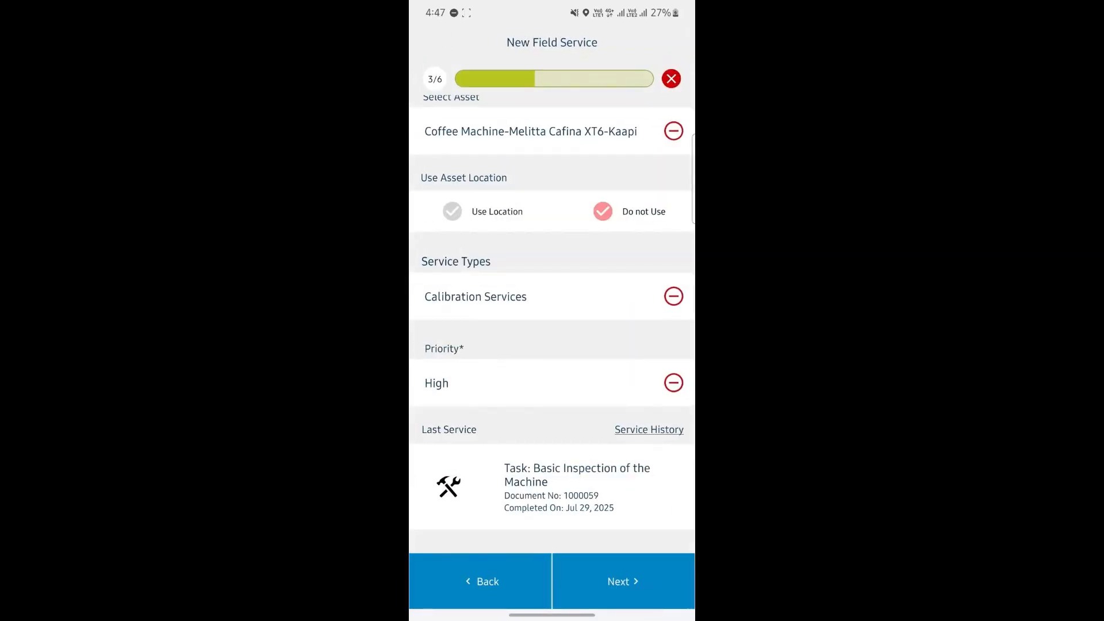
Continue to the problem details, set the problem to Mechanical Failure and enter the description "Machine is not working properly."
{"action": "left_click", "coordinate": [624, 582]}
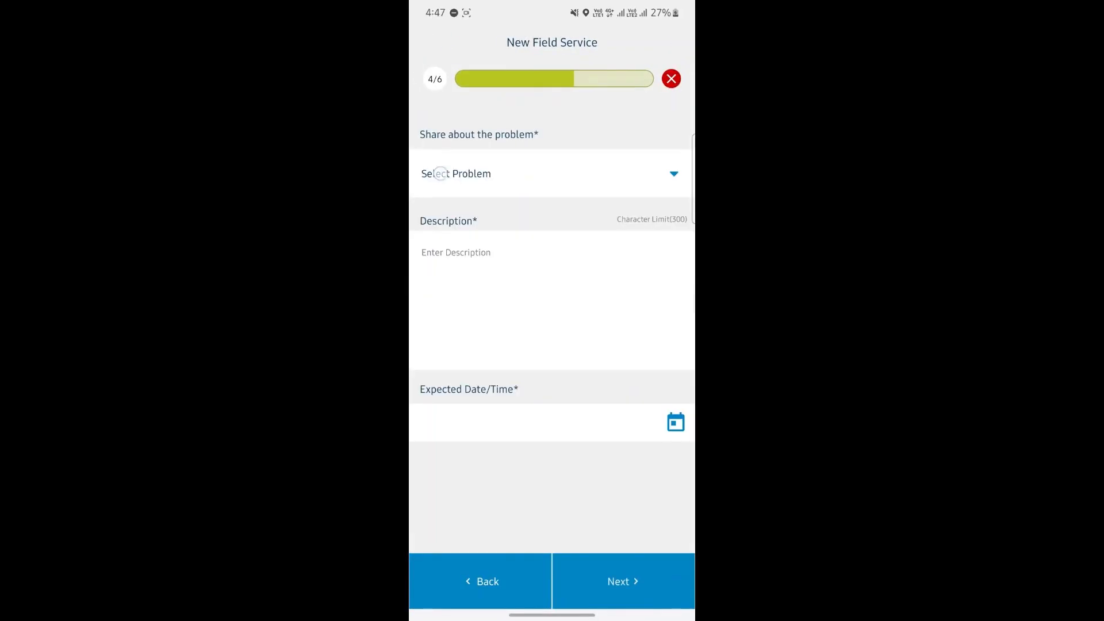
{"action": "left_click", "coordinate": [551, 174]}
{"action": "left_click", "coordinate": [433, 206]}
{"action": "left_click", "coordinate": [489, 253]}
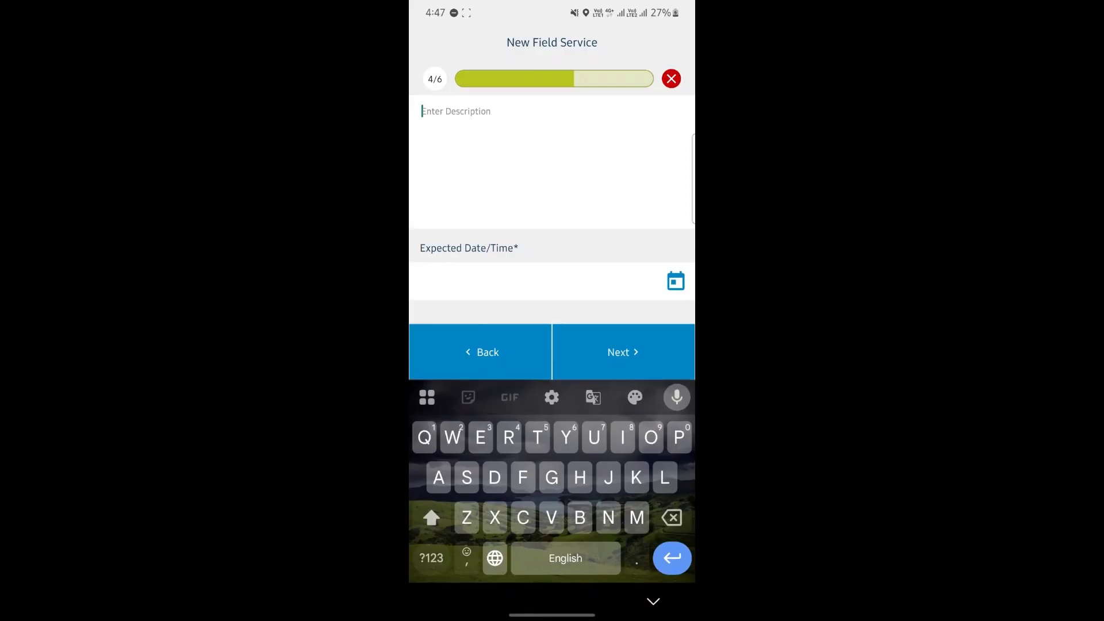
{"action": "type", "text": "Machine is not working properly."}
{"action": "left_click", "coordinate": [654, 601]}
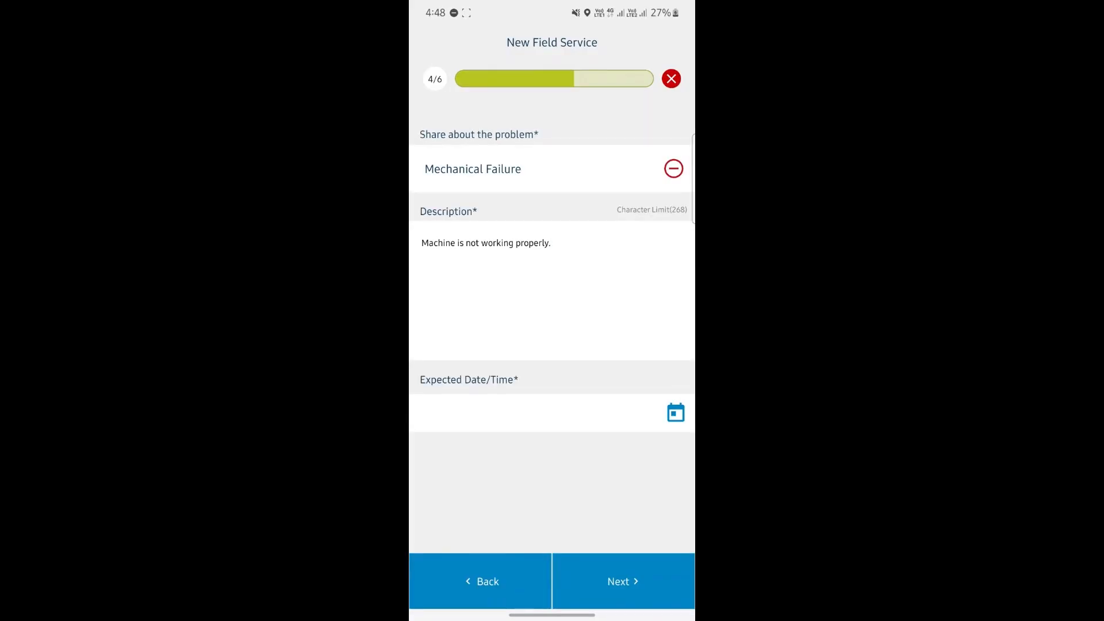
Set the expected date to 31 July 2025 and continue to the task groups
{"action": "left_click", "coordinate": [676, 413]}
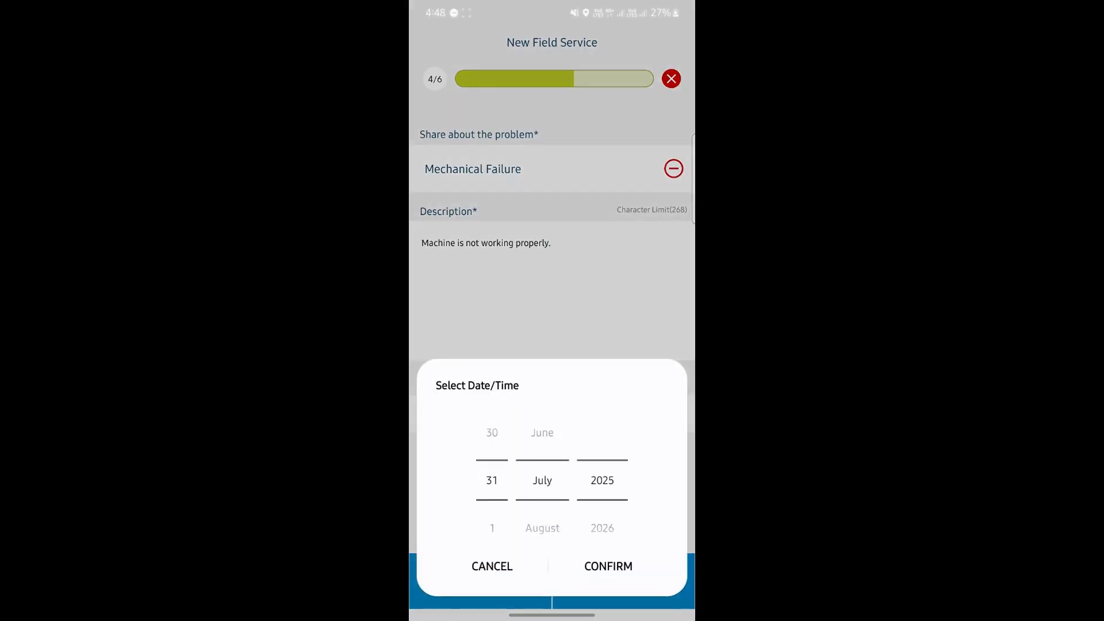
{"action": "left_click", "coordinate": [615, 568]}
{"action": "left_click", "coordinate": [623, 581]}
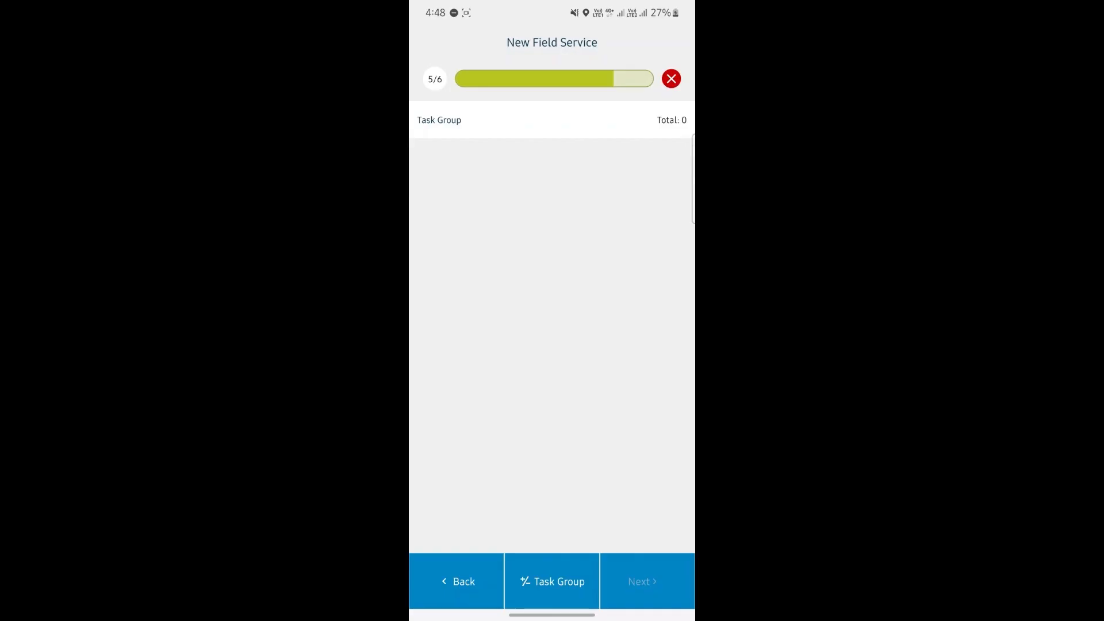
Add the task group Basic Inspection and General service tasks to the request
{"action": "left_click", "coordinate": [551, 581]}
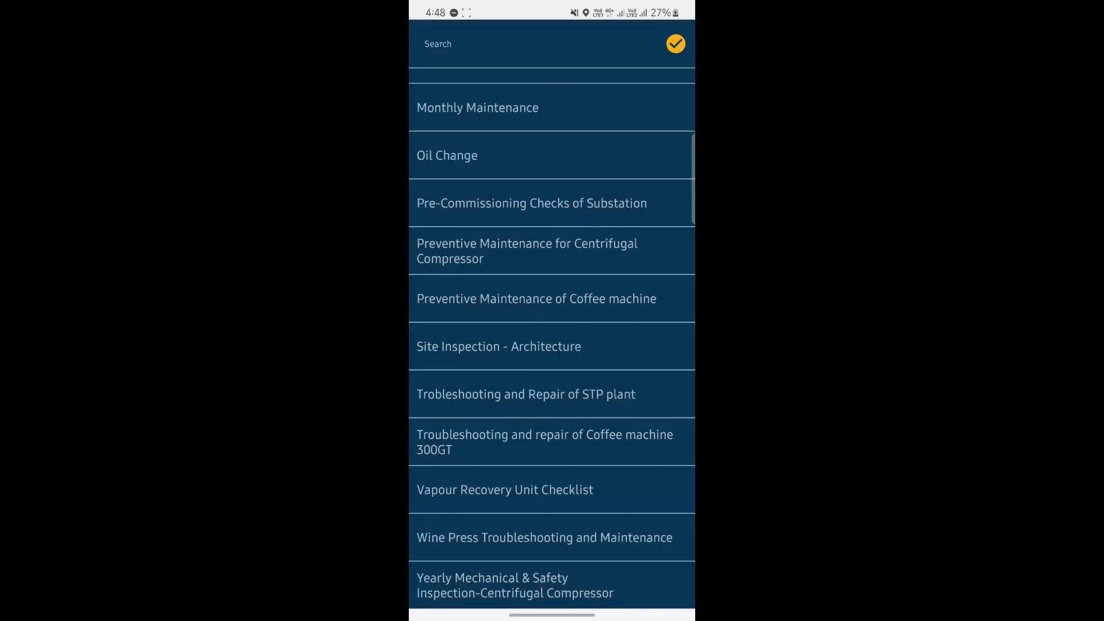
{"action": "scroll", "coordinate": [636, 468], "scroll_direction": "up", "scroll_amount": 10}
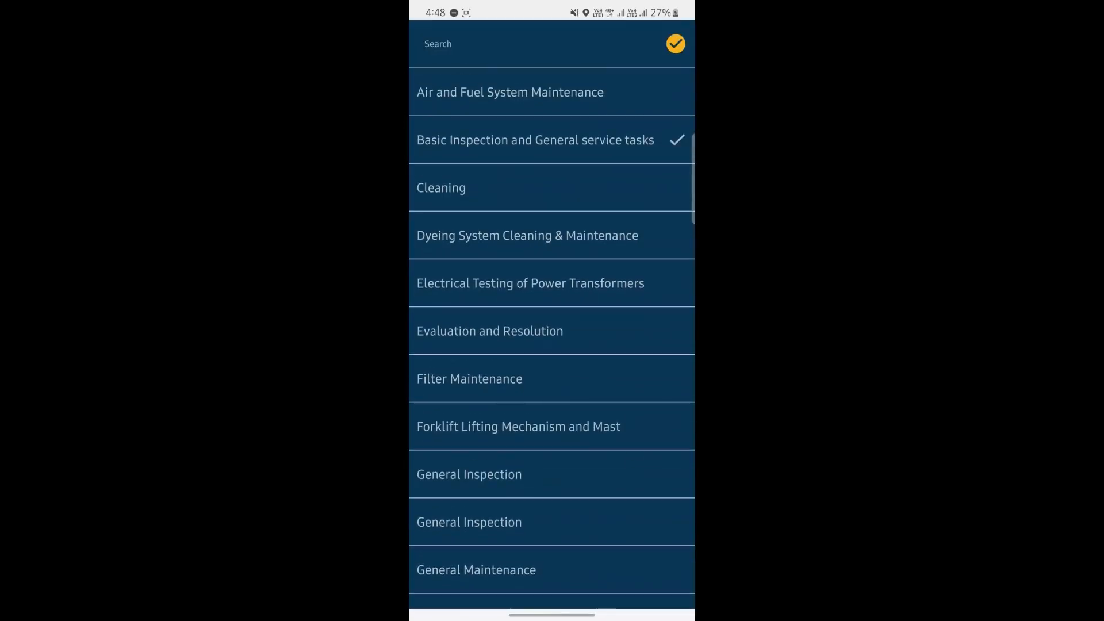
{"action": "left_click", "coordinate": [676, 43]}
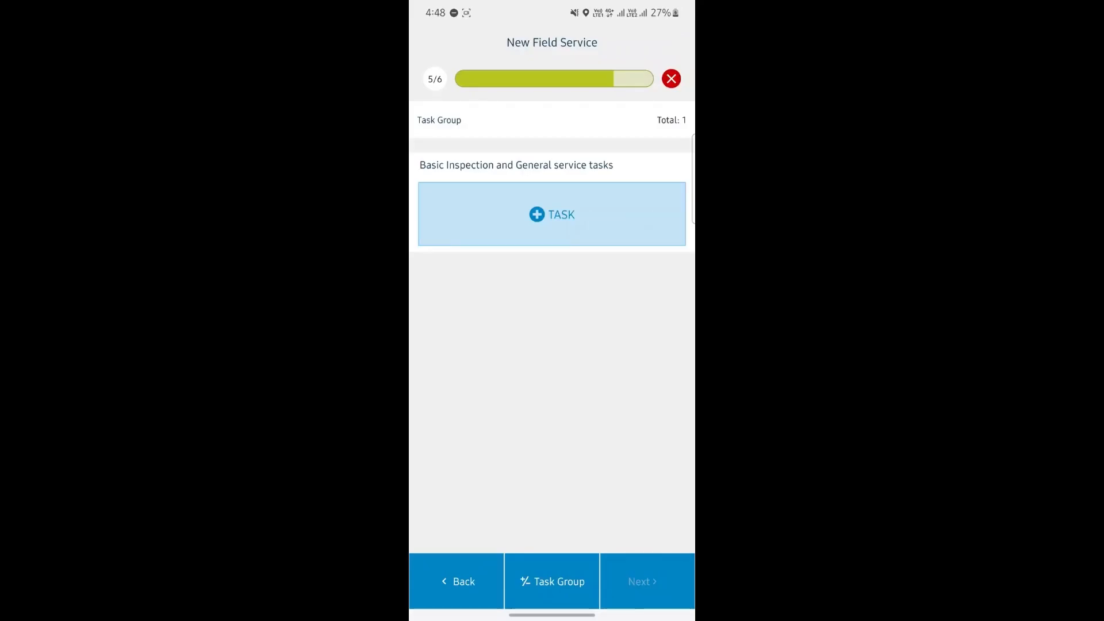
Add the task Basic Inspection of the Machine to the task group
{"action": "left_click", "coordinate": [551, 214]}
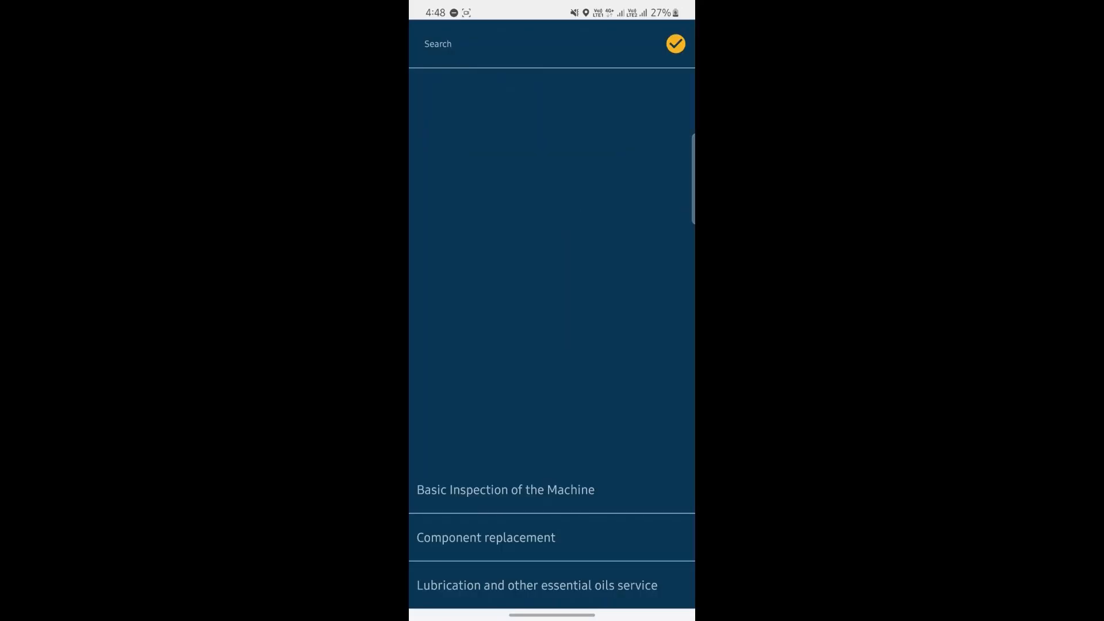
{"action": "left_click", "coordinate": [590, 488]}
{"action": "left_click", "coordinate": [675, 44]}
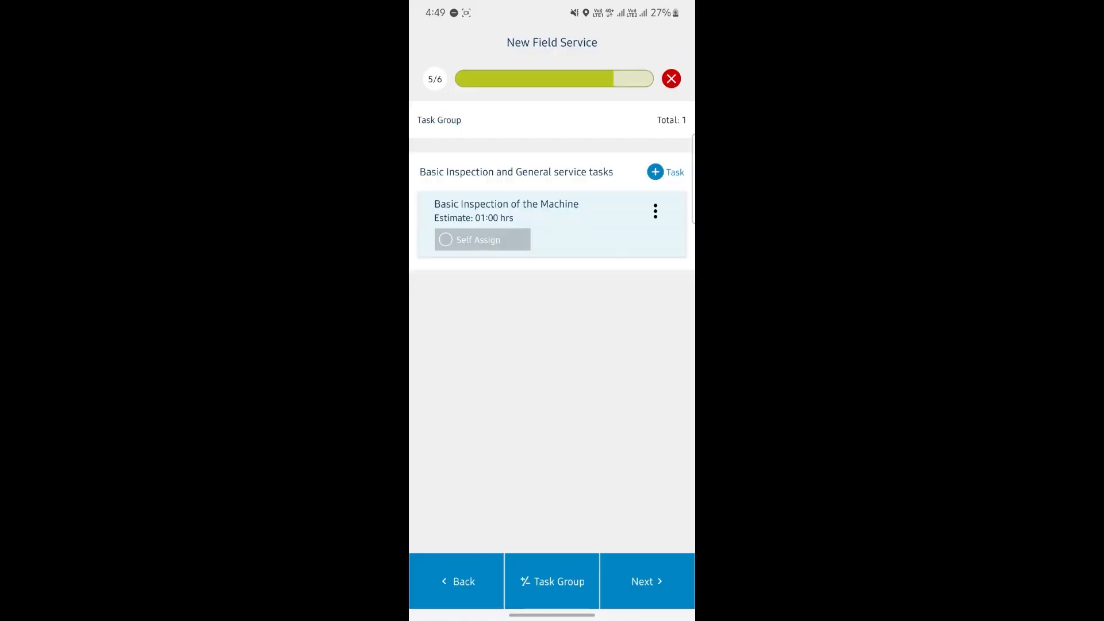
Try self-assigning the inspection task and revert it, and check the task's options and the group's selectable tasks
{"action": "left_click", "coordinate": [483, 239]}
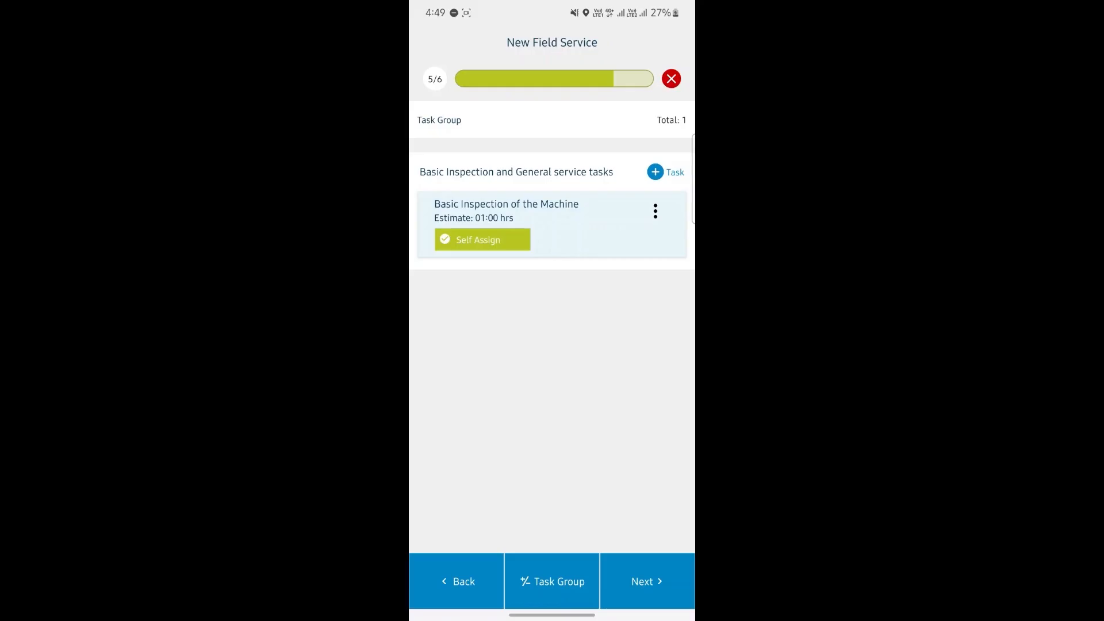
{"action": "left_click", "coordinate": [482, 239]}
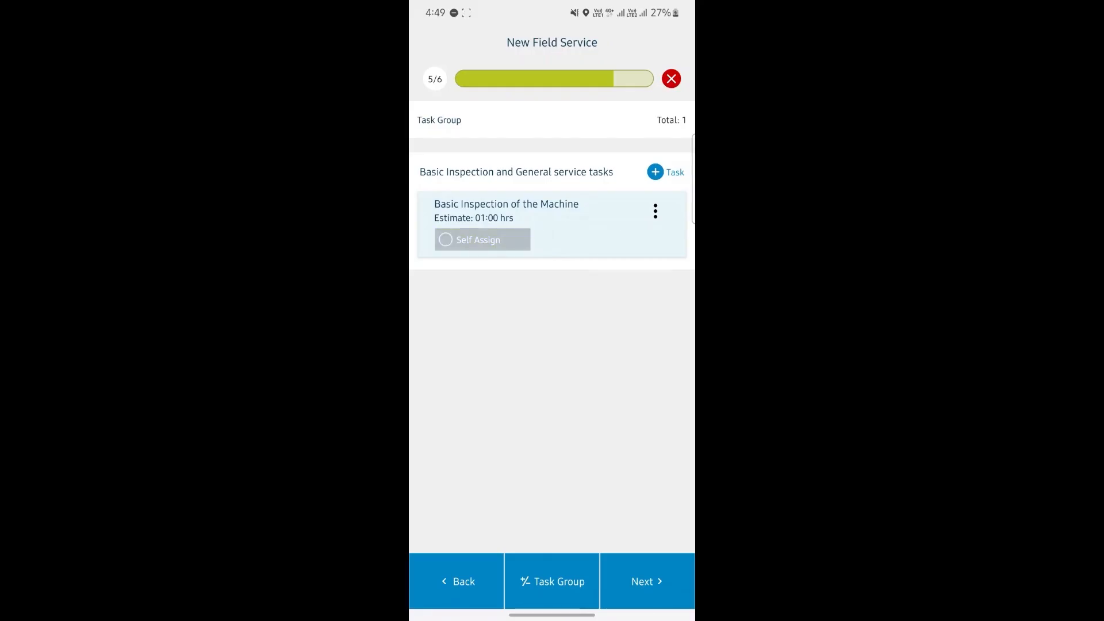
{"action": "left_click", "coordinate": [656, 211]}
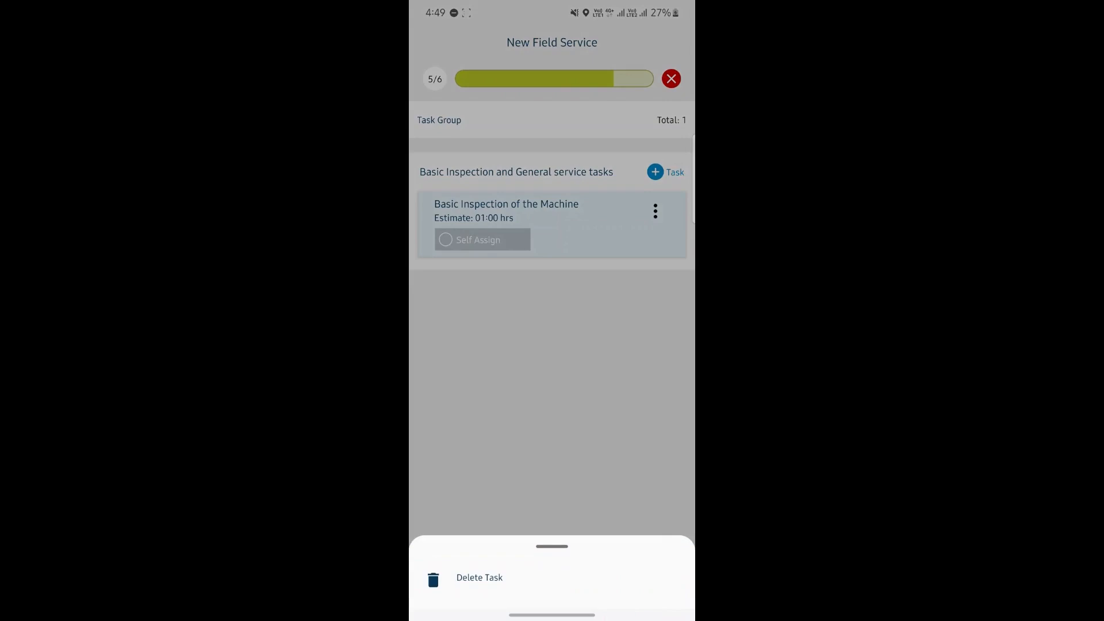
{"action": "left_click", "coordinate": [553, 391]}
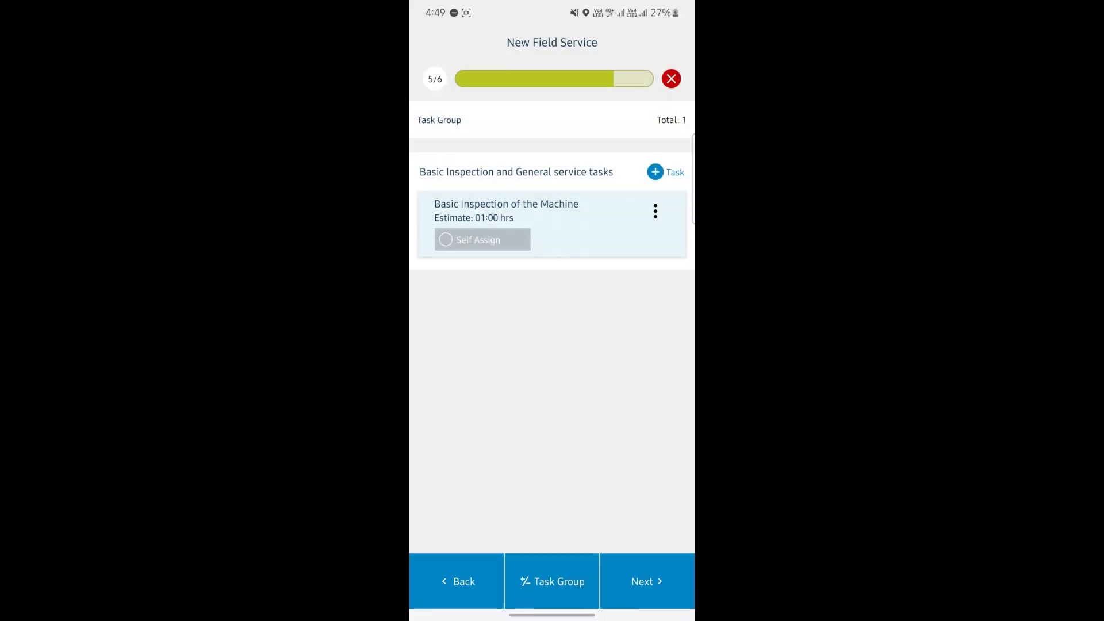
{"action": "left_click", "coordinate": [662, 172]}
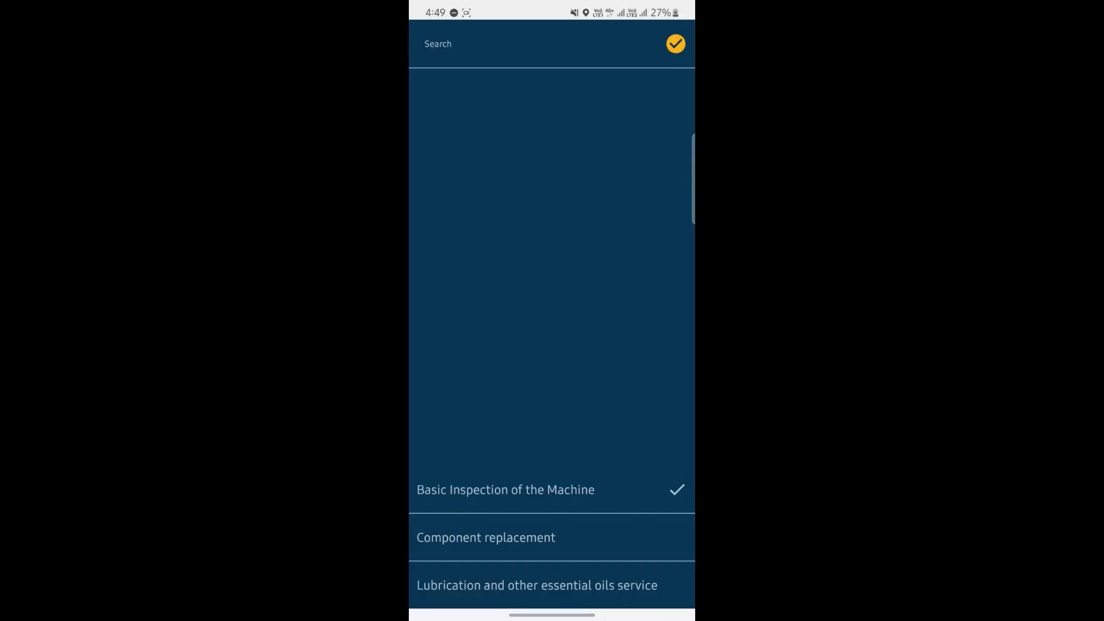
{"action": "left_click", "coordinate": [676, 44]}
Review the request's asset, customer, downtime and task details, submit the new field service request, and return to the dashboard
{"action": "left_click", "coordinate": [648, 581]}
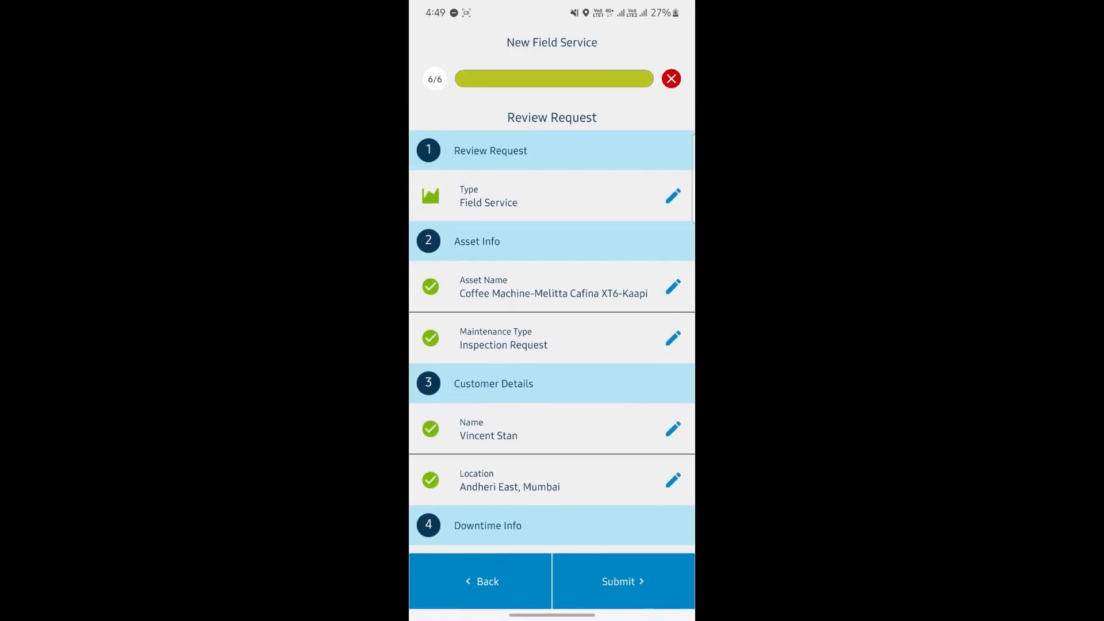
{"action": "scroll", "coordinate": [639, 485], "scroll_direction": "down", "scroll_amount": 3}
{"action": "scroll", "coordinate": [638, 380], "scroll_direction": "down", "scroll_amount": 1}
{"action": "scroll", "coordinate": [644, 365], "scroll_direction": "up", "scroll_amount": 4}
{"action": "scroll", "coordinate": [641, 451], "scroll_direction": "down", "scroll_amount": 4}
{"action": "scroll", "coordinate": [639, 352], "scroll_direction": "up", "scroll_amount": 4}
{"action": "scroll", "coordinate": [639, 492], "scroll_direction": "down", "scroll_amount": 4}
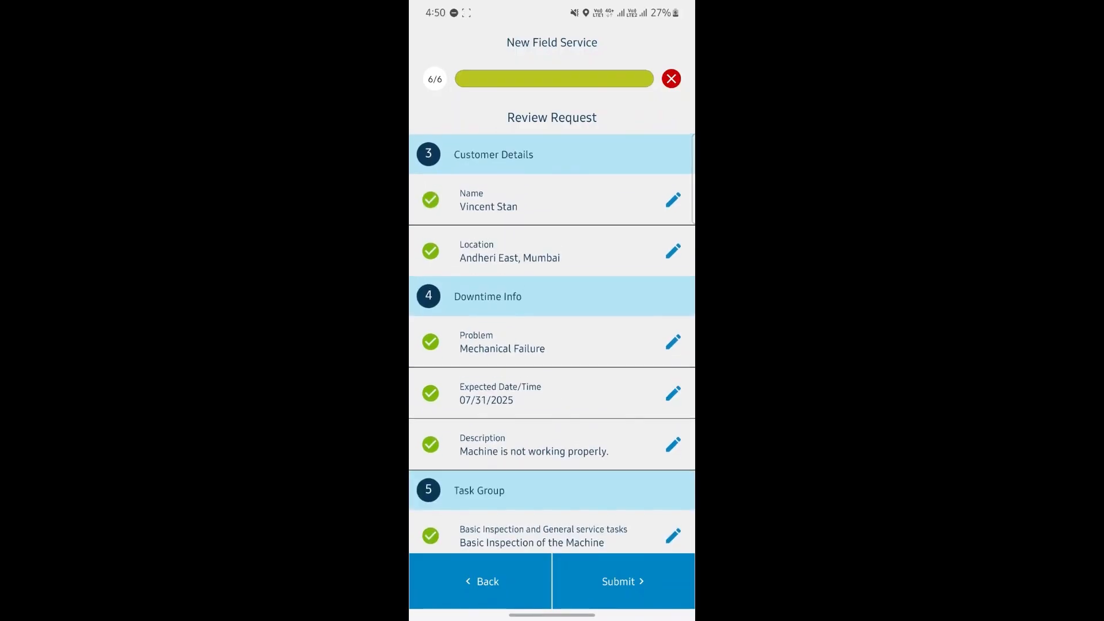
{"action": "scroll", "coordinate": [552, 345], "scroll_direction": "up", "scroll_amount": 4}
{"action": "scroll", "coordinate": [552, 345], "scroll_direction": "down", "scroll_amount": 4}
{"action": "left_click", "coordinate": [622, 581]}
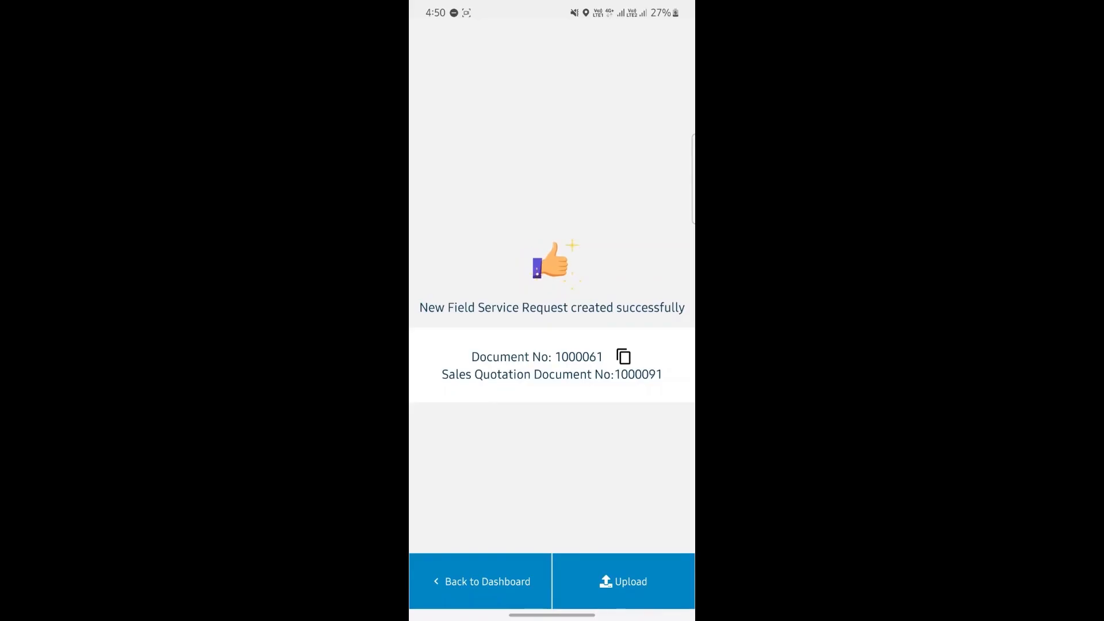
{"action": "left_click", "coordinate": [482, 582]}
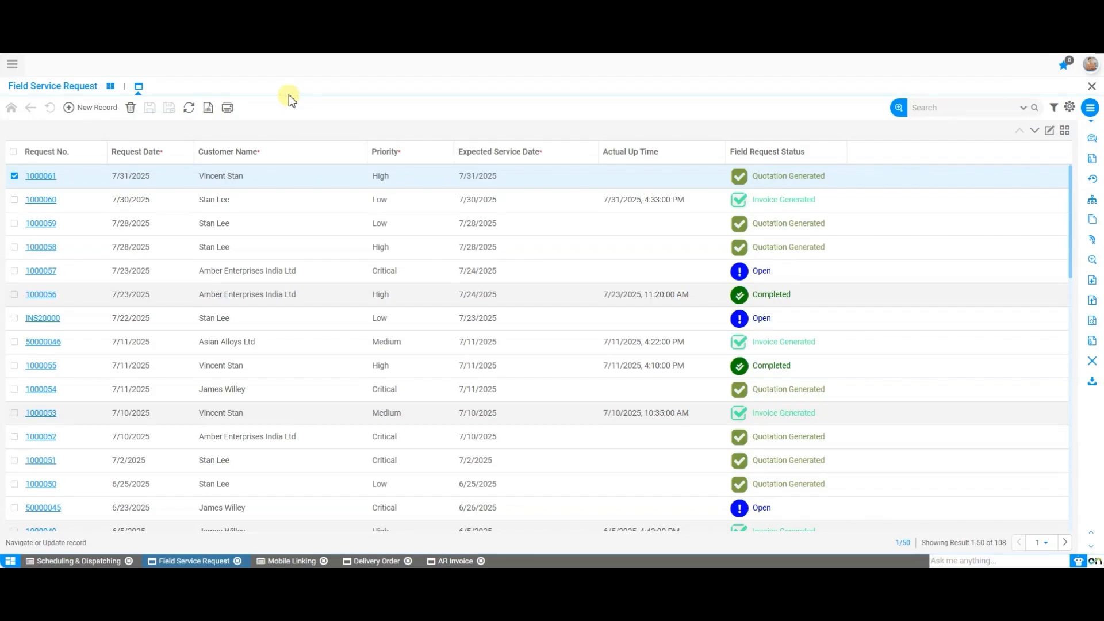
Switch to the desktop ERP's Field Service Request list and open the newest request to review its details
{"action": "left_click", "coordinate": [41, 177]}
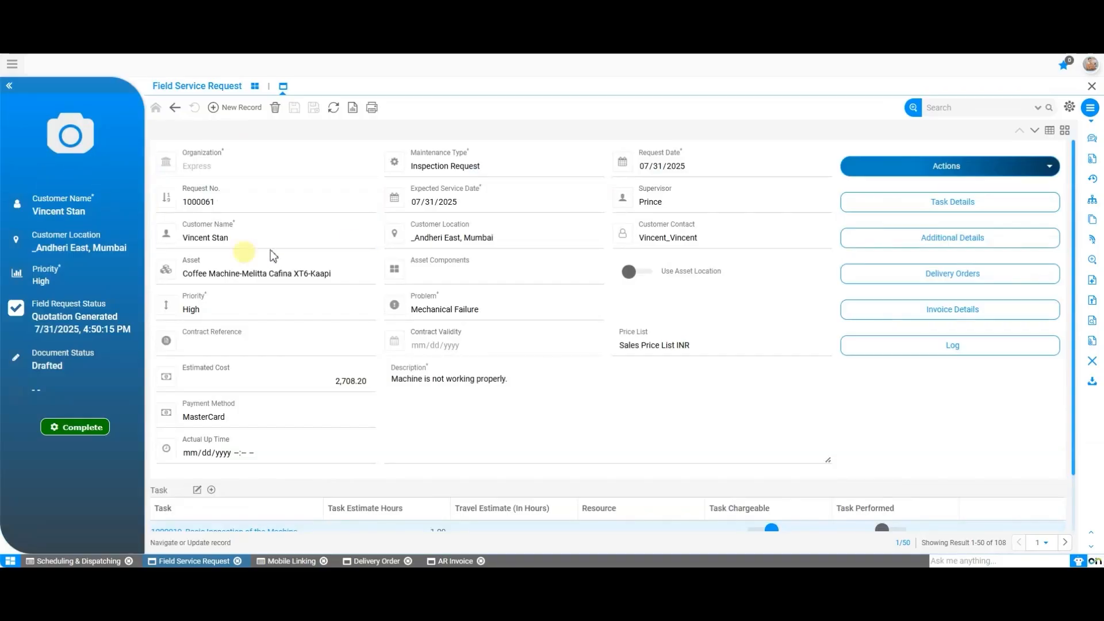
{"action": "left_click", "coordinate": [433, 395]}
{"action": "left_click", "coordinate": [953, 418]}
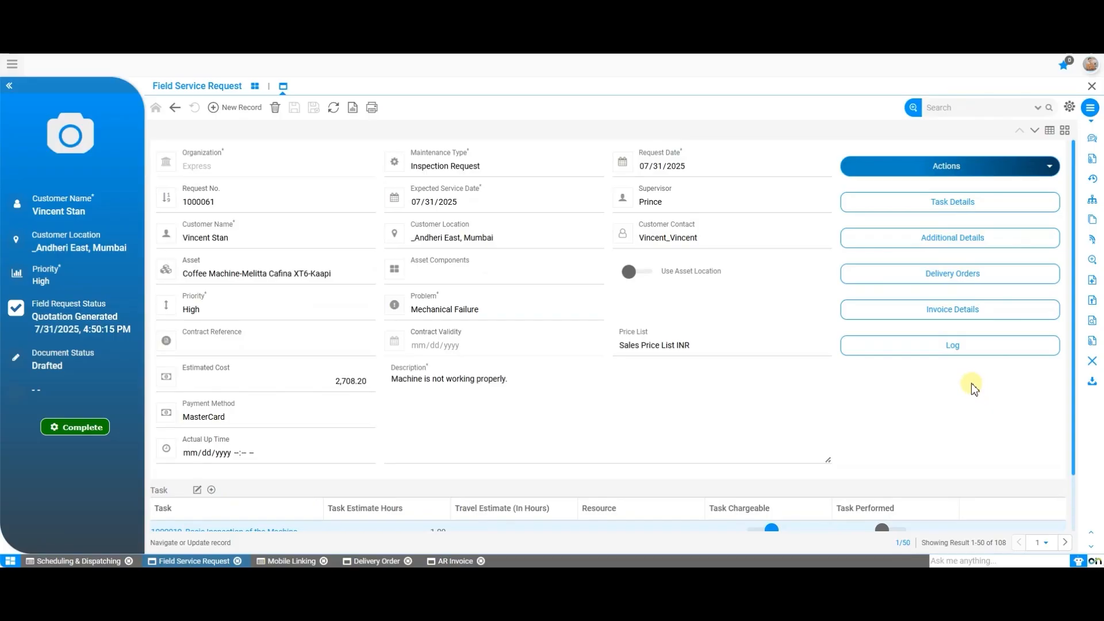
Open the request's additional details and examine the sales quotation linked as its quotation reference, including the quotation lines
{"action": "left_click", "coordinate": [968, 241]}
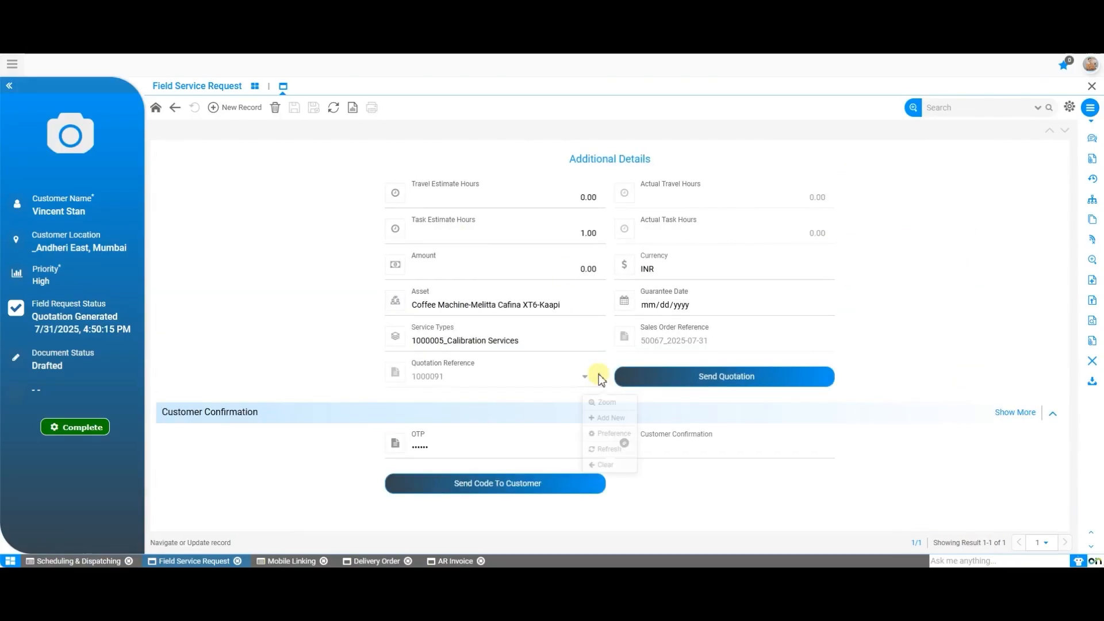
{"action": "left_click", "coordinate": [600, 380]}
{"action": "left_click", "coordinate": [605, 404]}
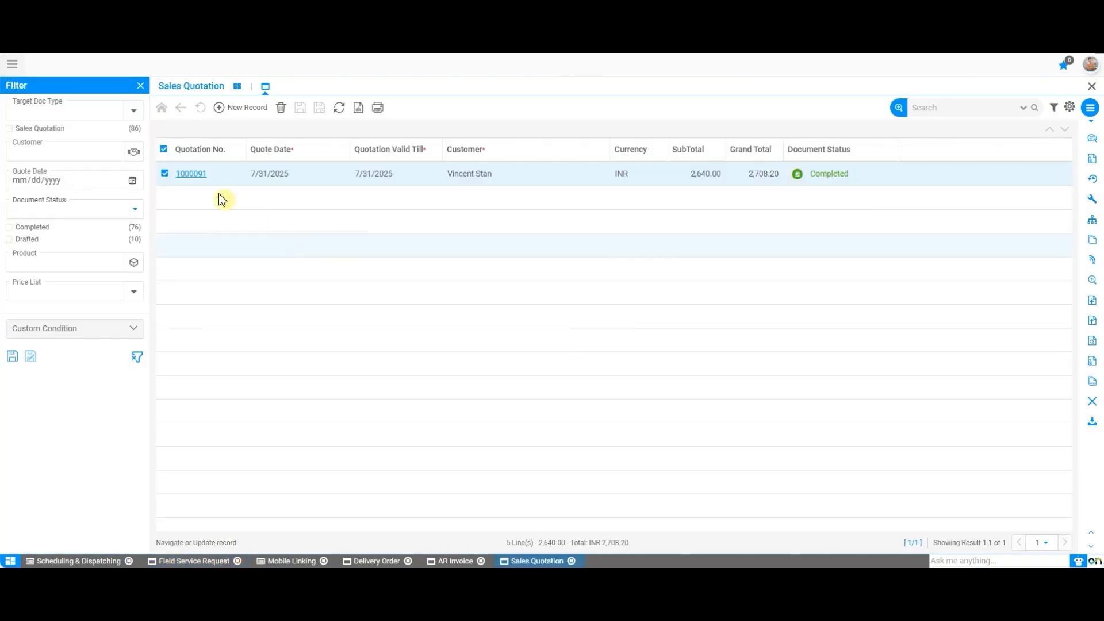
{"action": "left_click", "coordinate": [195, 174]}
{"action": "scroll", "coordinate": [598, 265], "scroll_direction": "down", "scroll_amount": 2}
{"action": "scroll", "coordinate": [273, 355], "scroll_direction": "up", "scroll_amount": 3}
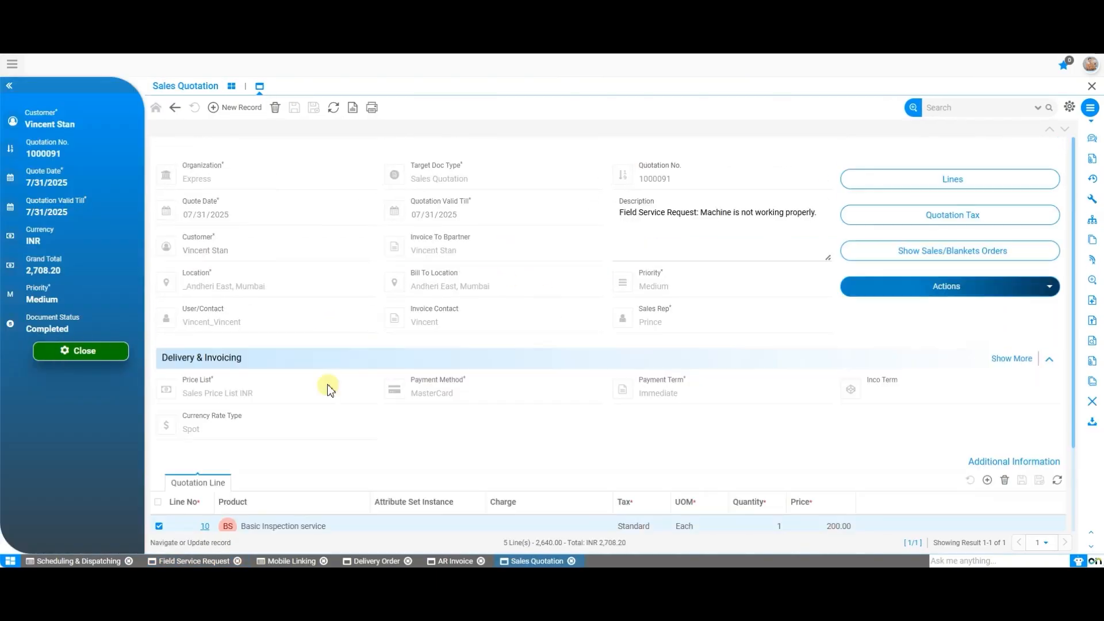
Examine the sales order linked in the field service request's additional details, including its order lines, and return to the request
{"action": "left_click", "coordinate": [221, 562]}
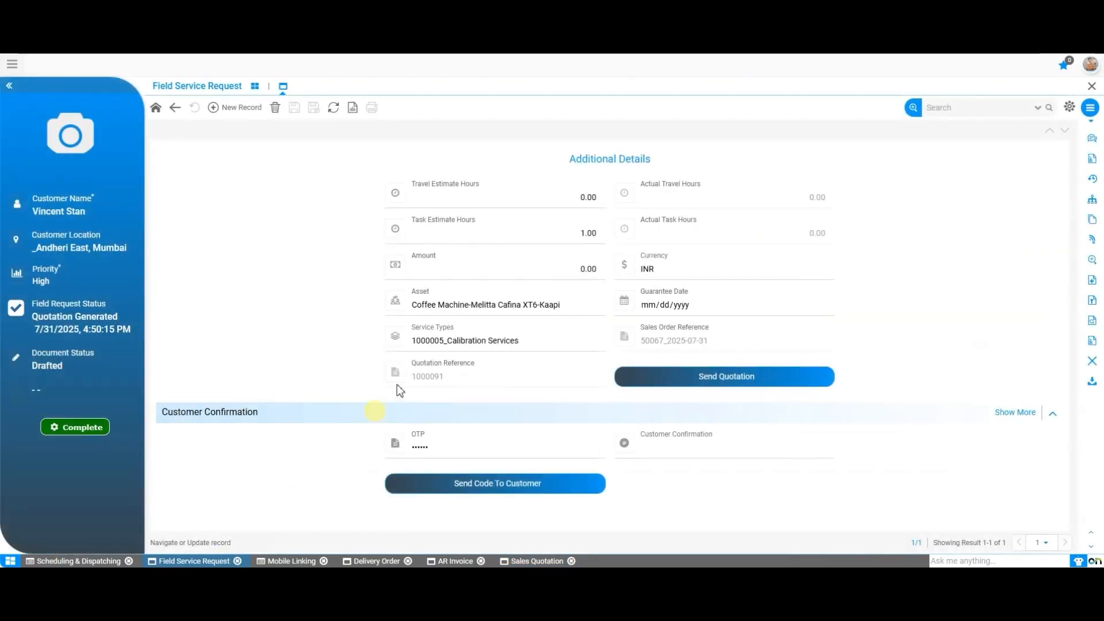
{"action": "left_click", "coordinate": [829, 340]}
{"action": "left_click", "coordinate": [833, 364]}
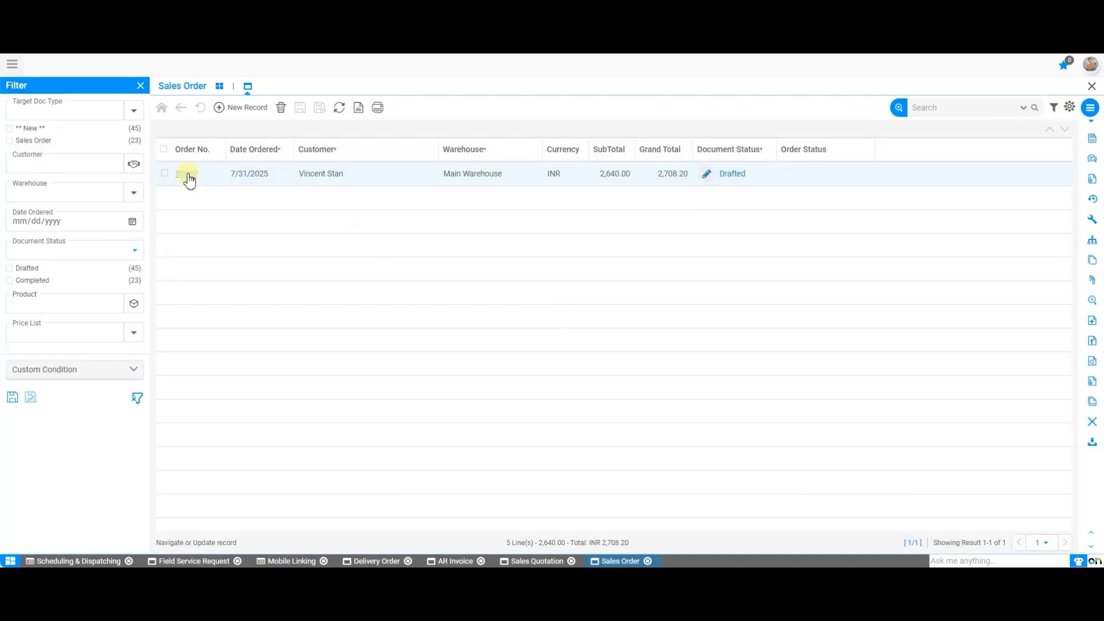
{"action": "left_click", "coordinate": [190, 177]}
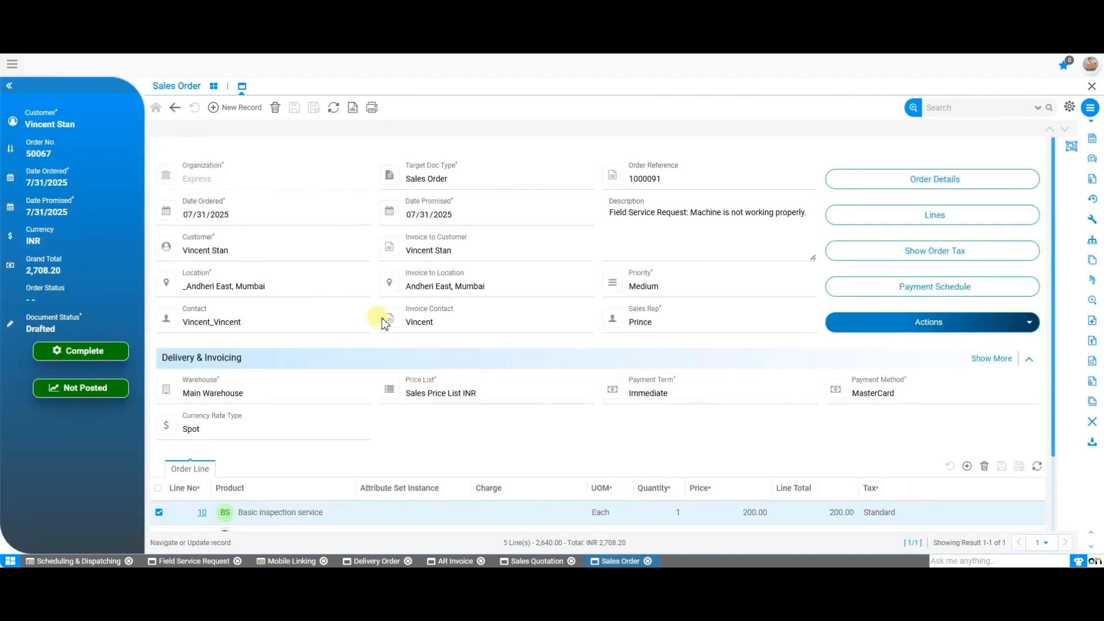
{"action": "scroll", "coordinate": [392, 322], "scroll_direction": "down", "scroll_amount": 3}
{"action": "scroll", "coordinate": [392, 322], "scroll_direction": "up", "scroll_amount": 3}
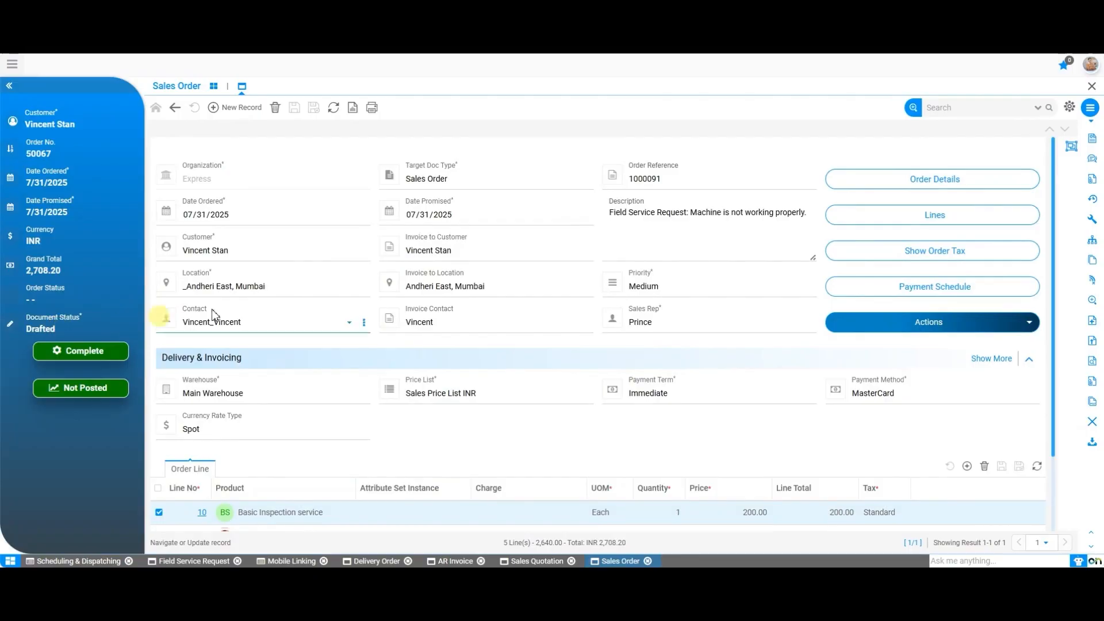
{"action": "left_click", "coordinate": [176, 108]}
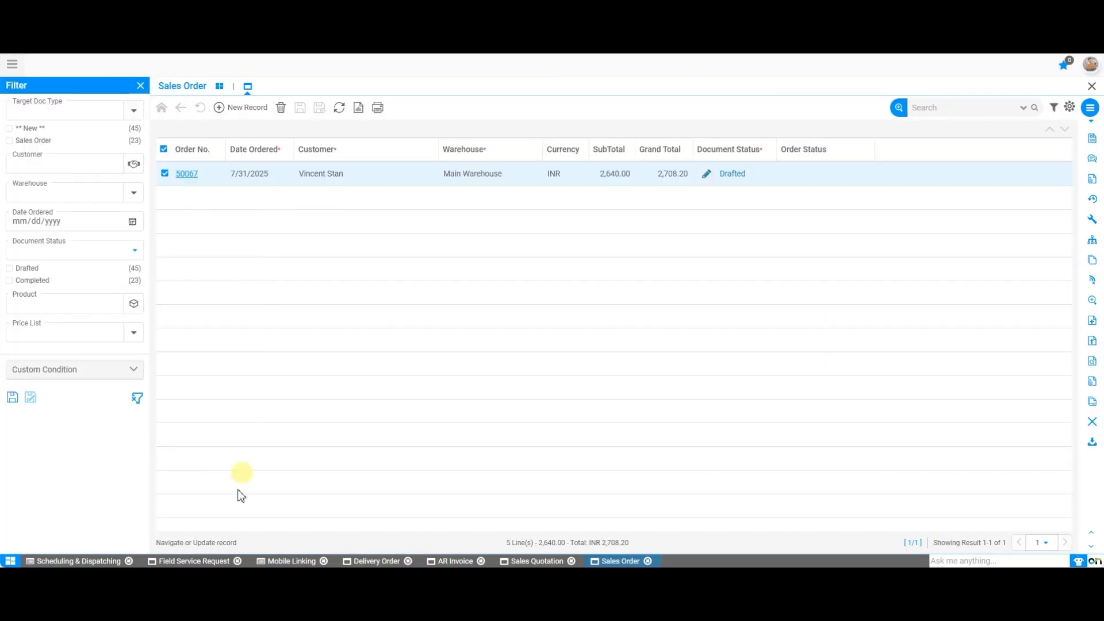
{"action": "left_click", "coordinate": [210, 561]}
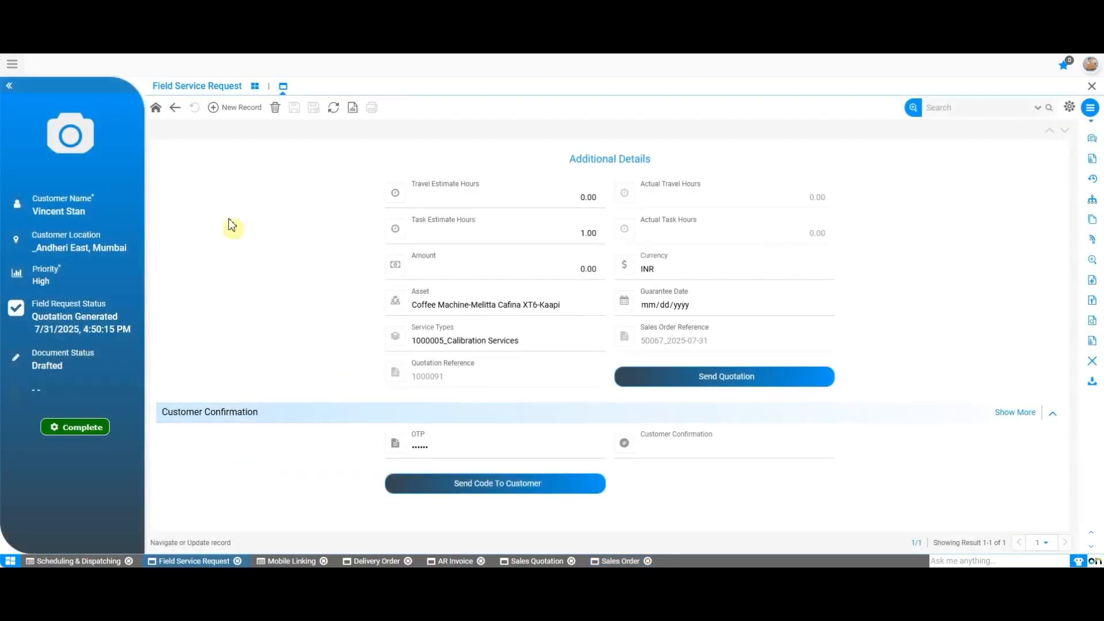
Open the field service request's task details and examine the task fields and pricing sections
{"action": "left_click", "coordinate": [980, 206]}
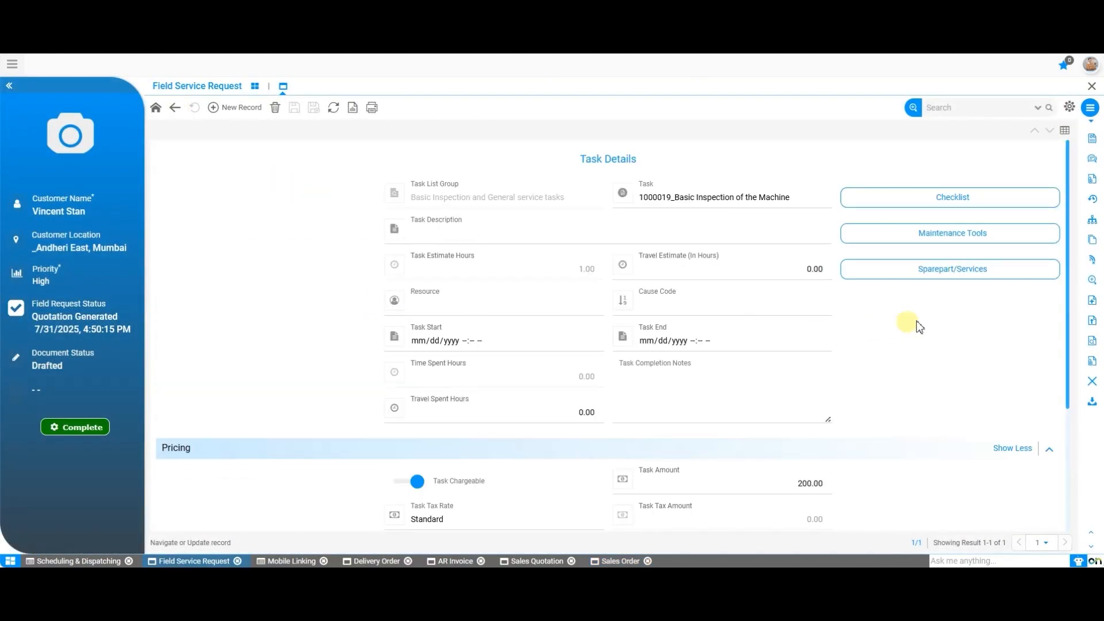
{"action": "scroll", "coordinate": [937, 322], "scroll_direction": "down", "scroll_amount": 3}
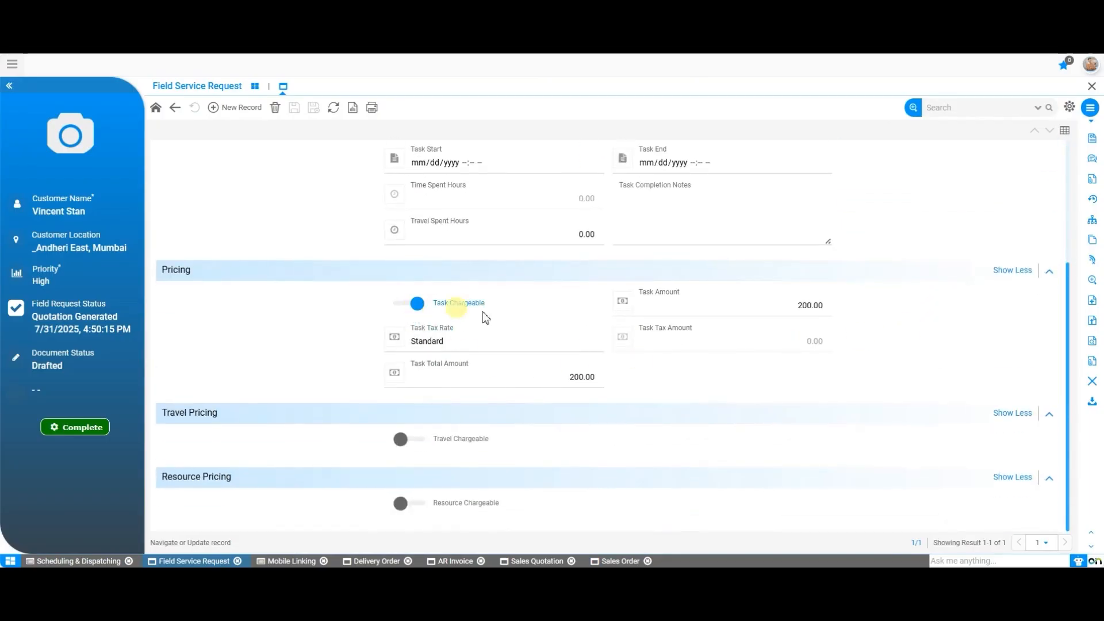
{"action": "scroll", "coordinate": [902, 340], "scroll_direction": "up", "scroll_amount": 2}
{"action": "left_click", "coordinate": [759, 412]}
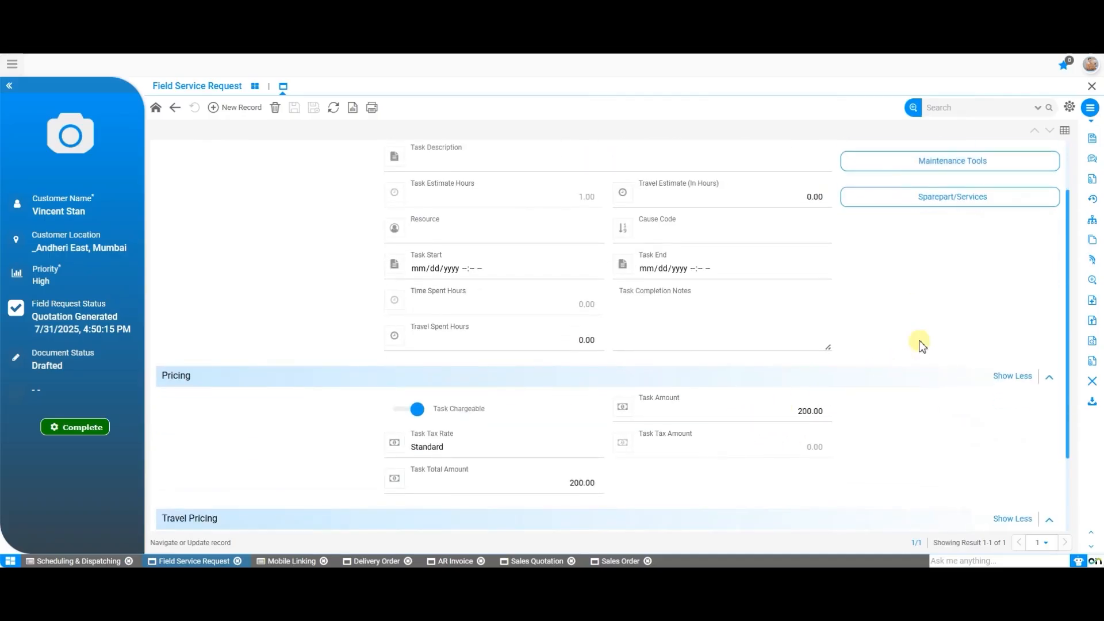
{"action": "scroll", "coordinate": [917, 343], "scroll_direction": "up", "scroll_amount": 1}
Examine the inspection task's checklist, maintenance tools and spare parts/services, and return to the request
{"action": "left_click", "coordinate": [969, 213]}
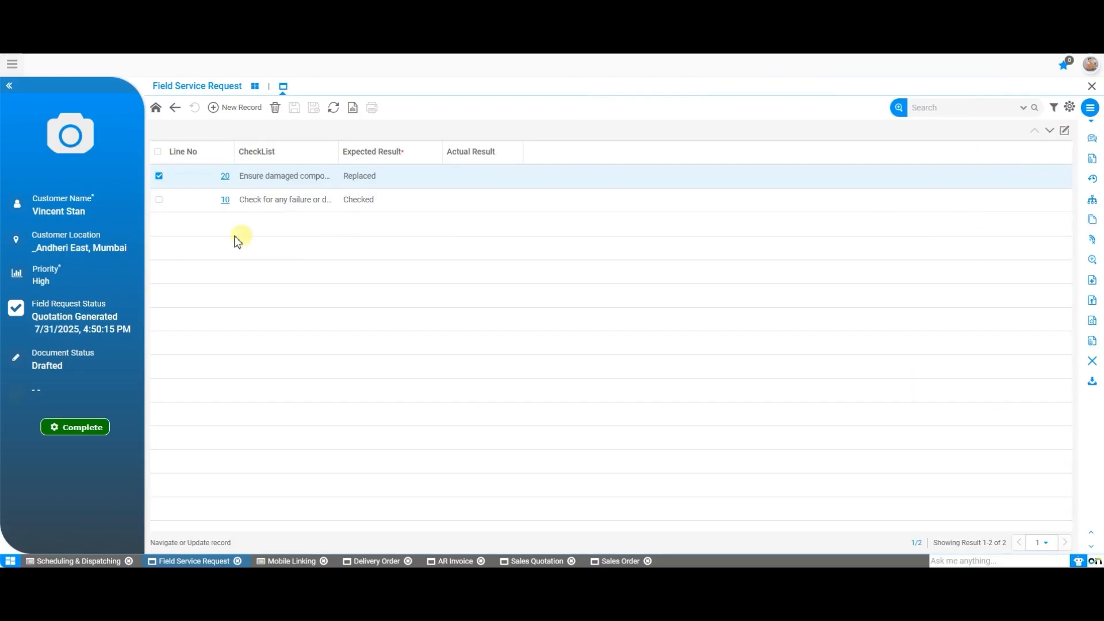
{"action": "left_click", "coordinate": [179, 115]}
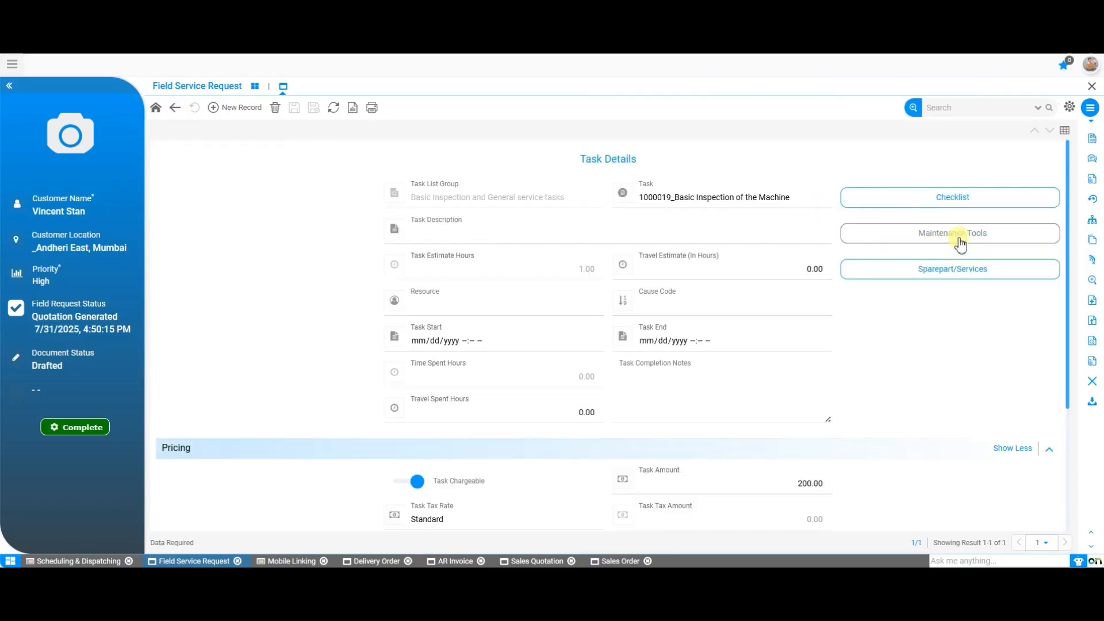
{"action": "left_click", "coordinate": [935, 239]}
{"action": "left_click", "coordinate": [177, 115]}
{"action": "left_click", "coordinate": [932, 266]}
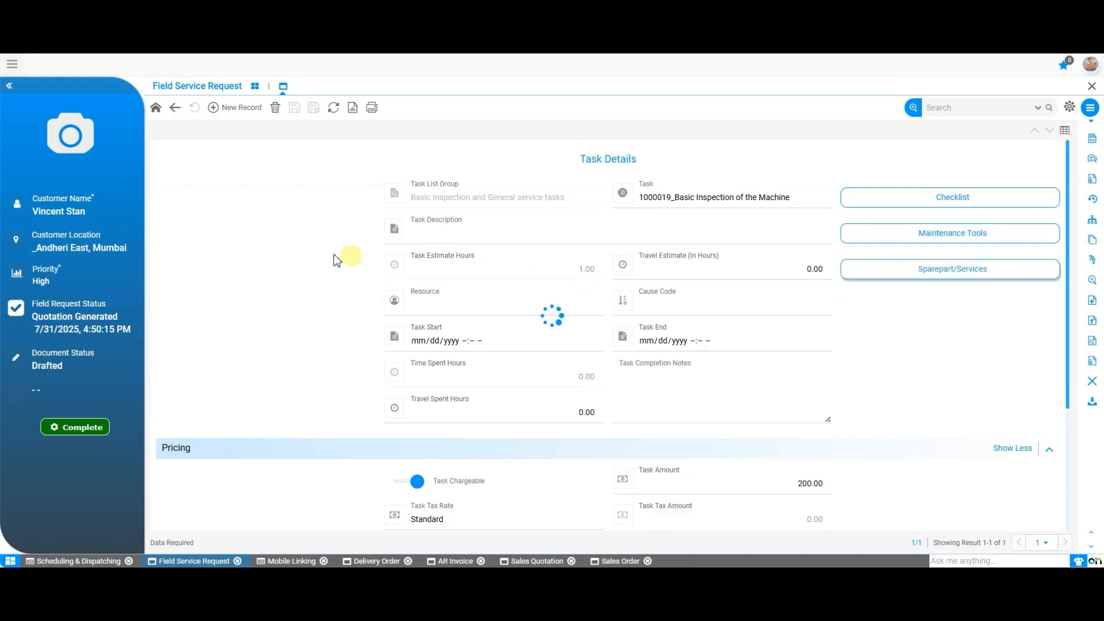
{"action": "left_click", "coordinate": [326, 252]}
{"action": "left_click", "coordinate": [175, 114]}
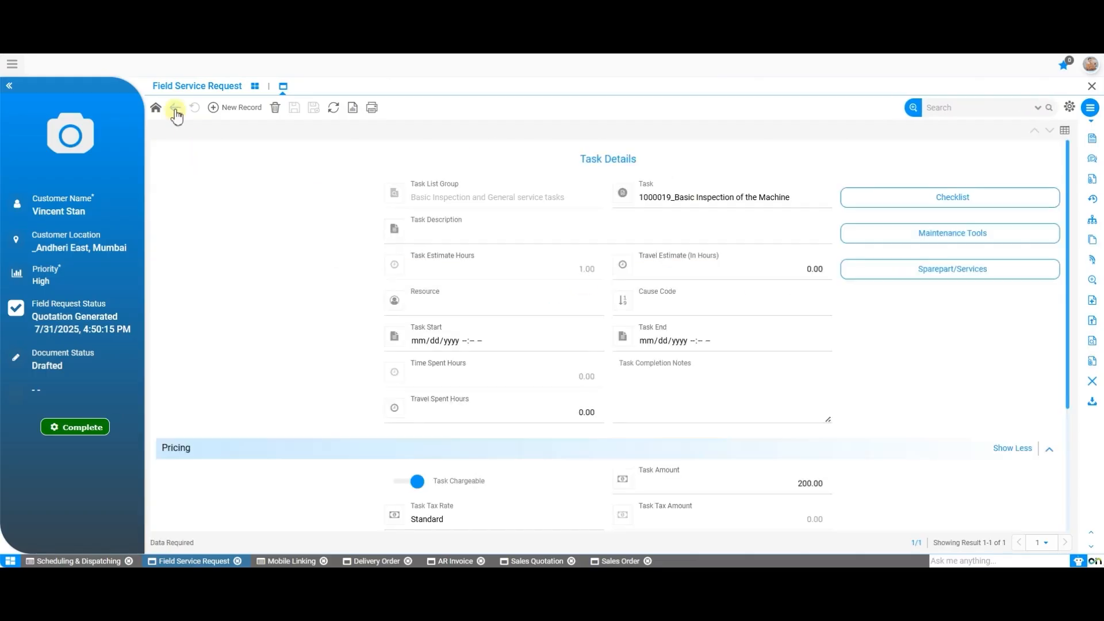
{"action": "left_click", "coordinate": [177, 115]}
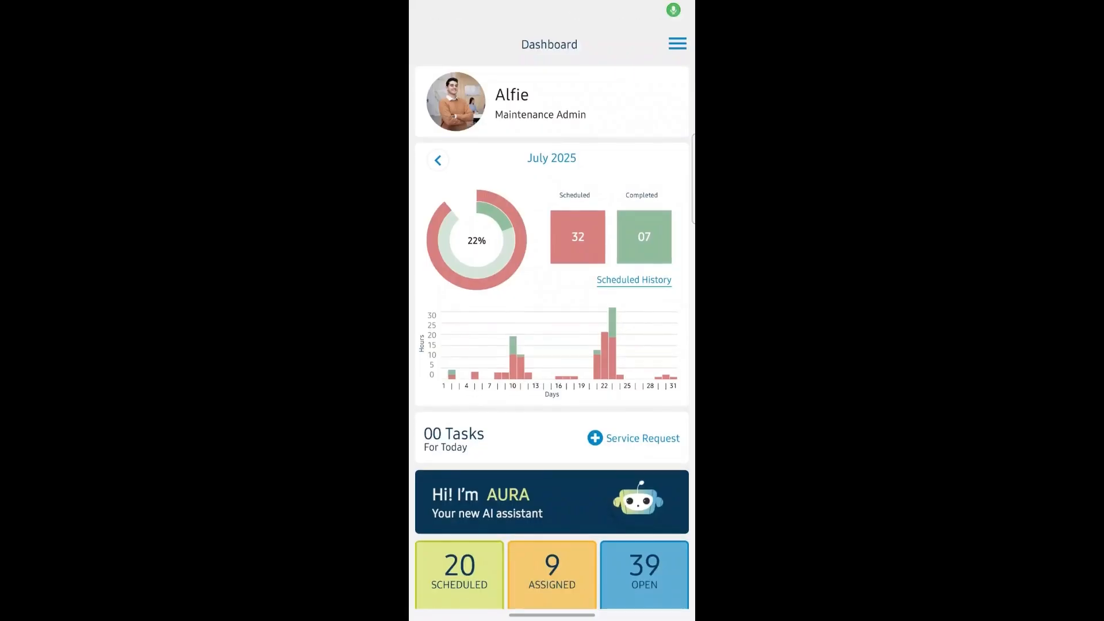
Switch to the mobile app, open the list of open tasks, check the sort options and filter the list to Field Service tasks
{"action": "scroll", "coordinate": [552, 345], "scroll_direction": "down", "scroll_amount": 3}
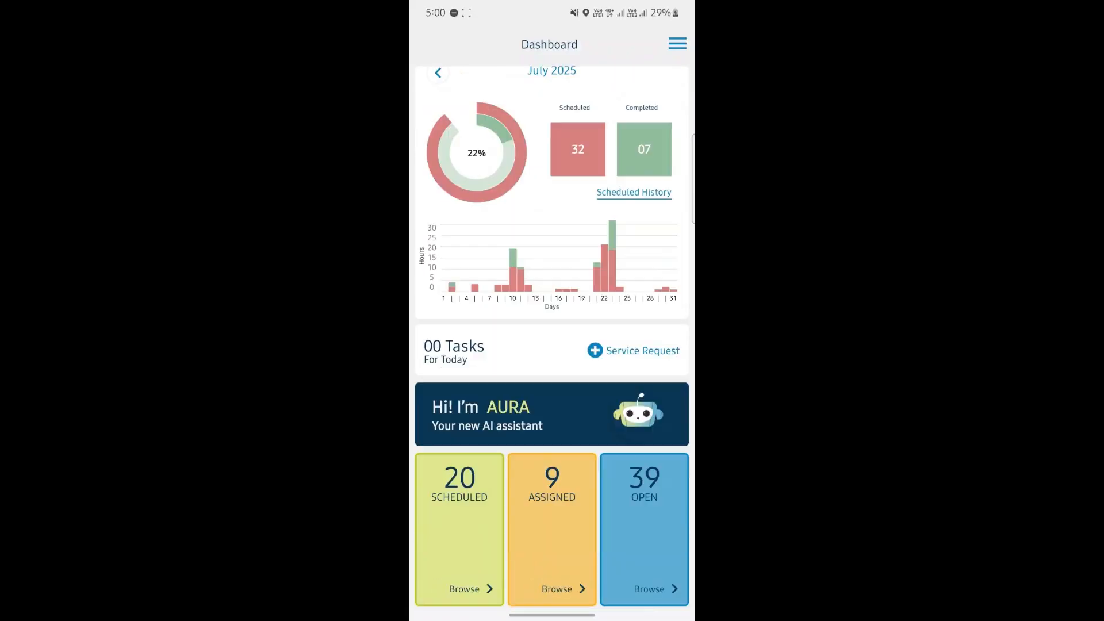
{"action": "left_click", "coordinate": [650, 535]}
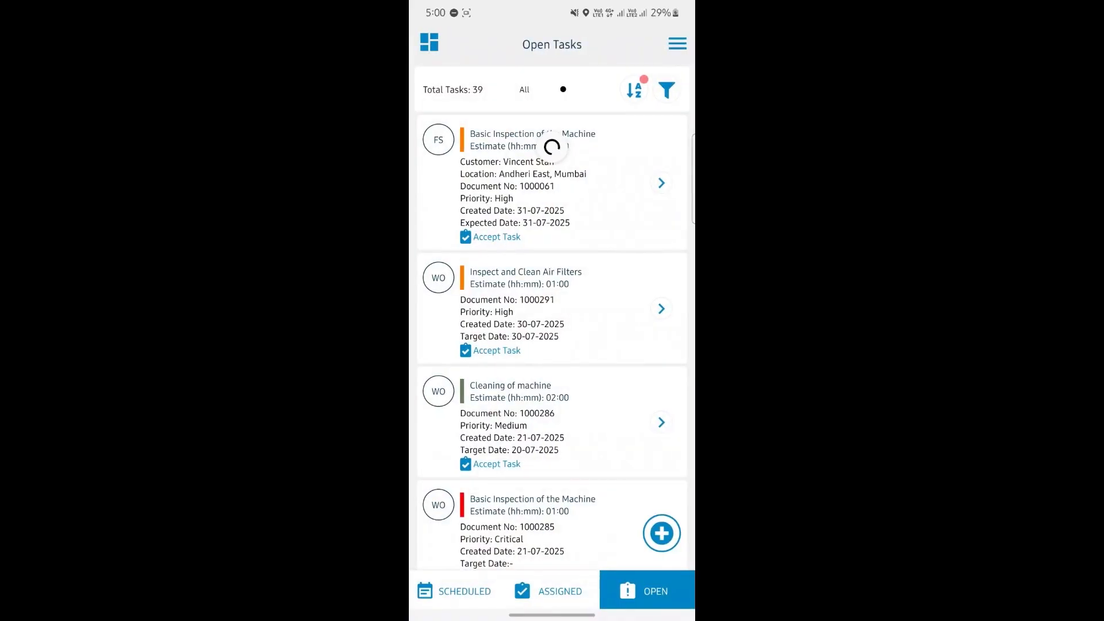
{"action": "left_click", "coordinate": [635, 90]}
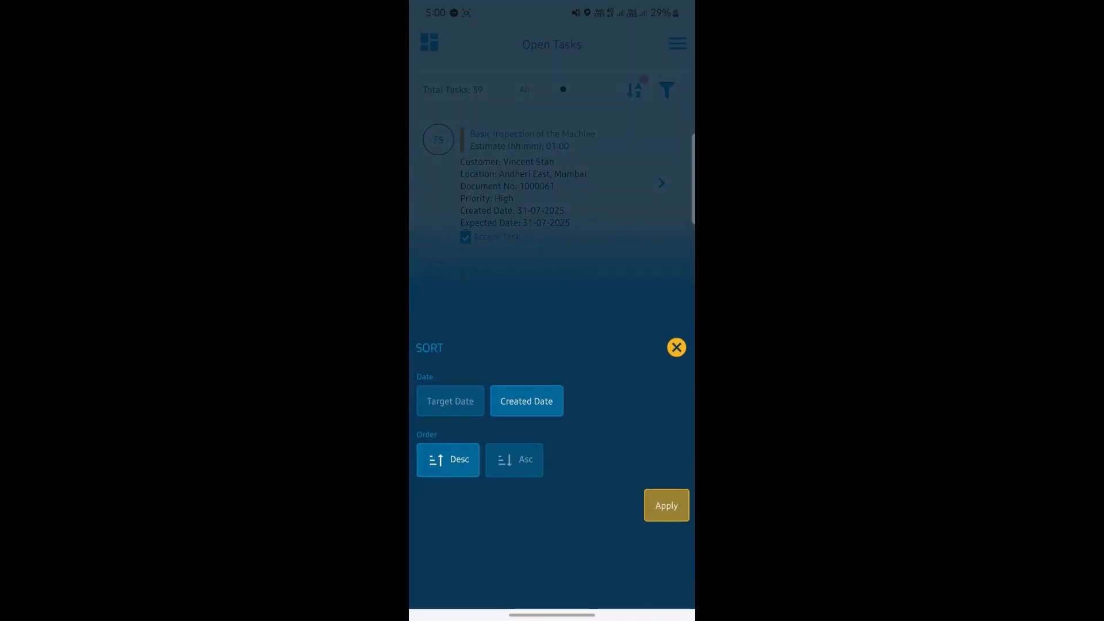
{"action": "left_click", "coordinate": [677, 347]}
{"action": "left_click", "coordinate": [666, 90]}
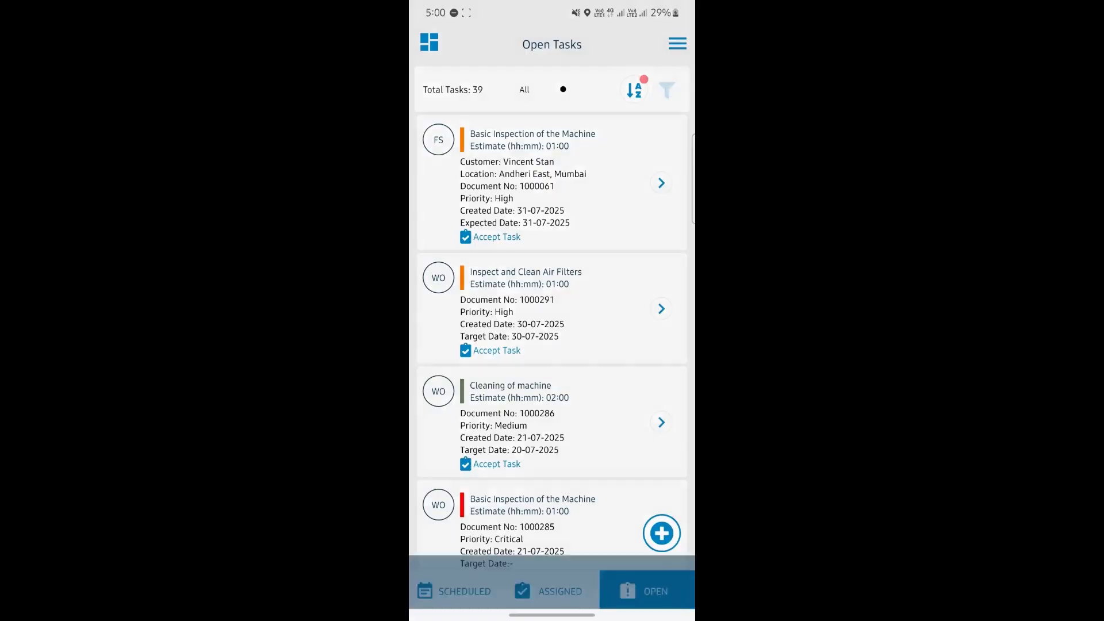
{"action": "left_click", "coordinate": [520, 375]}
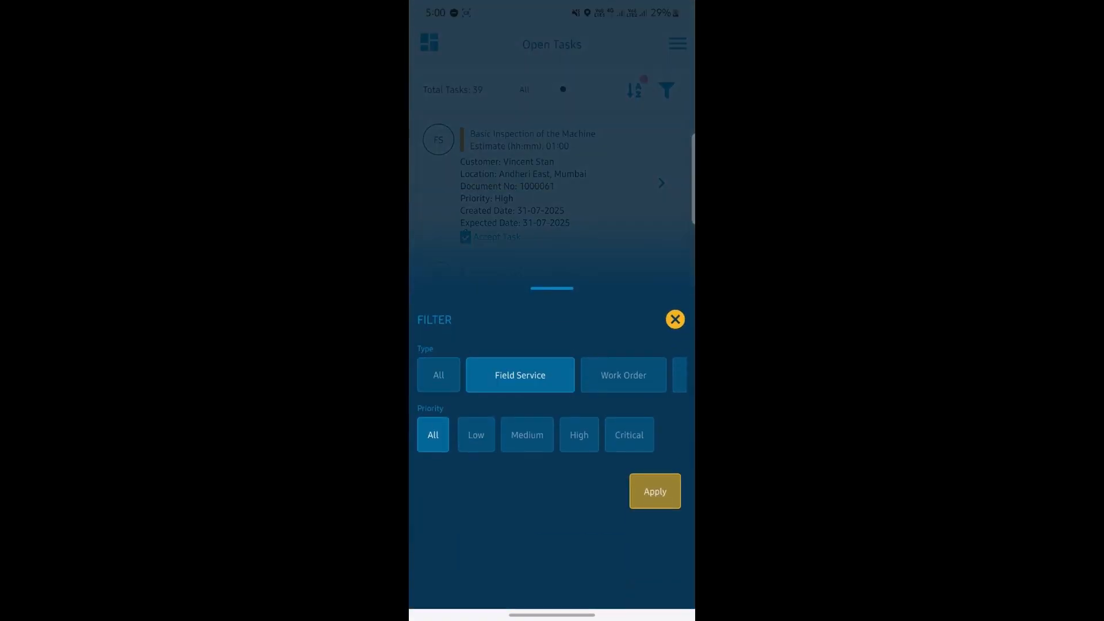
{"action": "left_click", "coordinate": [655, 491]}
{"action": "scroll", "coordinate": [614, 358], "scroll_direction": "down", "scroll_amount": 5}
{"action": "scroll", "coordinate": [614, 358], "scroll_direction": "up", "scroll_amount": 3}
Accept the newest field service task, Basic Inspection of the Machine, and open its details from the assigned tasks
{"action": "left_click", "coordinate": [489, 237]}
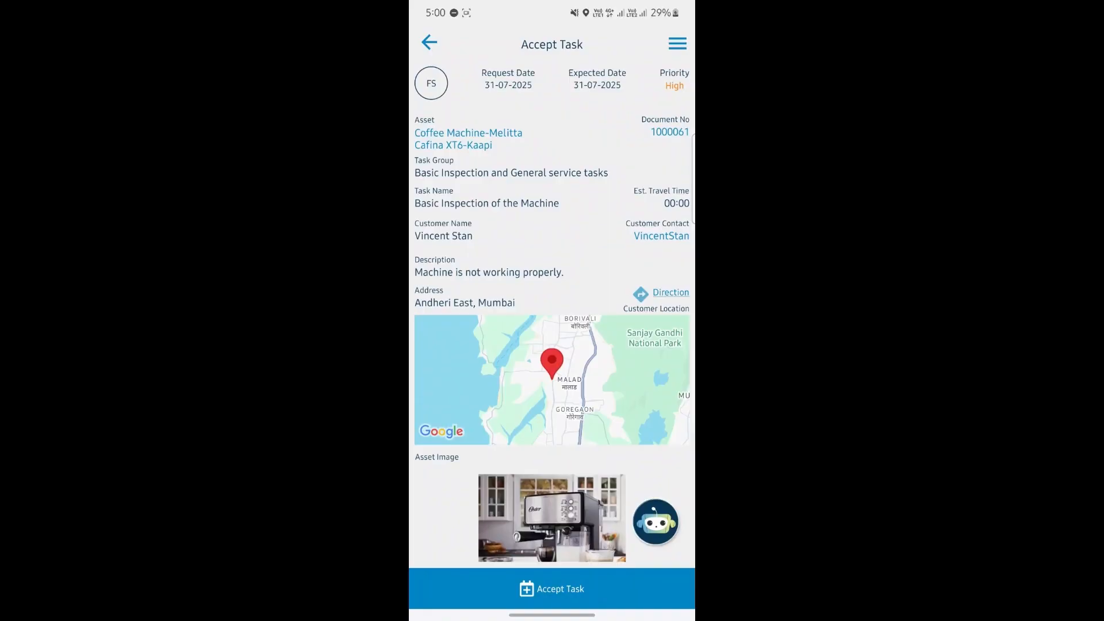
{"action": "left_click", "coordinate": [552, 589]}
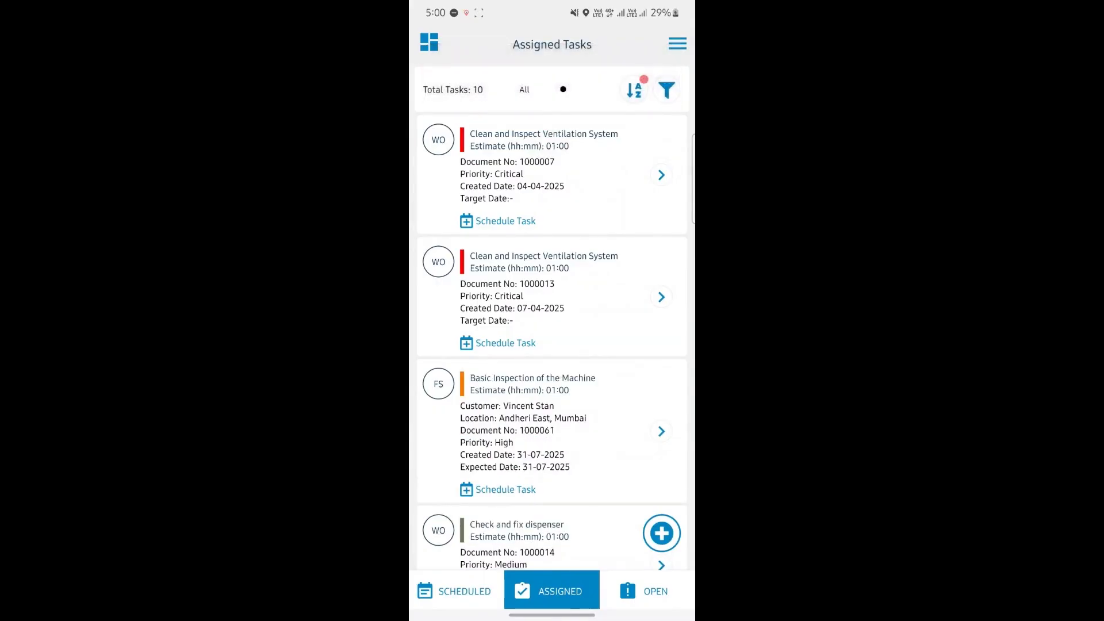
{"action": "left_click", "coordinate": [552, 429]}
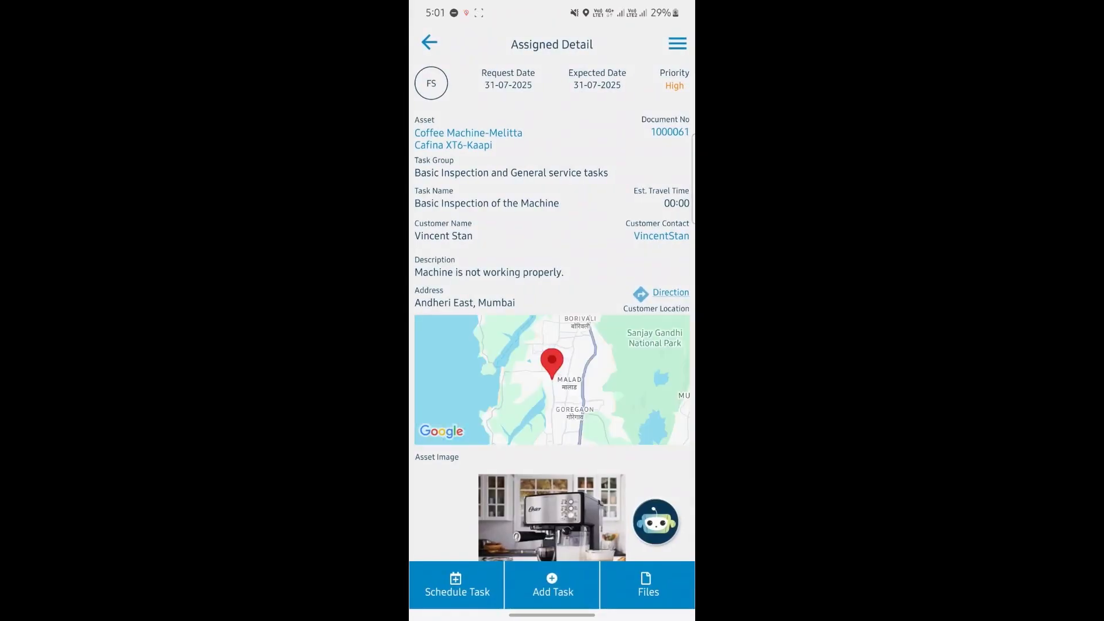
Add a day to the inspection task's schedule and try to submit a 05:00-06:00 slot on Thursday 31
{"action": "left_click", "coordinate": [457, 585]}
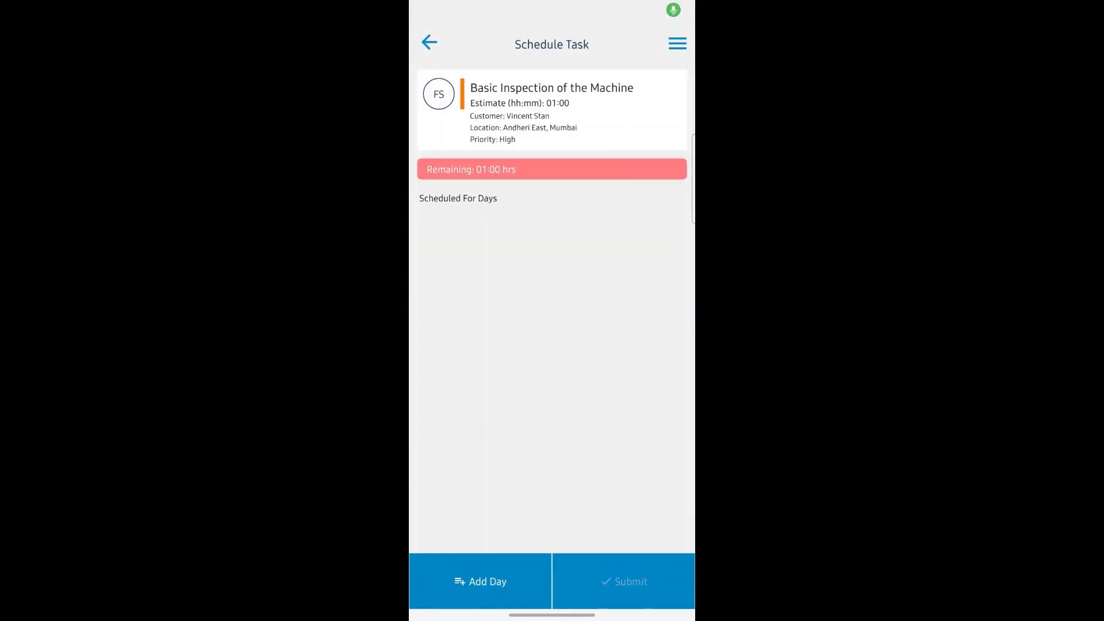
{"action": "left_click", "coordinate": [480, 582]}
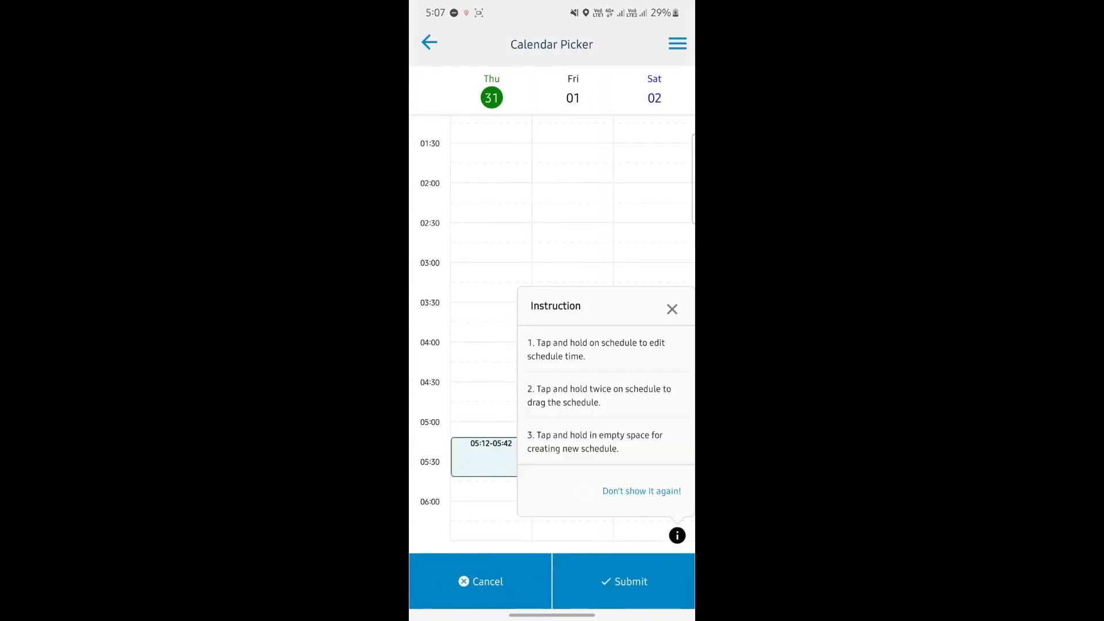
{"action": "left_click", "coordinate": [672, 310]}
{"action": "left_click_drag", "start_coordinate": [490, 456], "coordinate": [490, 500]}
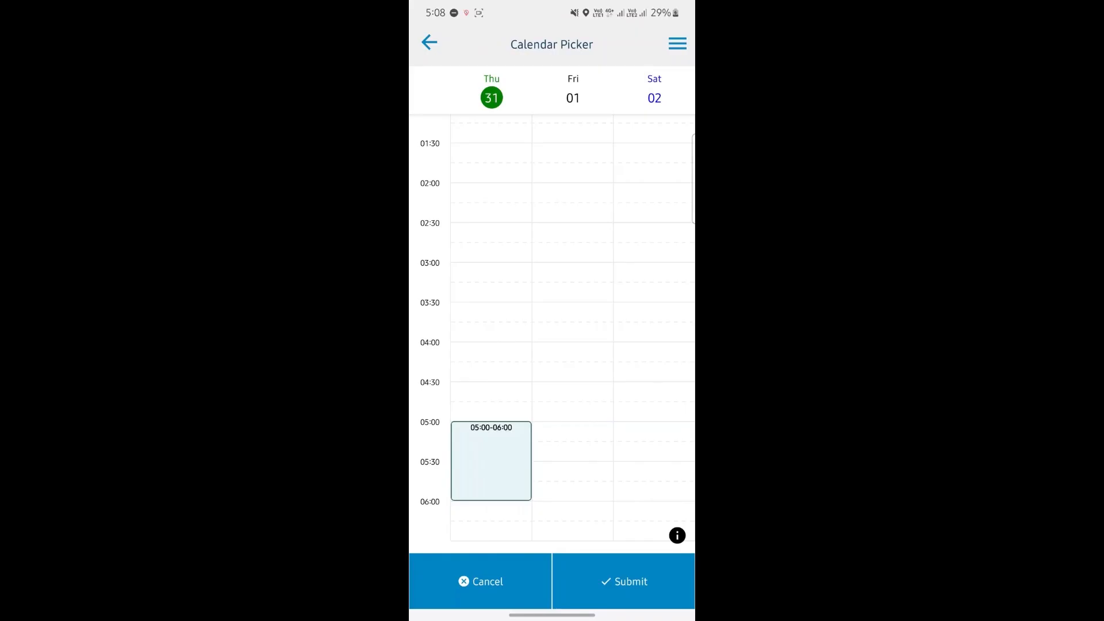
{"action": "mouse_move", "coordinate": [503, 464]}
{"action": "left_mouse_down"}
{"action": "mouse_move", "coordinate": [525, 256]}
{"action": "mouse_move", "coordinate": [500, 380]}
{"action": "mouse_move", "coordinate": [502, 446]}
{"action": "left_mouse_up"}
{"action": "left_click", "coordinate": [651, 587]}
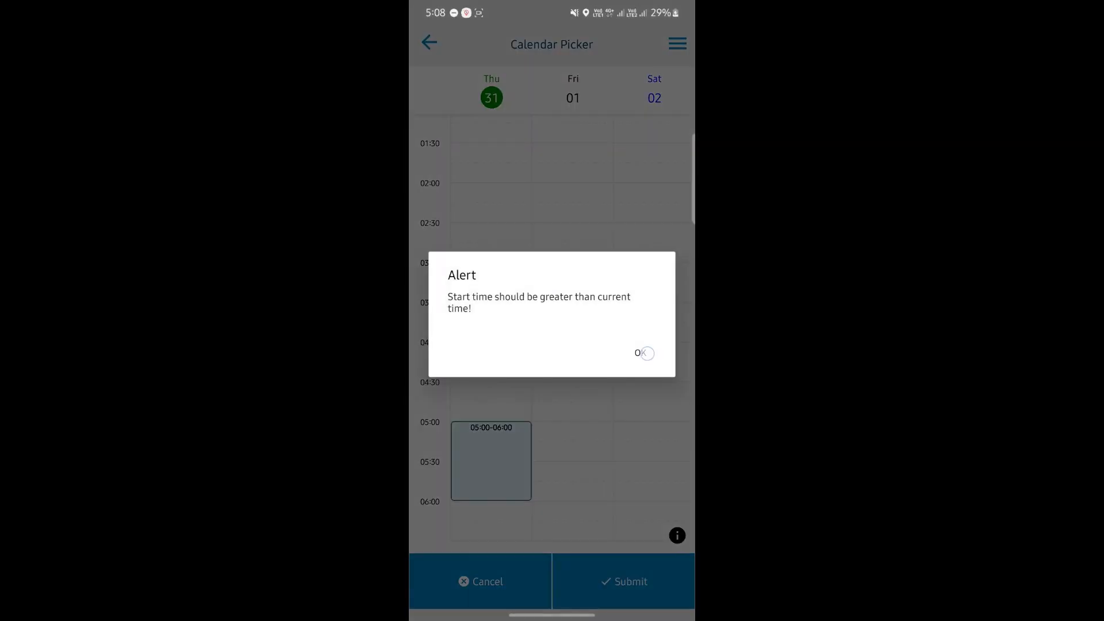
{"action": "left_click", "coordinate": [644, 353]}
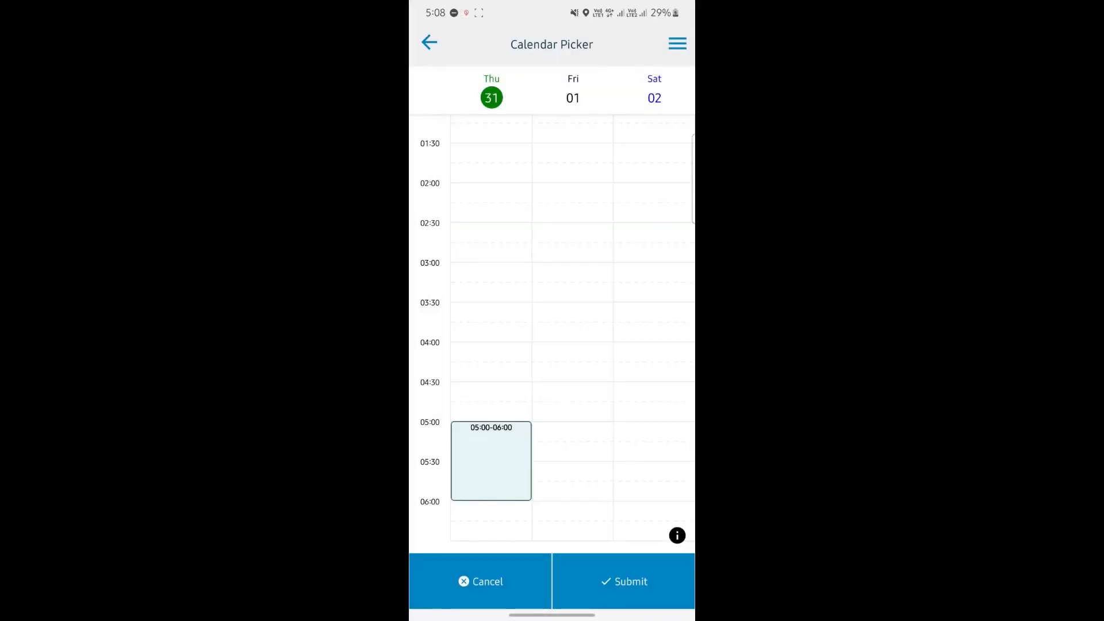
Move the one-hour slot on 31 July to a 5:10 PM start and submit the schedule
{"action": "left_click", "coordinate": [492, 440]}
{"action": "left_click", "coordinate": [624, 581]}
{"action": "left_click", "coordinate": [624, 582]}
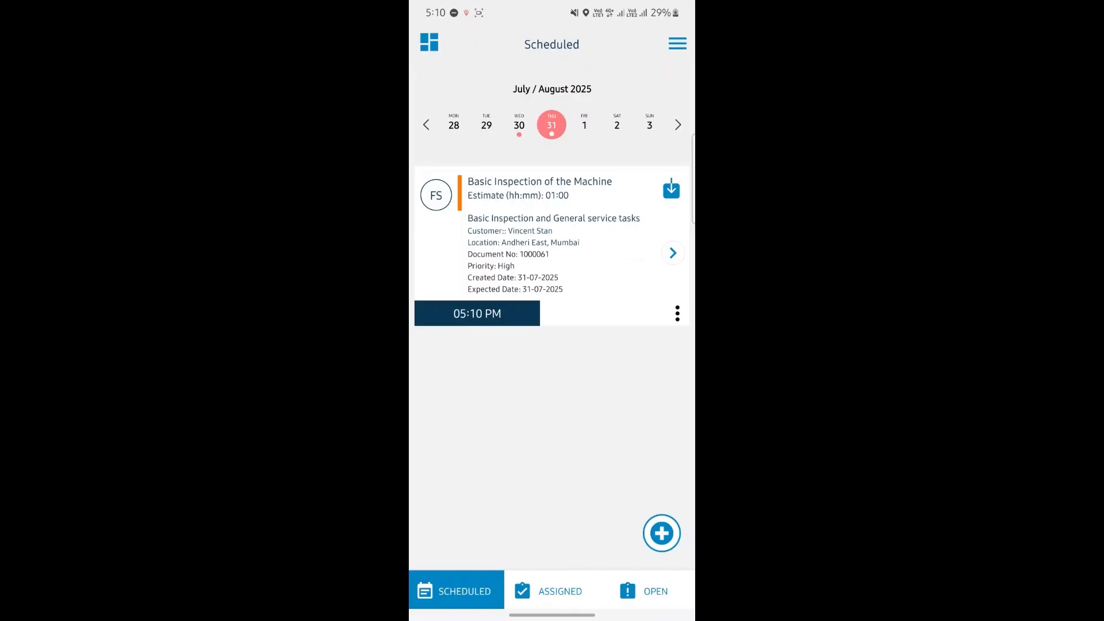
Proceed with the scheduled inspection task, confirm that the listed tools and spare parts are carried, and start travel
{"action": "left_click", "coordinate": [596, 243]}
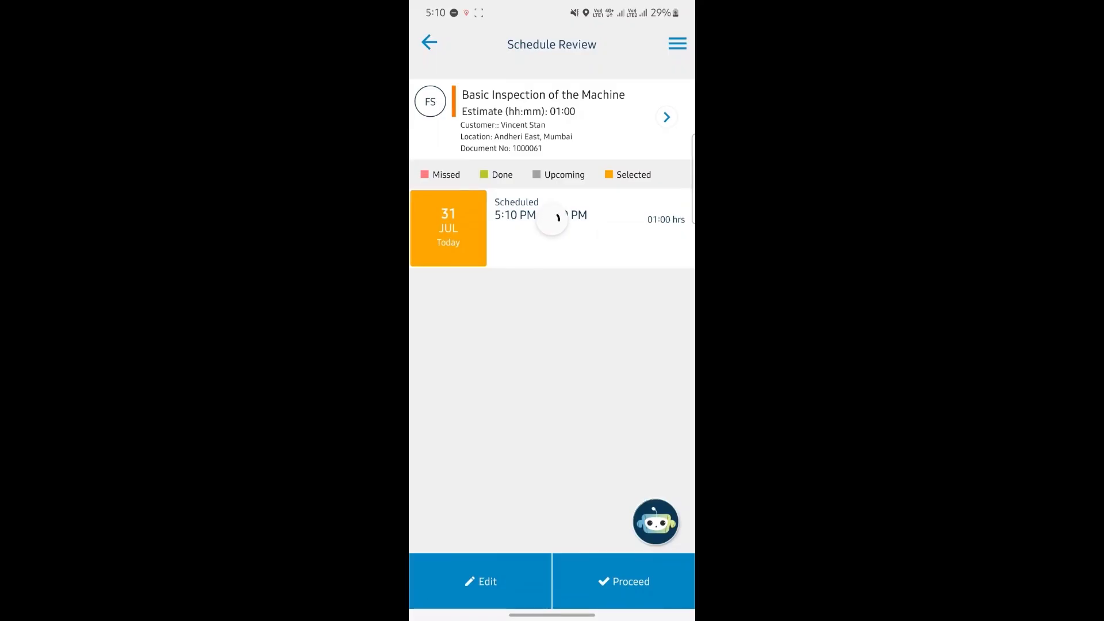
{"action": "left_click", "coordinate": [624, 582]}
{"action": "scroll", "coordinate": [552, 345], "scroll_direction": "down", "scroll_amount": 3}
{"action": "left_click", "coordinate": [552, 589]}
{"action": "left_click", "coordinate": [610, 153]}
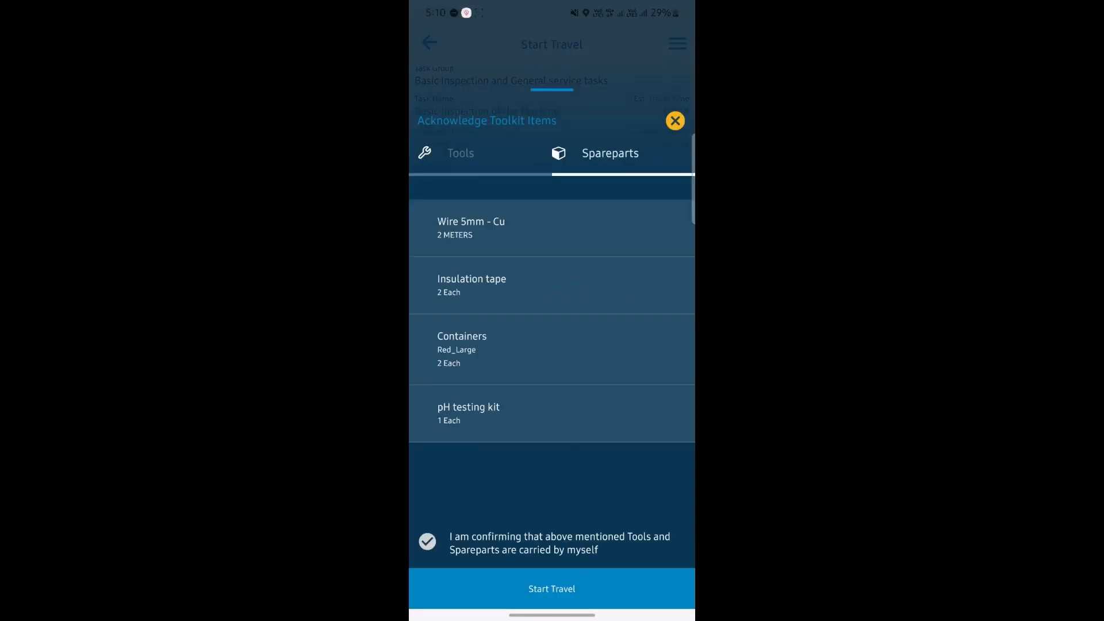
{"action": "left_click", "coordinate": [427, 542]}
{"action": "left_click", "coordinate": [552, 589]}
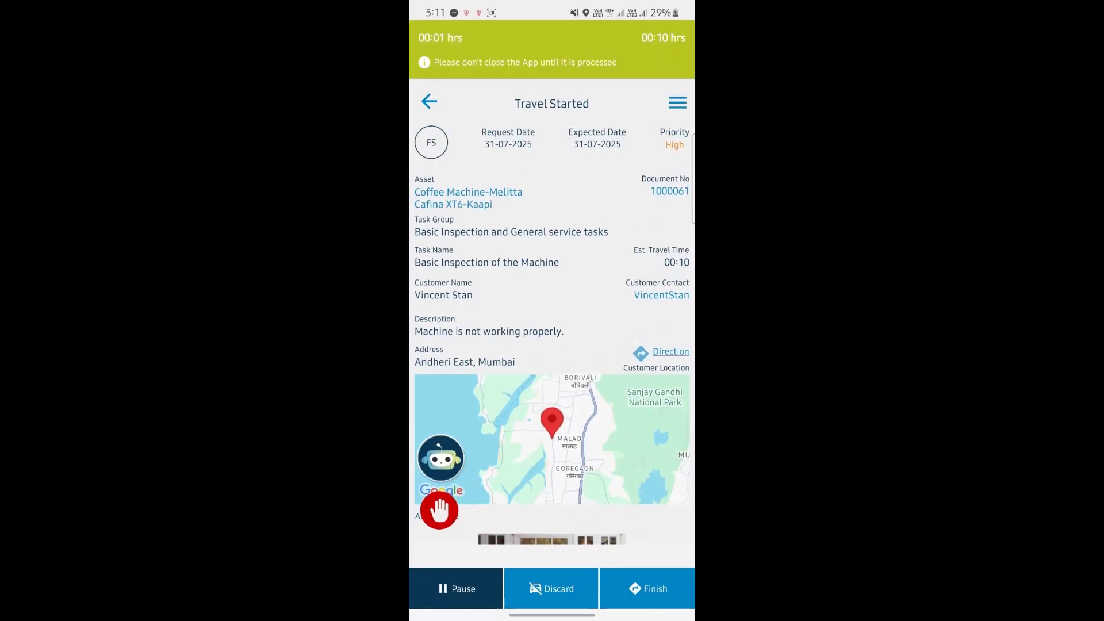
Finish the travel to the customer, confirm it, and start the inspection task
{"action": "left_click", "coordinate": [649, 589]}
{"action": "left_click", "coordinate": [643, 353]}
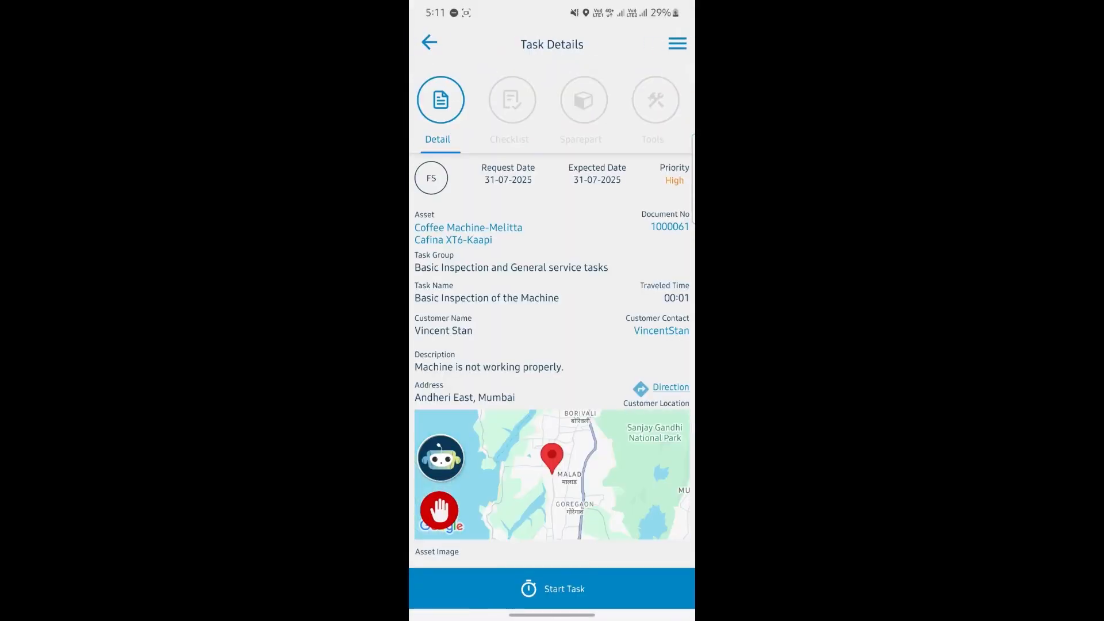
{"action": "left_click", "coordinate": [552, 589]}
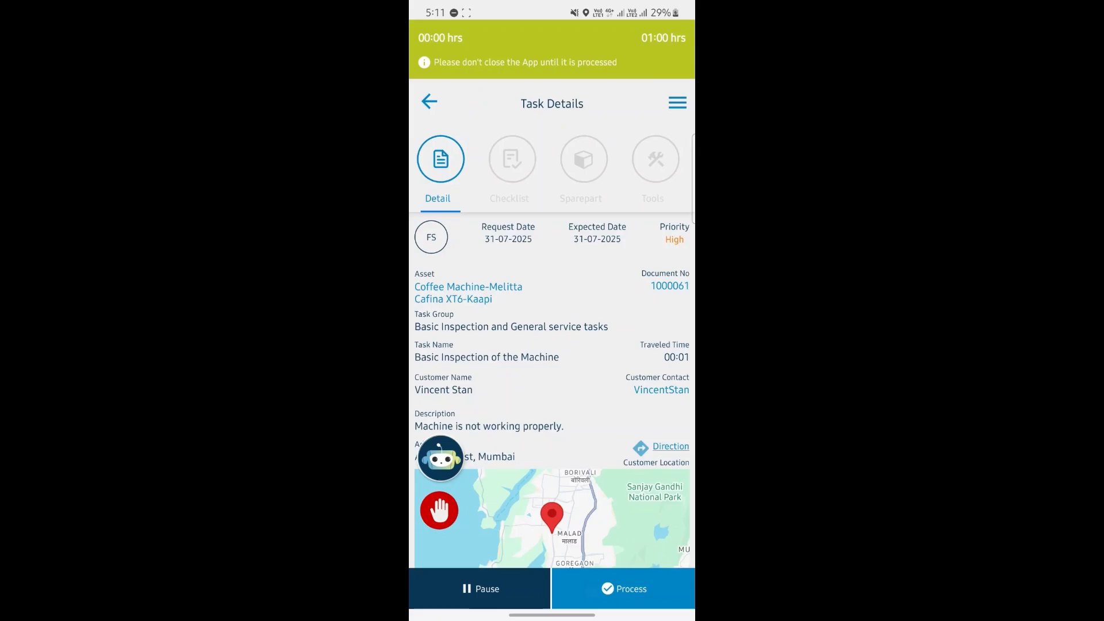
Record the task's spare part quantities: 1 pH testing kit, 2 Wire 5mm - Cu, 2 Containers and 2 Insulation tape
{"action": "left_click", "coordinate": [512, 160]}
{"action": "left_click", "coordinate": [584, 159]}
{"action": "scroll", "coordinate": [658, 360], "scroll_direction": "down", "scroll_amount": 1}
{"action": "scroll", "coordinate": [658, 360], "scroll_direction": "up", "scroll_amount": 1}
{"action": "left_click", "coordinate": [669, 270]}
{"action": "left_click", "coordinate": [552, 589]}
{"action": "scroll", "coordinate": [575, 402], "scroll_direction": "down", "scroll_amount": 2}
{"action": "left_click", "coordinate": [666, 365]}
{"action": "left_click", "coordinate": [584, 586]}
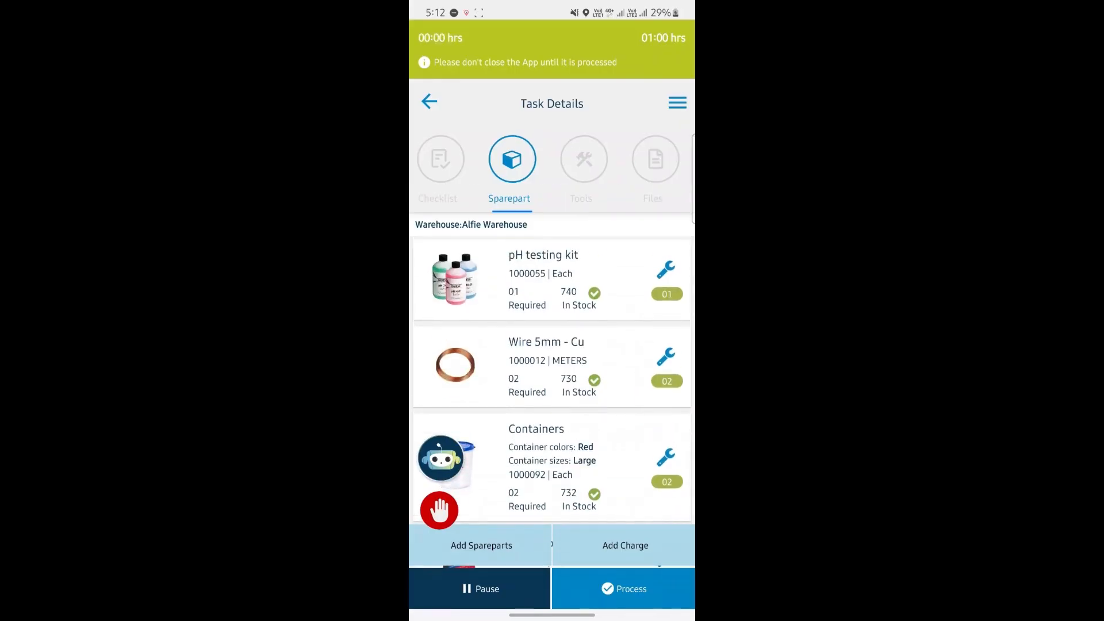
Complete the task's checklist with the actual results "Check" for the damage check and "Replaced" for the damaged components
{"action": "left_click", "coordinate": [516, 178]}
{"action": "left_click", "coordinate": [598, 247]}
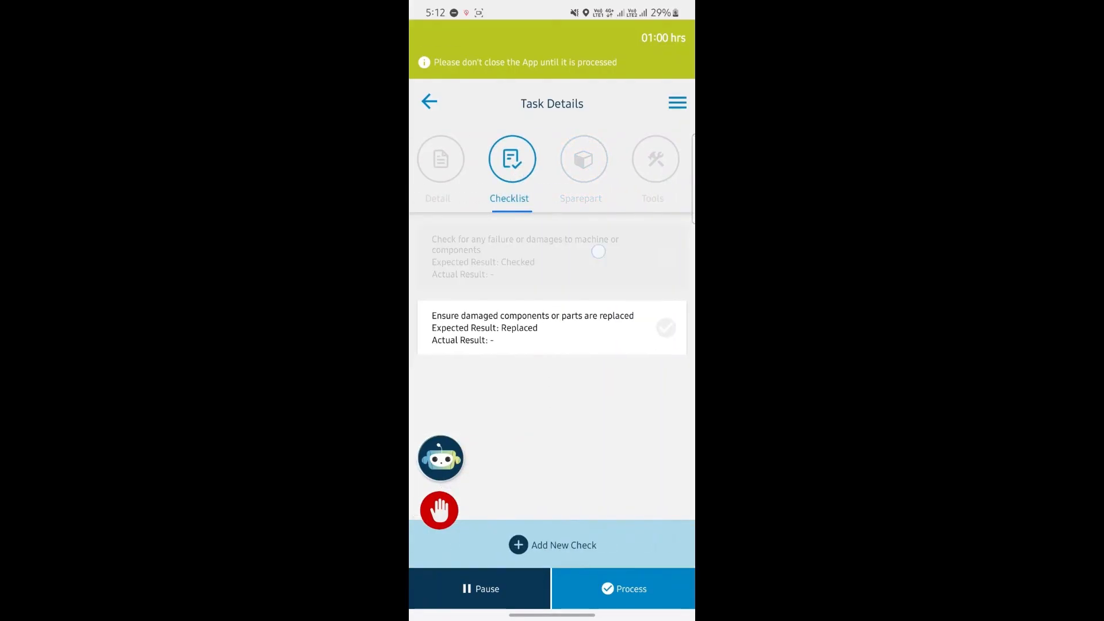
{"action": "type", "text": "Check"}
{"action": "left_click", "coordinate": [653, 579]}
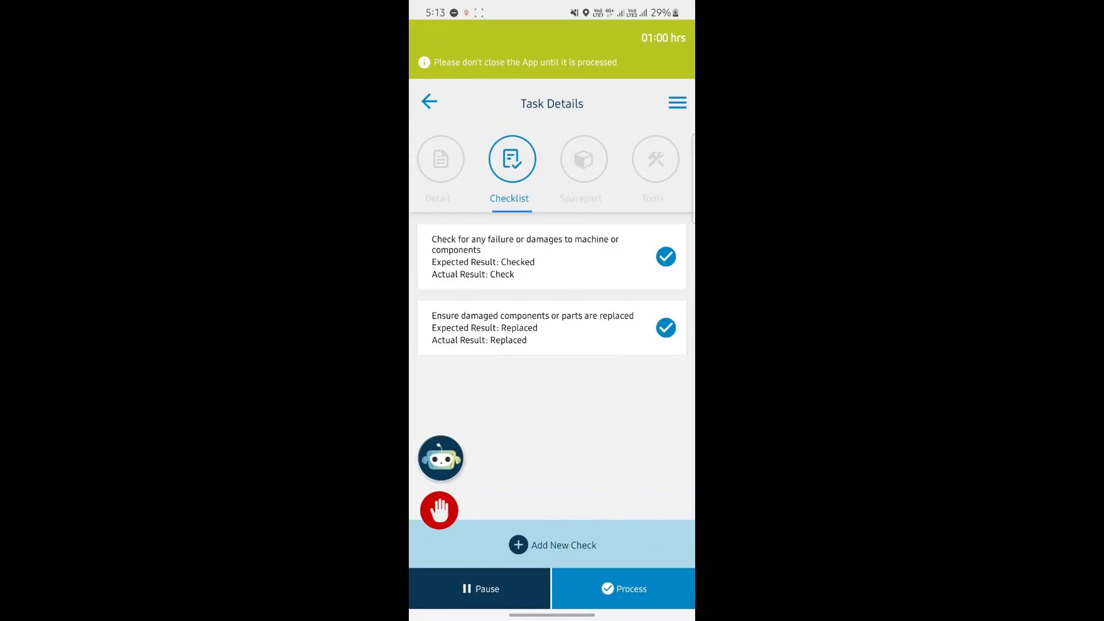
Review the task's spare parts, tools and files, and return to its general details
{"action": "left_click", "coordinate": [584, 159]}
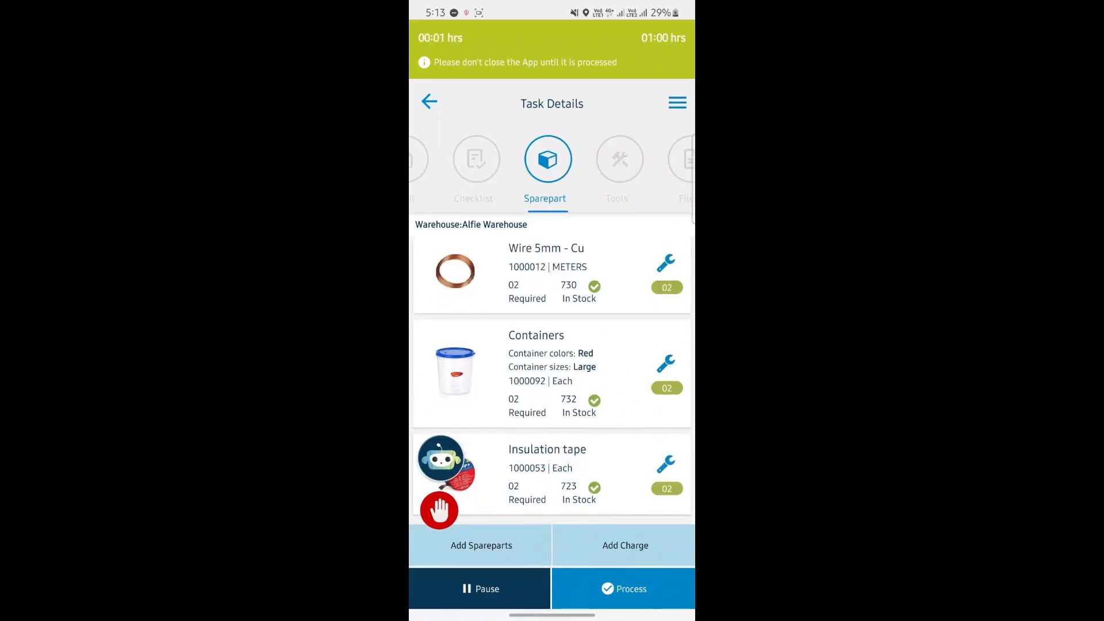
{"action": "scroll", "coordinate": [641, 480], "scroll_direction": "up", "scroll_amount": 2}
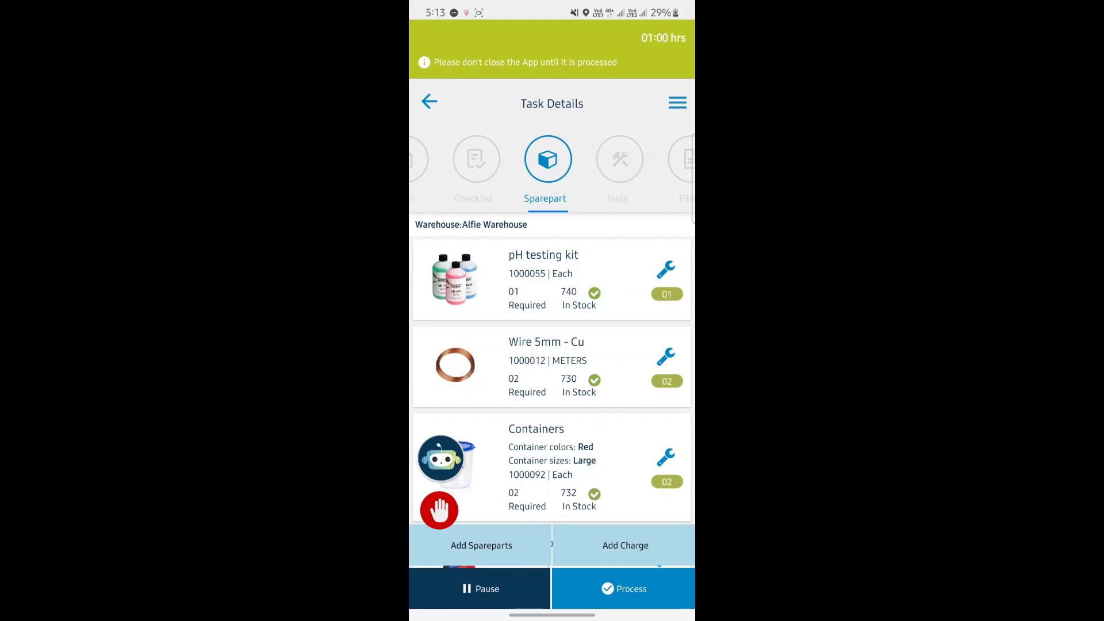
{"action": "left_click", "coordinate": [620, 160]}
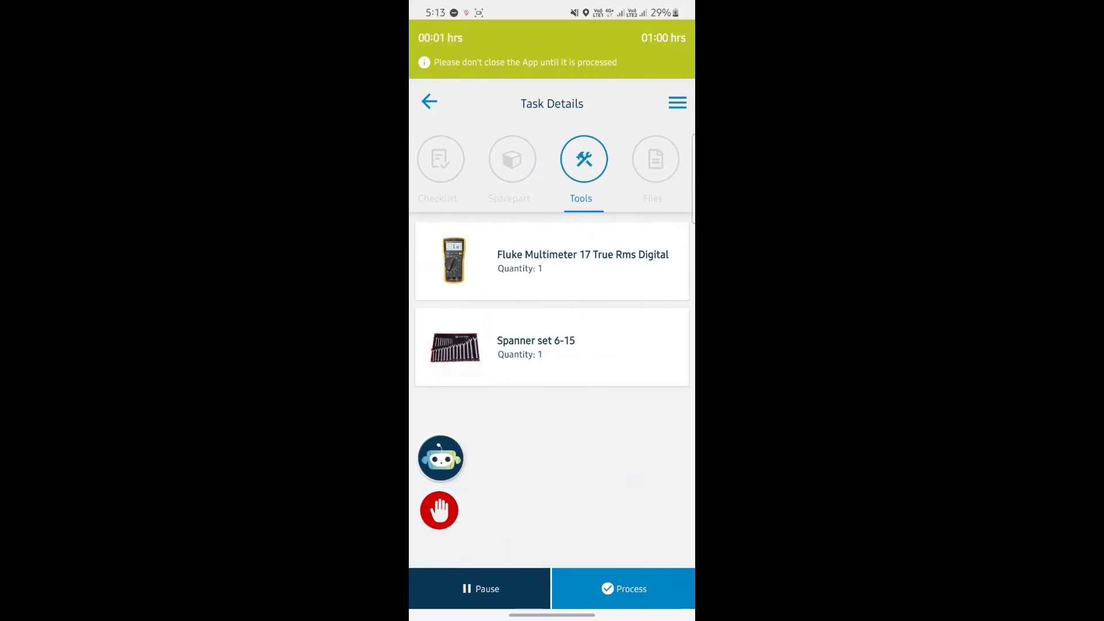
{"action": "left_click", "coordinate": [655, 160]}
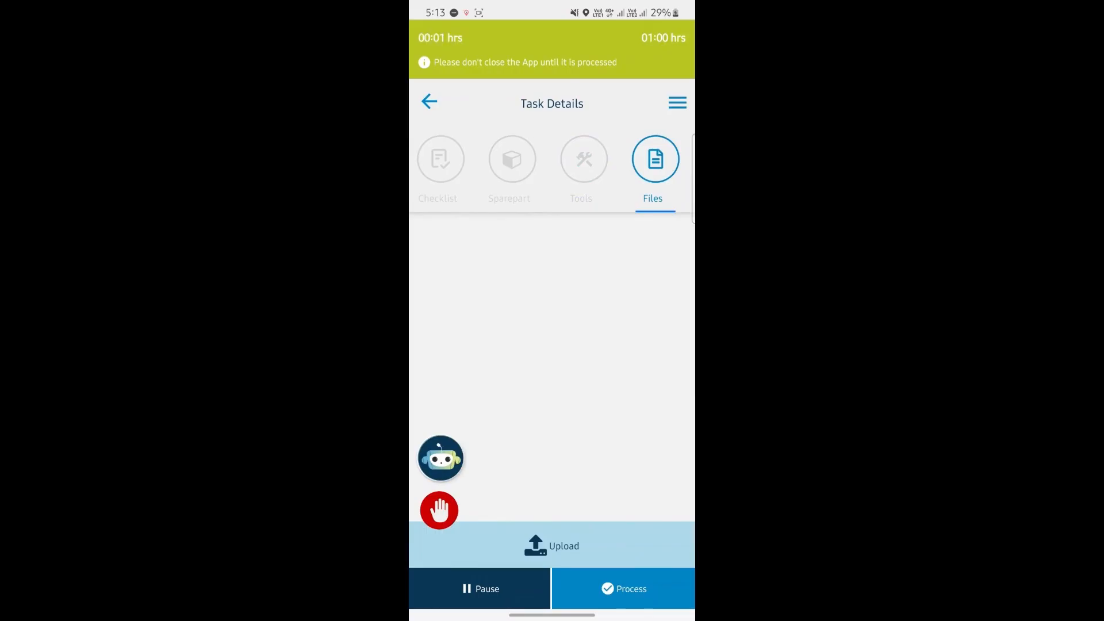
{"action": "left_click_drag", "start_coordinate": [507, 167], "coordinate": [621, 167]}
{"action": "left_click", "coordinate": [440, 159]}
{"action": "left_click_drag", "start_coordinate": [627, 421], "coordinate": [622, 460]}
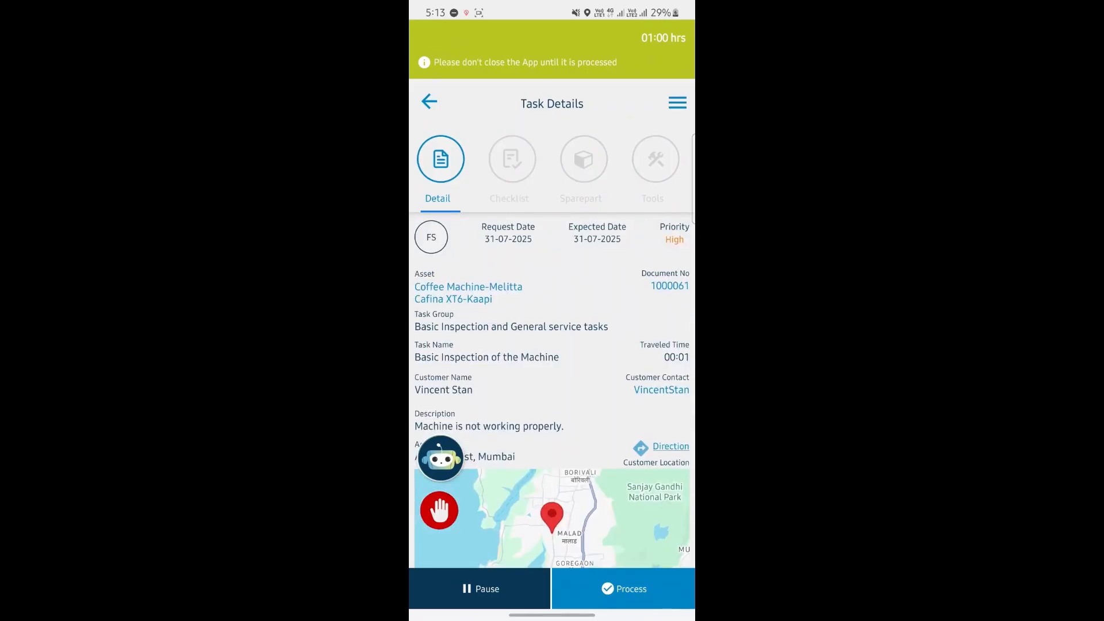
Process the inspection task and mark it completed with cause code Natural Deterioration and the completion note "Completed and checked"
{"action": "left_click", "coordinate": [624, 588]}
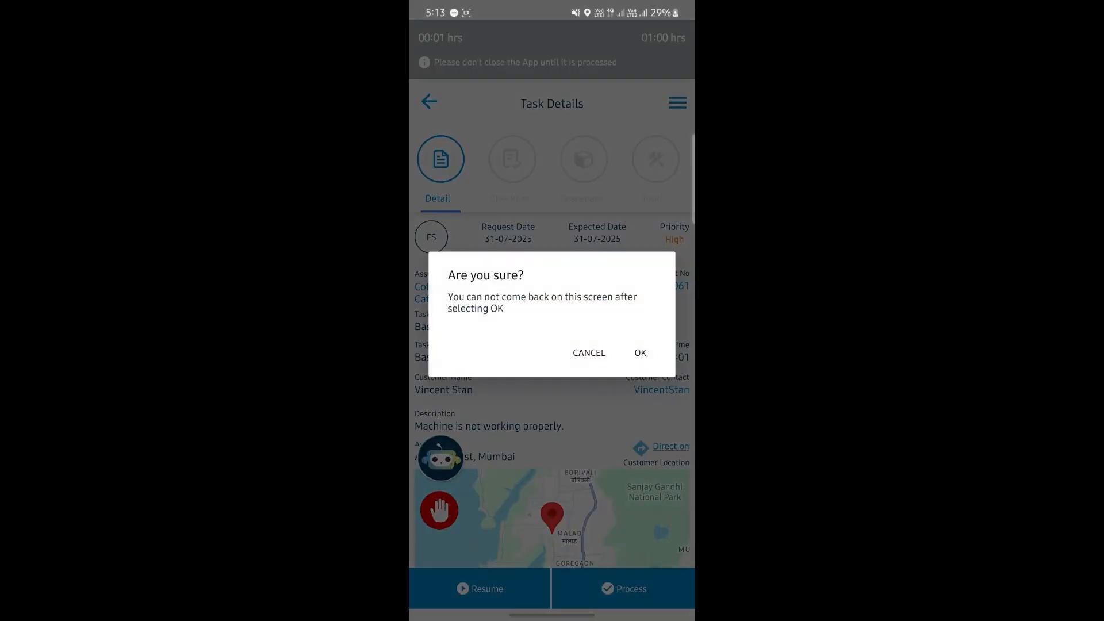
{"action": "left_click", "coordinate": [641, 353]}
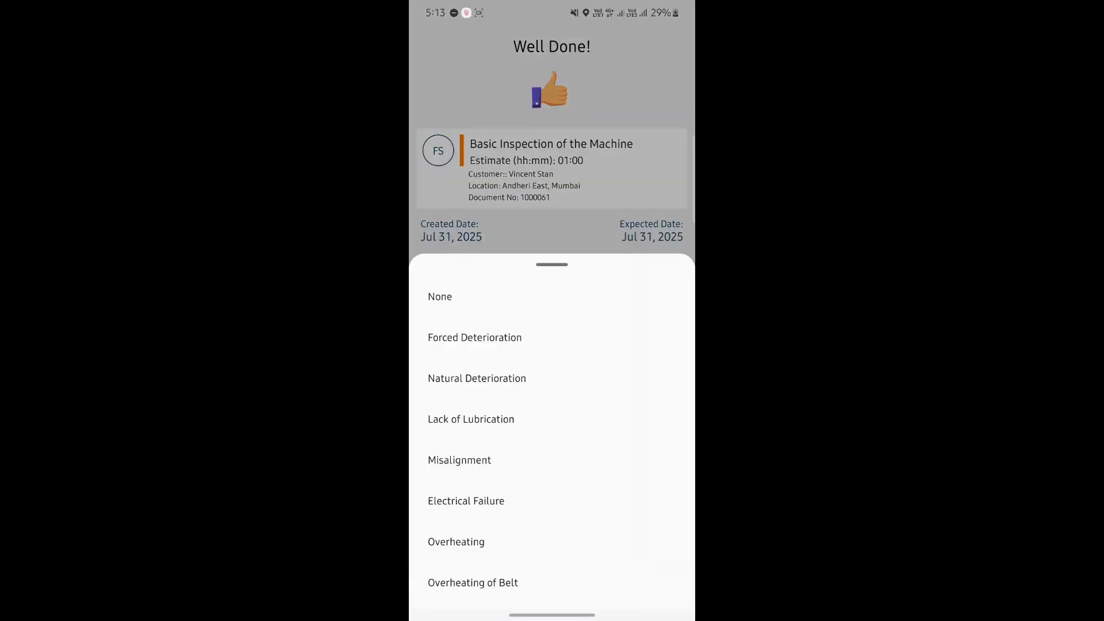
{"action": "left_click", "coordinate": [555, 376]}
{"action": "left_click", "coordinate": [579, 481]}
{"action": "type", "text": "Com"}
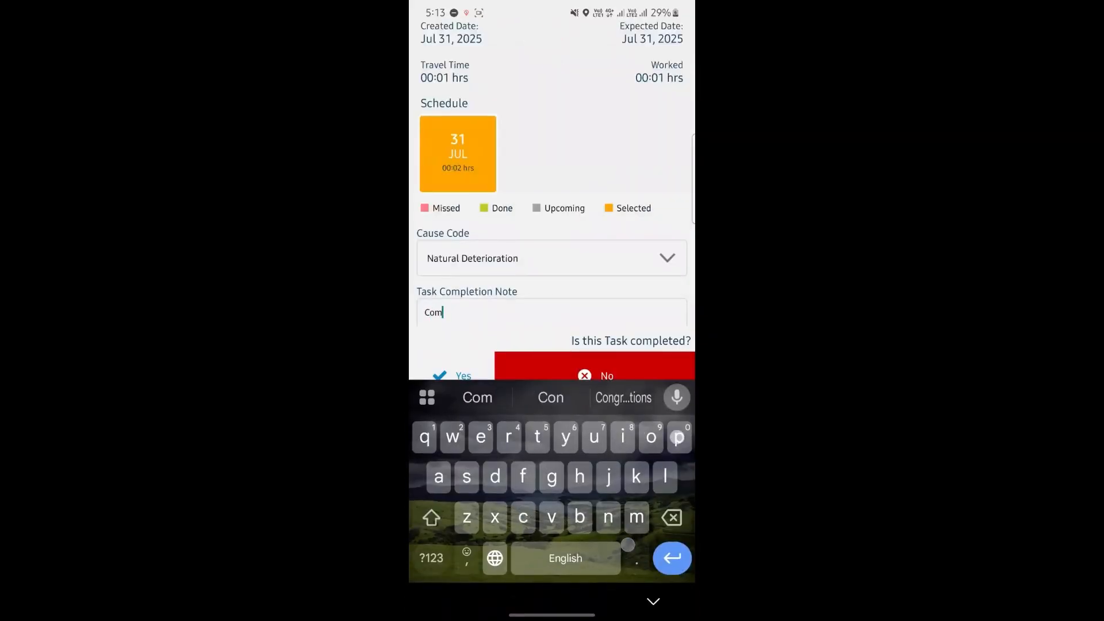
{"action": "type", "text": "pleted and checked"}
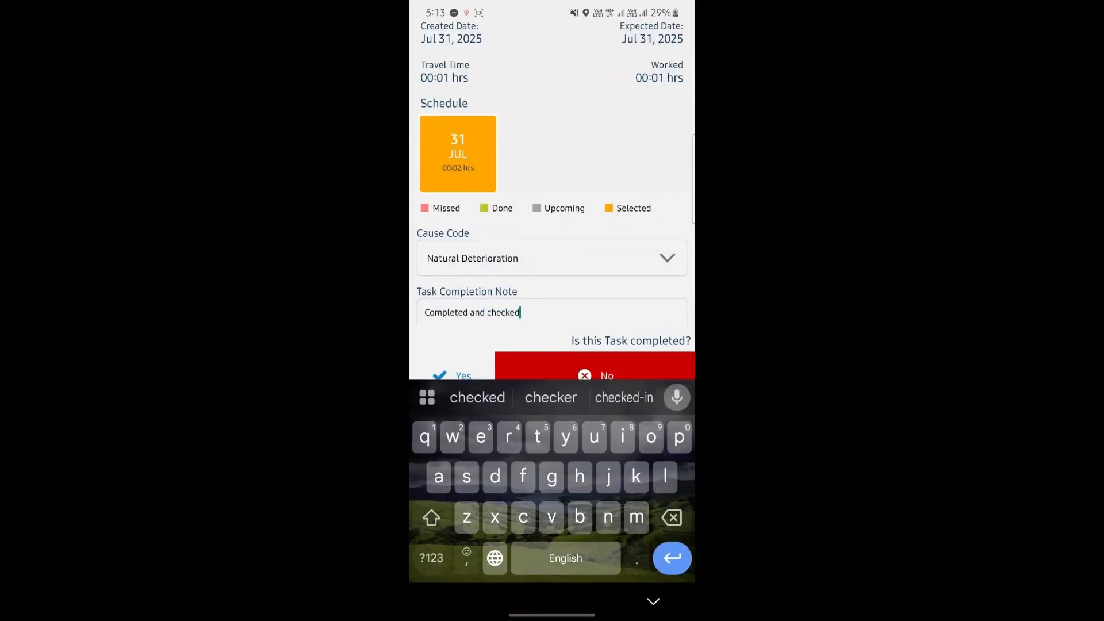
{"action": "left_click", "coordinate": [653, 602]}
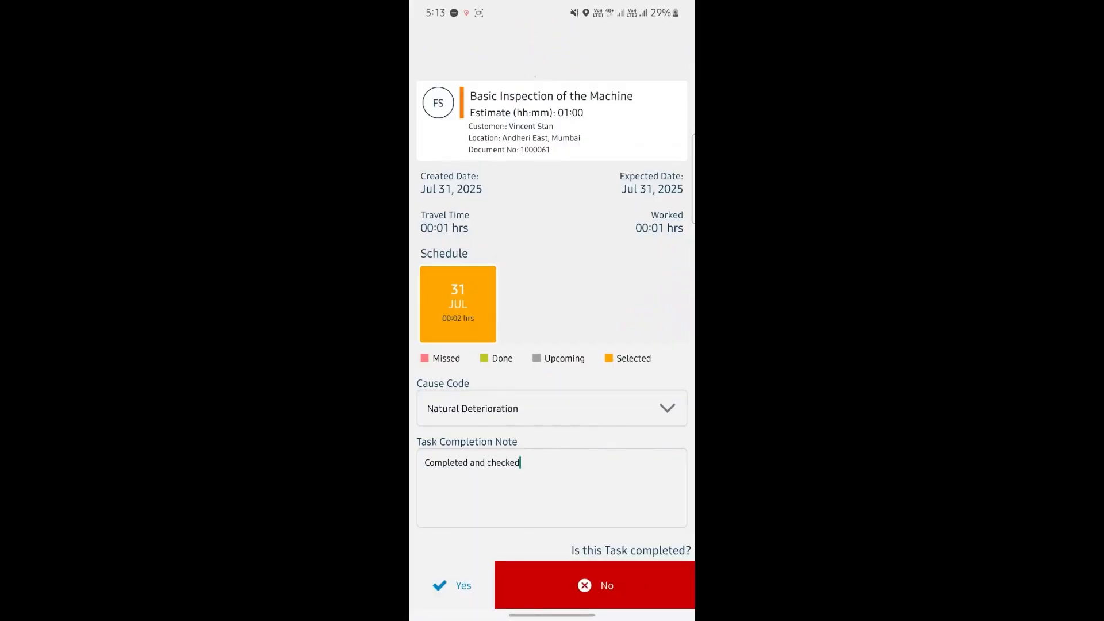
{"action": "left_click", "coordinate": [452, 586]}
{"action": "left_click", "coordinate": [641, 352]}
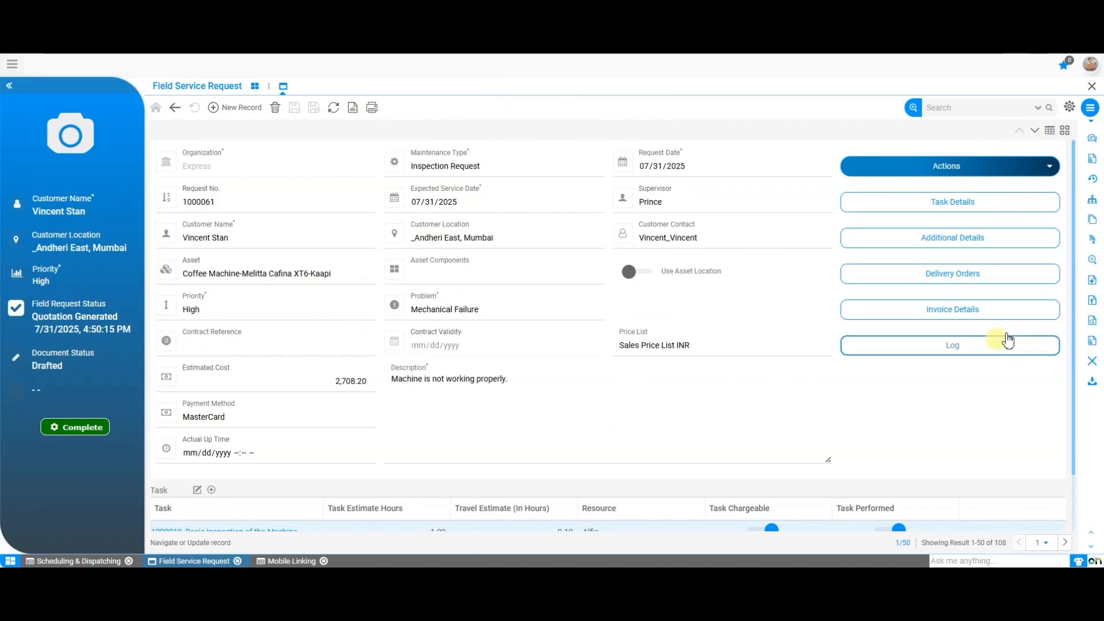
Switch to the desktop Field Service Request and review the task's details, completion notes and checklist results
{"action": "left_click", "coordinate": [970, 204]}
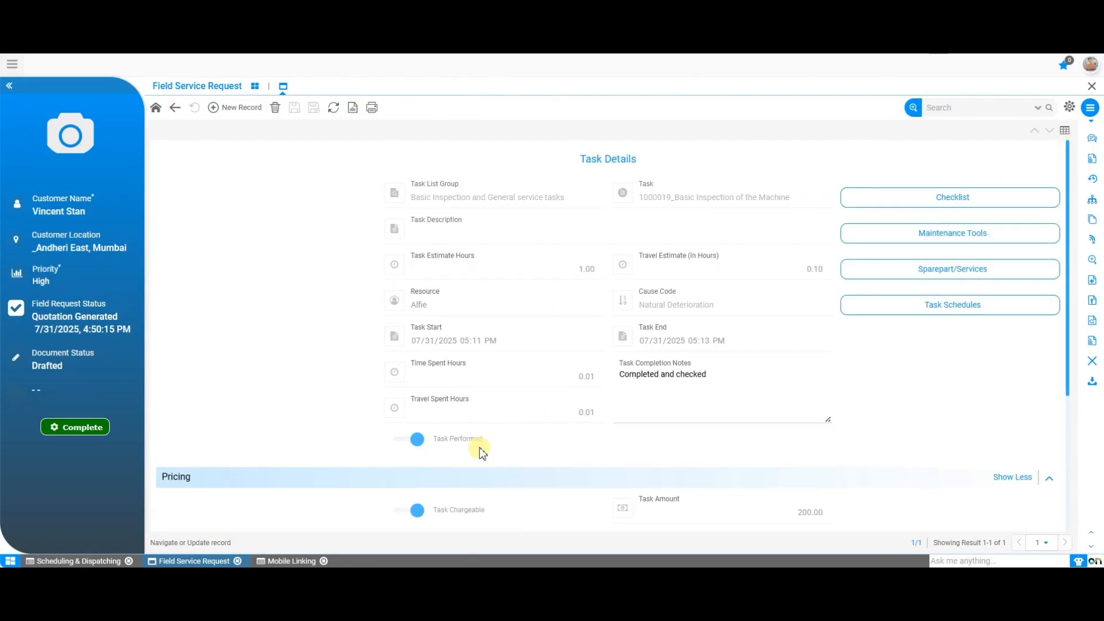
{"action": "scroll", "coordinate": [507, 385], "scroll_direction": "down", "scroll_amount": 3}
{"action": "scroll", "coordinate": [506, 385], "scroll_direction": "up", "scroll_amount": 3}
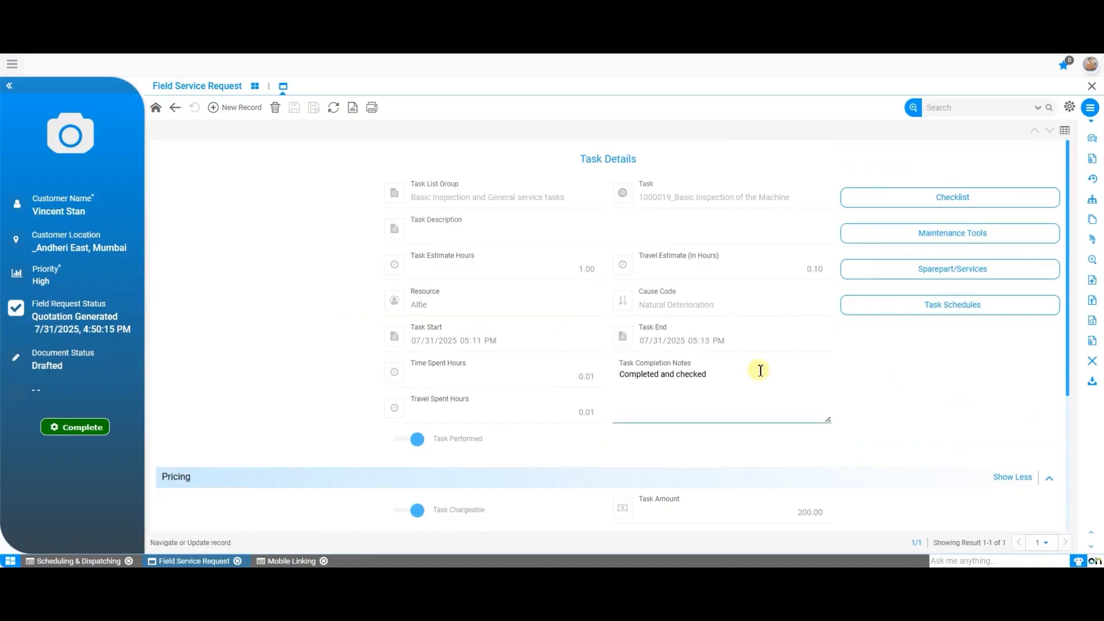
{"action": "left_click", "coordinate": [967, 202]}
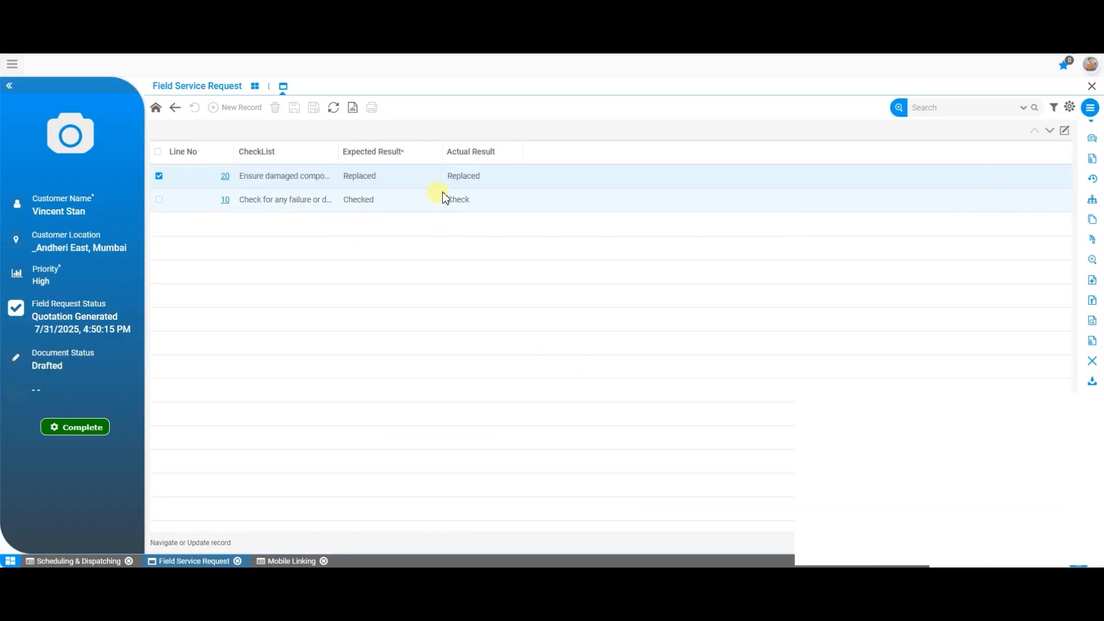
{"action": "left_click", "coordinate": [175, 108]}
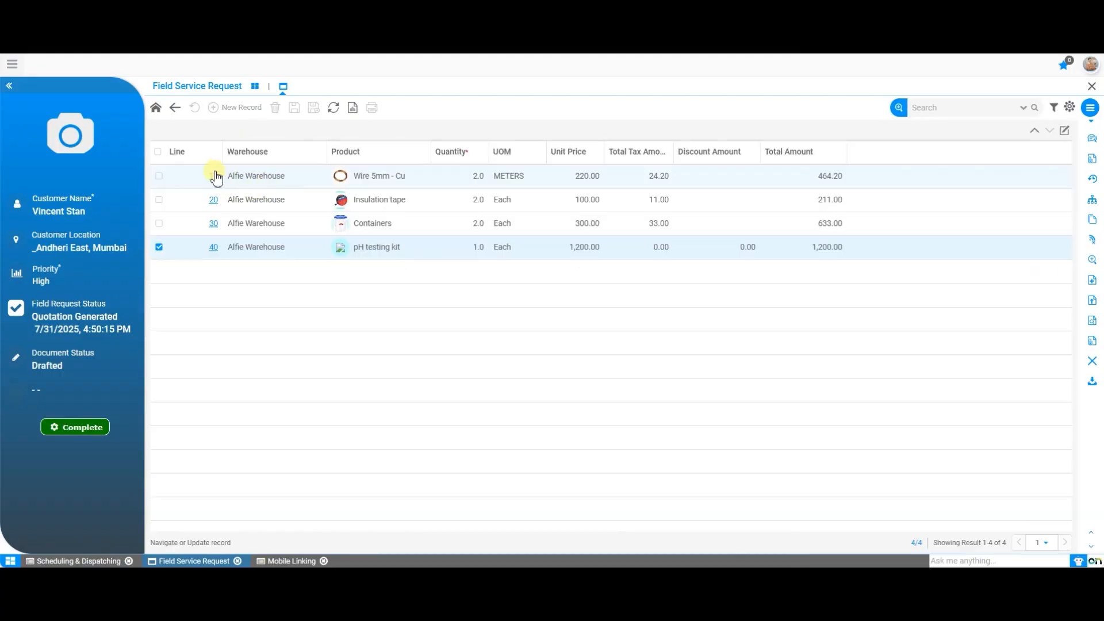
Review the task's spare part lines from Wire 5mm - Cu to the pH testing kit, including the wire's pricing and references
{"action": "left_click", "coordinate": [217, 175]}
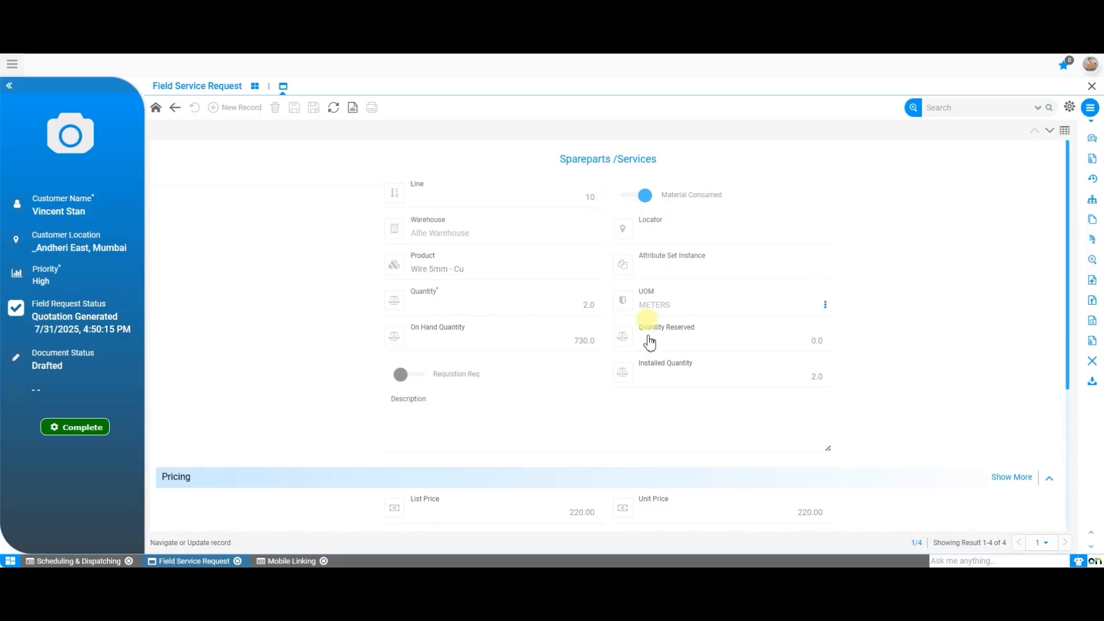
{"action": "scroll", "coordinate": [624, 426], "scroll_direction": "down", "scroll_amount": 4}
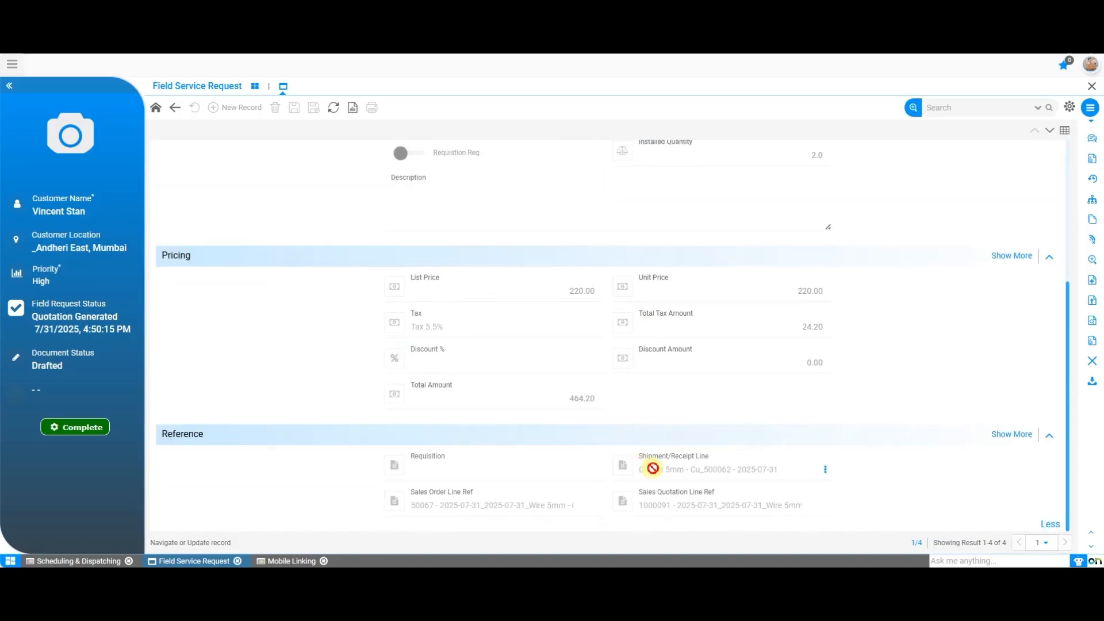
{"action": "scroll", "coordinate": [758, 469], "scroll_direction": "up", "scroll_amount": 4}
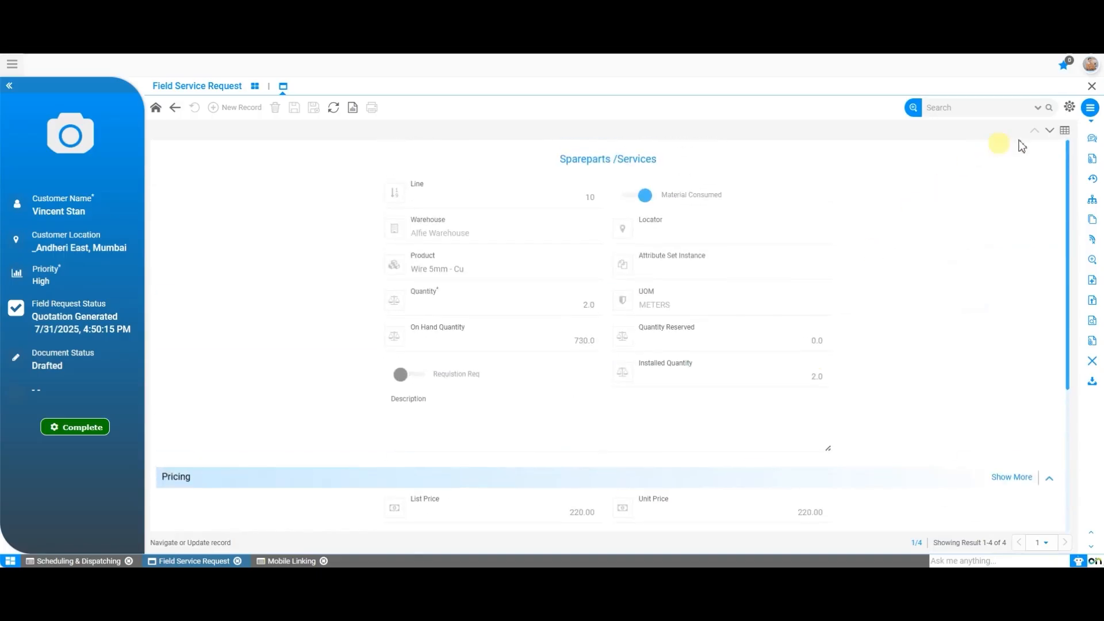
{"action": "left_click", "coordinate": [1051, 132]}
{"action": "left_click", "coordinate": [1051, 133]}
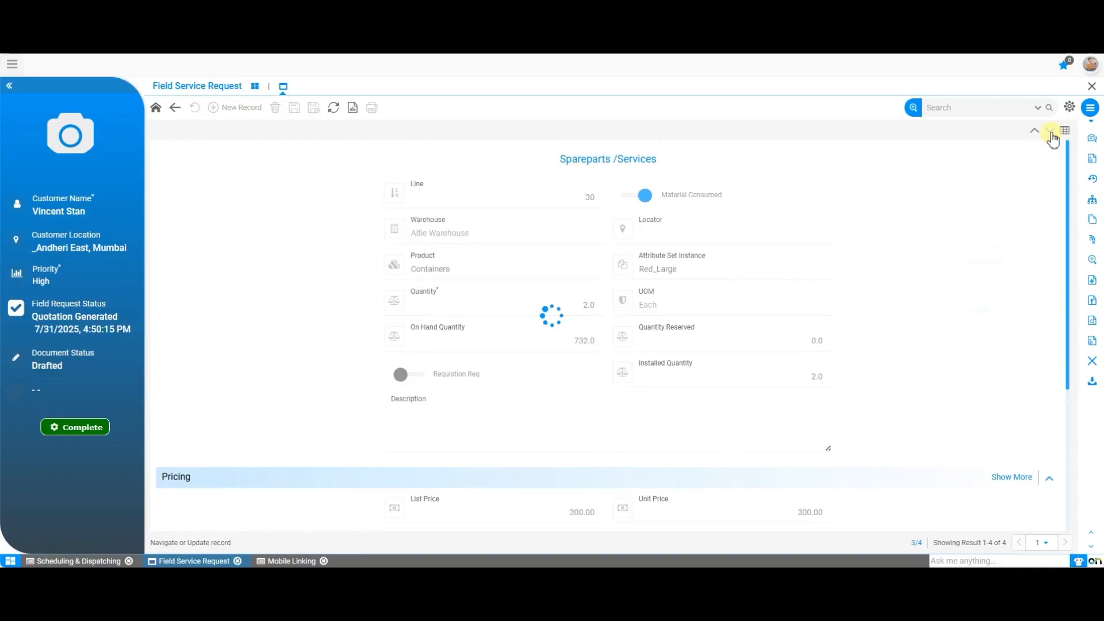
{"action": "left_click", "coordinate": [174, 107]}
Examine the task schedule's actual work and travel times in the single-record view, and return to the main request
{"action": "left_click", "coordinate": [978, 308]}
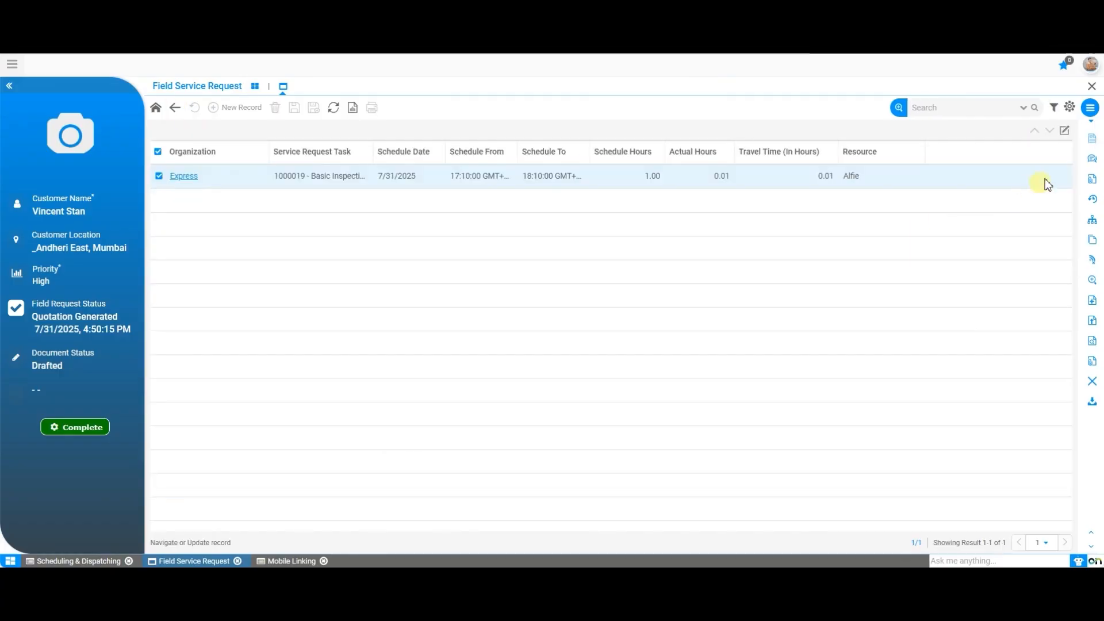
{"action": "left_click", "coordinate": [1064, 131]}
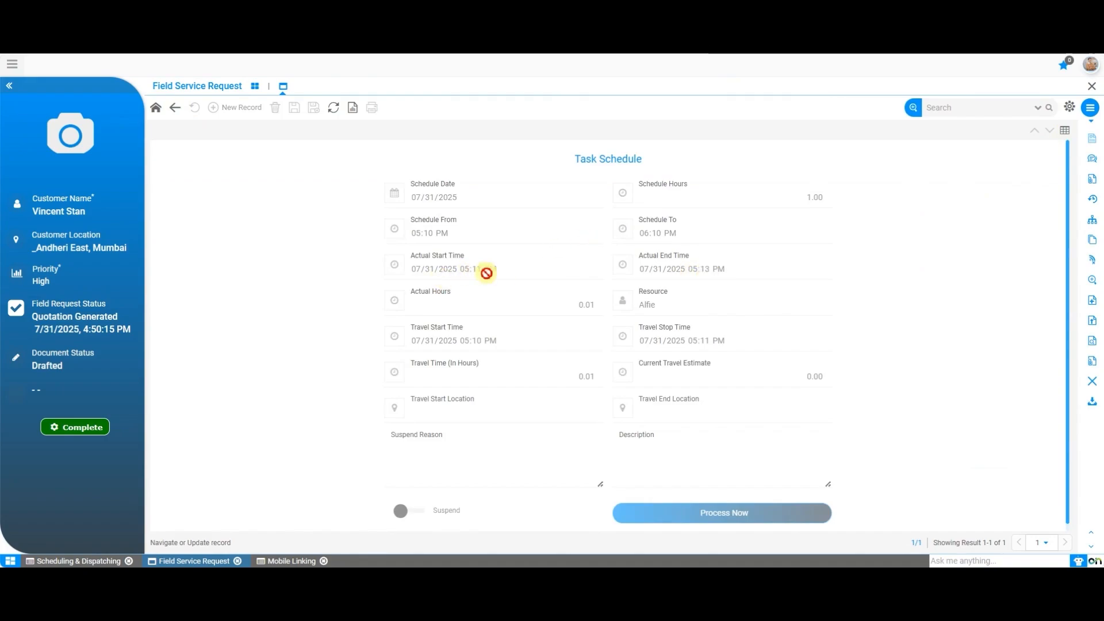
{"action": "left_click", "coordinate": [178, 109]}
{"action": "left_click", "coordinate": [179, 110]}
{"action": "left_click", "coordinate": [180, 110]}
{"action": "left_click", "coordinate": [179, 109]}
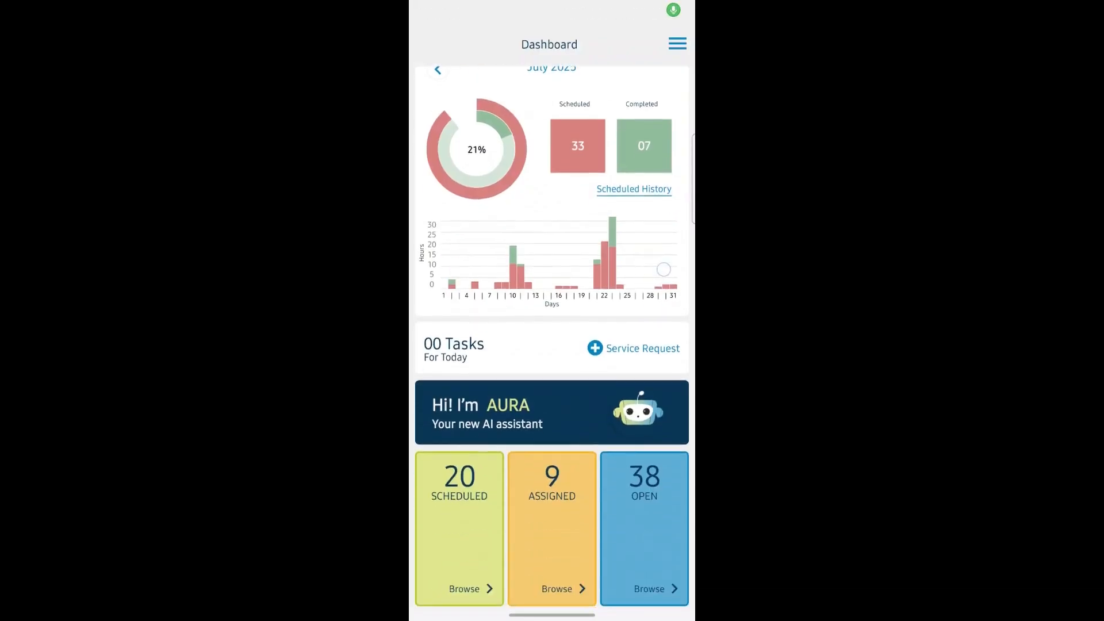
{"action": "scroll", "coordinate": [664, 269], "scroll_direction": "up", "scroll_amount": 2}
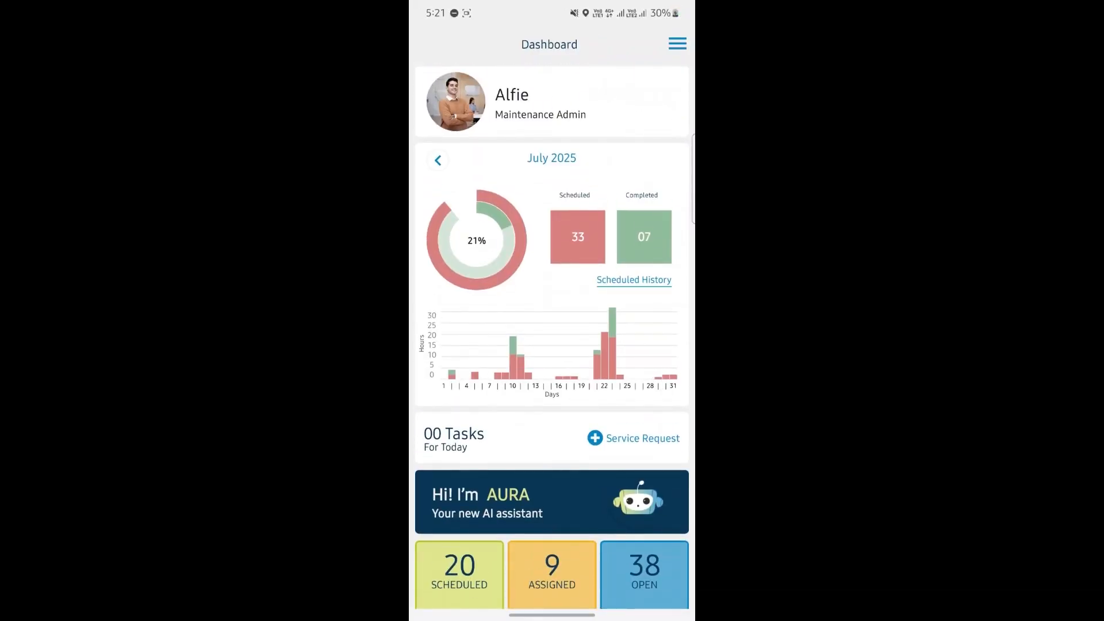
Switch to the mobile app, search documents for number 61, and open the coffee machine Inspection Request
{"action": "left_click", "coordinate": [678, 44]}
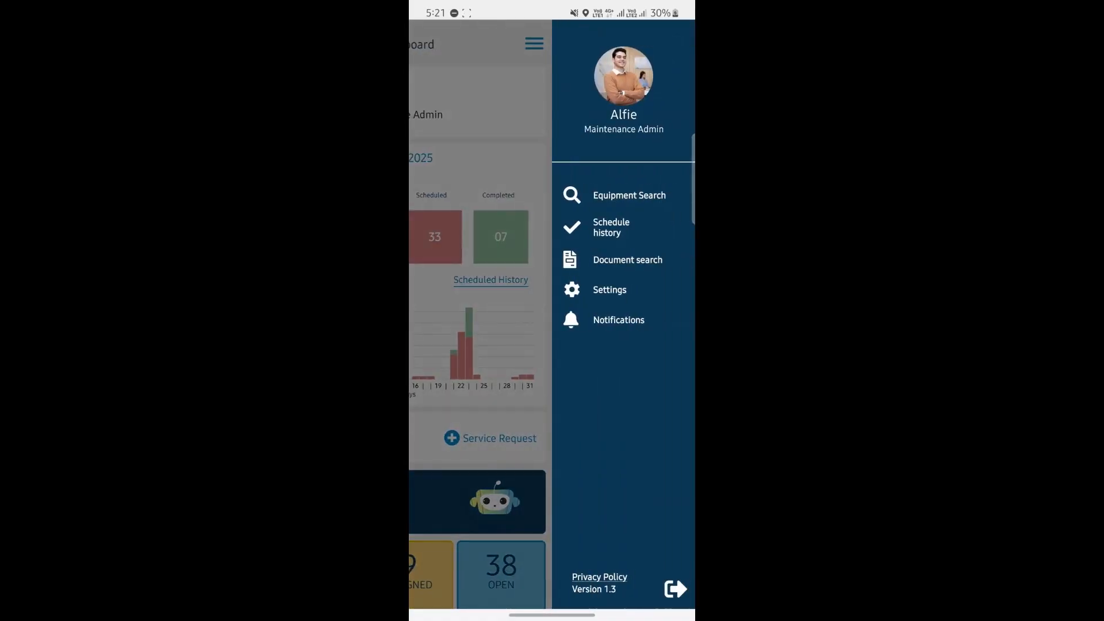
{"action": "left_click", "coordinate": [643, 258]}
{"action": "left_click", "coordinate": [572, 70]}
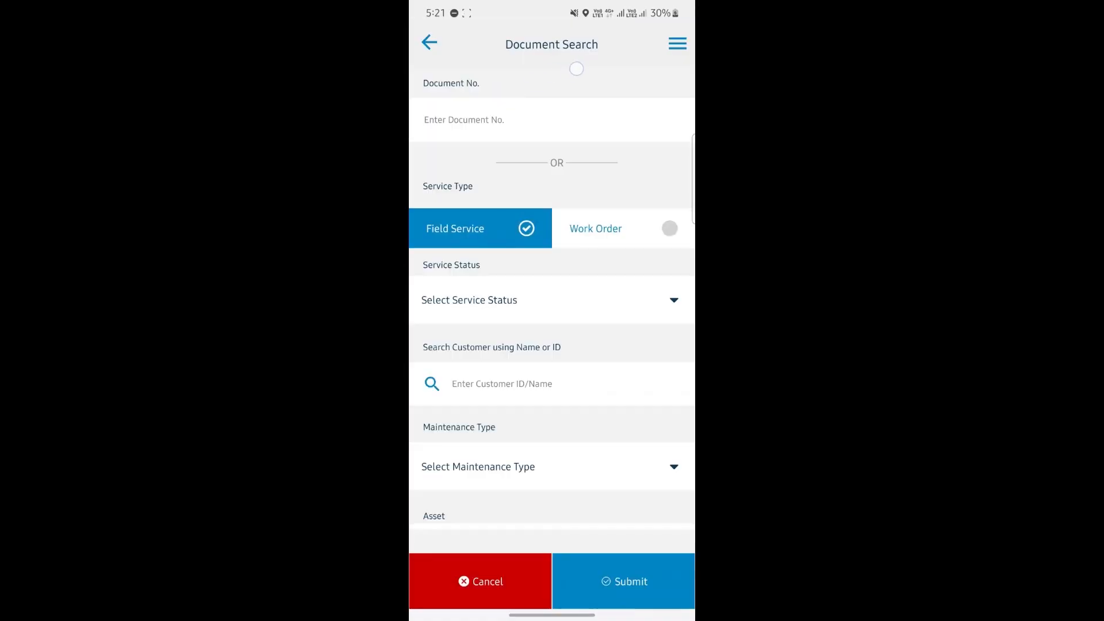
{"action": "left_click", "coordinate": [425, 572]}
{"action": "type", "text": "61"}
{"action": "key", "text": "Return"}
{"action": "left_click", "coordinate": [631, 584]}
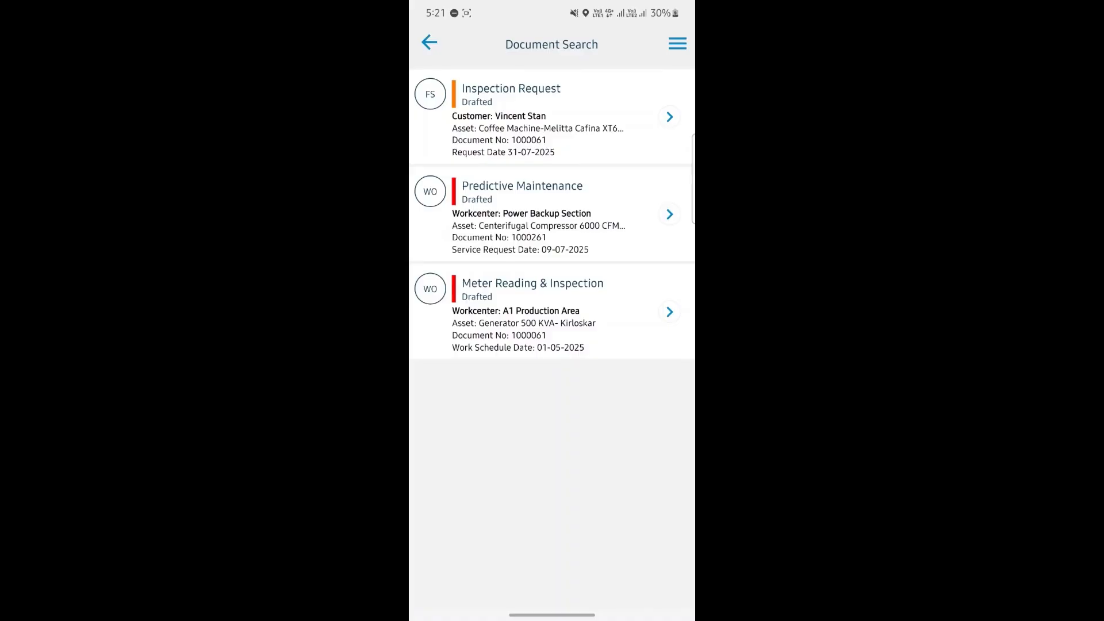
{"action": "left_click", "coordinate": [547, 118]}
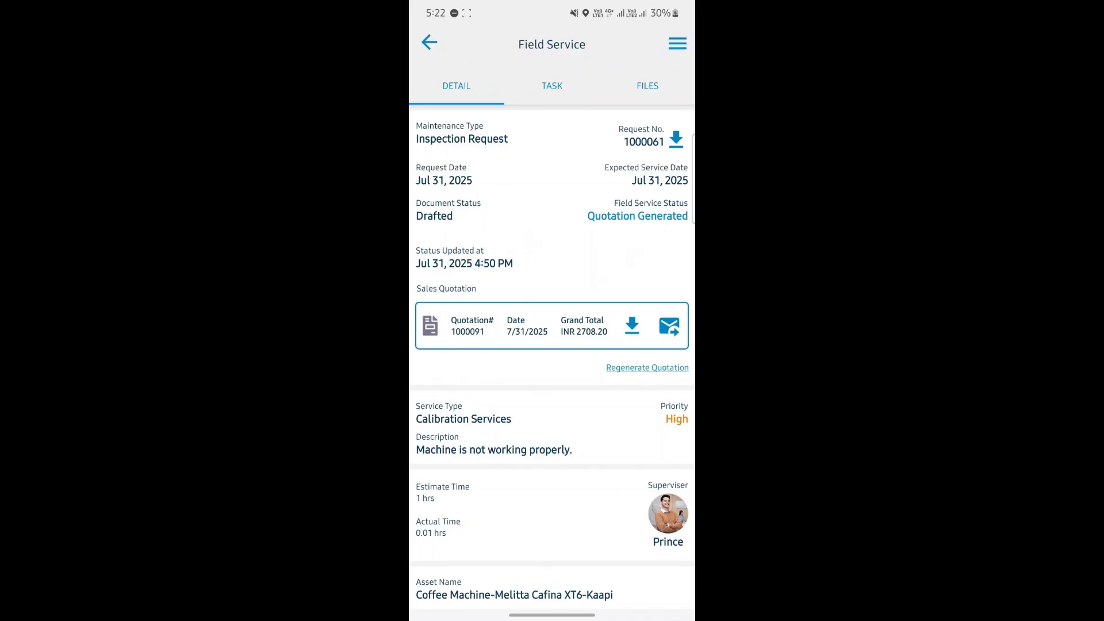
Change the inspection request's field service status to Completed
{"action": "left_click", "coordinate": [637, 216]}
{"action": "left_click", "coordinate": [552, 517]}
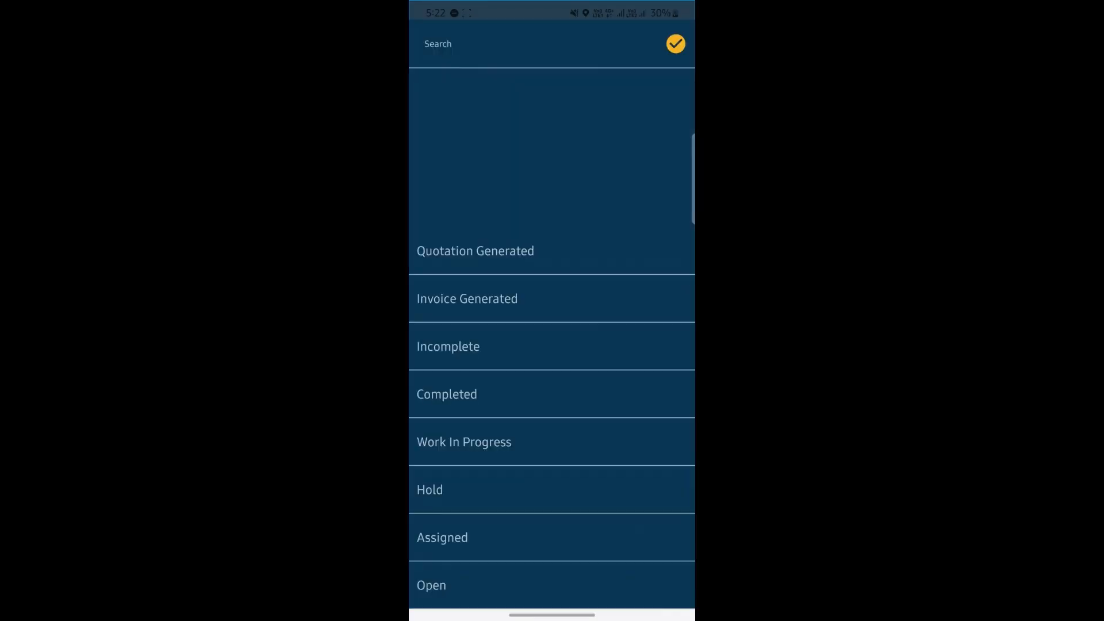
{"action": "left_click", "coordinate": [530, 394]}
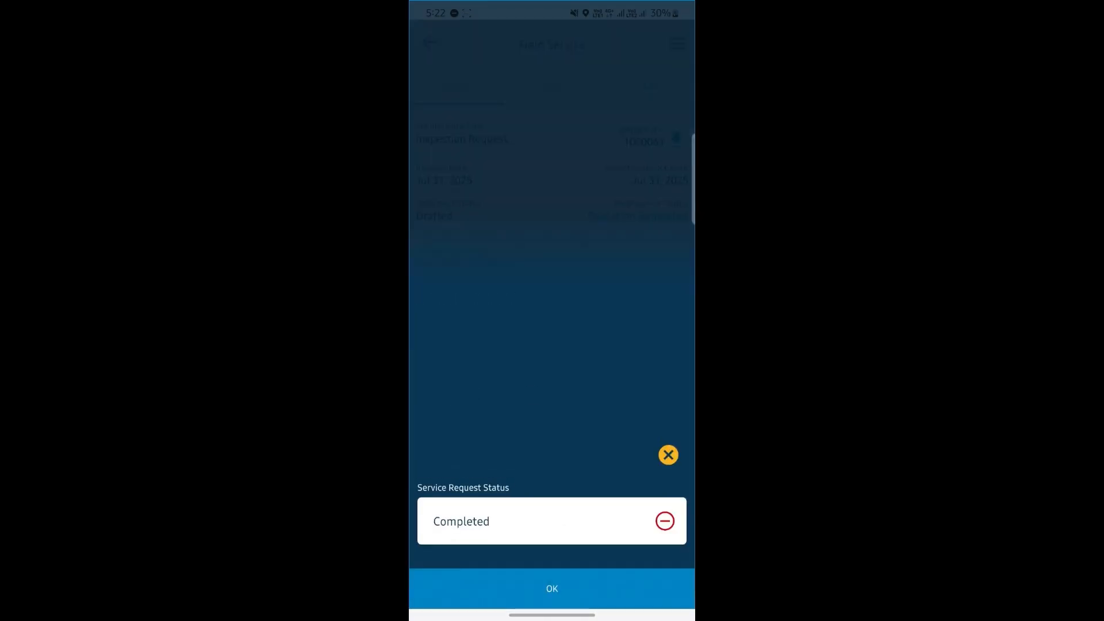
{"action": "left_click", "coordinate": [552, 588]}
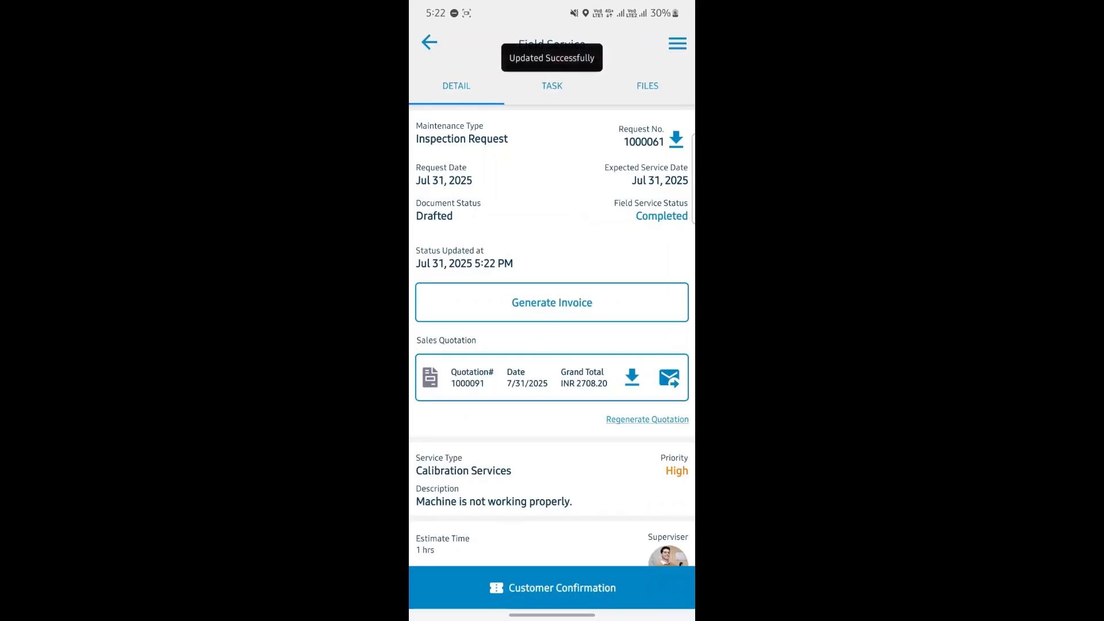
Generate the request's invoice with AR Invoice as the target document type
{"action": "scroll", "coordinate": [553, 345], "scroll_direction": "down", "scroll_amount": 4}
{"action": "scroll", "coordinate": [552, 345], "scroll_direction": "up", "scroll_amount": 4}
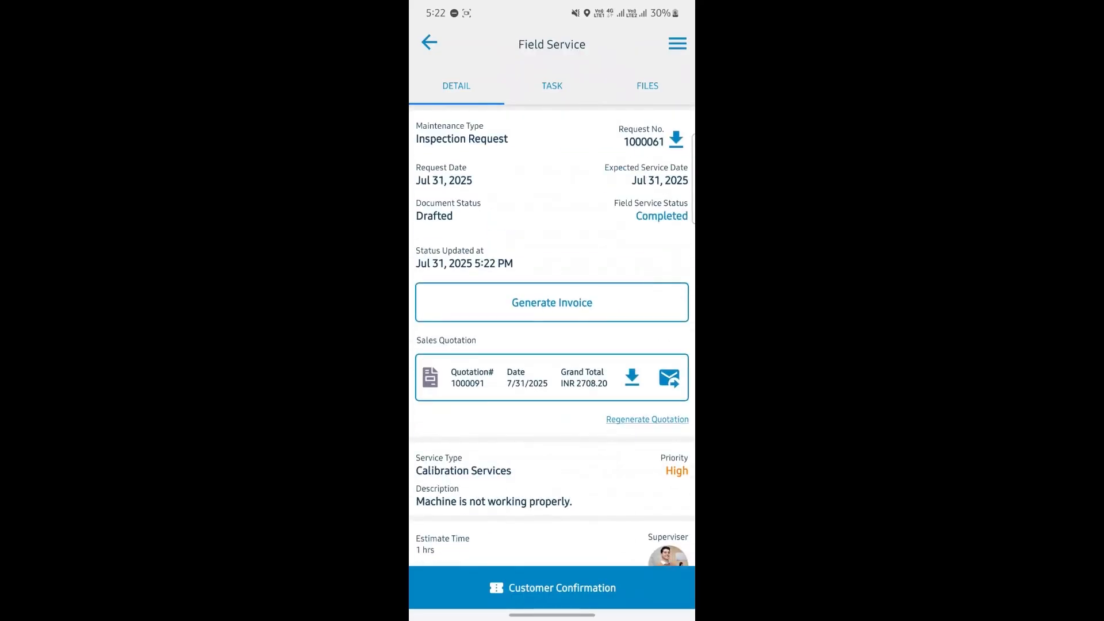
{"action": "left_click", "coordinate": [552, 303]}
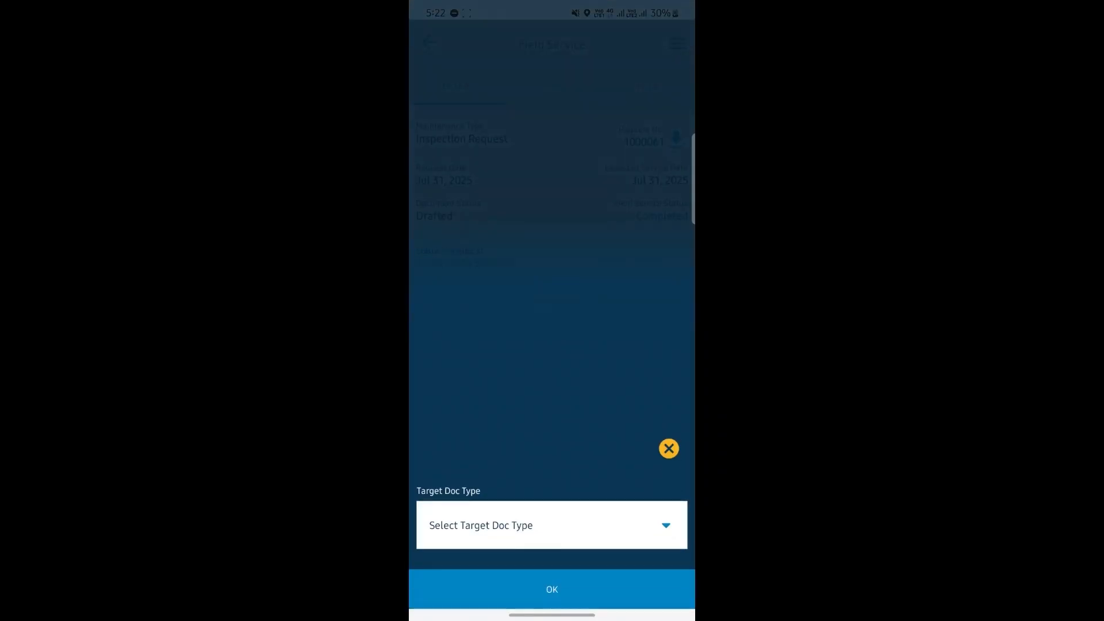
{"action": "left_click", "coordinate": [646, 525]}
{"action": "left_click", "coordinate": [447, 585]}
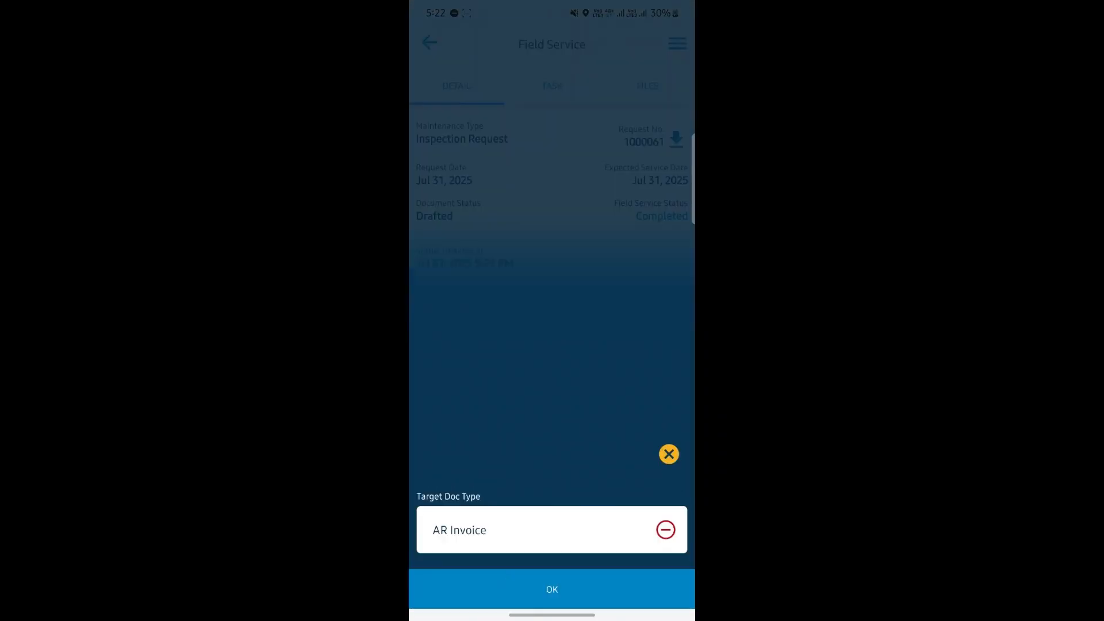
{"action": "left_click", "coordinate": [552, 589]}
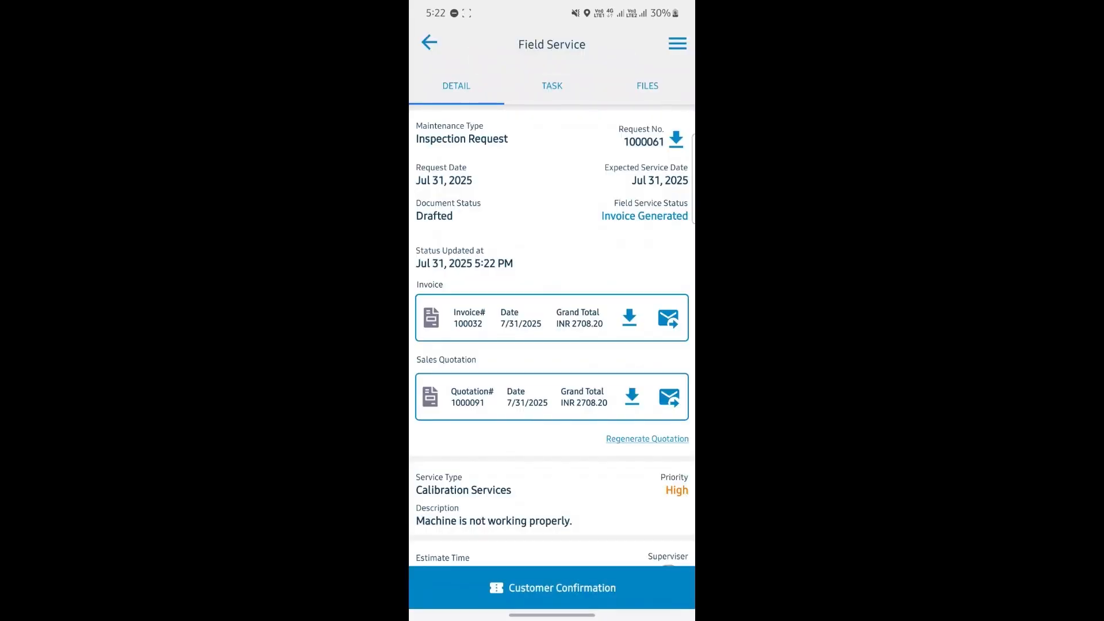
Download the generated invoice and open it just once with Samsung Notes
{"action": "left_click", "coordinate": [630, 317]}
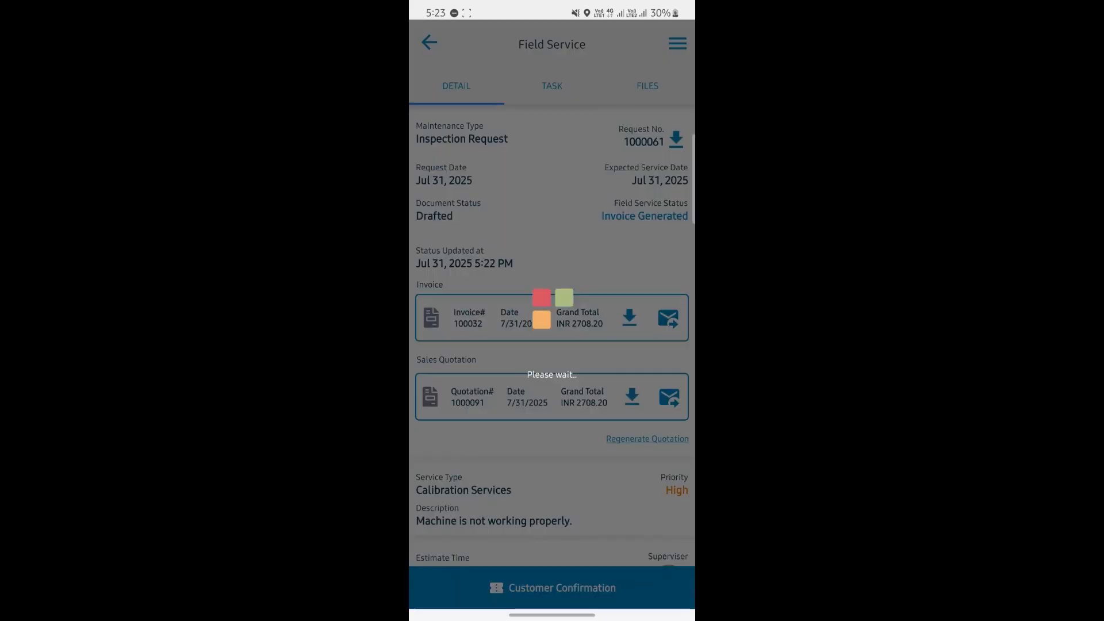
{"action": "left_click", "coordinate": [650, 431]}
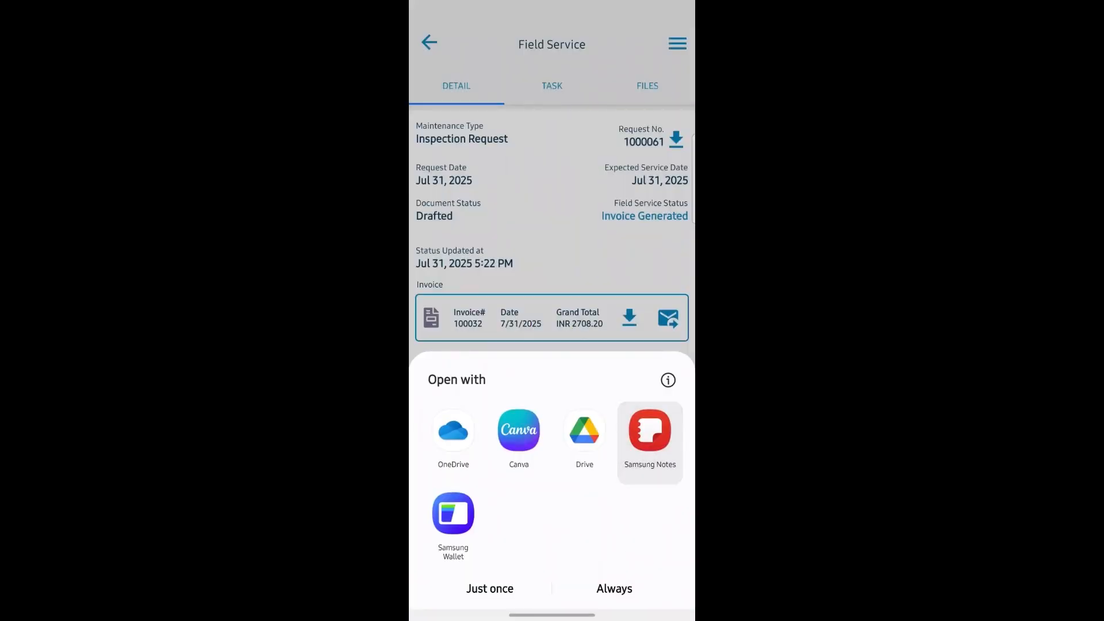
{"action": "left_click", "coordinate": [490, 589]}
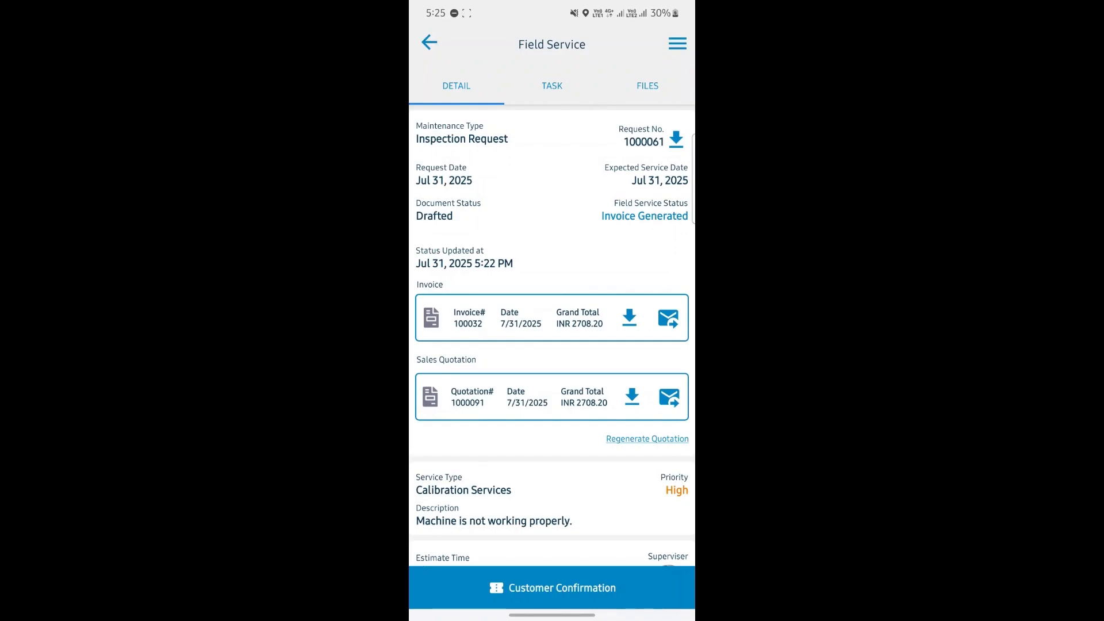
Send the invoice by email, adding an additional recipient's email address alongside the customer's
{"action": "left_click", "coordinate": [668, 318]}
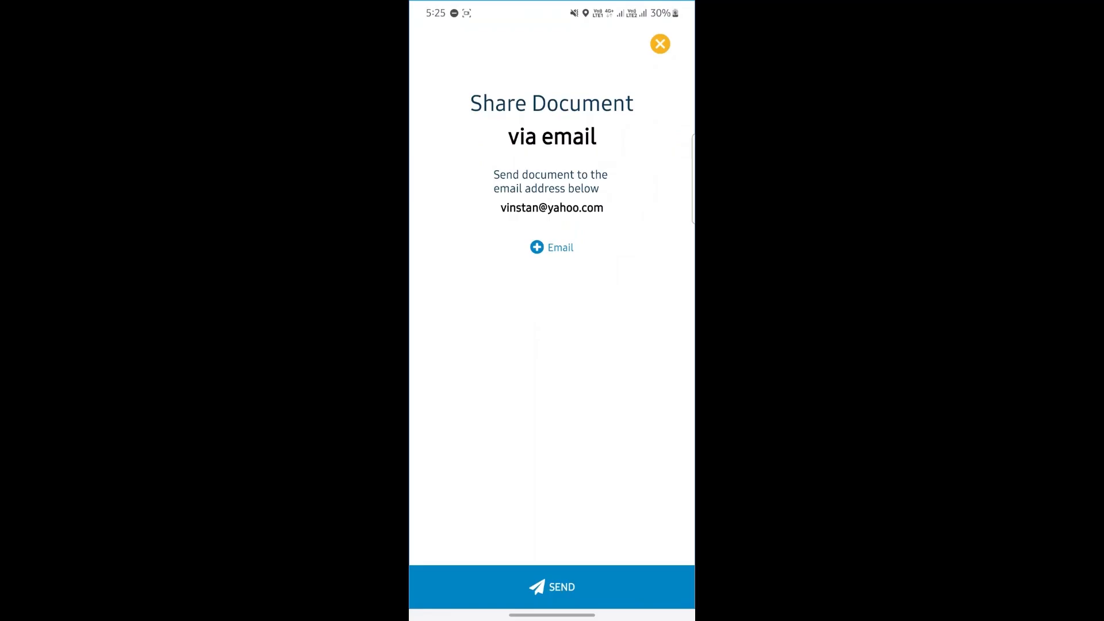
{"action": "left_click", "coordinate": [564, 249]}
{"action": "left_click", "coordinate": [571, 276]}
{"action": "key", "text": "Return"}
{"action": "left_click", "coordinate": [553, 587]}
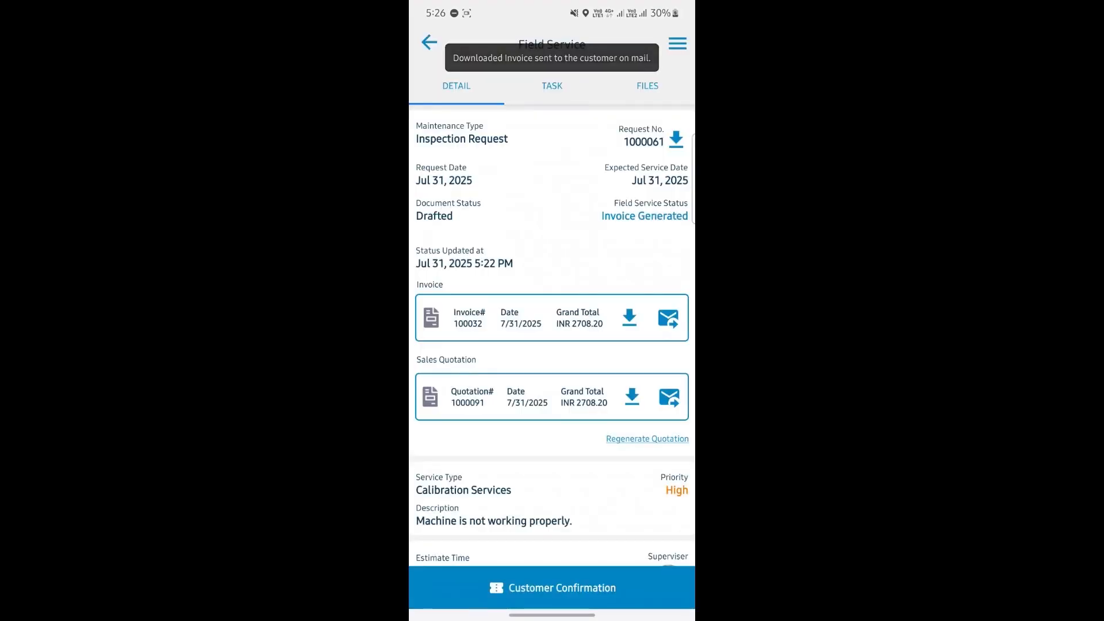
{"action": "scroll", "coordinate": [552, 345], "scroll_direction": "down", "scroll_amount": 5}
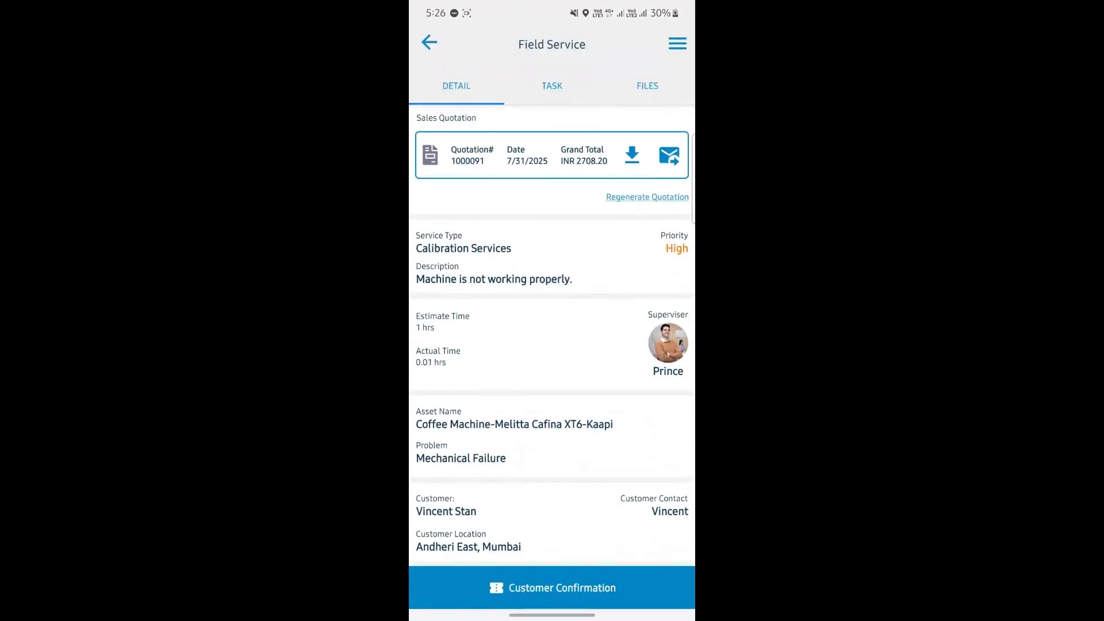
{"action": "scroll", "coordinate": [552, 345], "scroll_direction": "up", "scroll_amount": 5}
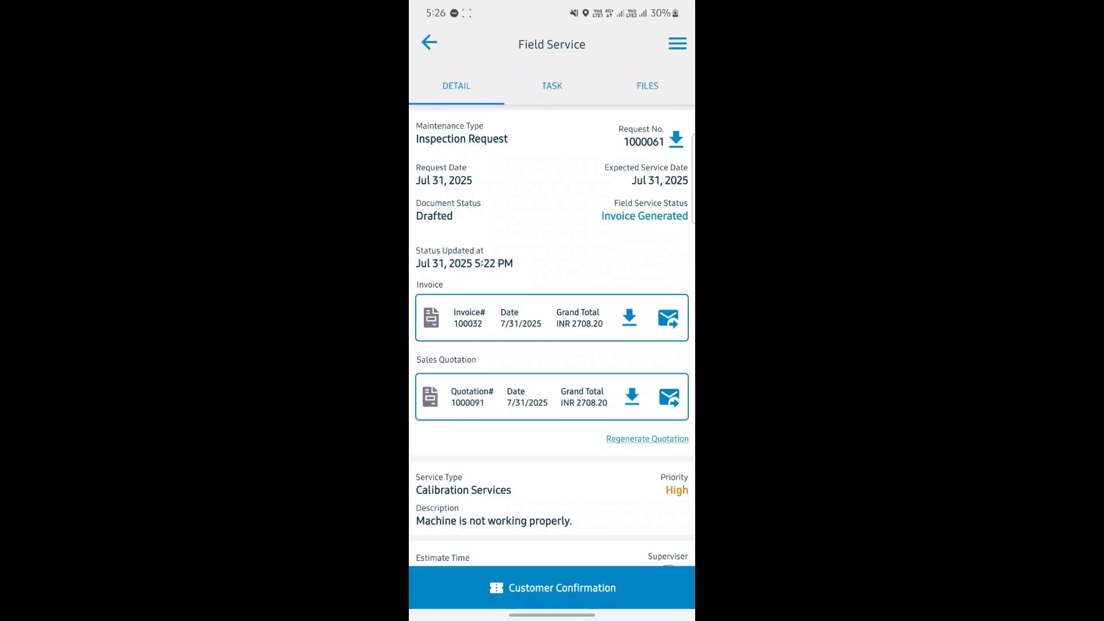
{"action": "scroll", "coordinate": [632, 431], "scroll_direction": "down", "scroll_amount": 2}
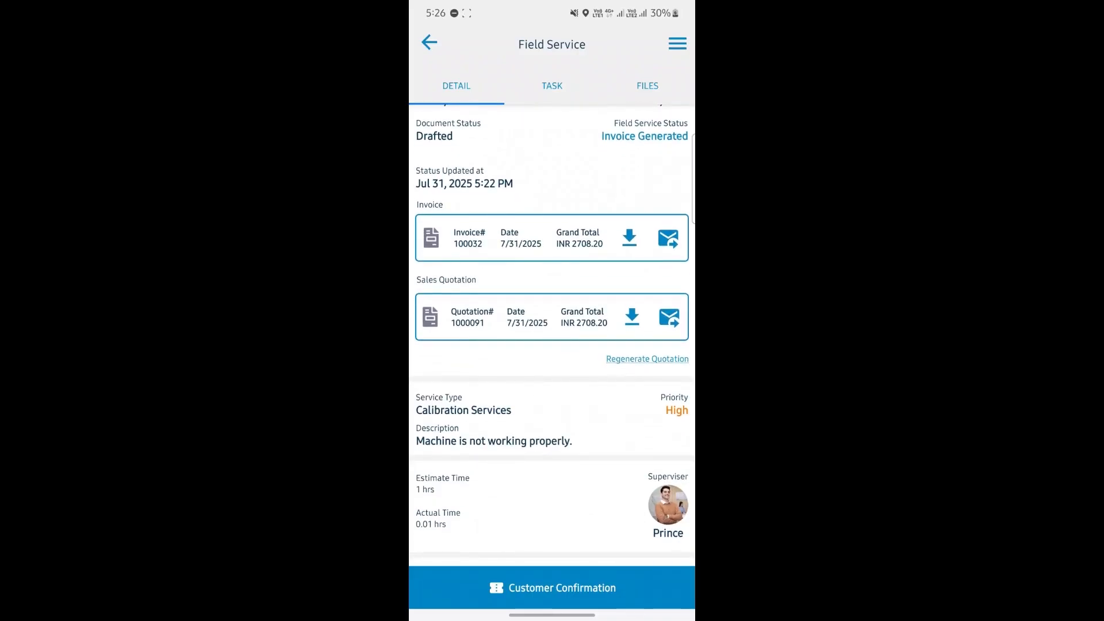
{"action": "scroll", "coordinate": [552, 345], "scroll_direction": "down", "scroll_amount": 3}
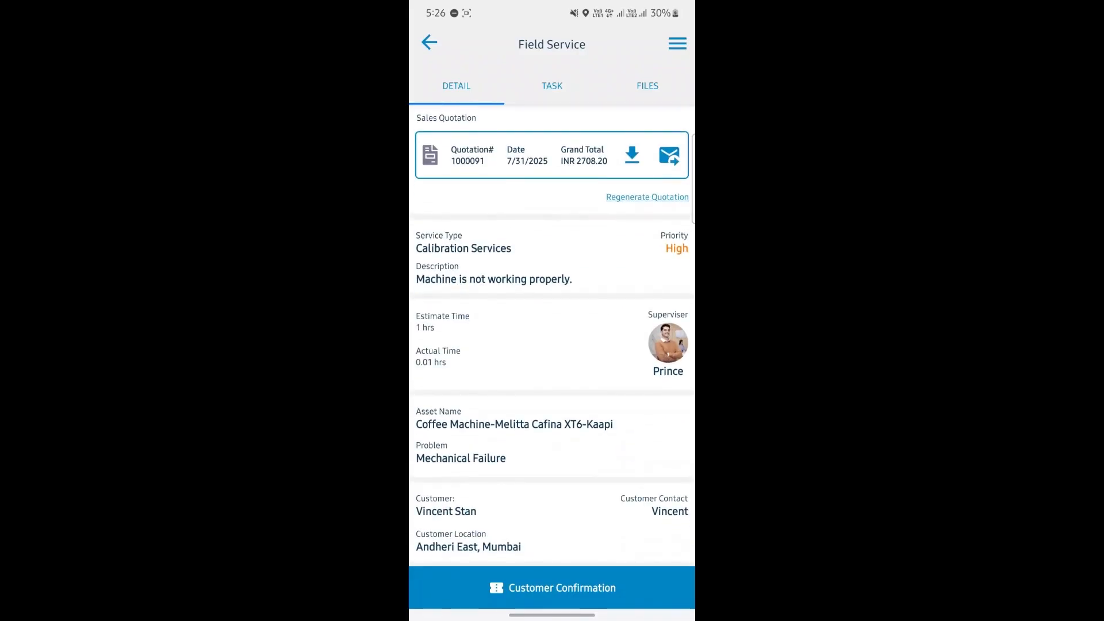
{"action": "scroll", "coordinate": [650, 410], "scroll_direction": "up", "scroll_amount": 5}
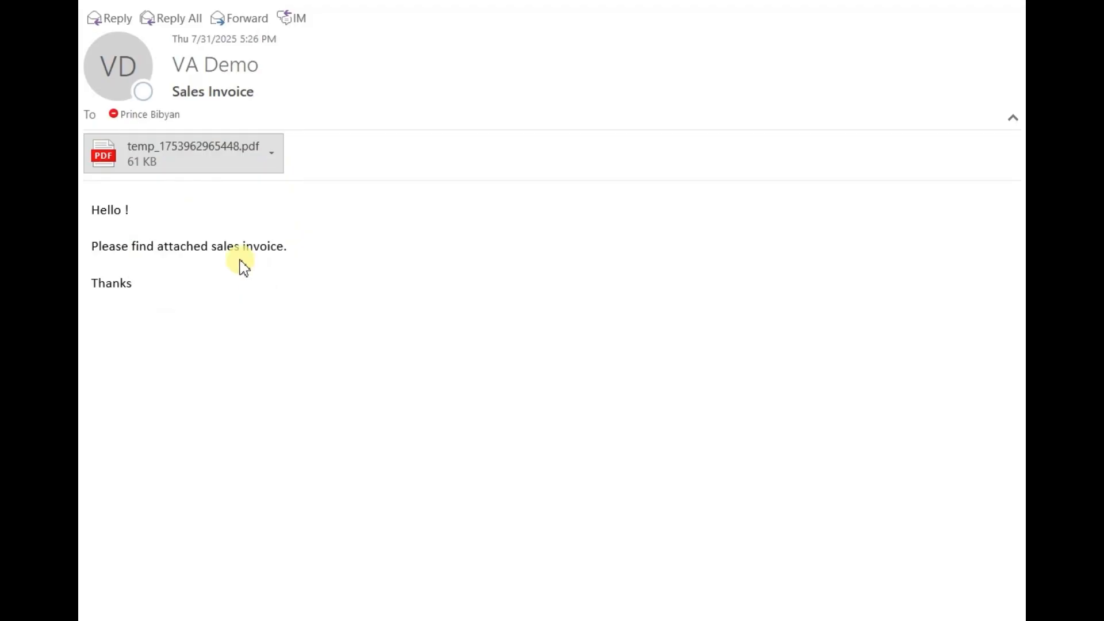
Preview the PDF attached to the received Sales Invoice email and examine its item lines, taxes and invoice total
{"action": "left_click", "coordinate": [219, 154]}
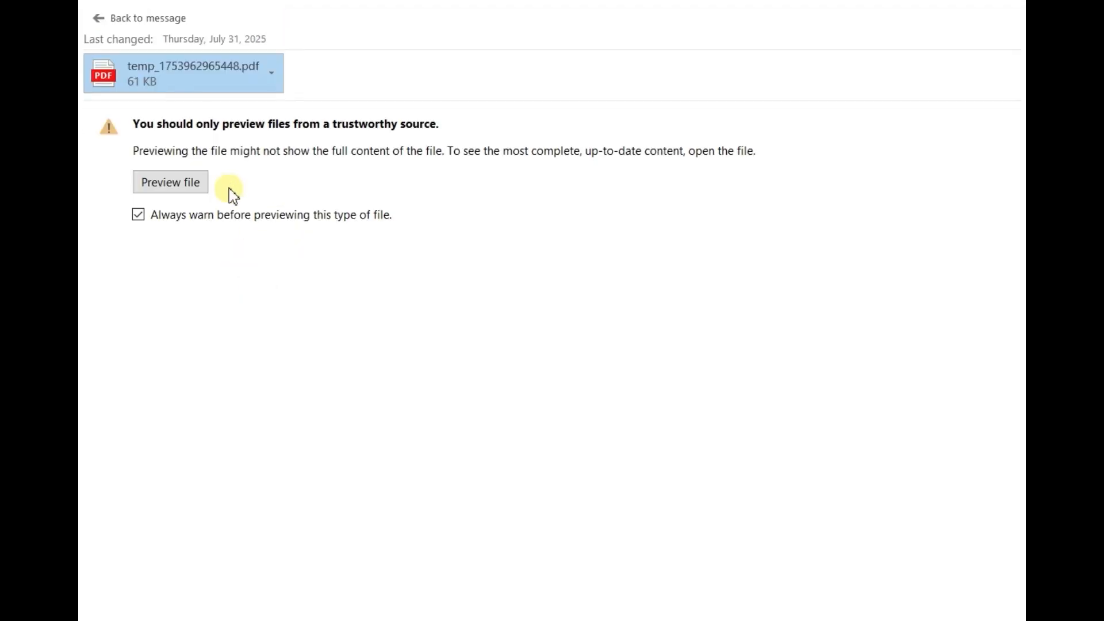
{"action": "left_click", "coordinate": [192, 182]}
{"action": "scroll", "coordinate": [437, 422], "scroll_direction": "down", "scroll_amount": 10}
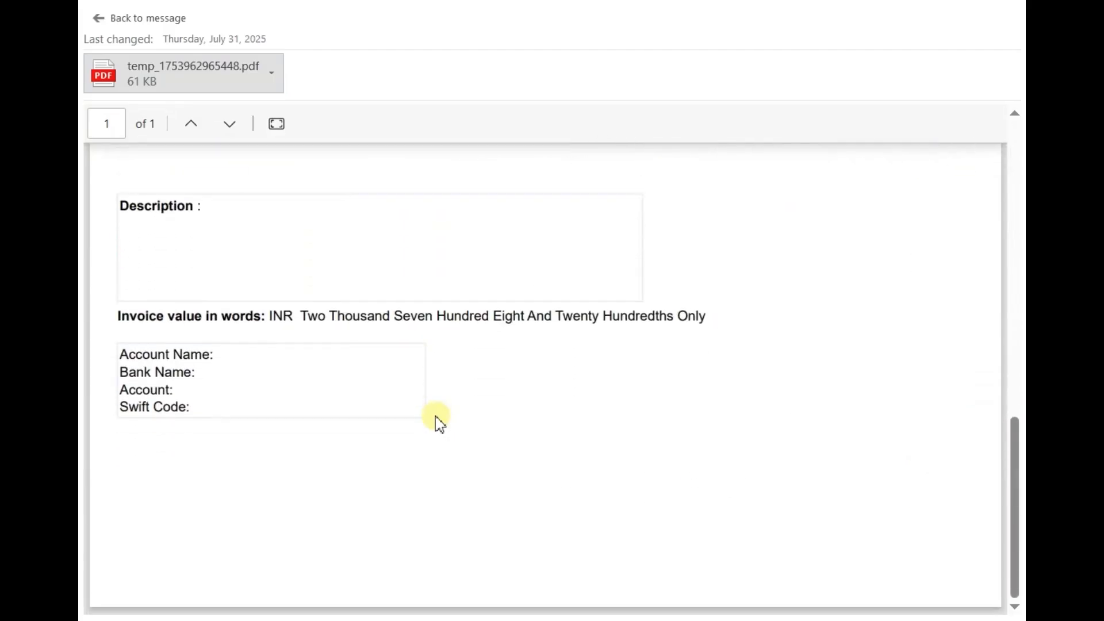
{"action": "scroll", "coordinate": [440, 424], "scroll_direction": "up", "scroll_amount": 10}
{"action": "scroll", "coordinate": [633, 500], "scroll_direction": "down", "scroll_amount": 5}
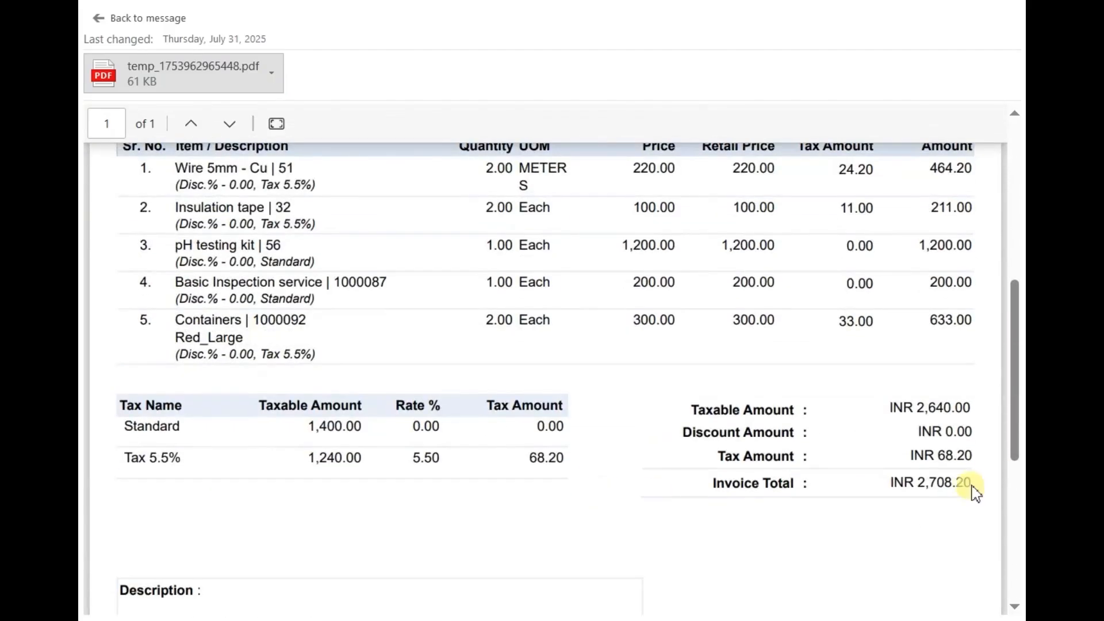
{"action": "scroll", "coordinate": [673, 486], "scroll_direction": "up", "scroll_amount": 5}
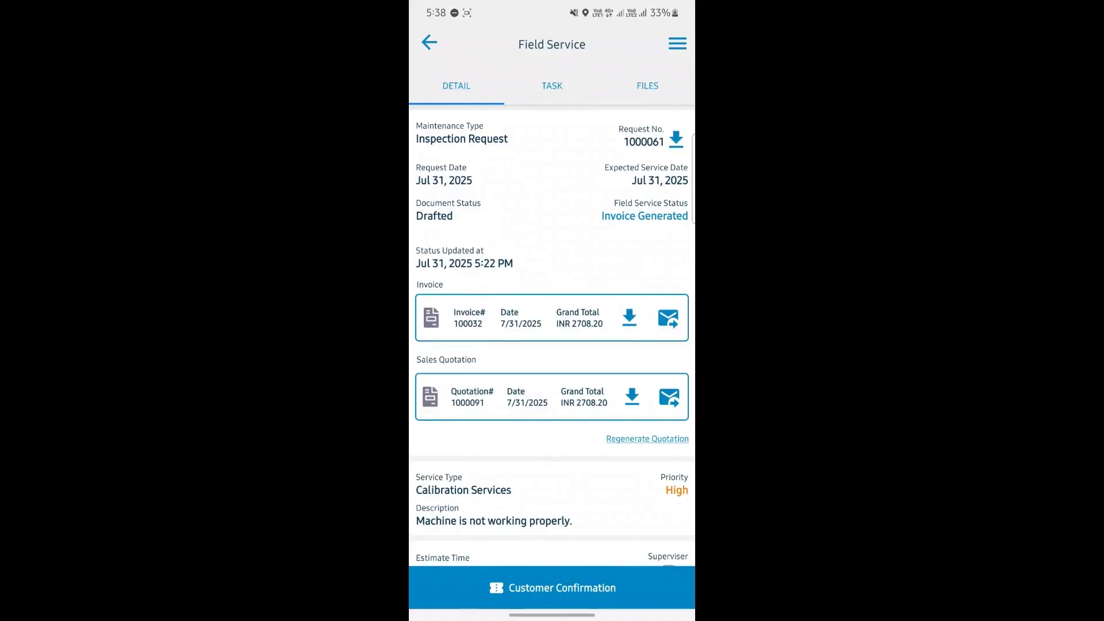
Start the customer confirmation for the inspection request, add an additional recipient's email address and resend the OTP
{"action": "scroll", "coordinate": [552, 356], "scroll_direction": "down", "scroll_amount": 4}
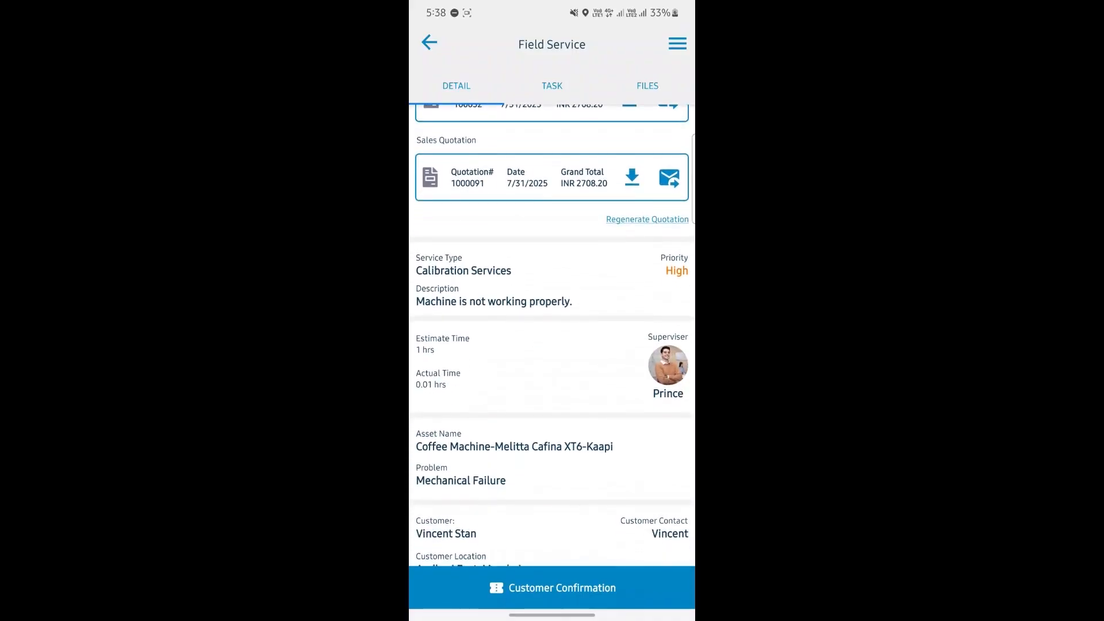
{"action": "scroll", "coordinate": [552, 356], "scroll_direction": "up", "scroll_amount": 4}
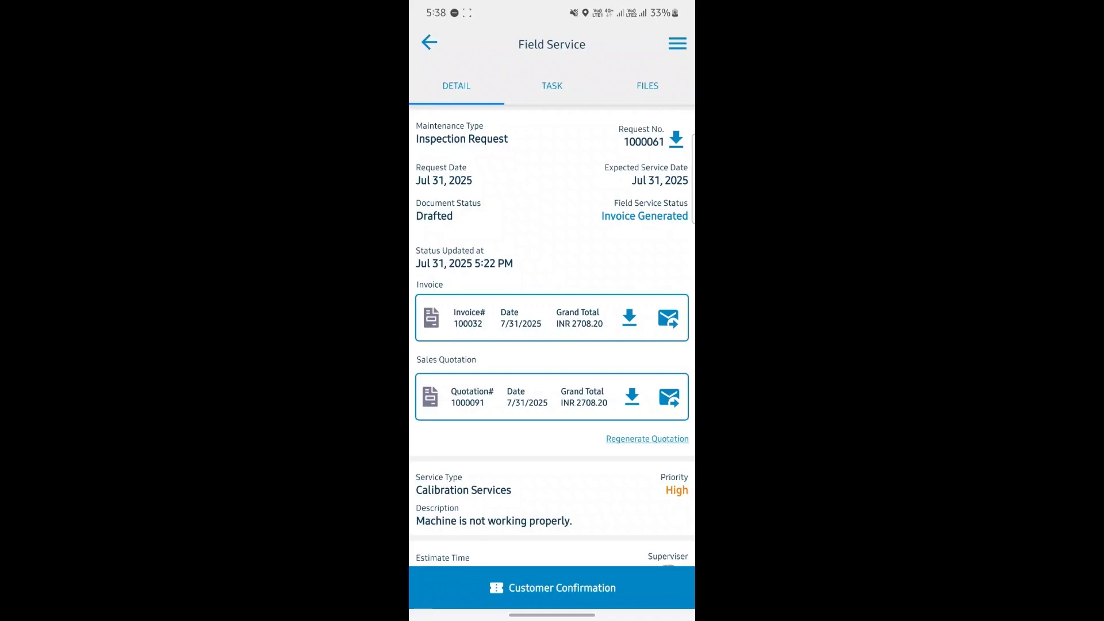
{"action": "left_click", "coordinate": [552, 587]}
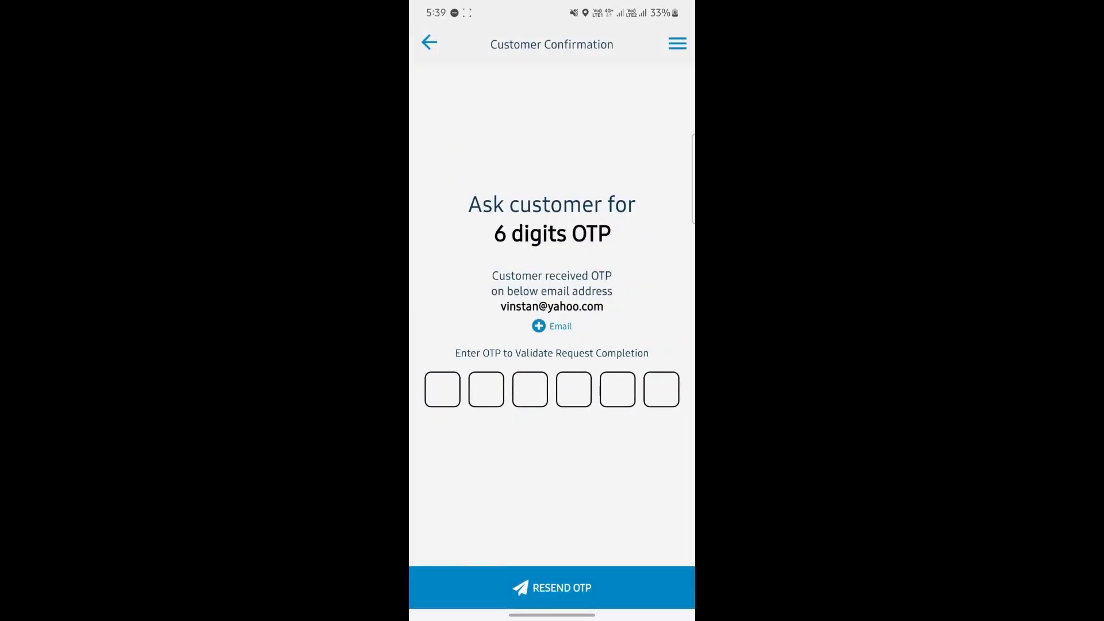
{"action": "left_click", "coordinate": [552, 326]}
{"action": "left_click", "coordinate": [547, 315]}
{"action": "type", "text": "prince"}
{"action": "left_click", "coordinate": [547, 395]}
{"action": "key", "text": "Return"}
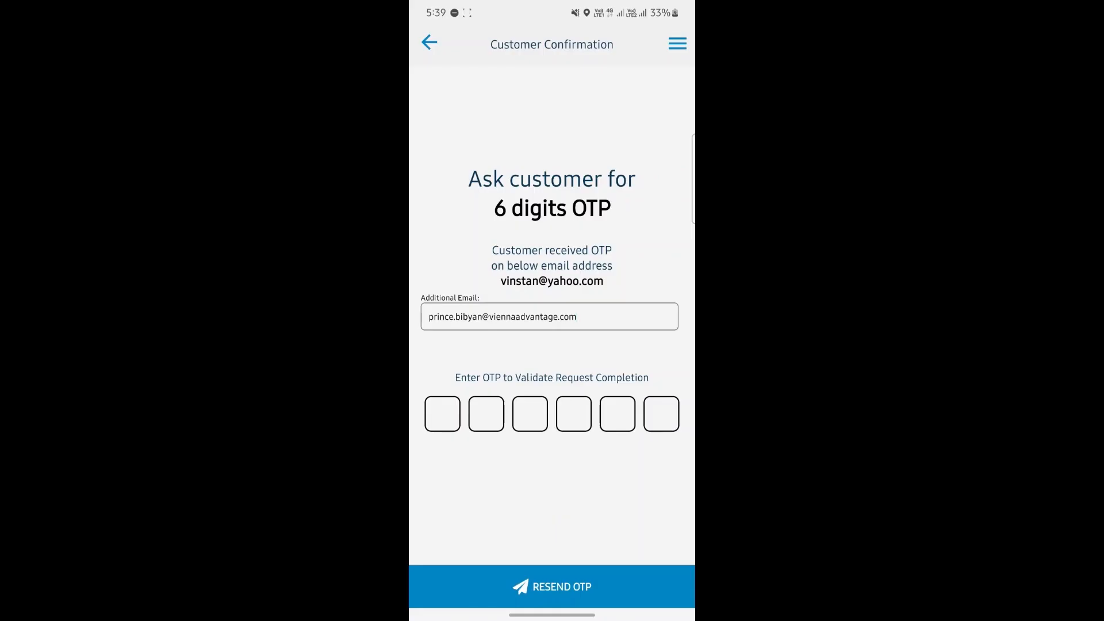
{"action": "left_click", "coordinate": [552, 586]}
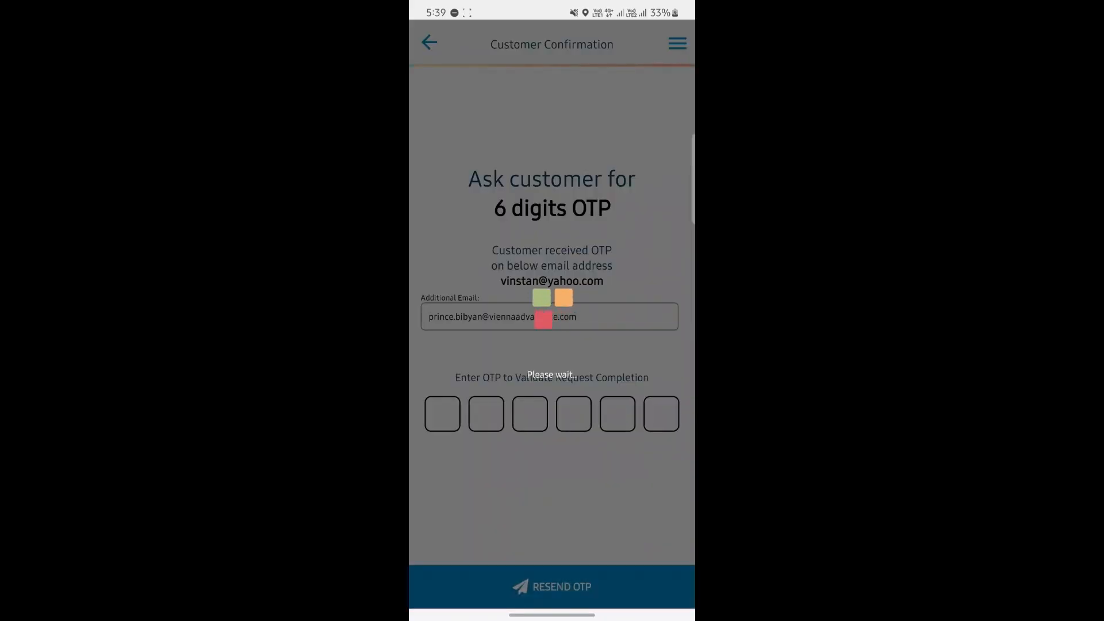
Enter the customer's six-digit OTP to validate completion of the request
{"action": "left_click", "coordinate": [442, 414]}
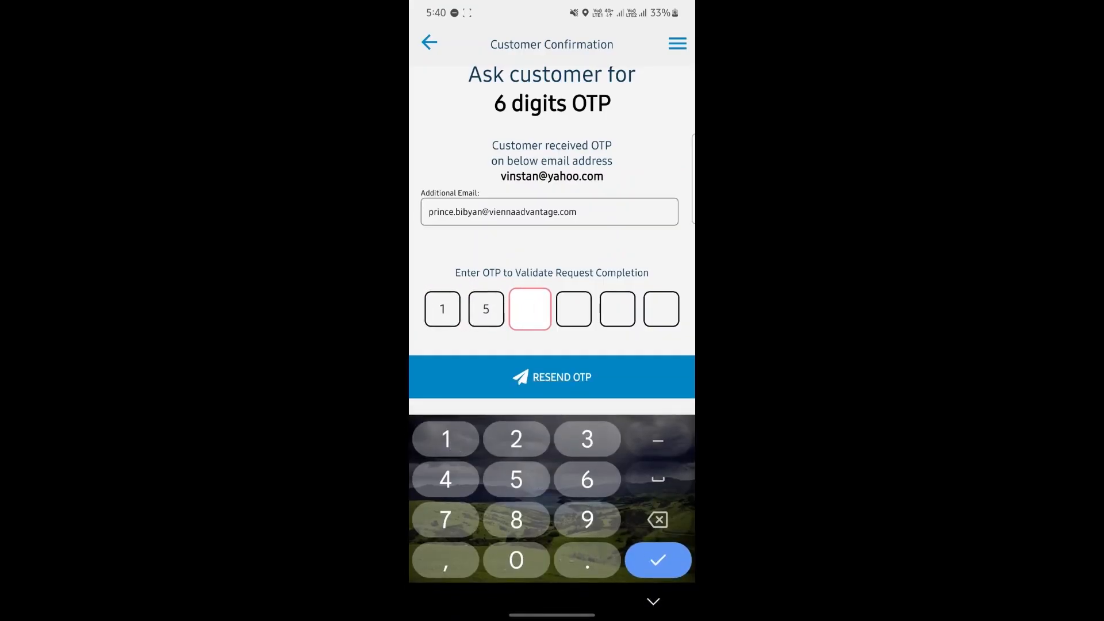
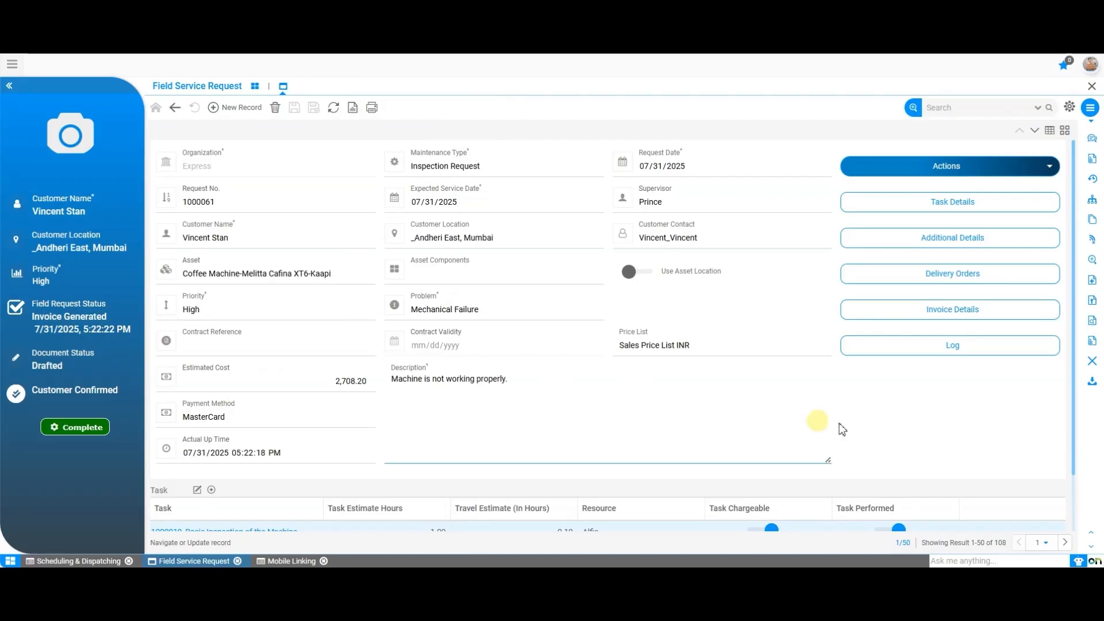
Check the customer confirmation in the inspection request's additional details and complete the request with the Complete document action
{"action": "left_click", "coordinate": [953, 250]}
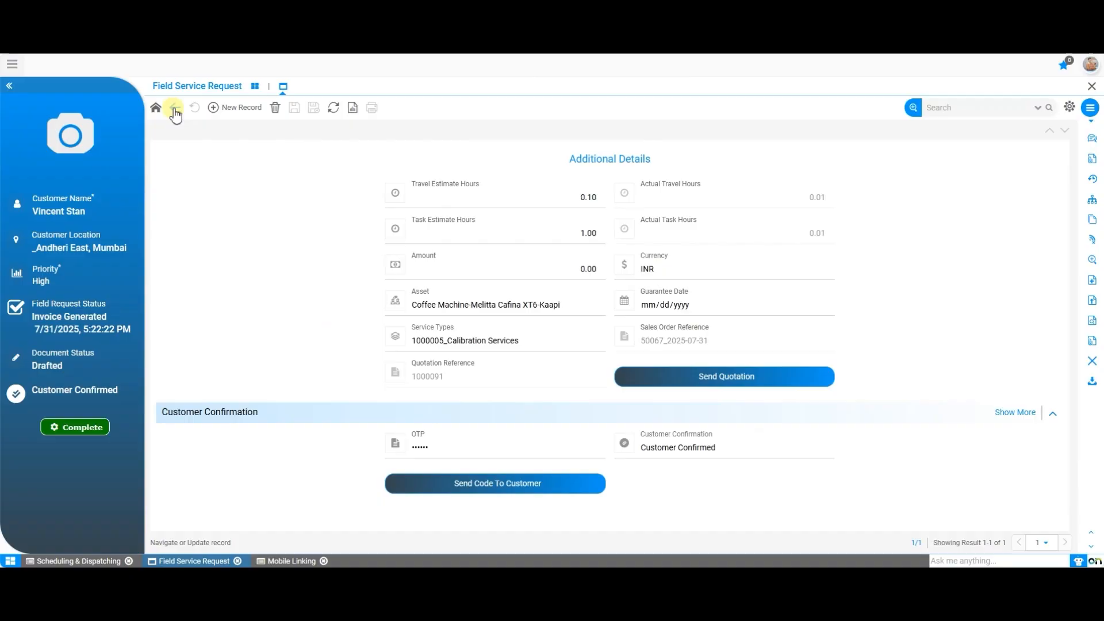
{"action": "left_click", "coordinate": [175, 109]}
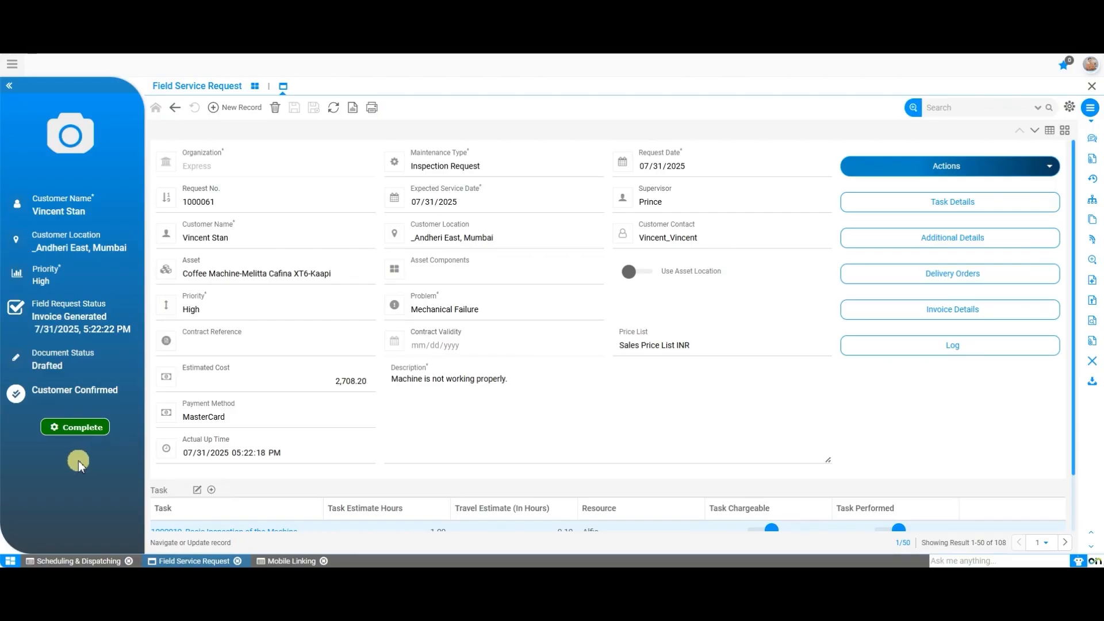
{"action": "left_click", "coordinate": [80, 432]}
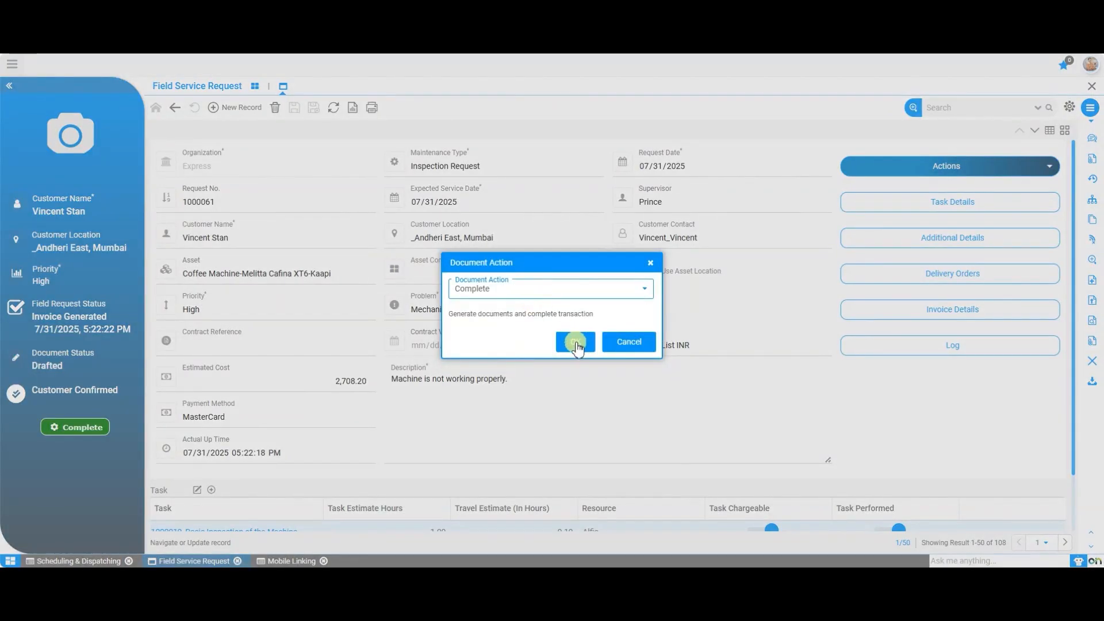
{"action": "left_click", "coordinate": [572, 290]}
{"action": "left_click", "coordinate": [572, 306]}
{"action": "left_click", "coordinate": [577, 345]}
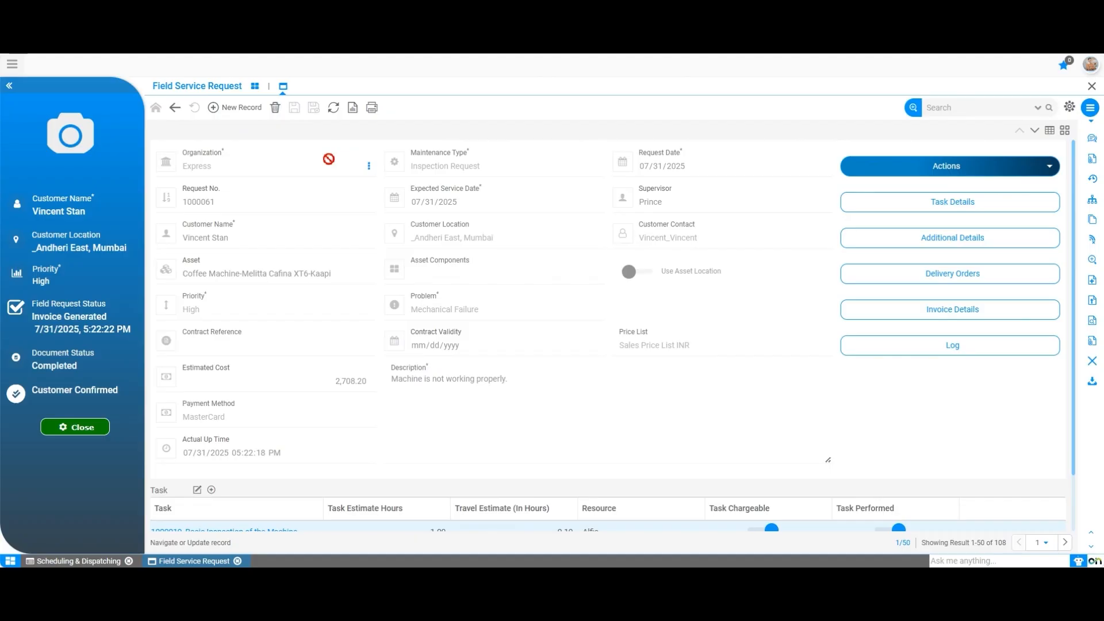
Generate the completed field service request as a PDF and examine its customer details, spare parts, services and totals
{"action": "left_click", "coordinate": [372, 108]}
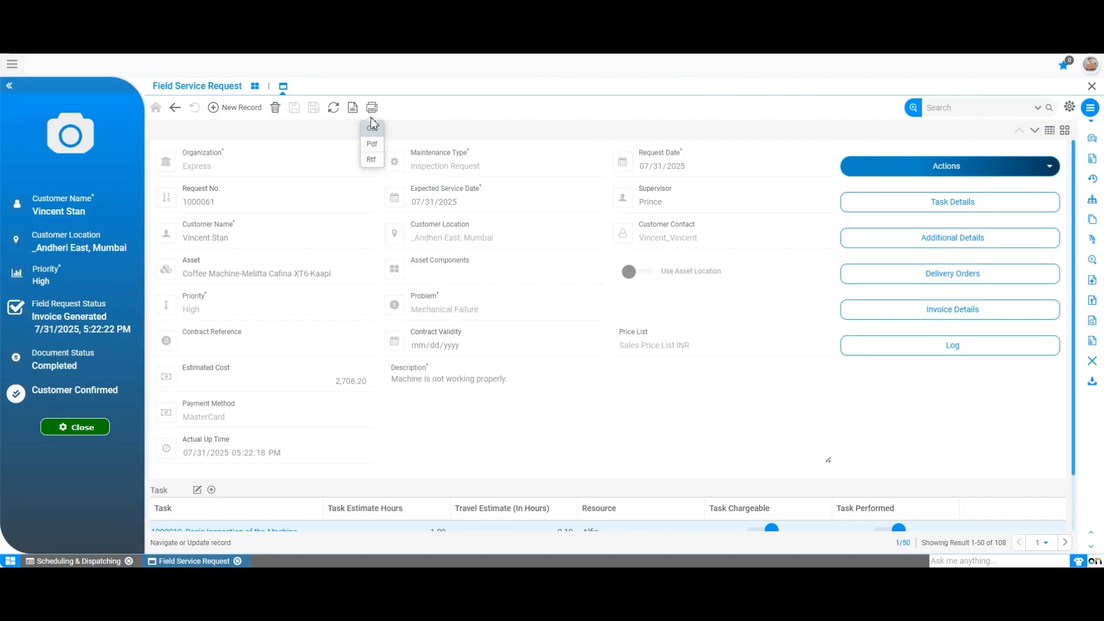
{"action": "left_click", "coordinate": [379, 151]}
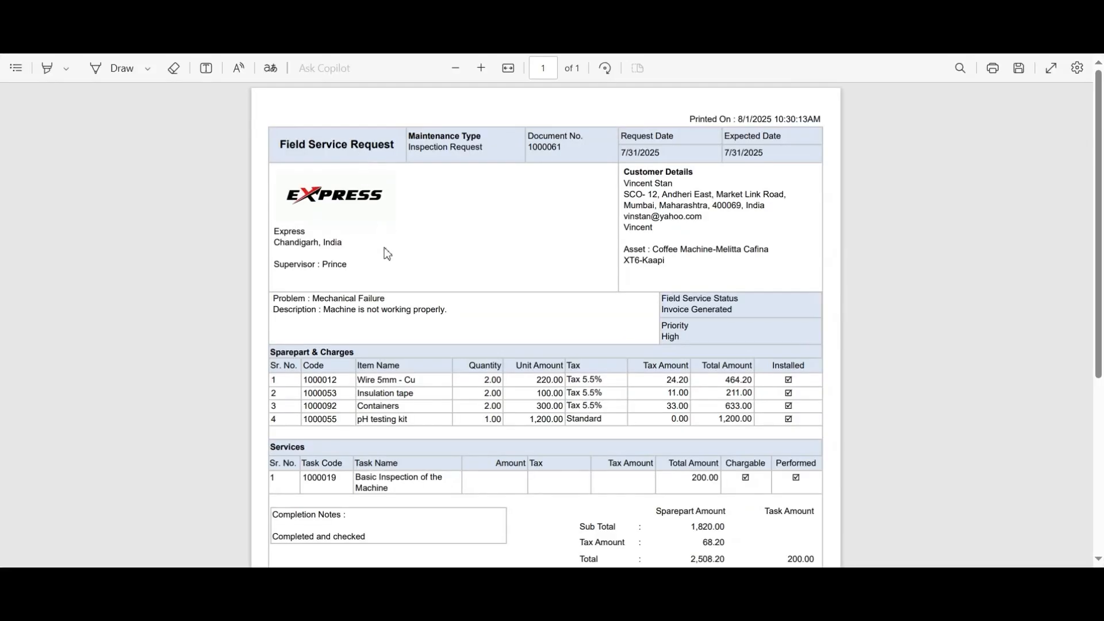
{"action": "scroll", "coordinate": [384, 248], "scroll_direction": "down", "scroll_amount": 5}
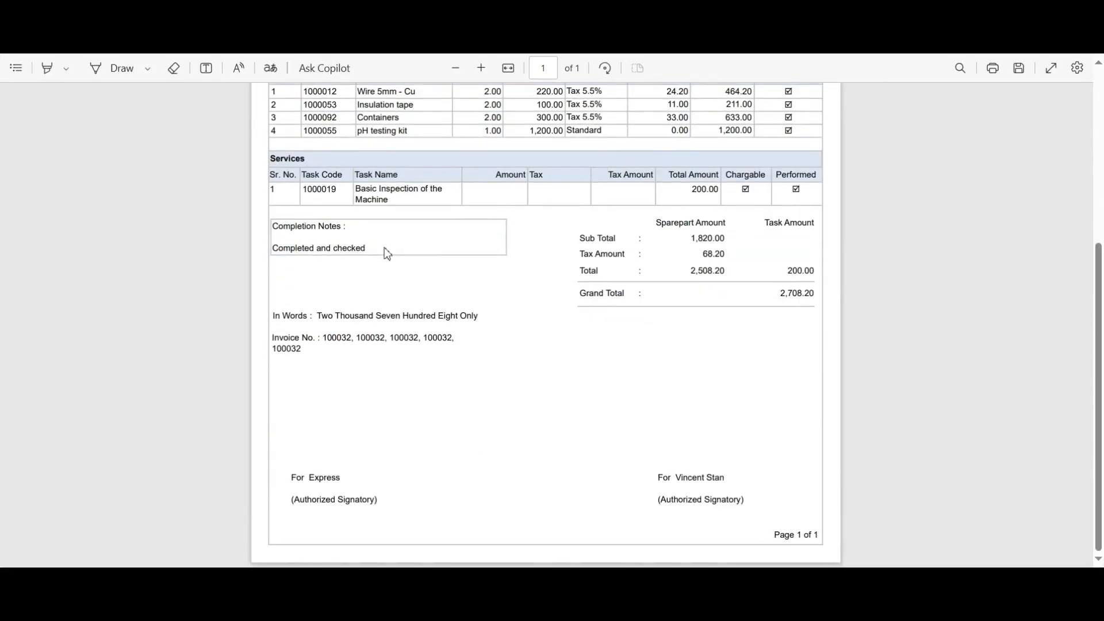
{"action": "scroll", "coordinate": [386, 249], "scroll_direction": "up", "scroll_amount": 4}
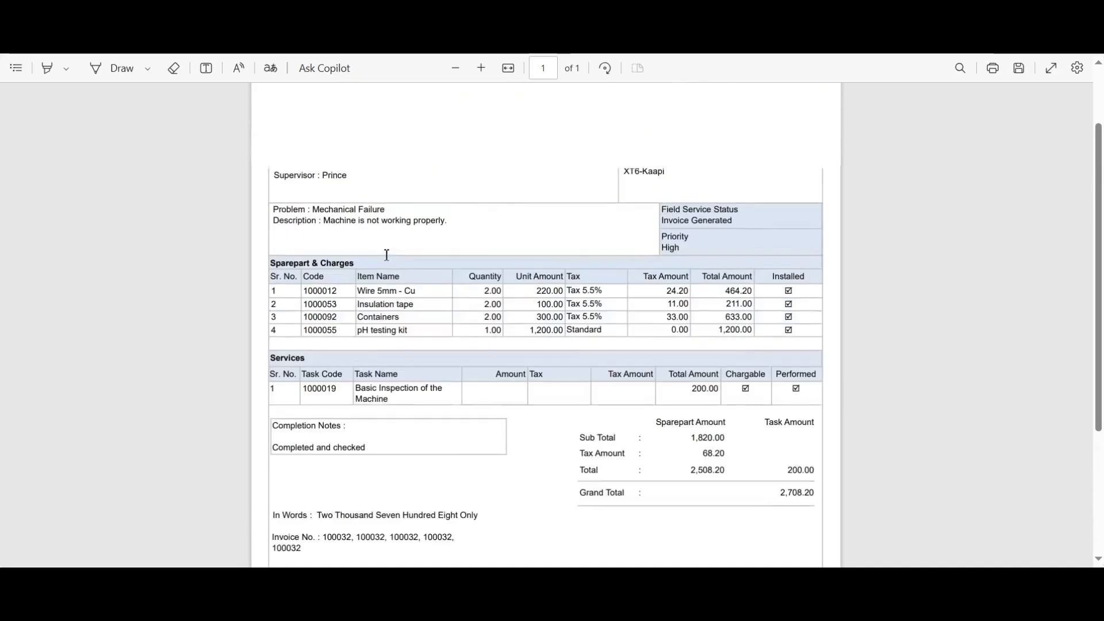
{"action": "scroll", "coordinate": [384, 254], "scroll_direction": "up", "scroll_amount": 2}
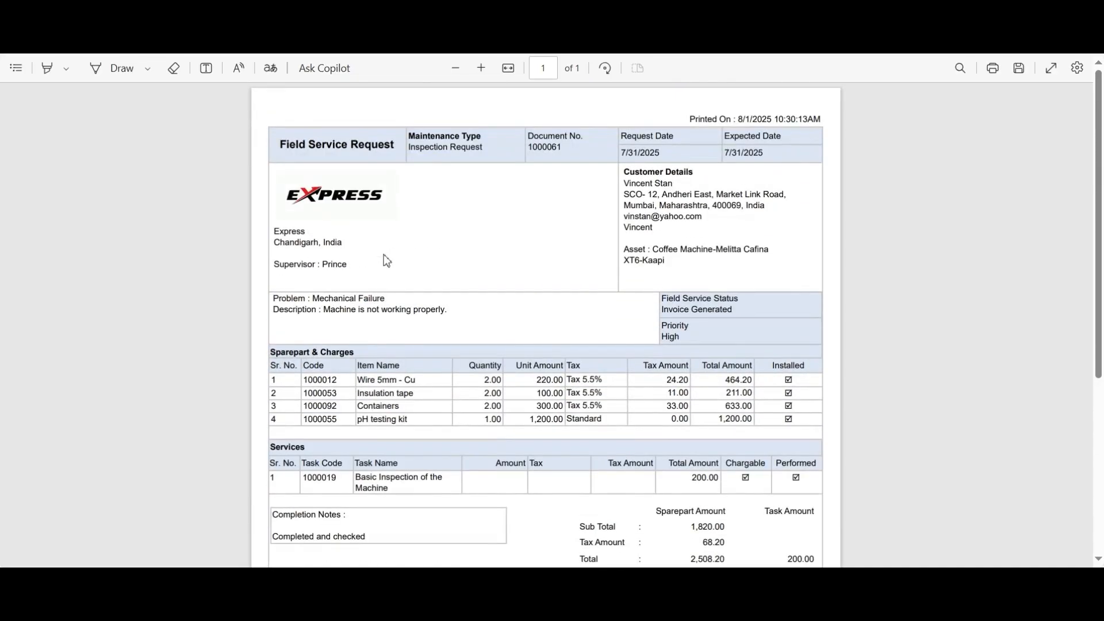
{"action": "scroll", "coordinate": [343, 339], "scroll_direction": "down", "scroll_amount": 2}
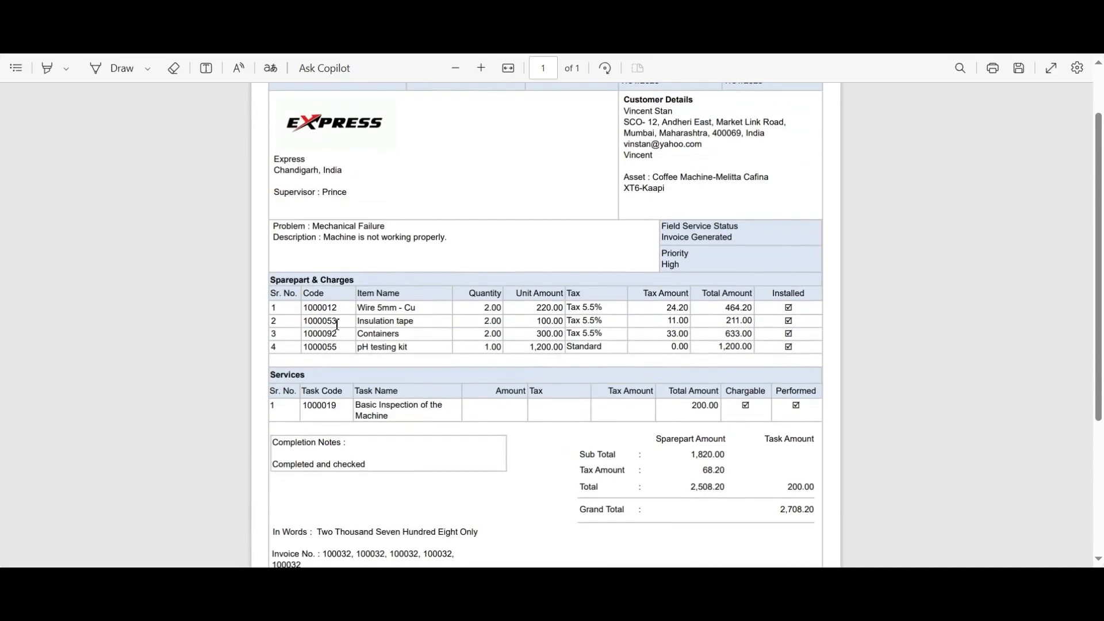
{"action": "scroll", "coordinate": [338, 325], "scroll_direction": "down", "scroll_amount": 2}
{"action": "scroll", "coordinate": [341, 364], "scroll_direction": "down", "scroll_amount": 2}
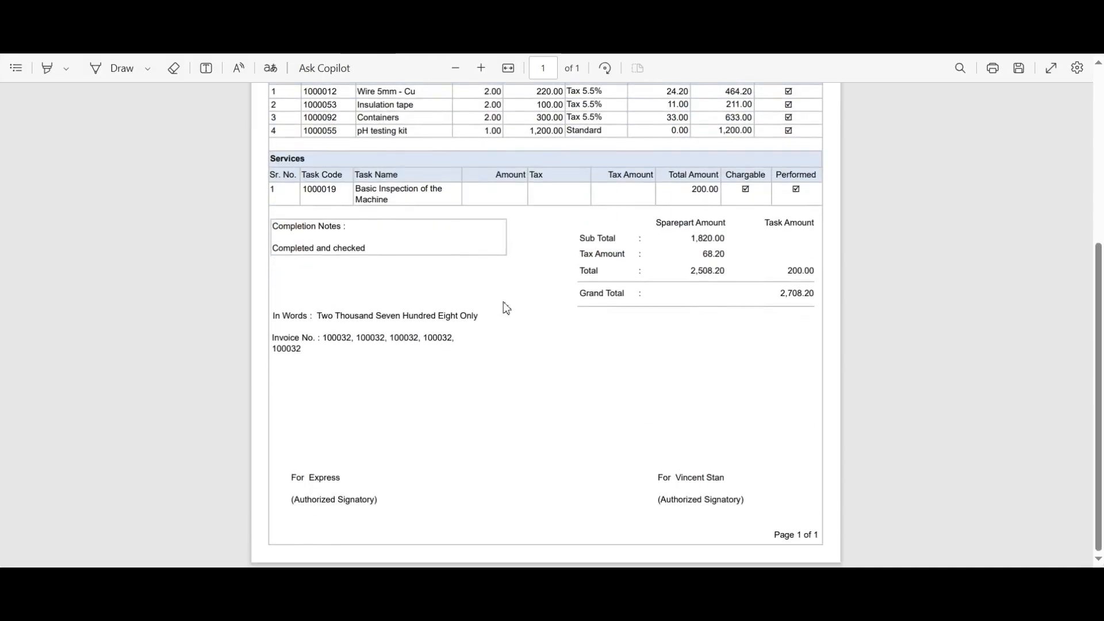
{"action": "scroll", "coordinate": [434, 315], "scroll_direction": "up", "scroll_amount": 4}
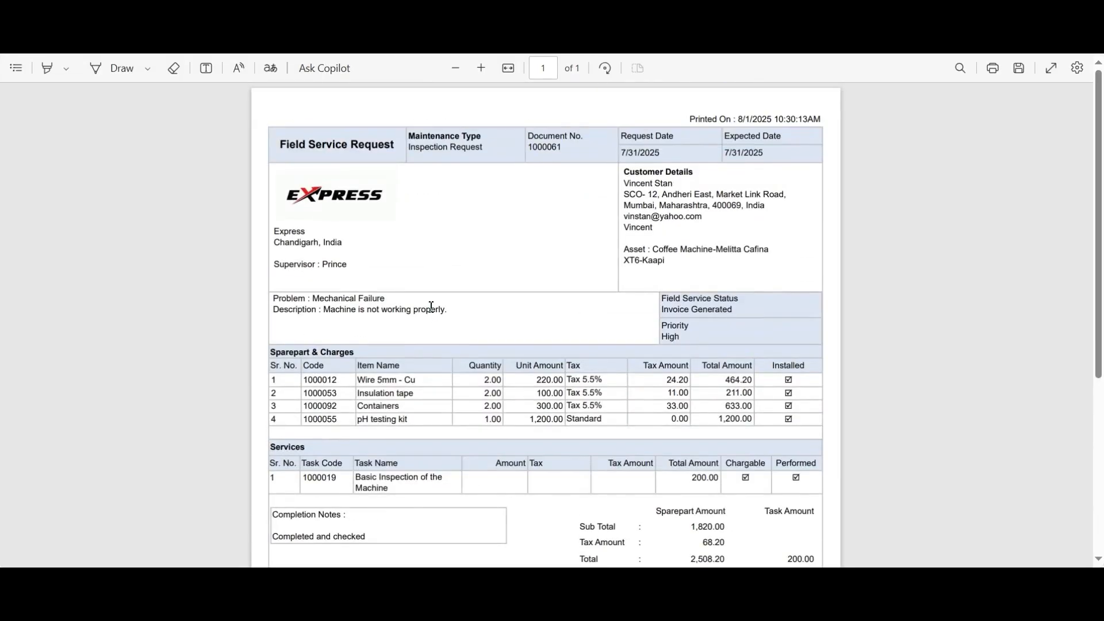
{"action": "left_click", "coordinate": [322, 40]}
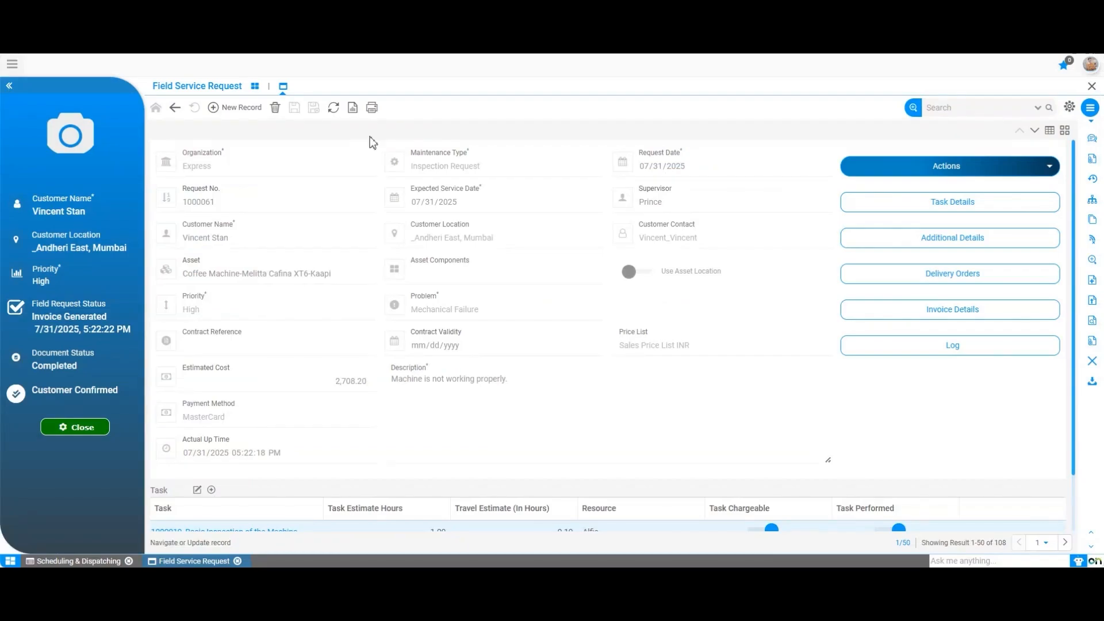
Generate the PDF of the request's Basic Inspection of the Machine task and examine its schedules, checklist, tools and spare parts
{"action": "left_click", "coordinate": [946, 202]}
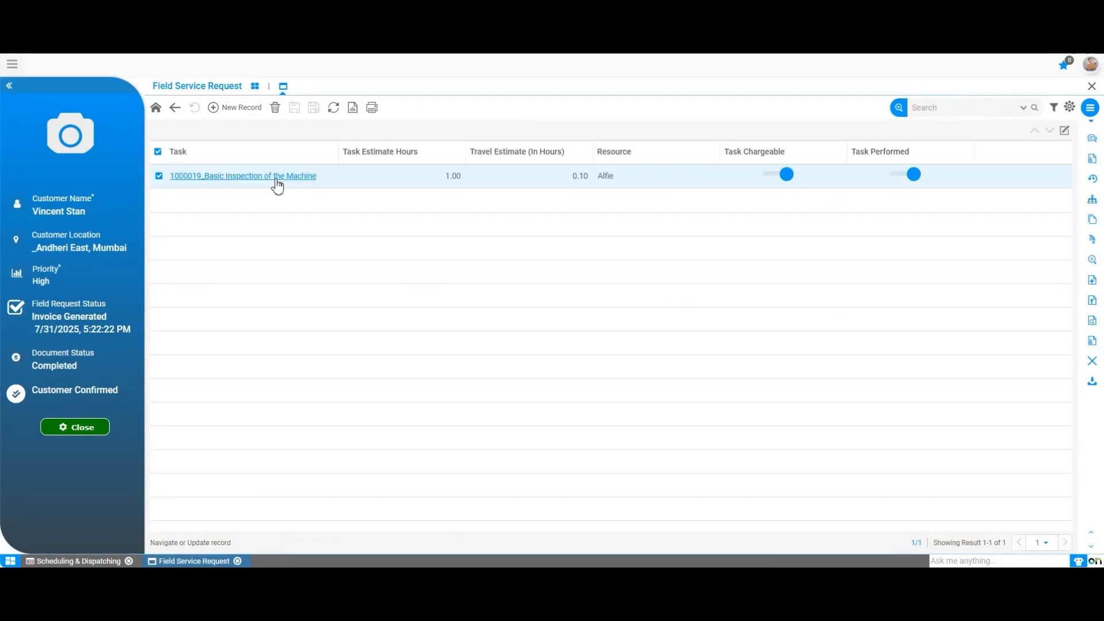
{"action": "left_click", "coordinate": [277, 177]}
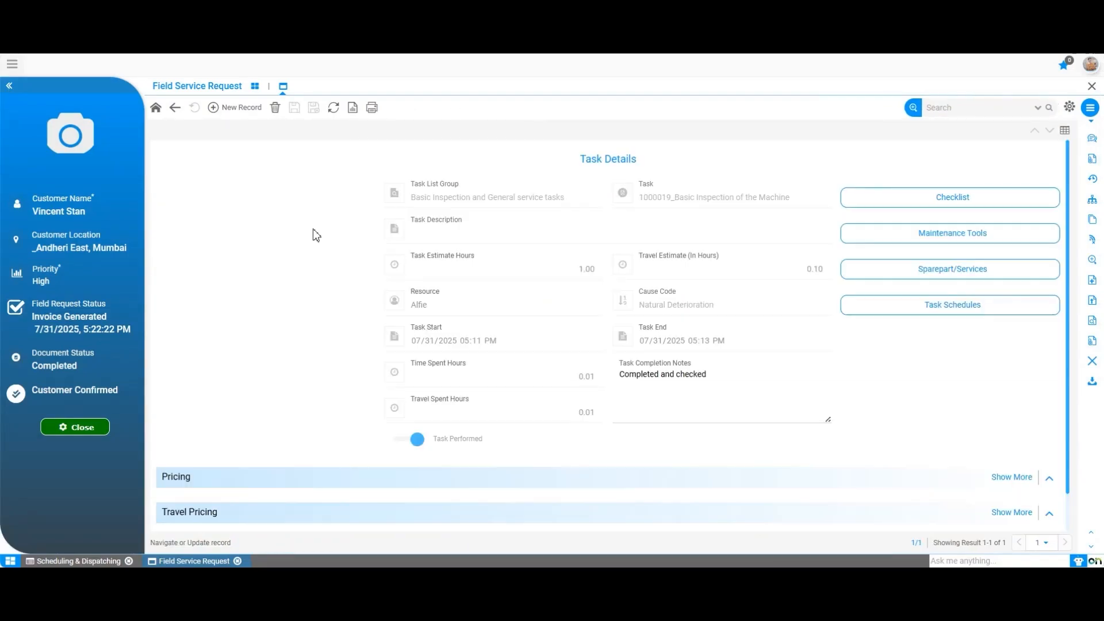
{"action": "left_click", "coordinate": [374, 113]}
{"action": "left_click", "coordinate": [374, 146]}
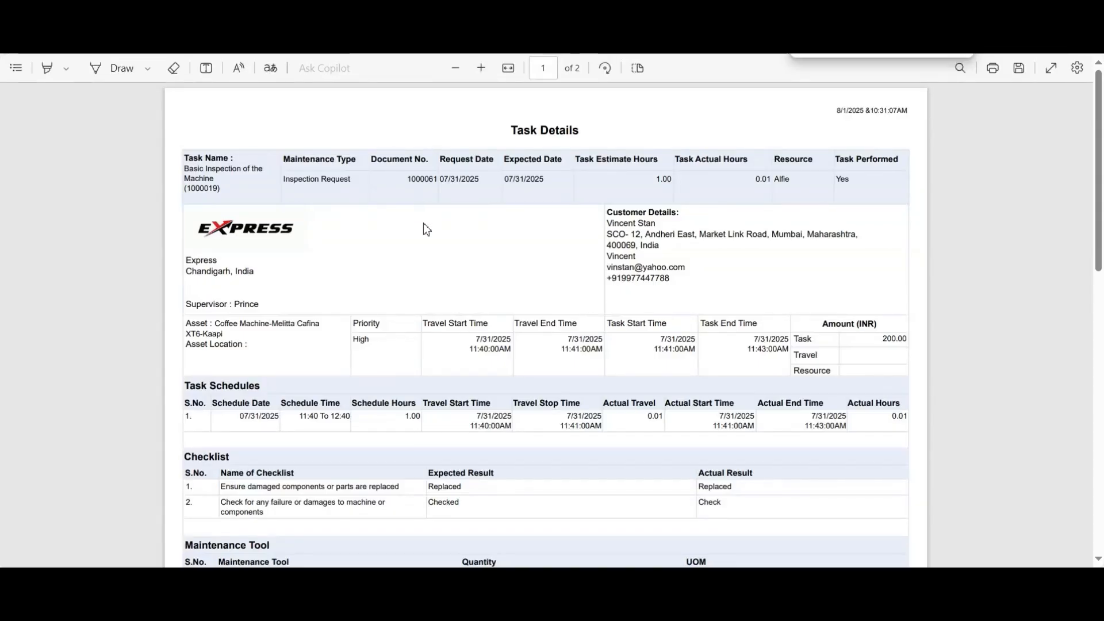
{"action": "scroll", "coordinate": [486, 230], "scroll_direction": "down", "scroll_amount": 5}
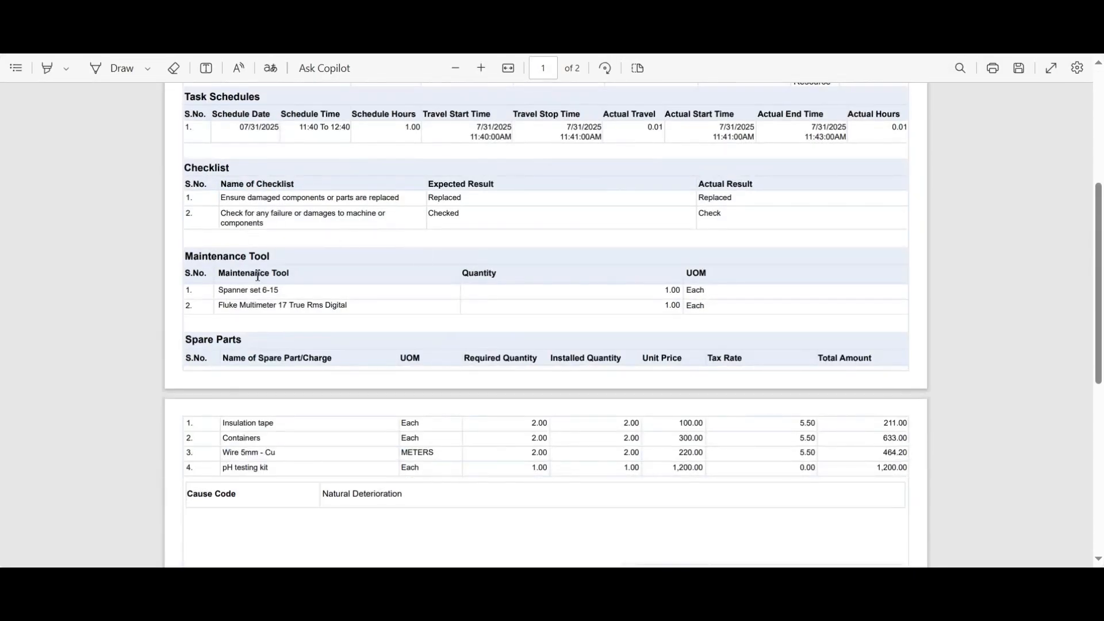
{"action": "scroll", "coordinate": [689, 198], "scroll_direction": "up", "scroll_amount": 5}
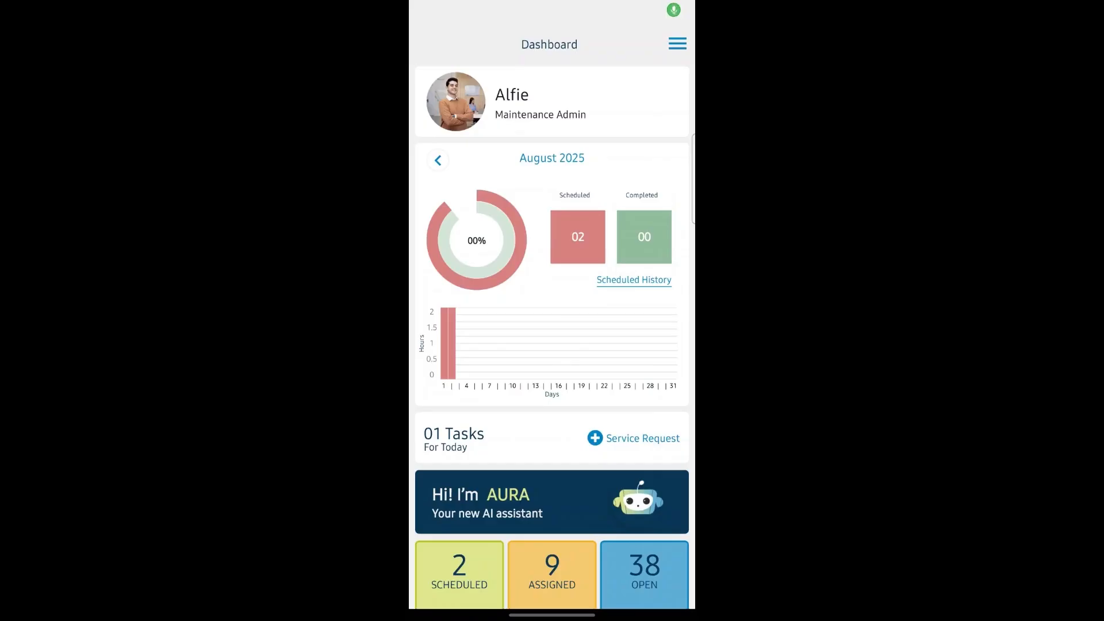
{"action": "scroll", "coordinate": [552, 310], "scroll_direction": "down", "scroll_amount": 2}
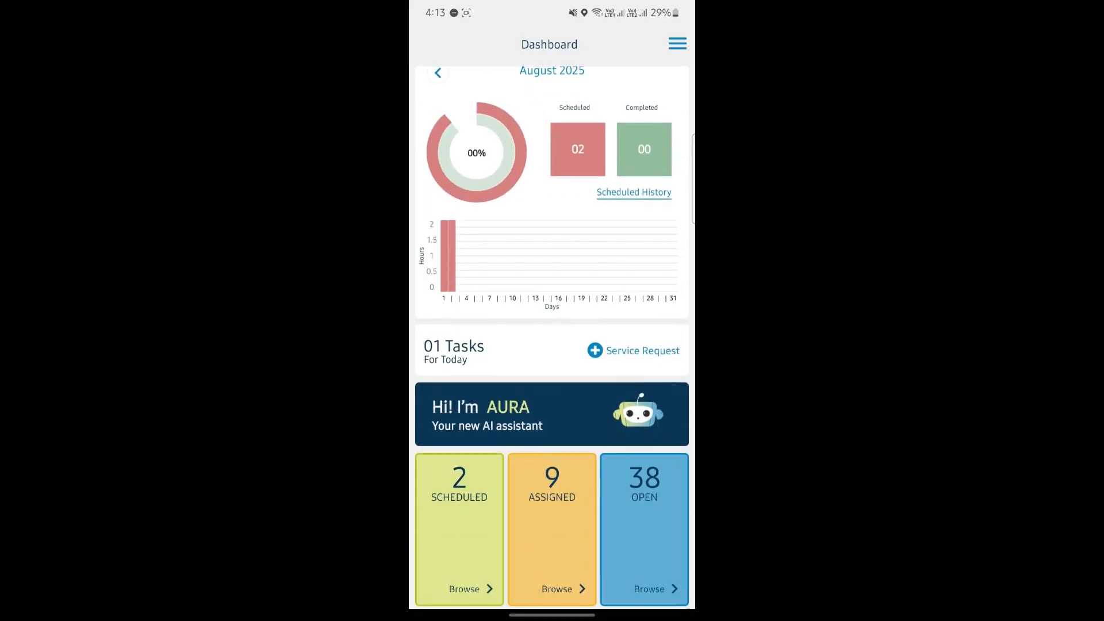
In the mobile field service app, view the PDF report of the scheduled Generator 500 KVA-Kirloskar request and return to the dashboard
{"action": "left_click", "coordinate": [460, 529]}
{"action": "left_click", "coordinate": [552, 222]}
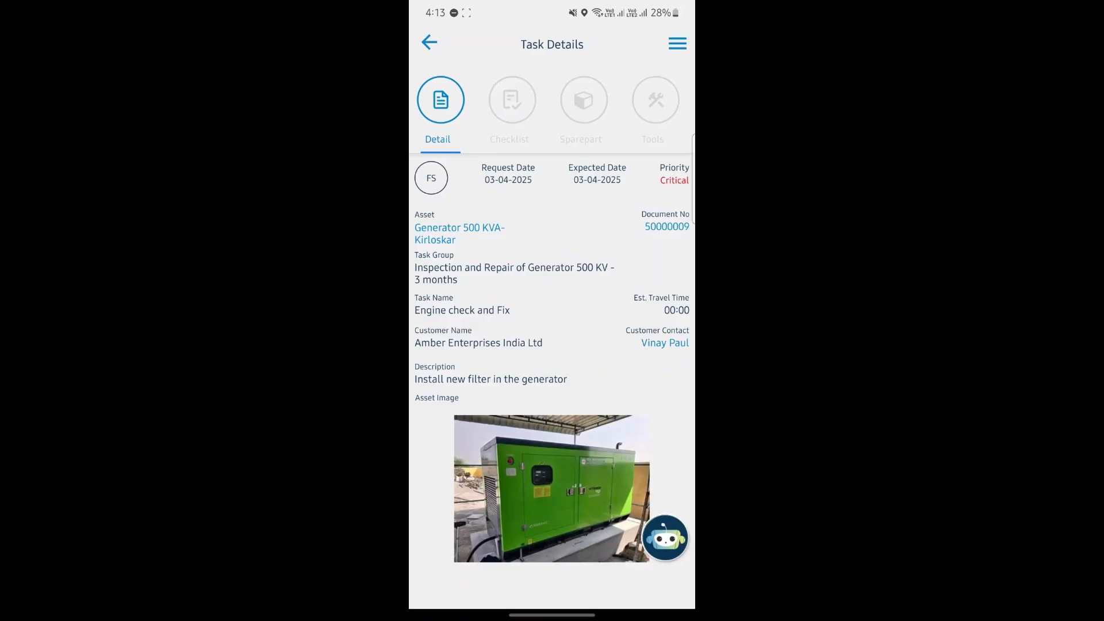
{"action": "left_click", "coordinate": [666, 227]}
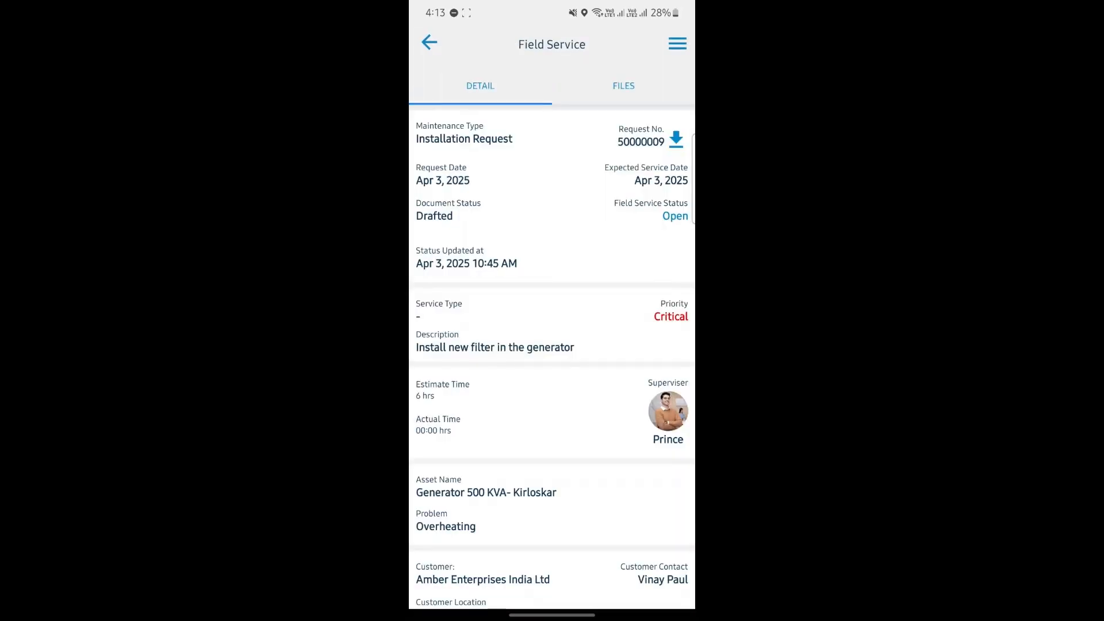
{"action": "left_click", "coordinate": [676, 140]}
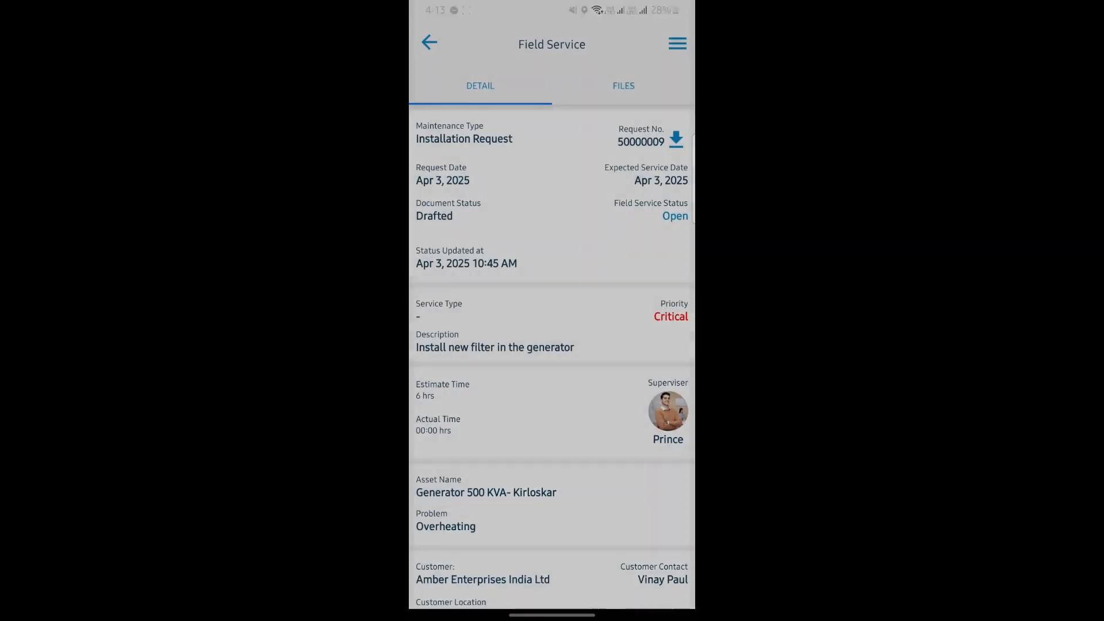
{"action": "left_click", "coordinate": [490, 588]}
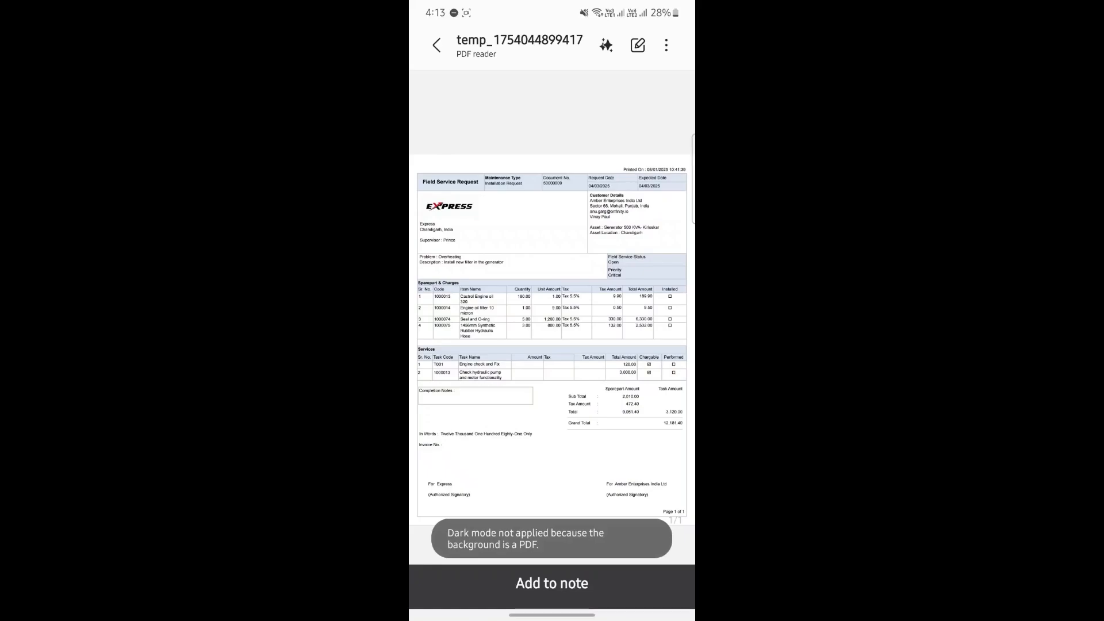
{"action": "scroll", "coordinate": [552, 339], "scroll_direction": "down", "scroll_amount": 3}
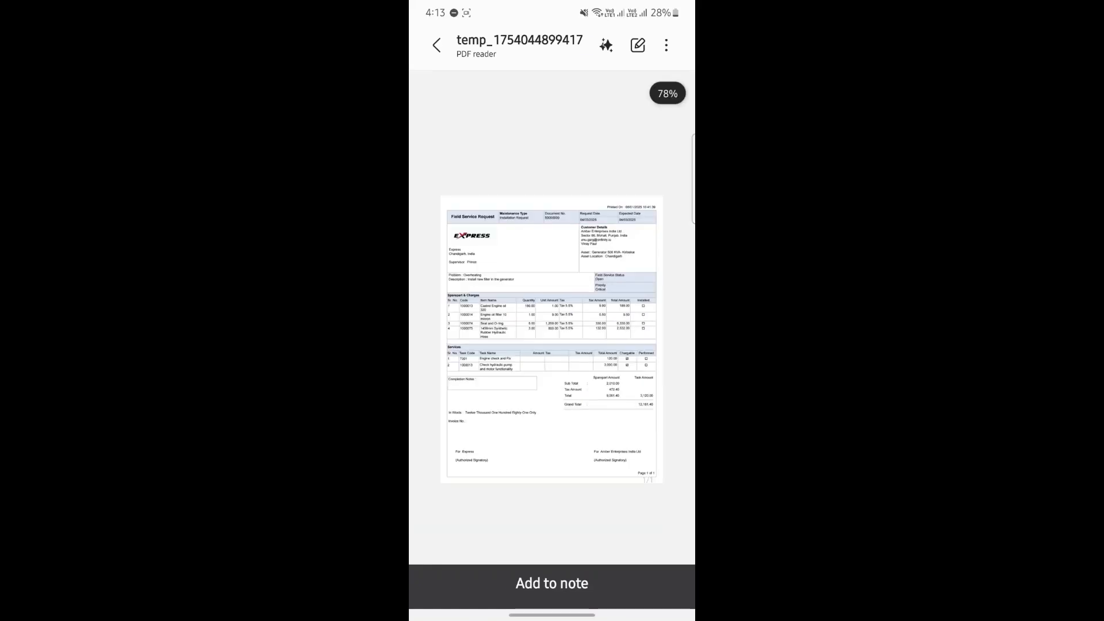
{"action": "left_click_drag", "start_coordinate": [678, 419], "coordinate": [624, 438]}
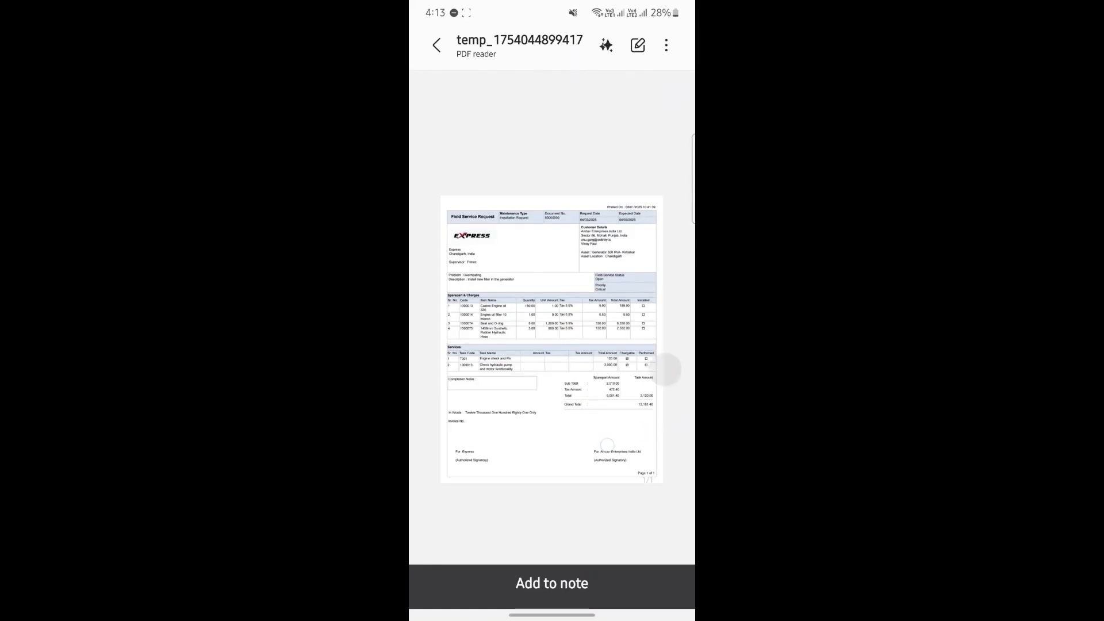
{"action": "left_click_drag", "start_coordinate": [690, 426], "coordinate": [627, 434]}
{"action": "left_click_drag", "start_coordinate": [691, 373], "coordinate": [633, 375]}
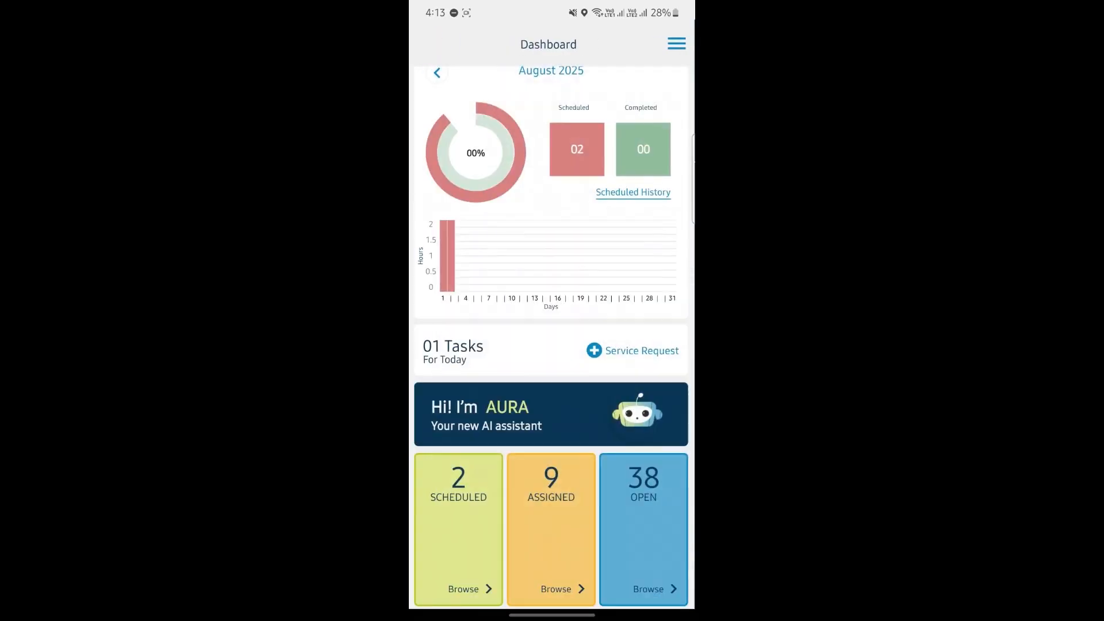
Search the mobile app's documents for number 61
{"action": "scroll", "coordinate": [639, 422], "scroll_direction": "up", "scroll_amount": 2}
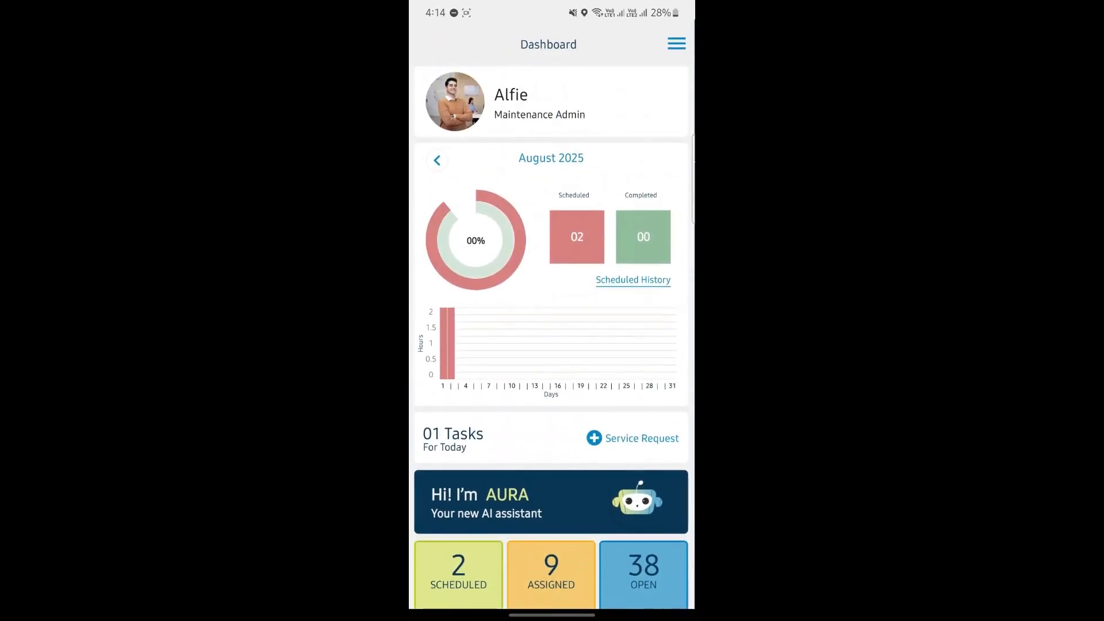
{"action": "left_click", "coordinate": [677, 44]}
{"action": "left_click", "coordinate": [635, 260]}
{"action": "left_click", "coordinate": [583, 121]}
{"action": "left_click", "coordinate": [431, 558]}
{"action": "type", "text": "61"}
{"action": "left_click", "coordinate": [625, 353]}
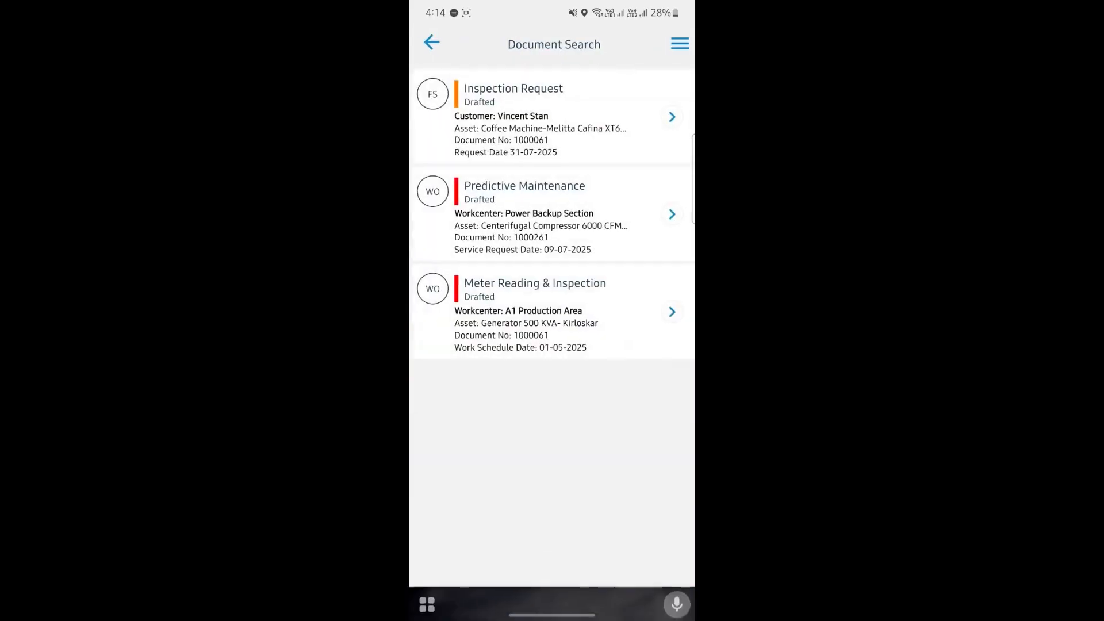
Open the coffee machine inspection request from the search results and view its PDF report
{"action": "left_click", "coordinate": [546, 118]}
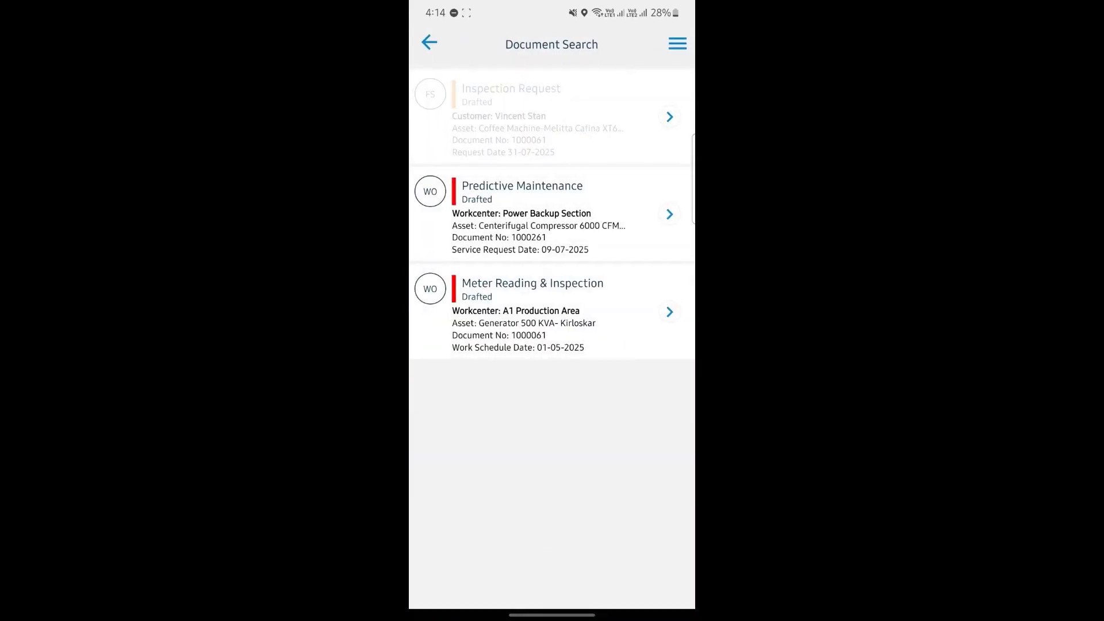
{"action": "left_click", "coordinate": [677, 140]}
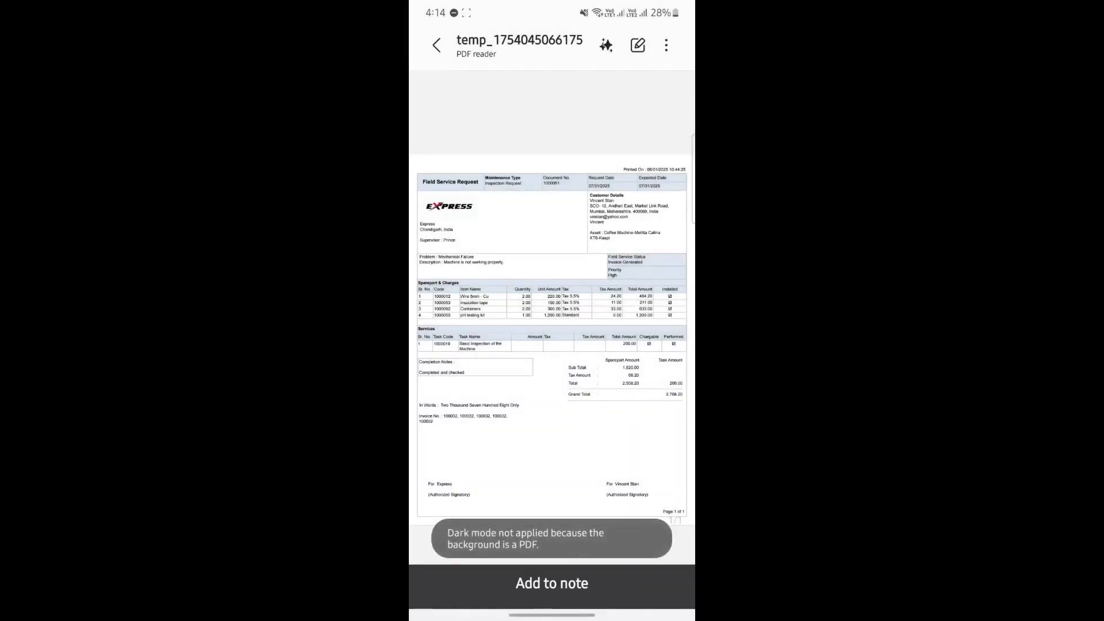
{"action": "left_click_drag", "start_coordinate": [693, 345], "coordinate": [662, 348]}
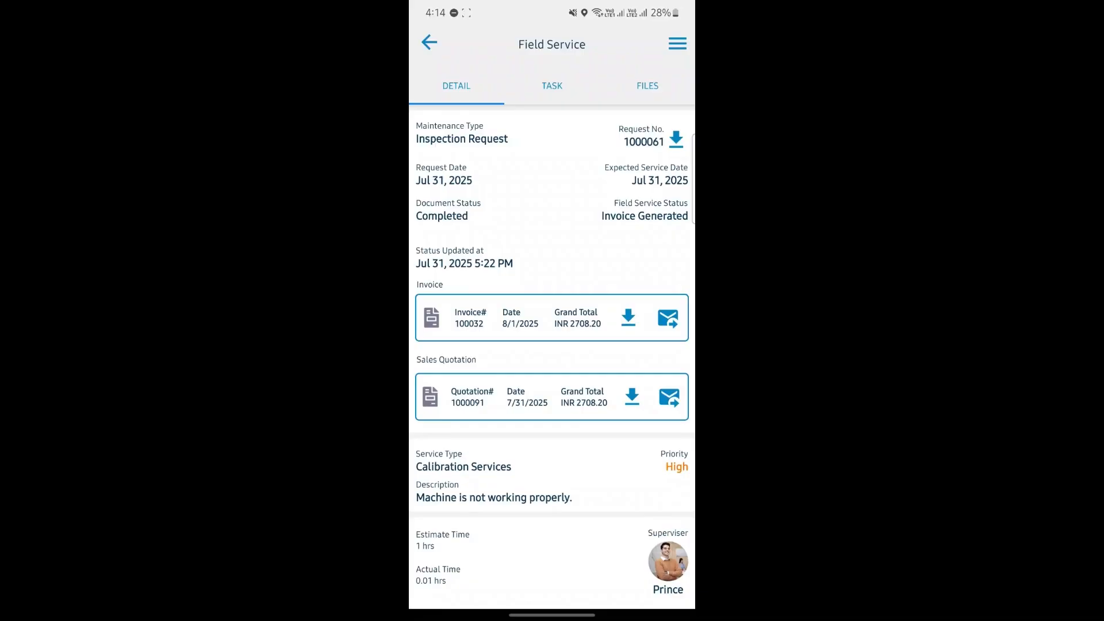
Open the PDF report of the request's Basic Inspection of the Machine task, examine both pages and return to the request details
{"action": "left_click", "coordinate": [552, 85]}
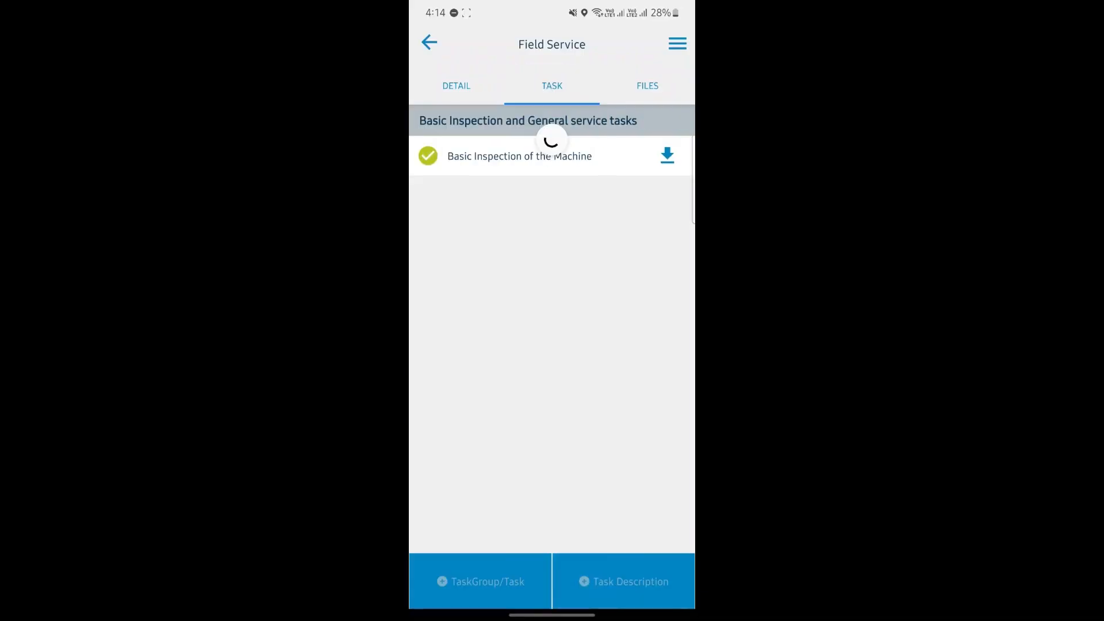
{"action": "left_click", "coordinate": [668, 155]}
{"action": "left_click", "coordinate": [650, 440]}
{"action": "left_click", "coordinate": [489, 588]}
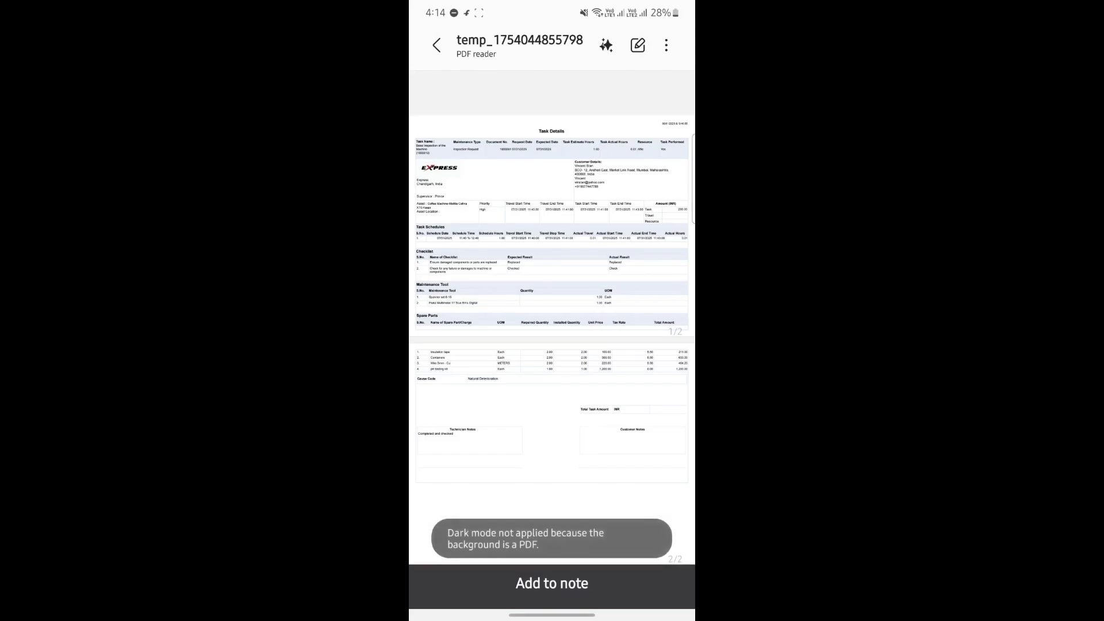
{"action": "scroll", "coordinate": [617, 361], "scroll_direction": "up", "scroll_amount": 2}
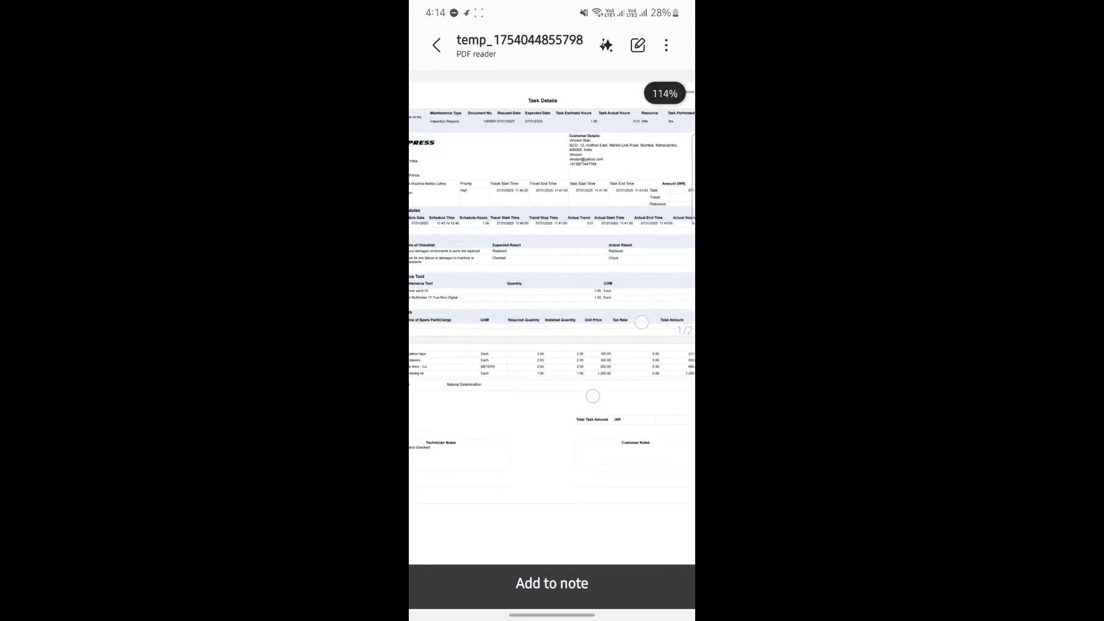
{"action": "scroll", "coordinate": [616, 362], "scroll_direction": "down", "scroll_amount": 3}
{"action": "scroll", "coordinate": [609, 366], "scroll_direction": "up", "scroll_amount": 1}
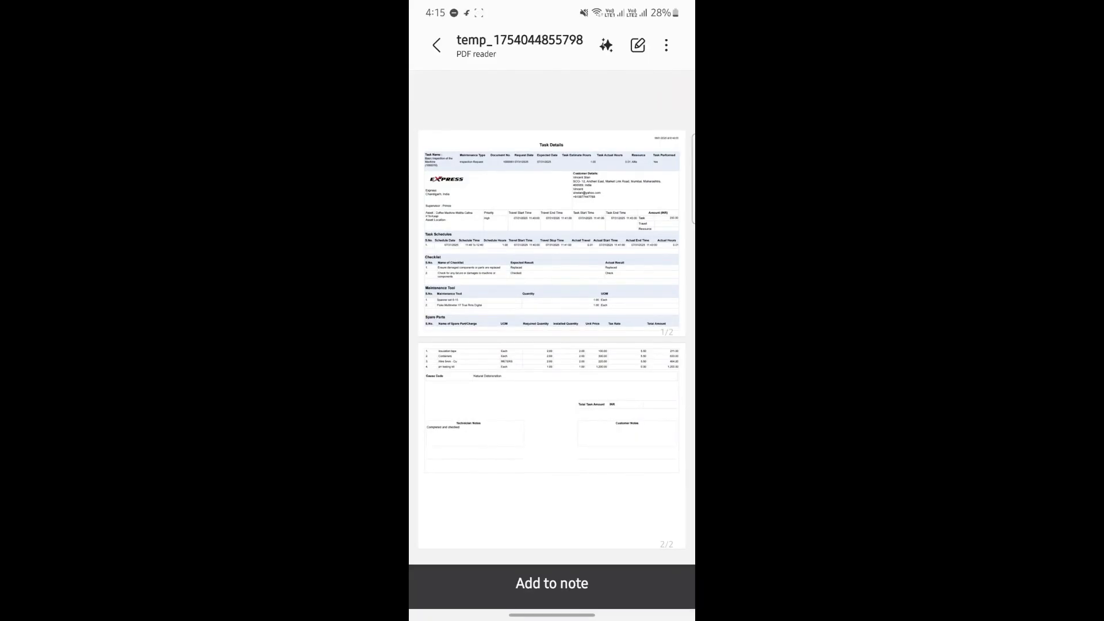
{"action": "left_click_drag", "start_coordinate": [606, 357], "coordinate": [601, 404]}
{"action": "left_click_drag", "start_coordinate": [692, 348], "coordinate": [679, 378]}
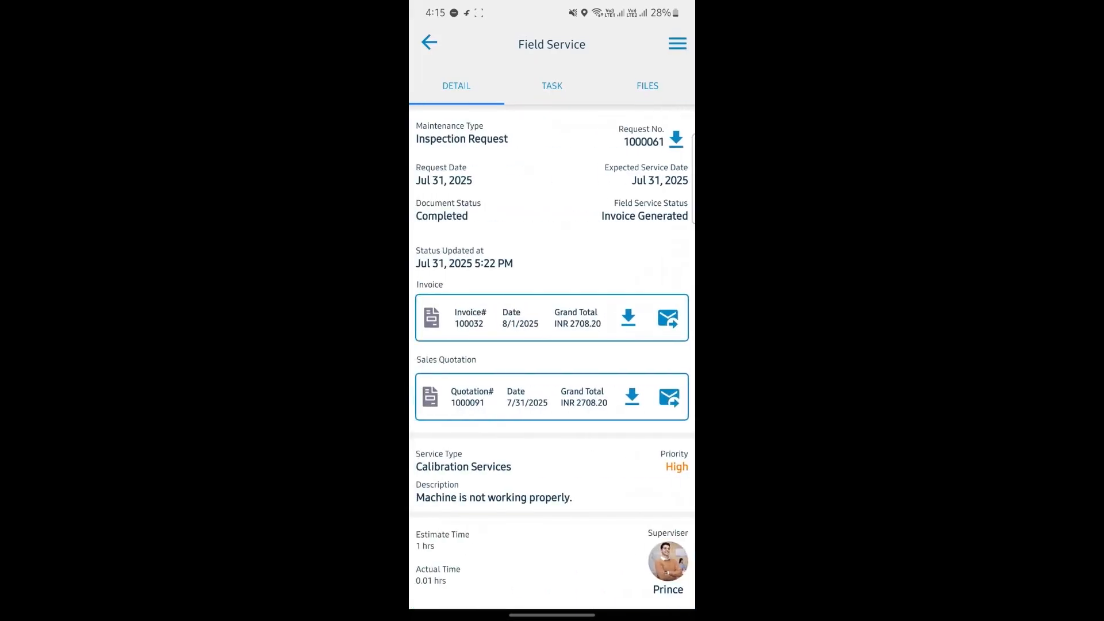